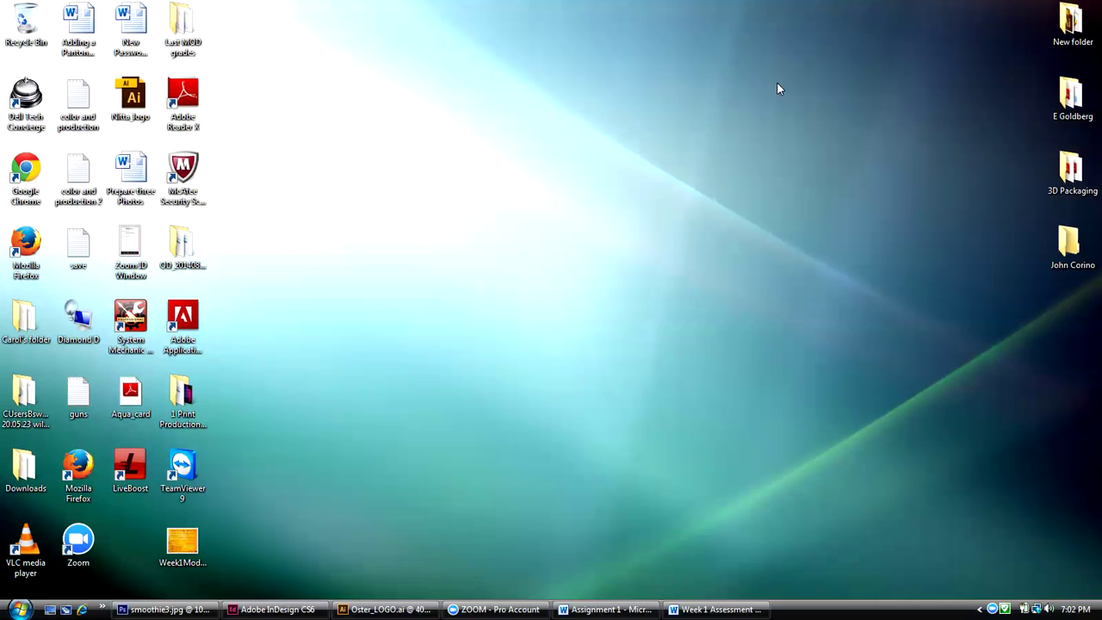
Open the OD_20140825M_DES105_1 course folder on the desktop and go to Week 1 > Originals
double_click(184, 239)
double_click(376, 146)
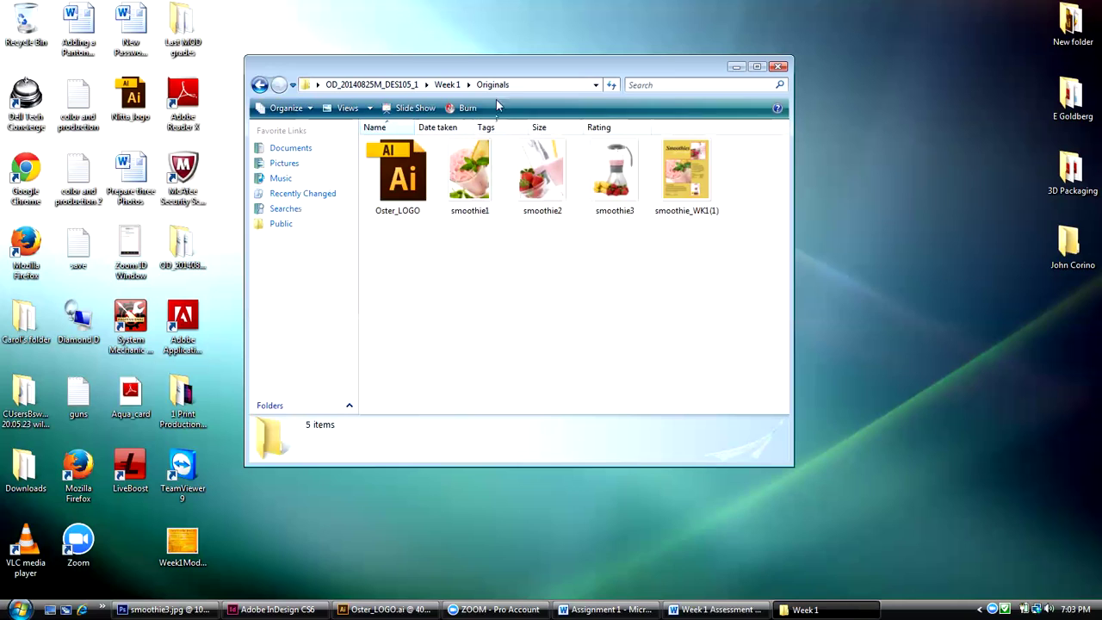
left_click_drag(502, 71, 553, 48)
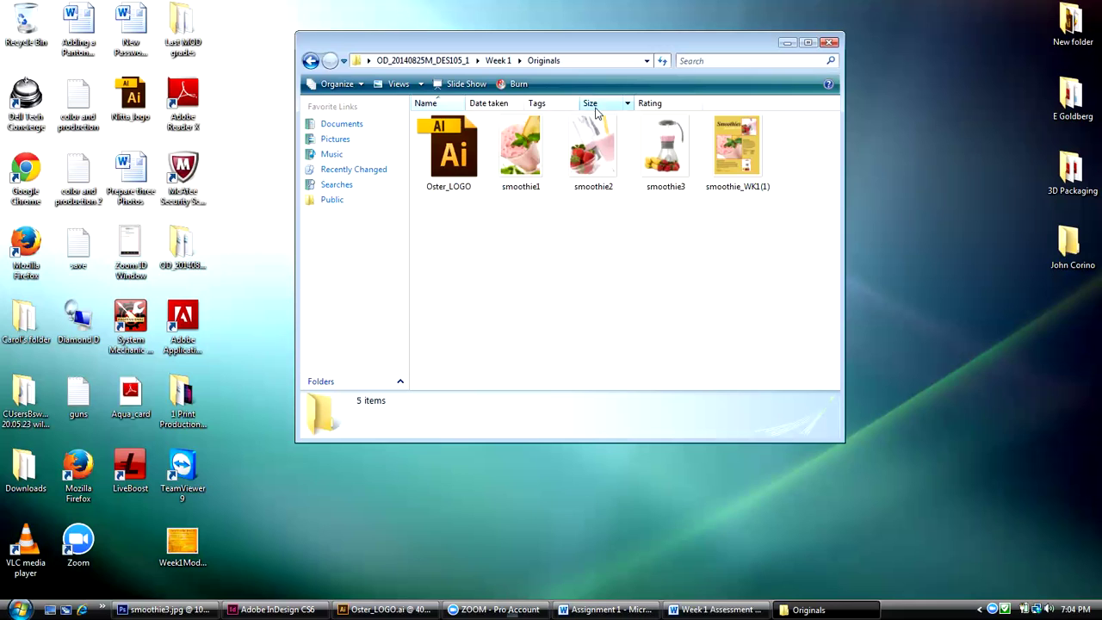
From the Week 1 folder, open the Word document on recreating the Catalog page and review its "Copy for page" section
left_click(497, 60)
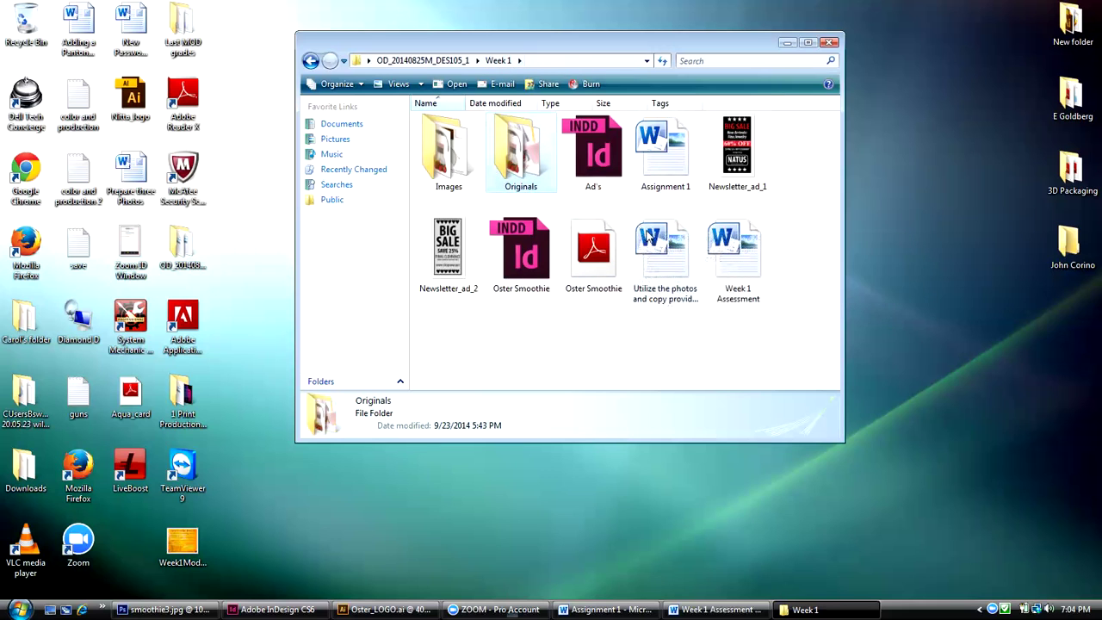
left_click(654, 241)
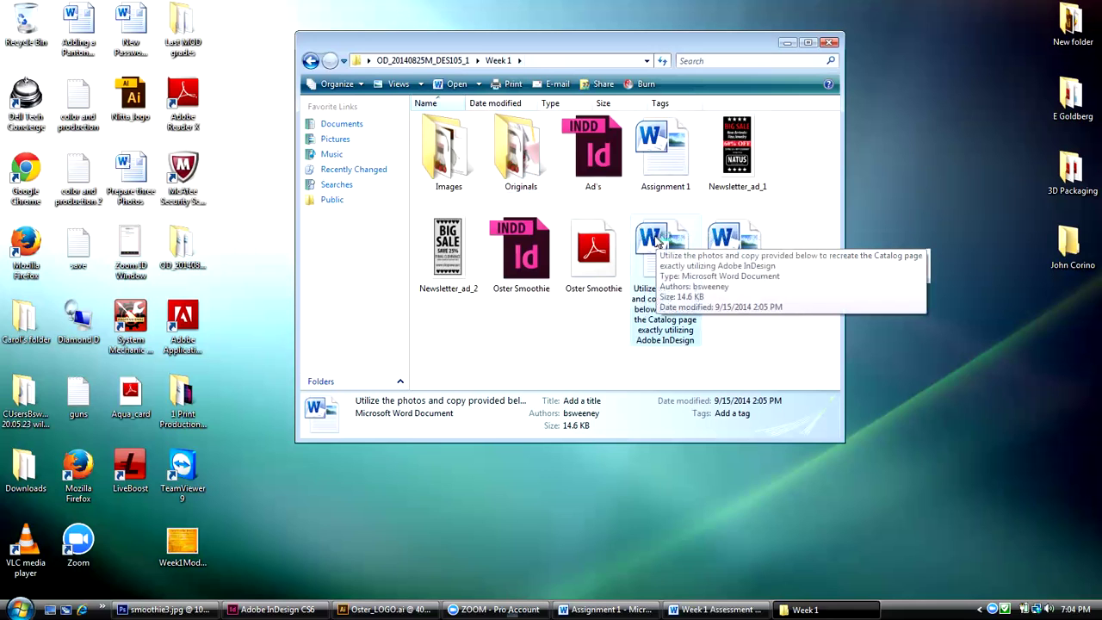
key("alt+Tab")
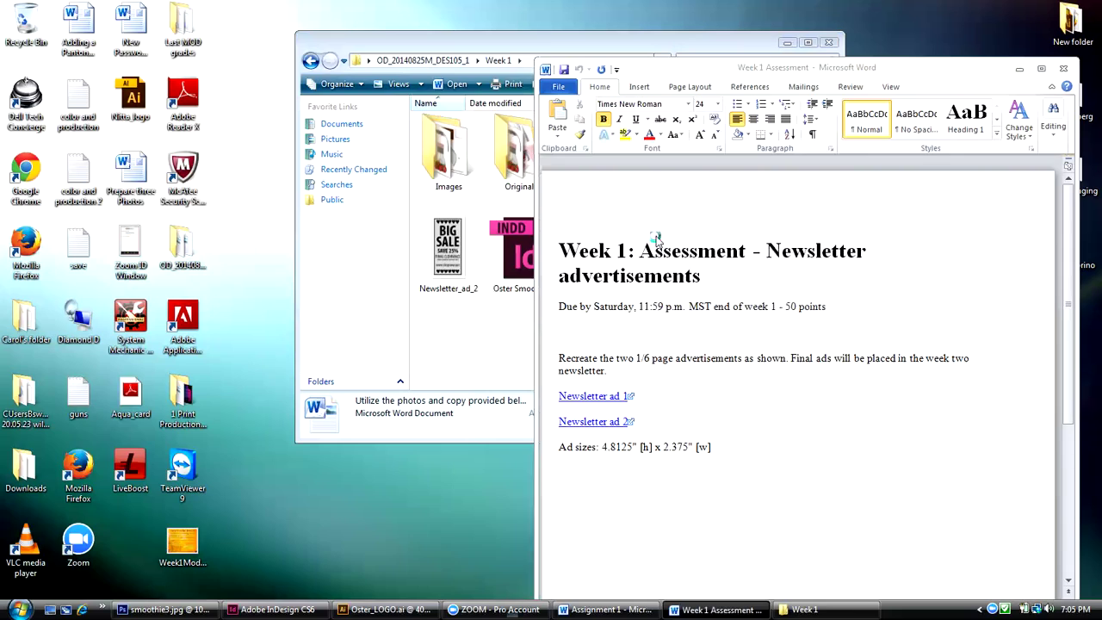
left_click(666, 77)
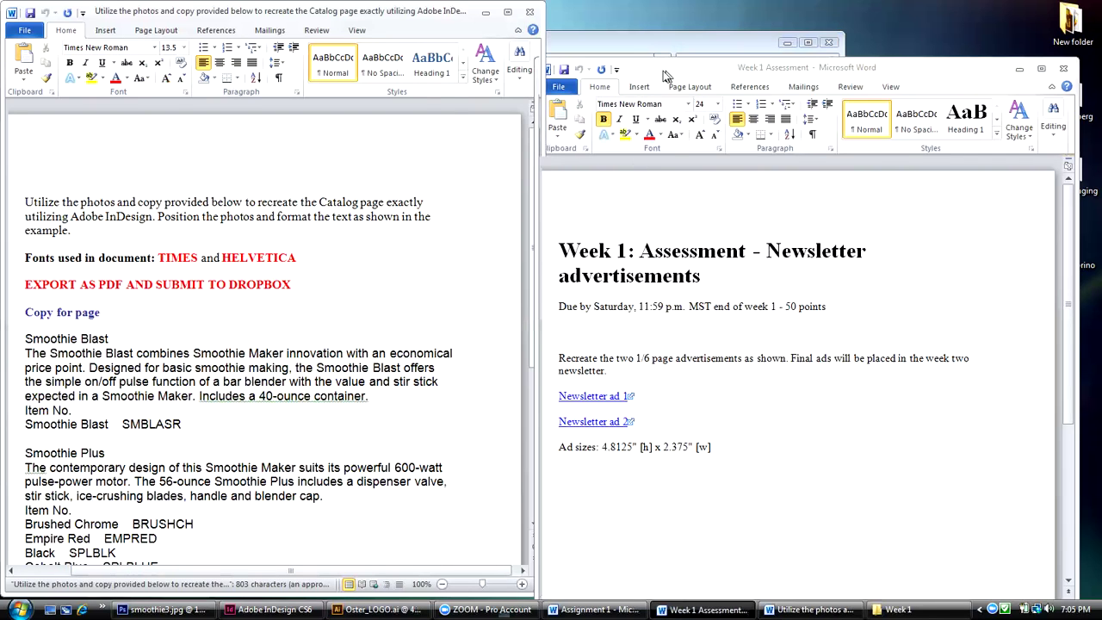
left_click_drag(667, 77, 499, 74)
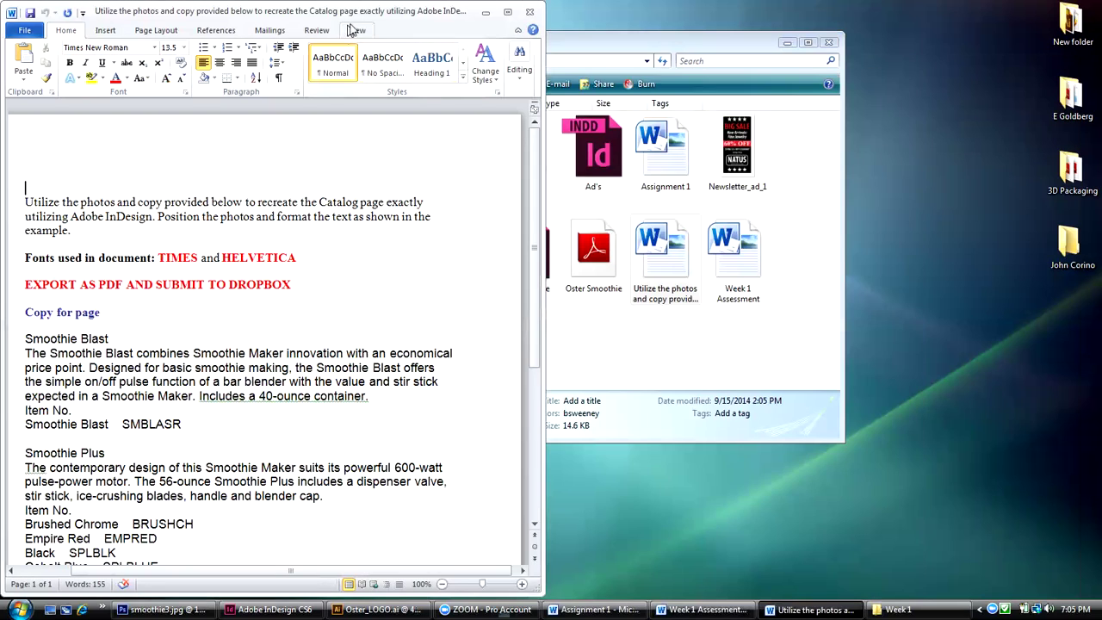
left_click_drag(433, 30, 671, 25)
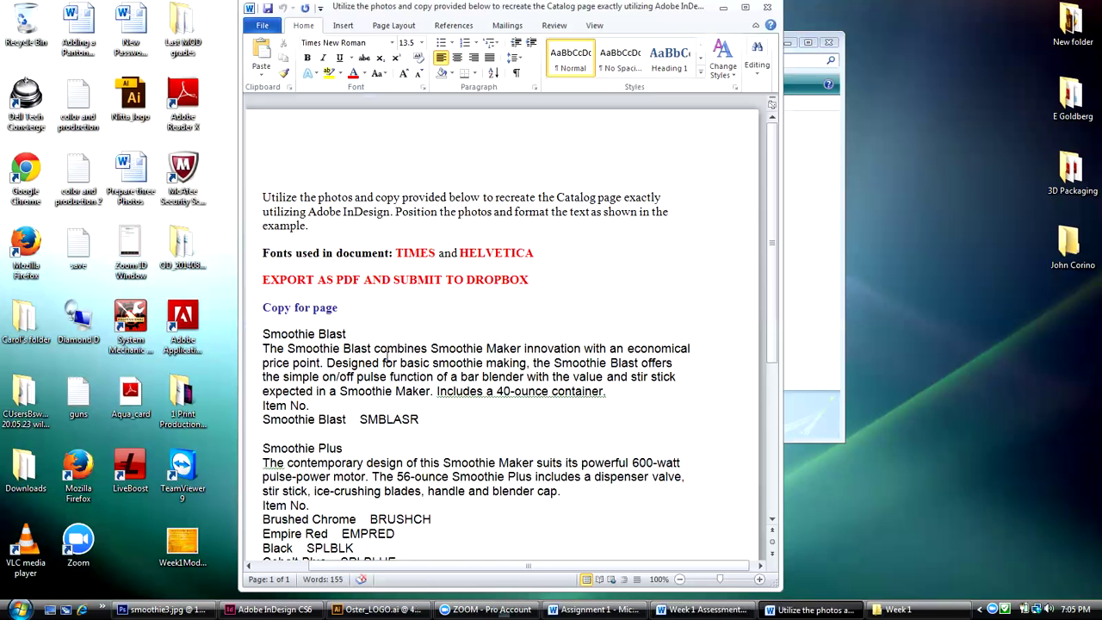
left_click_drag(263, 308, 347, 323)
left_click_drag(771, 257, 772, 291)
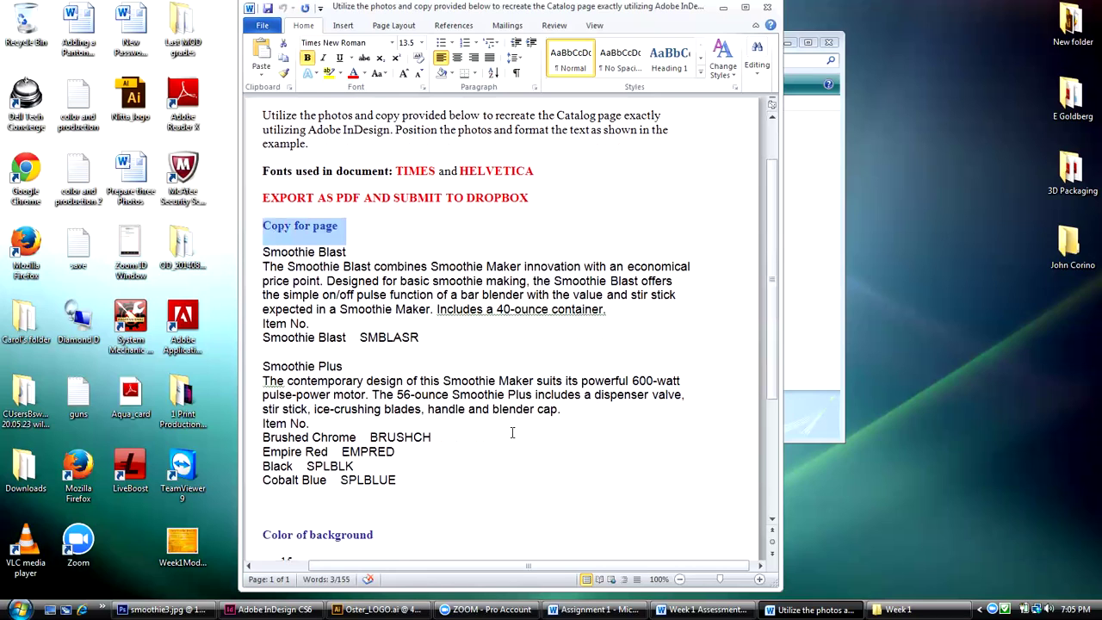
Minimize the document and folder windows, open Oster Smoothie.indd in InDesign, and dismiss the missing-link warning
left_click(724, 12)
left_click_drag(726, 44, 735, 39)
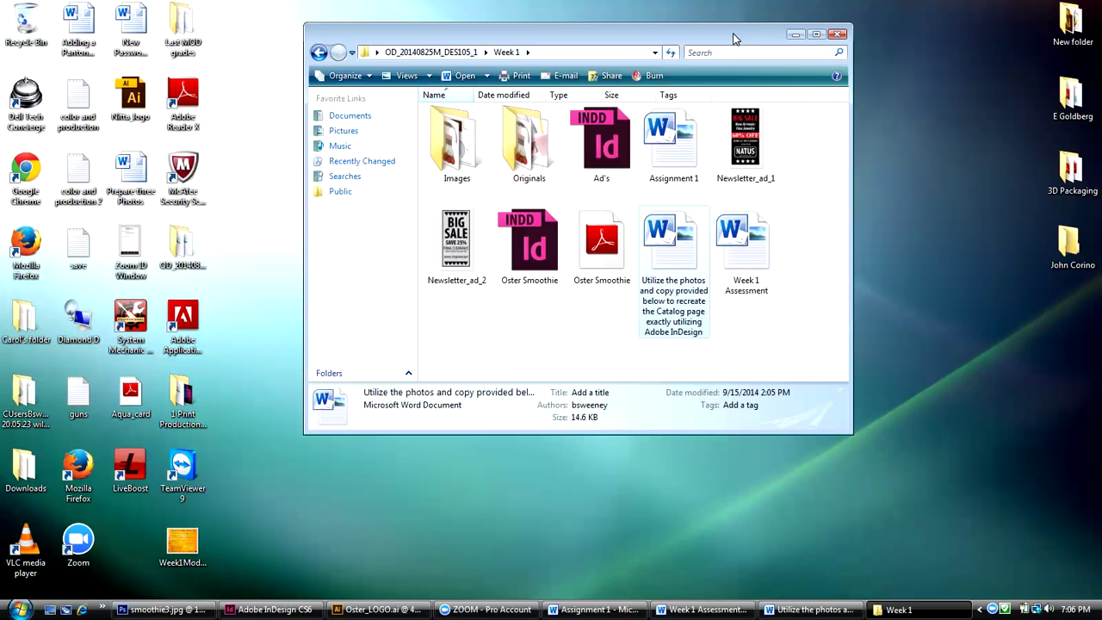
left_click(794, 35)
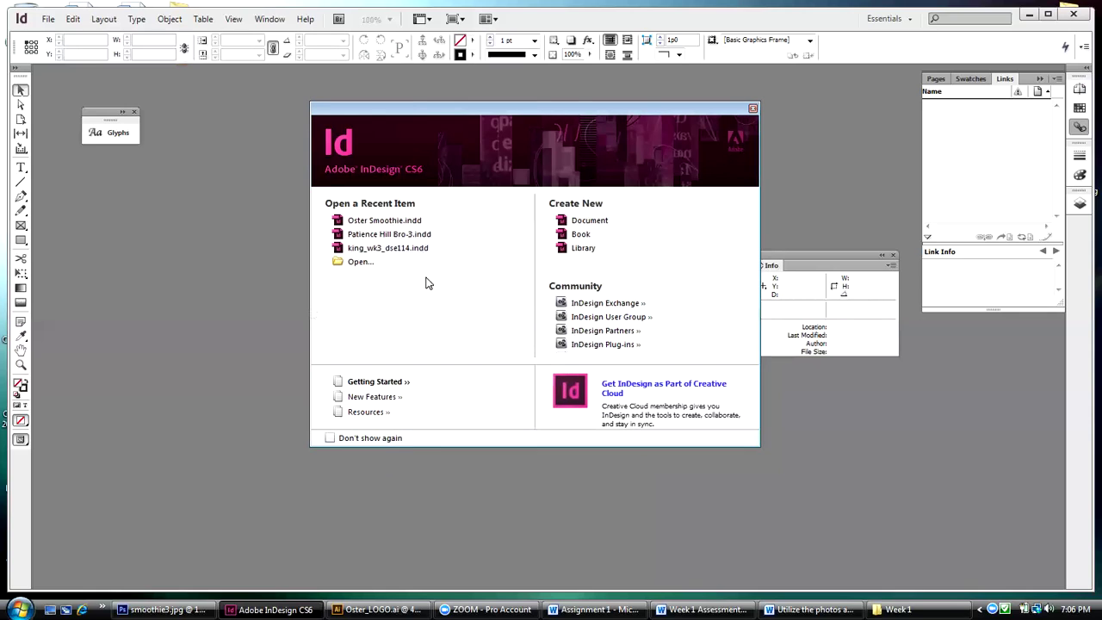
left_click(385, 221)
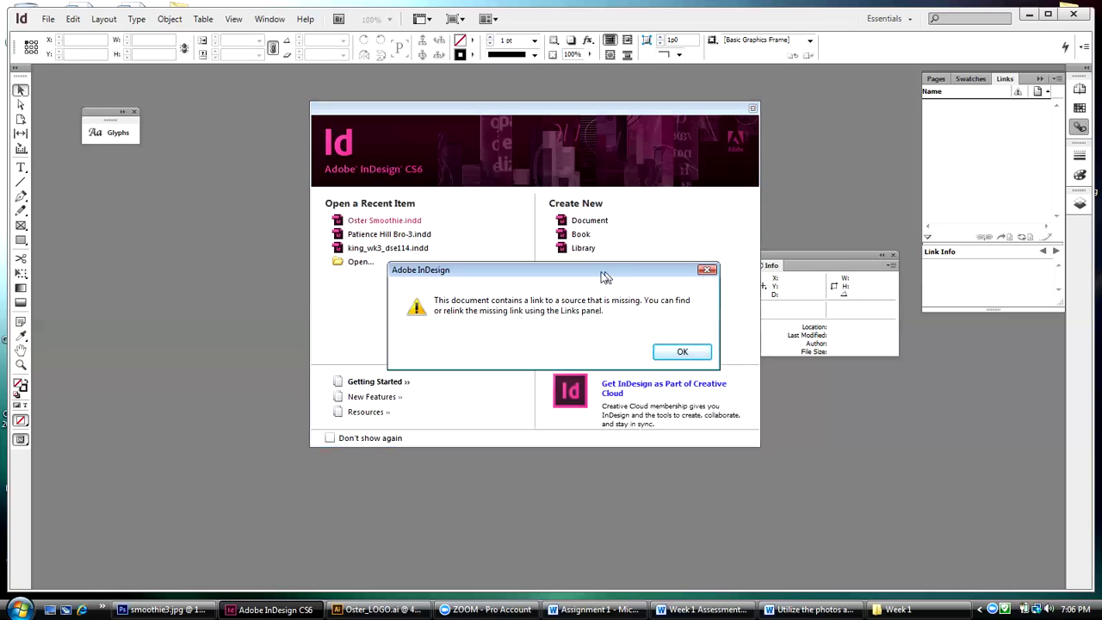
left_click_drag(604, 275, 416, 229)
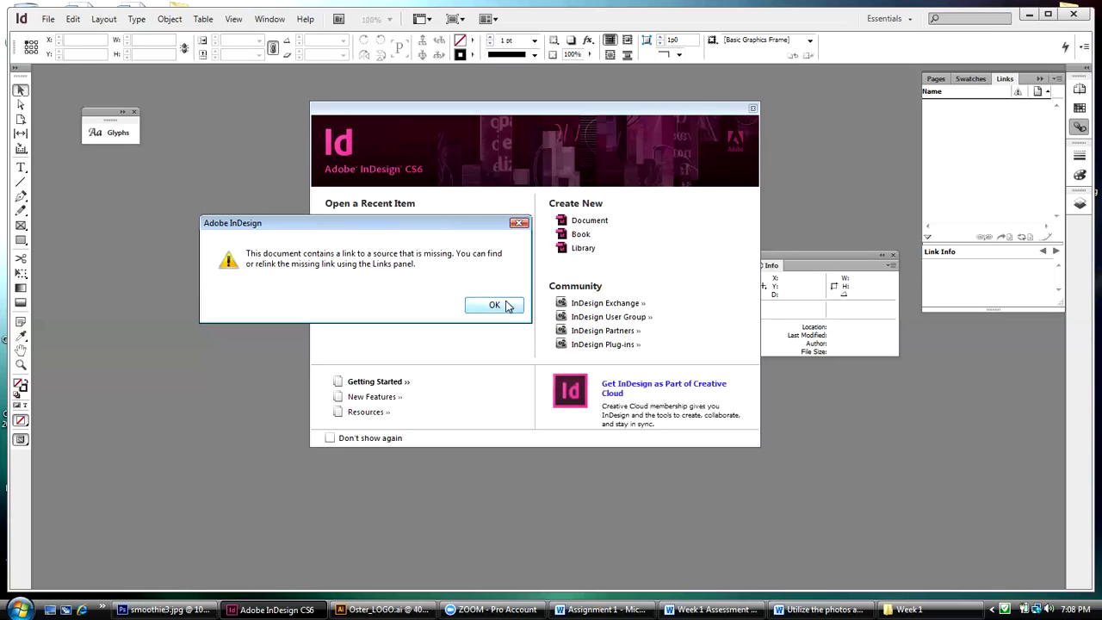
left_click(494, 305)
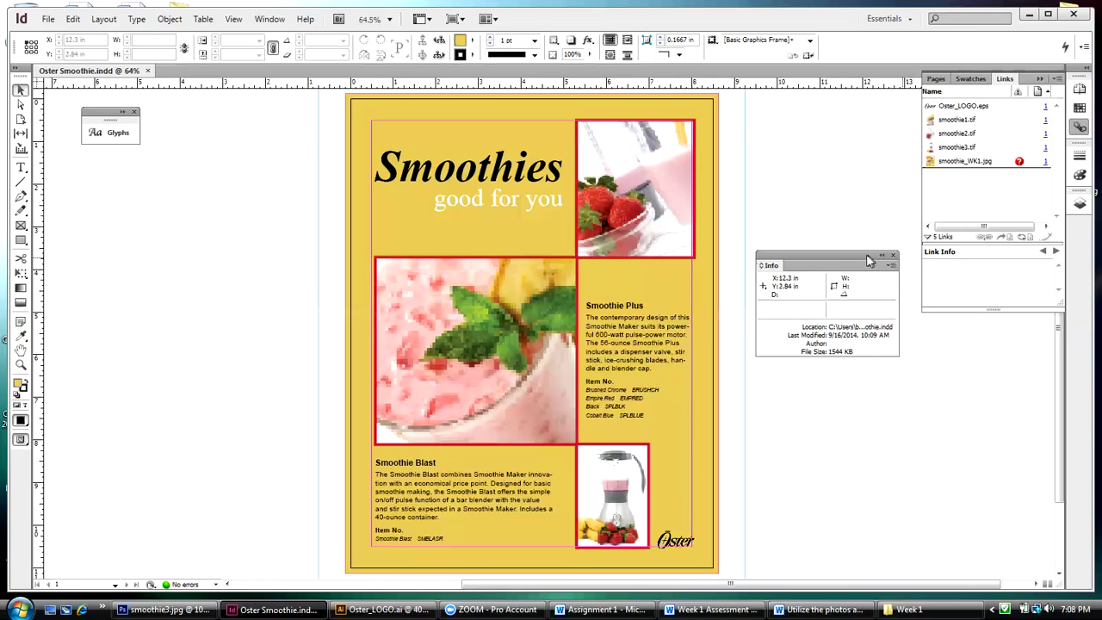
Close the Info panel, bring Swatches to the front, and float the Links panel separately beside the page
left_click(892, 256)
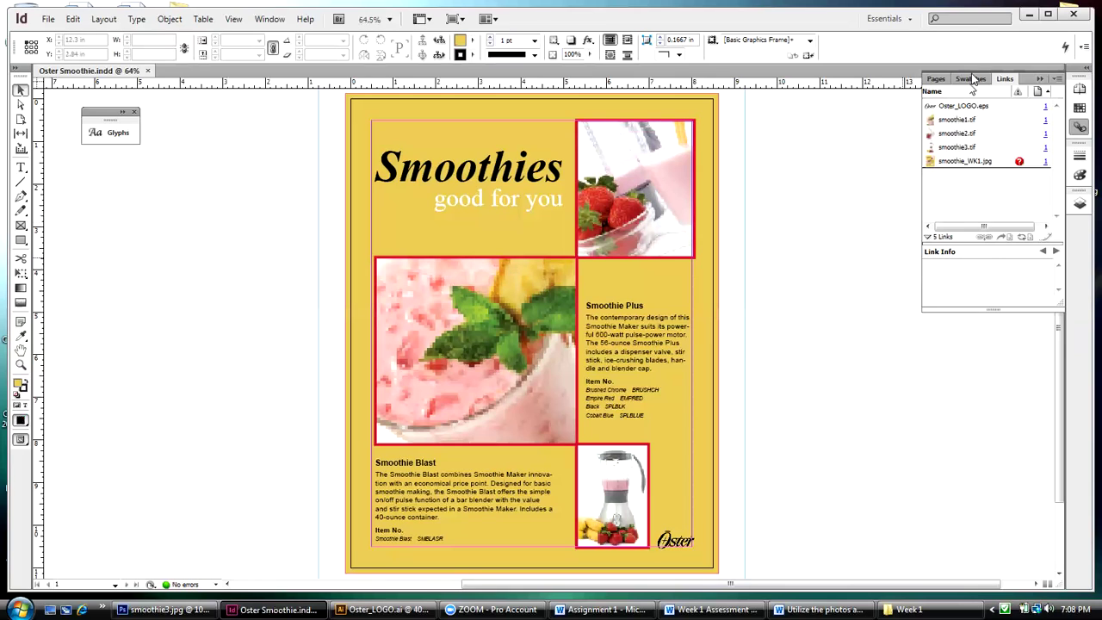
left_click(972, 80)
left_click_drag(973, 78, 743, 140)
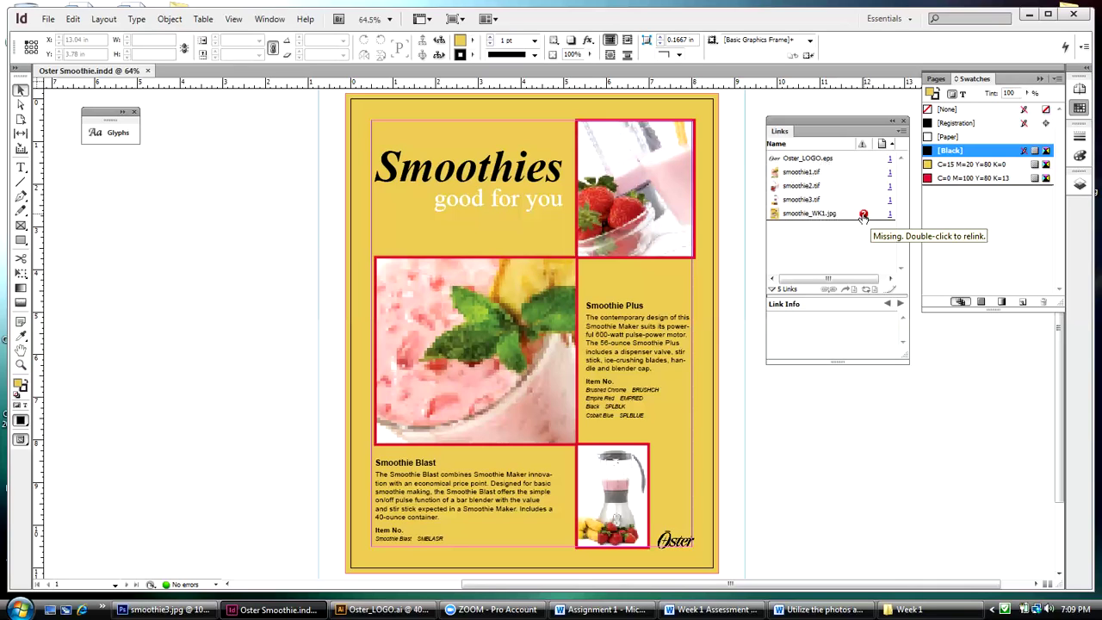
Relink the missing smoothie_WK1.jpg to the smoothie_WK1 file in the Images folder of Week 1
left_click(863, 215)
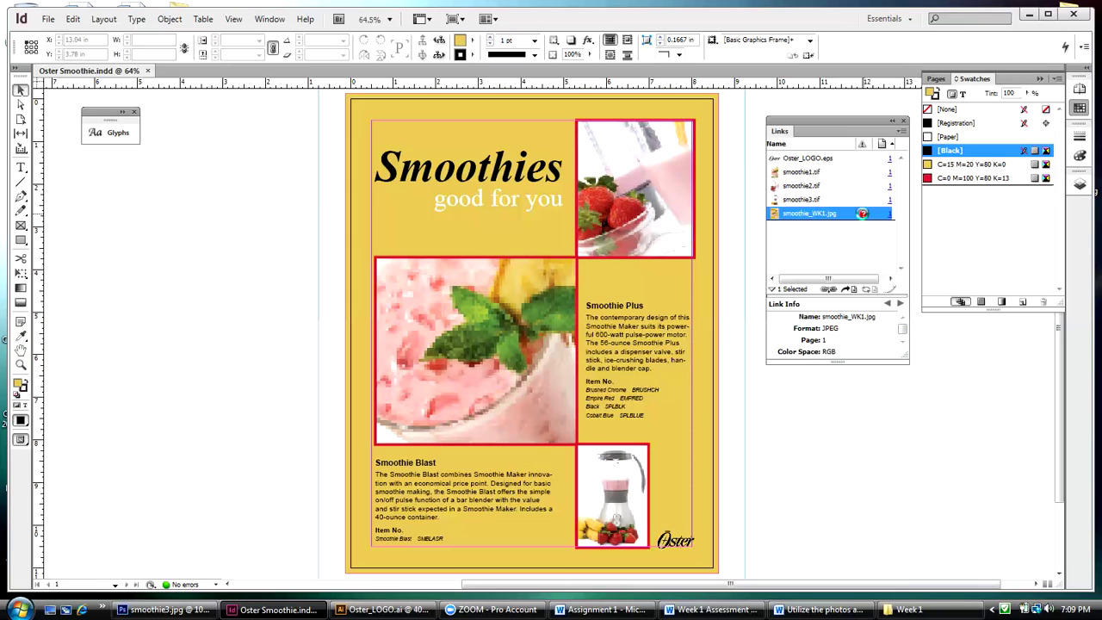
left_click(862, 214)
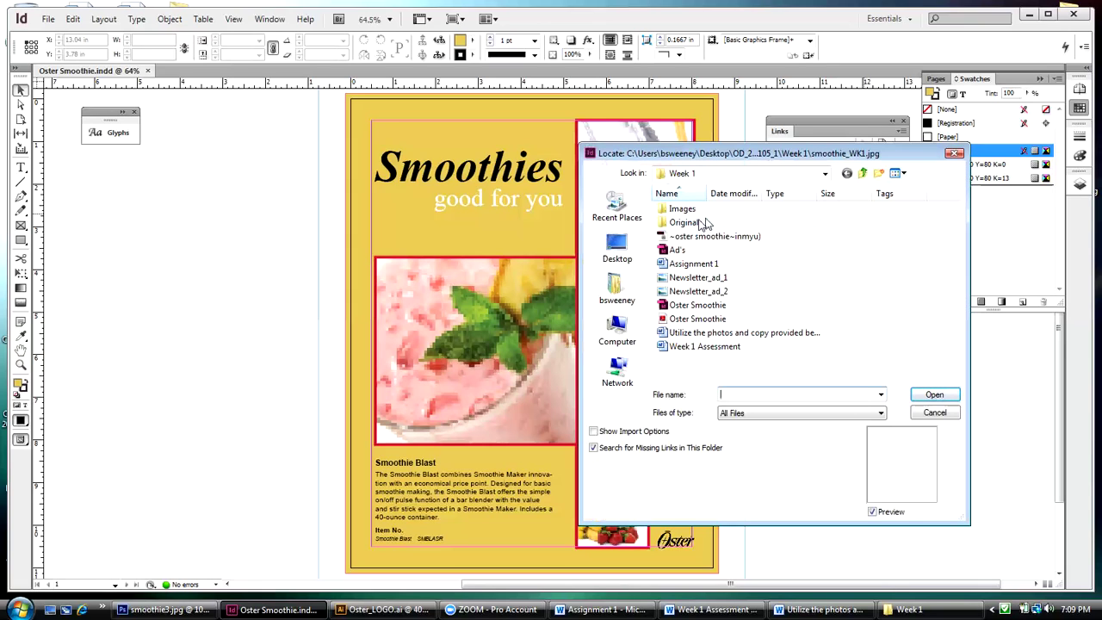
double_click(684, 210)
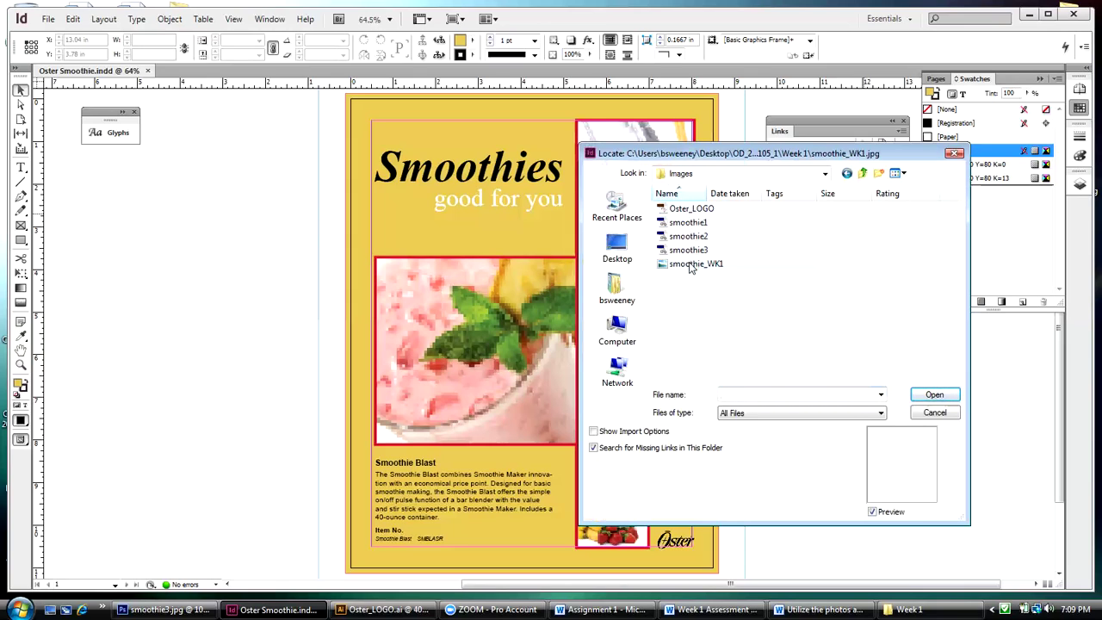
left_click(690, 266)
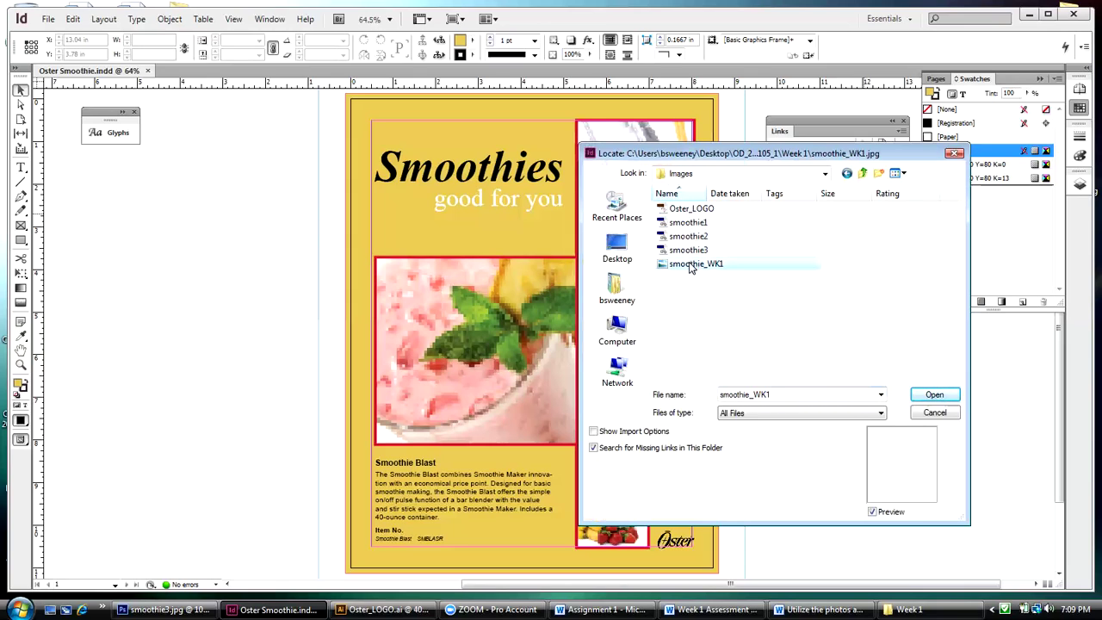
left_click(928, 397)
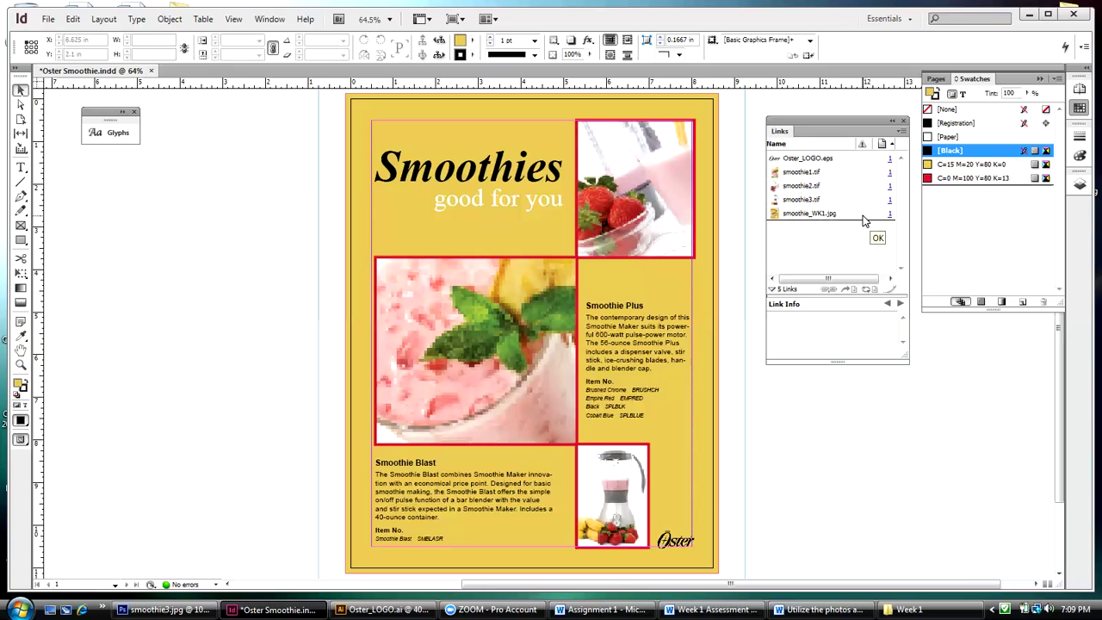
Rearrange the floating panels, placing Glyphs below Swatches and Links lower beside the page
left_click_drag(843, 122, 840, 105)
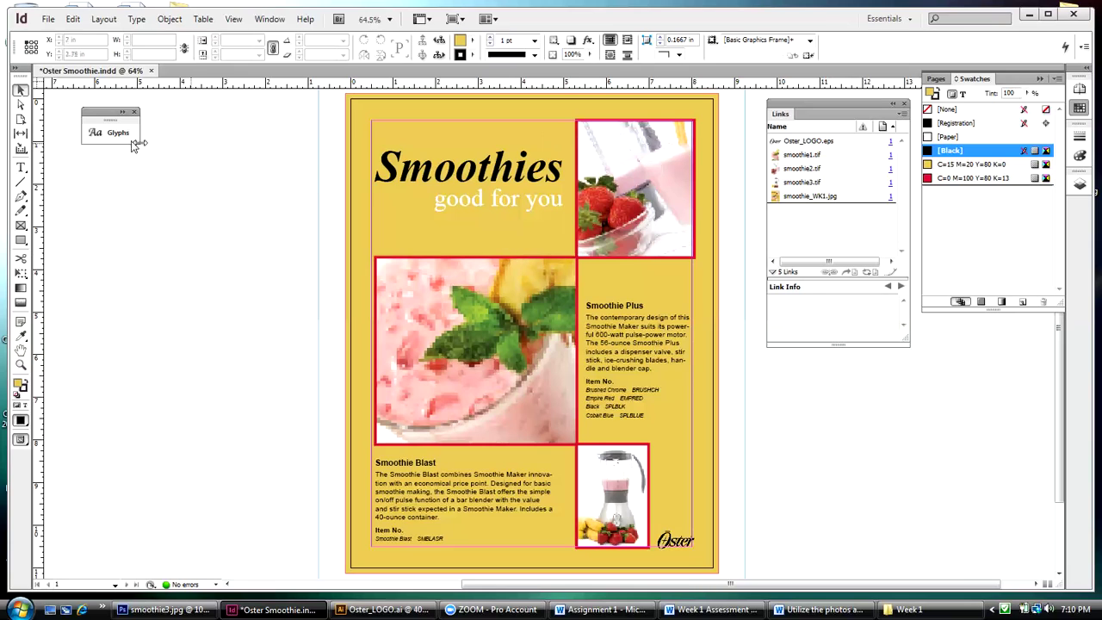
left_click_drag(102, 118, 1006, 352)
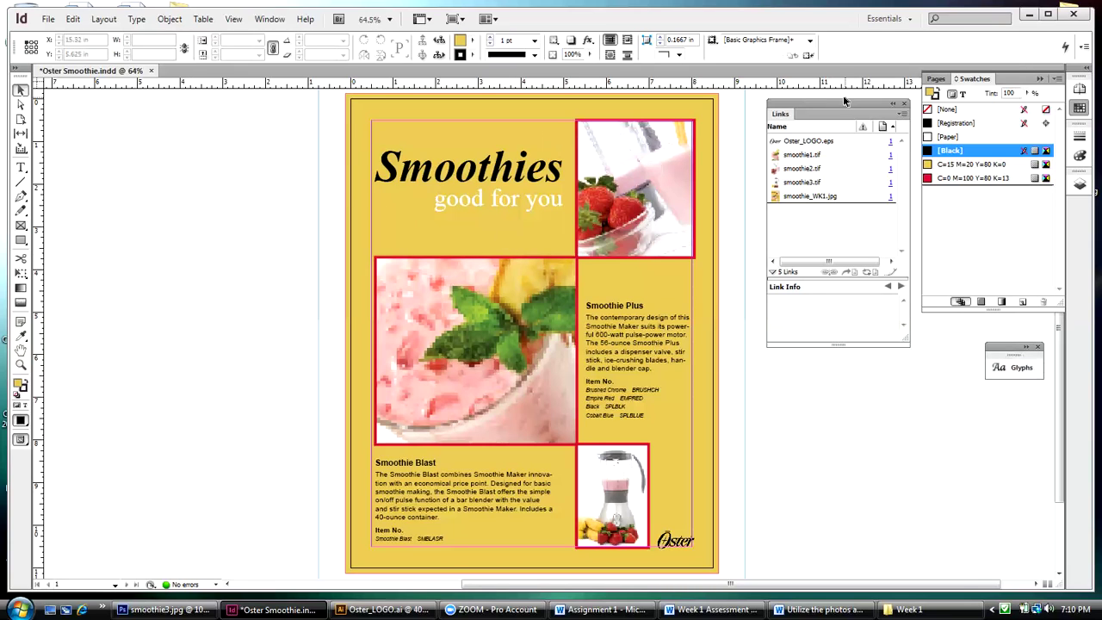
left_click_drag(843, 108, 836, 248)
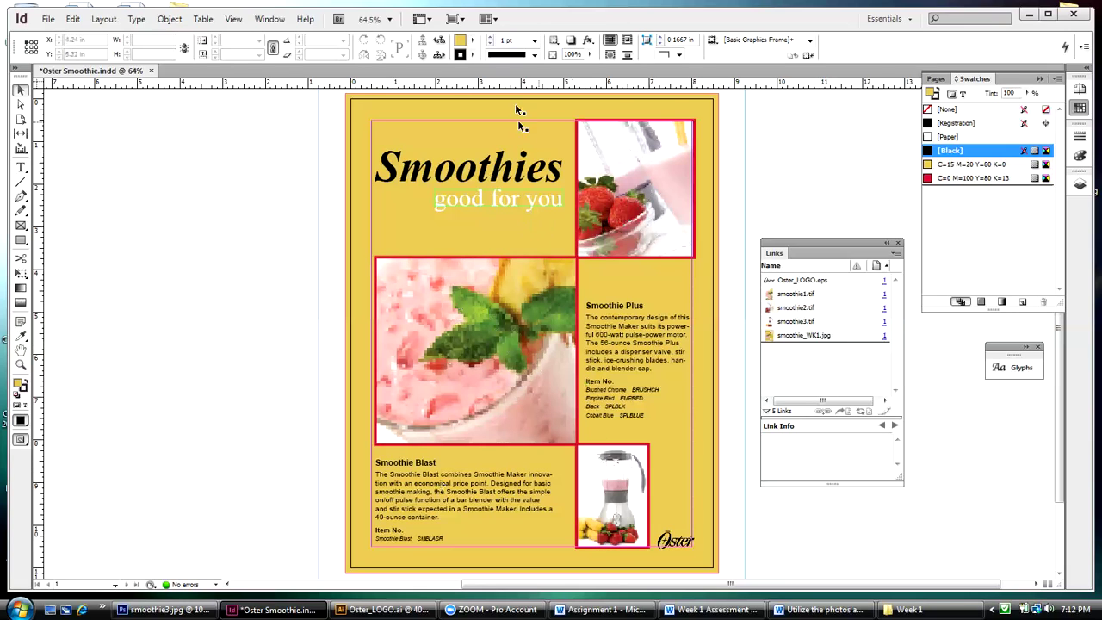
Set the document's display performance to High Quality Display
left_click(233, 19)
mouse_move(258, 226)
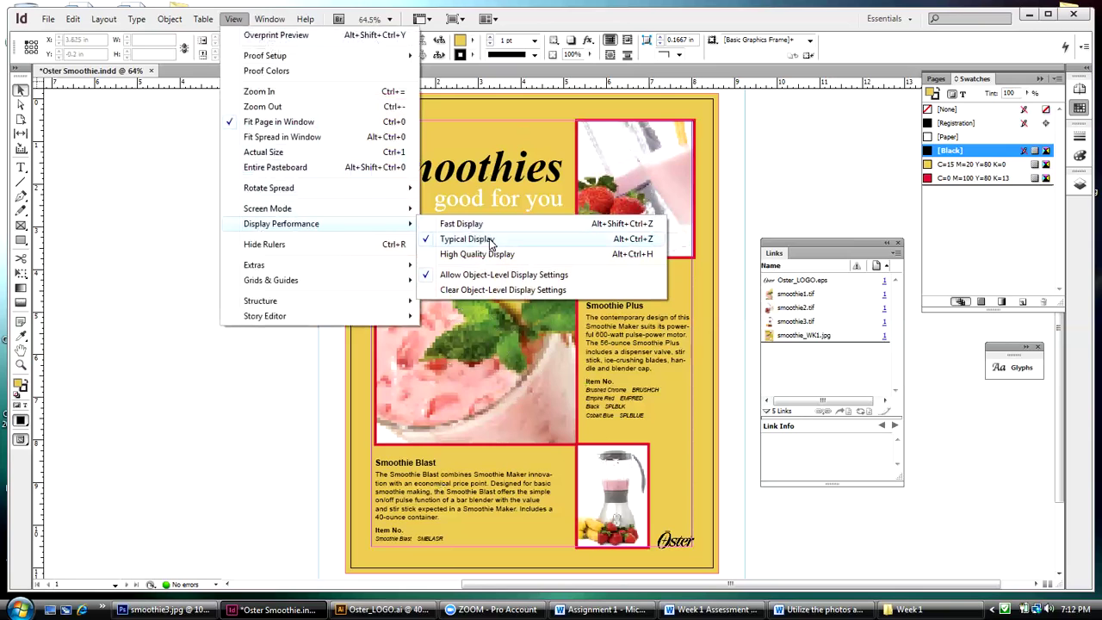
left_click(488, 254)
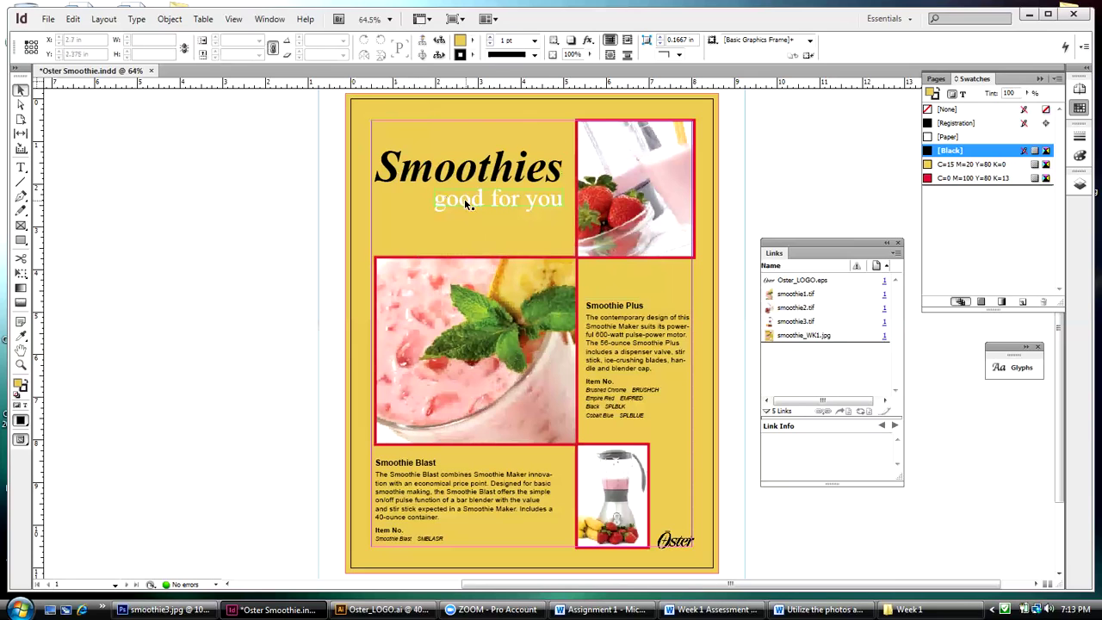
Minimize InDesign, switch to Oster_LOGO.ai in Illustrator, and examine the Oster logo's vector paths before deselecting it
left_click(1030, 16)
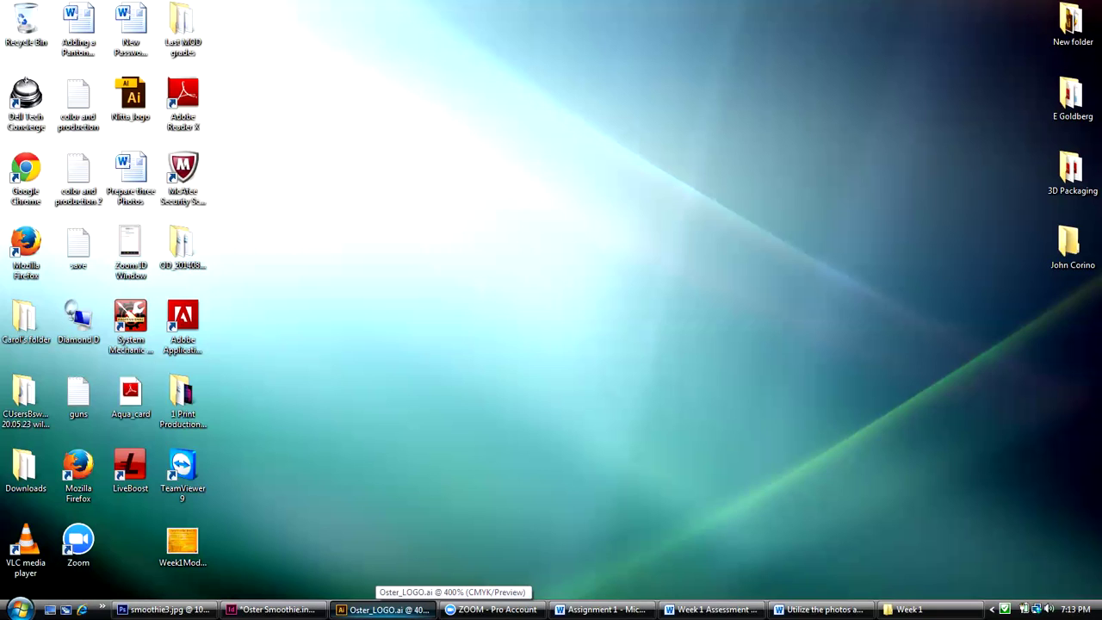
left_click(384, 608)
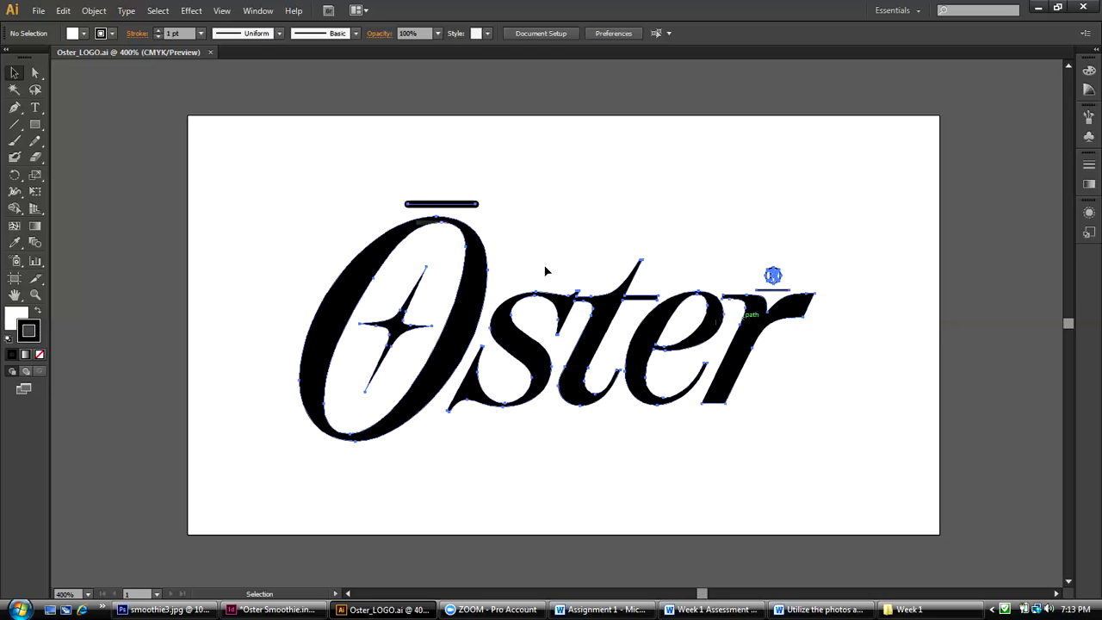
key("shift+x")
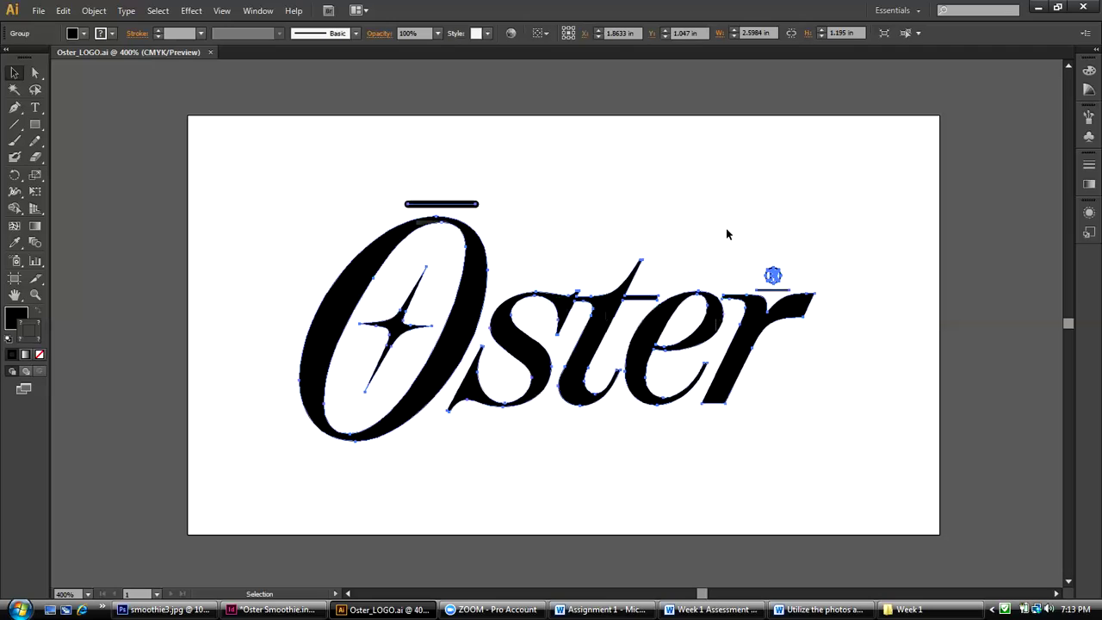
key("x")
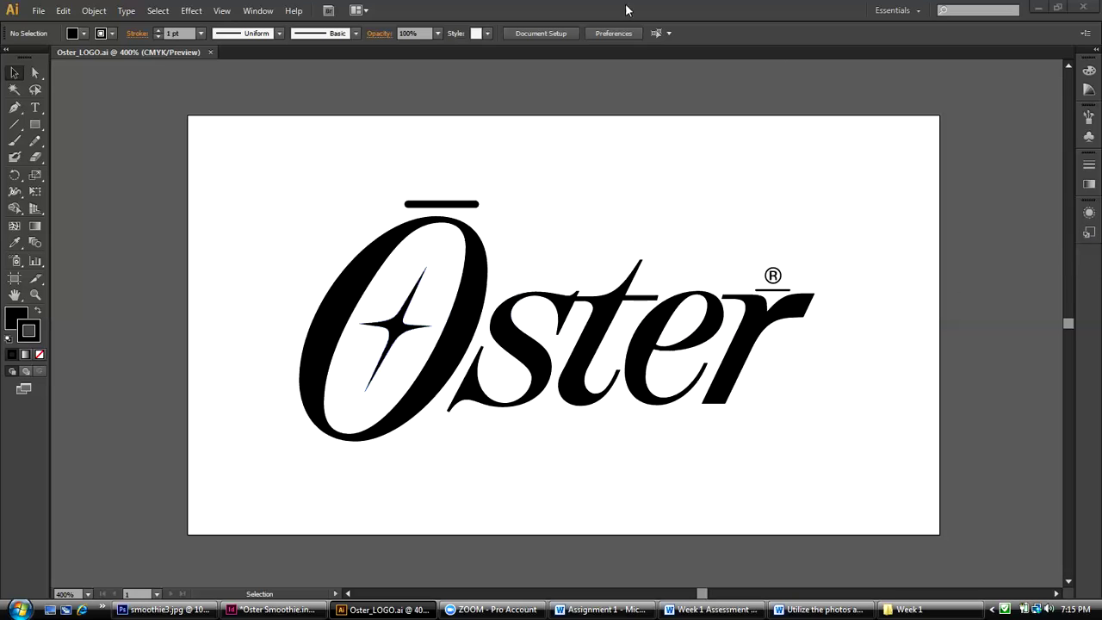
Show the Artboards panel and open the options of Artboard 1 to examine its dimensions, keeping the logo partly in view
left_click(260, 12)
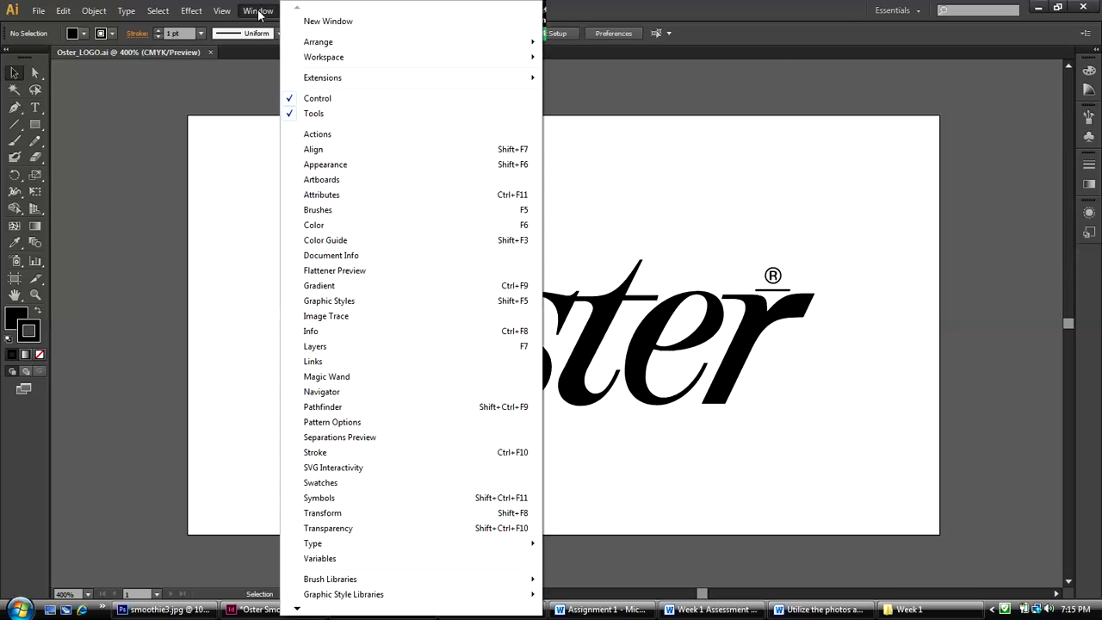
left_click(327, 179)
left_click_drag(733, 128, 885, 105)
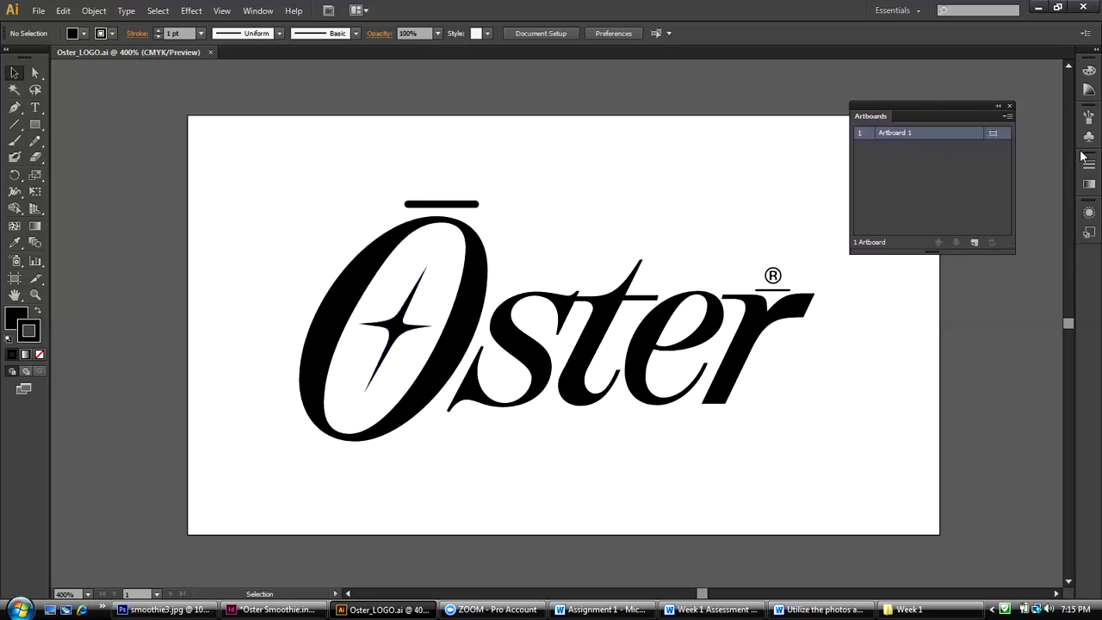
left_click(1008, 117)
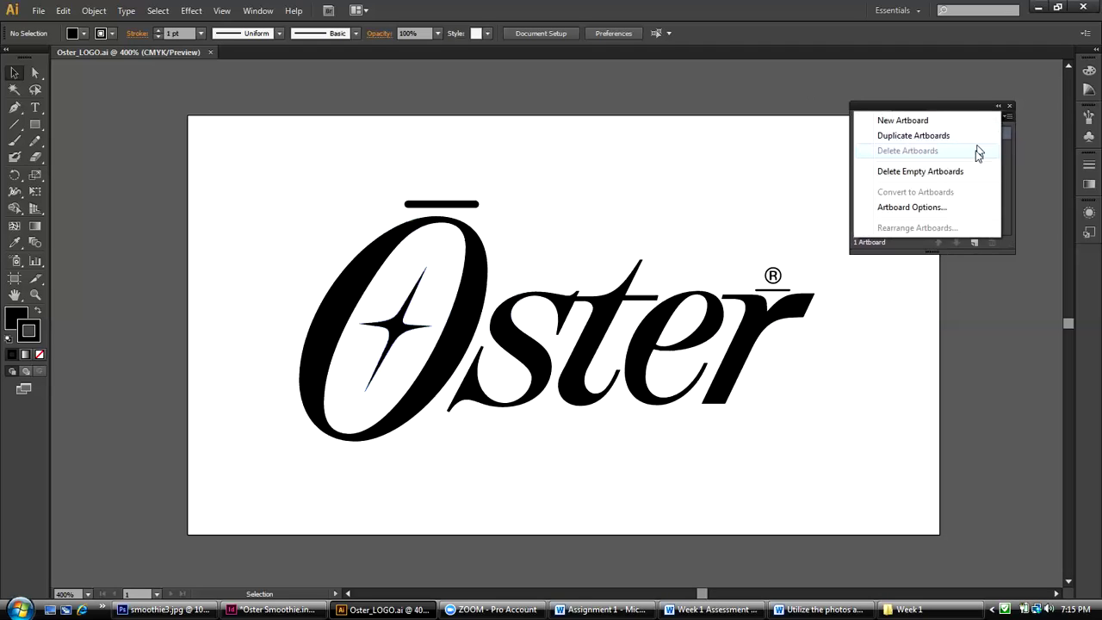
left_click(954, 208)
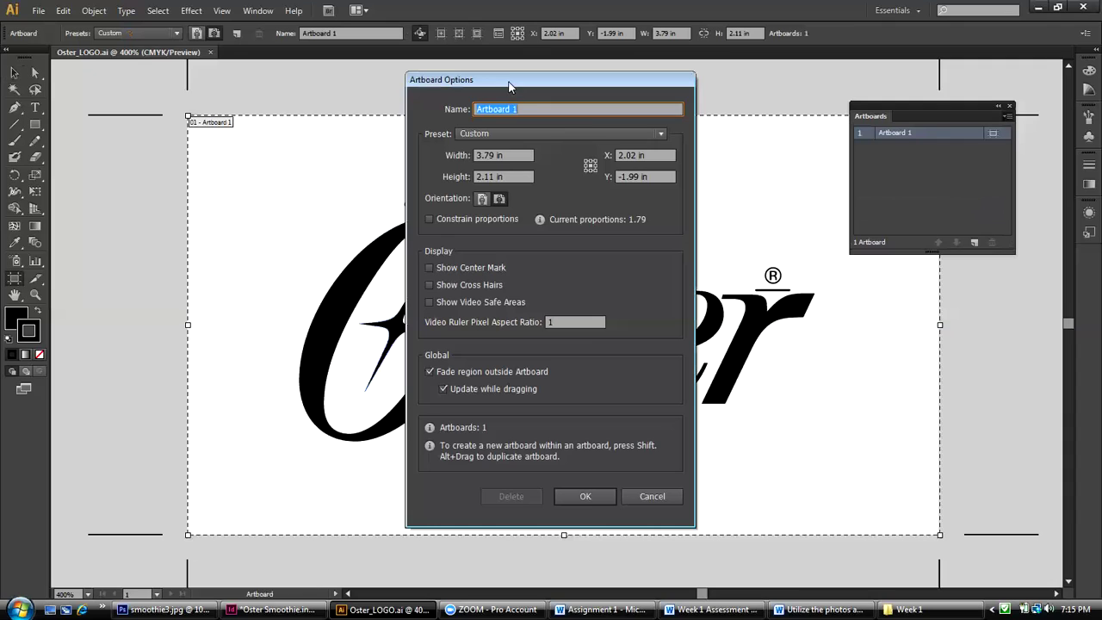
left_click_drag(509, 82, 594, 111)
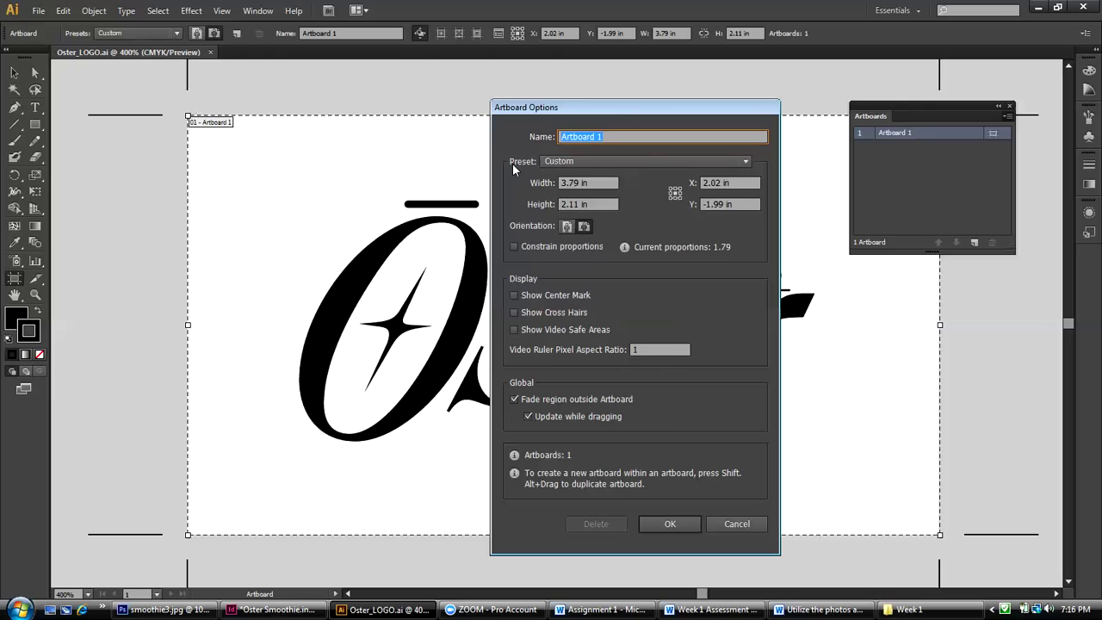
Fit Artboard 1 to the artwork bounds of the Oster logo and apply the new artboard size
left_click(744, 162)
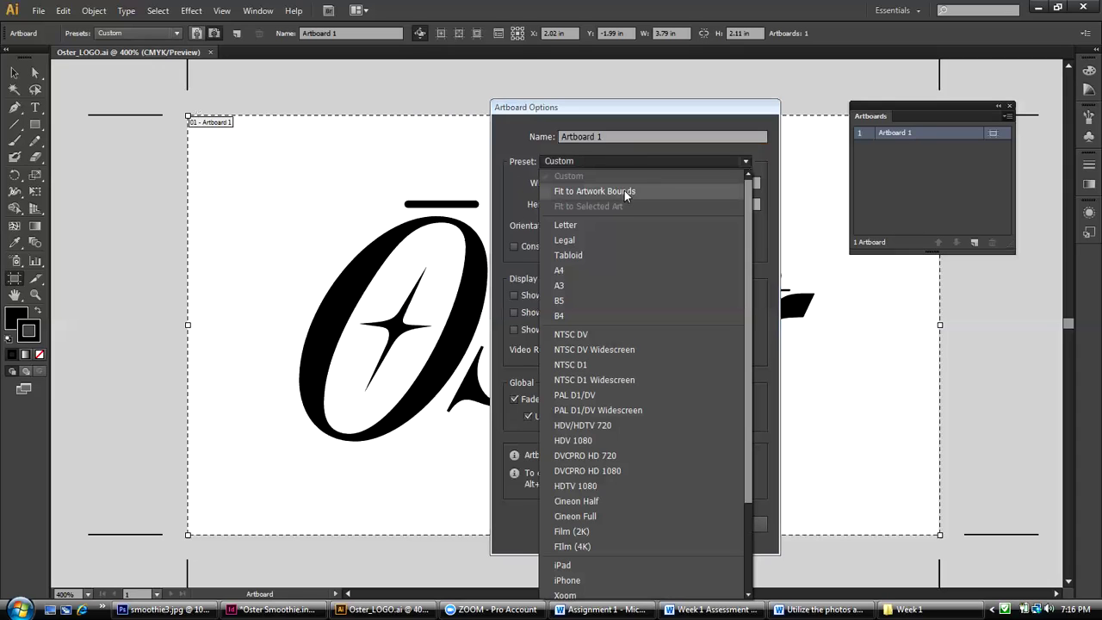
left_click(624, 190)
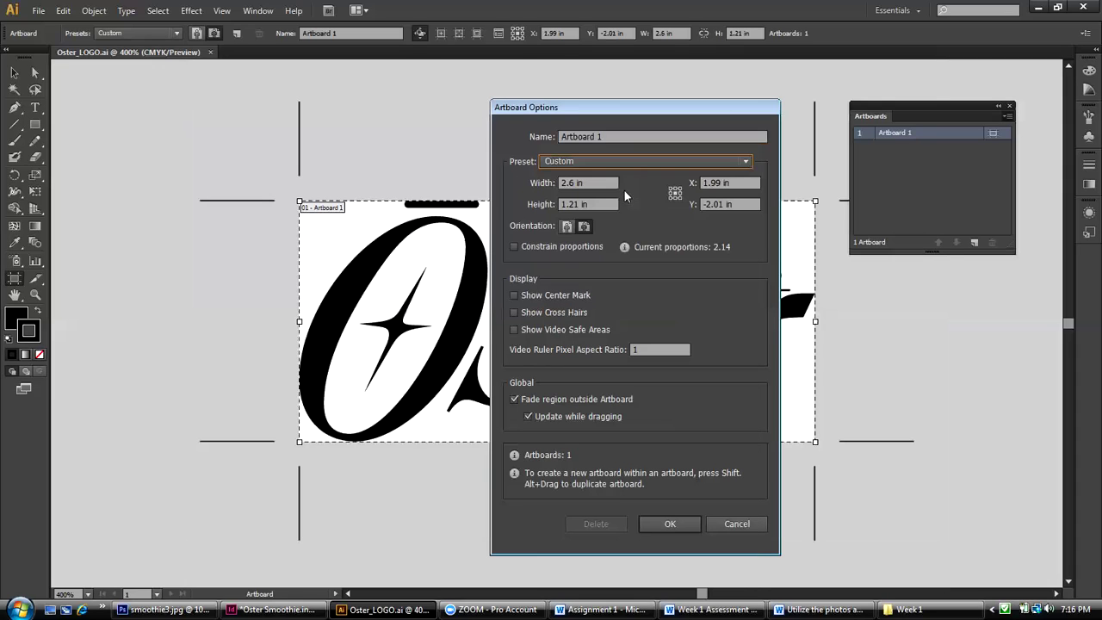
left_click(693, 516)
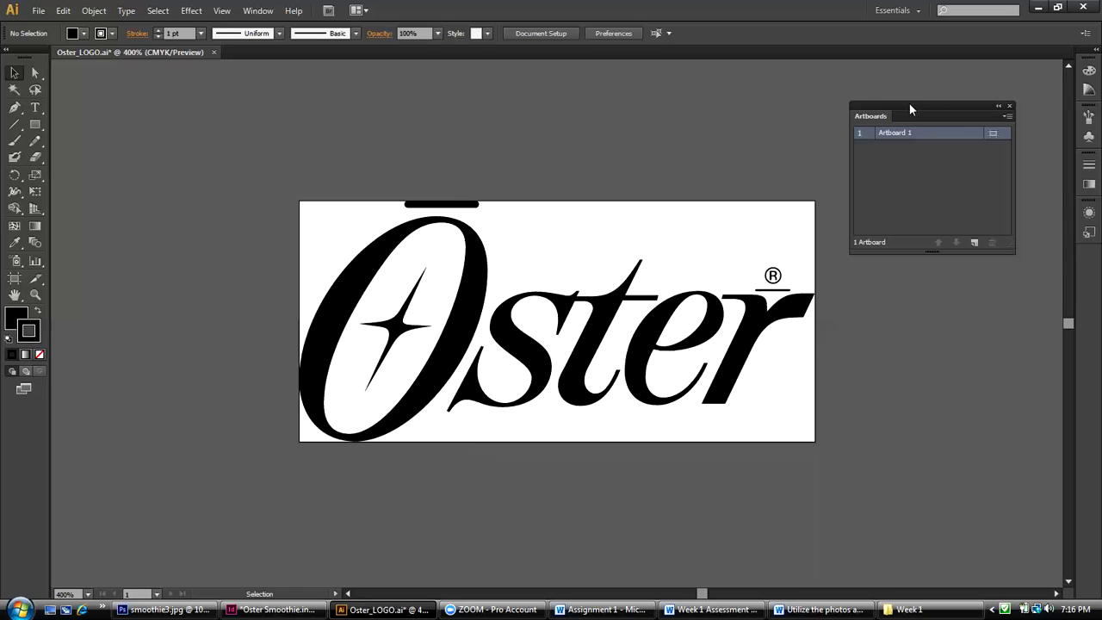
Reopen the options of Artboard 1, review the Fit to Artwork Bounds preset and the artboard dimensions, and close the options
left_click(247, 11)
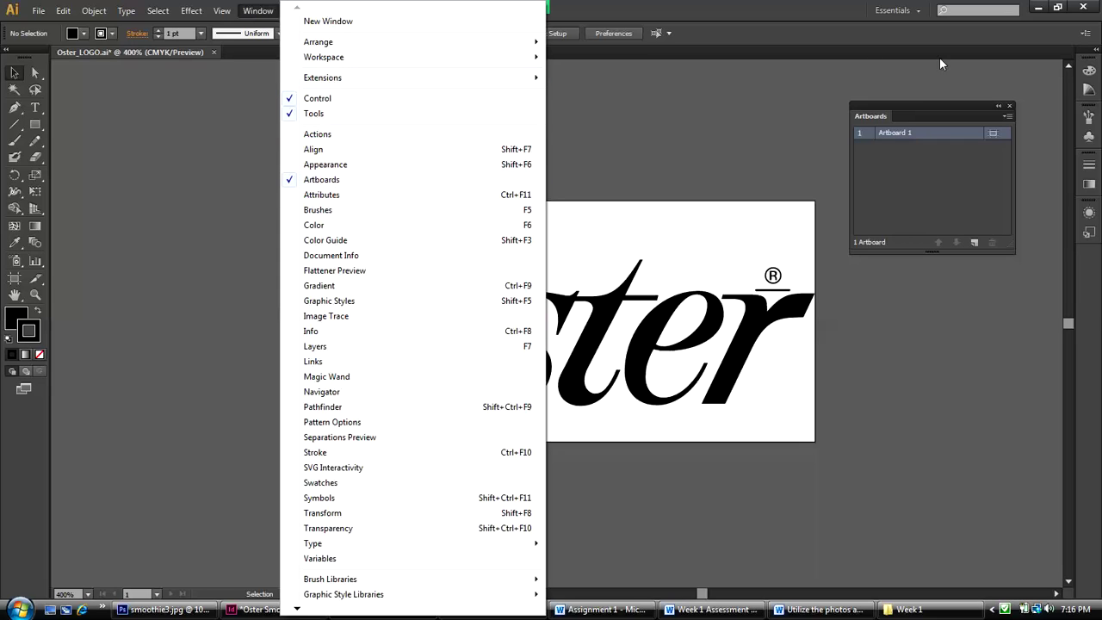
left_click(1009, 117)
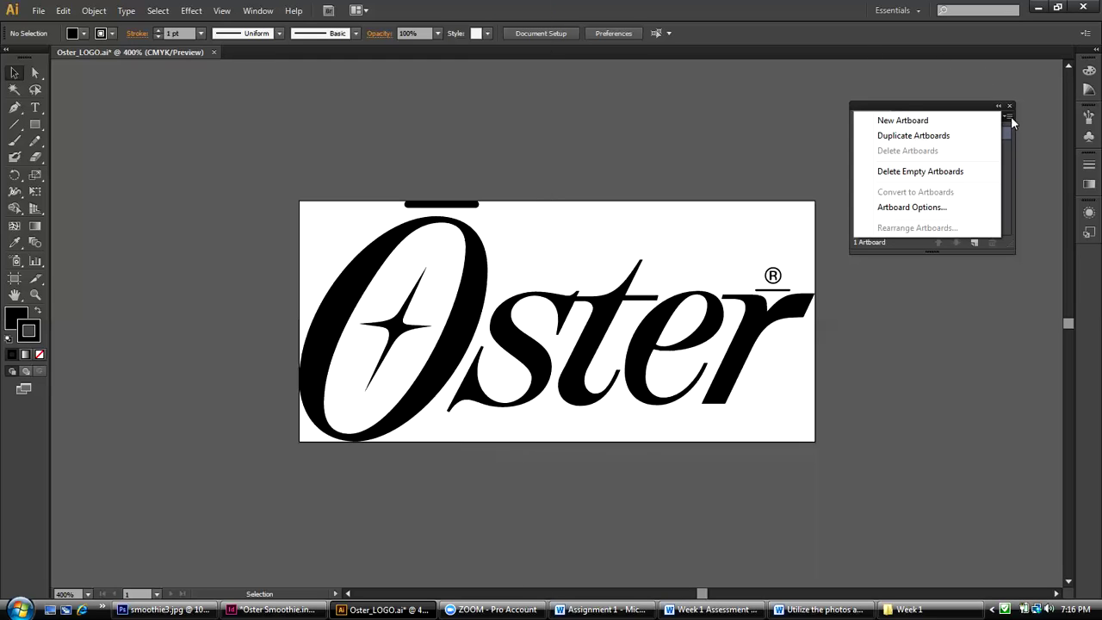
left_click(941, 207)
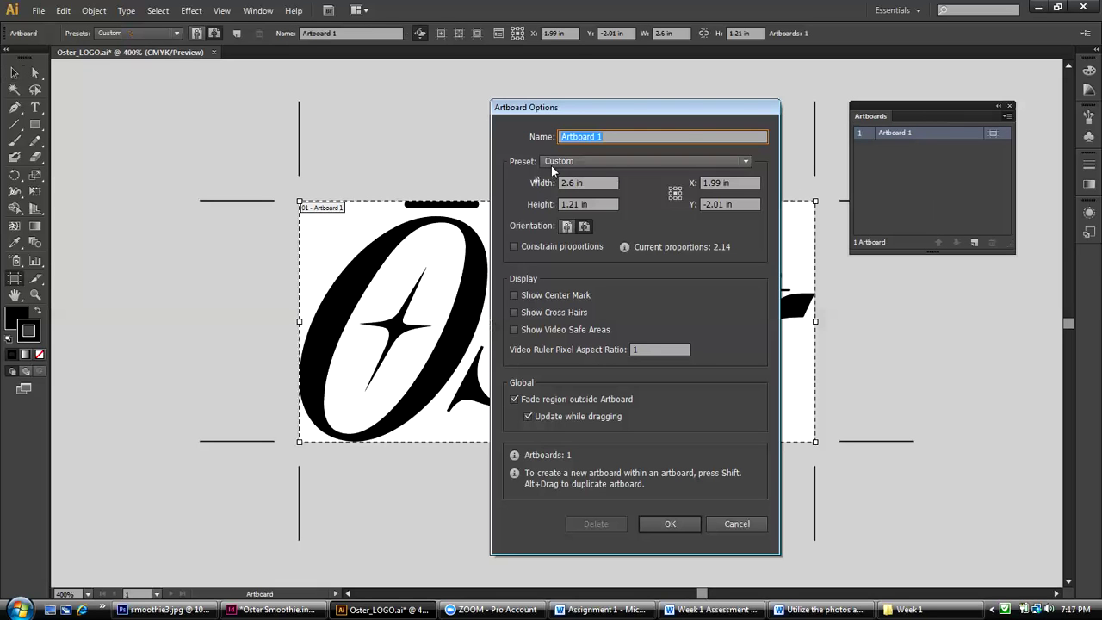
left_click(742, 162)
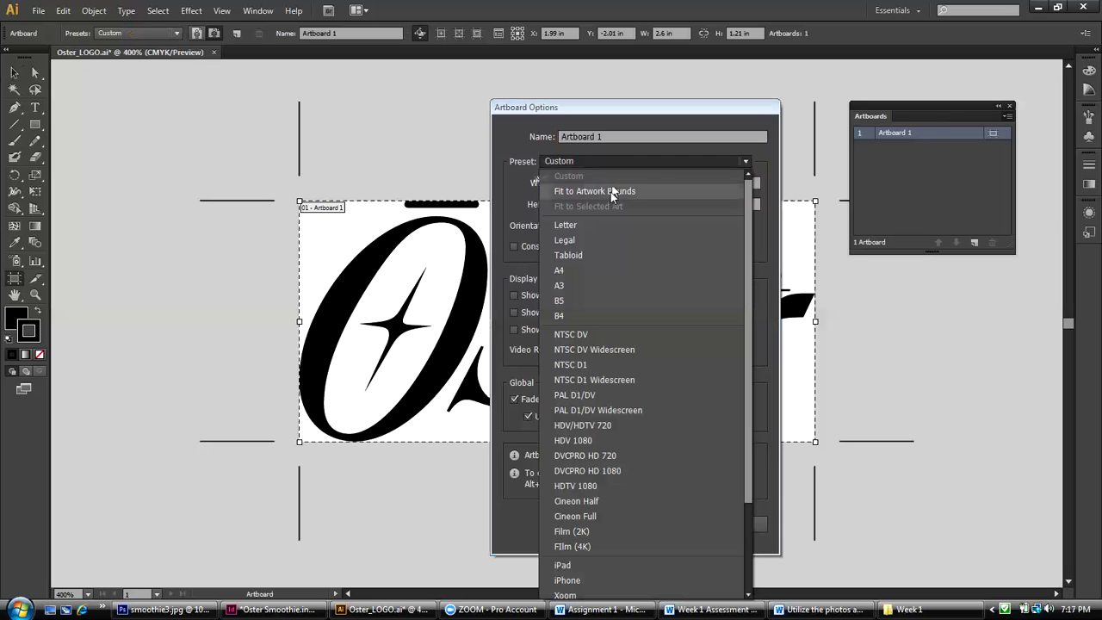
left_click(688, 113)
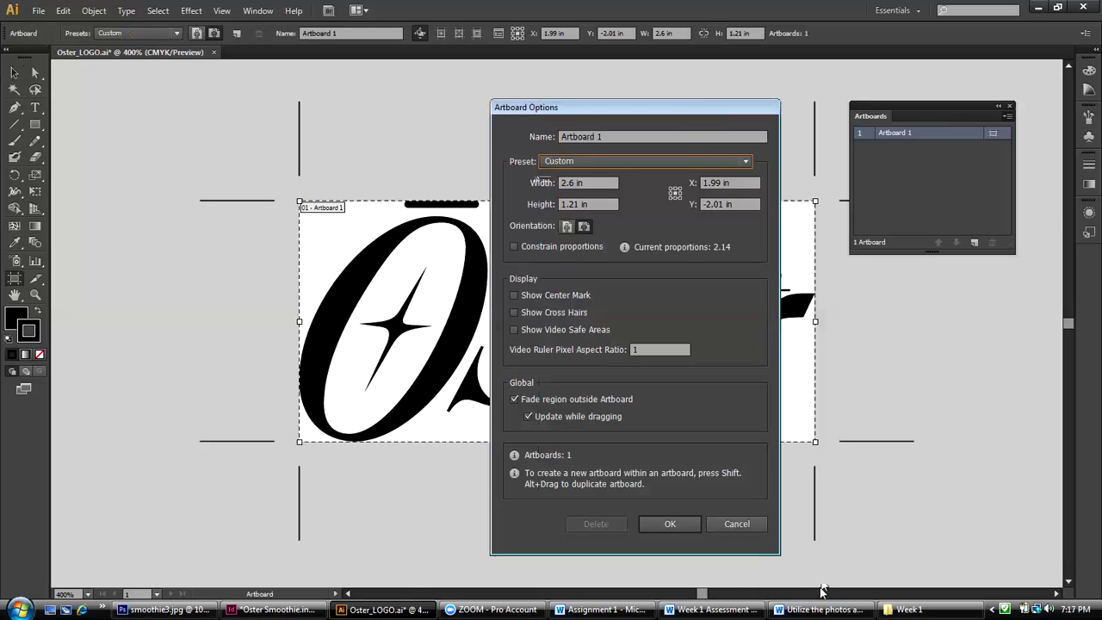
left_click(670, 523)
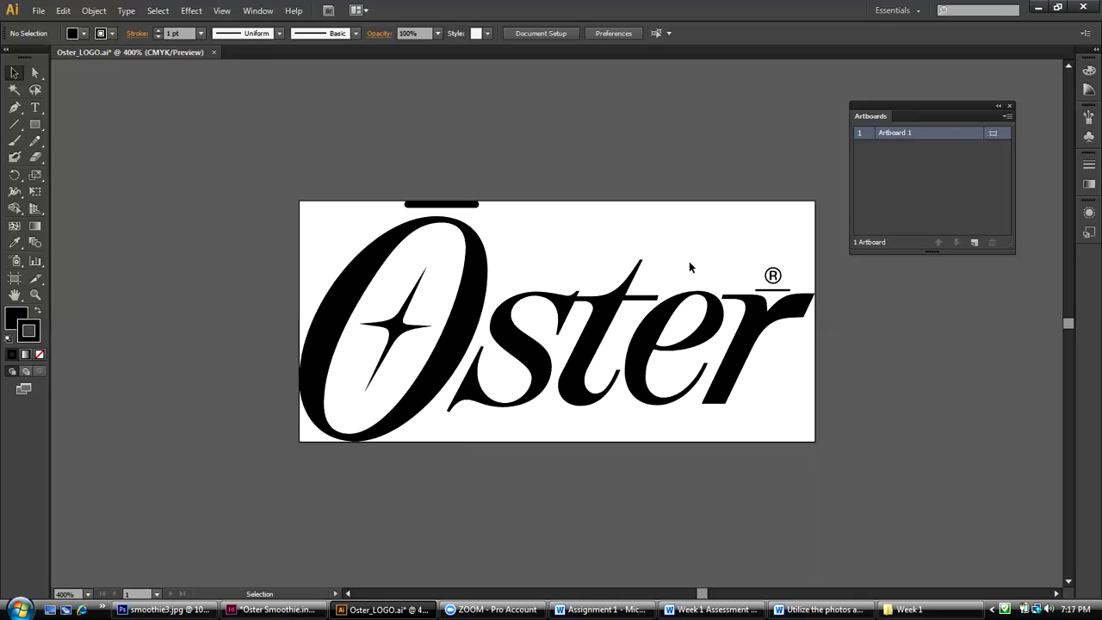
Save a copy of the logo to the Desktop as Oster_LOGO.eps in Illustrator EPS format
left_click(36, 14)
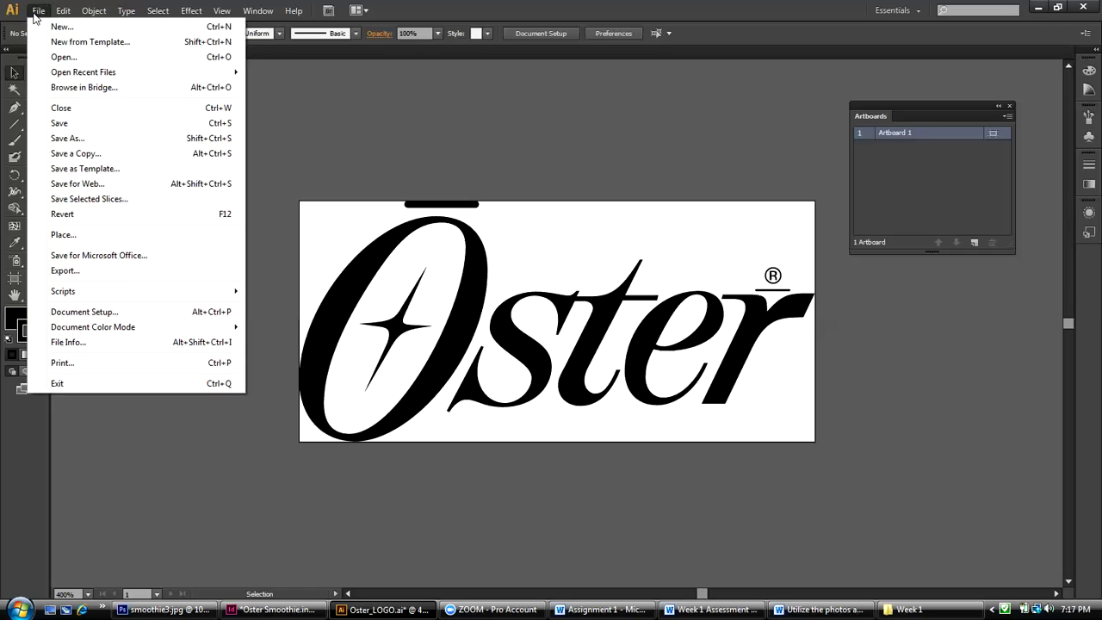
left_click(78, 154)
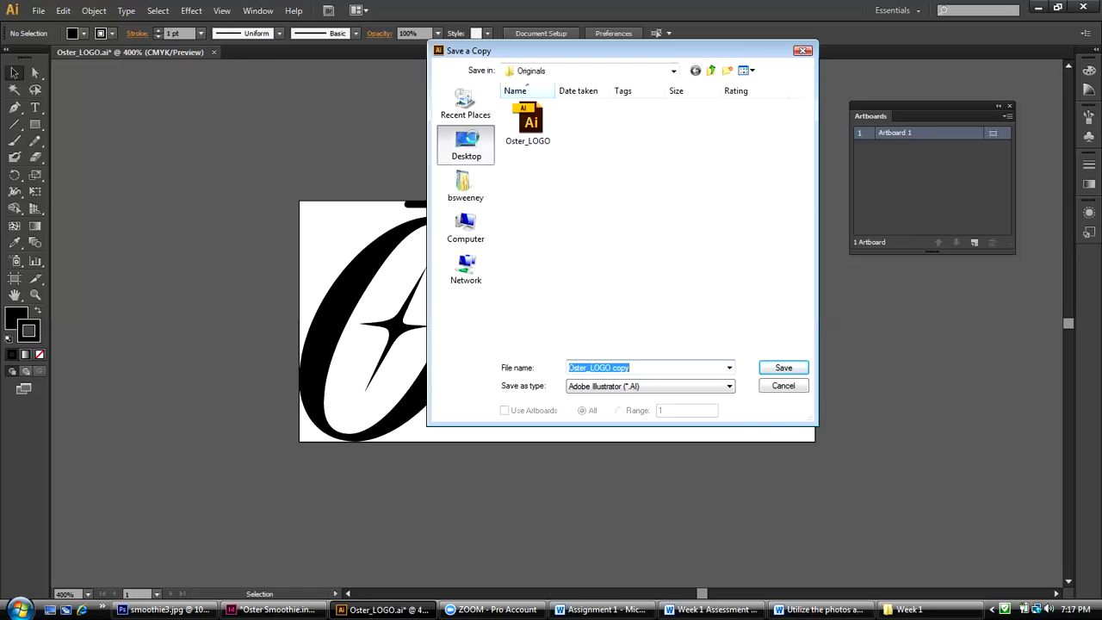
left_click(472, 142)
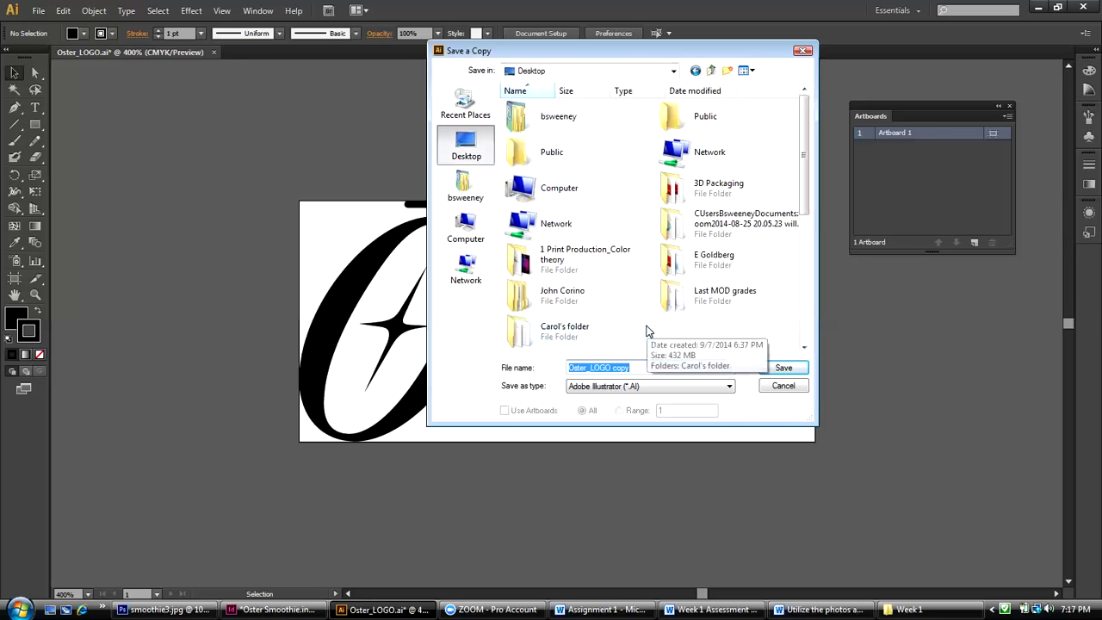
left_click(633, 368)
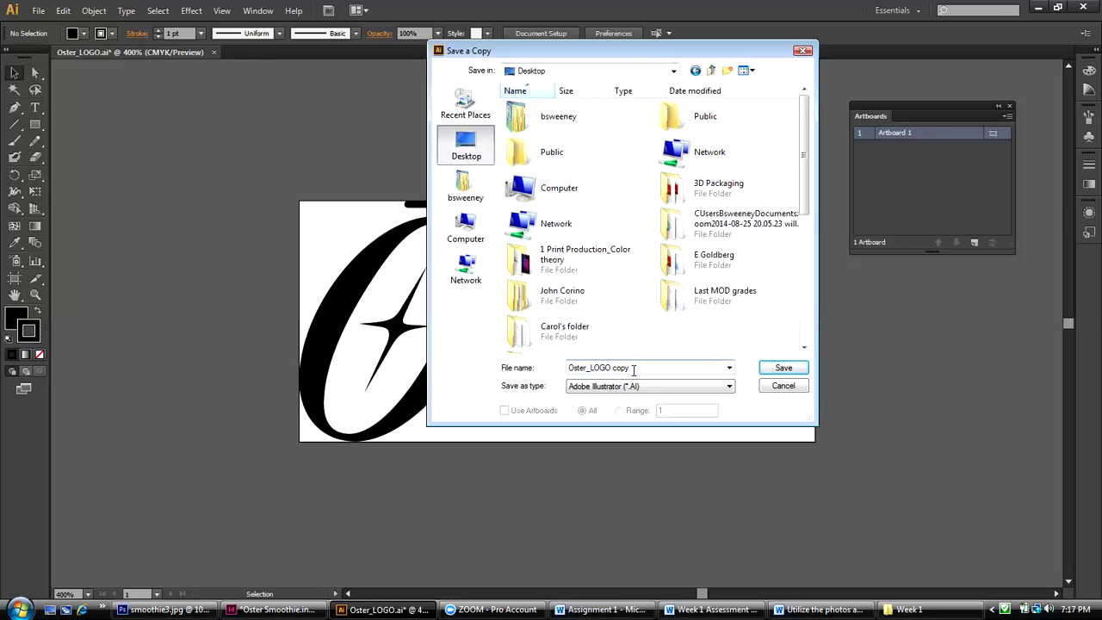
left_click_drag(633, 368, 611, 367)
key("BackSpace")
left_click(654, 394)
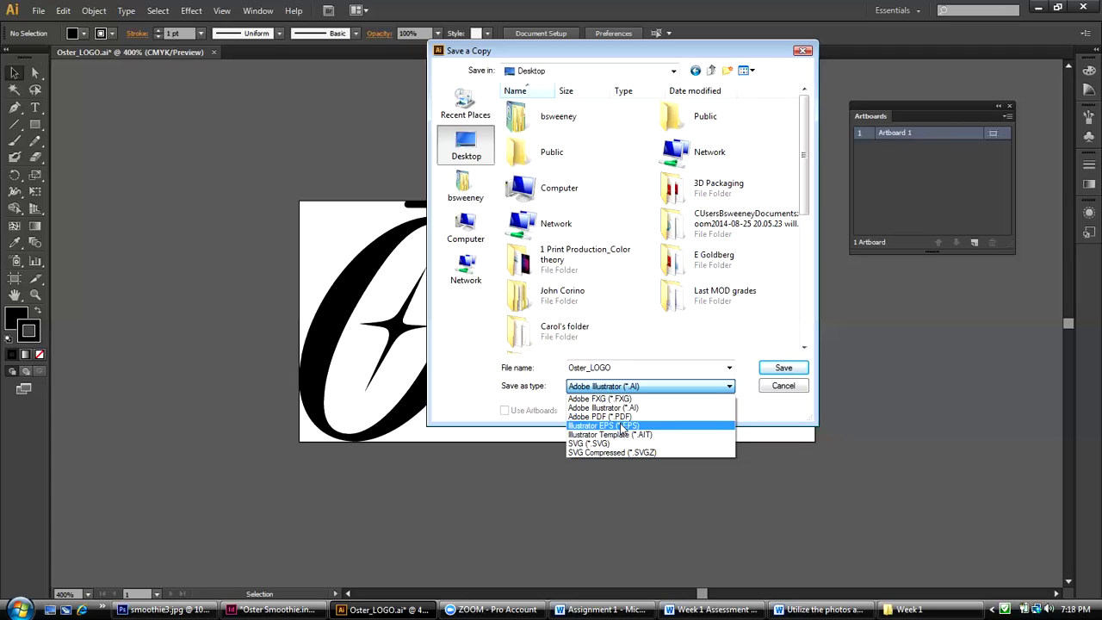
left_click(621, 426)
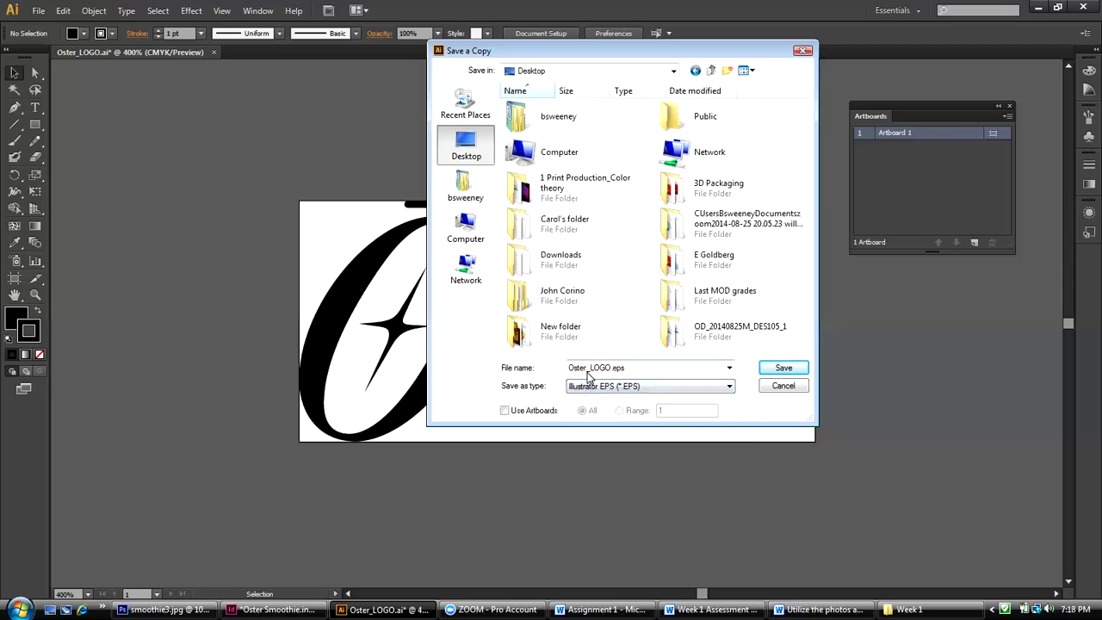
left_click(785, 368)
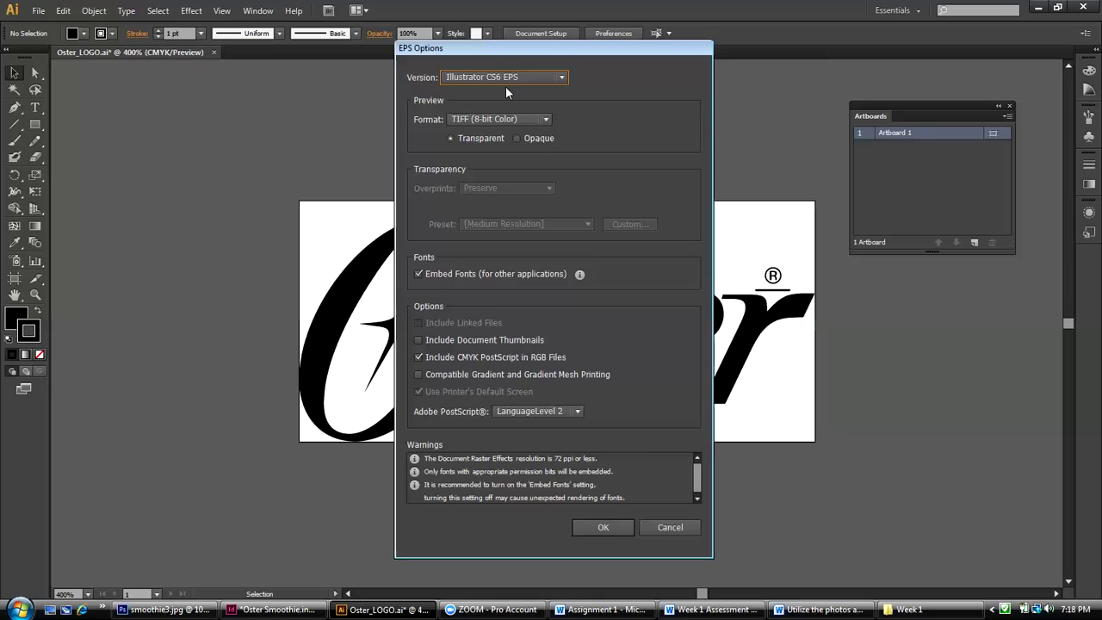
Review the EPS versions and preview formats, keep Illustrator CS6 EPS with a transparent TIFF (8-bit Color) preview, and write the file
left_click(560, 76)
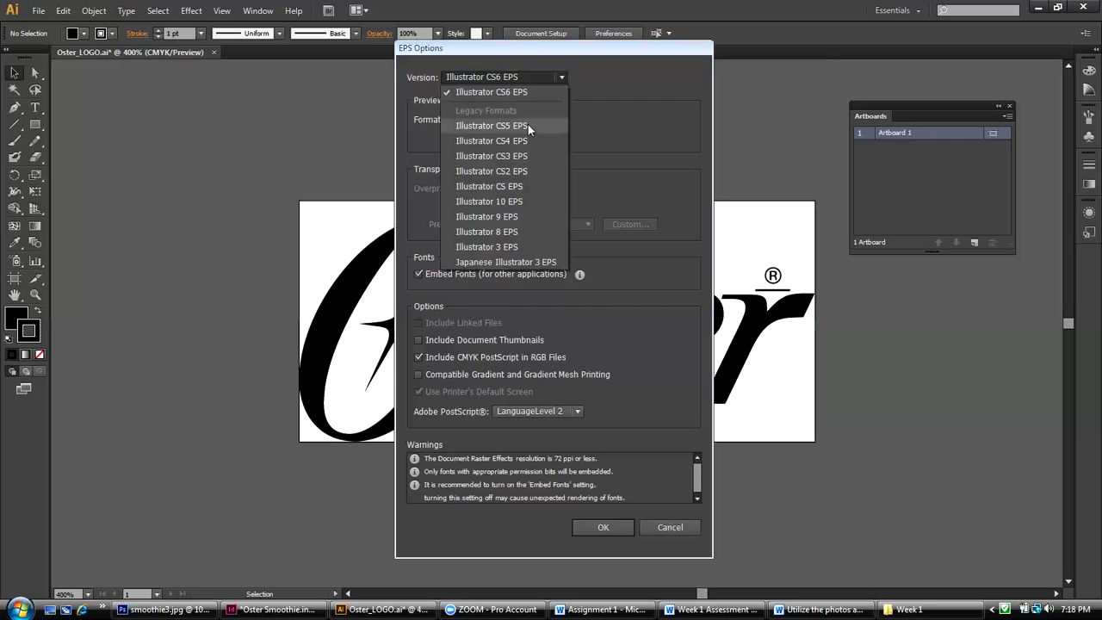
left_click(611, 80)
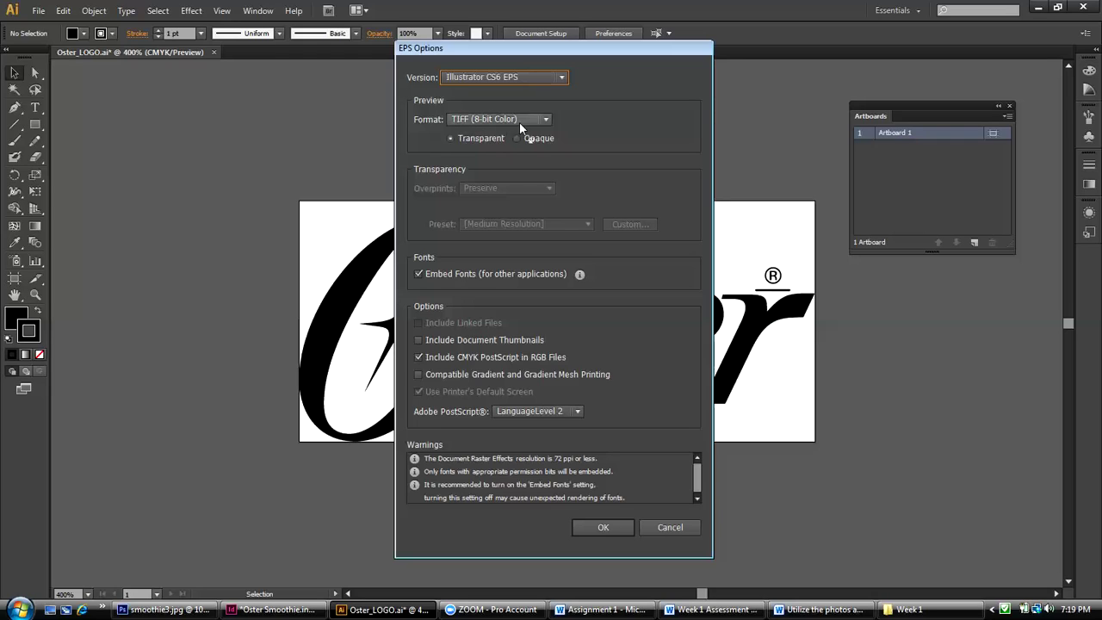
left_click(542, 119)
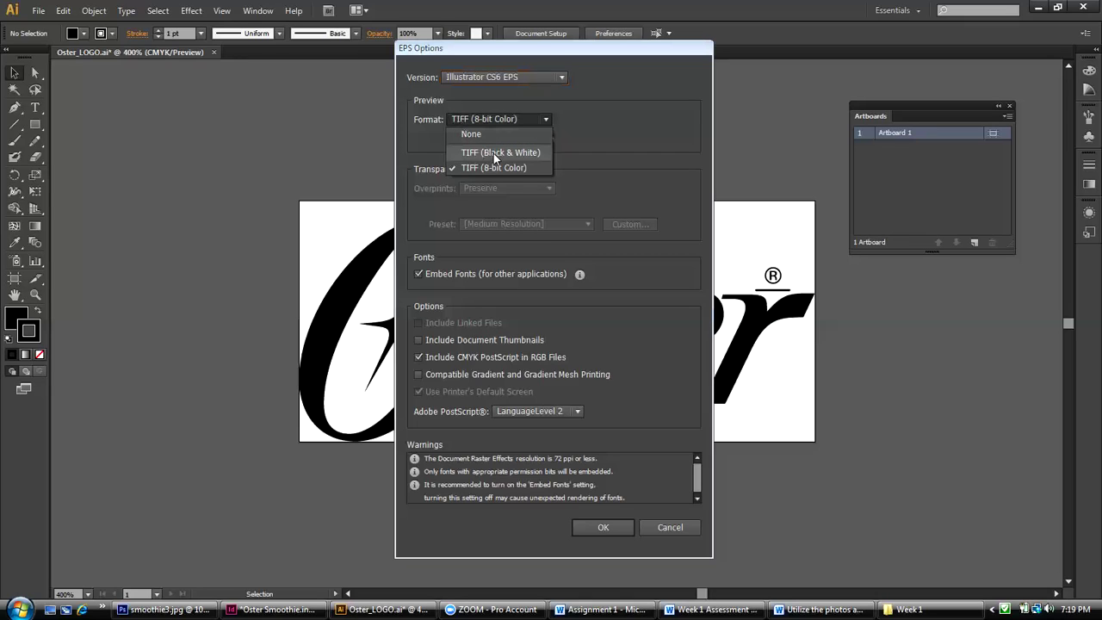
left_click(610, 148)
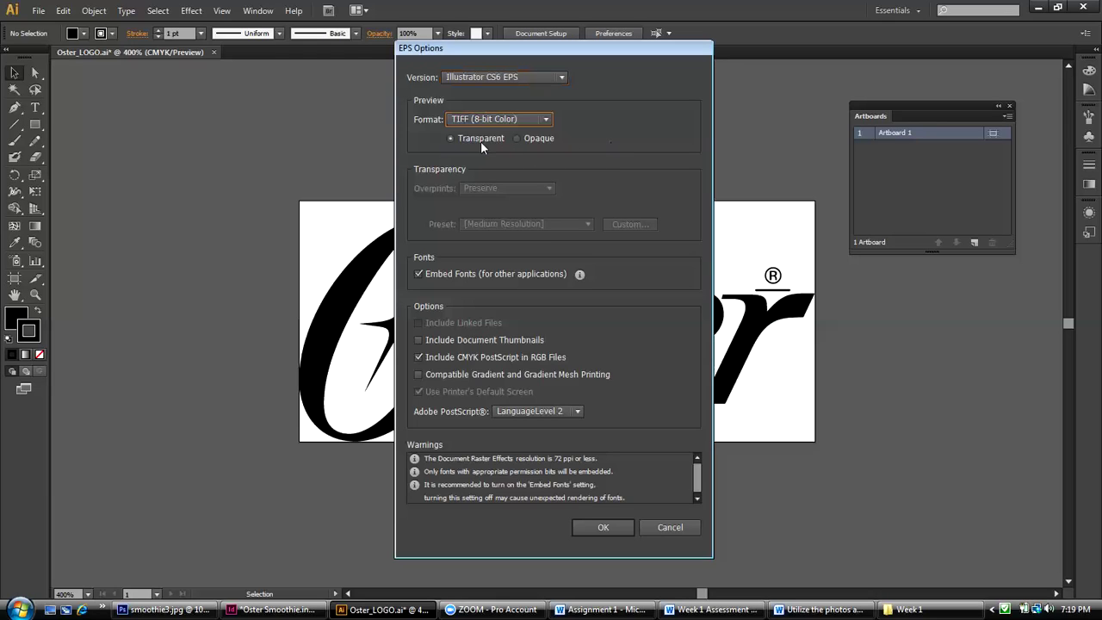
left_click(450, 139)
left_click(449, 139)
left_click(585, 526)
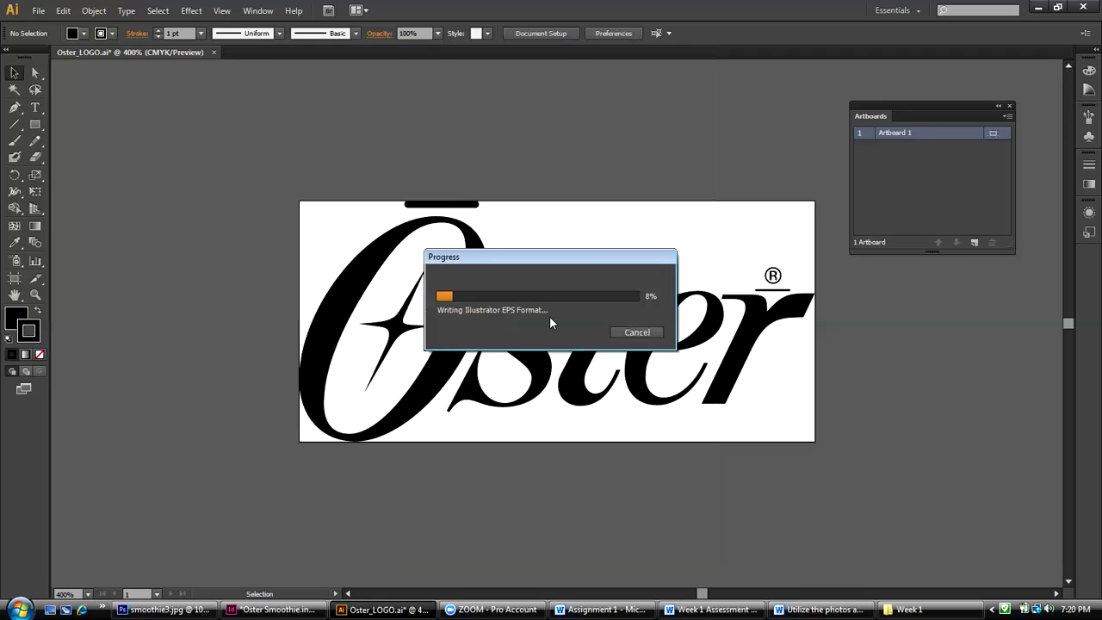
Minimize Illustrator, move the Oster_LOGO EPS file to an empty area of the desktop, and return to Illustrator
left_click(1037, 8)
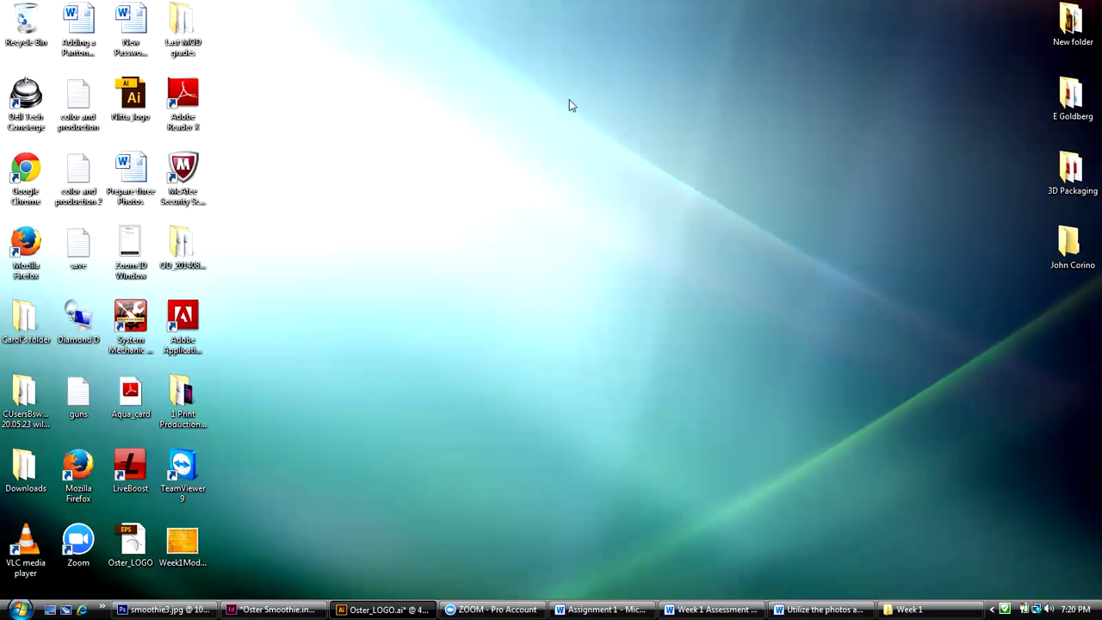
left_click_drag(148, 534, 652, 255)
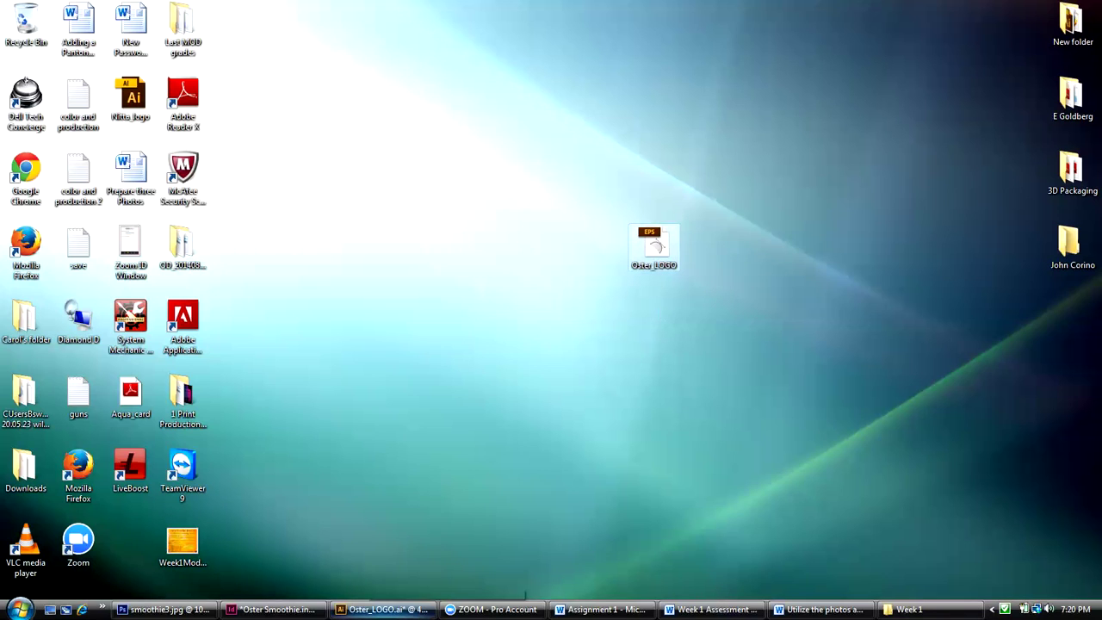
left_click(383, 609)
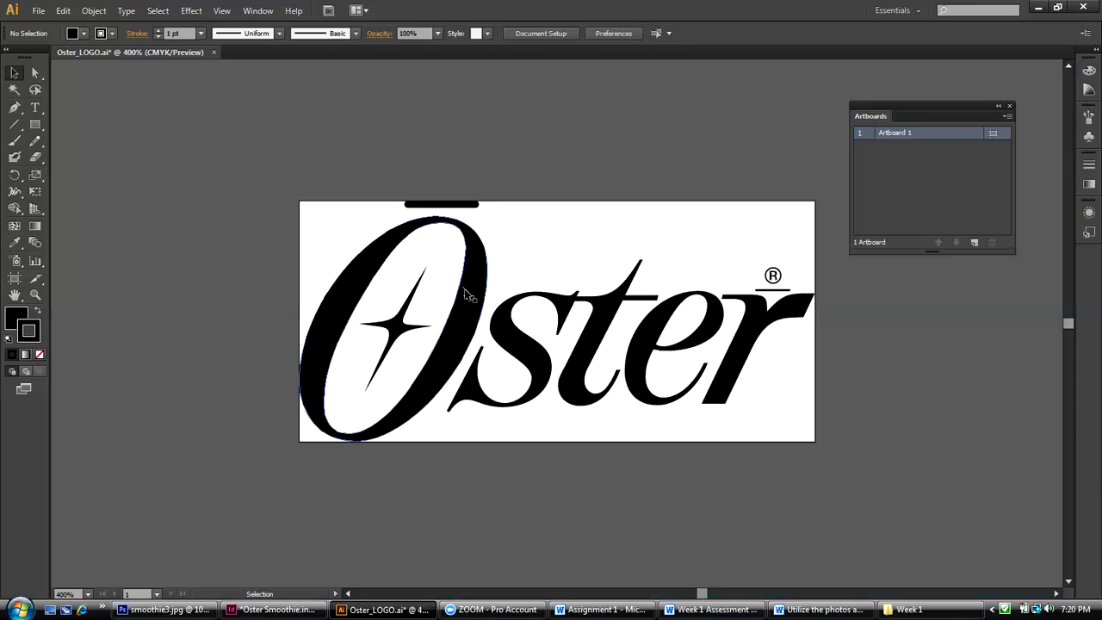
Examine the logo's vector paths, and add a first name as 12 pt Myriad Pro point text above the logo's middle letters
left_click(465, 295)
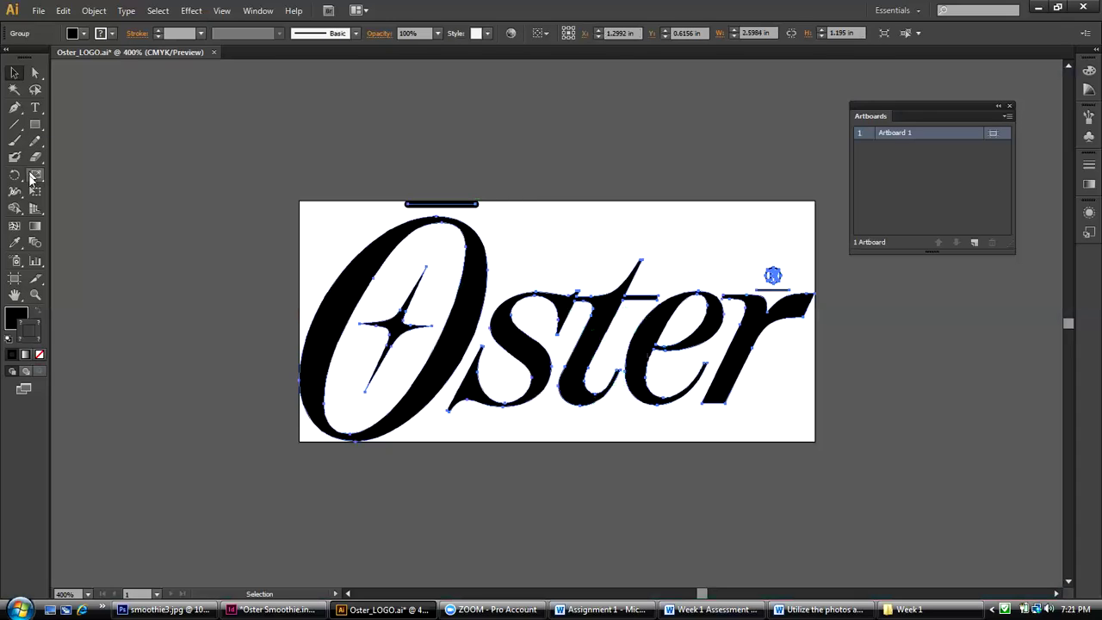
left_click(34, 107)
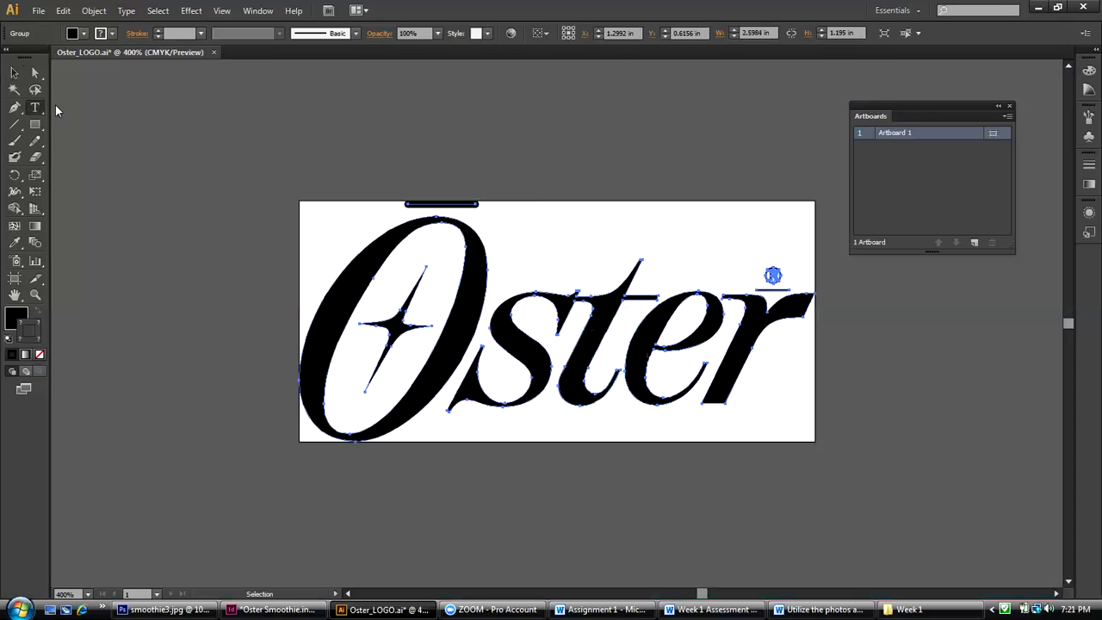
left_click(542, 234)
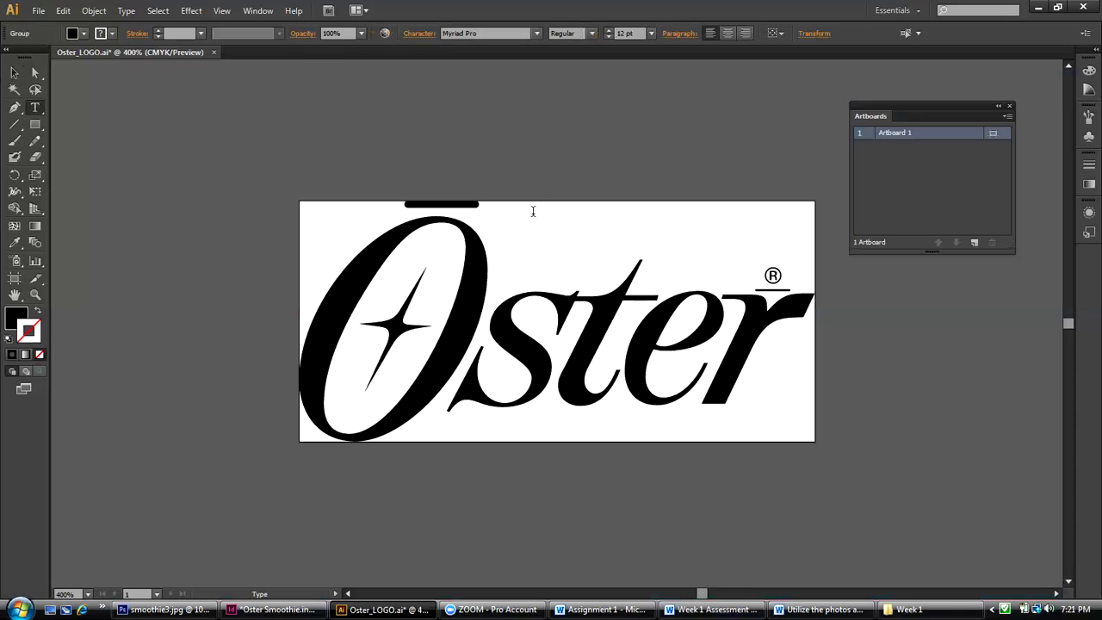
type("Bill")
left_click(14, 73)
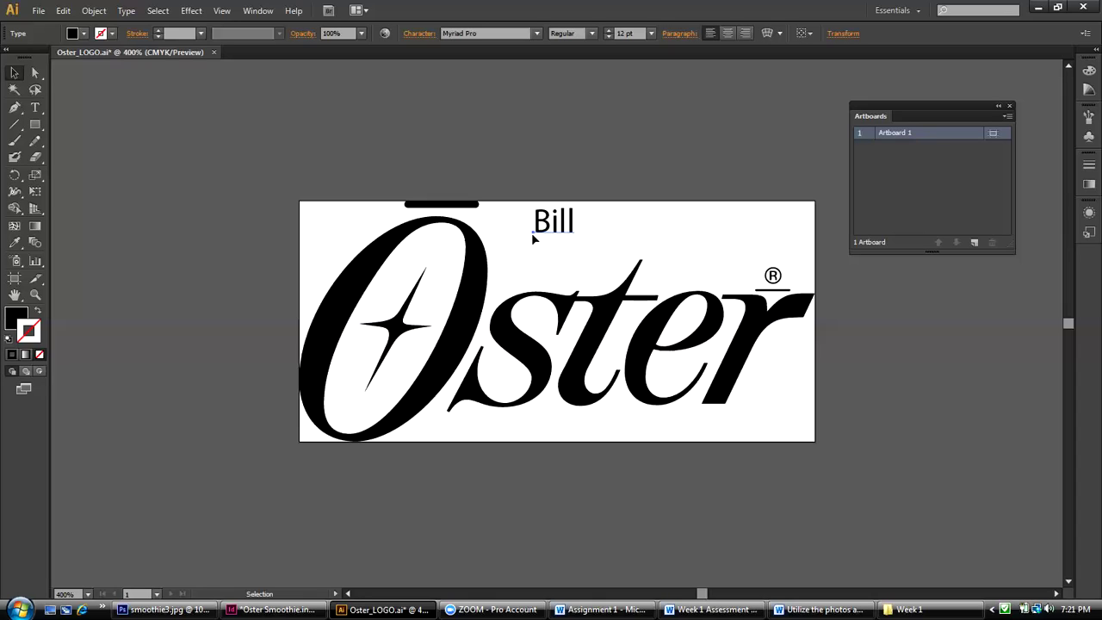
Compare the logo's vector paths with the live name text, and convert the name text to outlines
left_click(485, 265)
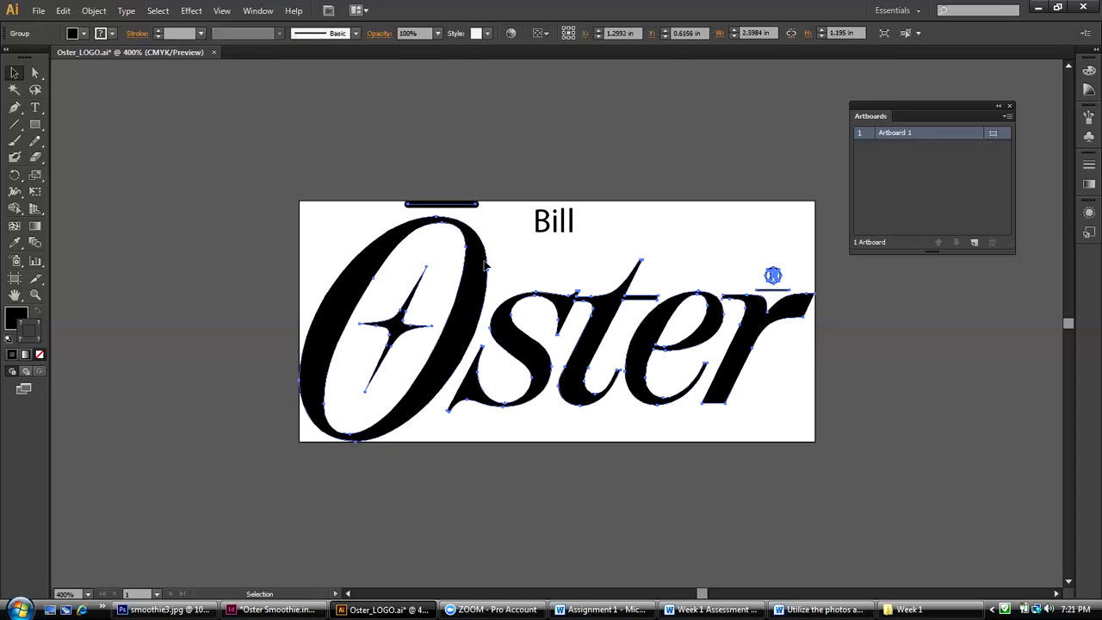
left_click(578, 248)
left_click(572, 234)
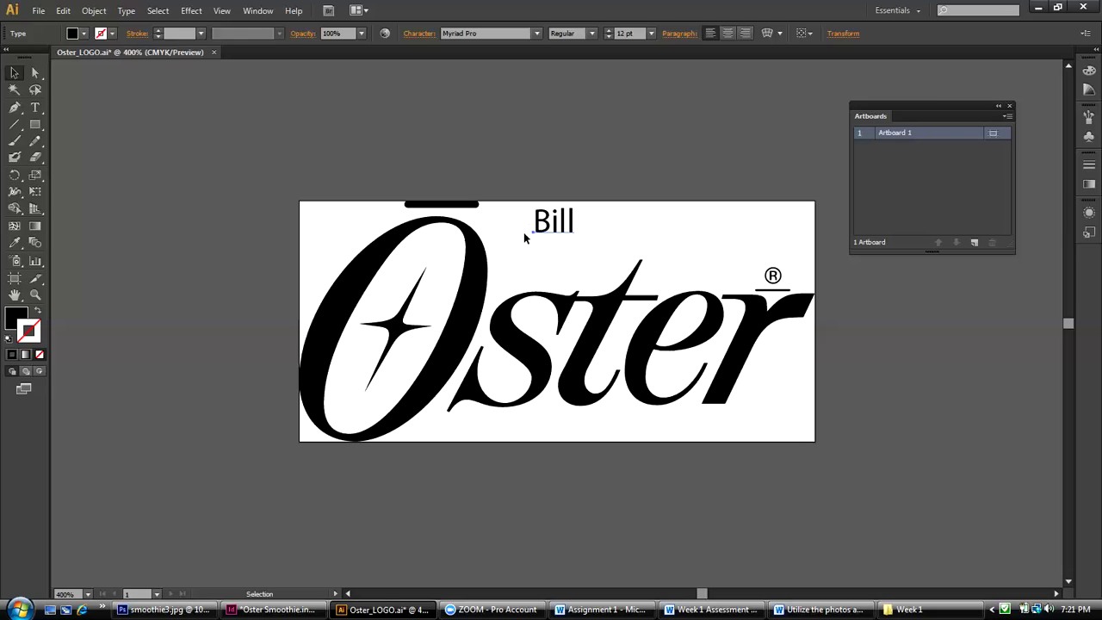
left_click(126, 11)
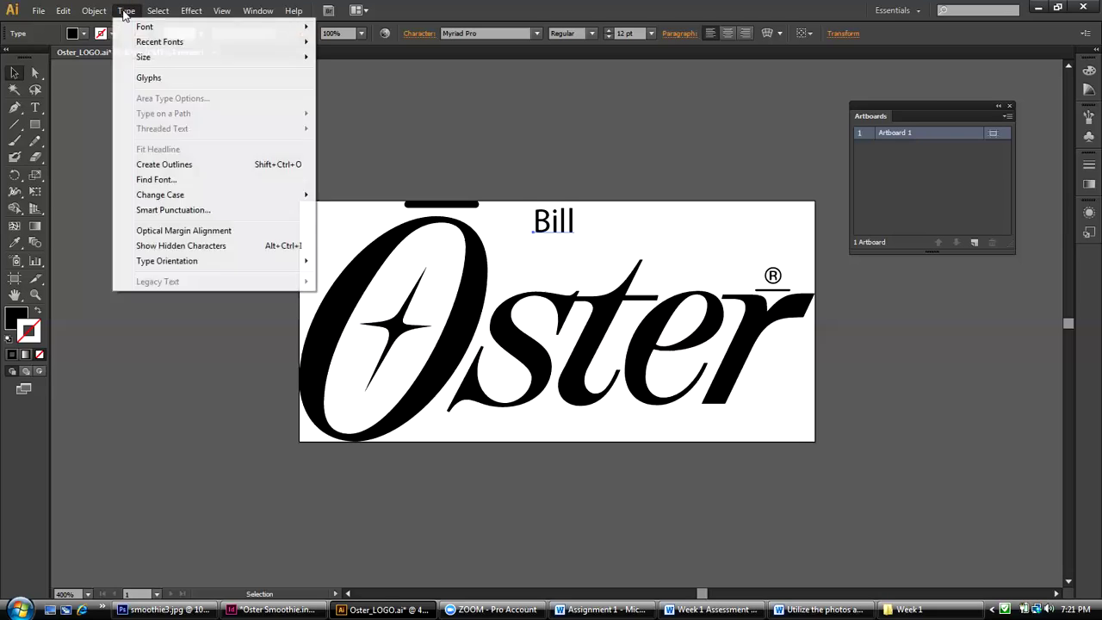
left_click(165, 170)
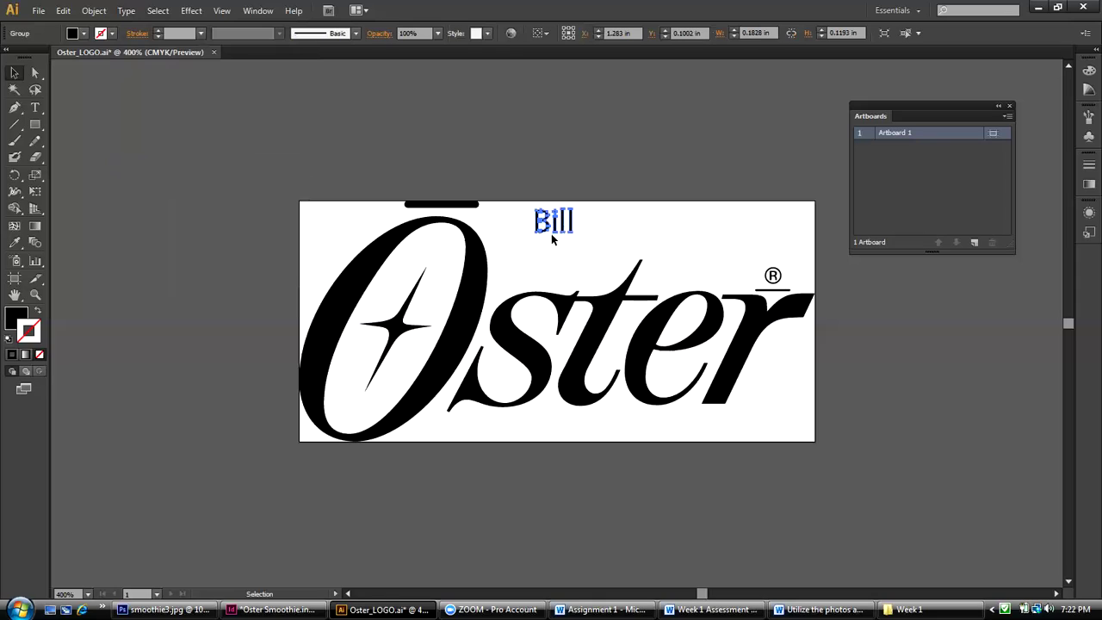
Select the outlined name above the logo and zoom in closely to examine its anchor points and paths
left_click(551, 238)
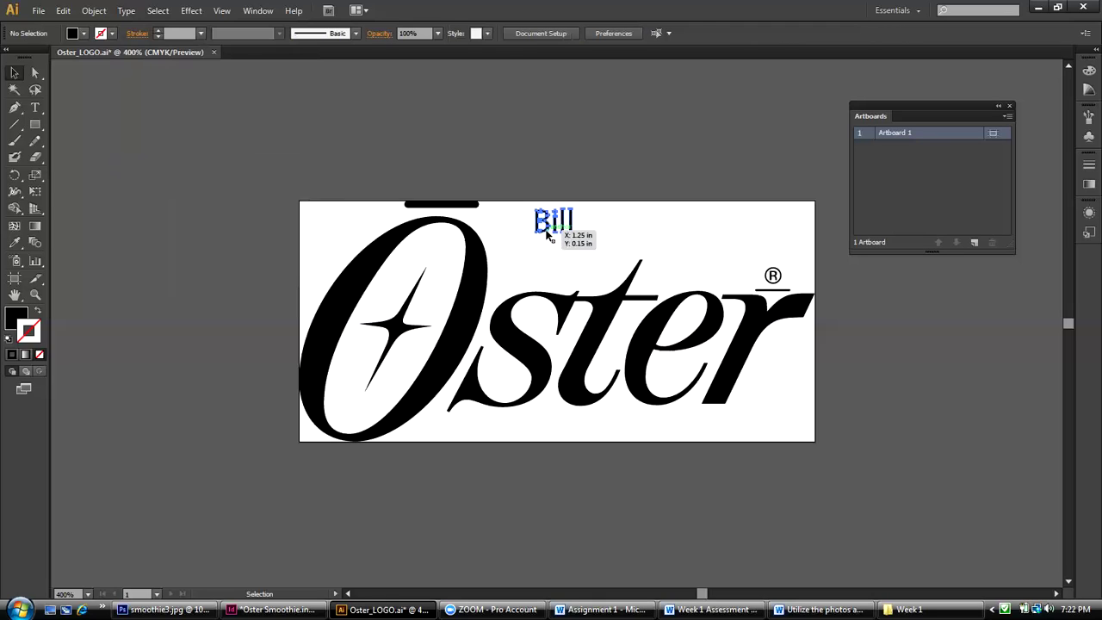
left_click(550, 232)
left_click(35, 295)
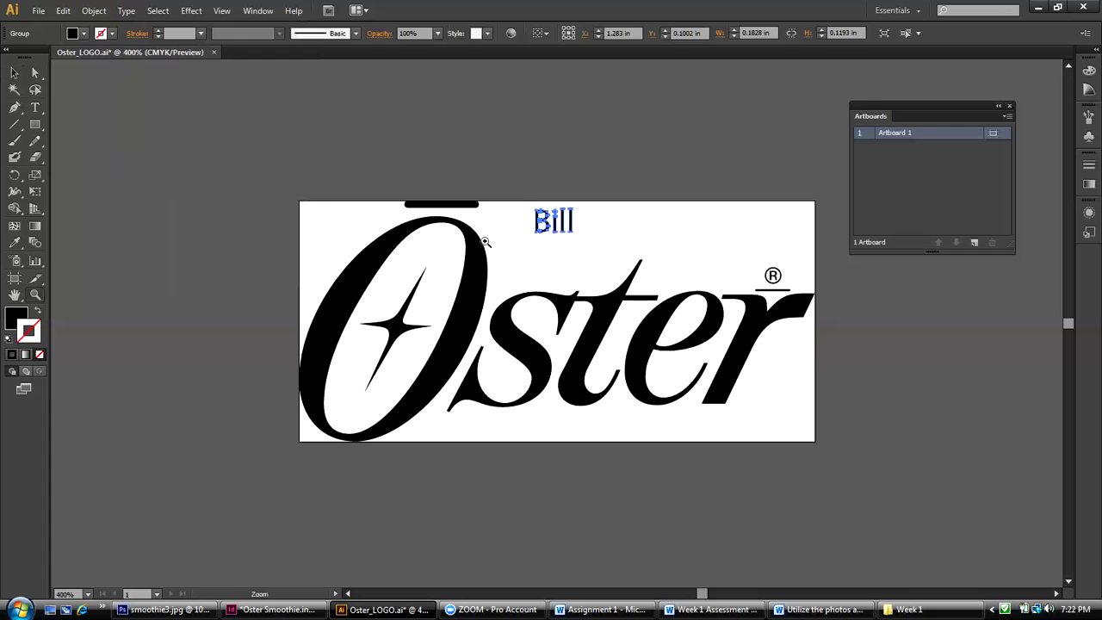
left_click_drag(525, 205, 583, 247)
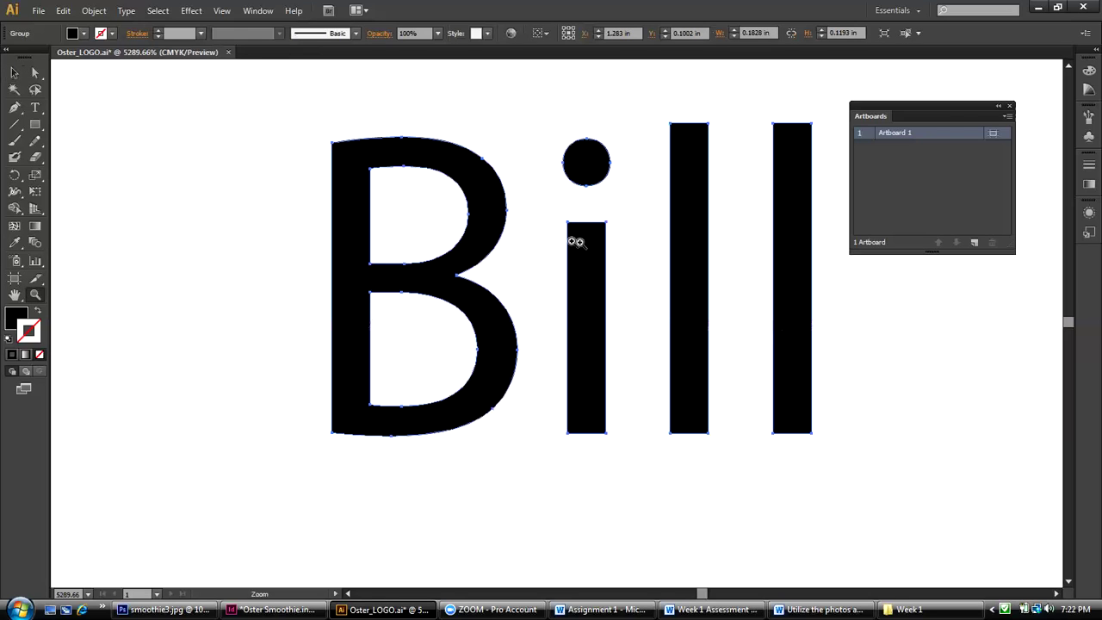
Select the outlined name, fit the whole artboard in view, and delete the name from above the logo
left_click(14, 72)
left_click(307, 123)
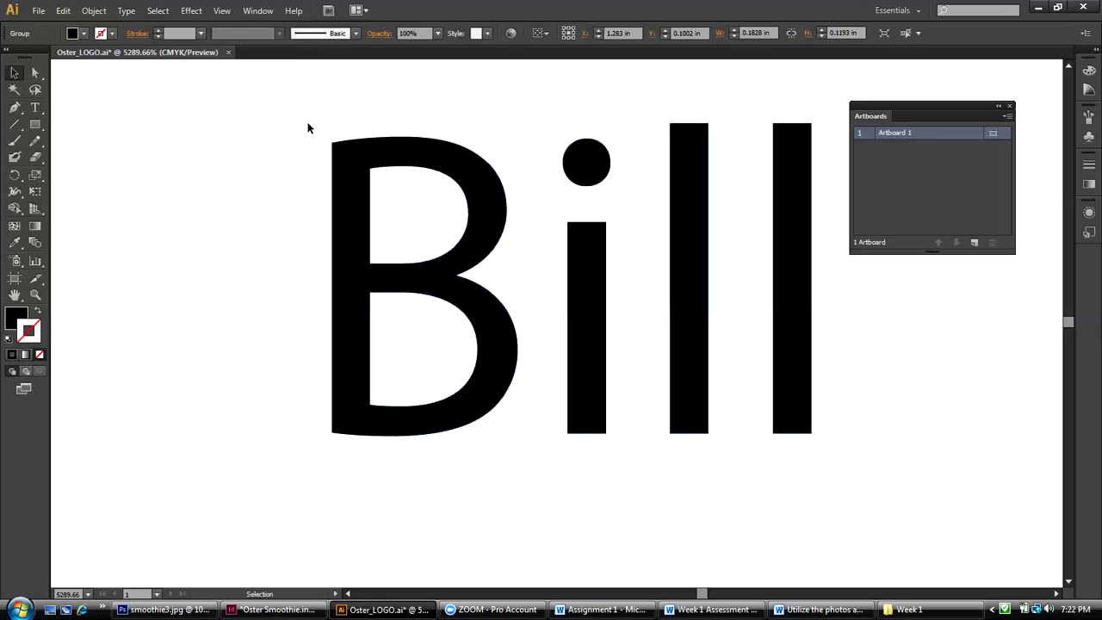
left_click(426, 146)
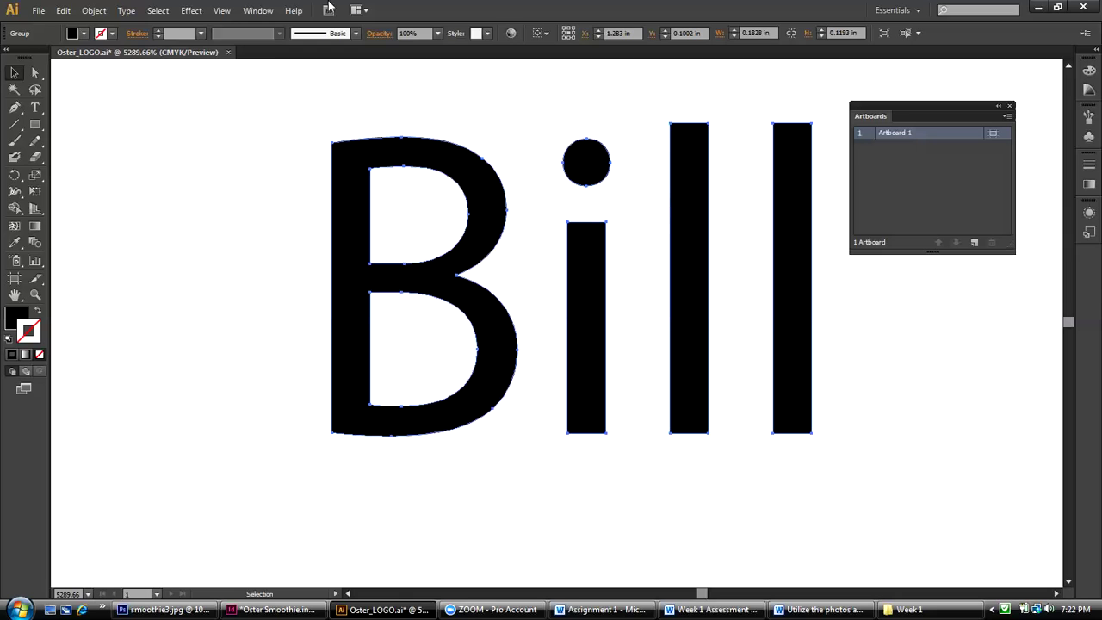
left_click(222, 11)
left_click(246, 150)
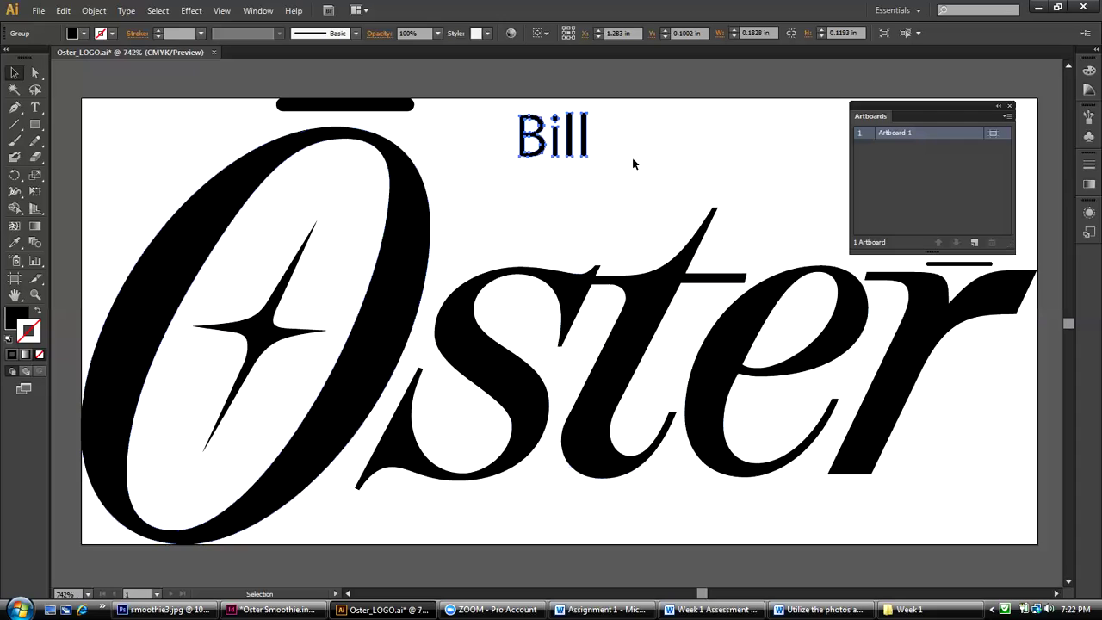
key("Delete")
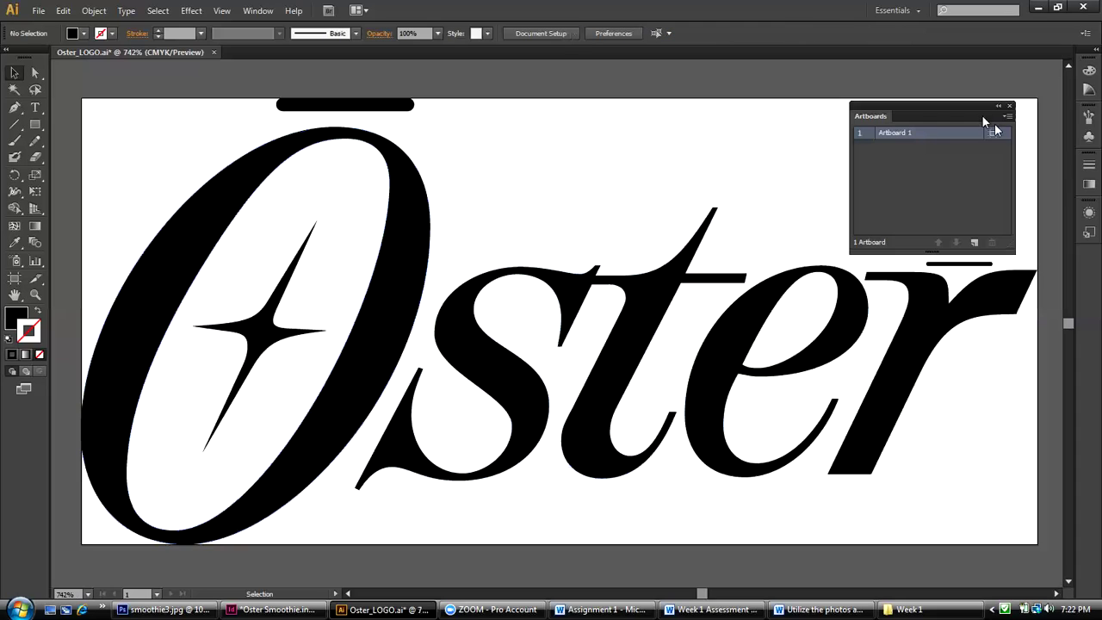
Move the Artboards panel clear of the logo's registered trademark symbol, and check where the Create Outlines command is found
left_click_drag(976, 112, 1005, 83)
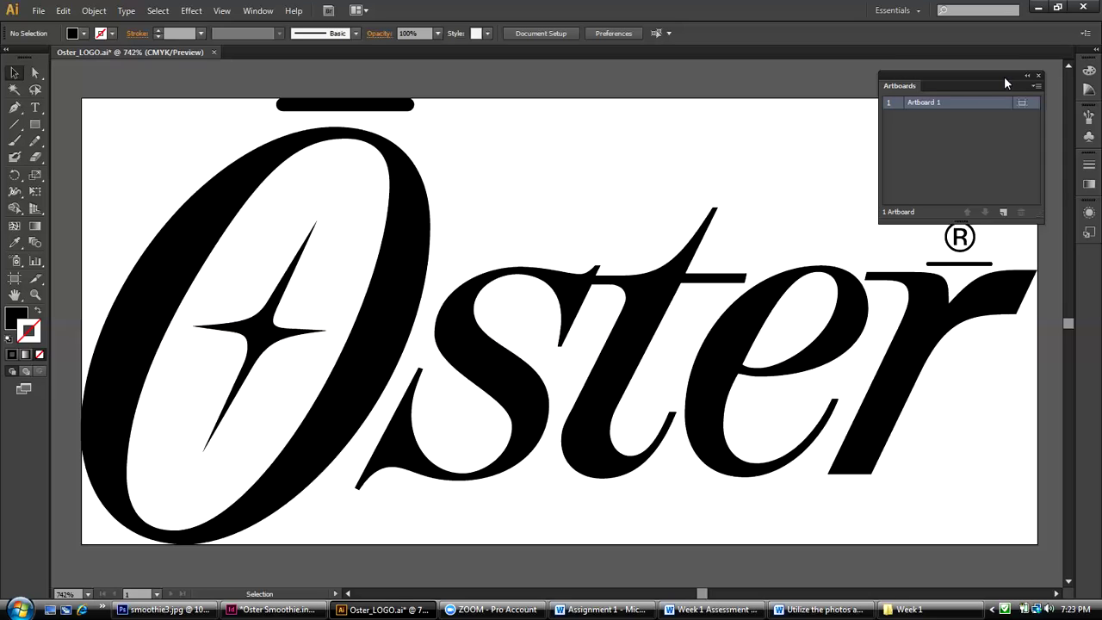
left_click(127, 10)
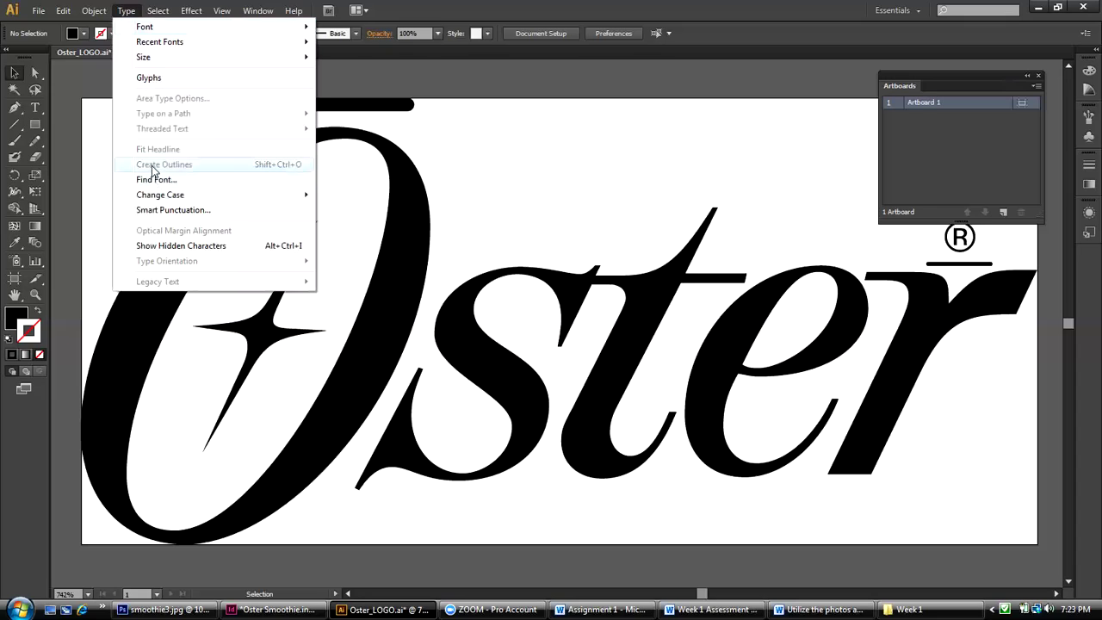
left_click(555, 188)
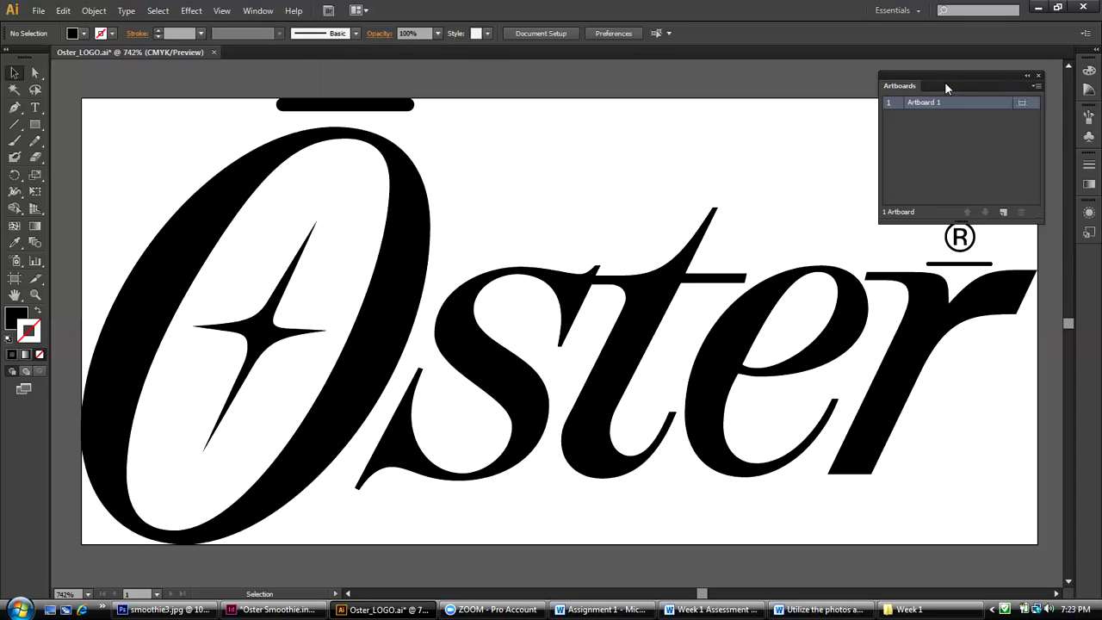
left_click_drag(939, 76, 946, 72)
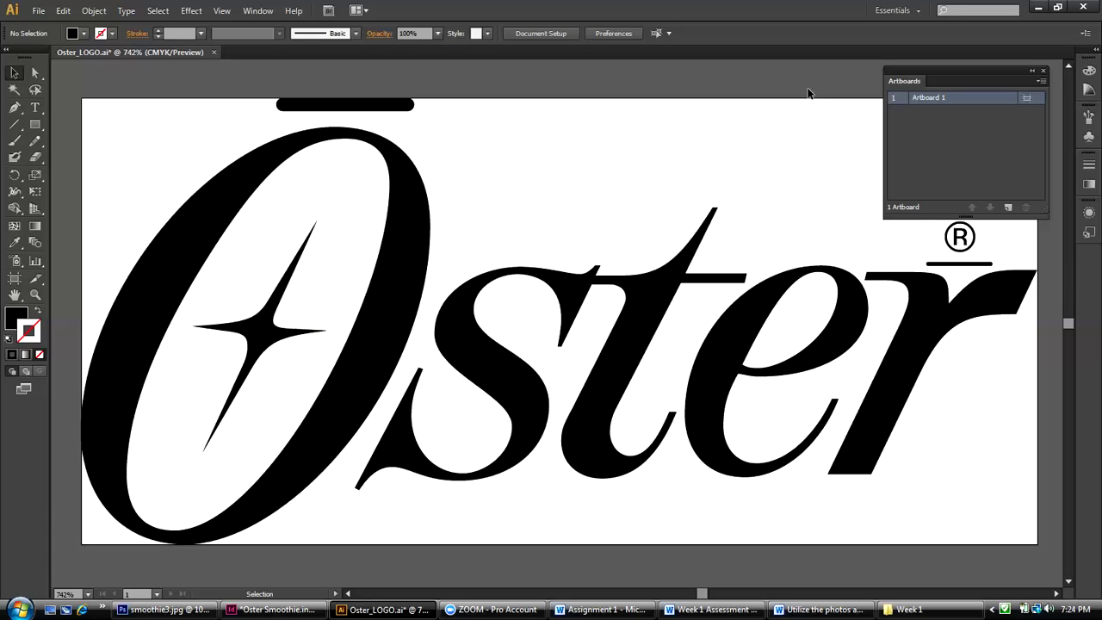
Minimize Illustrator, switch to Photoshop, and move and enlarge its window to fill most of the screen
left_click(1036, 7)
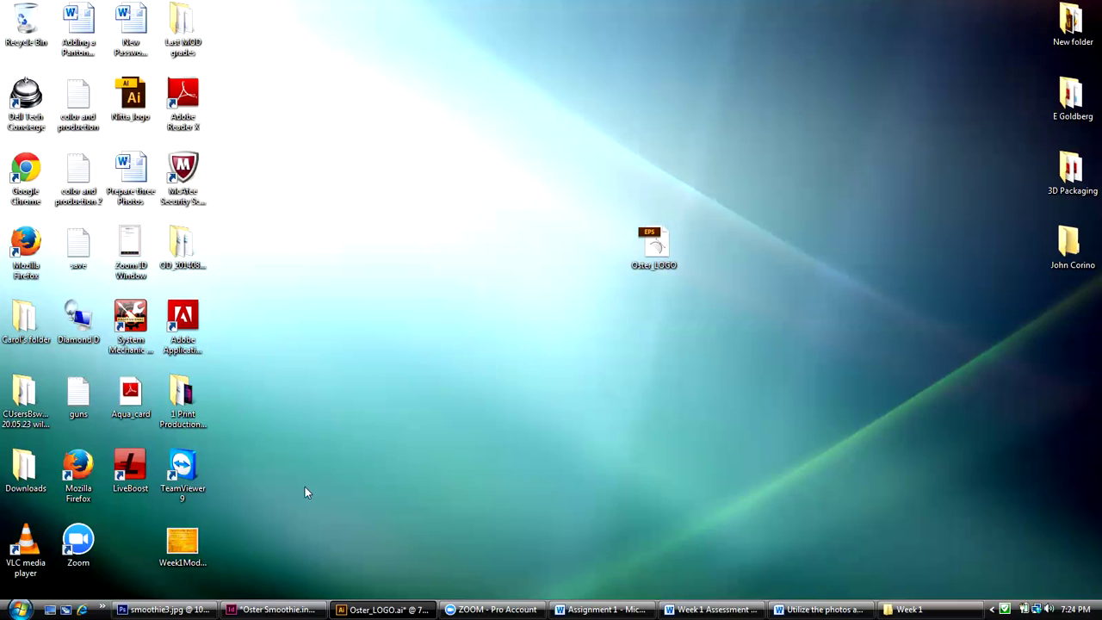
left_click(164, 609)
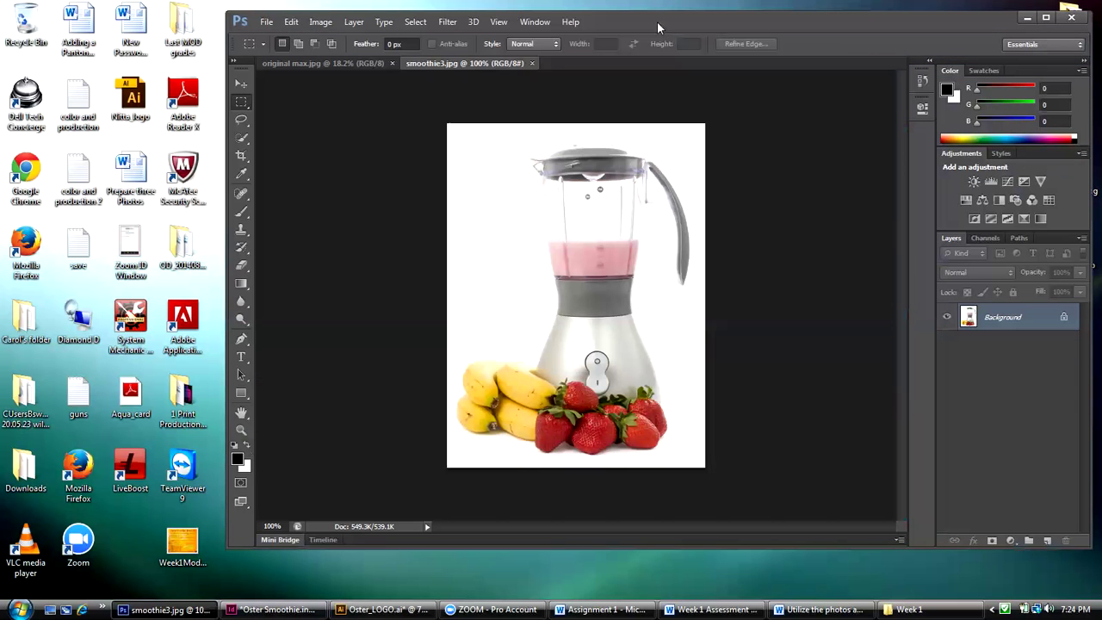
left_click_drag(657, 22, 430, 15)
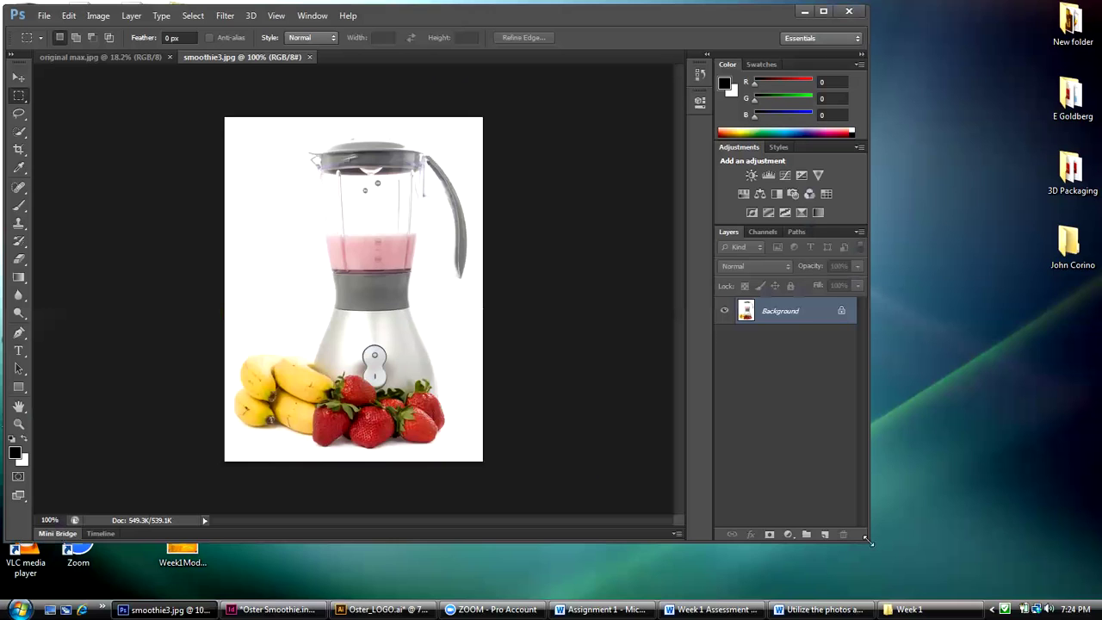
left_click_drag(866, 540, 1093, 591)
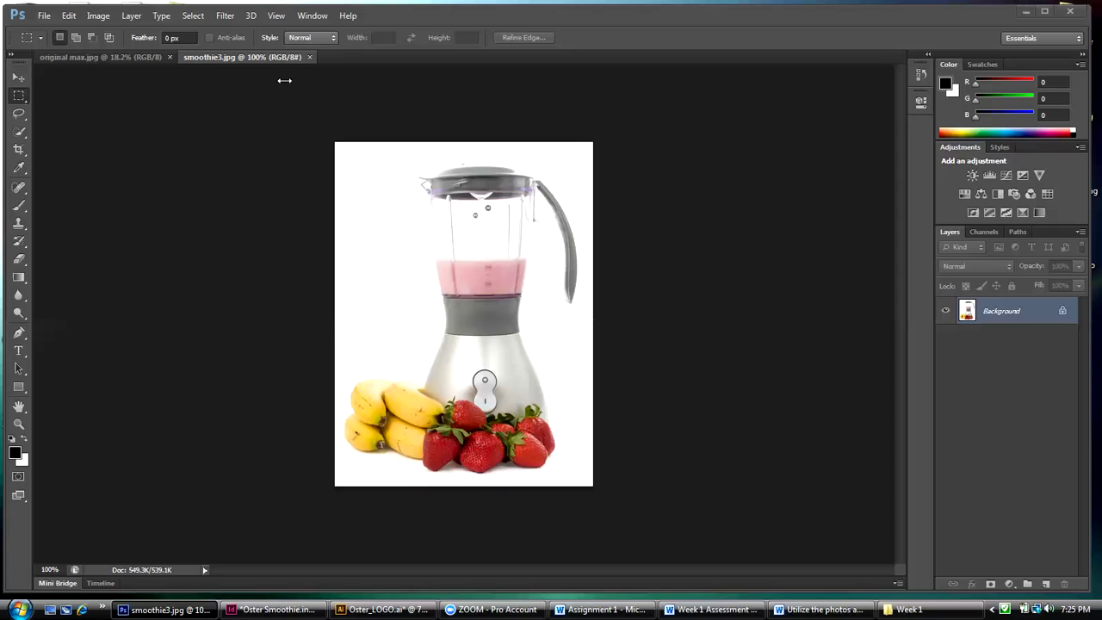
Open the smoothie2 and smoothie1 photos from the Originals folder
left_click(44, 17)
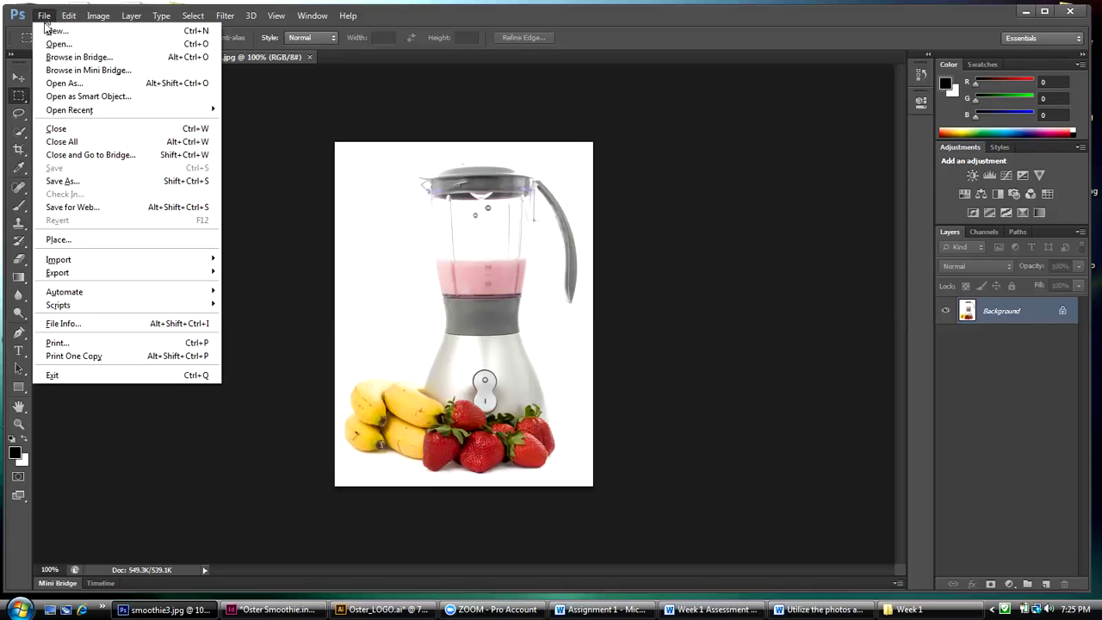
left_click(51, 43)
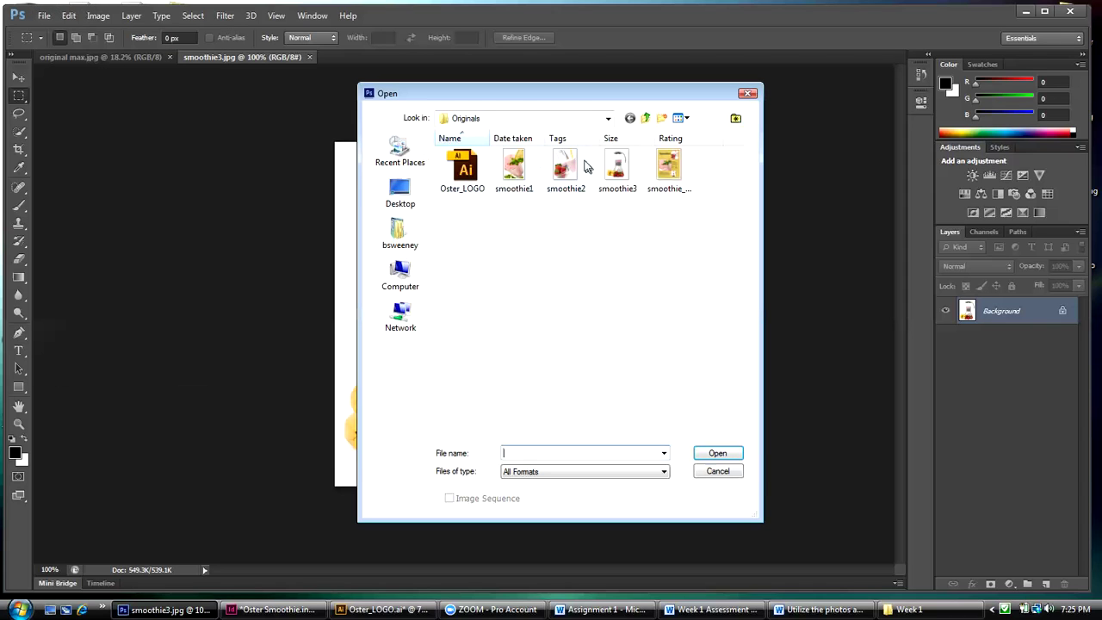
left_click(574, 165)
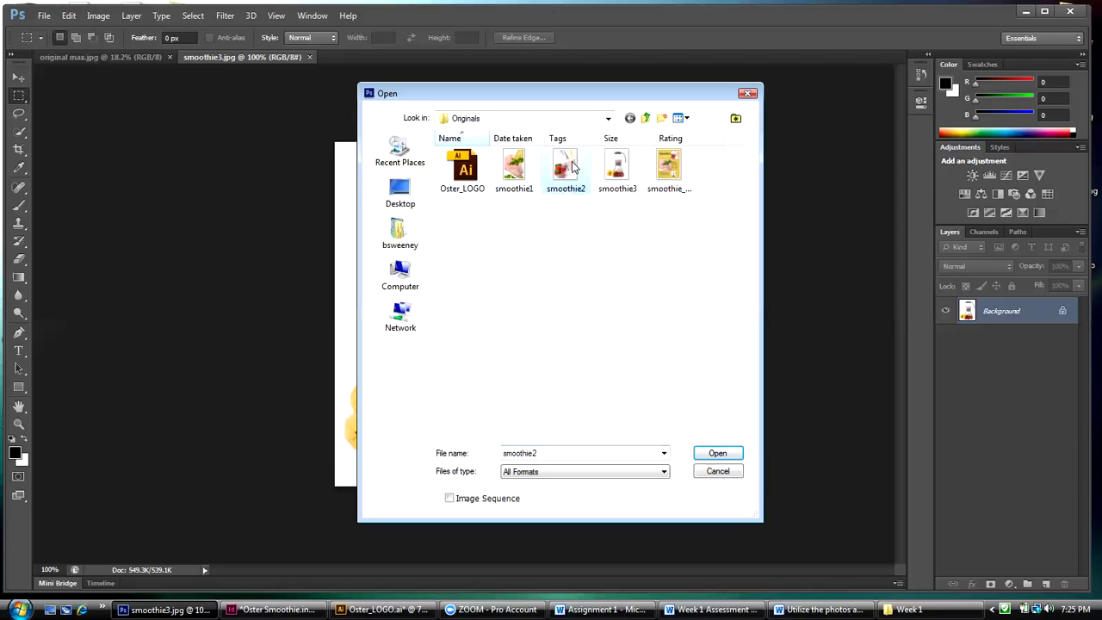
left_click(714, 453)
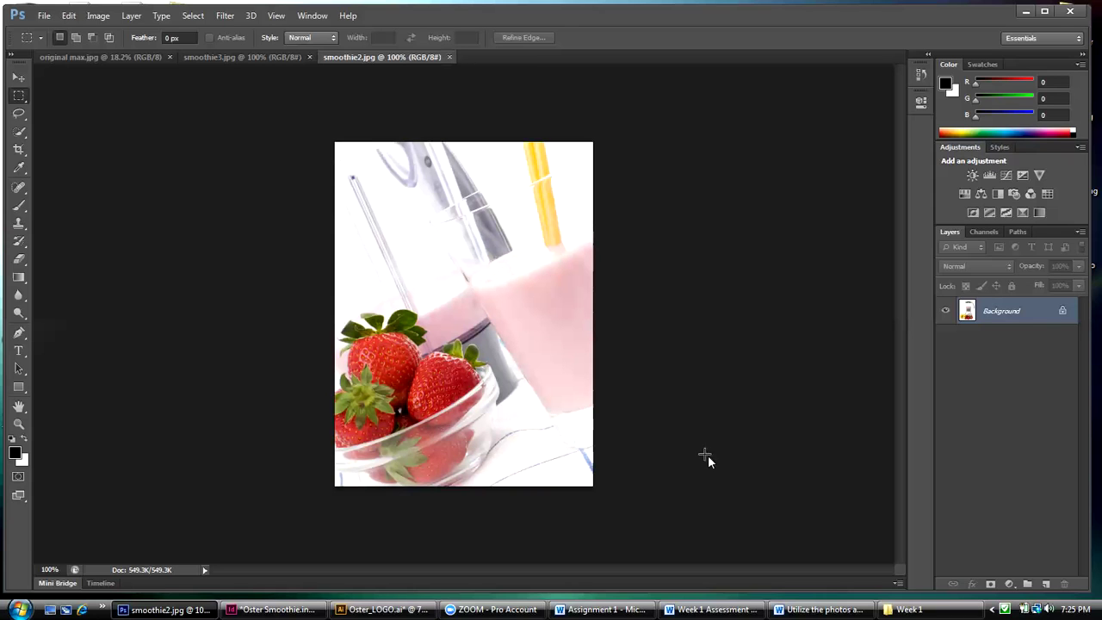
left_click(43, 16)
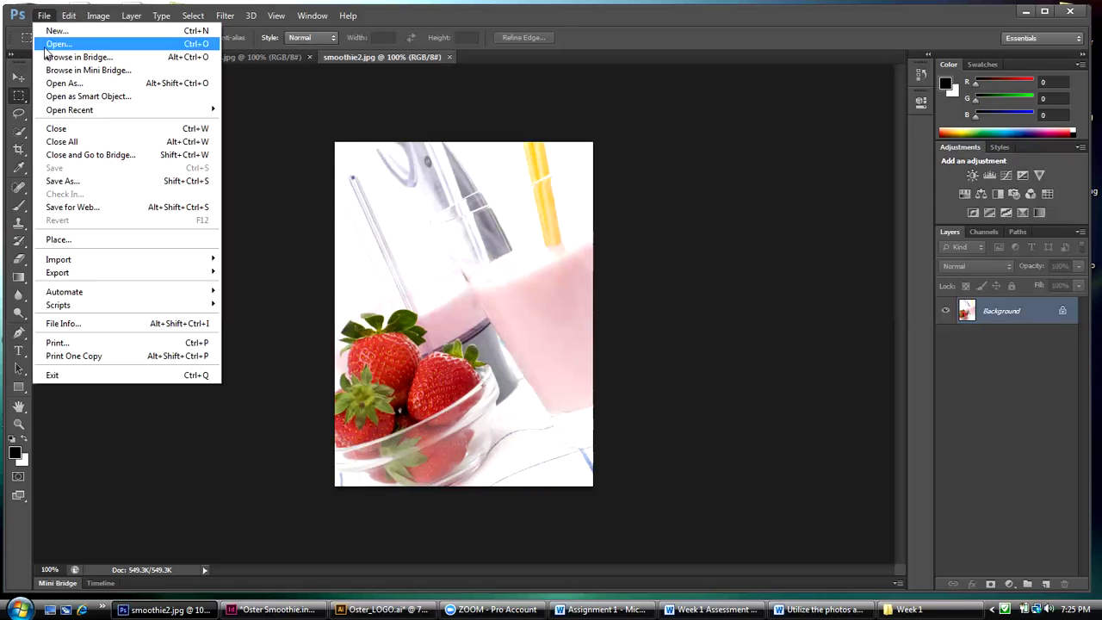
left_click(51, 43)
left_click(514, 166)
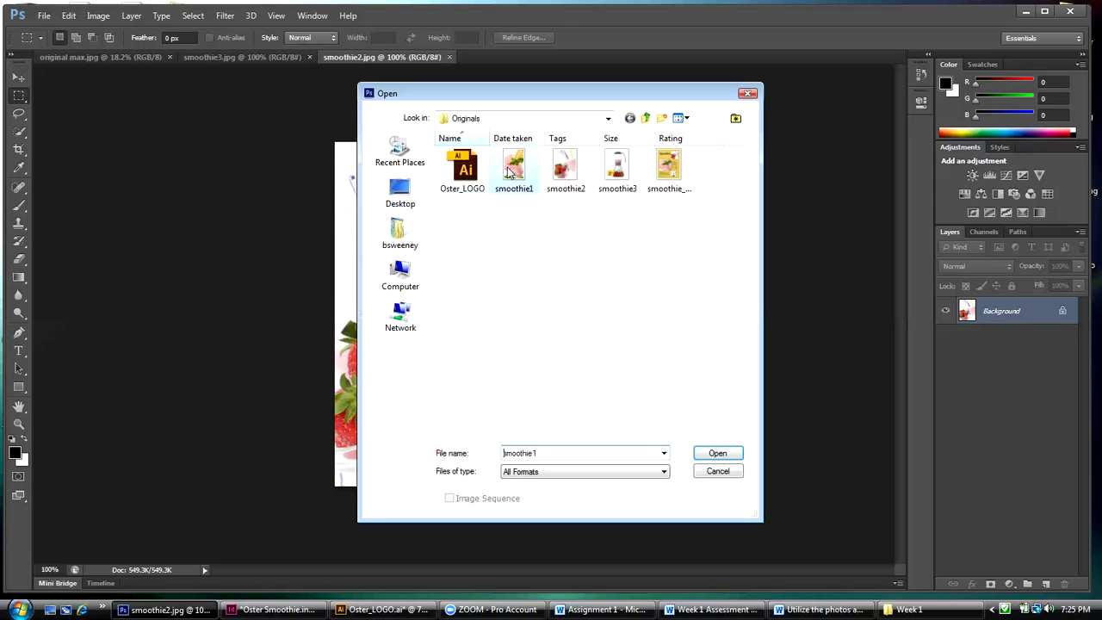
left_click(703, 454)
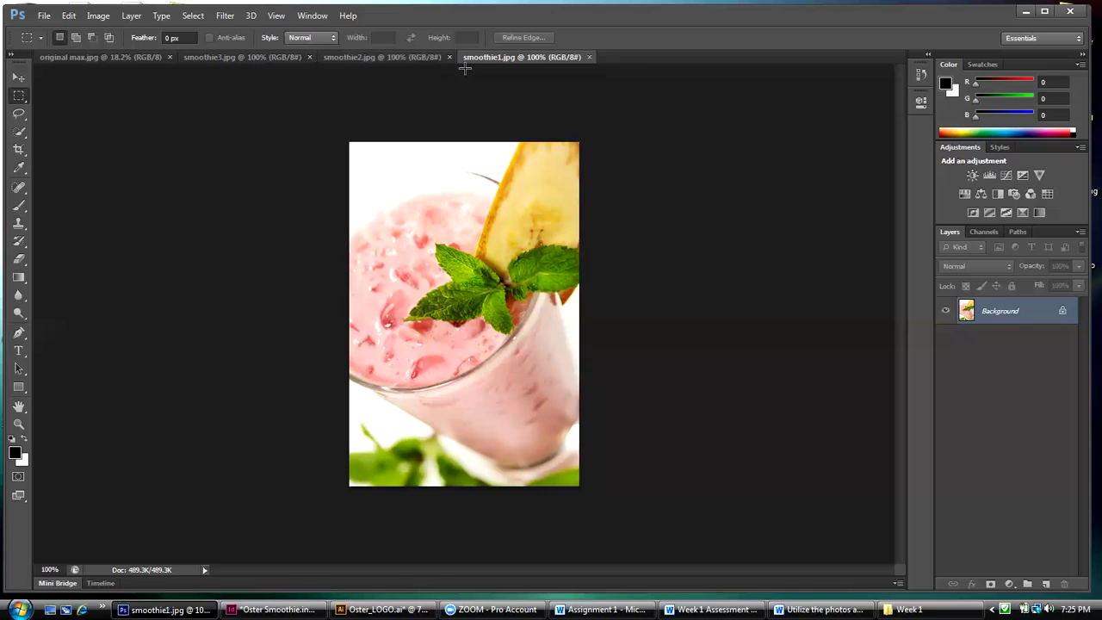
Convert the smoothie1 photo to CMYK Color mode, accepting the U.S. Web Coated (SWOP) v2 profile
left_click(18, 78)
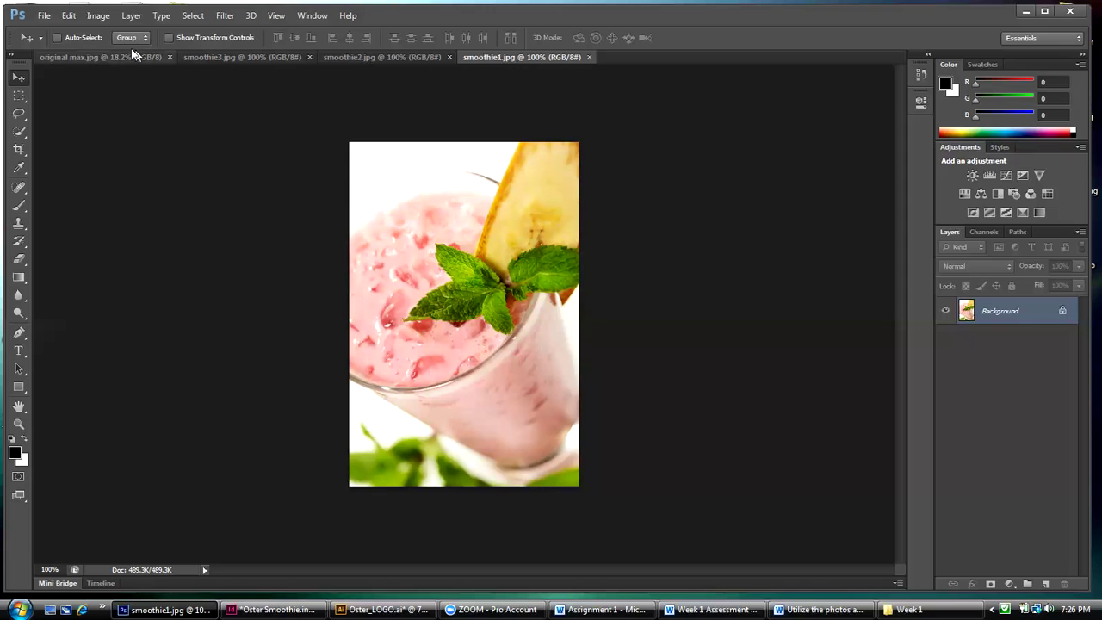
left_click(99, 17)
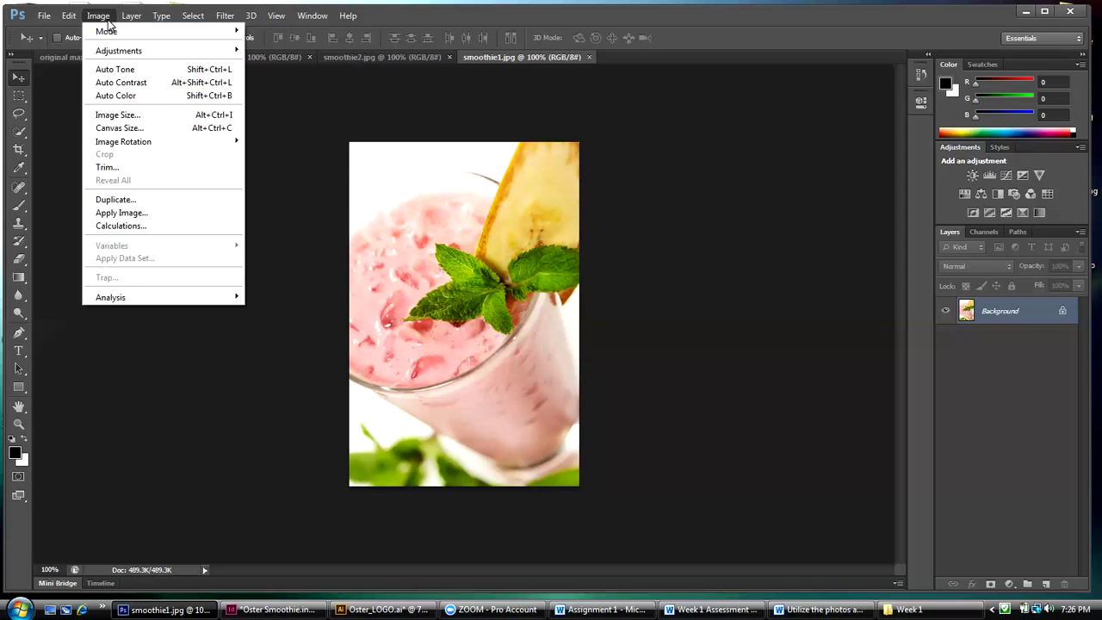
mouse_move(107, 33)
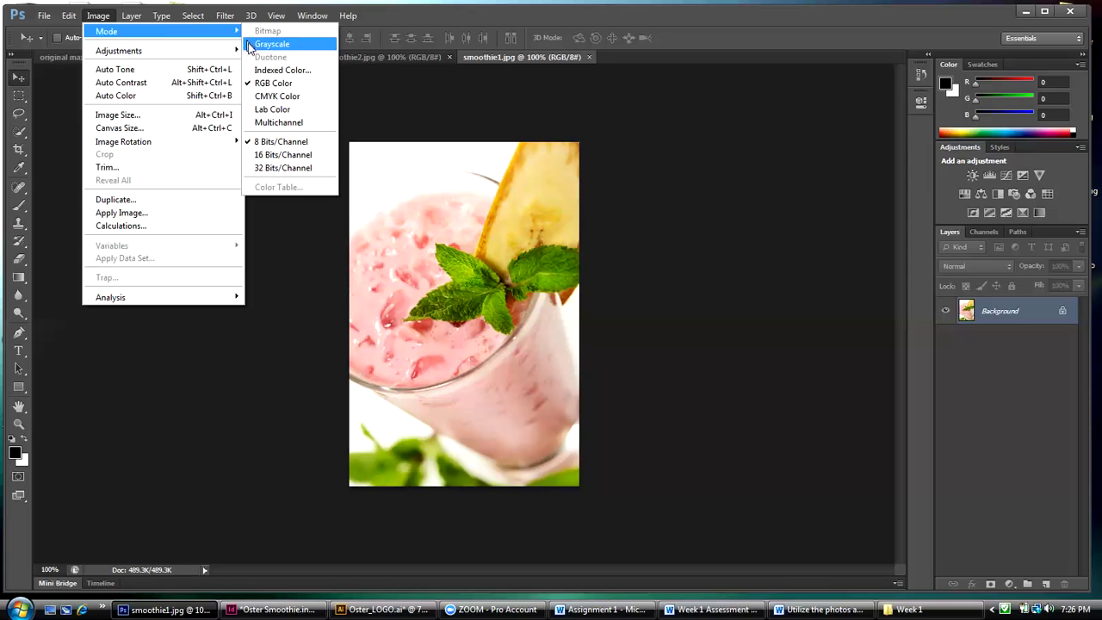
left_click(280, 97)
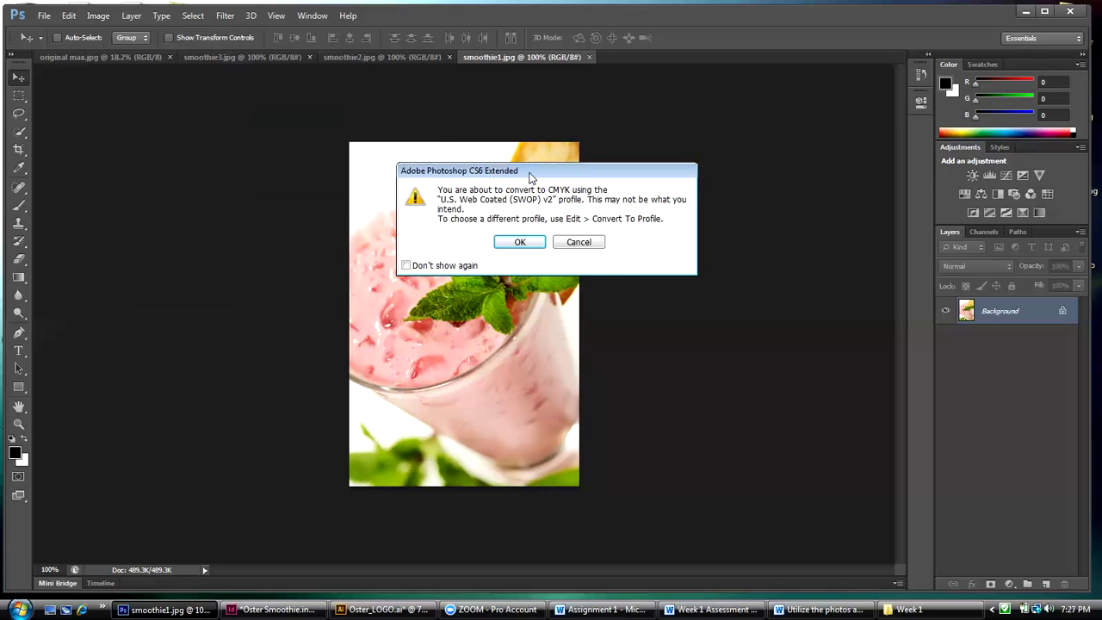
left_click_drag(529, 173, 674, 141)
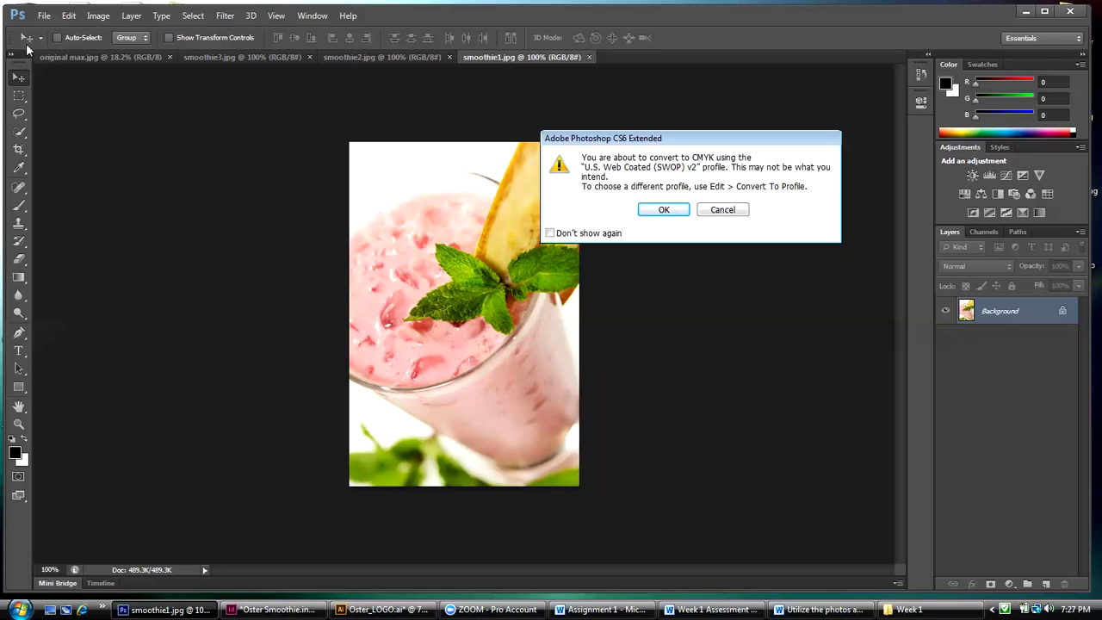
left_click(43, 17)
left_click(664, 212)
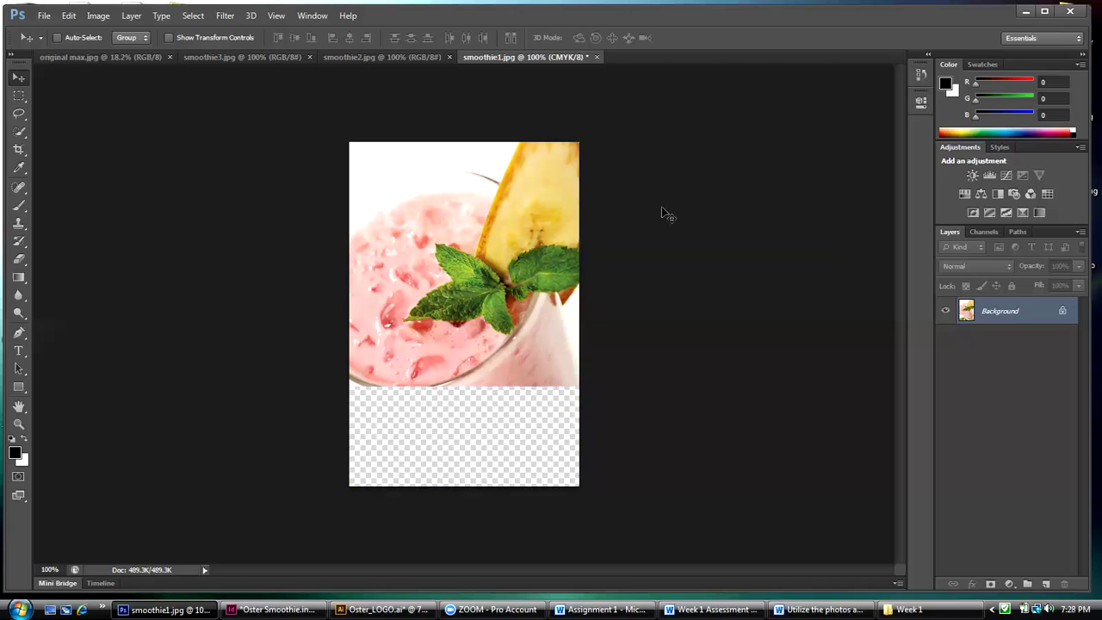
Bring up the Convert to Profile settings for the smoothie1 photo and examine the available destination profiles
left_click(44, 17)
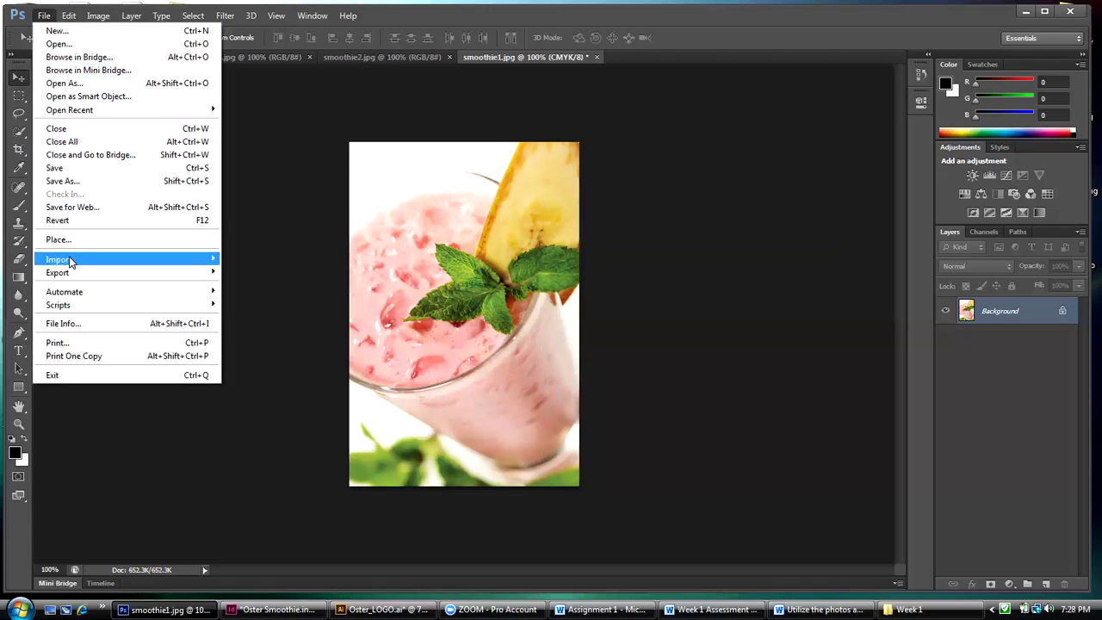
mouse_move(93, 19)
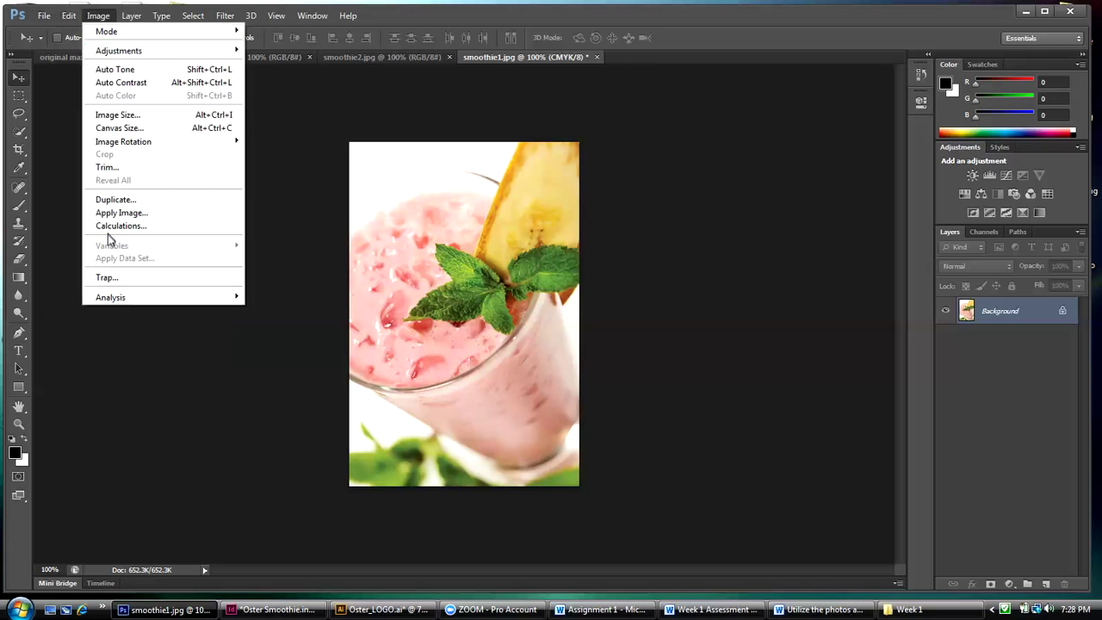
mouse_move(44, 18)
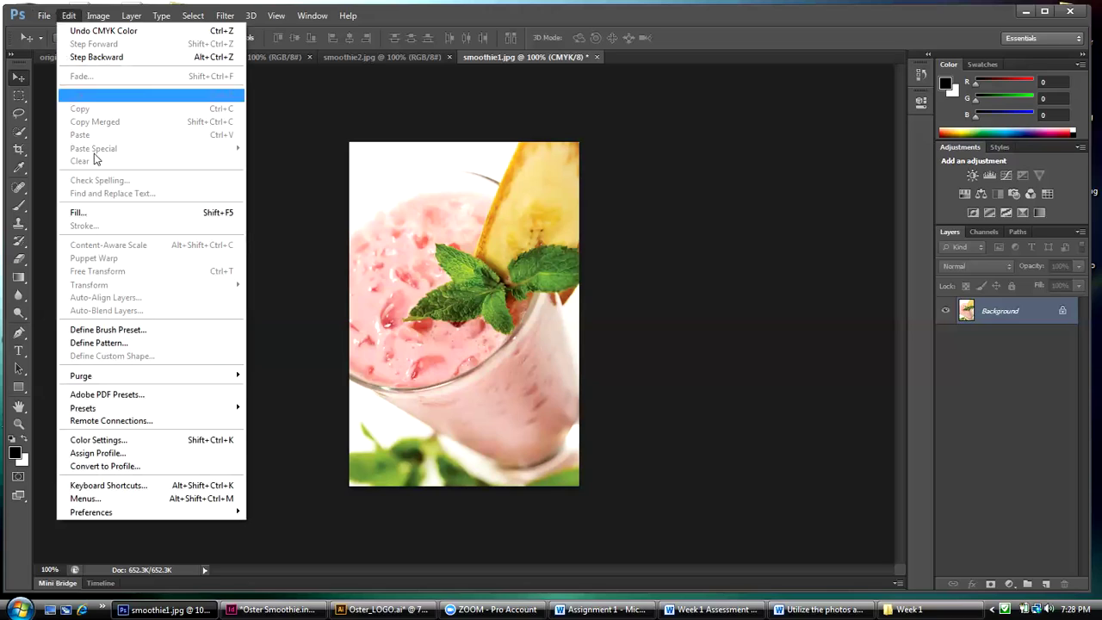
left_click(124, 469)
left_click(124, 469)
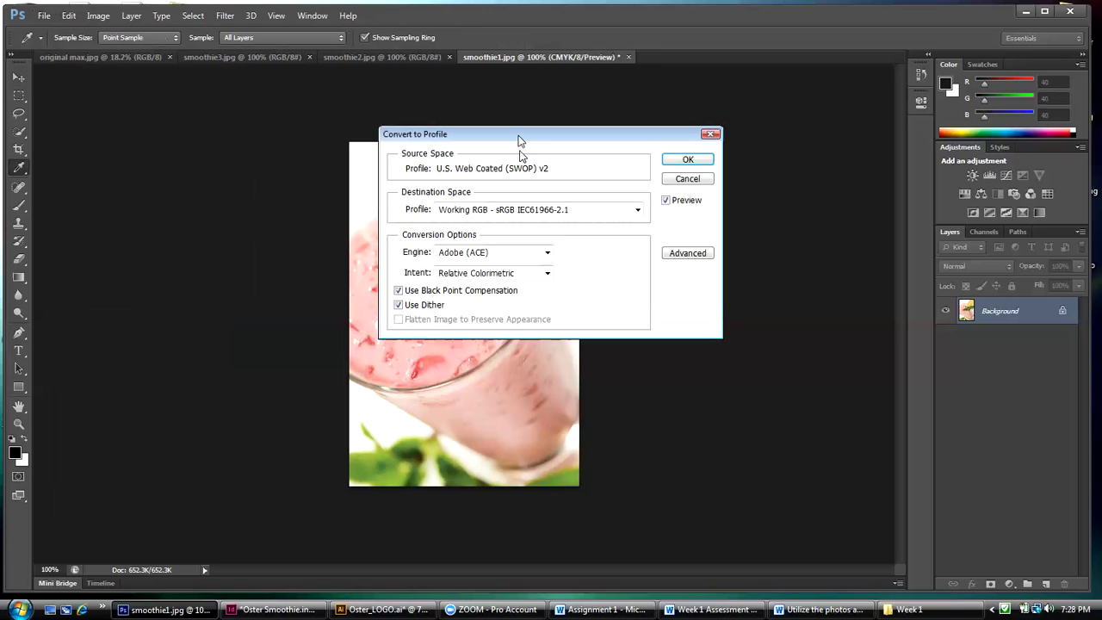
left_click_drag(519, 135, 699, 110)
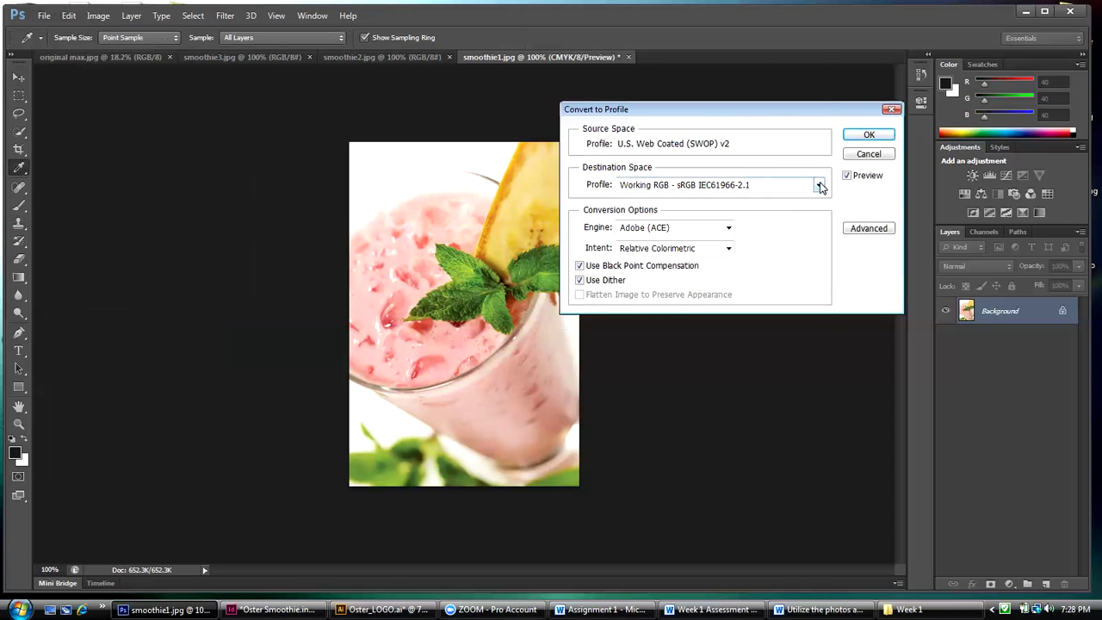
left_click(819, 186)
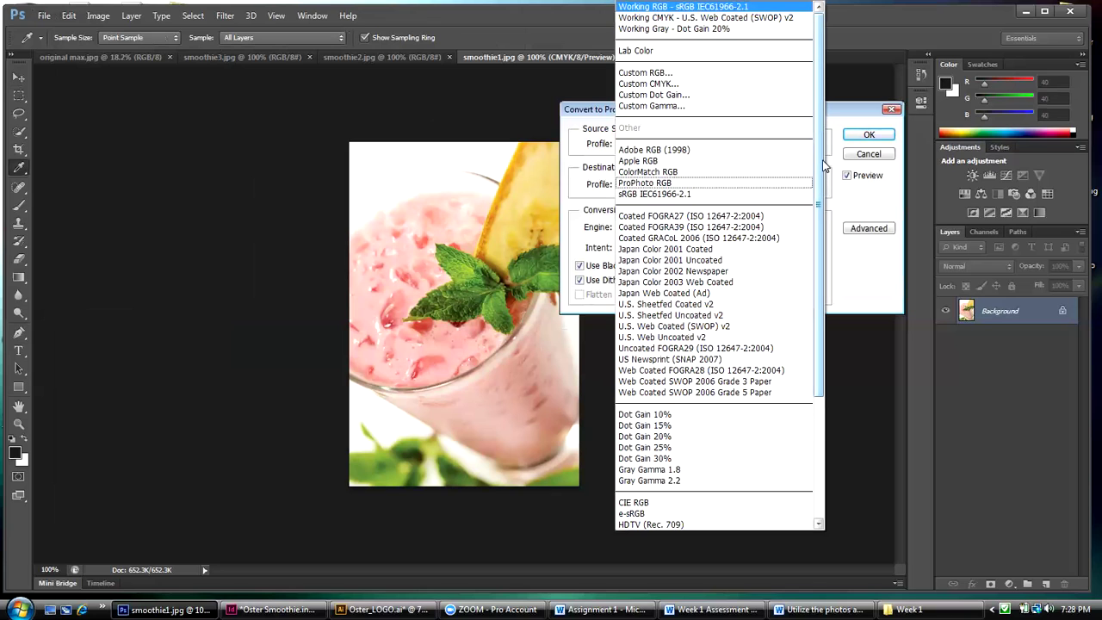
left_click_drag(820, 187, 817, 338)
left_click_drag(812, 441, 831, 151)
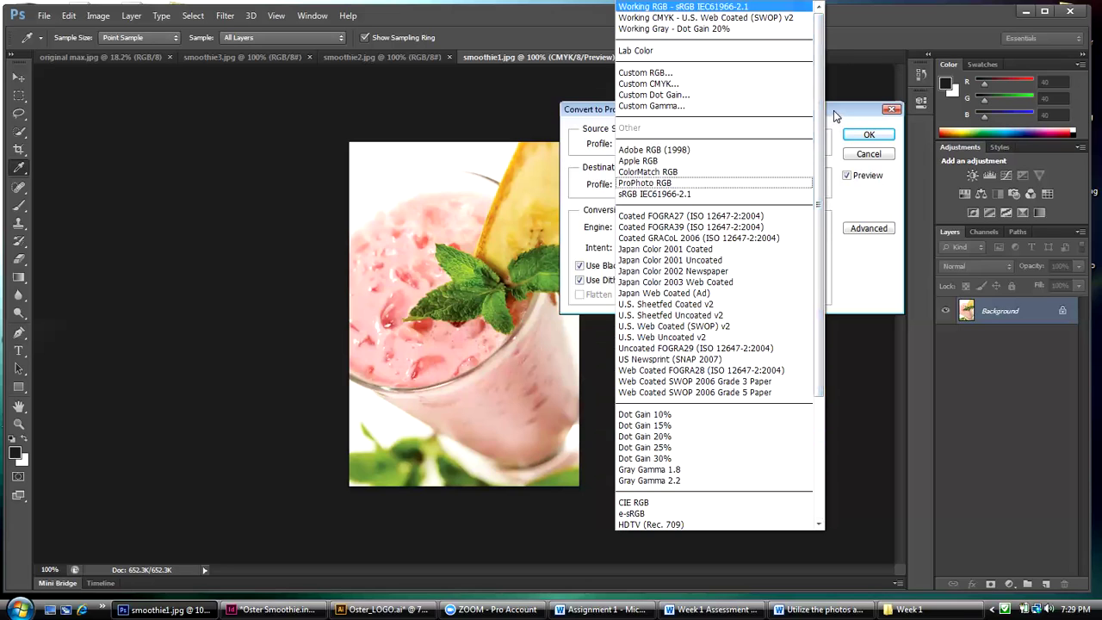
left_click(833, 110)
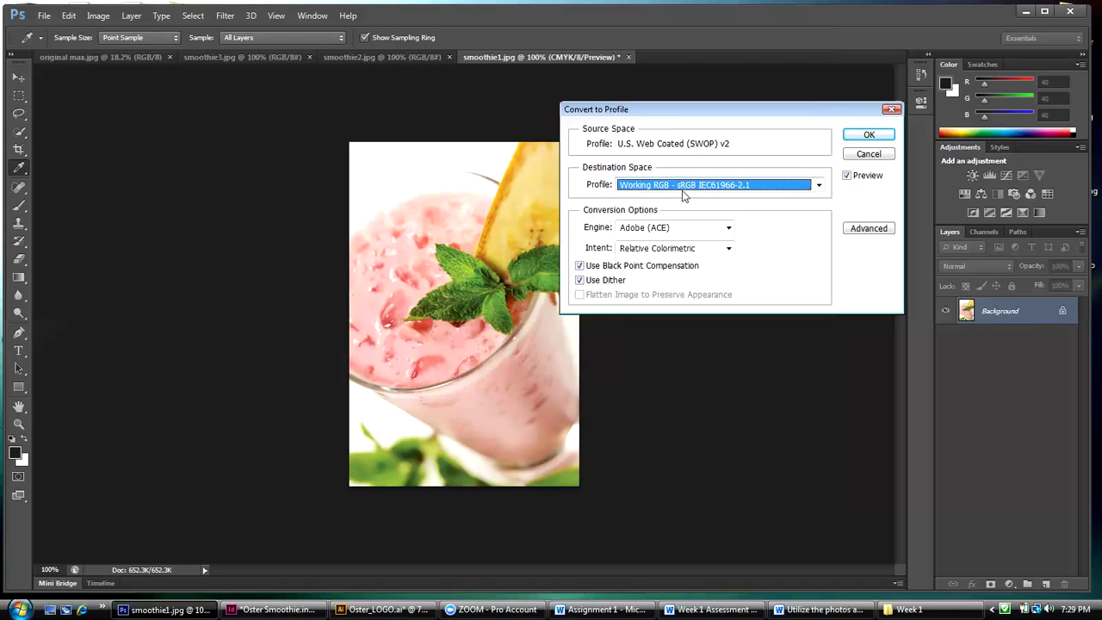
Review the engine and intent options, and convert smoothie1 to Working RGB - sRGB IEC61966-2.1 using Adobe (ACE) and Relative Colorimetric
left_click(819, 191)
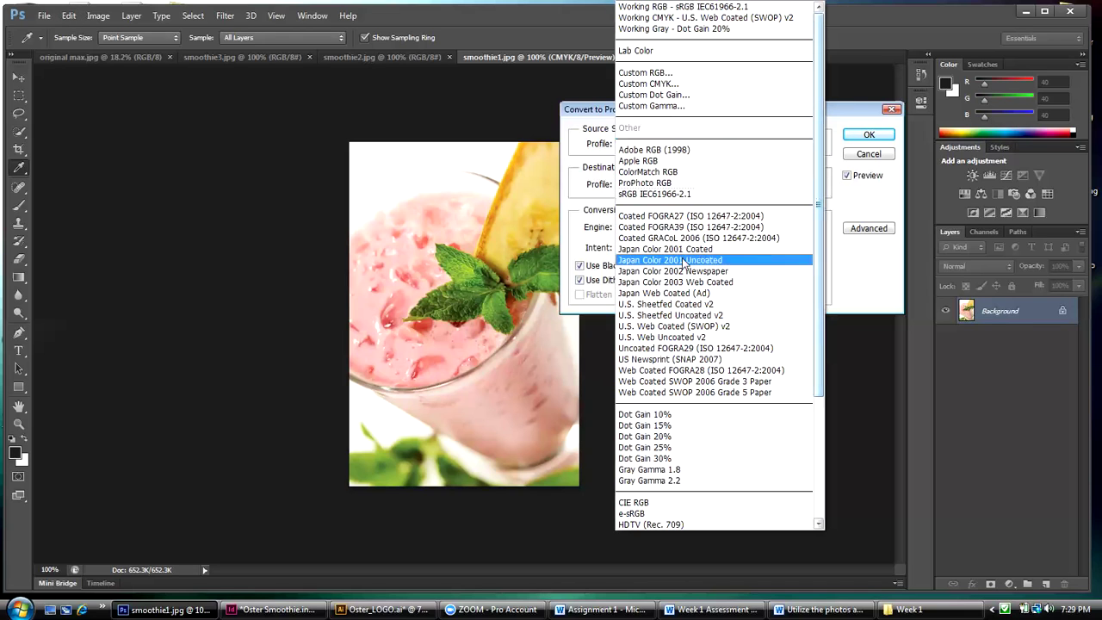
left_click(858, 123)
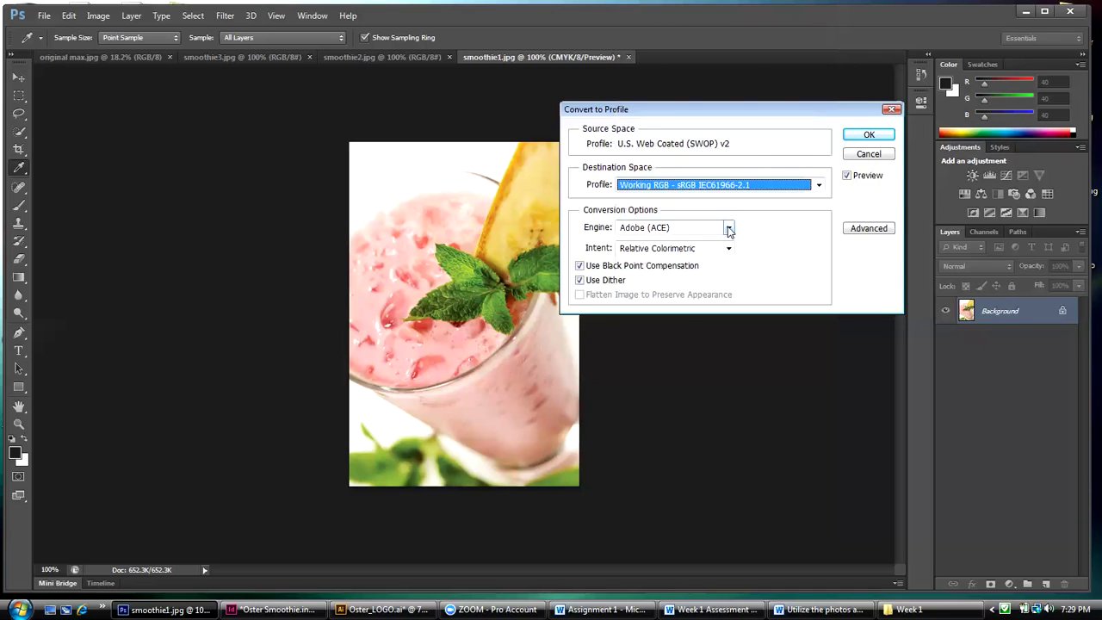
left_click(728, 229)
left_click(728, 229)
left_click(729, 229)
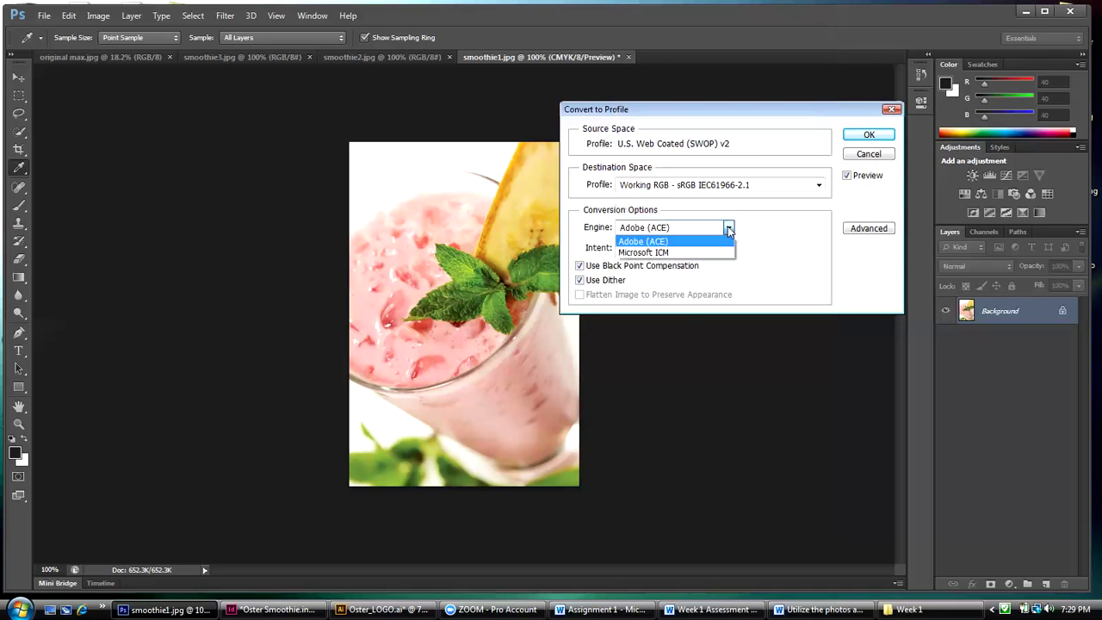
left_click(728, 229)
left_click(728, 249)
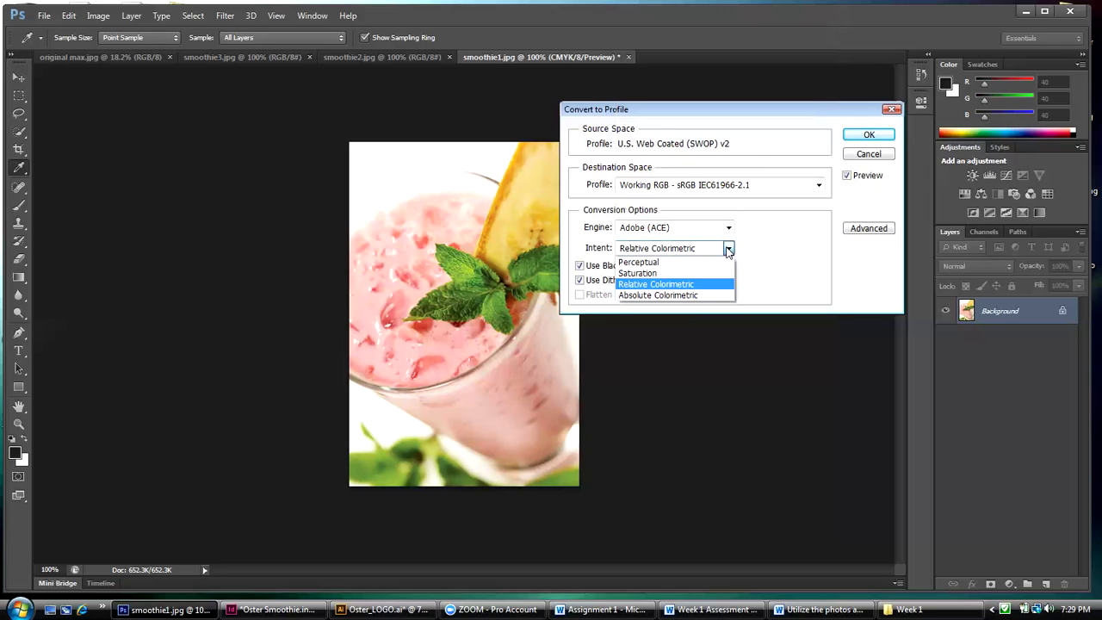
left_click(777, 251)
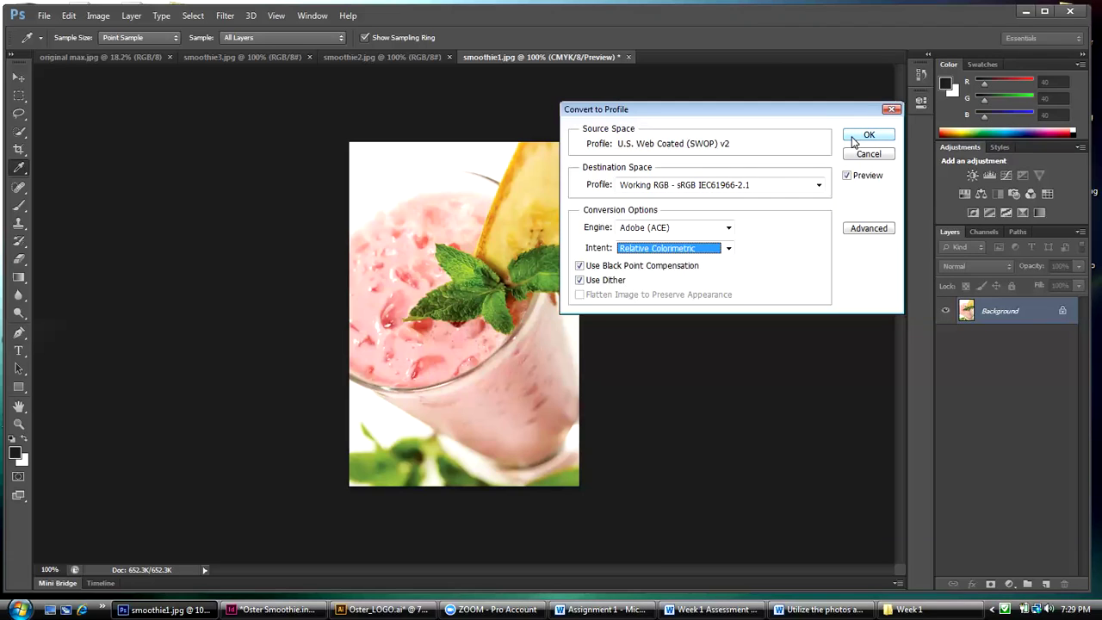
left_click(852, 140)
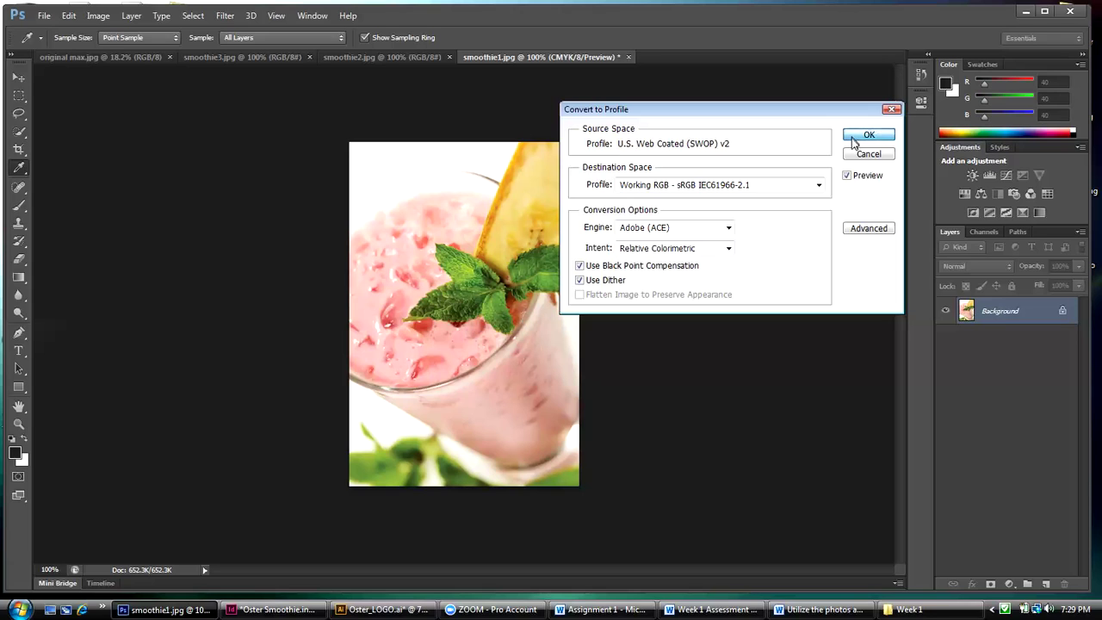
key("v")
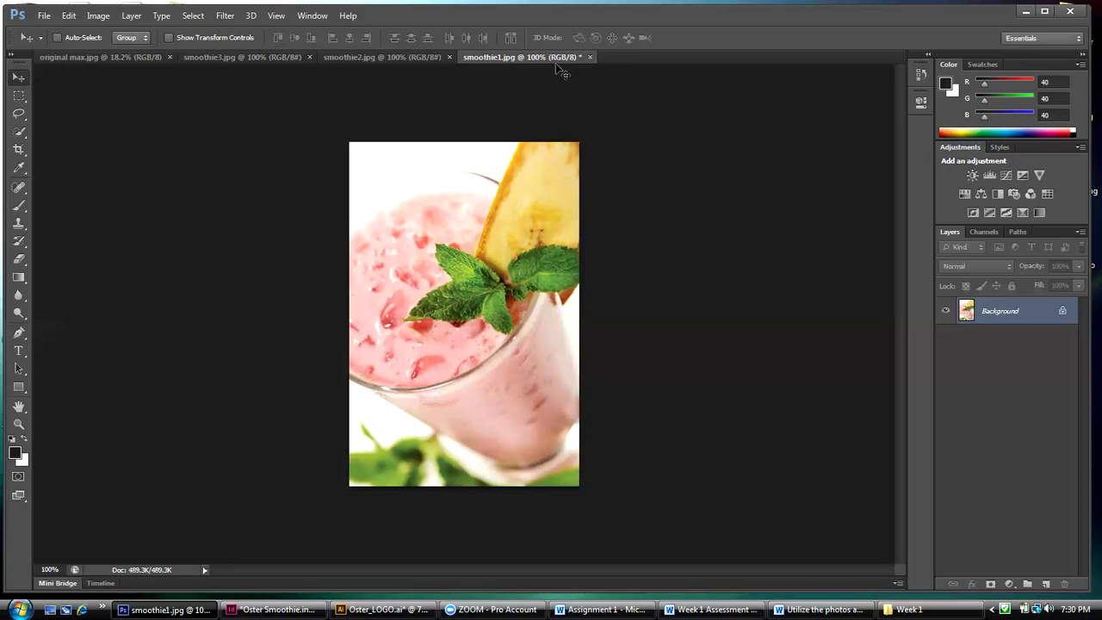
Convert the smoothie1 photo back to CMYK Color mode with the U.S. Web Coated (SWOP) v2 profile
left_click(104, 16)
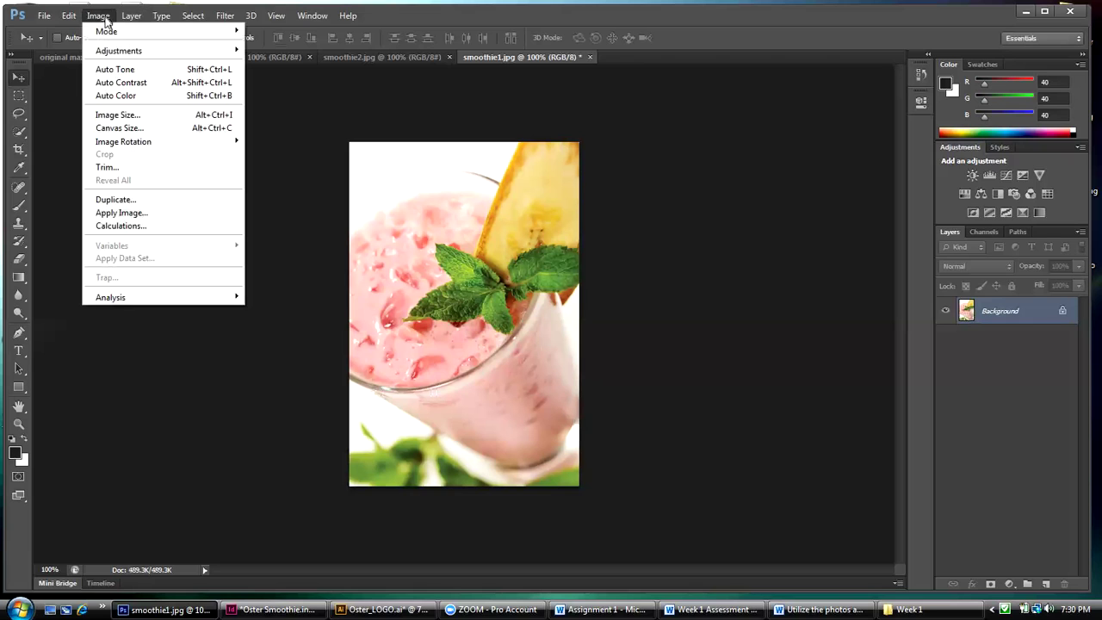
mouse_move(105, 31)
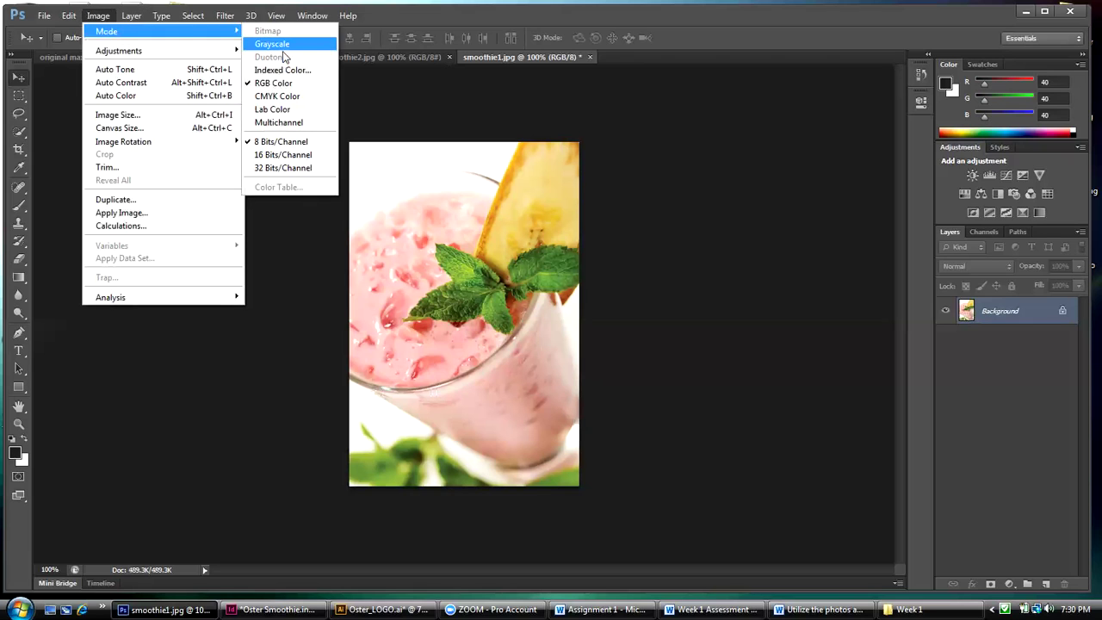
left_click(273, 98)
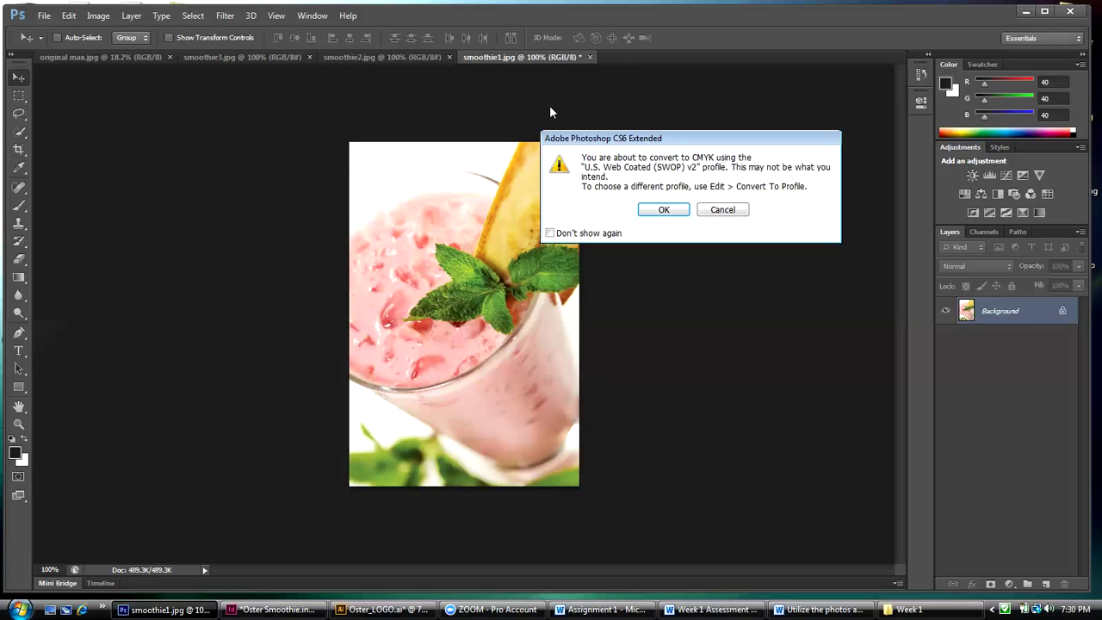
left_click(679, 214)
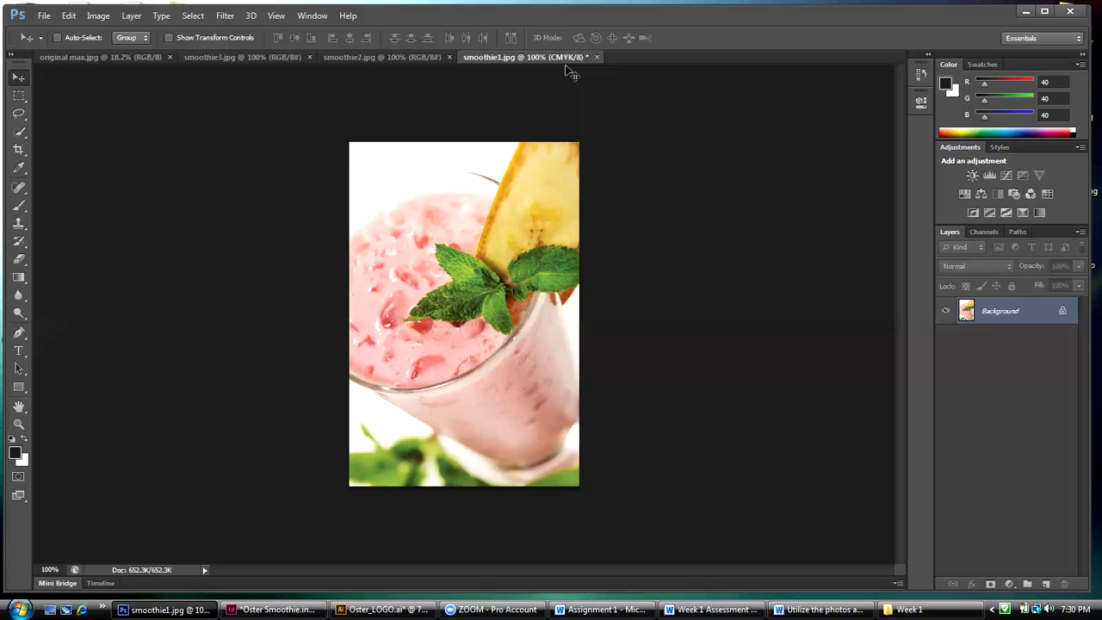
Convert the smoothie2 photo to CMYK Color mode, accepting the U.S. Web Coated (SWOP) v2 profile
left_click(362, 56)
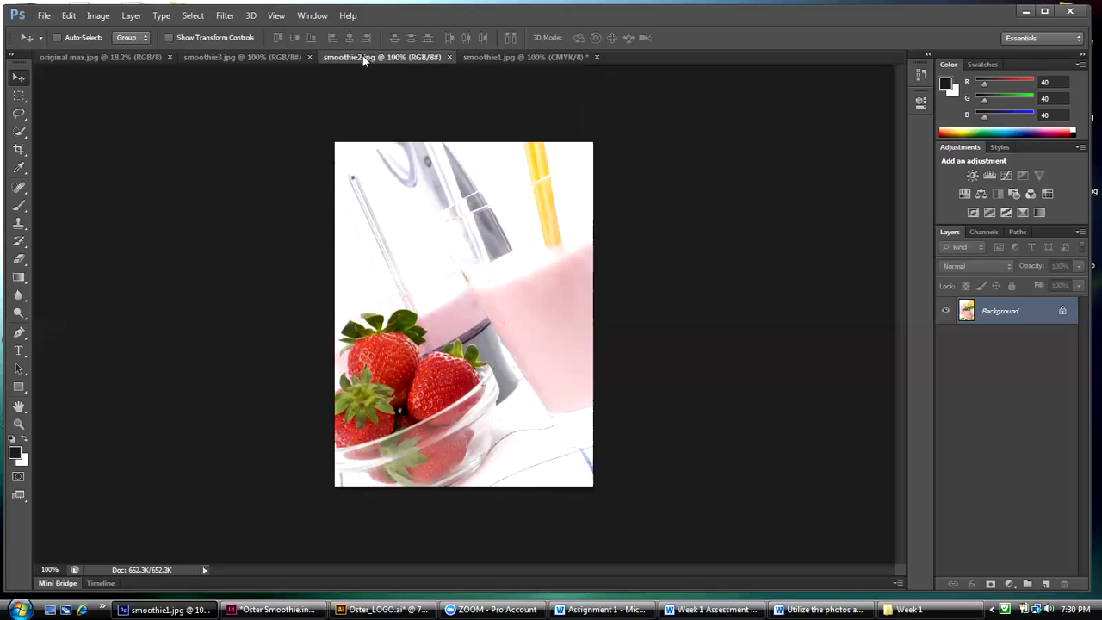
left_click(104, 17)
mouse_move(107, 31)
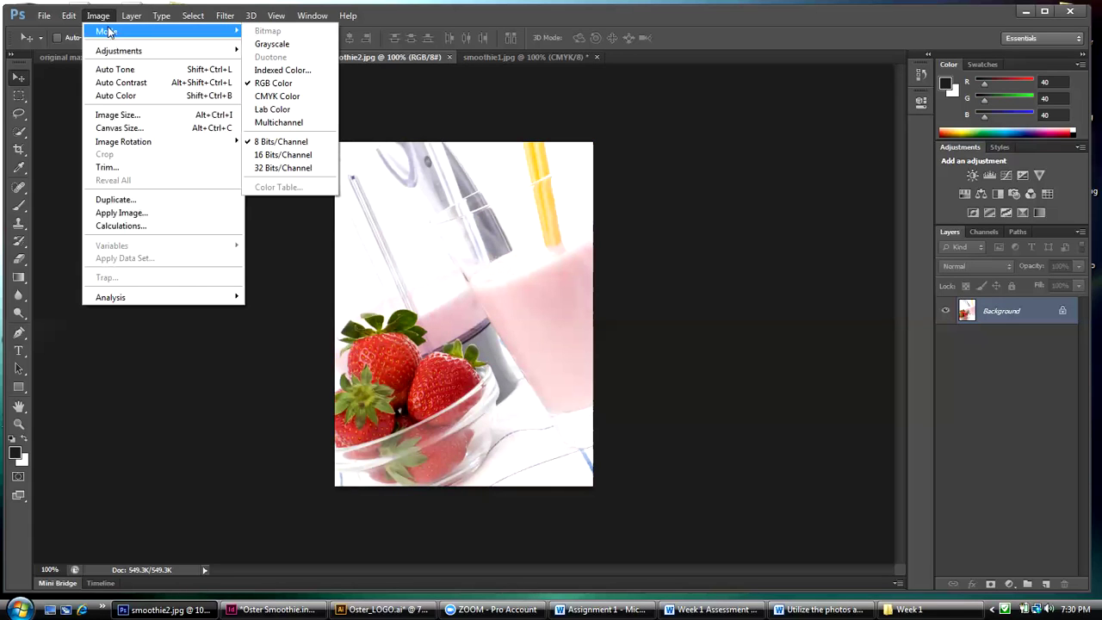
left_click(287, 98)
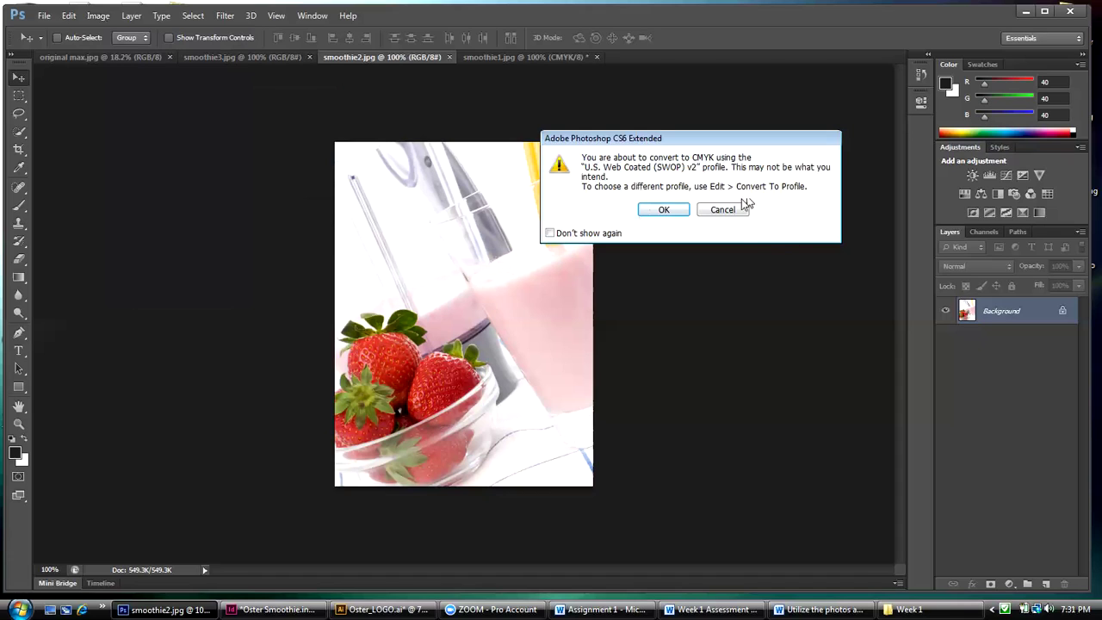
left_click(664, 210)
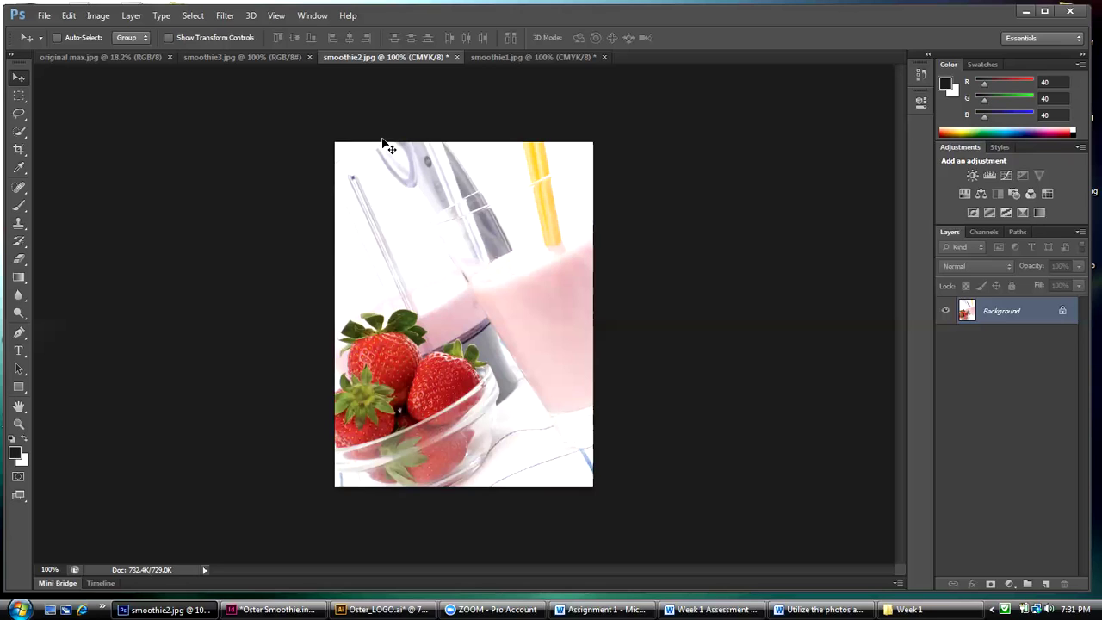
Convert the smoothie3 photo to CMYK Color mode, accepting the U.S. Web Coated (SWOP) v2 profile
left_click(228, 57)
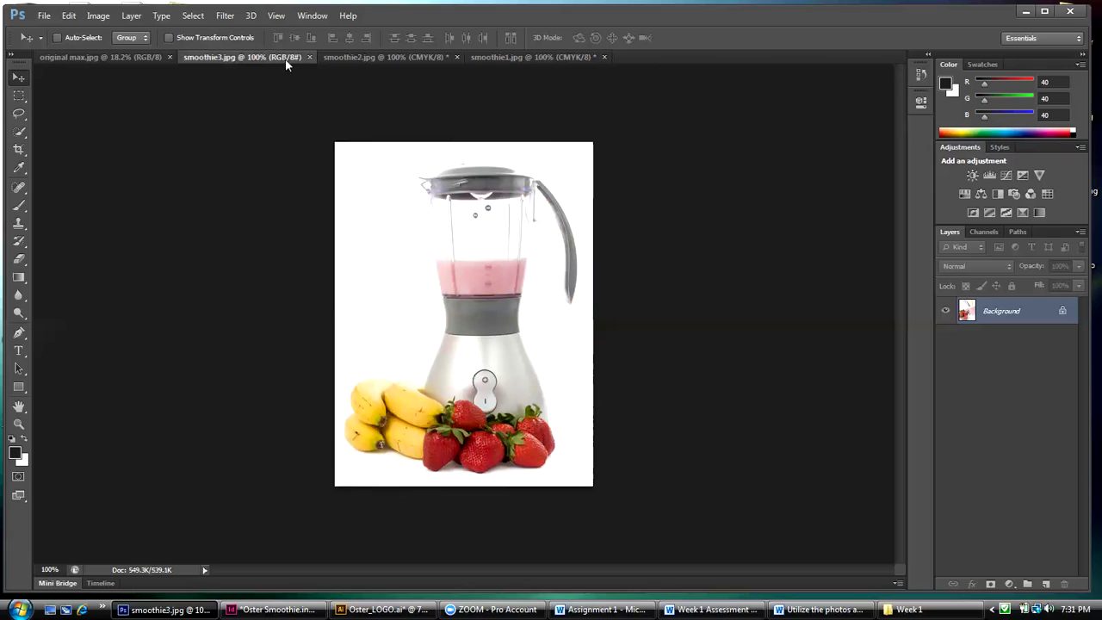
left_click(90, 17)
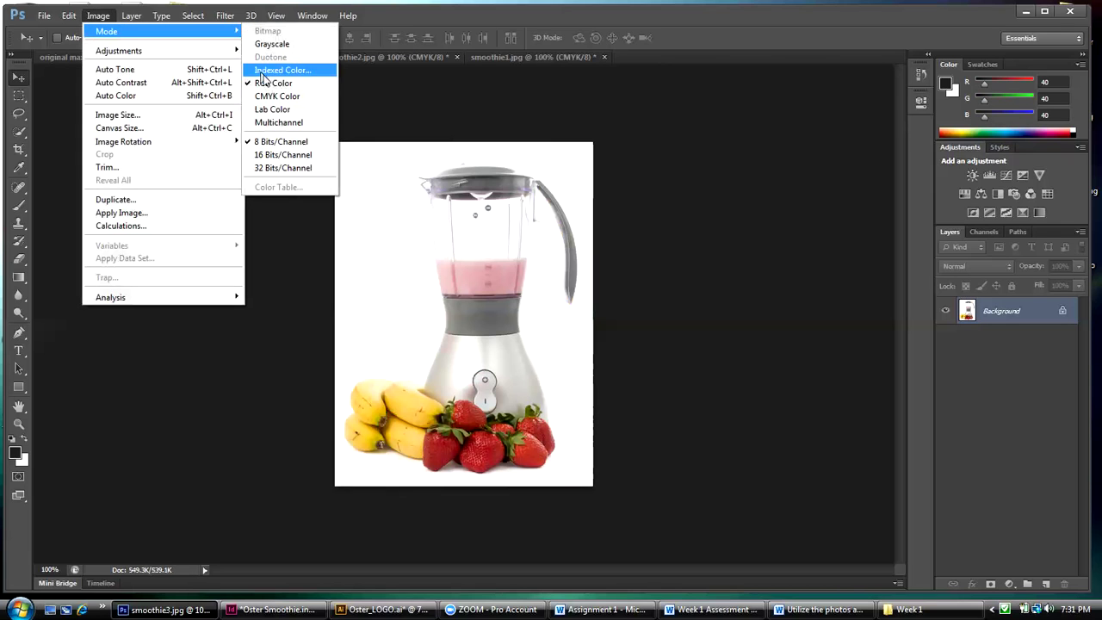
left_click(277, 96)
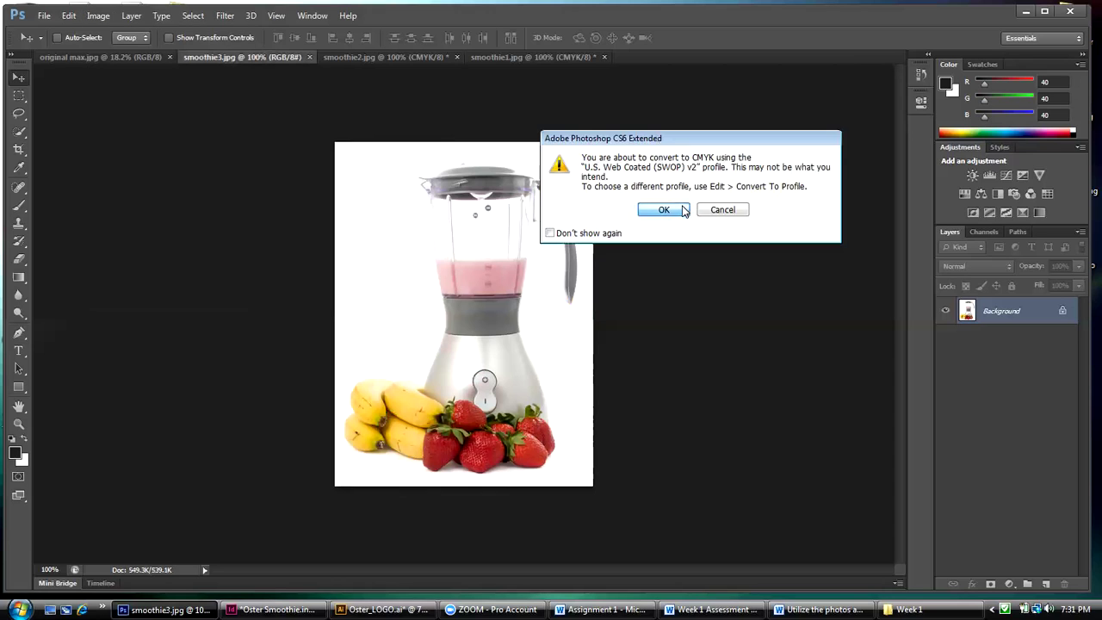
left_click(684, 206)
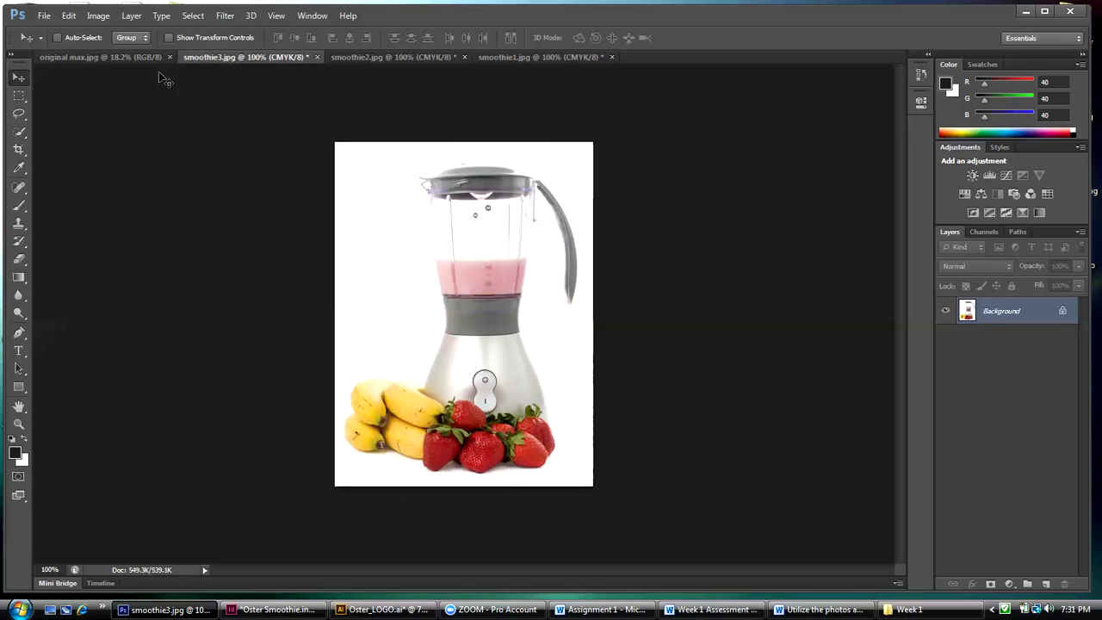
Look over the smoothie1 and smoothie3 photos, check smoothie3's image size and resolution without changing them, and return to smoothie1
left_click_drag(250, 58, 590, 69)
left_click(498, 57)
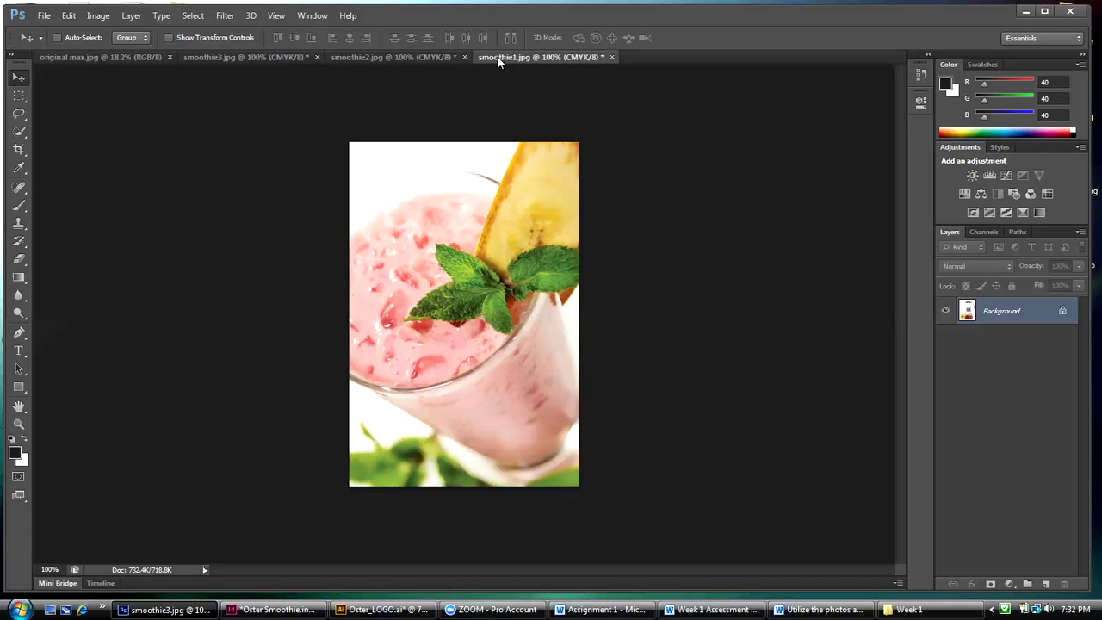
left_click(248, 56)
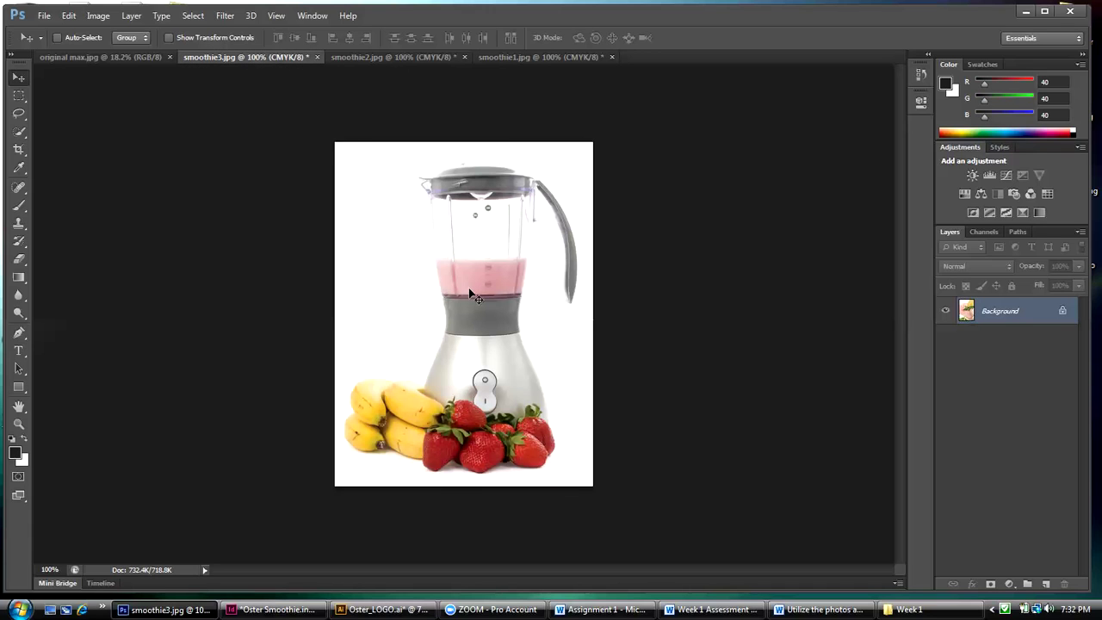
left_click(100, 16)
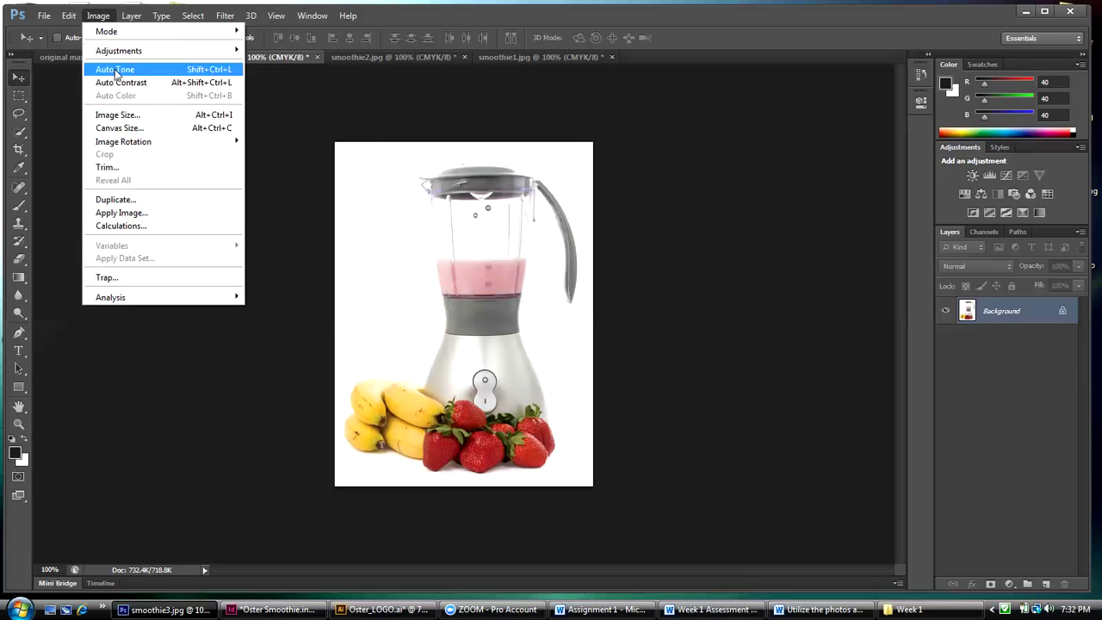
left_click(114, 116)
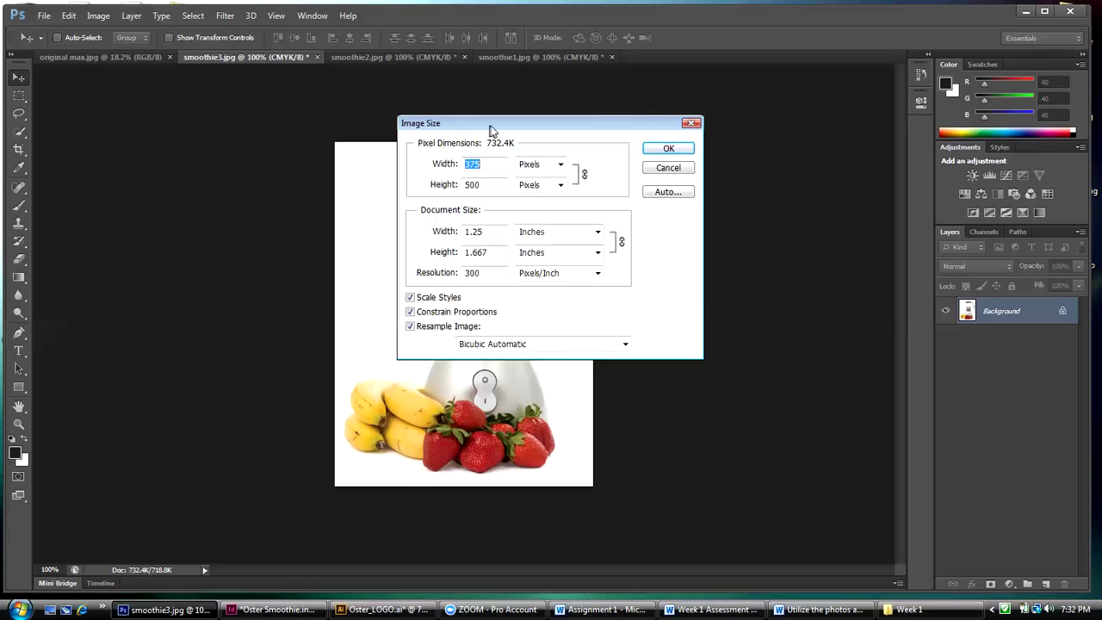
left_click_drag(491, 130, 702, 125)
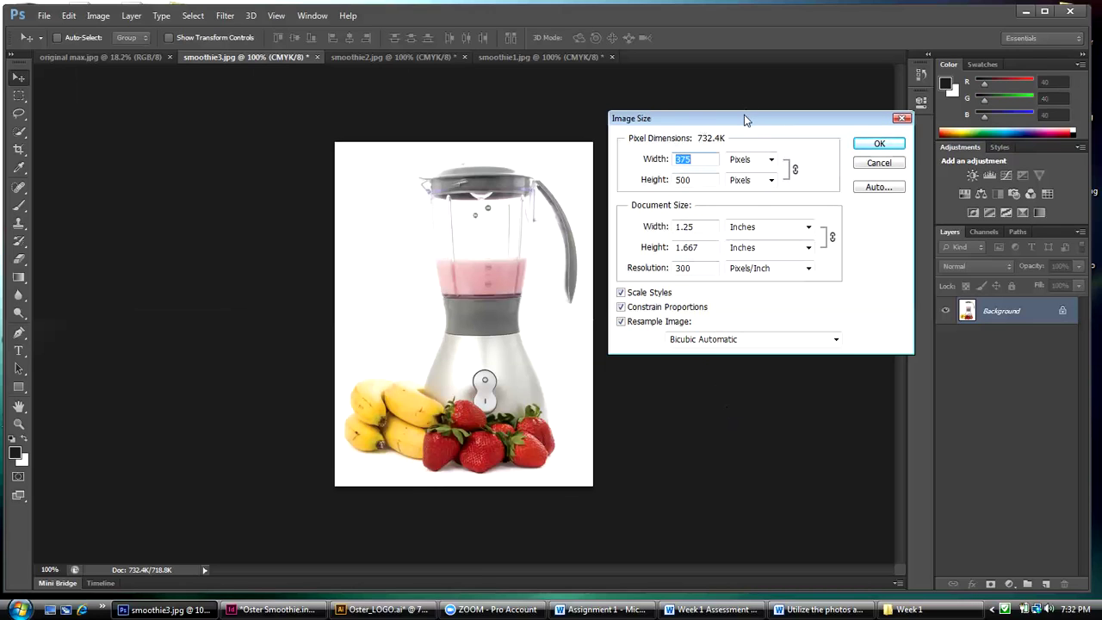
left_click_drag(745, 118, 746, 105)
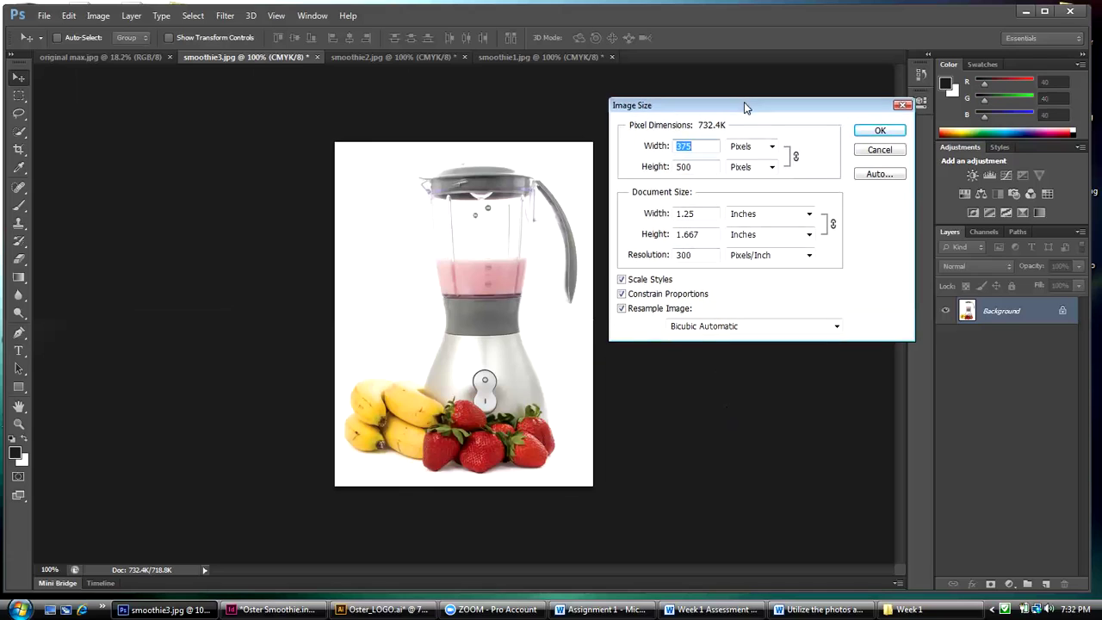
left_click(881, 150)
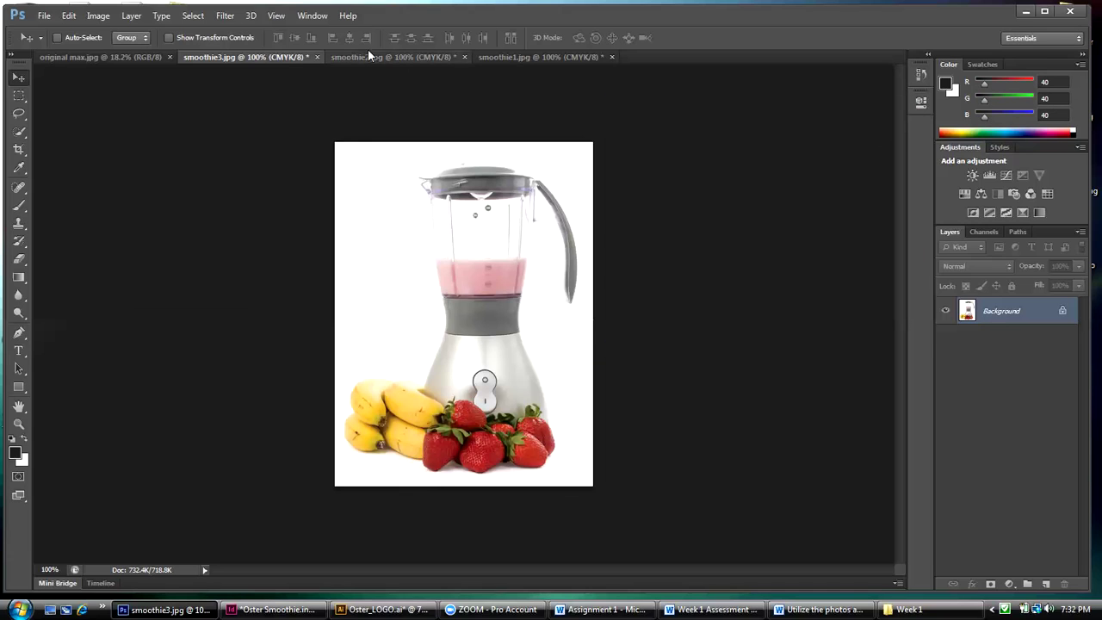
left_click(494, 55)
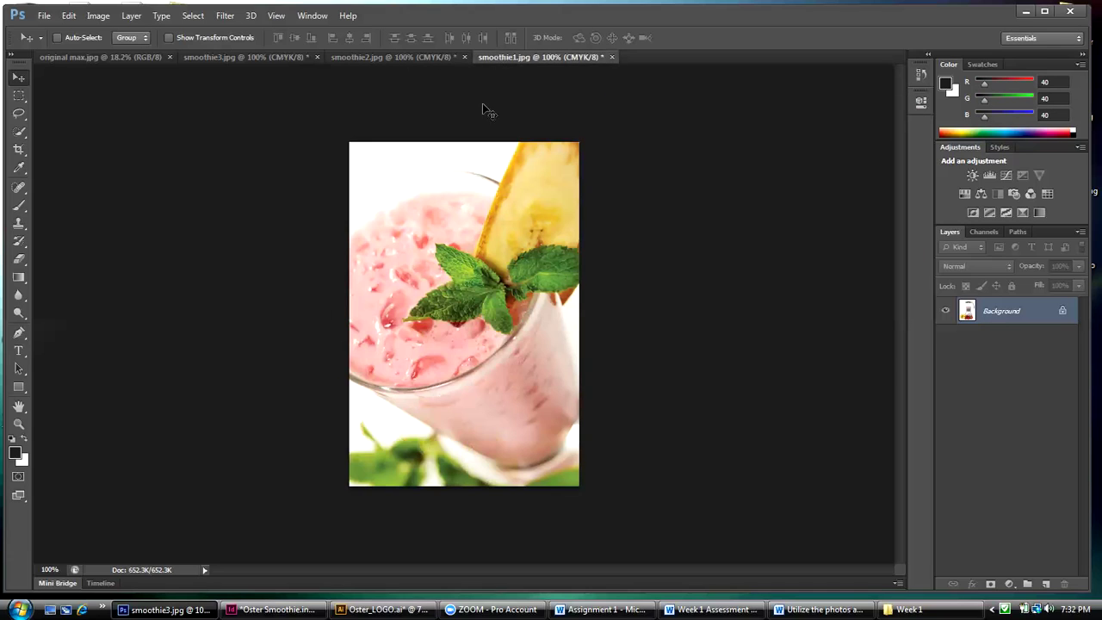
Check the smoothie1 photo's pixel dimensions, document size and resolution in the Image Size settings
left_click(102, 17)
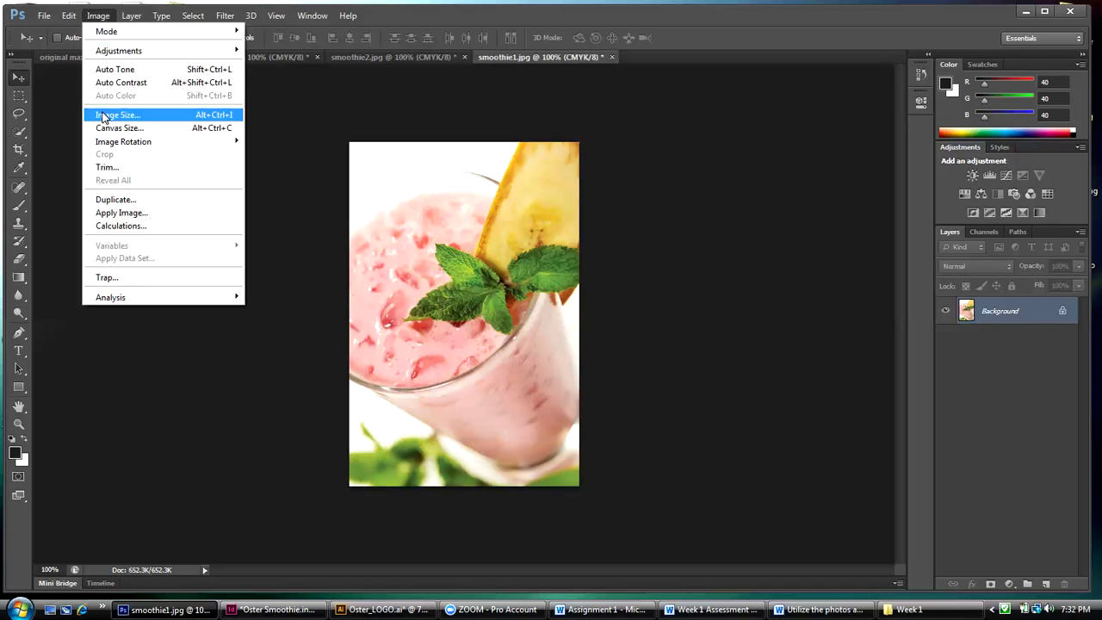
left_click(198, 115)
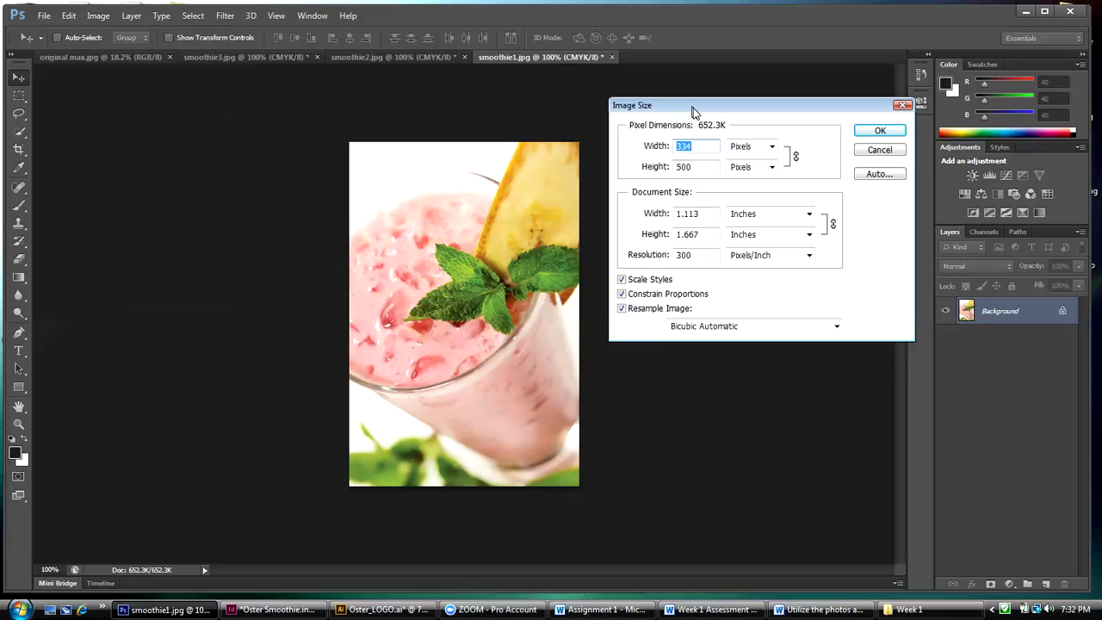
left_click_drag(693, 108, 695, 136)
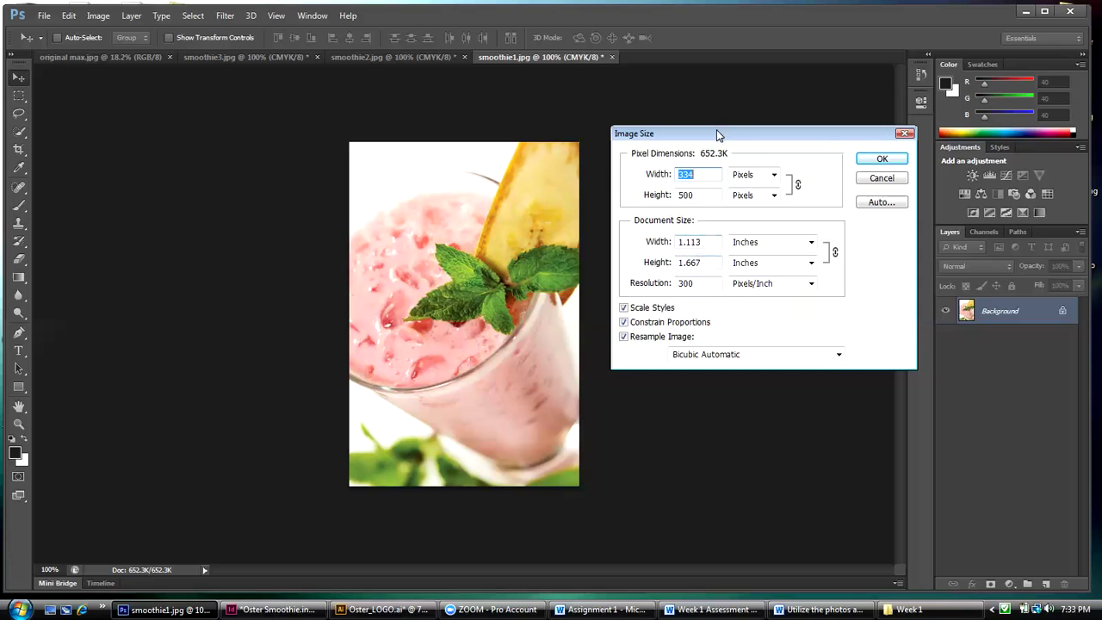
left_click_drag(717, 127, 717, 102)
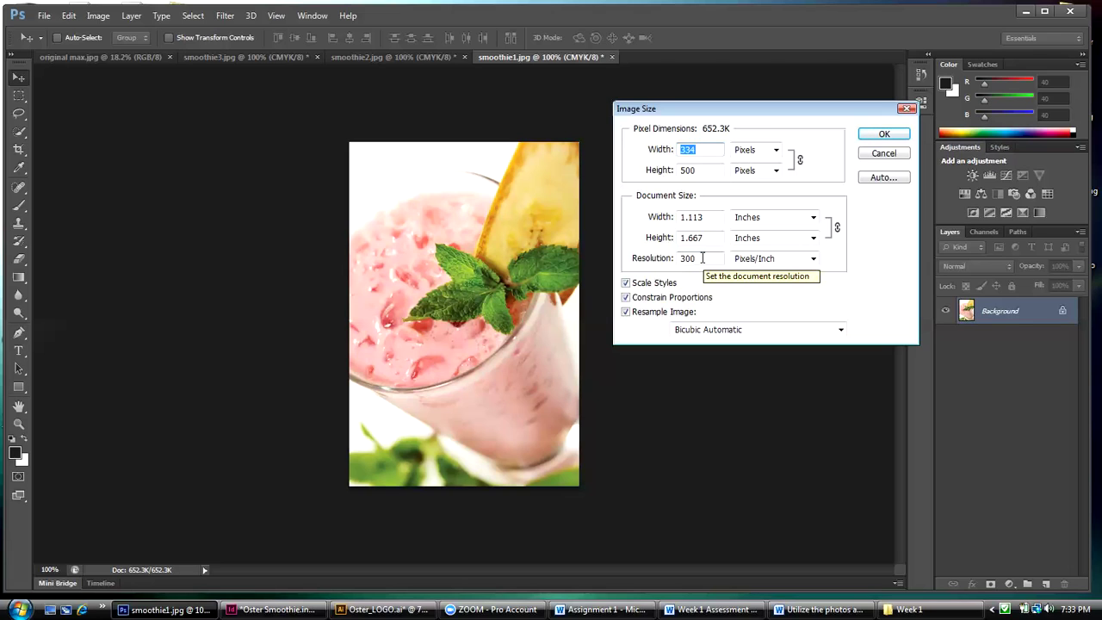
Try a resolution of 150 pixels/inch for smoothie1, put it back to 300, and close the Image Size settings
left_click_drag(702, 258, 682, 258)
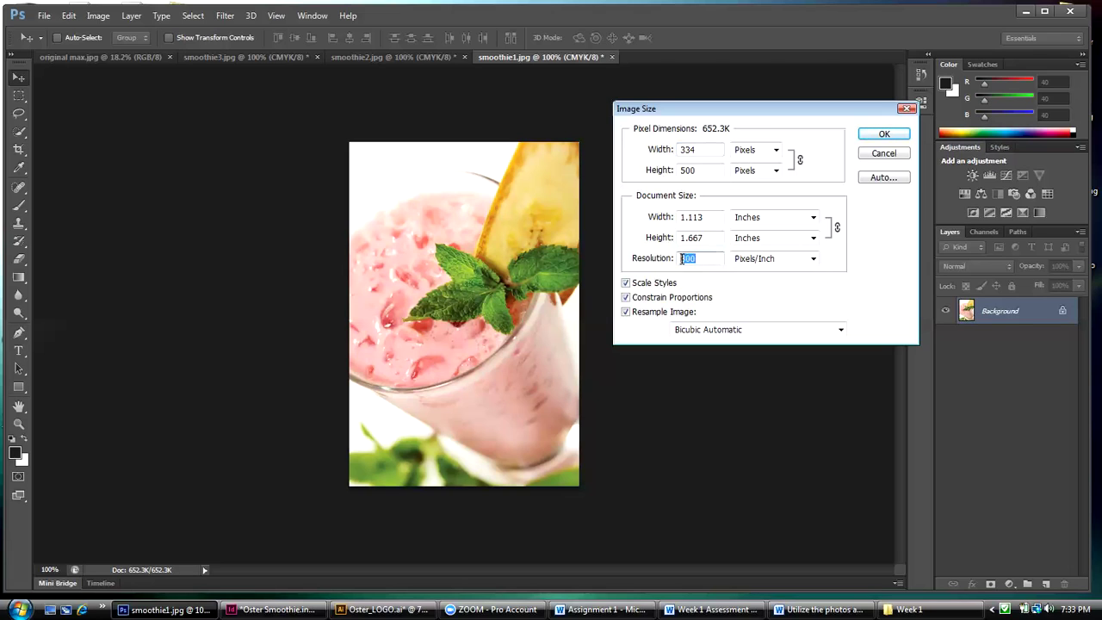
type("1")
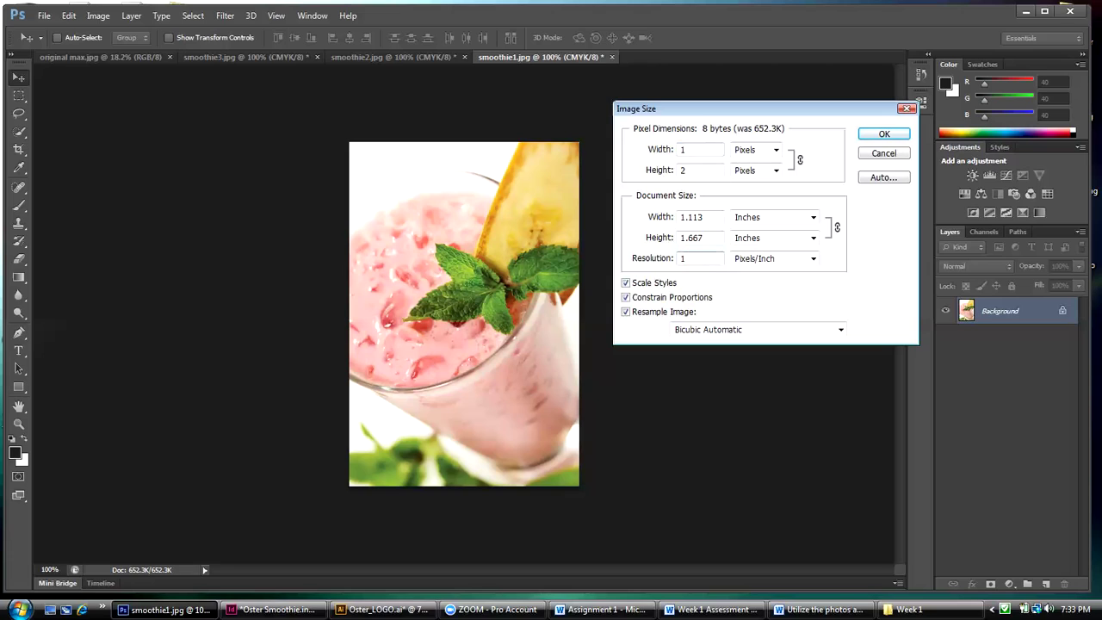
type("50")
key("ctrl+a")
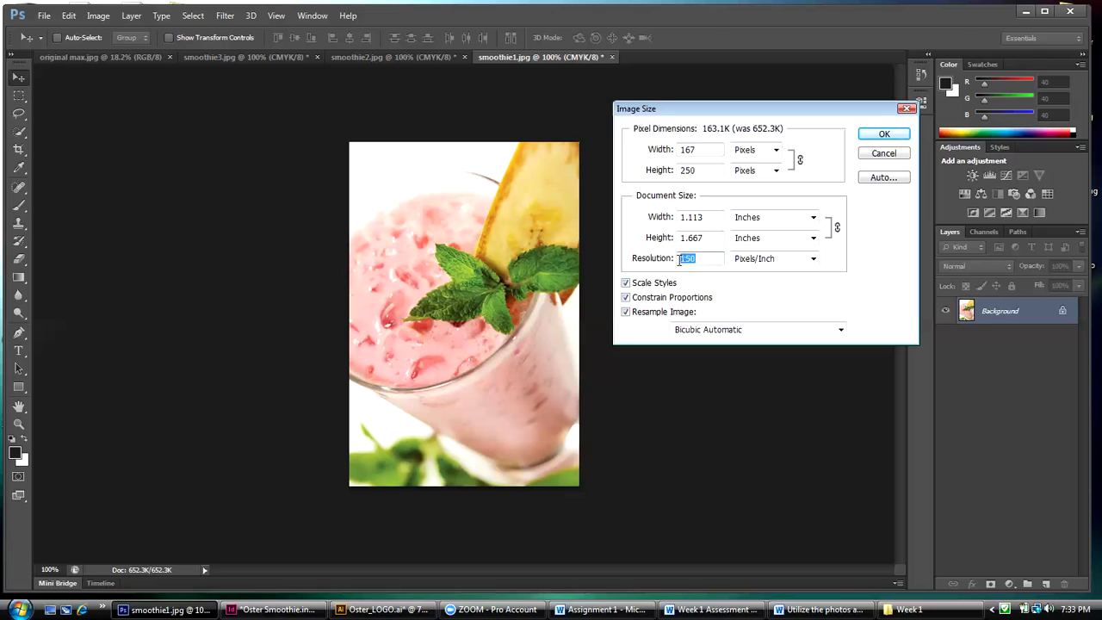
type("300")
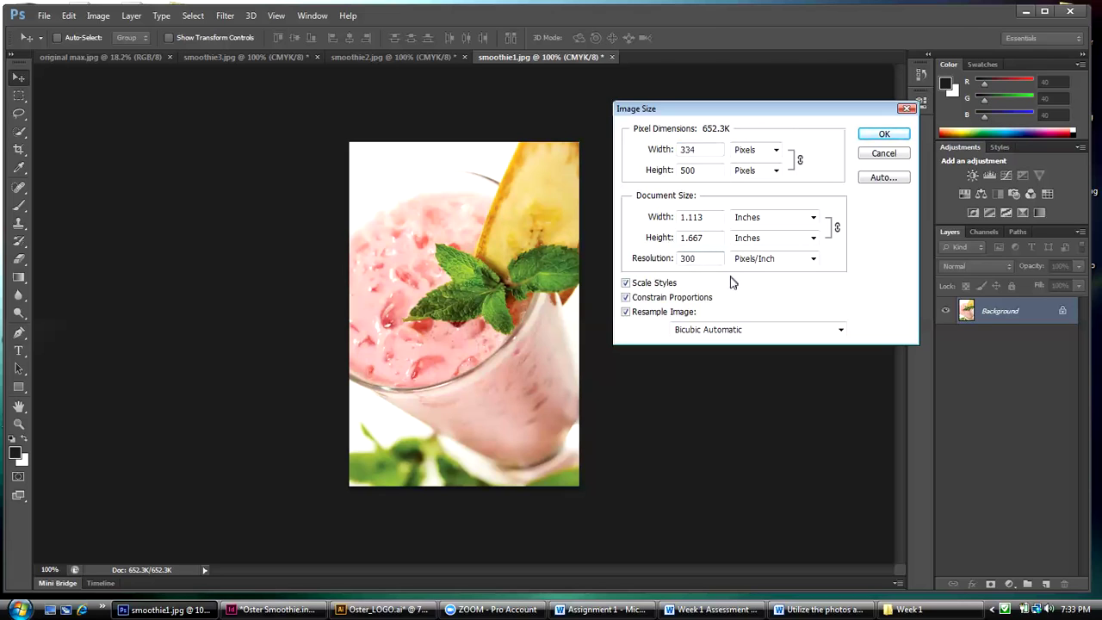
key("ctrl+a")
left_click(903, 156)
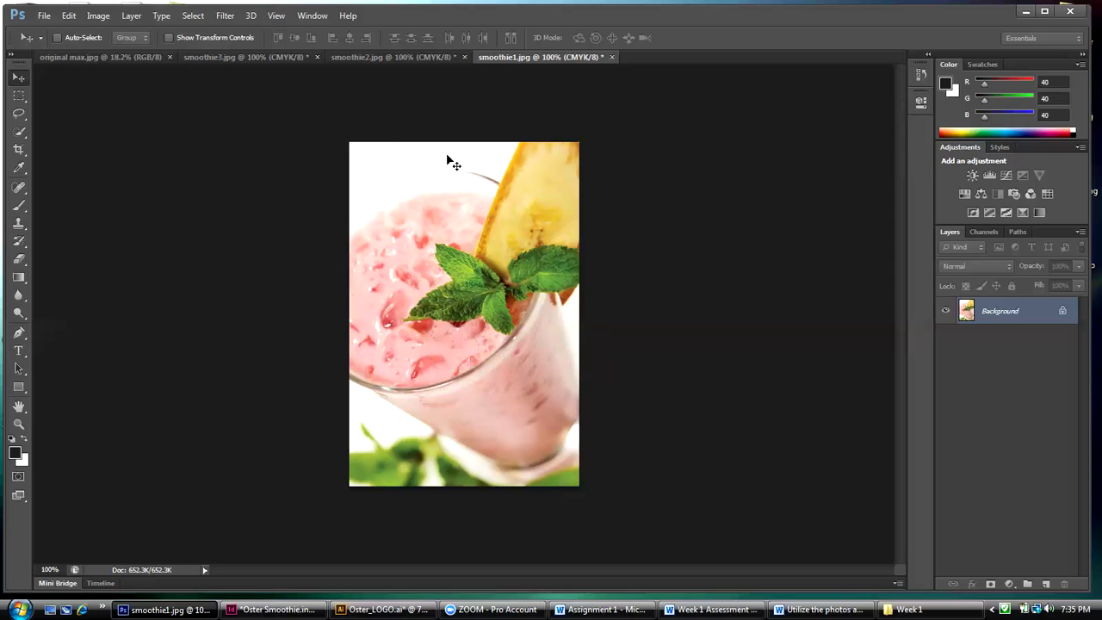
Switch to the original max photo, look at its color mode options, and open its Image Size settings
left_click(76, 58)
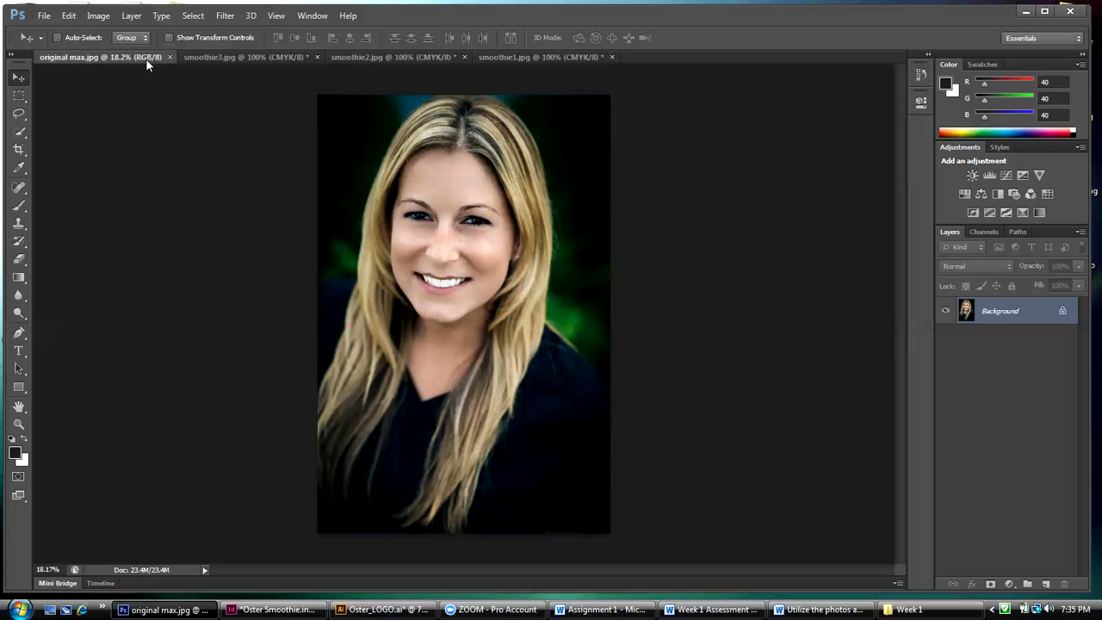
left_click(93, 18)
mouse_move(99, 31)
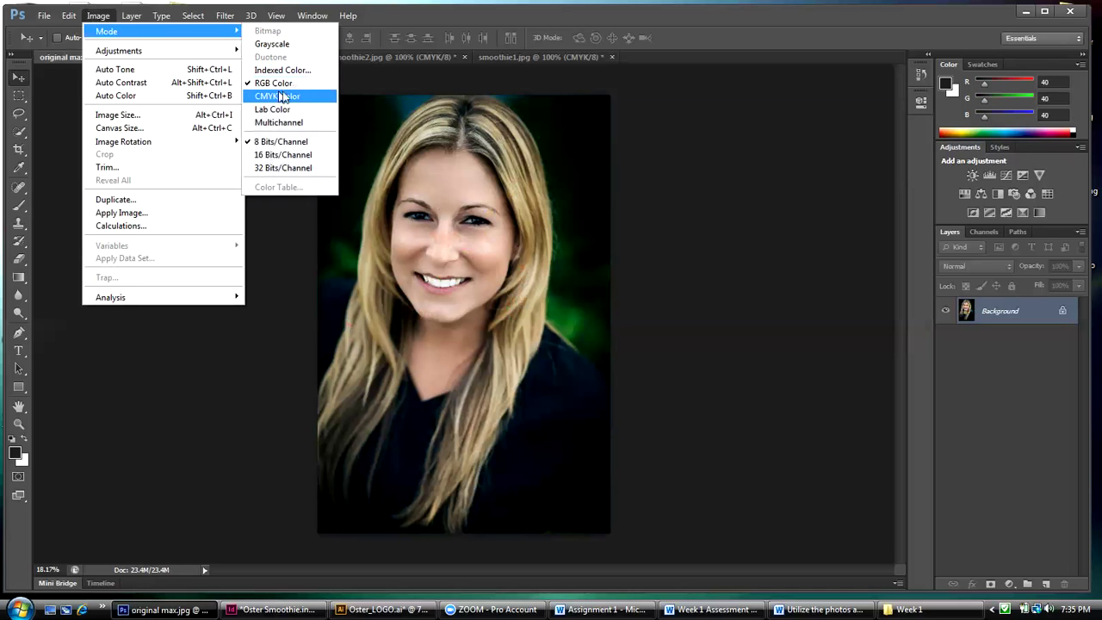
left_click(705, 136)
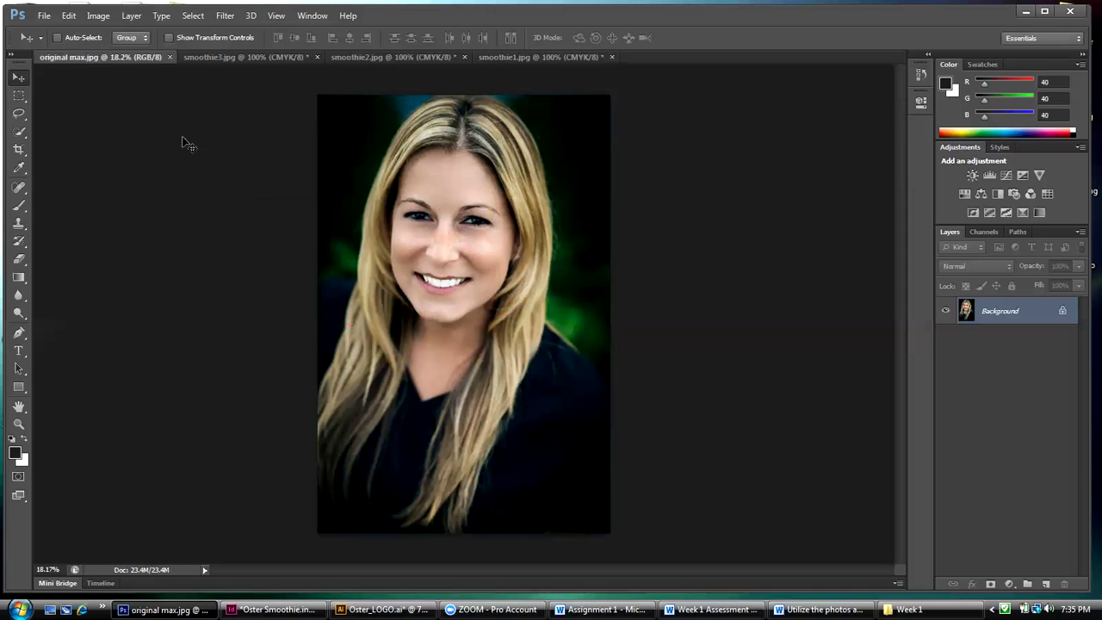
left_click(102, 17)
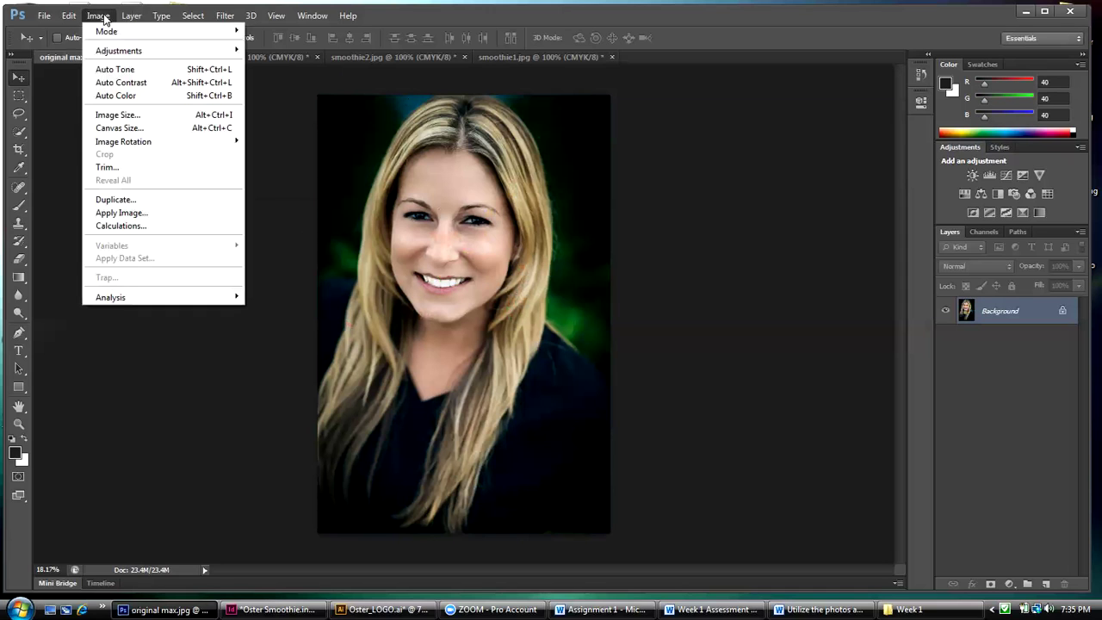
left_click(117, 116)
left_click_drag(663, 116, 681, 139)
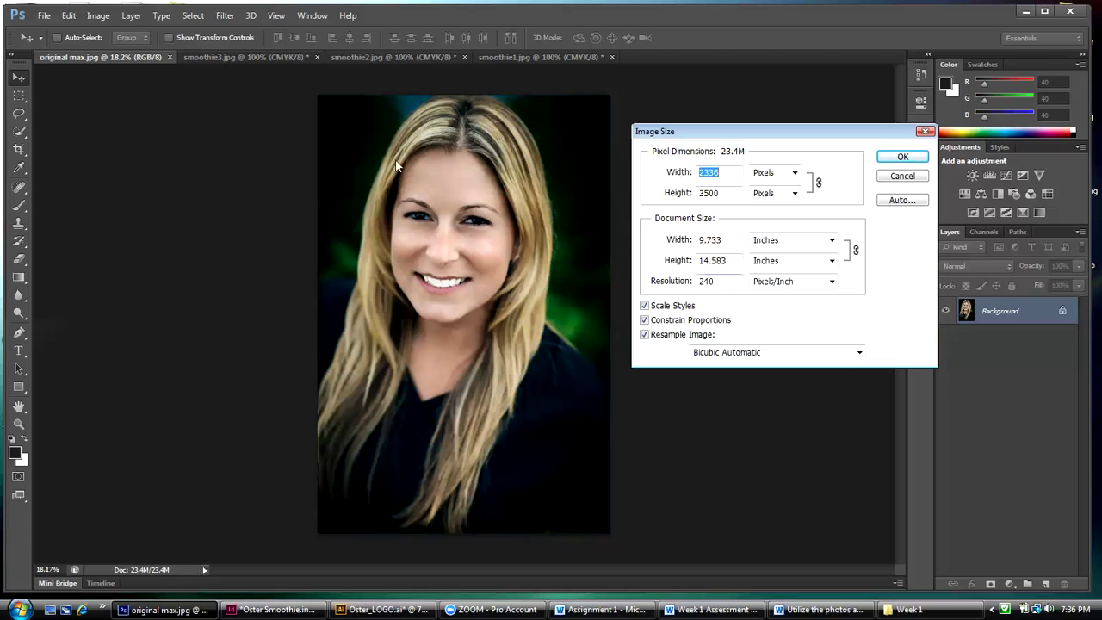
left_click(1031, 345)
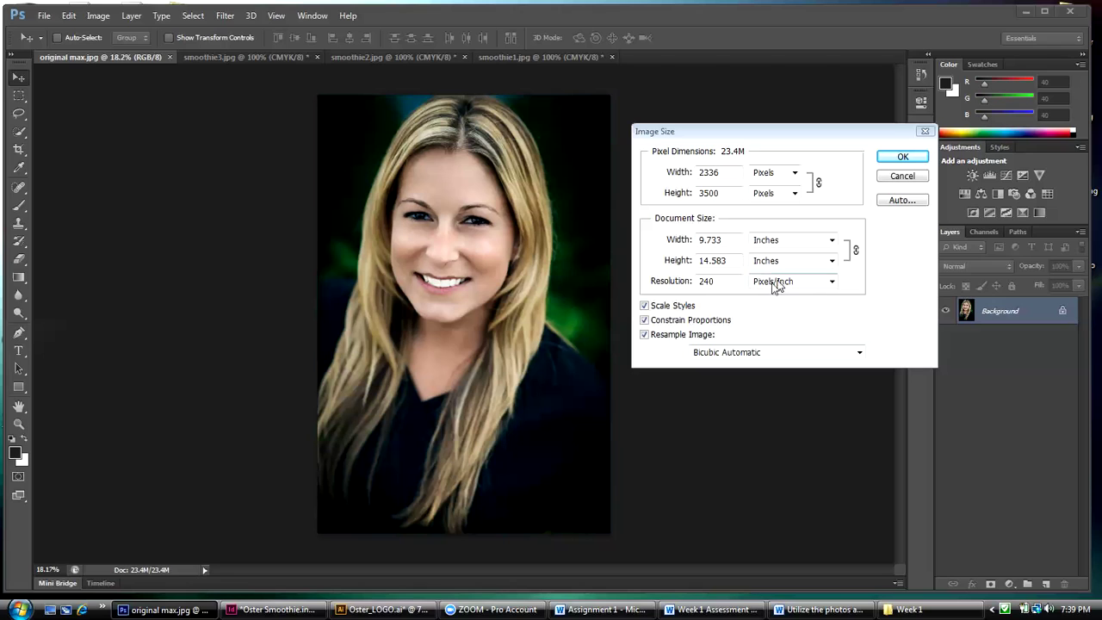
left_click(738, 282)
mouse_move(1076, 609)
left_click(826, 136)
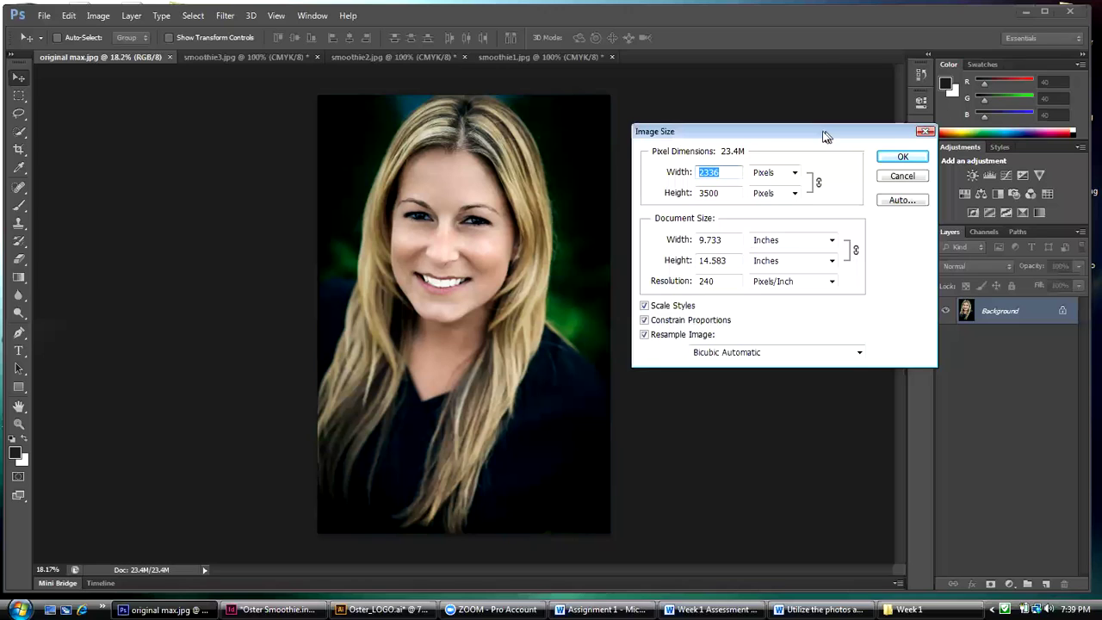
left_click_drag(826, 136, 802, 131)
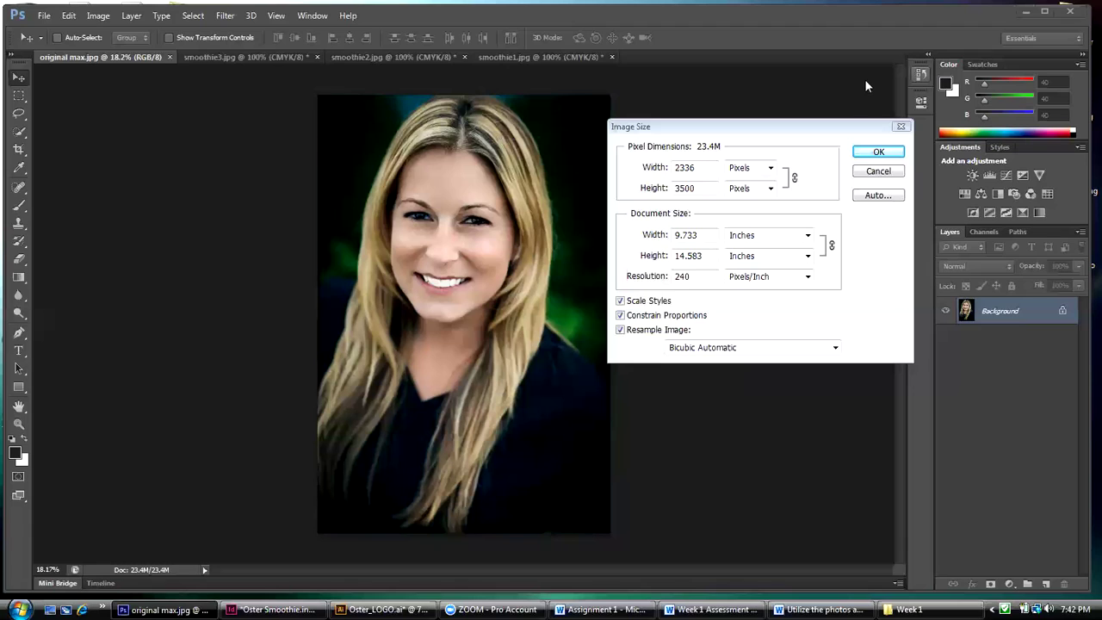
left_click(748, 131)
left_click_drag(748, 131, 740, 124)
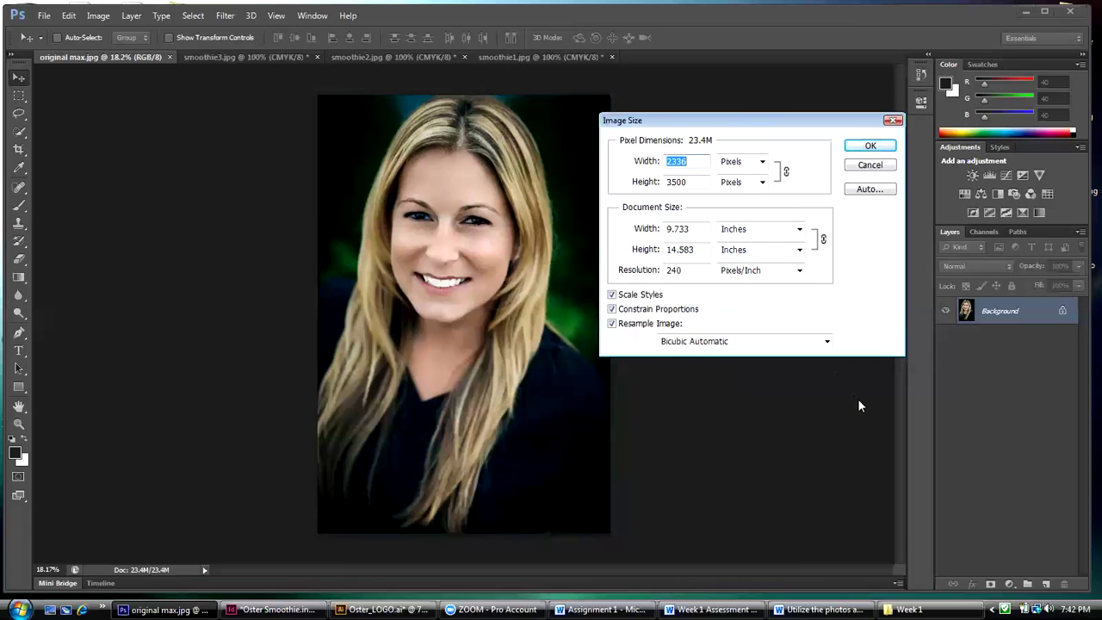
left_click(1049, 84)
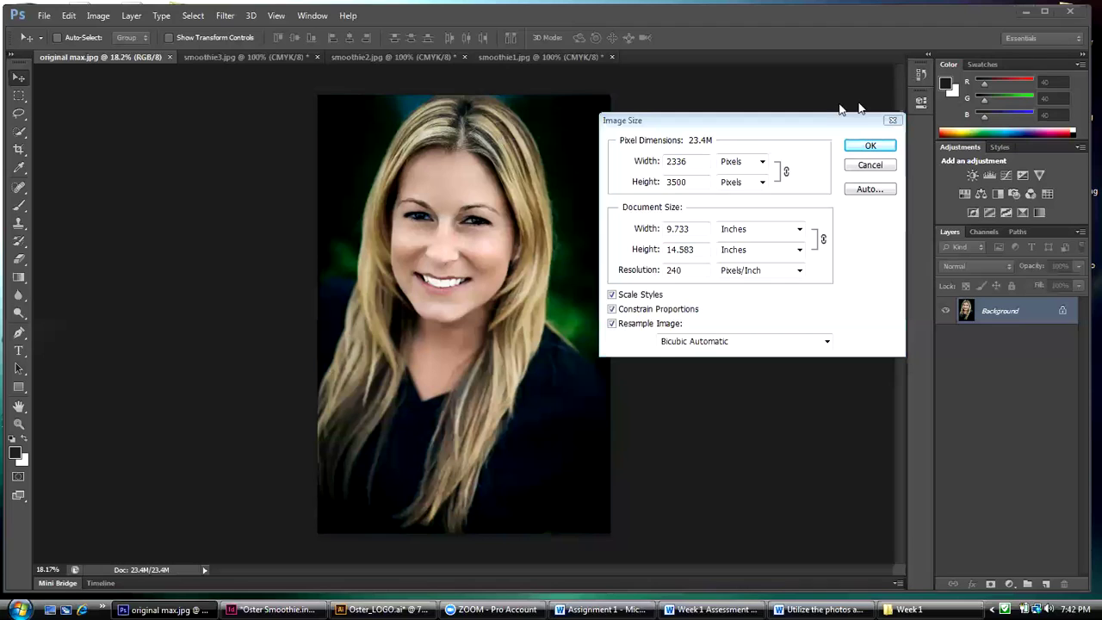
left_click_drag(829, 123, 838, 111)
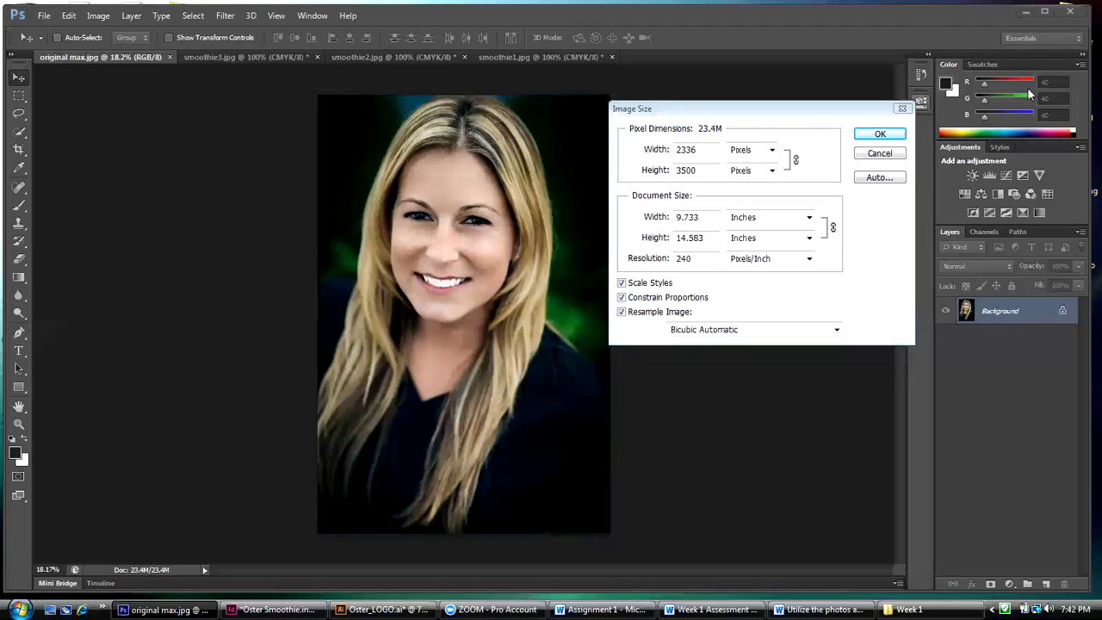
right_click(1027, 87)
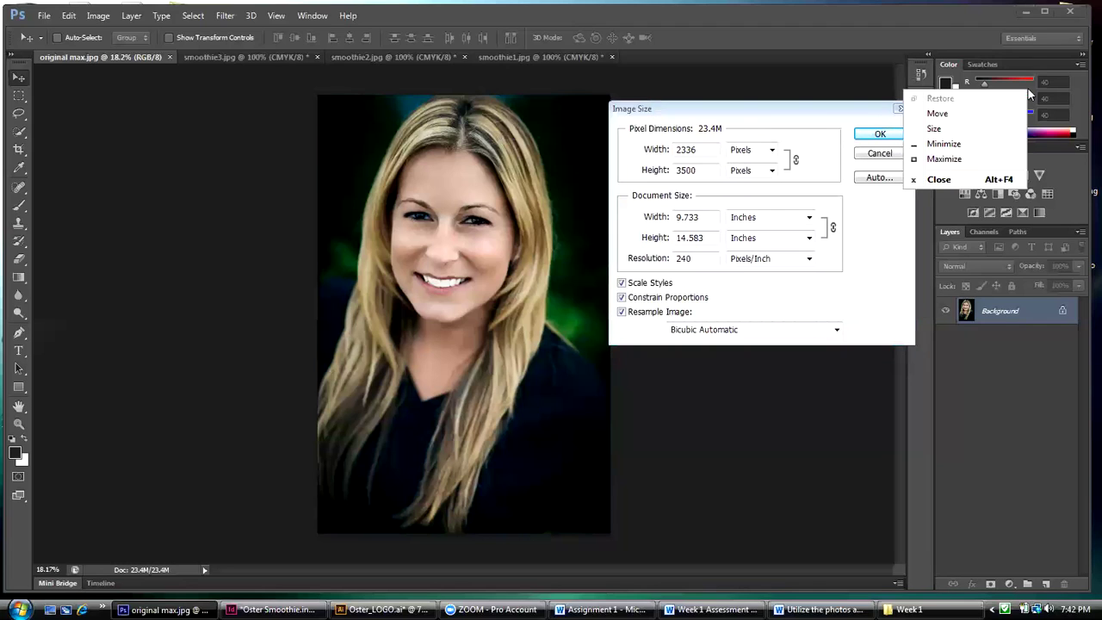
left_click(798, 92)
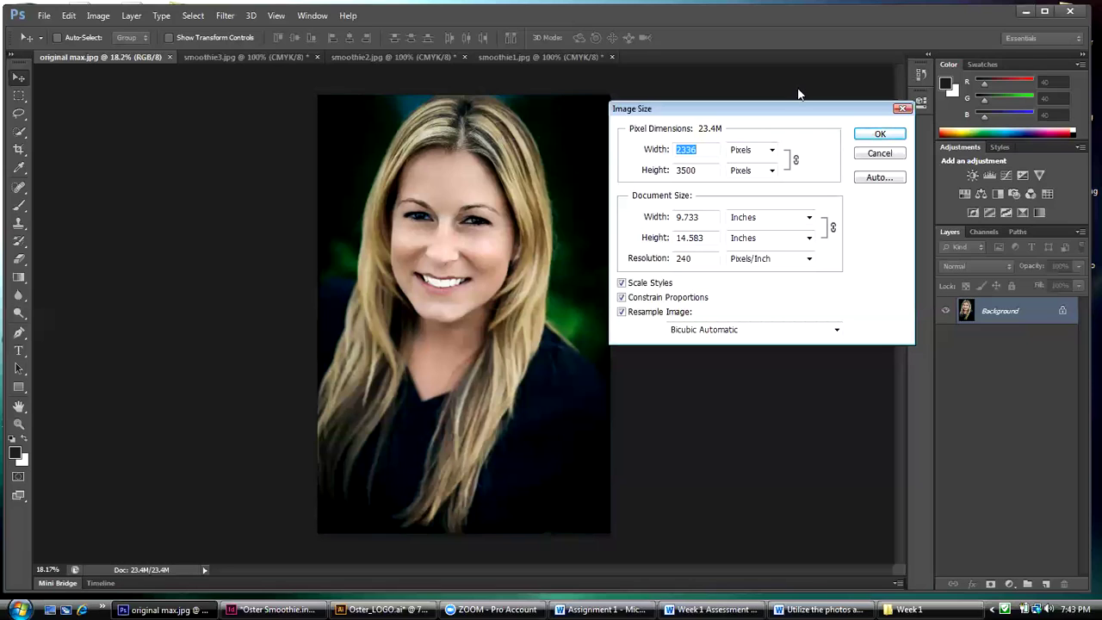
left_click_drag(782, 106, 774, 104)
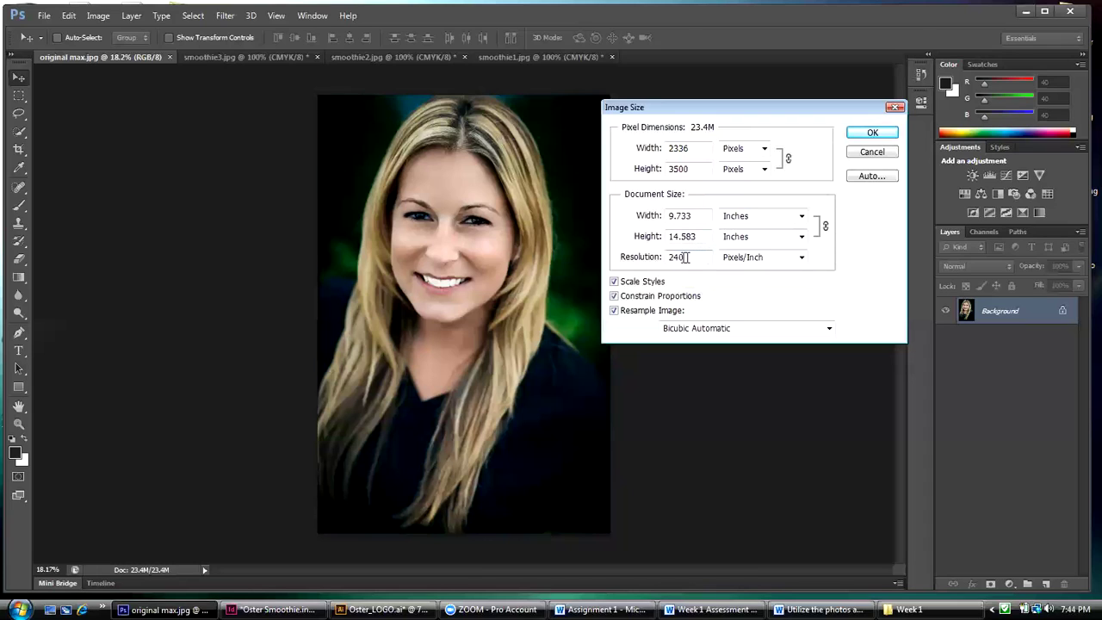
Set the original max photo's resolution to 30 pixels/inch with Resample Image on
left_click_drag(681, 257, 670, 257)
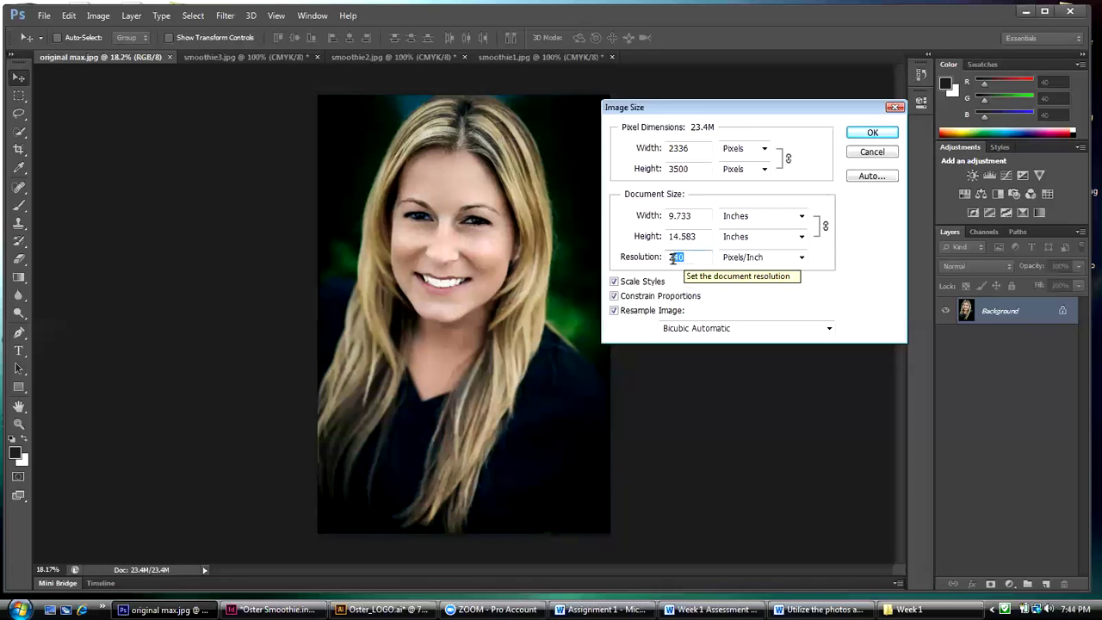
type("3")
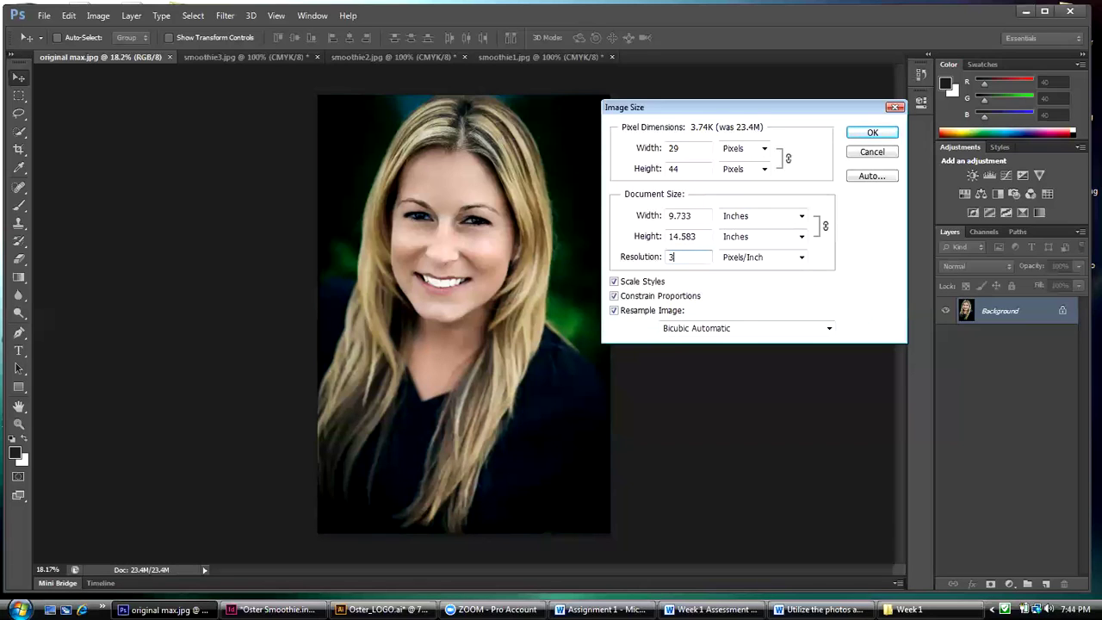
type("0")
Try a document height of 4.46 inches for the portrait with Constrain Proportions on
left_click_drag(697, 237, 667, 250)
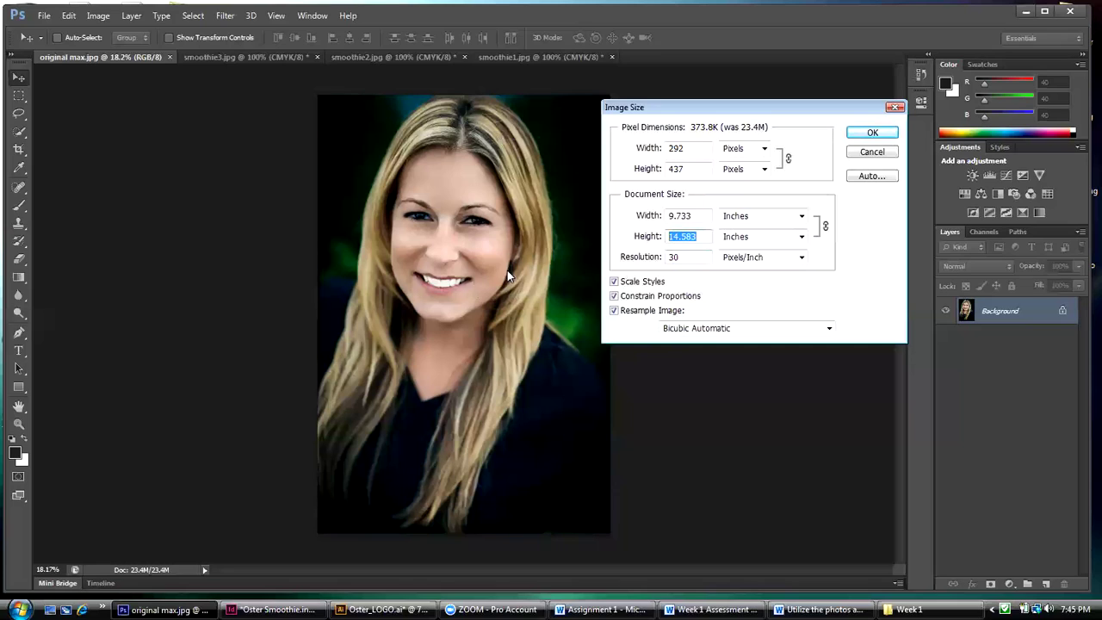
type("4.")
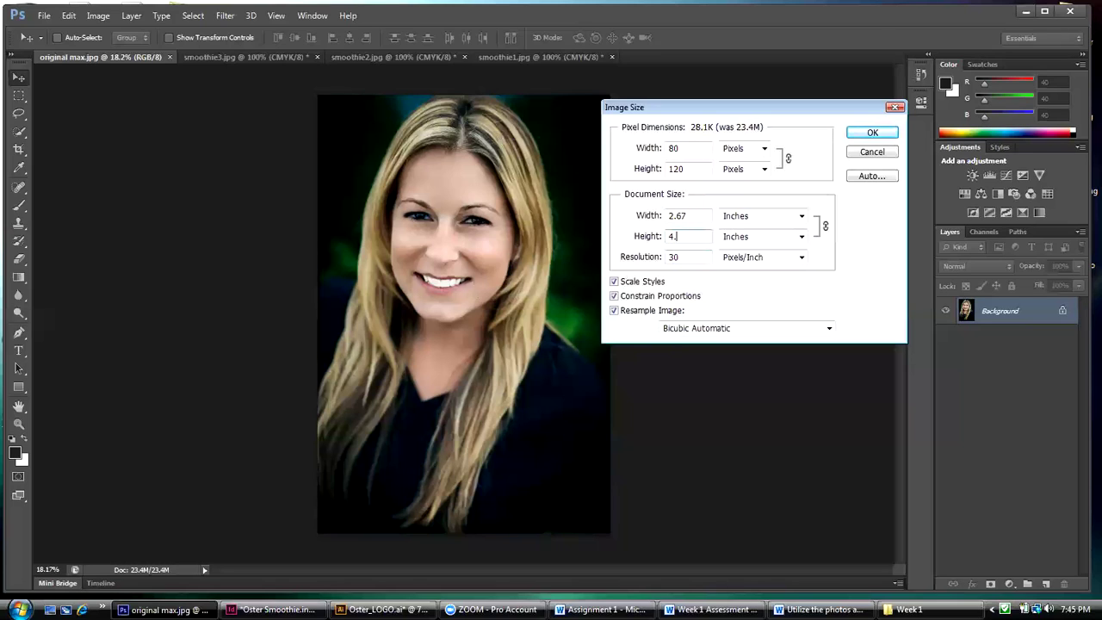
type("46")
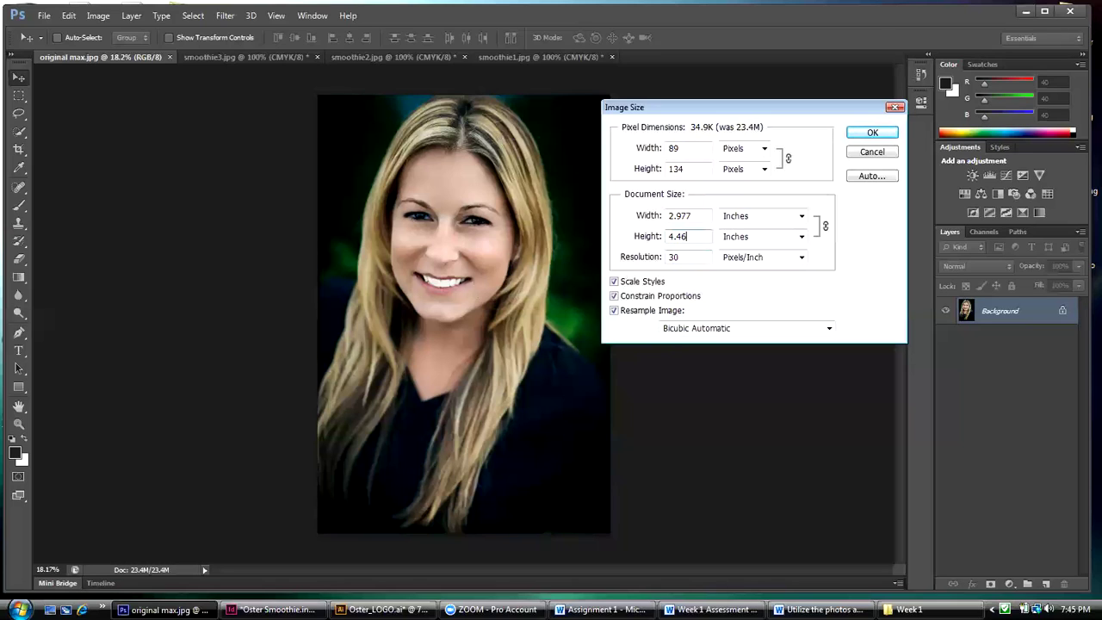
Set the portrait's document width to 4.79 inches and its resolution to 300 pixels/inch, and apply the new image size
double_click(672, 216)
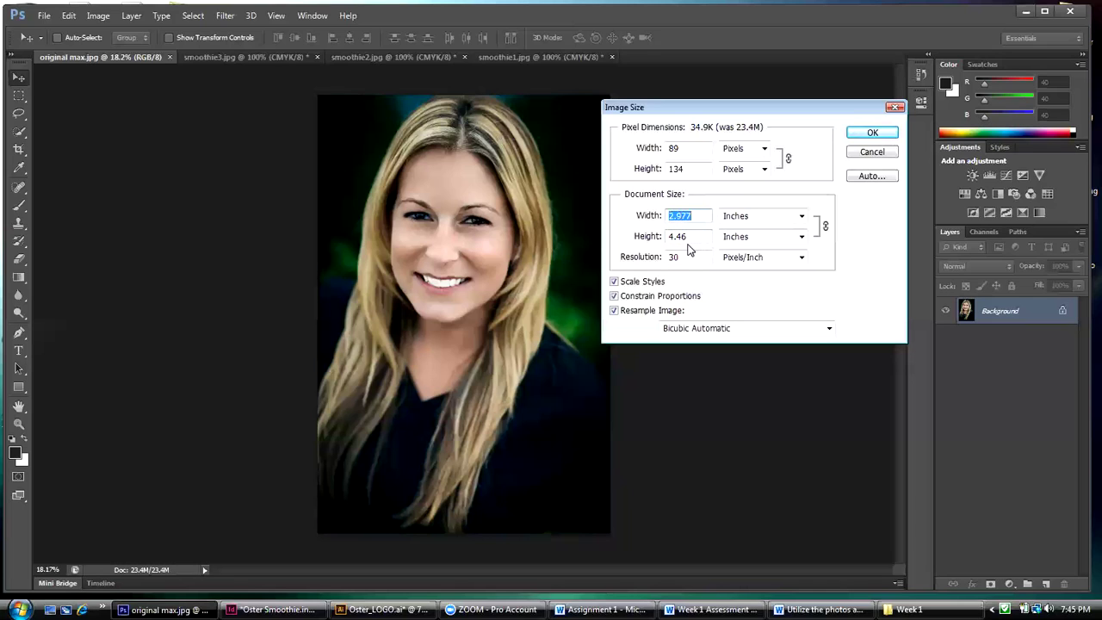
type("4.79")
left_click(683, 257)
type("0")
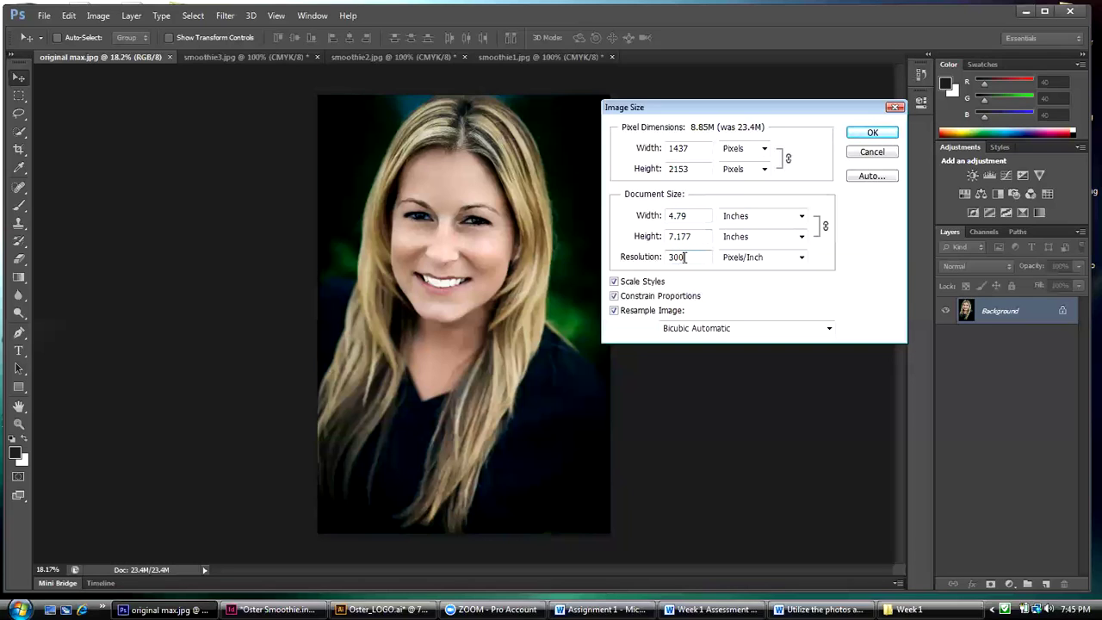
key("ctrl+a")
left_click(885, 137)
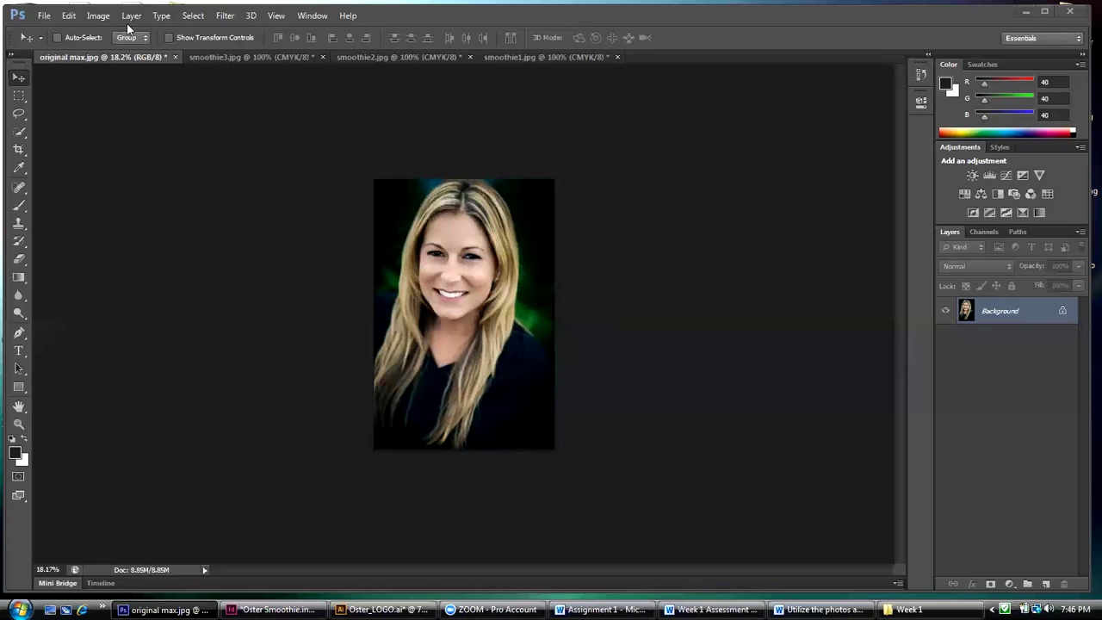
Set the portrait's canvas height to 4.46 inches, keeping the width at 4.79 inches
left_click(100, 16)
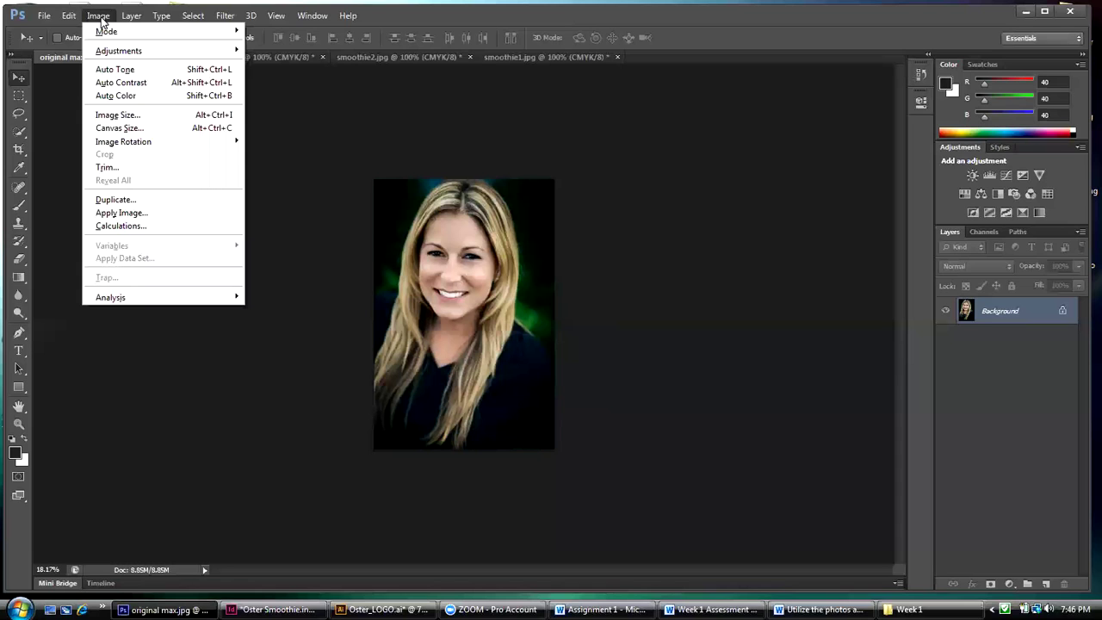
left_click(117, 128)
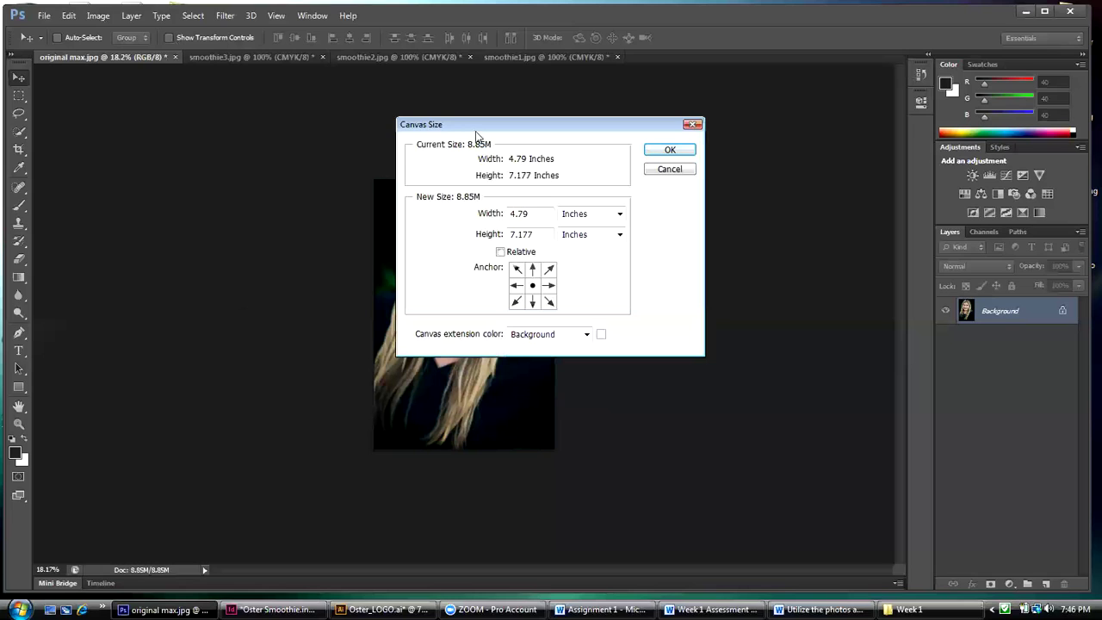
left_click_drag(479, 136, 652, 248)
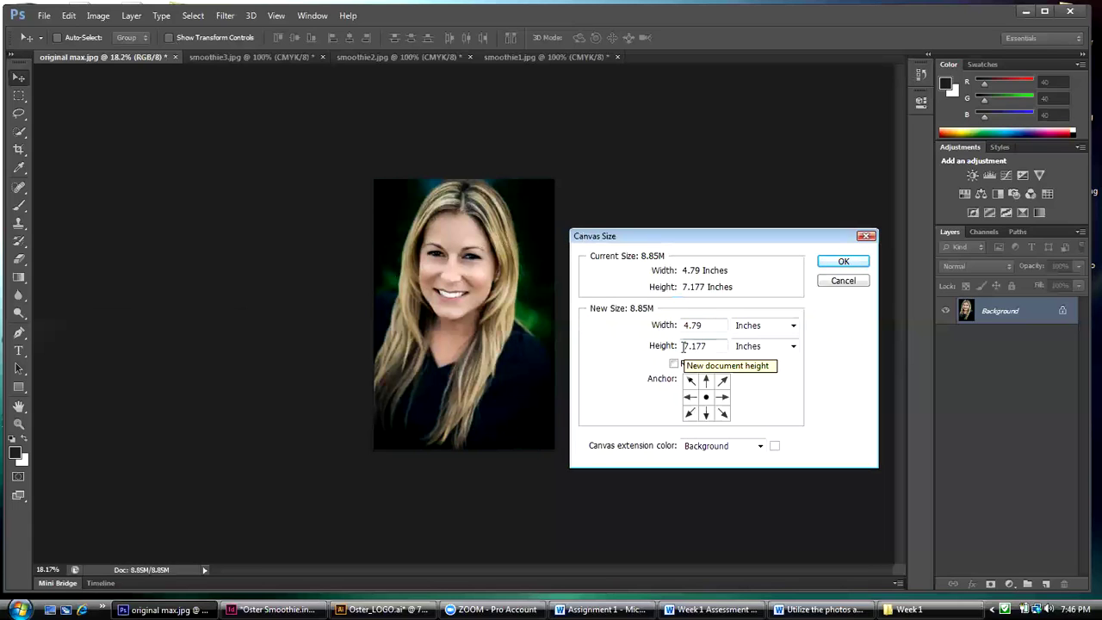
left_click_drag(684, 345, 710, 346)
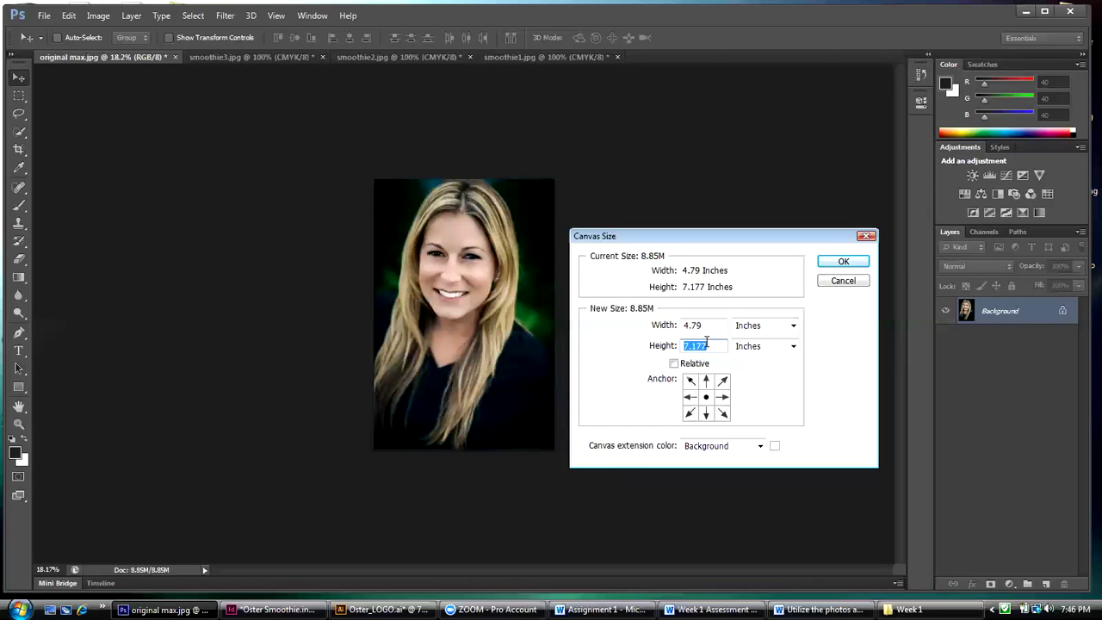
type("4")
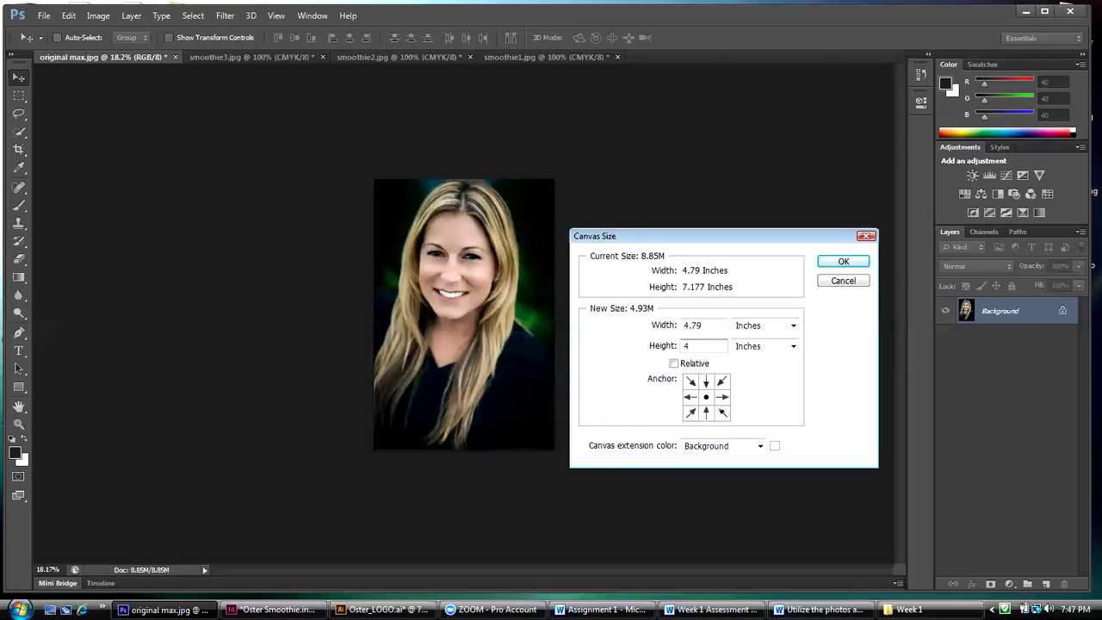
type(".46")
Anchor the portrait's canvas at the top center and apply the new canvas size, allowing the clipping
left_click(707, 384)
left_click(707, 384)
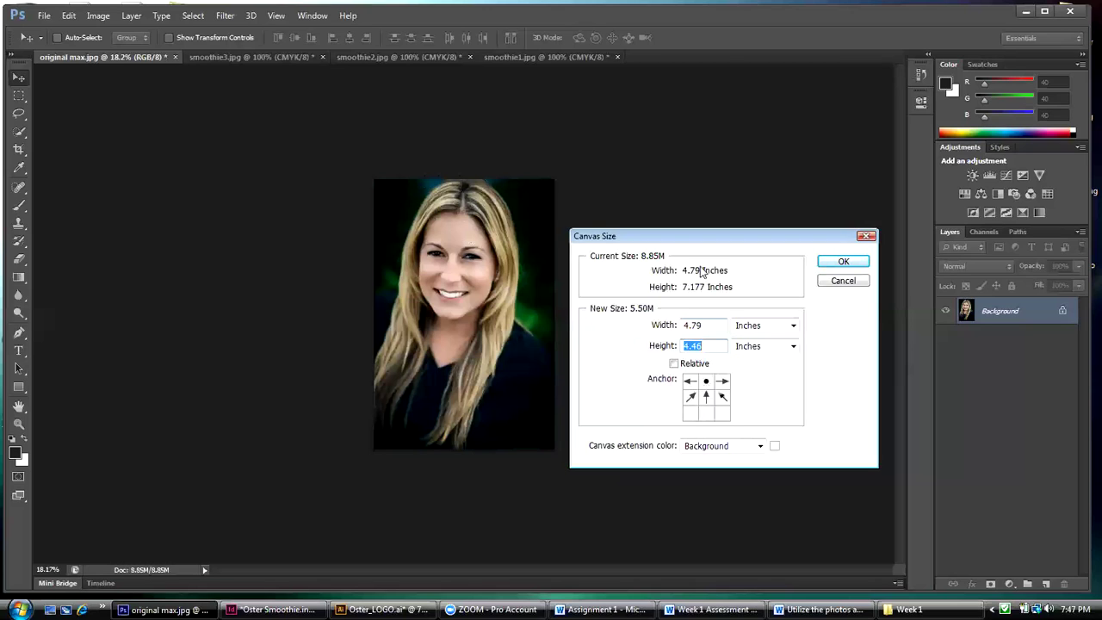
left_click_drag(686, 234, 651, 94)
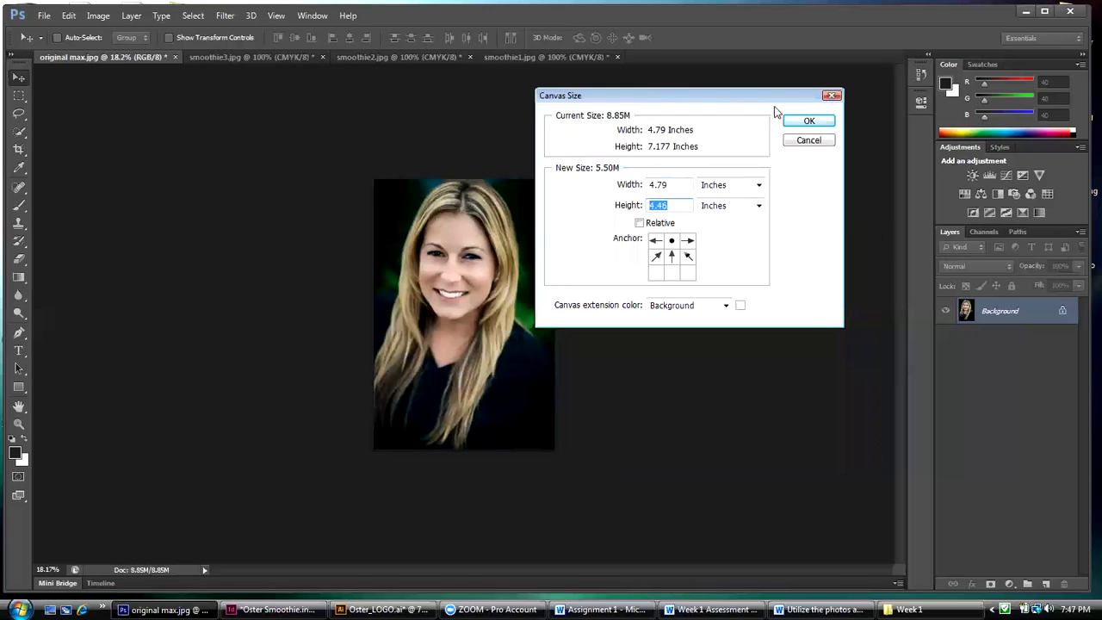
left_click(816, 126)
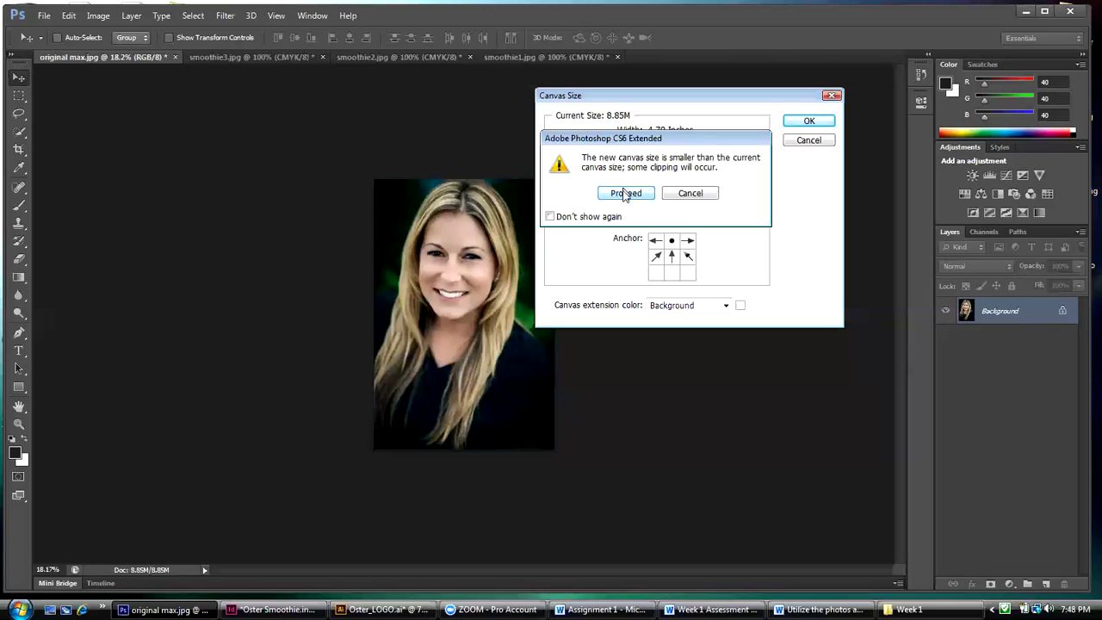
left_click(625, 193)
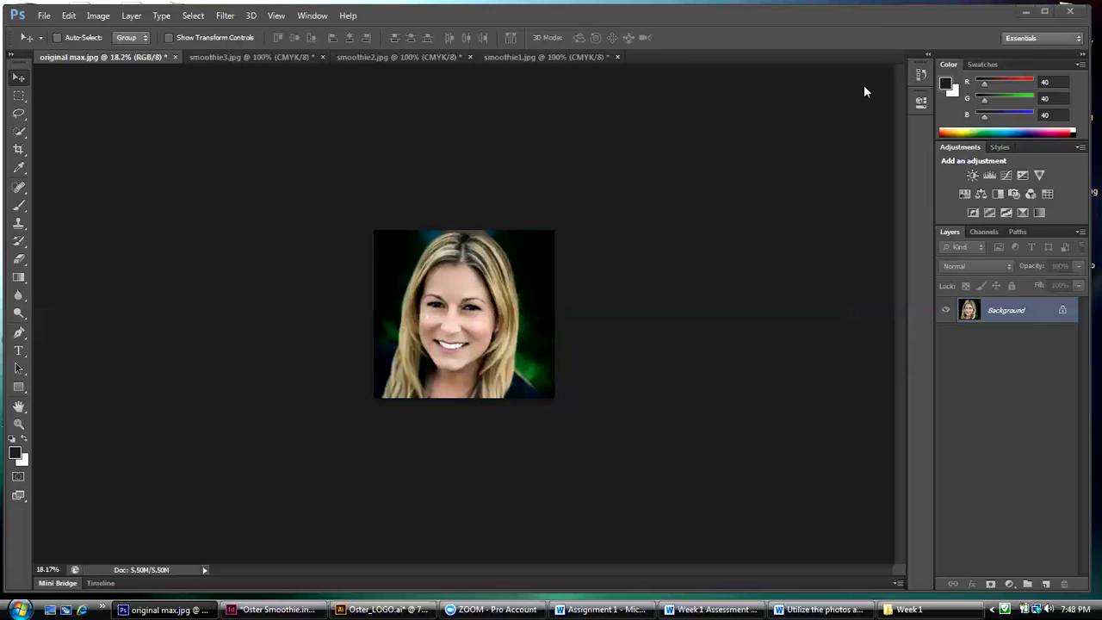
Check the smoothie1 photo, return to the original max portrait, and convert it to CMYK Color with the offered profile
left_click(515, 58)
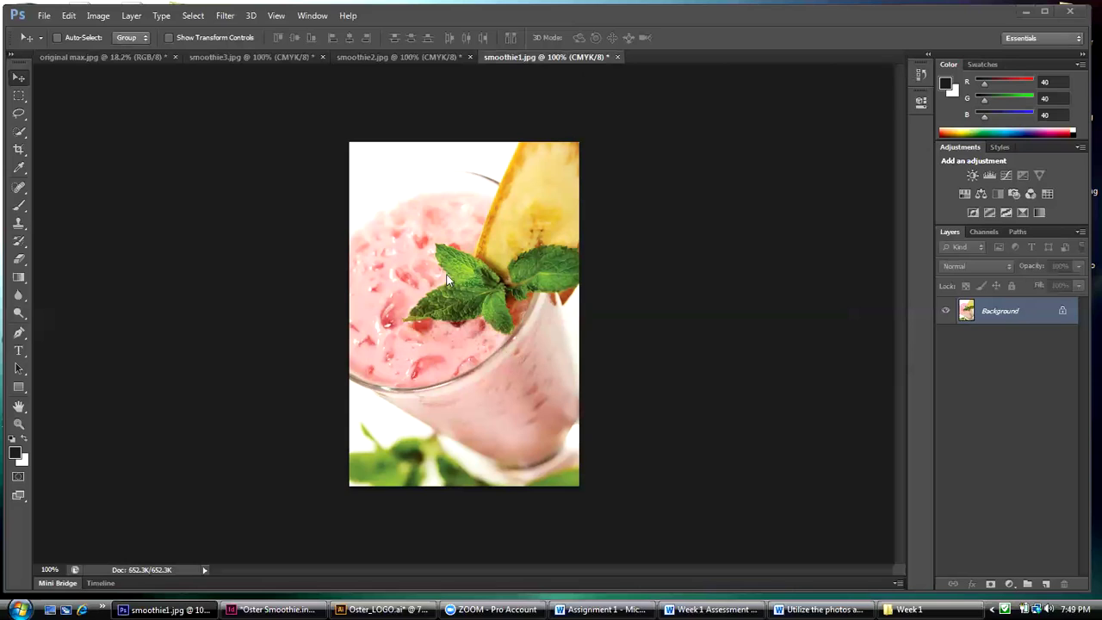
left_click(62, 57)
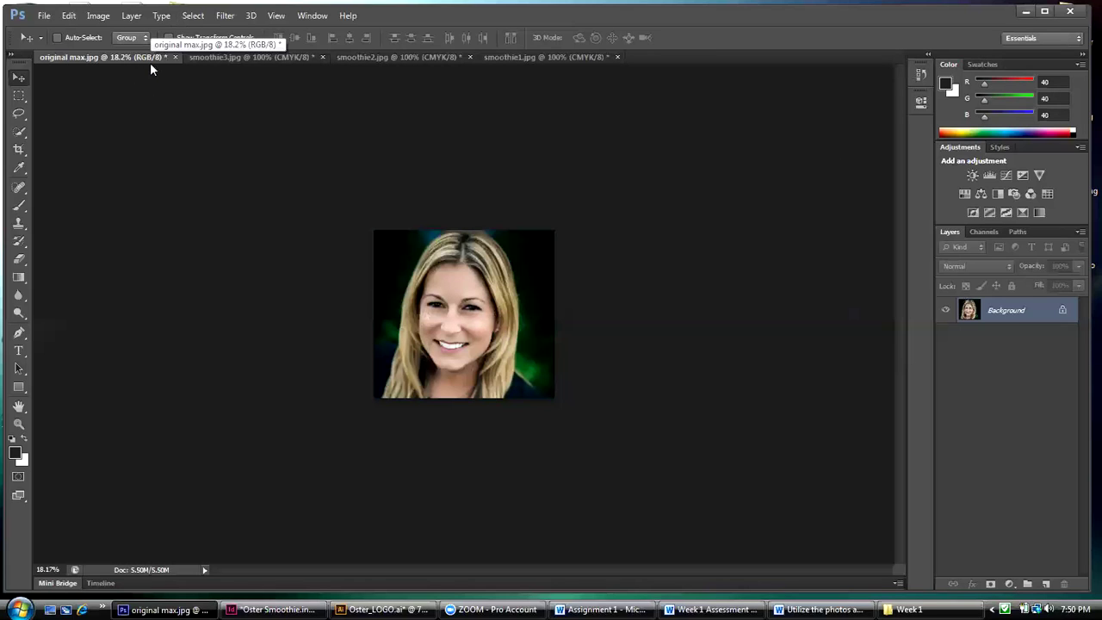
left_click(91, 17)
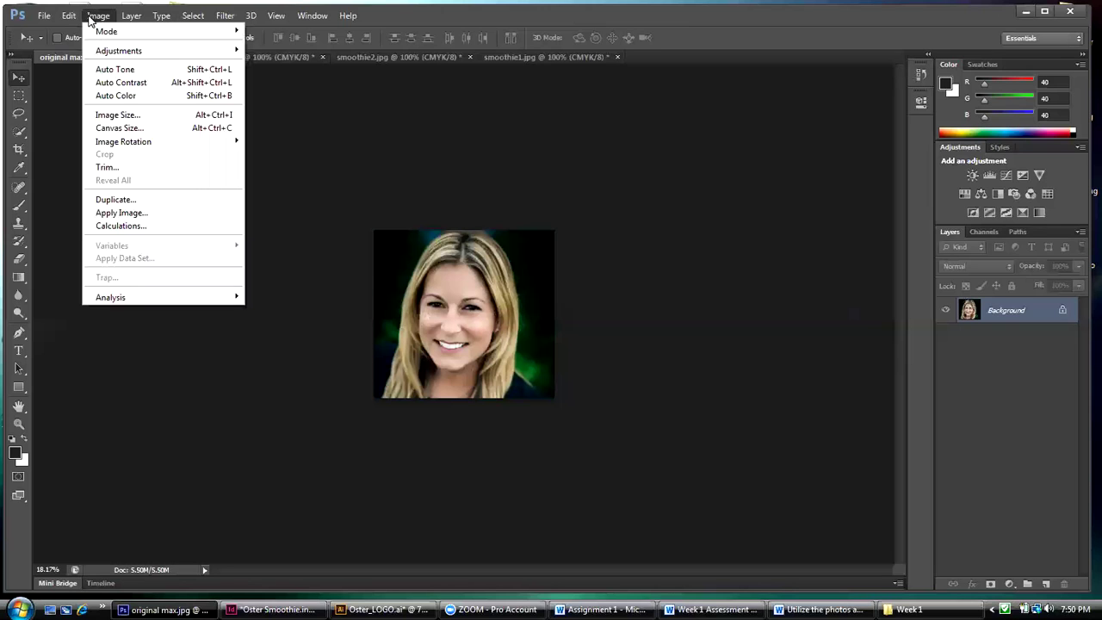
mouse_move(91, 35)
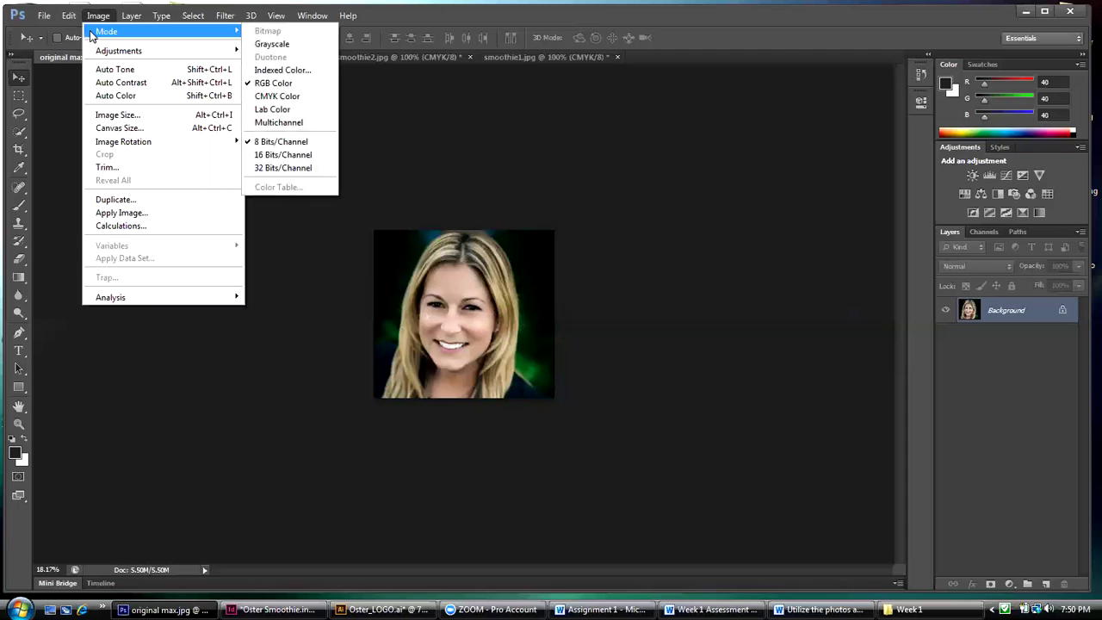
left_click(261, 98)
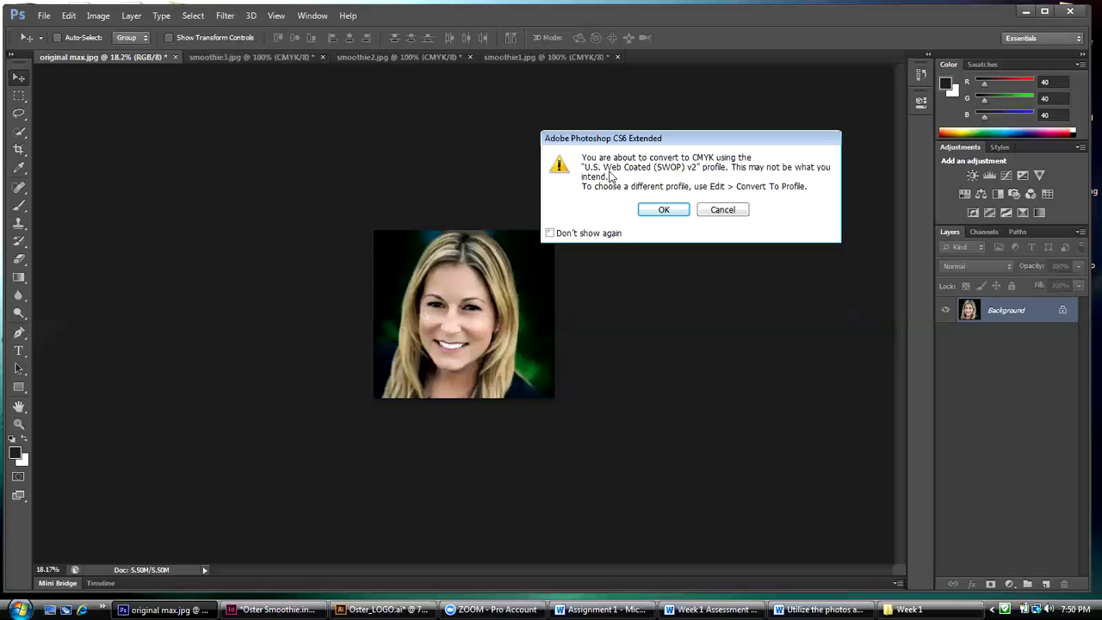
left_click(663, 210)
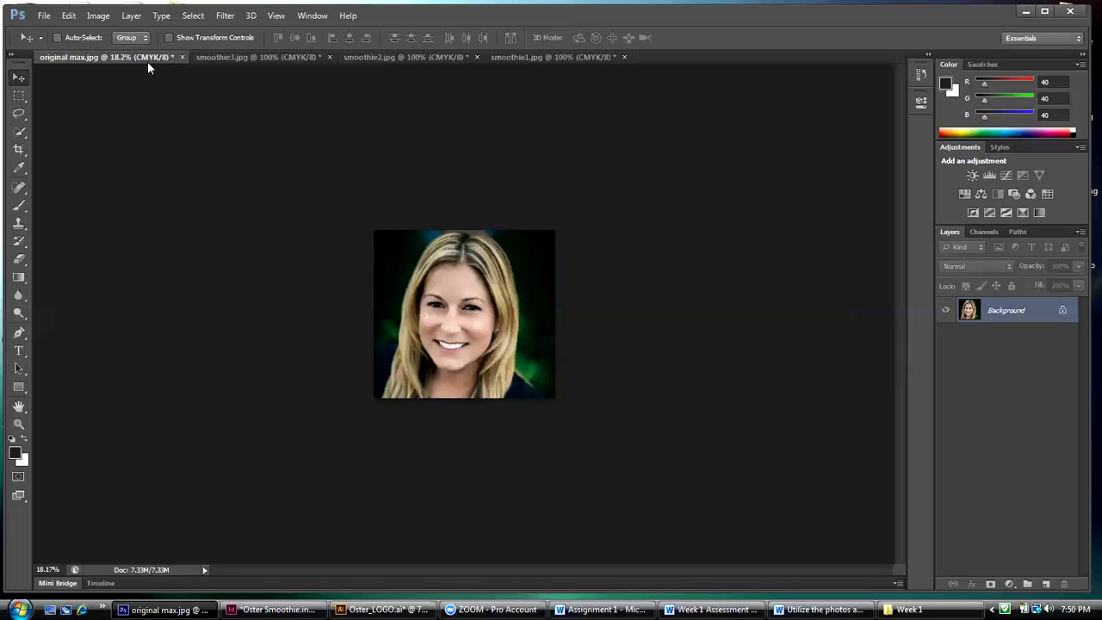
Close smoothie1, smoothie2, smoothie3 and original max without saving their changes
left_click(625, 56)
left_click(648, 191)
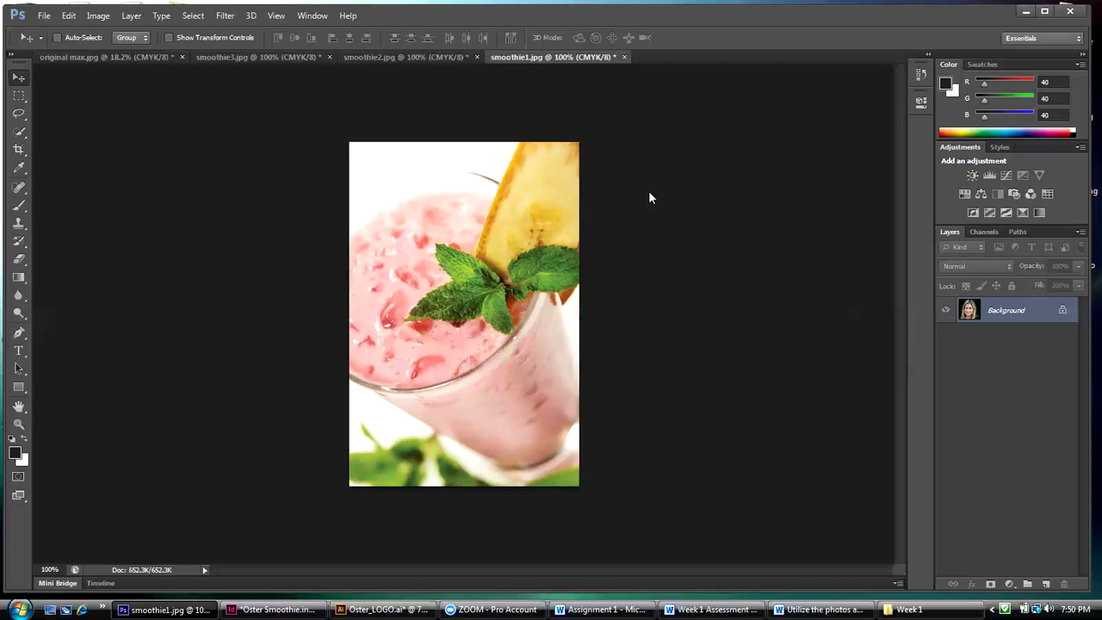
left_click(476, 57)
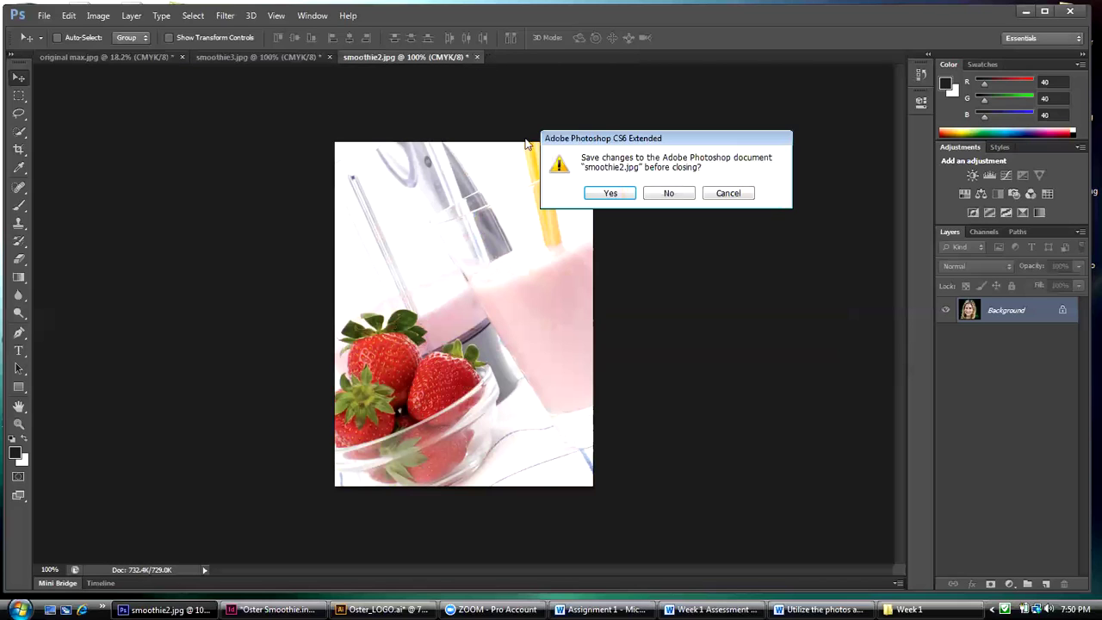
left_click(654, 194)
left_click(328, 56)
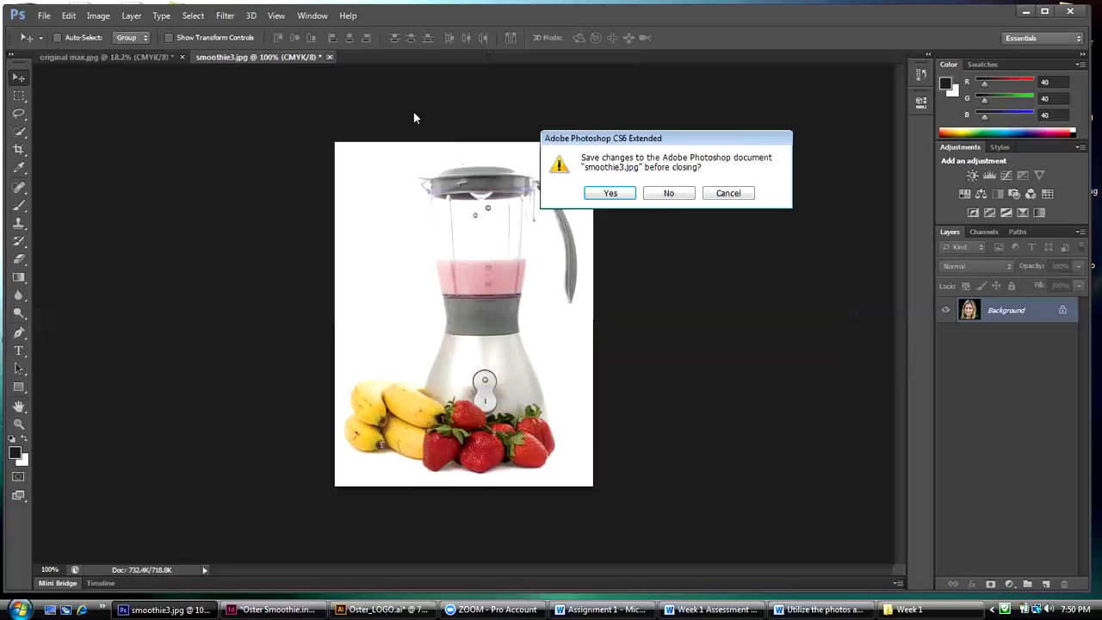
left_click(666, 192)
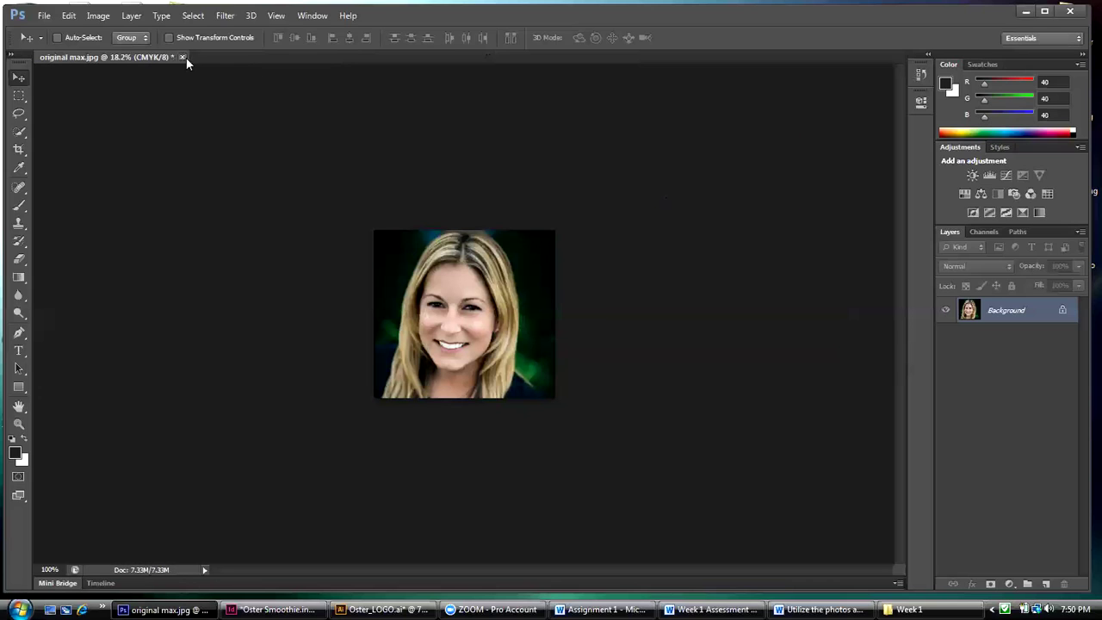
left_click(182, 57)
left_click(665, 192)
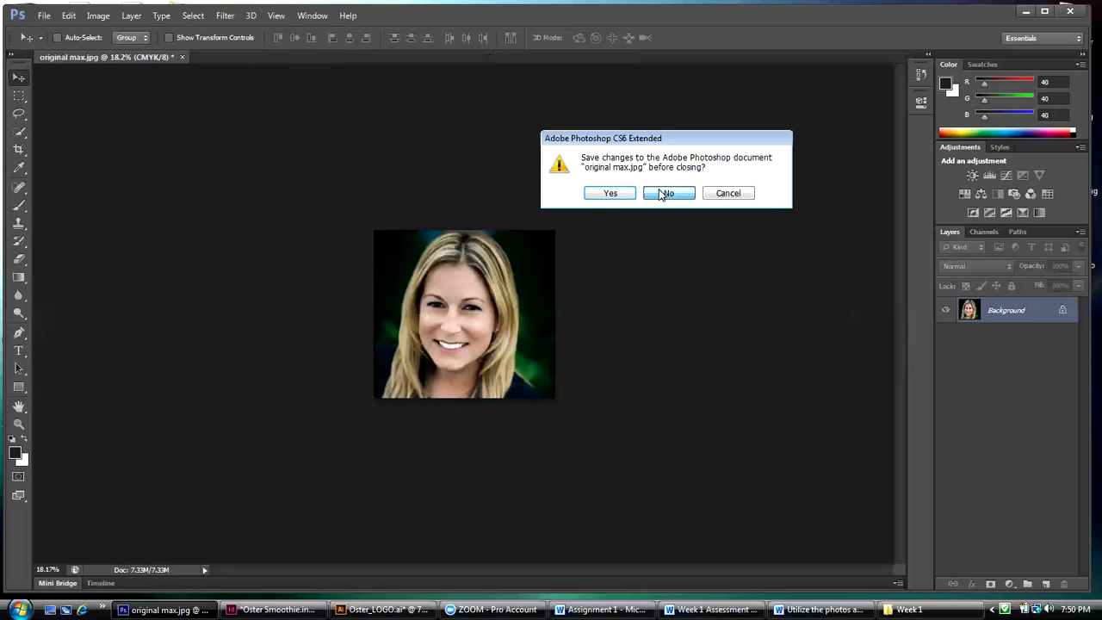
Switch to the Oster Smoothie document in InDesign and close its Links panel
left_click(1025, 11)
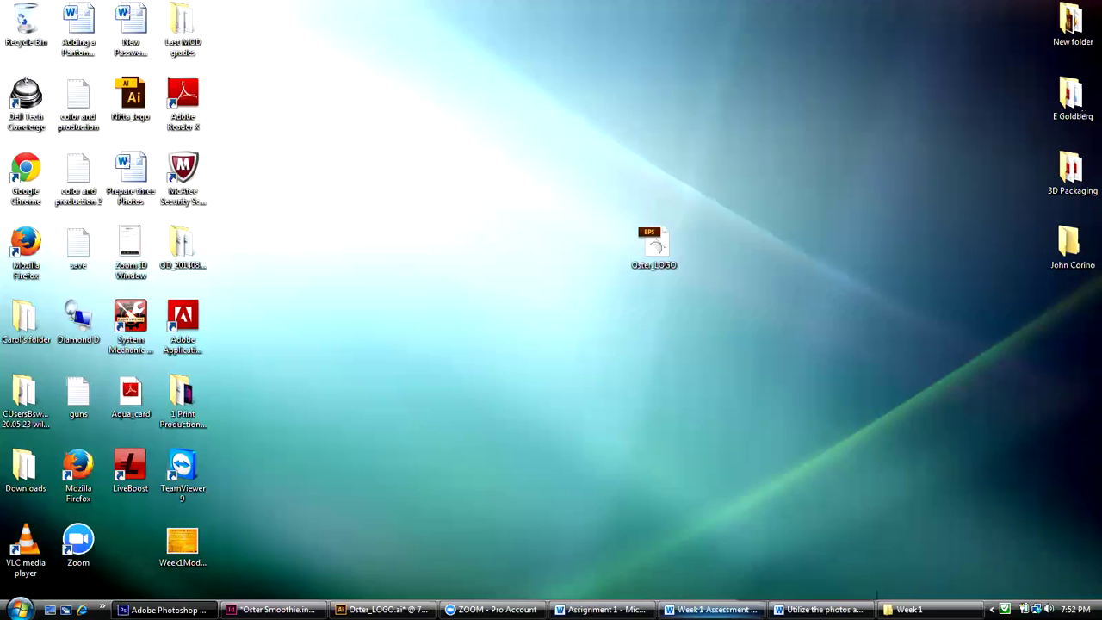
left_click(274, 610)
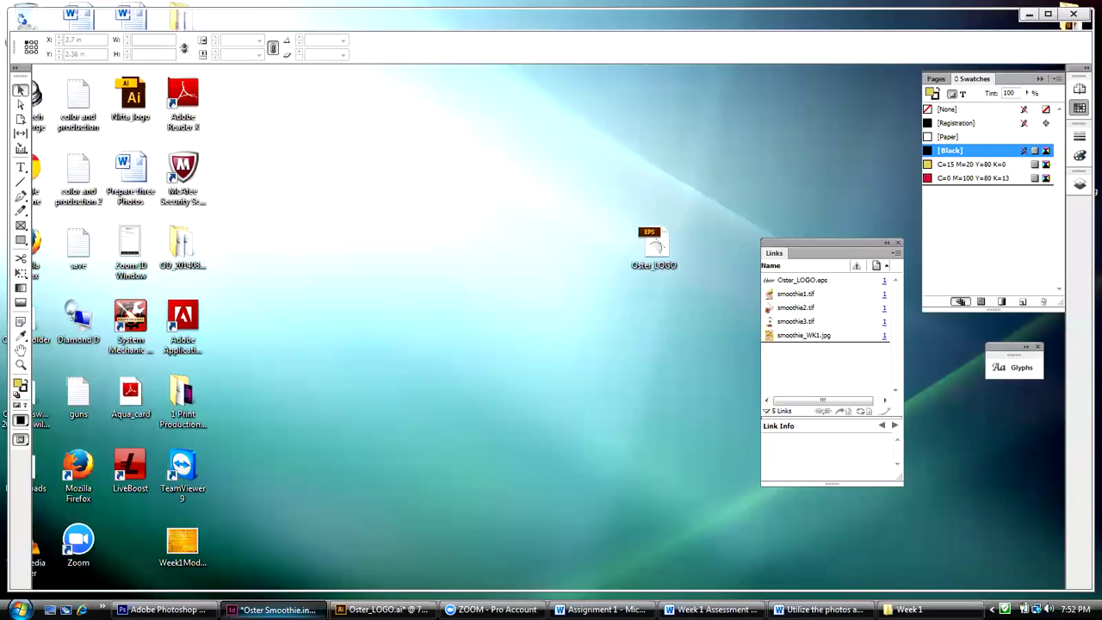
left_click_drag(787, 246, 788, 102)
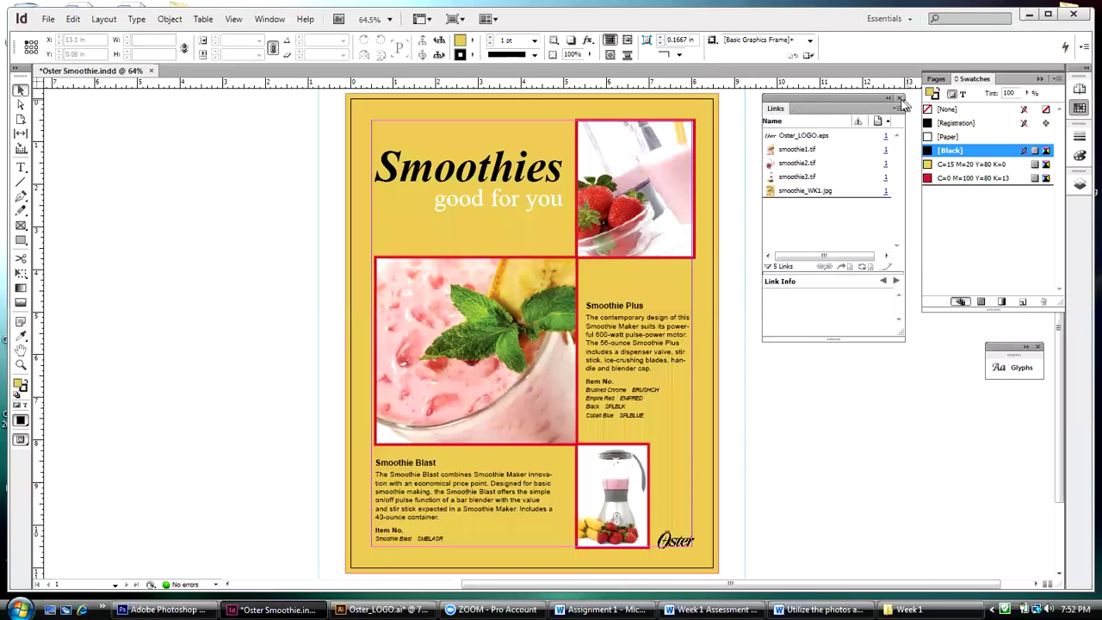
left_click(899, 98)
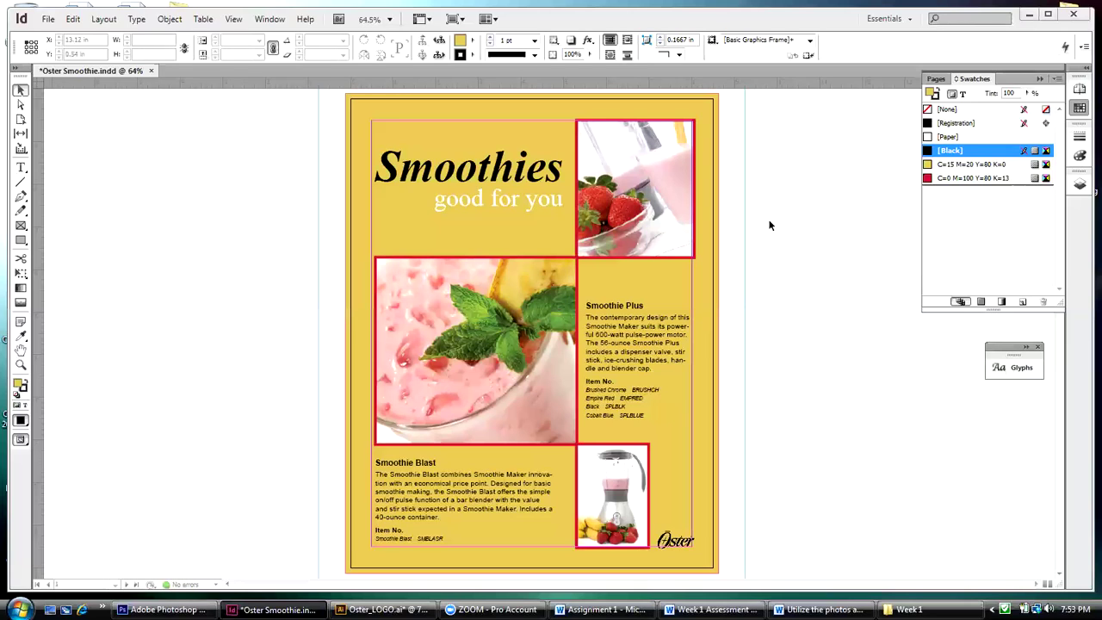
Start a new document from the default preset and keep its intent as Print after looking at the intent options
left_click(50, 20)
mouse_move(60, 35)
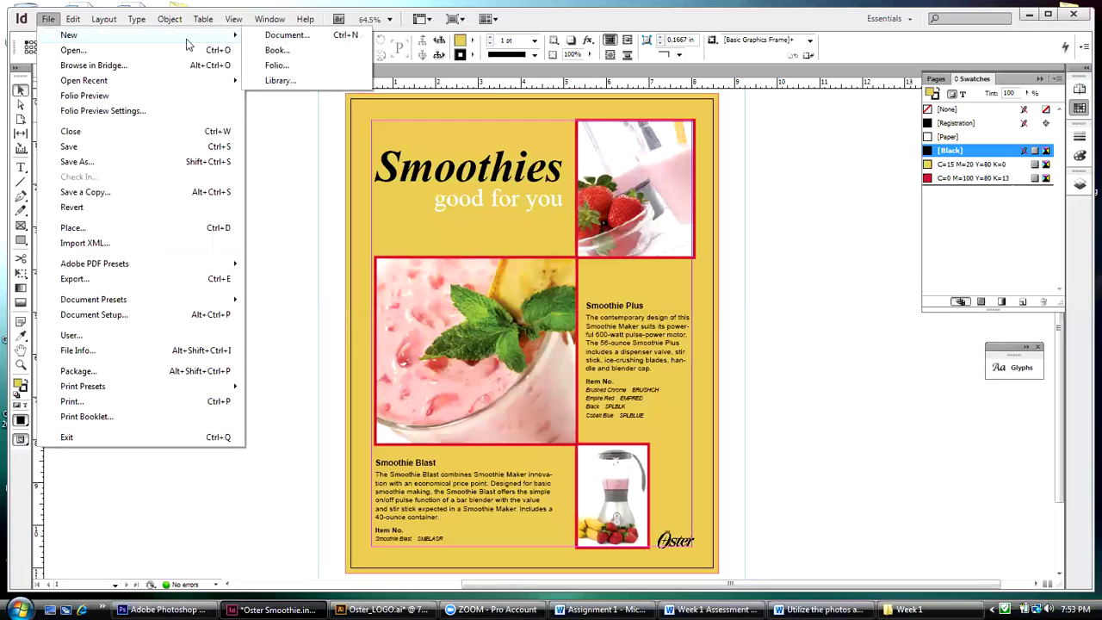
left_click(303, 38)
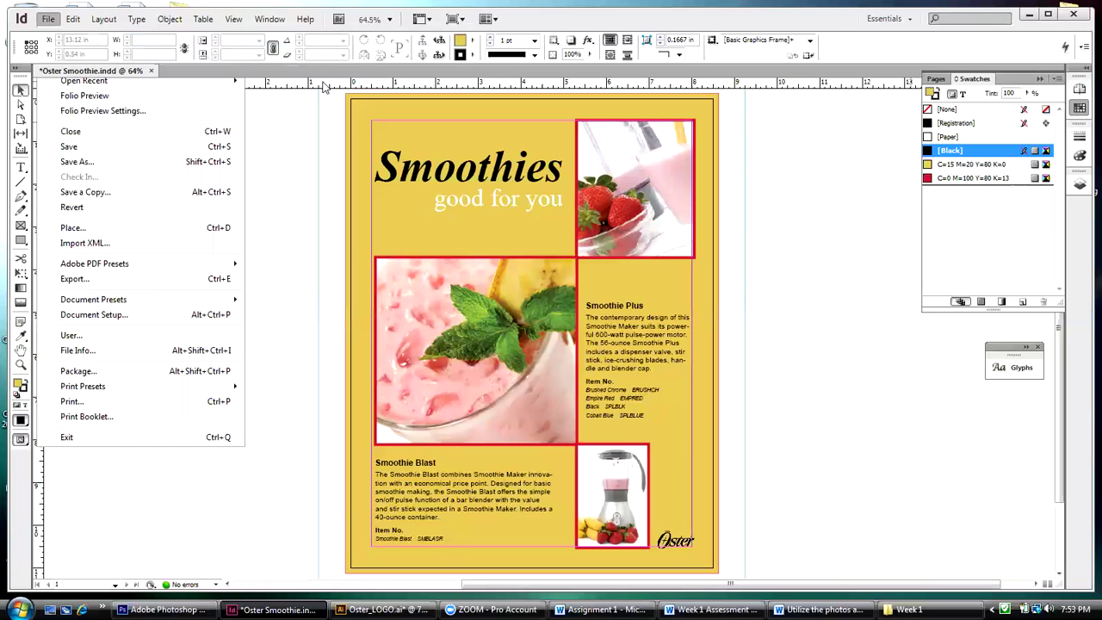
left_click_drag(439, 175, 212, 163)
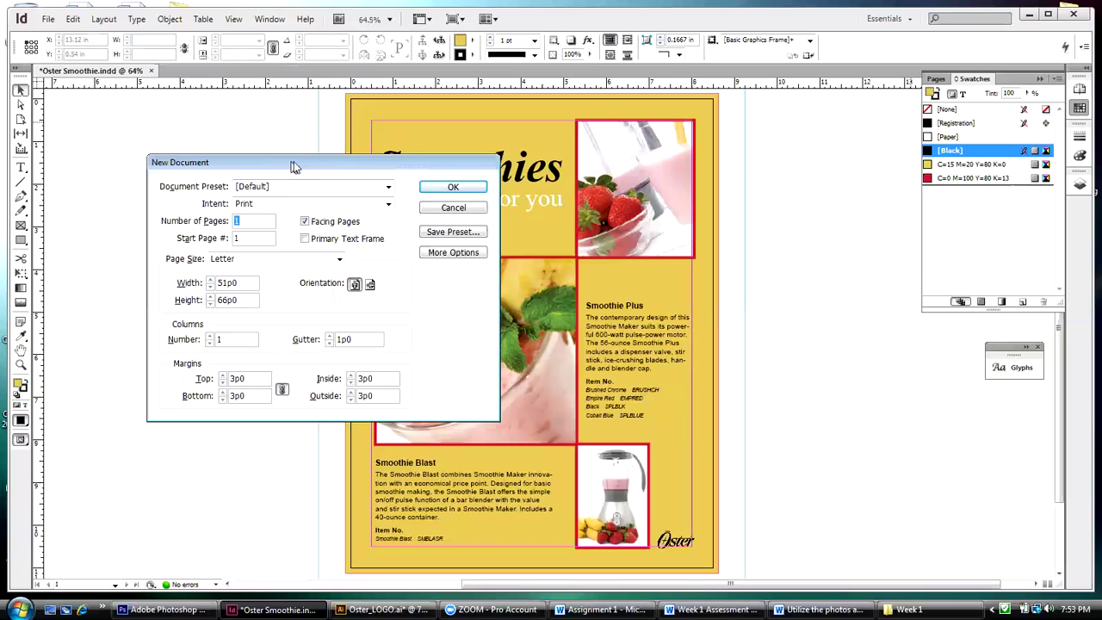
left_click_drag(293, 166, 574, 173)
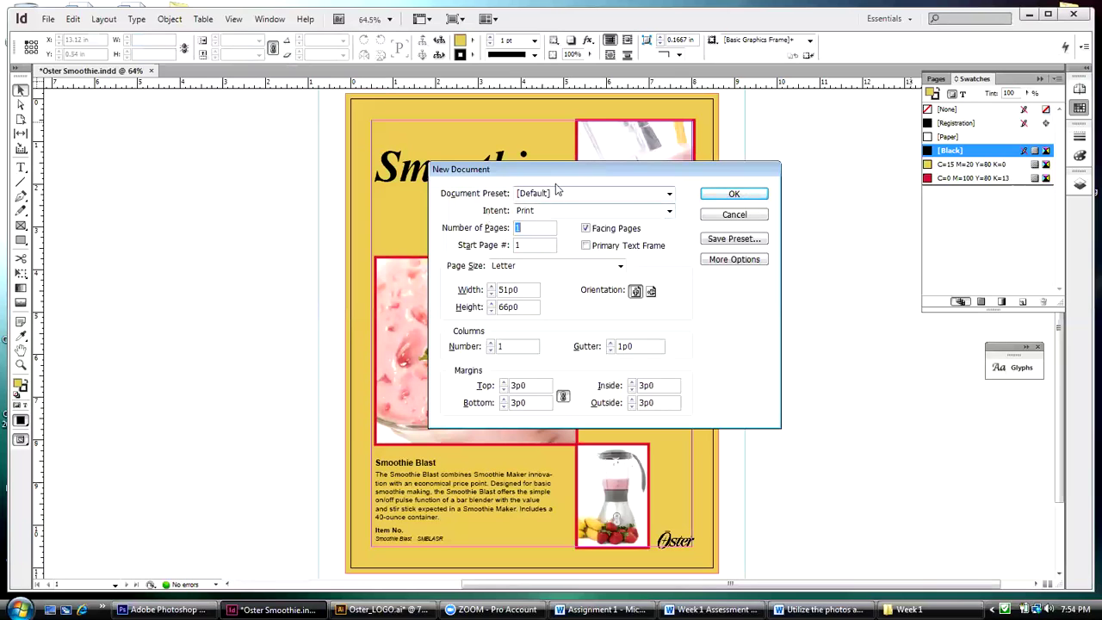
left_click_drag(558, 174, 558, 163)
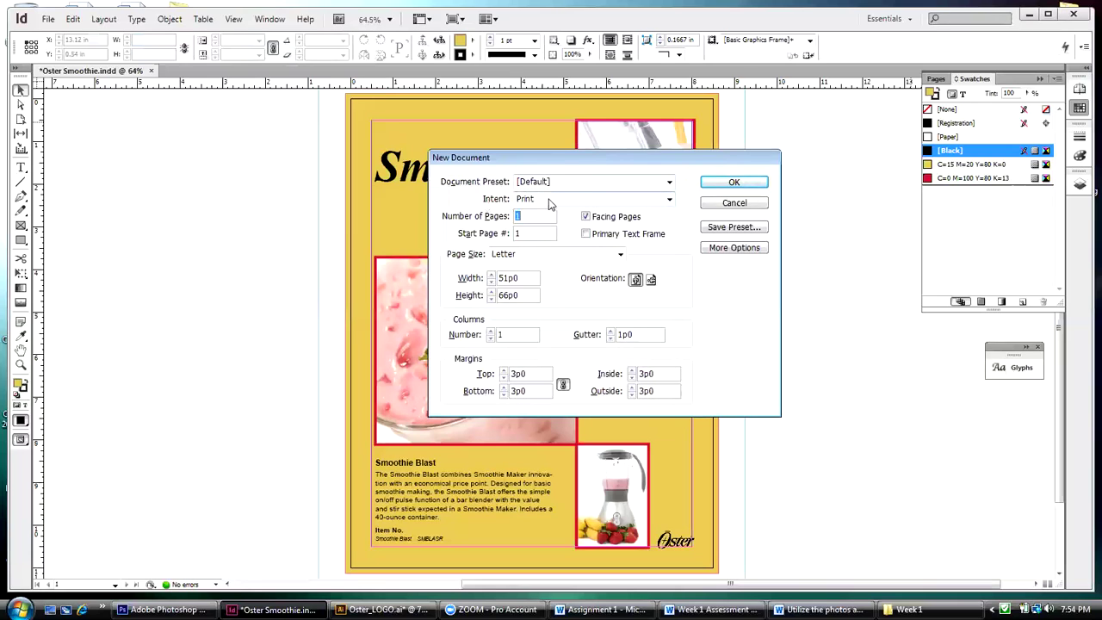
left_click(669, 201)
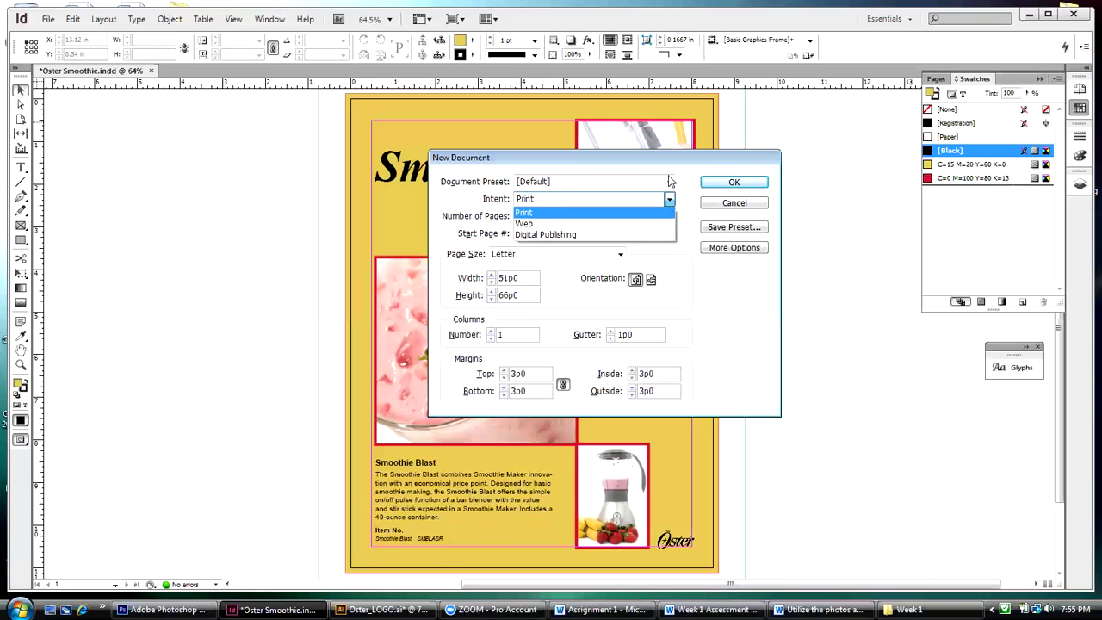
left_click(670, 162)
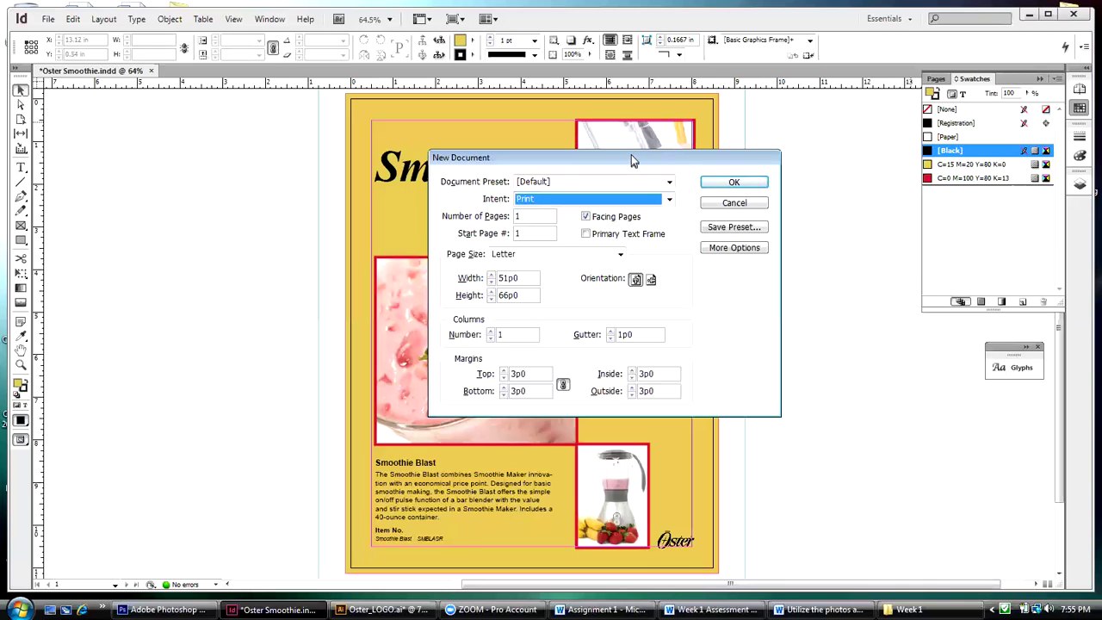
left_click_drag(631, 154, 618, 130)
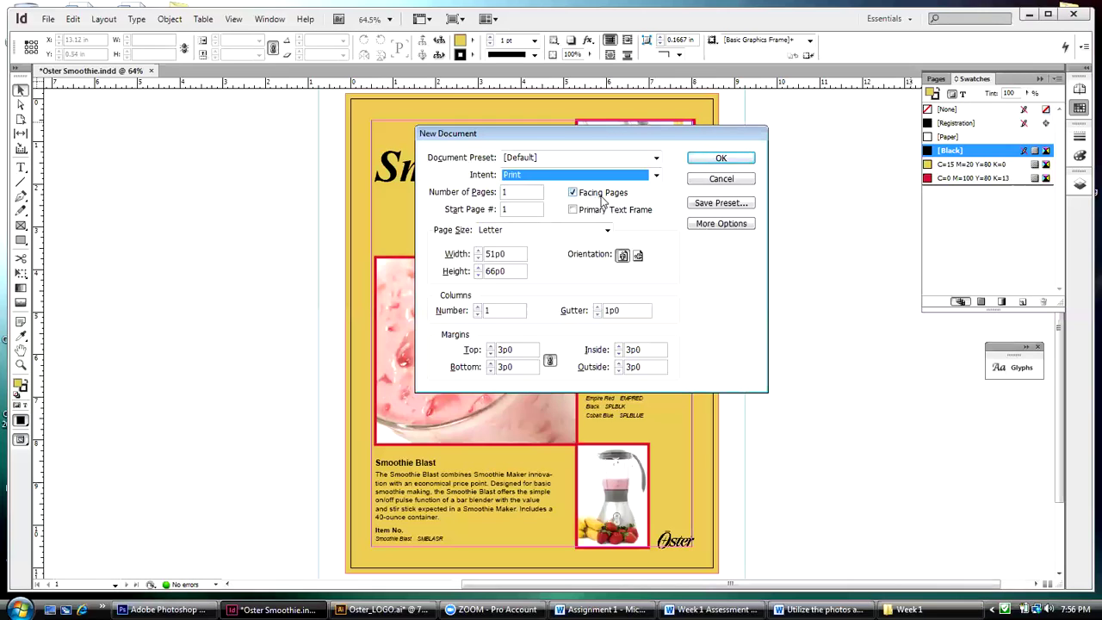
Turn off Facing Pages for the new document and set its top margin to .5in
left_click(573, 193)
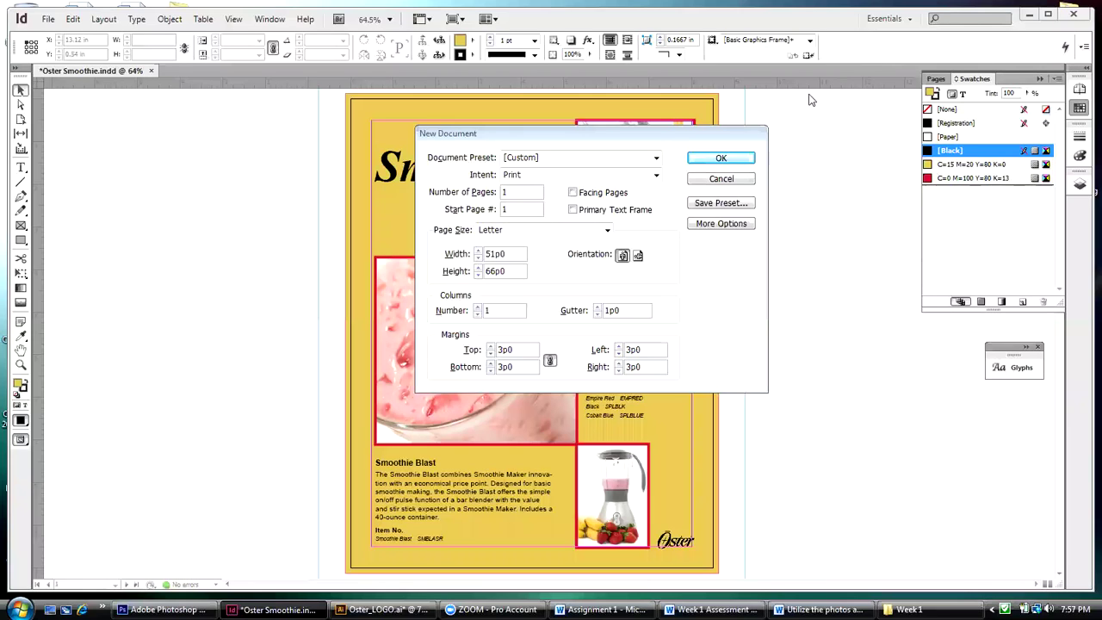
left_click(742, 135)
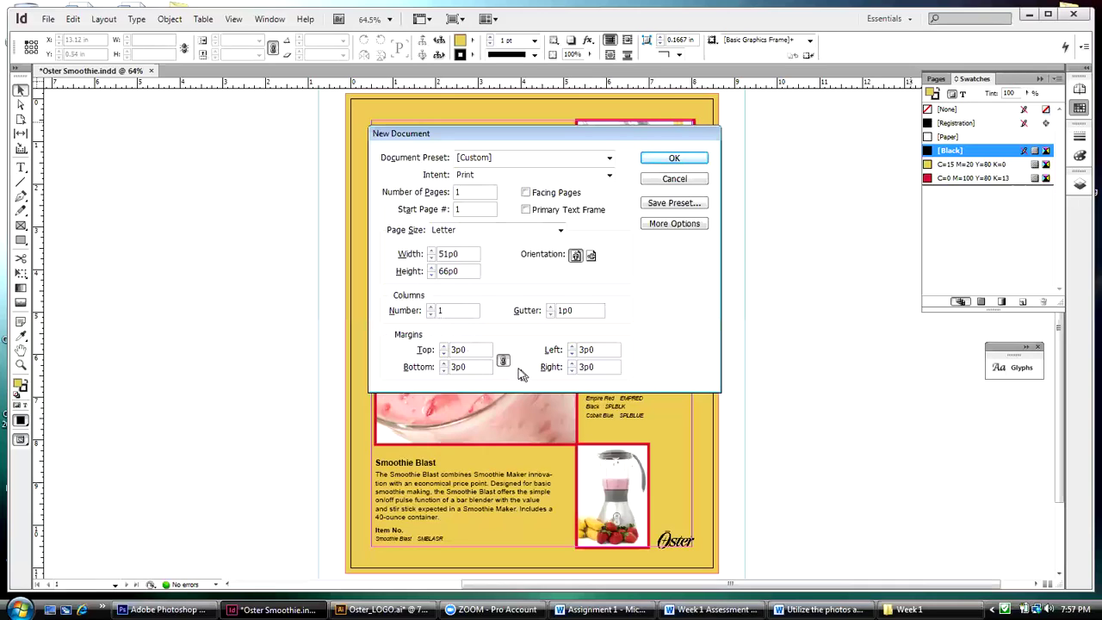
left_click_drag(468, 350, 452, 350)
type(".5in")
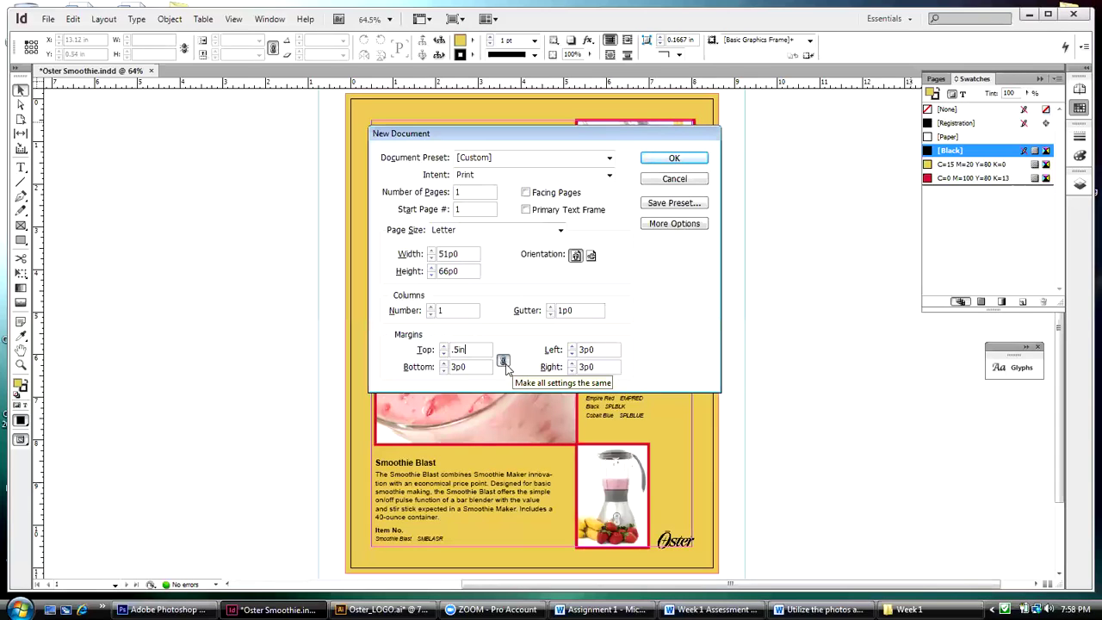
Make all four margins of the new document share the same .5in value
left_click(504, 361)
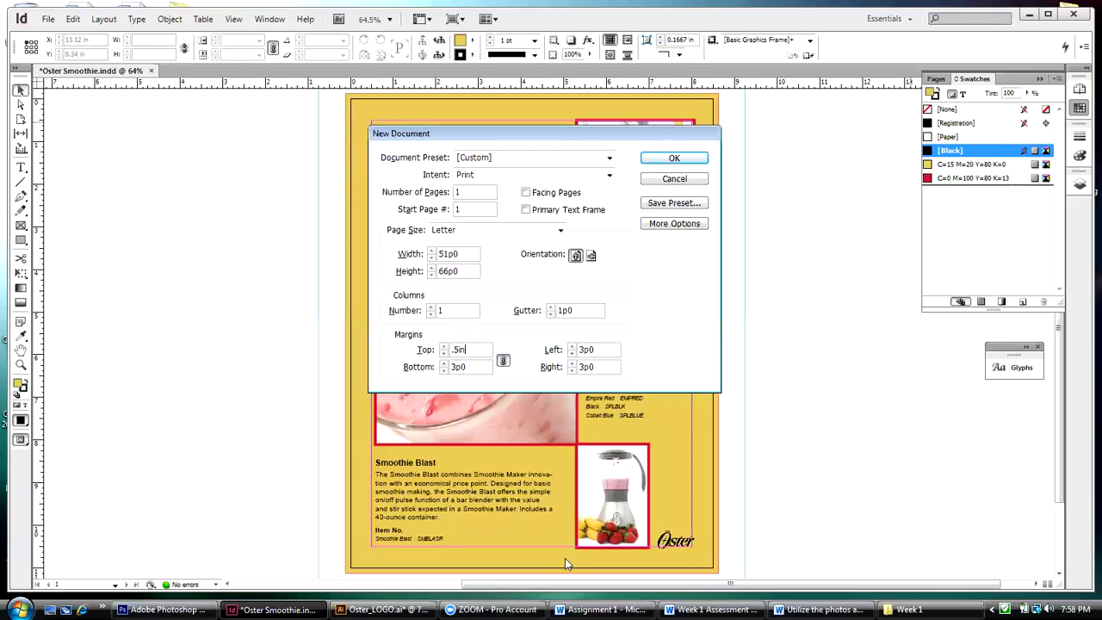
left_click(479, 368)
left_click_drag(498, 130, 507, 107)
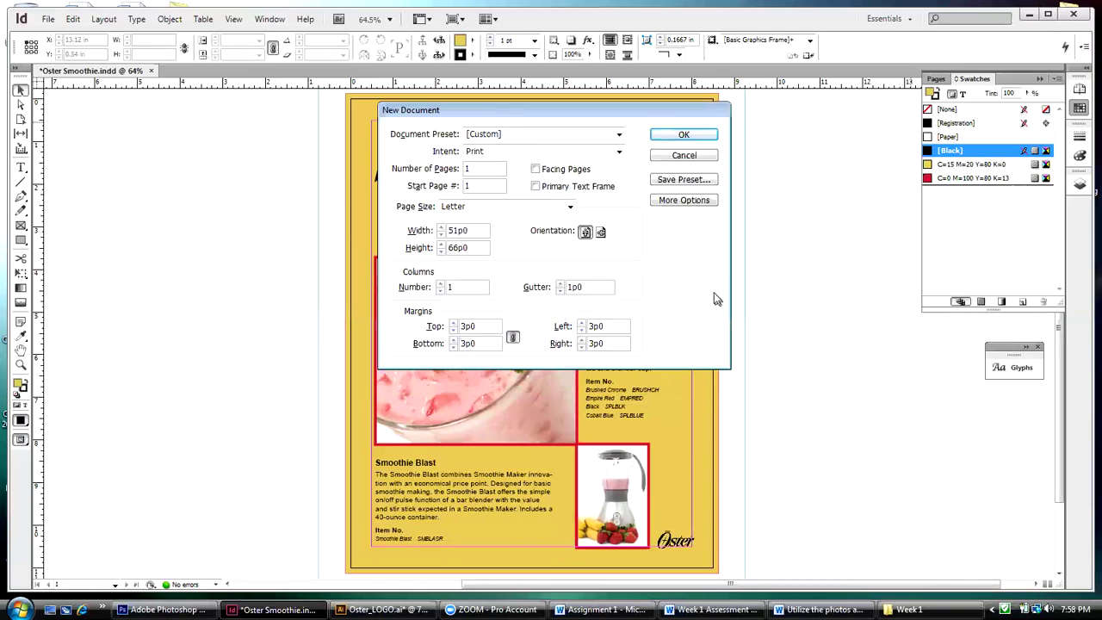
Show the bleed and slug settings for the new document and set the bleed to .125in on all sides
left_click(700, 203)
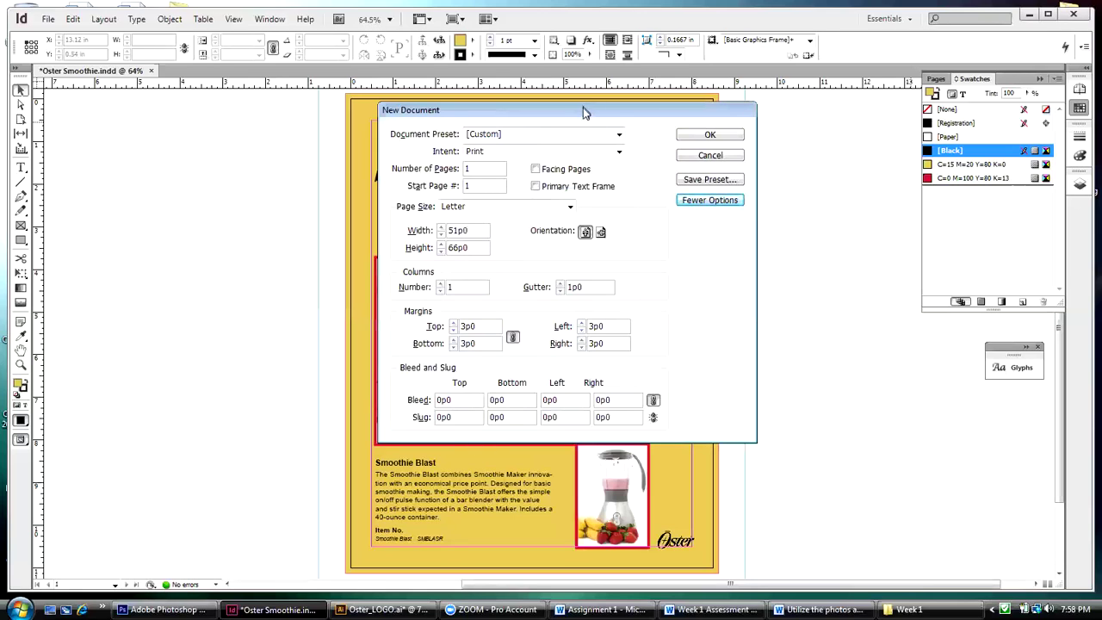
left_click_drag(585, 112, 590, 113)
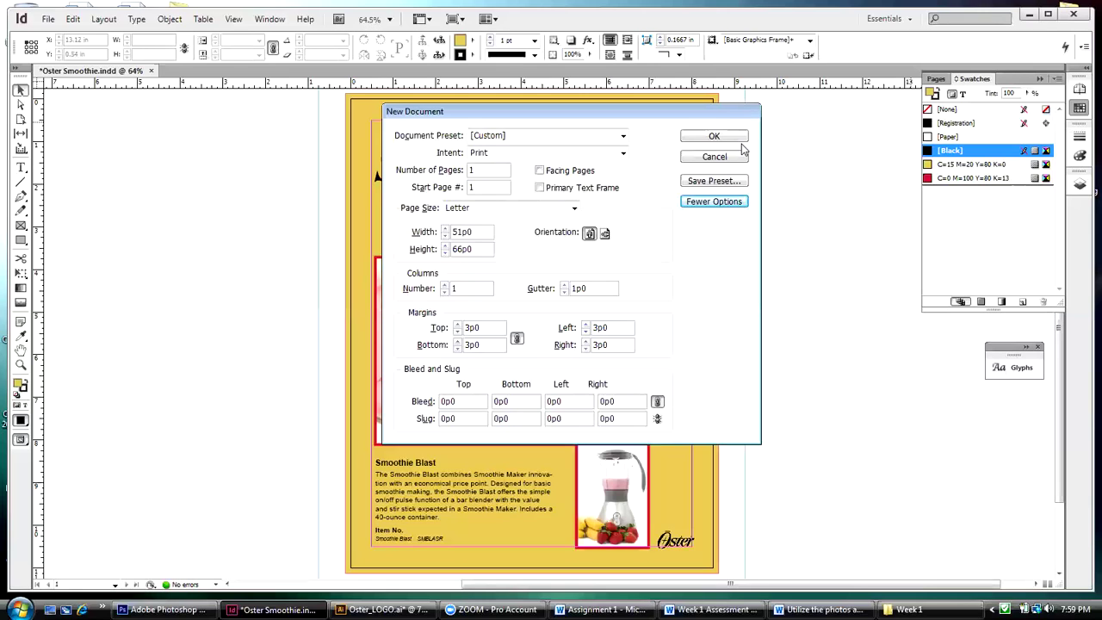
left_click_drag(677, 119, 909, 190)
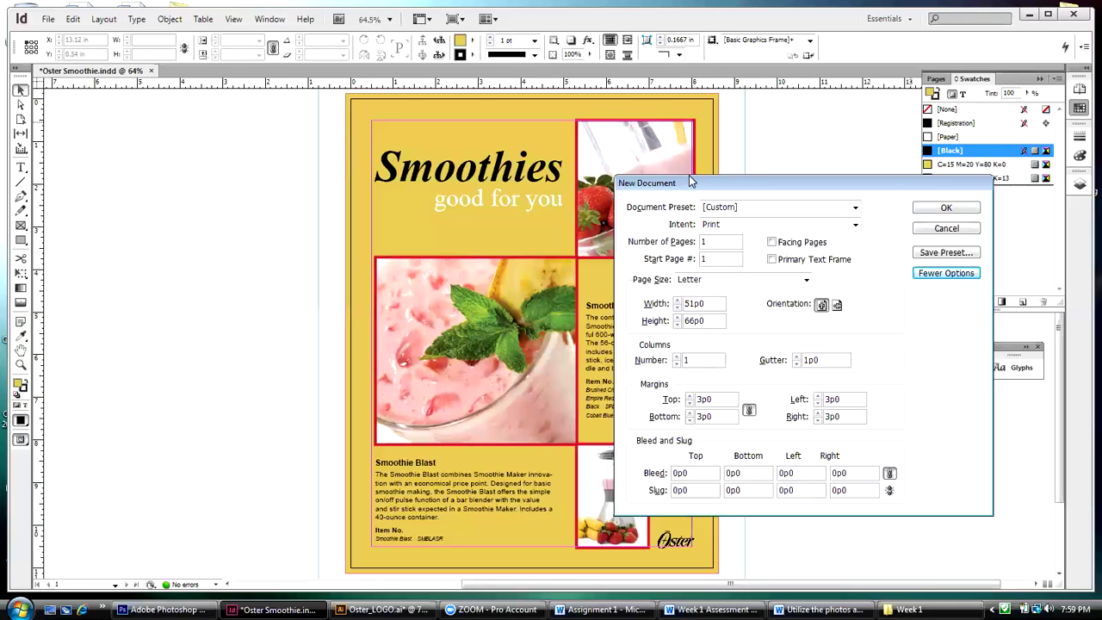
left_click_drag(697, 180, 527, 139)
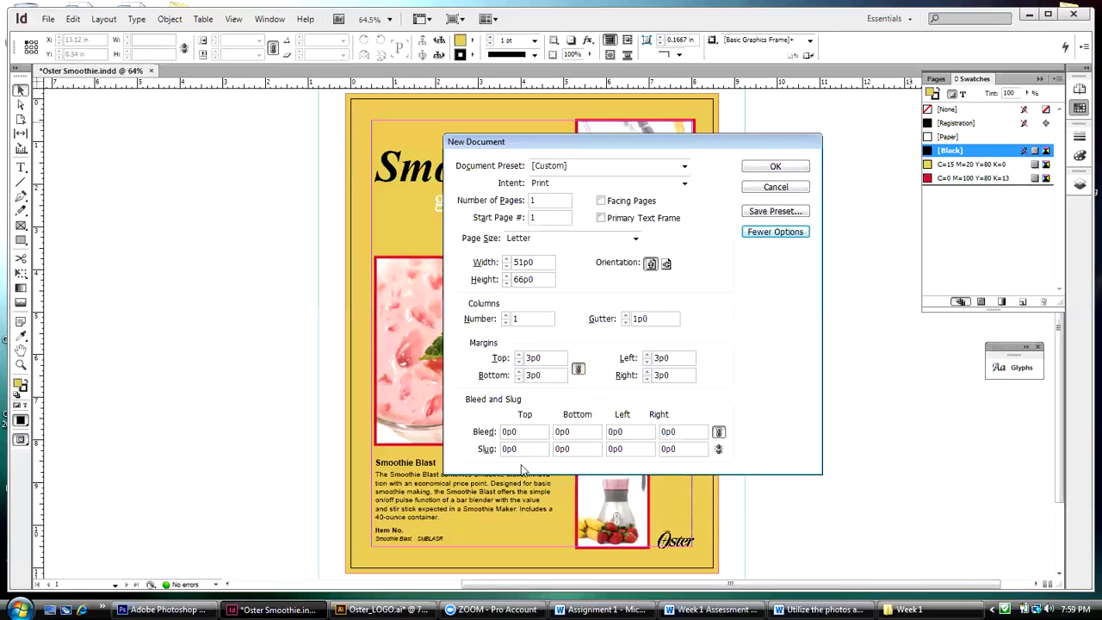
left_click_drag(521, 432, 498, 436)
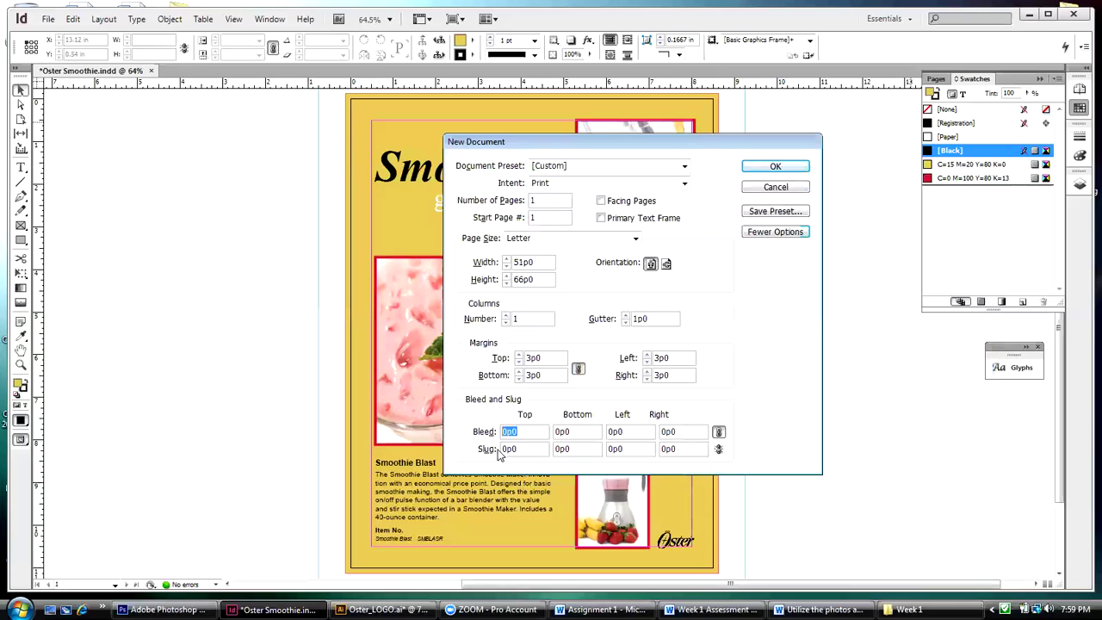
type(".")
type("125")
type("m")
left_click(580, 436)
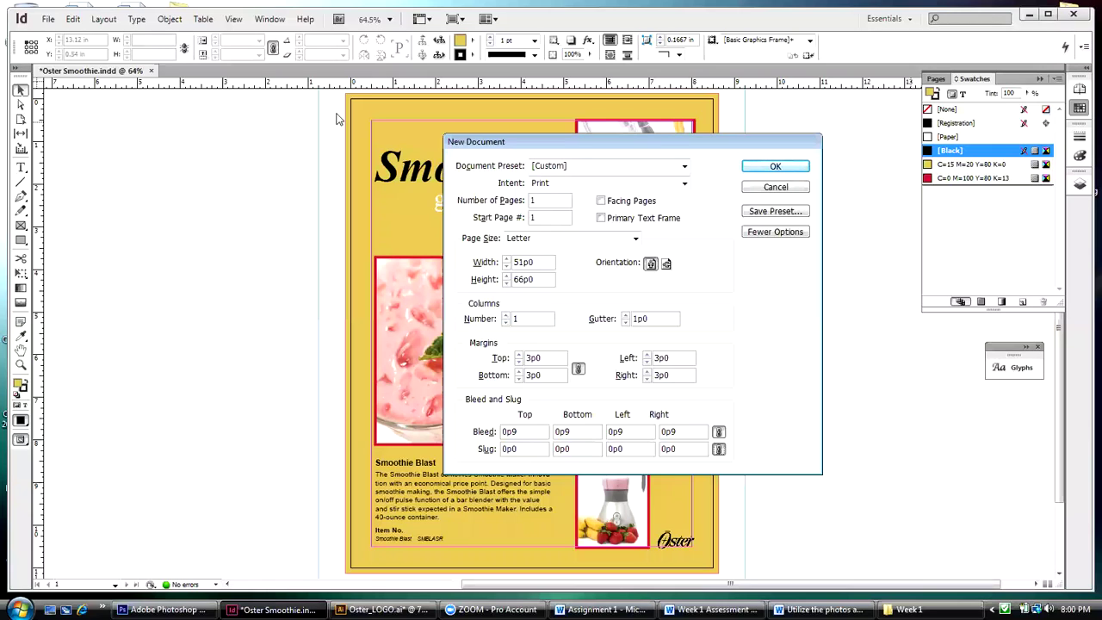
Set the new document's slug to 1in on all sides
double_click(502, 448)
type("1in")
left_click(588, 450)
left_click_drag(726, 146, 657, 151)
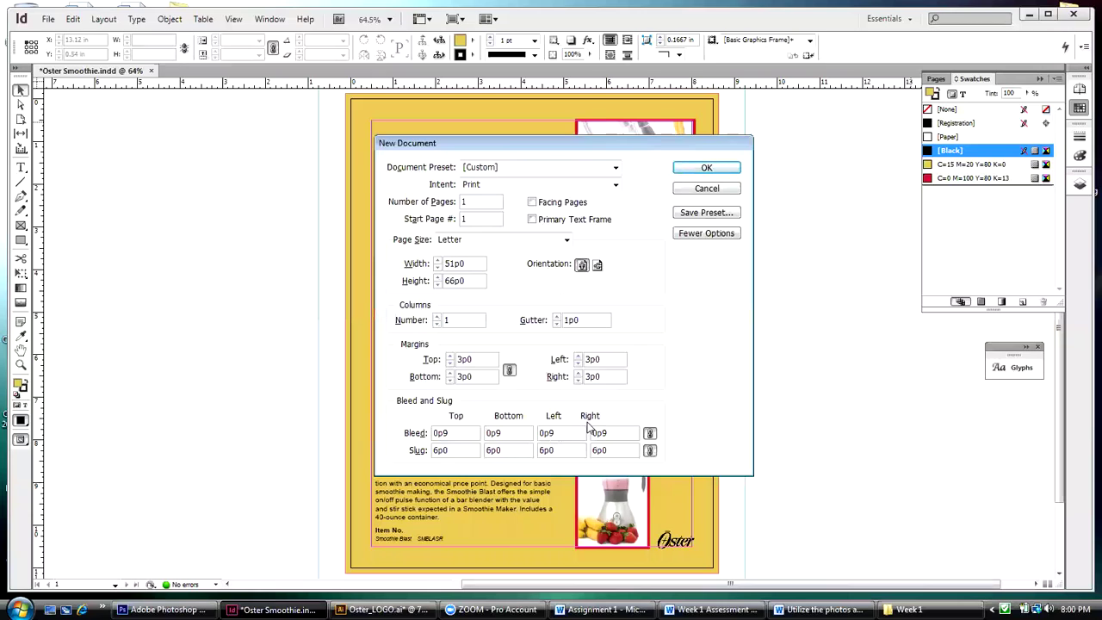
Save these document settings as a preset named with the author's first name
left_click(691, 221)
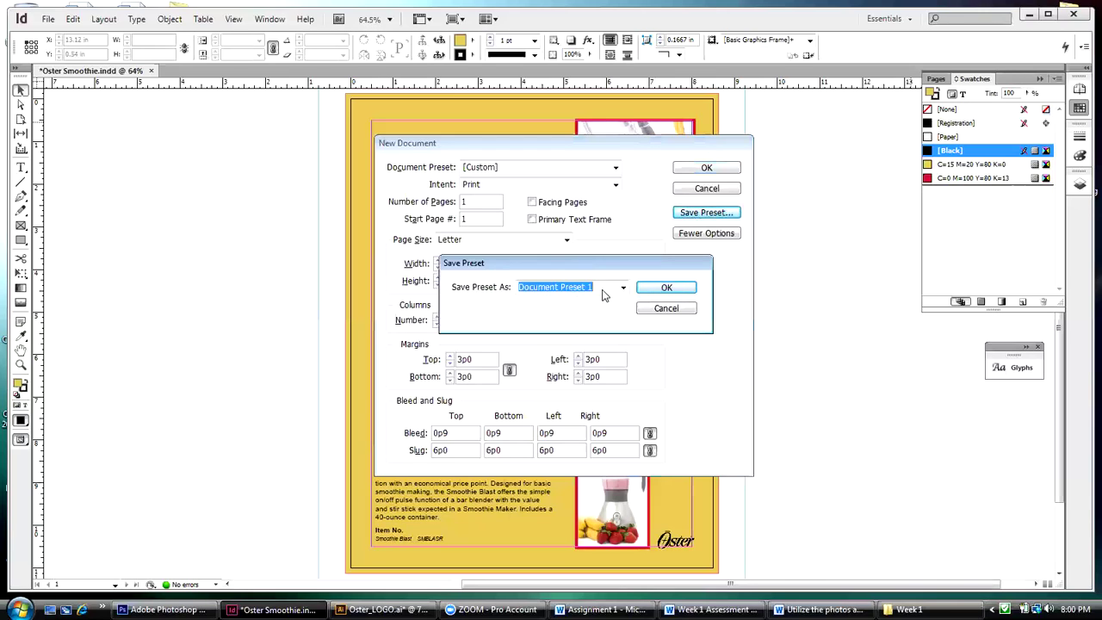
type("Bill")
left_click(666, 288)
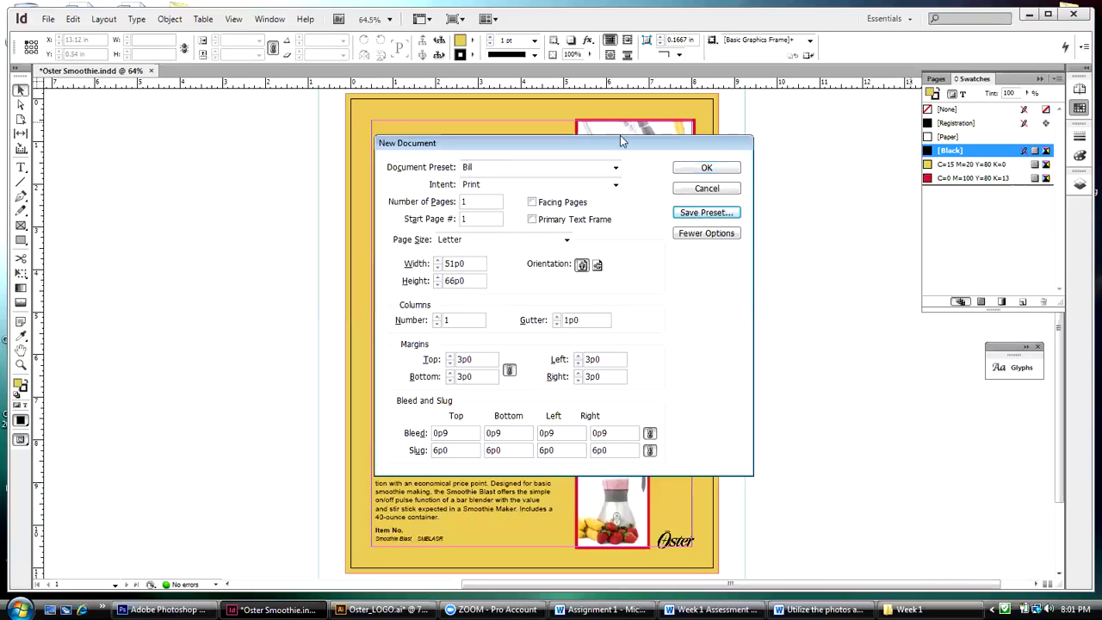
Compare the settings of the [Default] preset with the newly saved preset, ending with the saved one selected
left_click(615, 168)
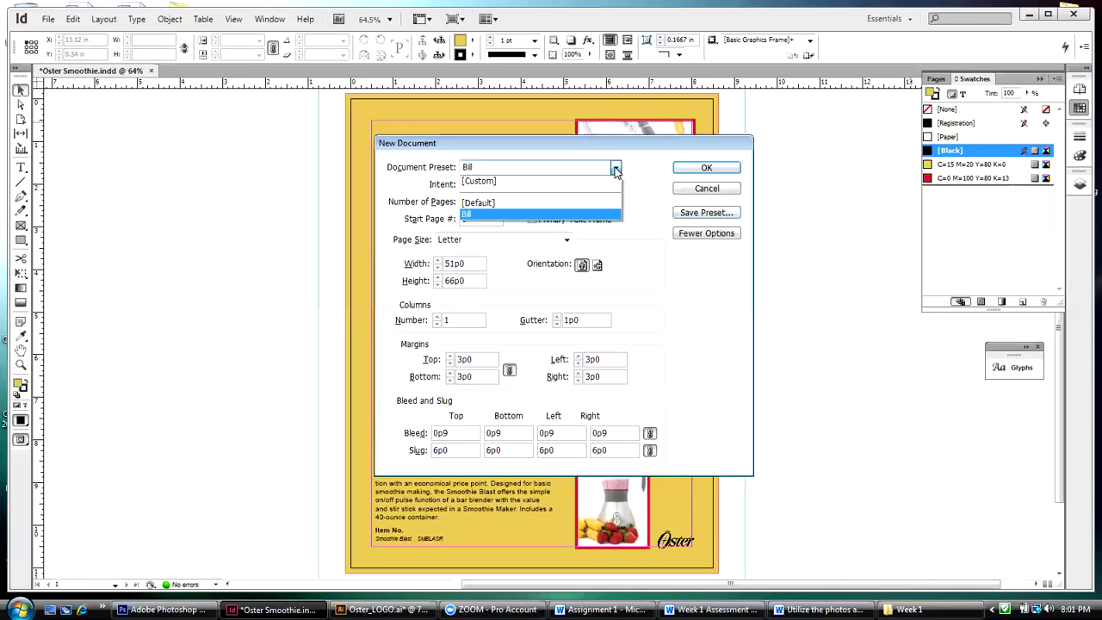
left_click(487, 203)
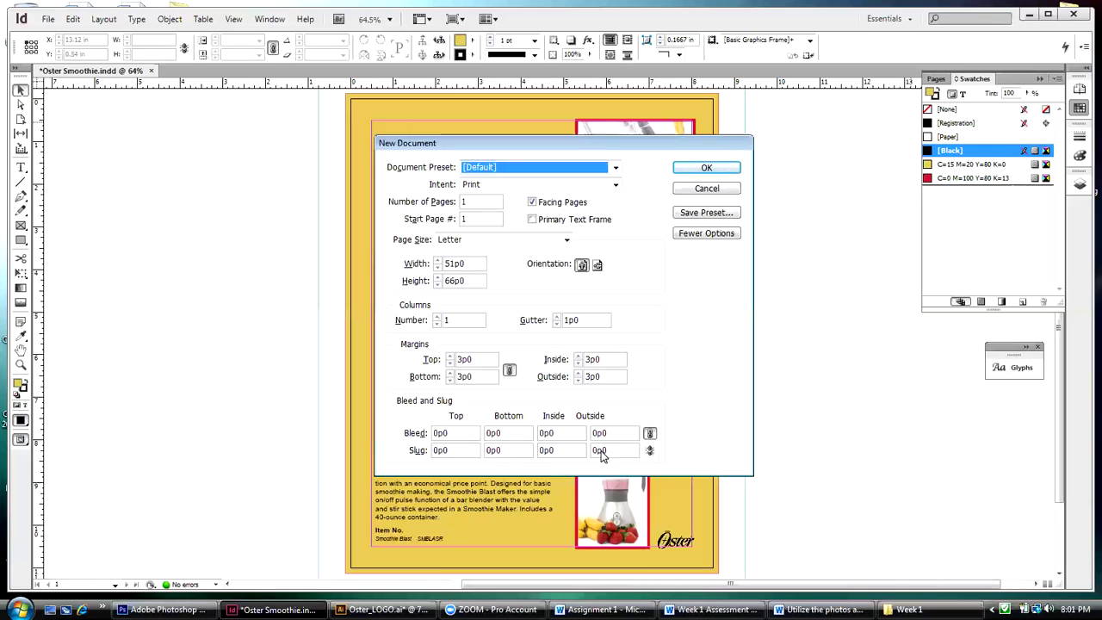
left_click(614, 169)
left_click(463, 217)
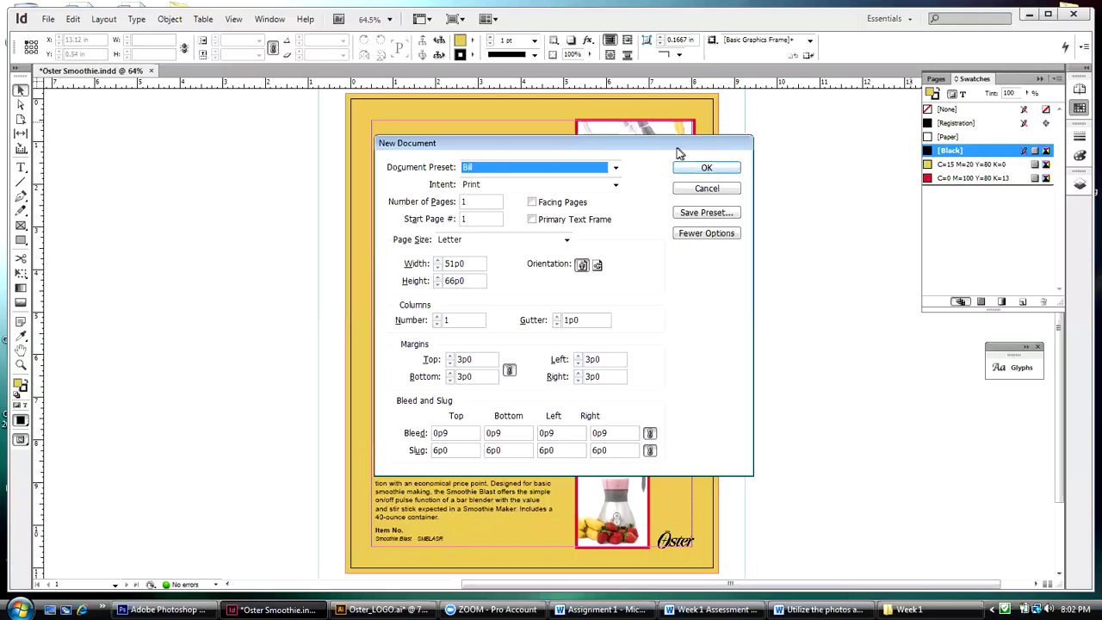
Create the new document from the saved preset and show the whole page with its slug area
left_click_drag(677, 148, 501, 145)
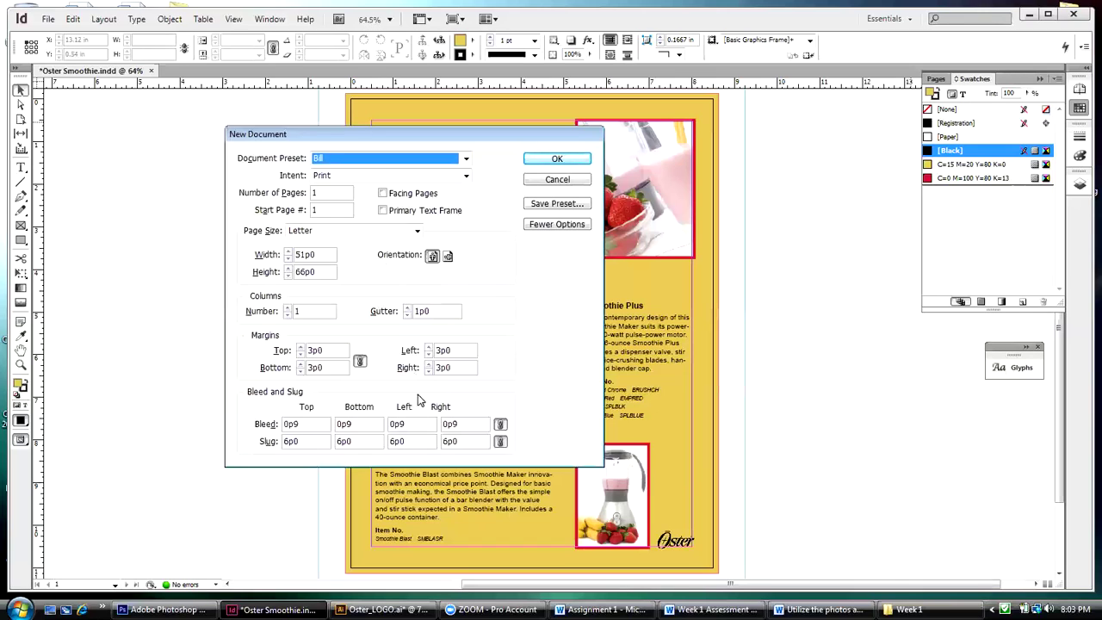
left_click(544, 163)
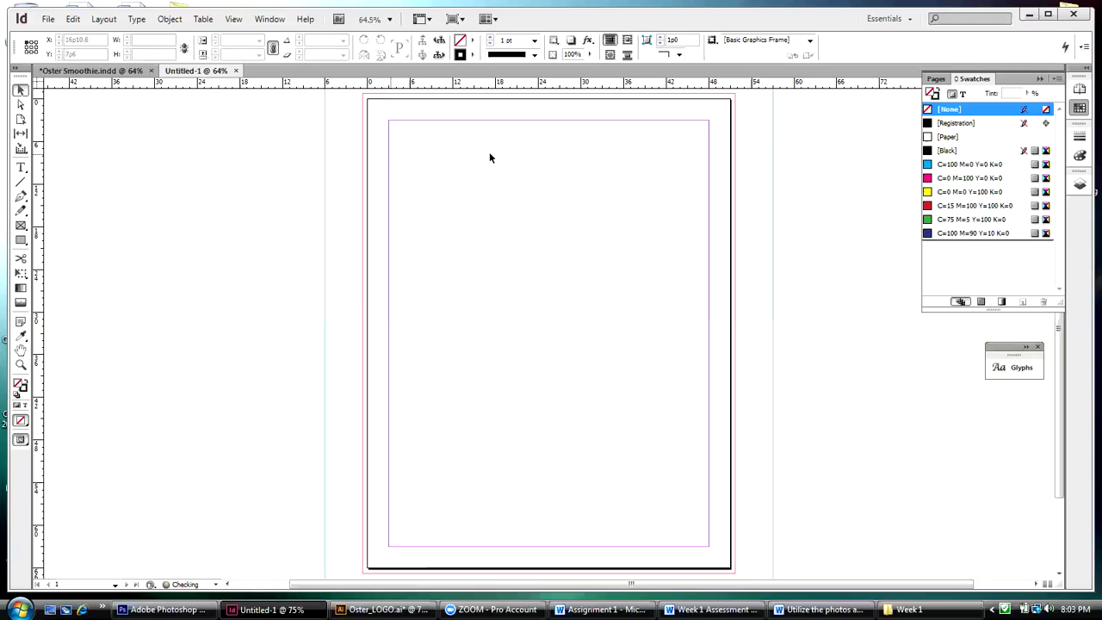
left_click(233, 18)
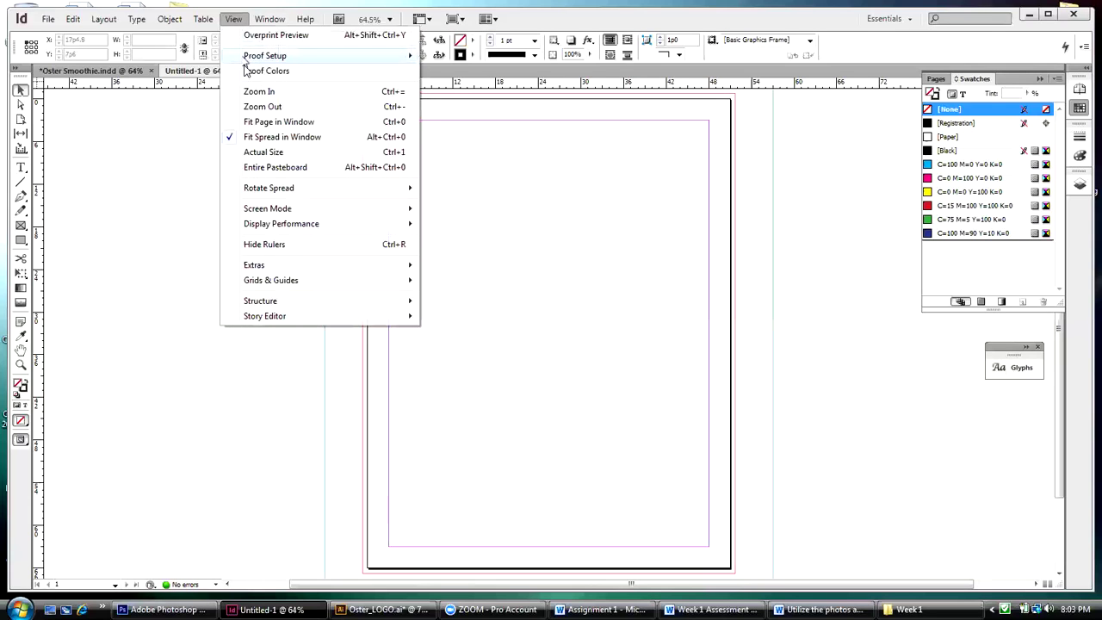
left_click(258, 106)
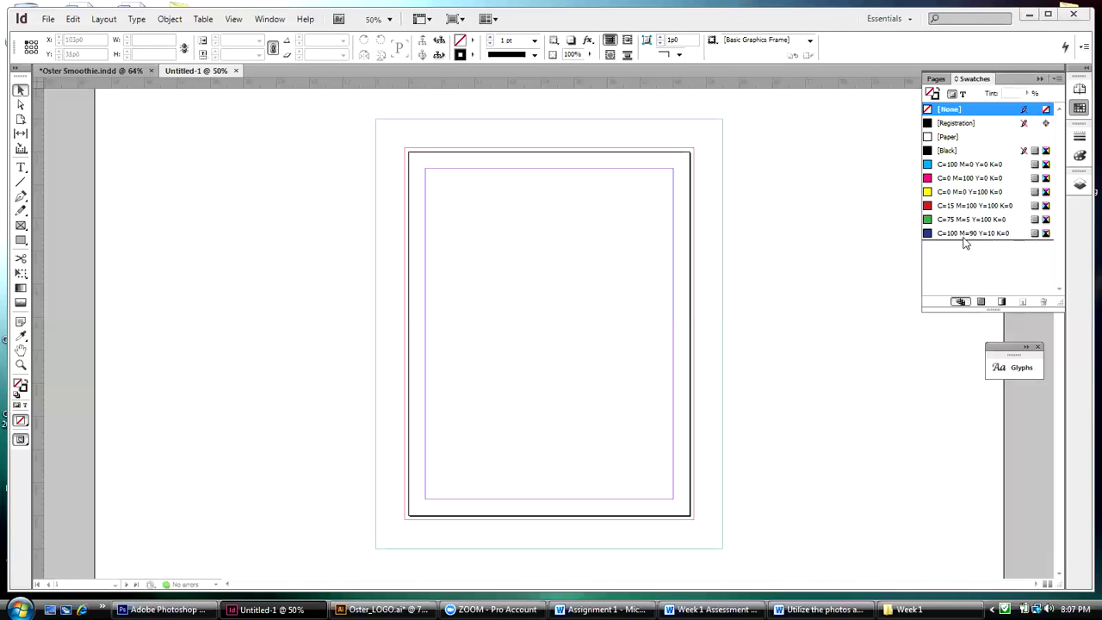
Detach the Swatches panel from the Pages panel group and float it beside the page
left_click(936, 79)
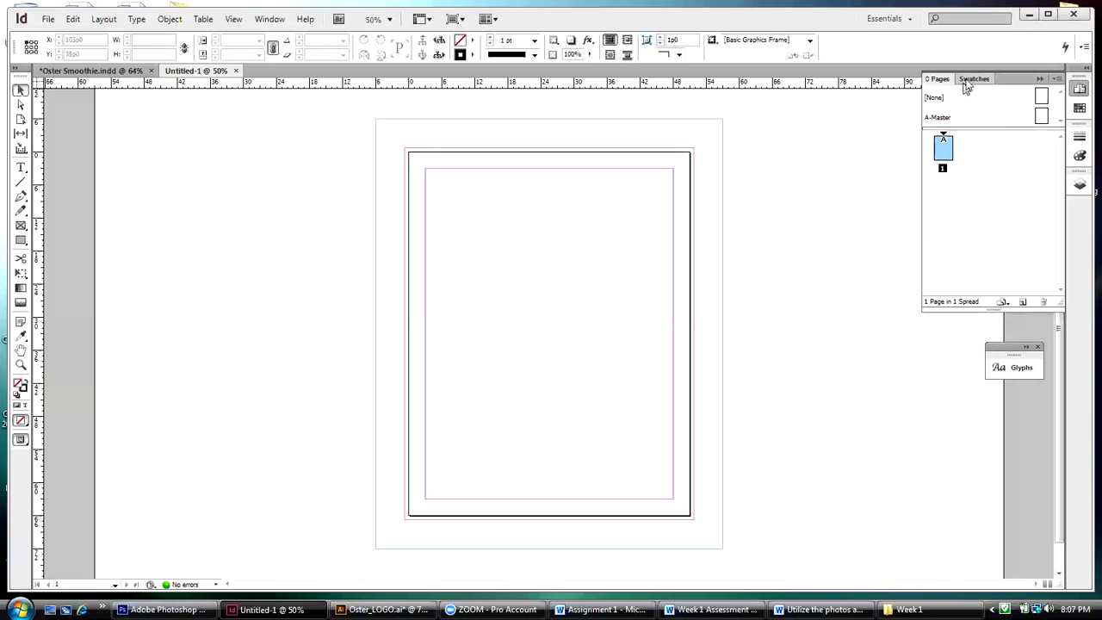
left_click(968, 80)
left_click_drag(968, 80, 331, 196)
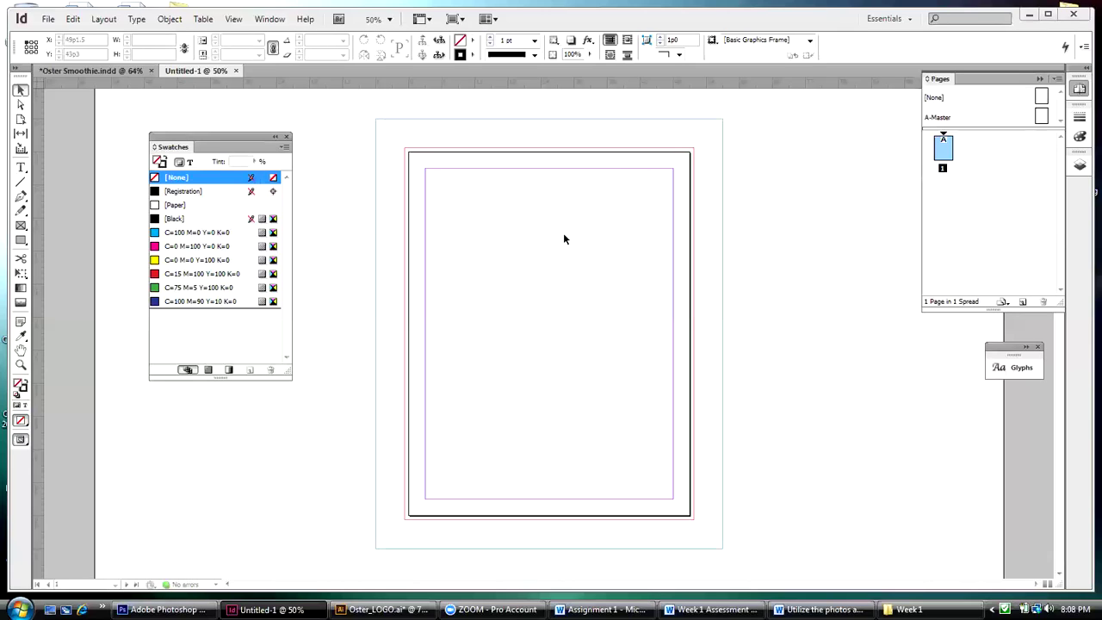
Delete the six default color swatches from C=100 M=0 Y=0 K=0 through C=100 M=90 Y=10 K=0
left_click(203, 234)
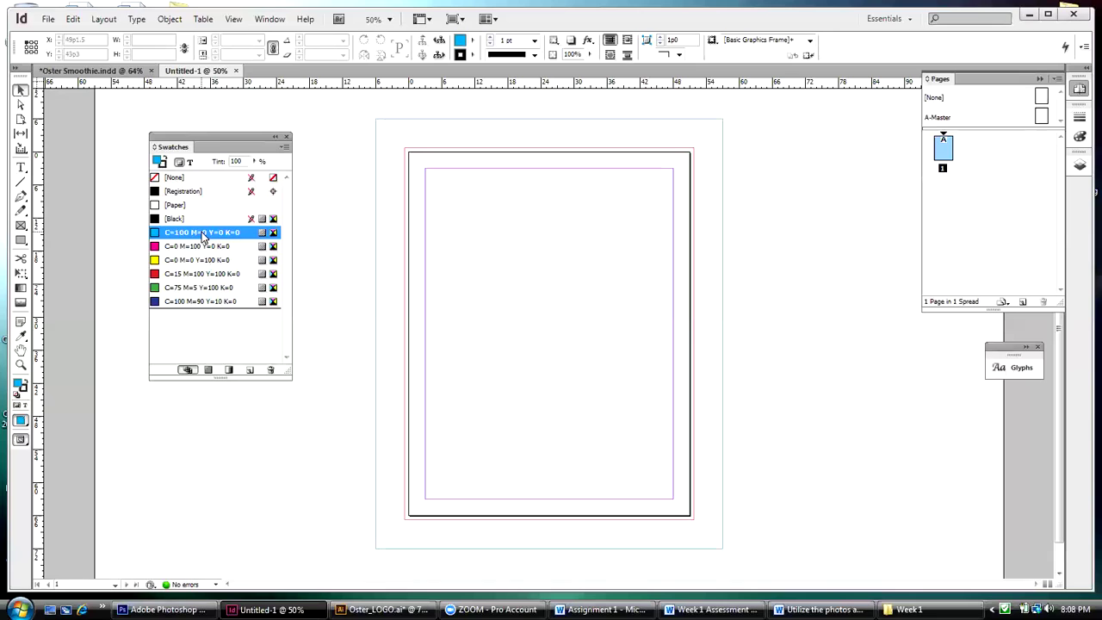
left_click(199, 302, "shift")
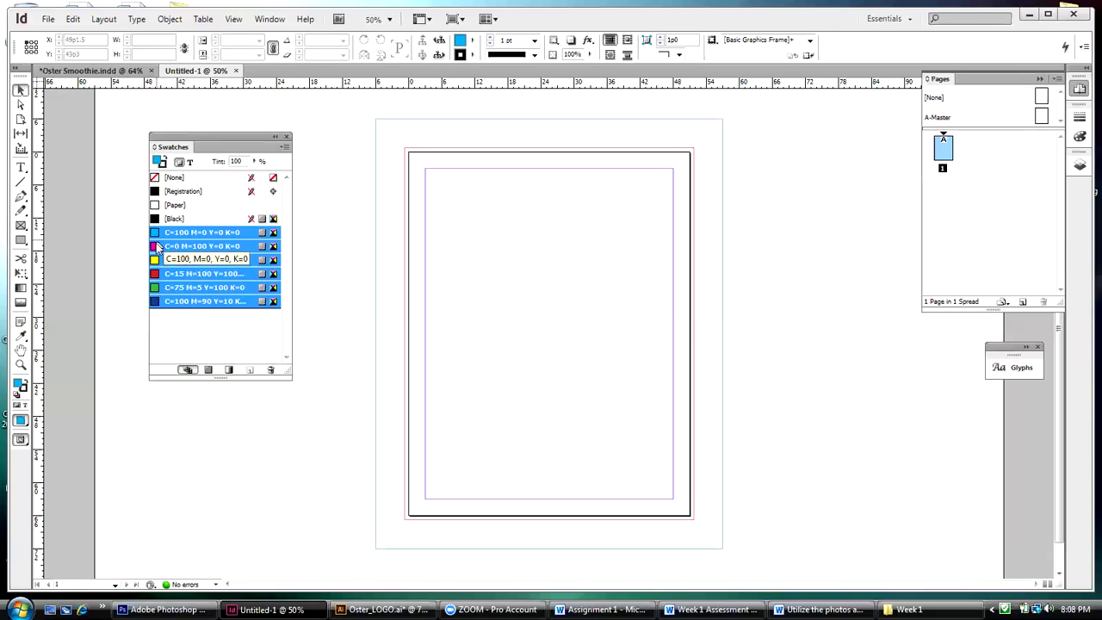
left_click(270, 370)
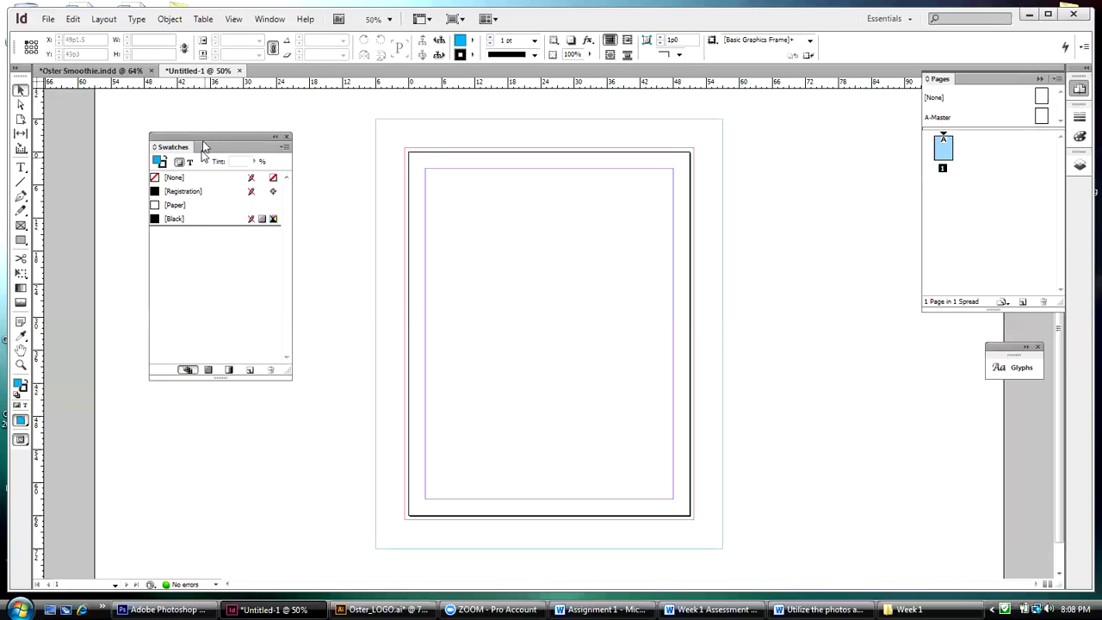
left_click_drag(204, 146, 204, 133)
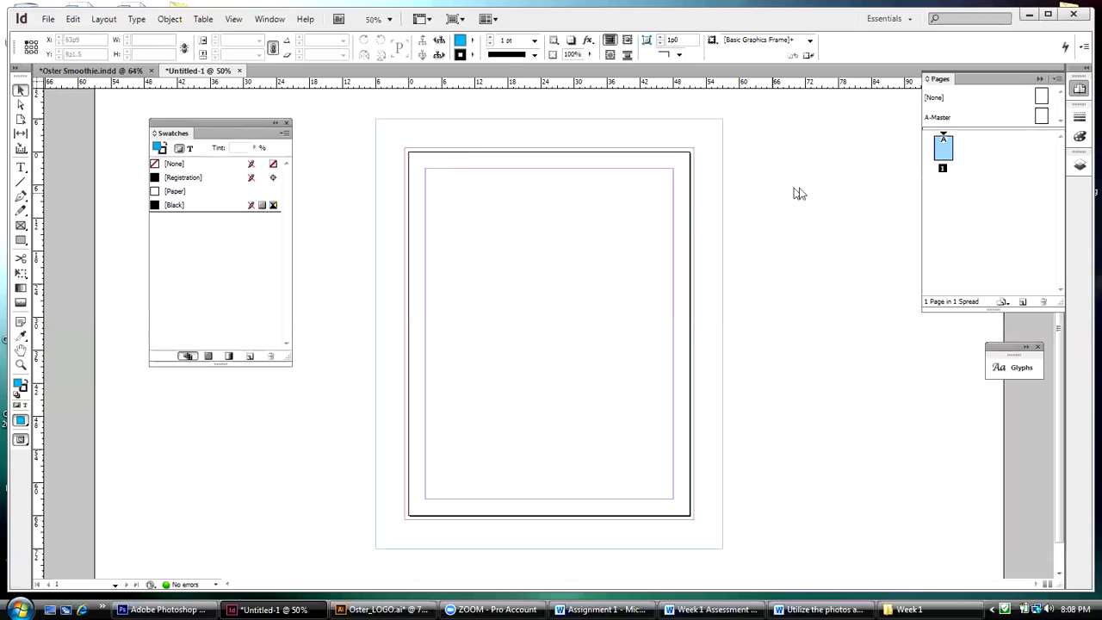
Review the Oster Smoothie layout for reference and return to the new untitled document
key("ctrl+d")
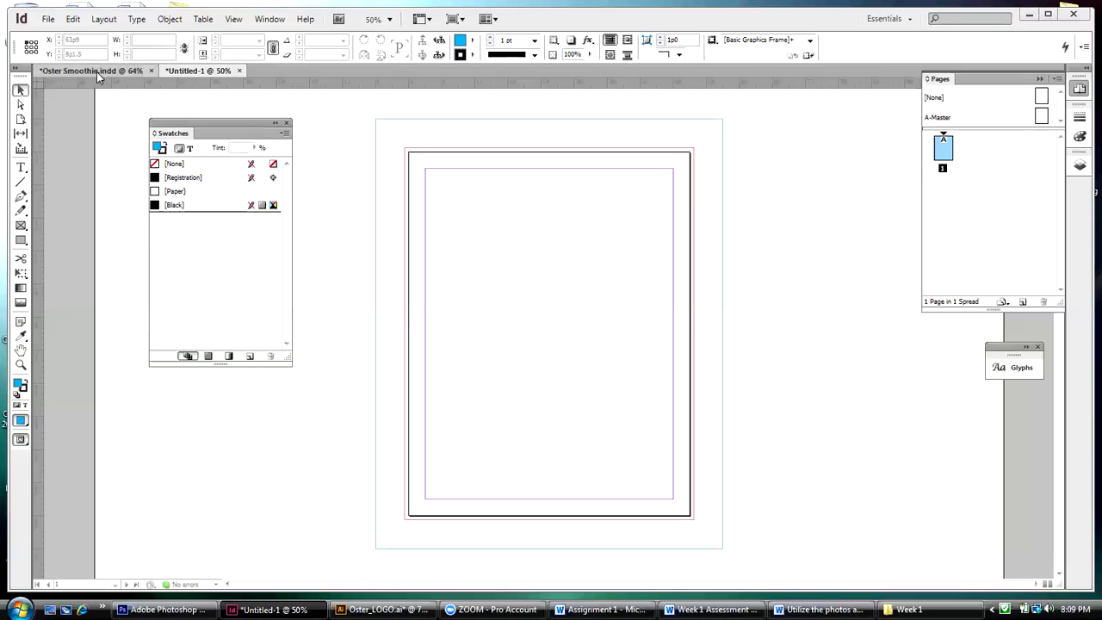
left_click(135, 73)
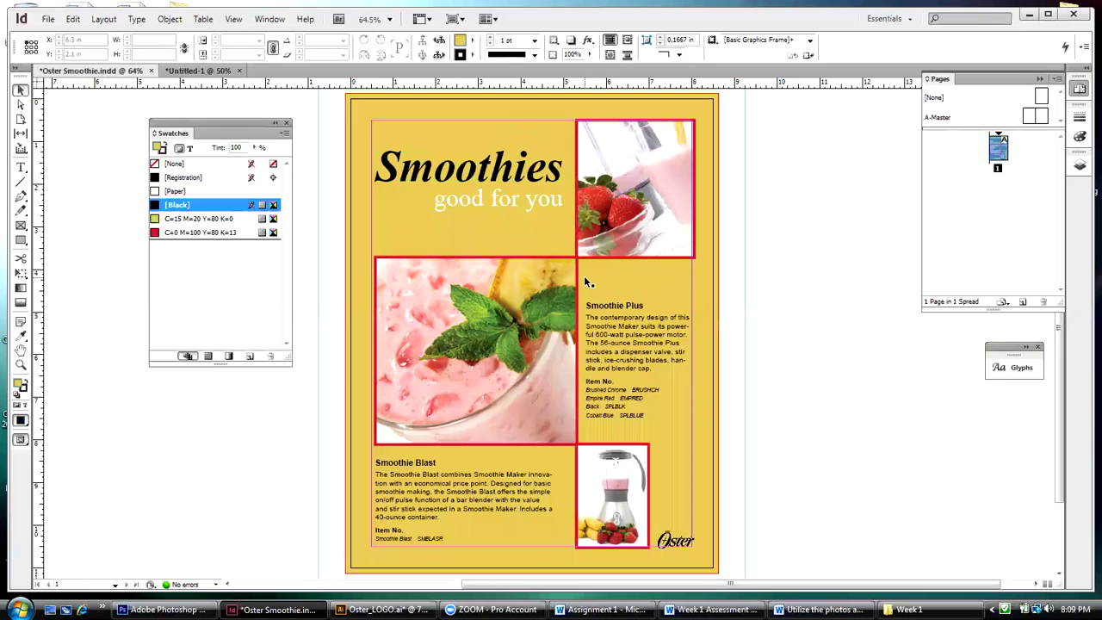
left_click(198, 70)
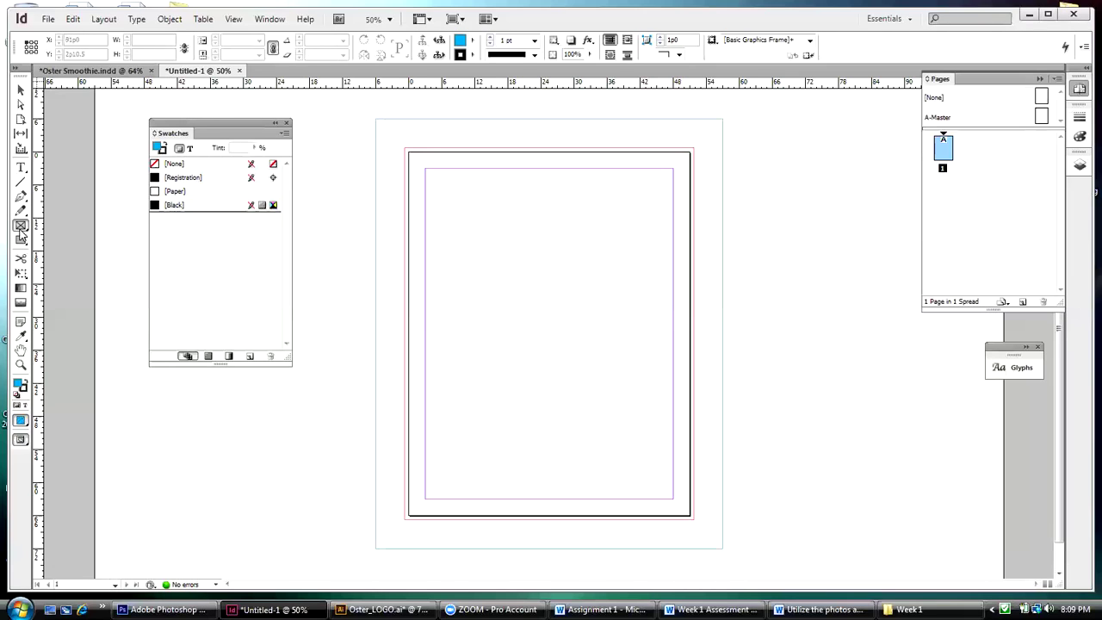
Draw a 51p0 by 66p0 rectangle frame covering the whole page, place smoothie_WK1 in it, and deselect the frame
left_click(20, 228)
left_click_drag(410, 153, 690, 516)
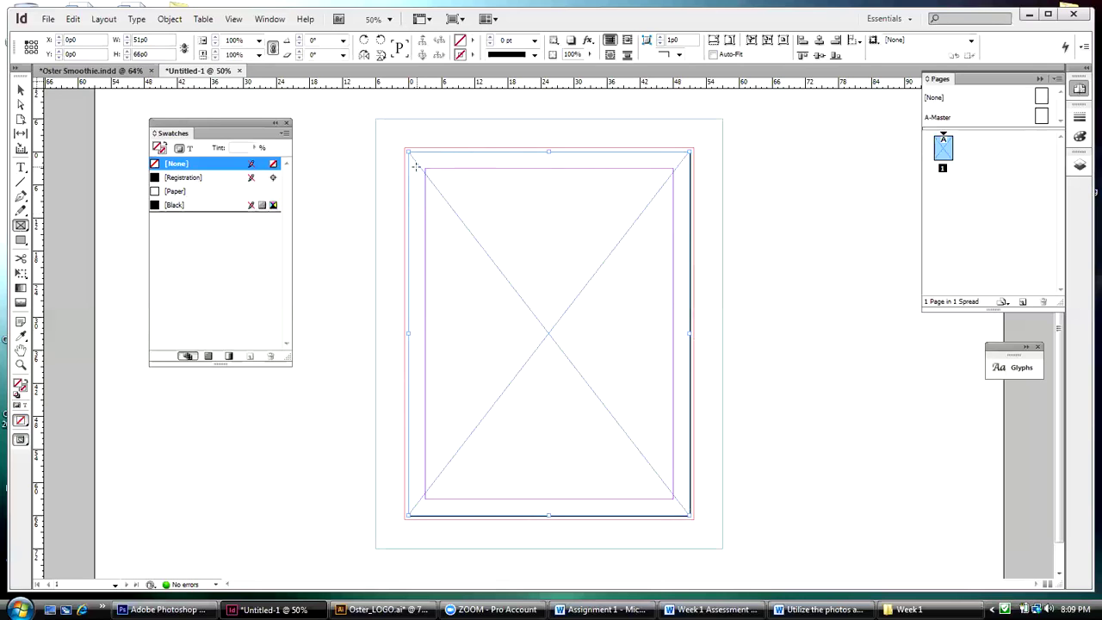
left_click(49, 19)
left_click(69, 227)
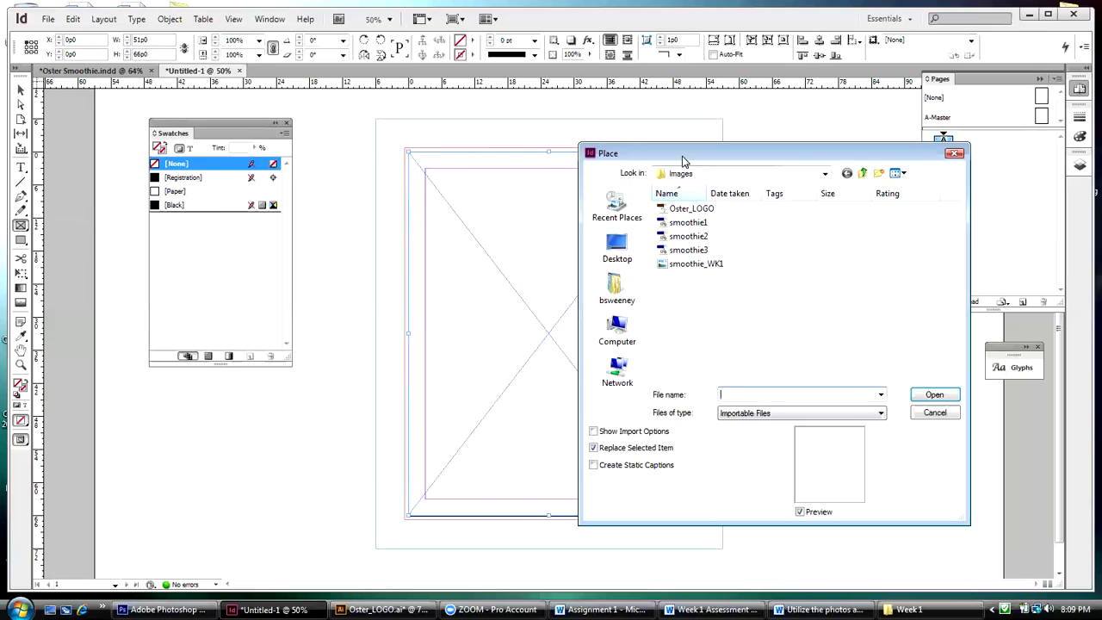
left_click_drag(686, 158, 394, 136)
left_click(396, 243)
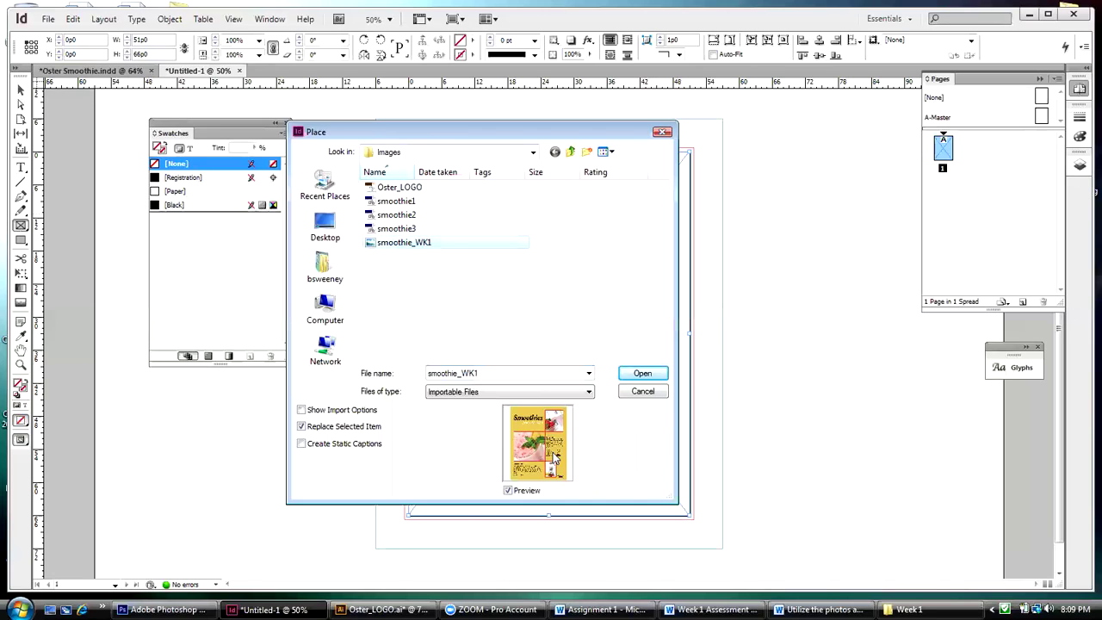
left_click(640, 373)
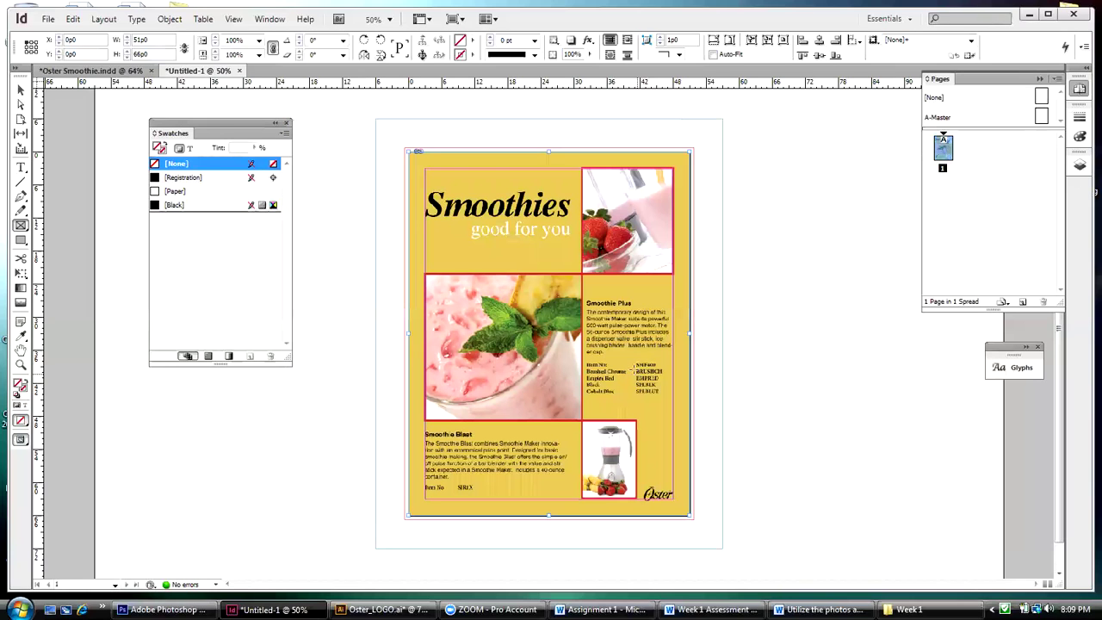
left_click(21, 89)
left_click(332, 110)
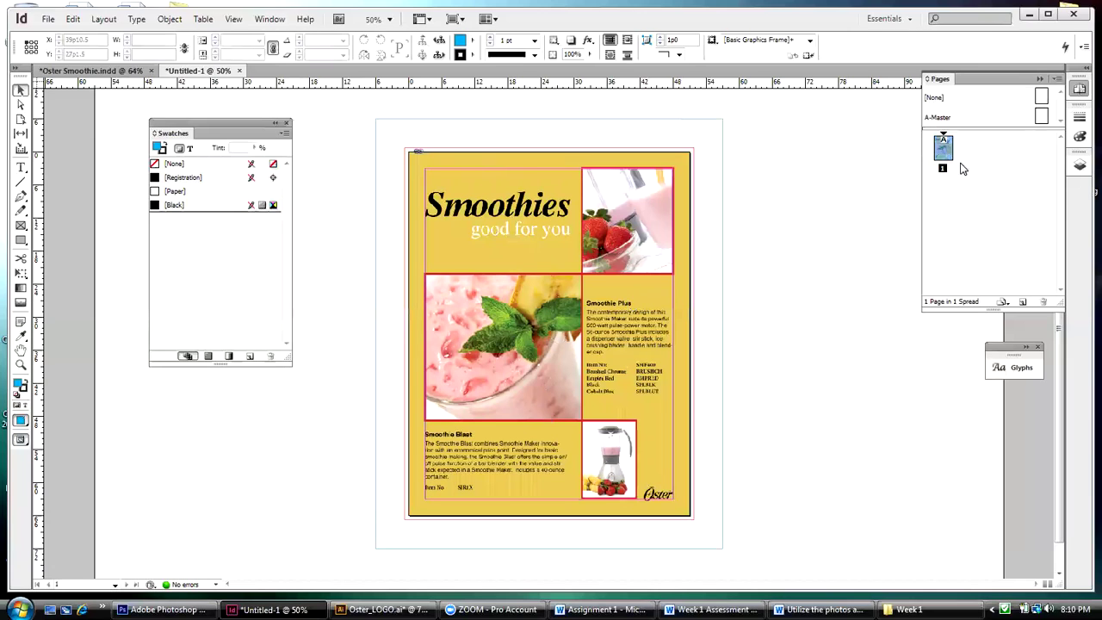
Float the Layers panel beside the page, directly below a shortened Swatches panel
left_click(1078, 165)
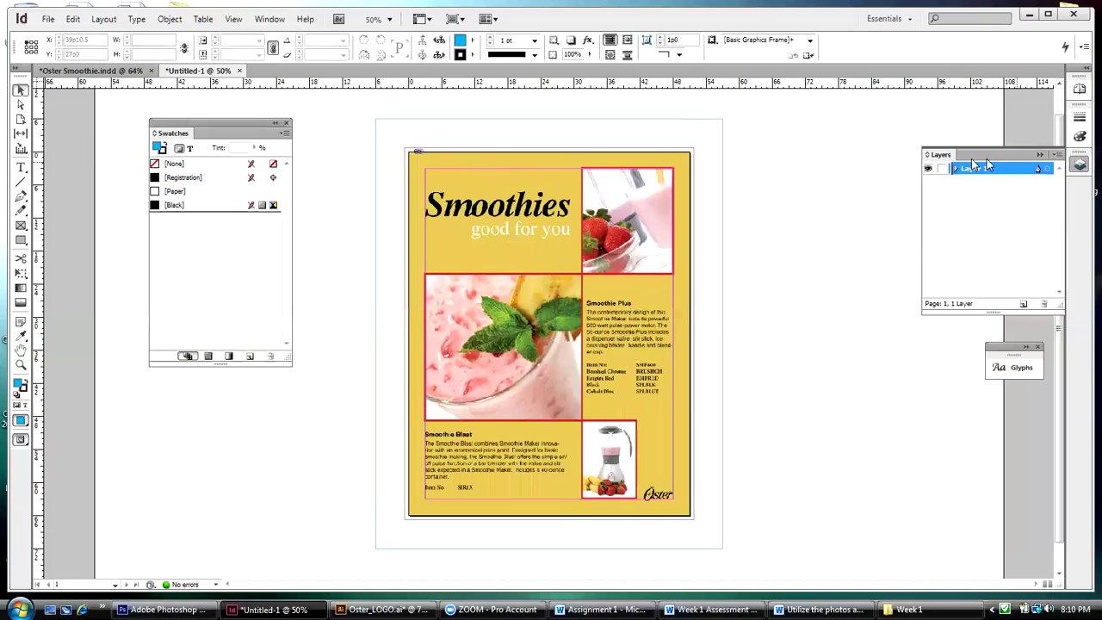
left_click_drag(953, 159, 197, 404)
left_click_drag(200, 363, 211, 277)
left_click_drag(214, 411, 202, 293)
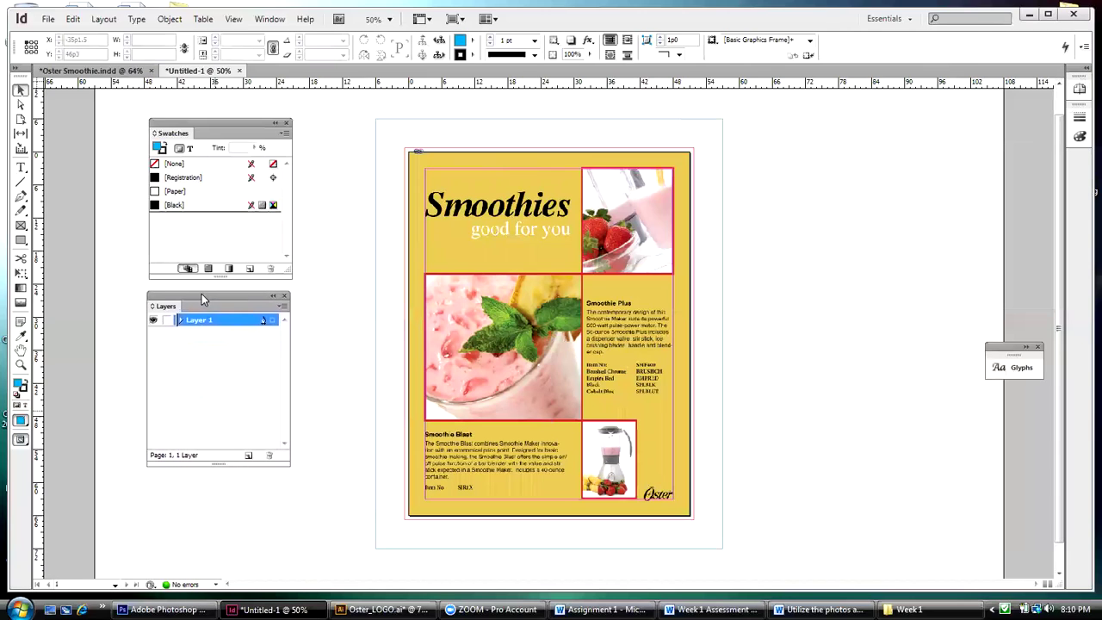
Add a new layer above Layer 1 and rename Layer 1 as Template
left_click(247, 455)
left_click(154, 321)
left_click(154, 333)
left_click(154, 334)
double_click(198, 334)
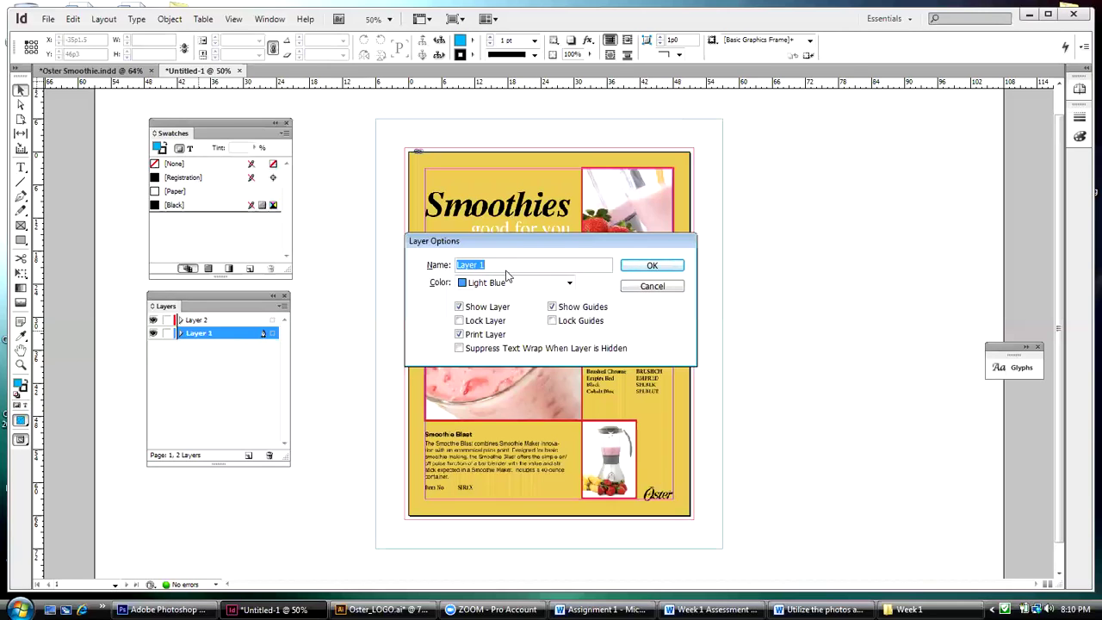
type("T")
left_click(651, 265)
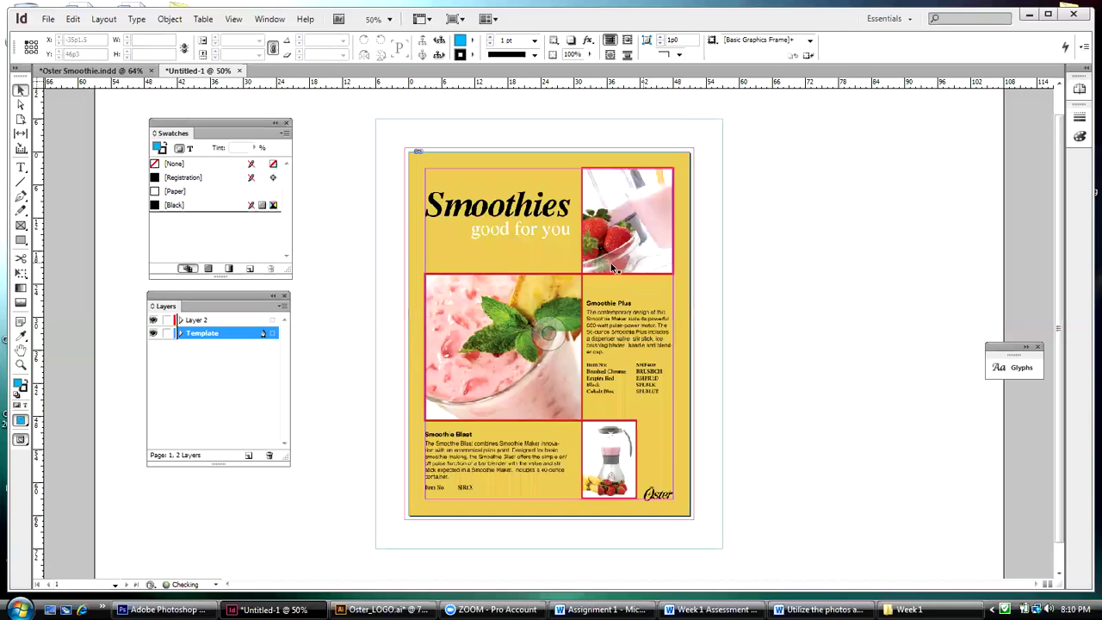
Hide and show the Template layer repeatedly to check which artwork it holds
left_click(153, 333)
left_click(154, 333)
left_click(154, 333)
left_click(153, 334)
left_click(153, 333)
left_click(153, 333)
left_click(153, 333)
left_click(153, 333)
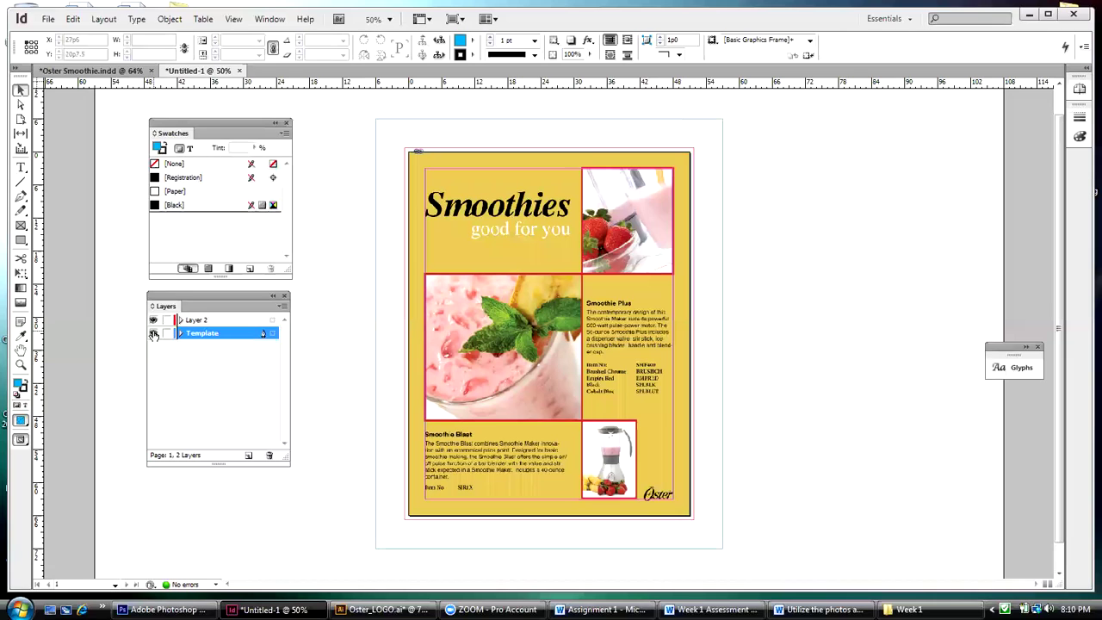
Try to fade the Template layer's artwork to 49% opacity with the Transparency effect
left_click(188, 333)
left_click(170, 19)
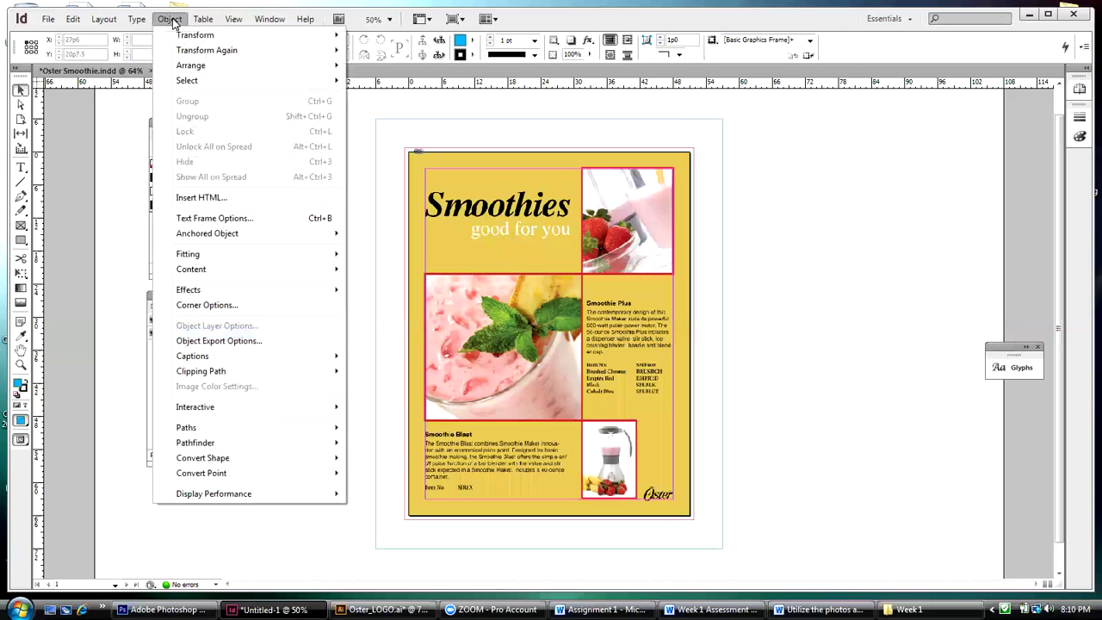
mouse_move(220, 294)
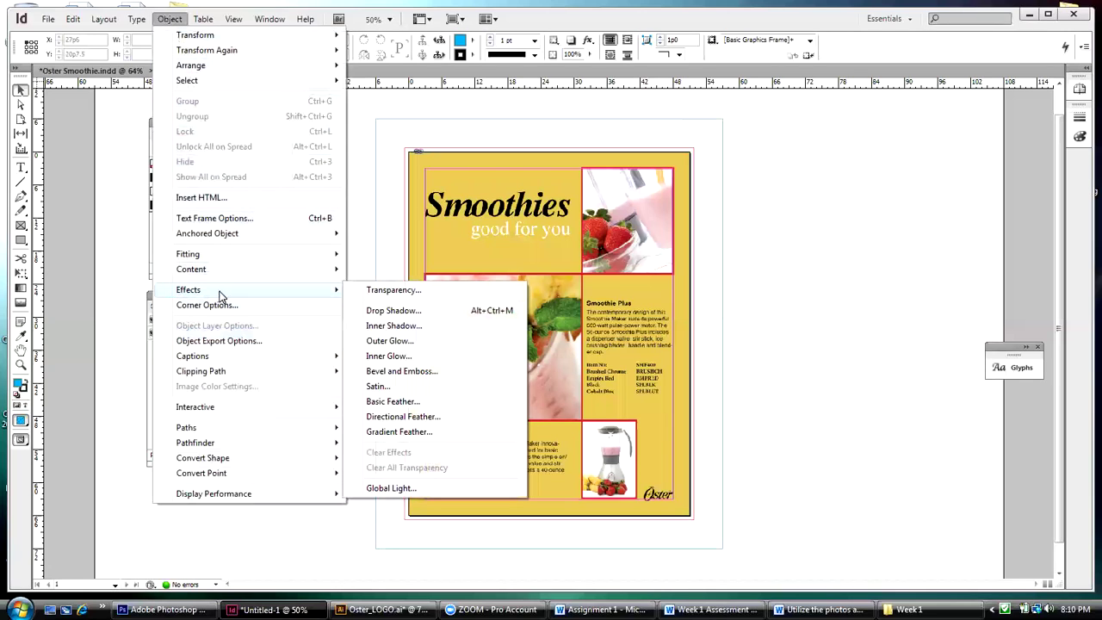
left_click(358, 294)
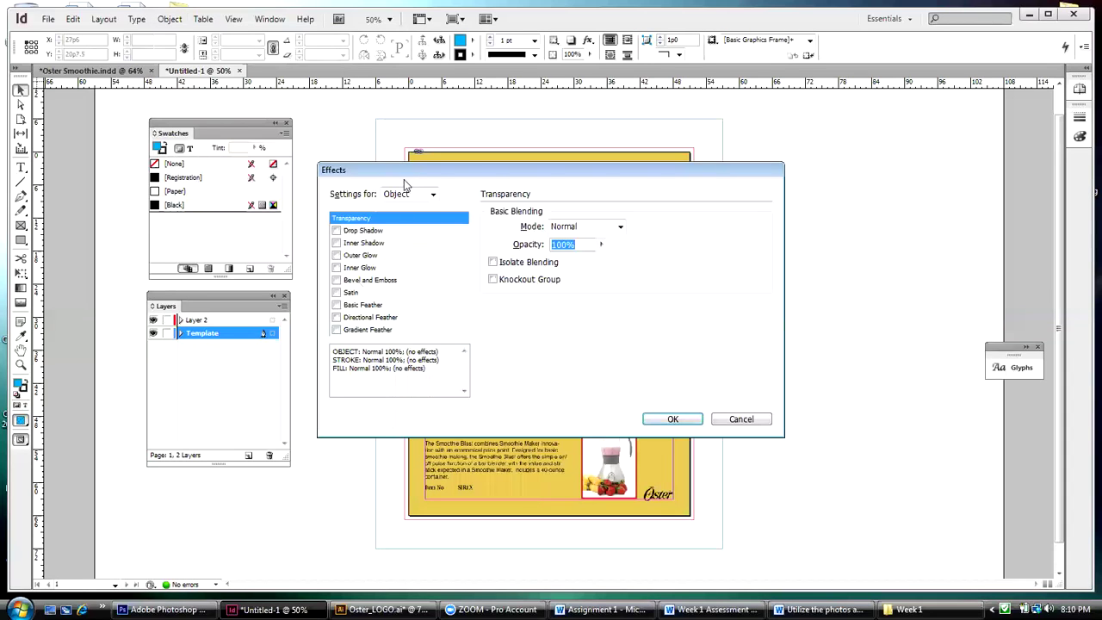
left_click_drag(401, 176, 624, 119)
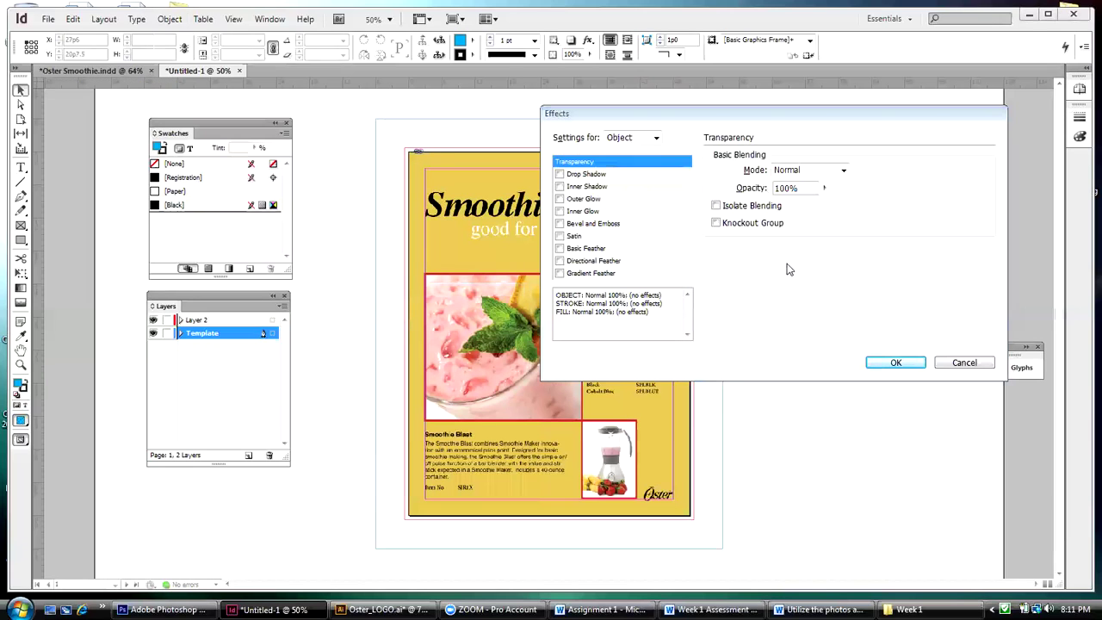
left_click(824, 187)
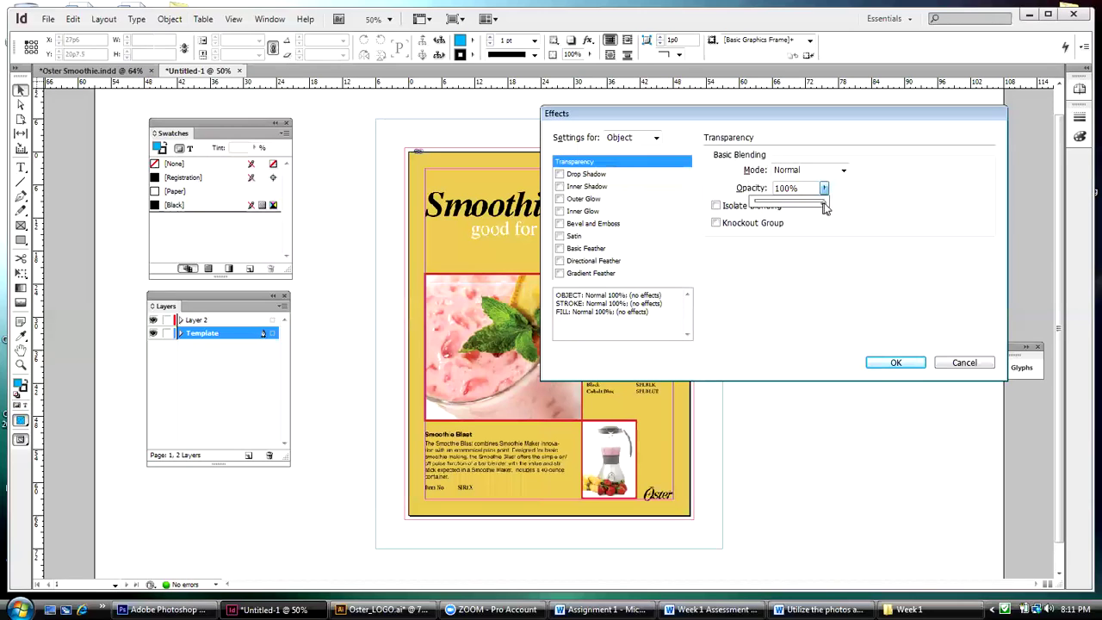
left_click_drag(824, 206, 790, 208)
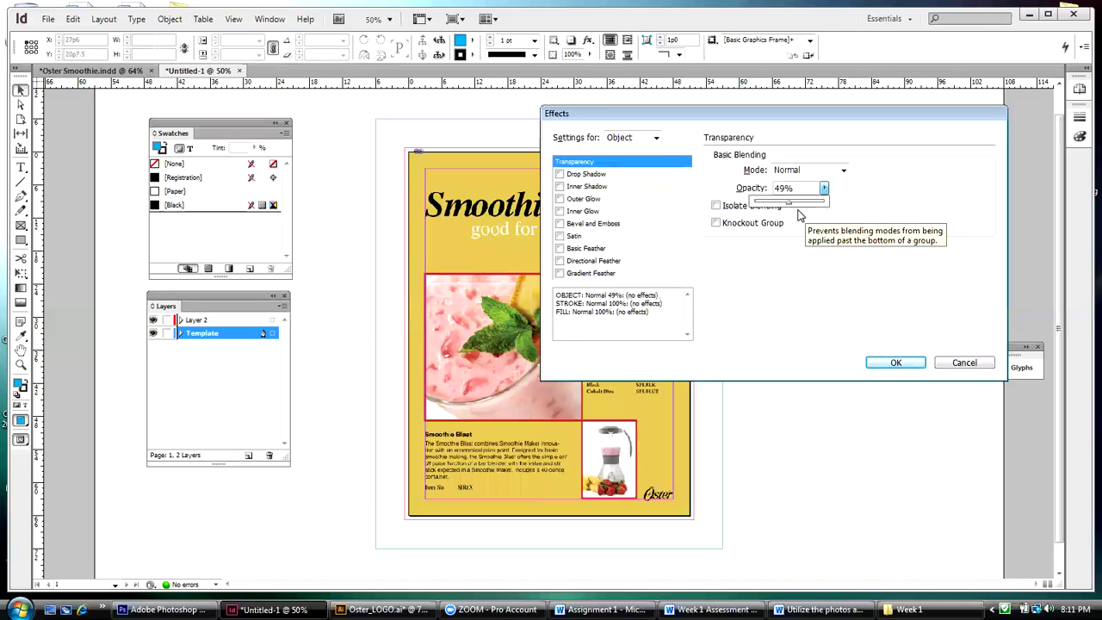
left_click(747, 115)
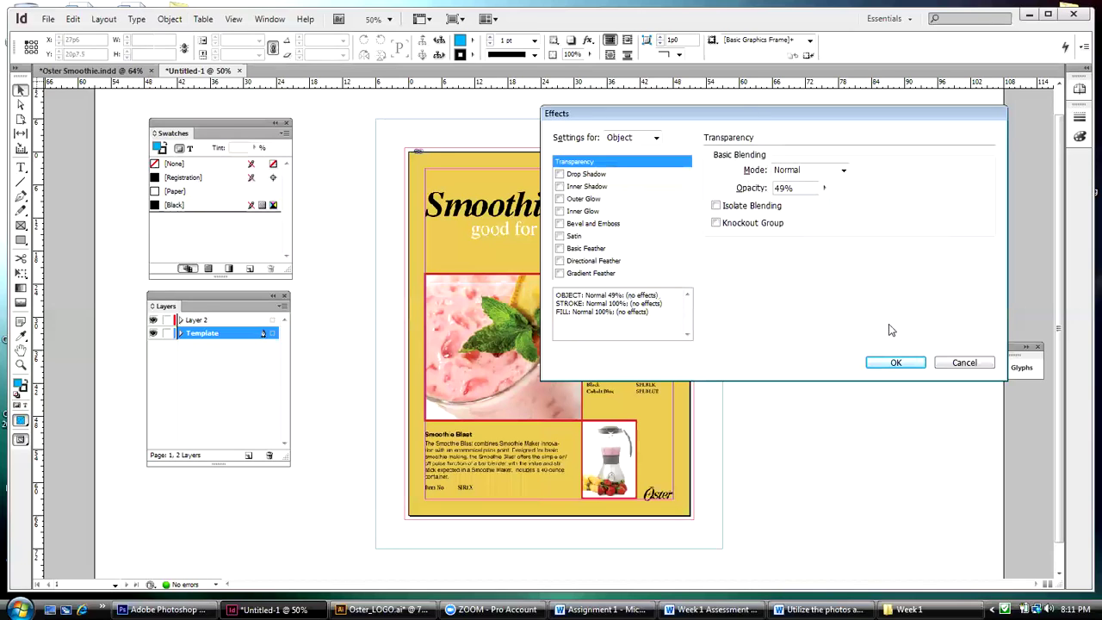
left_click(893, 363)
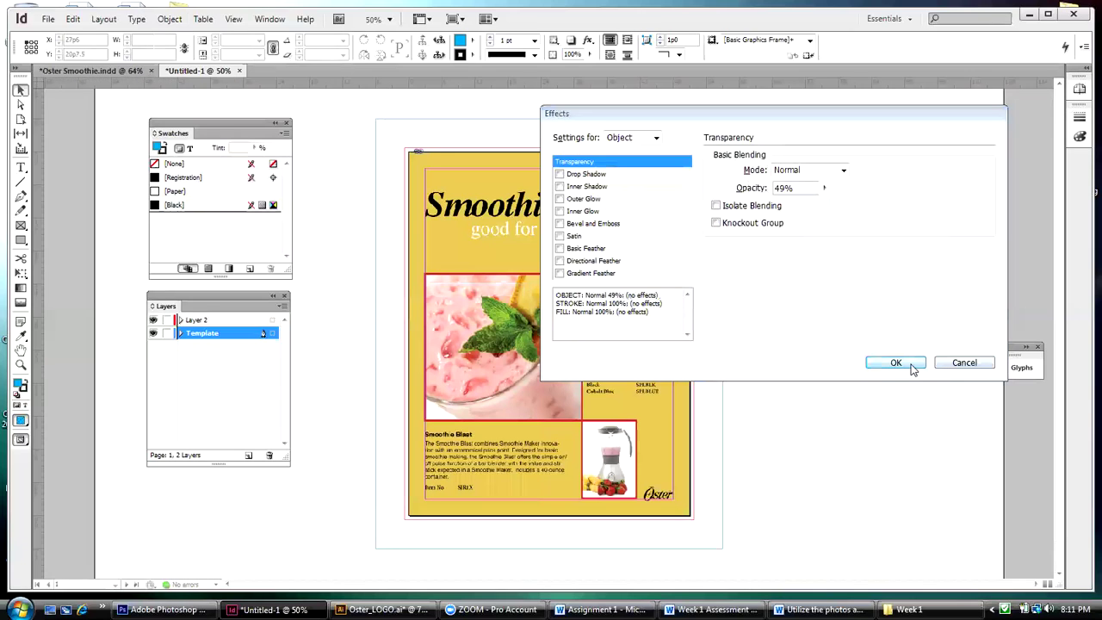
Select the full-page template image and set its opacity to 50% with the Transparency effect
left_click(507, 258)
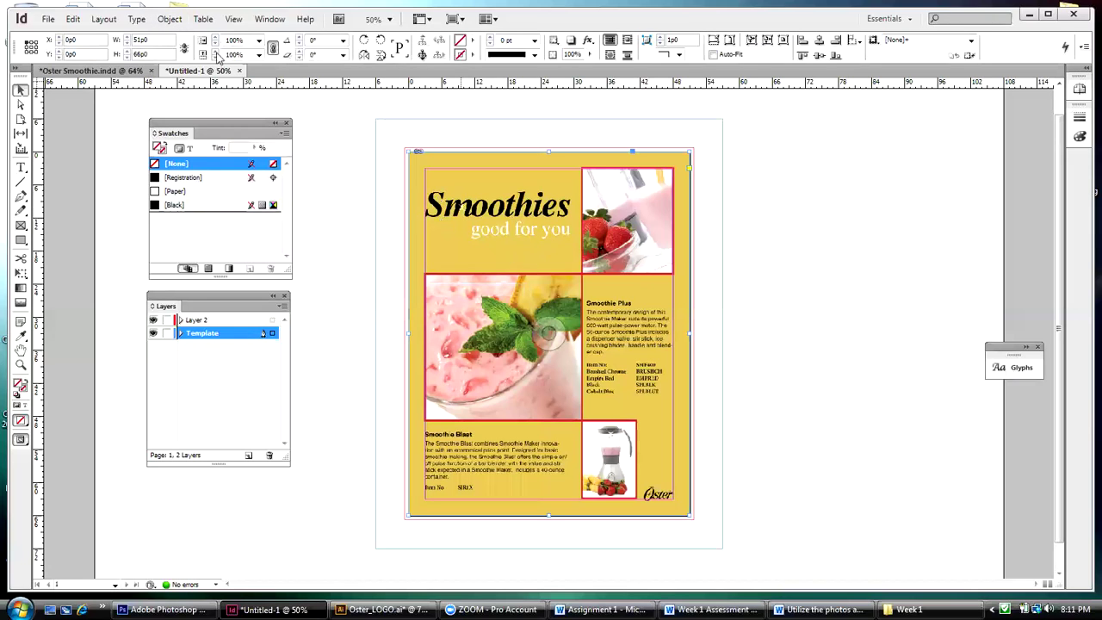
left_click(170, 19)
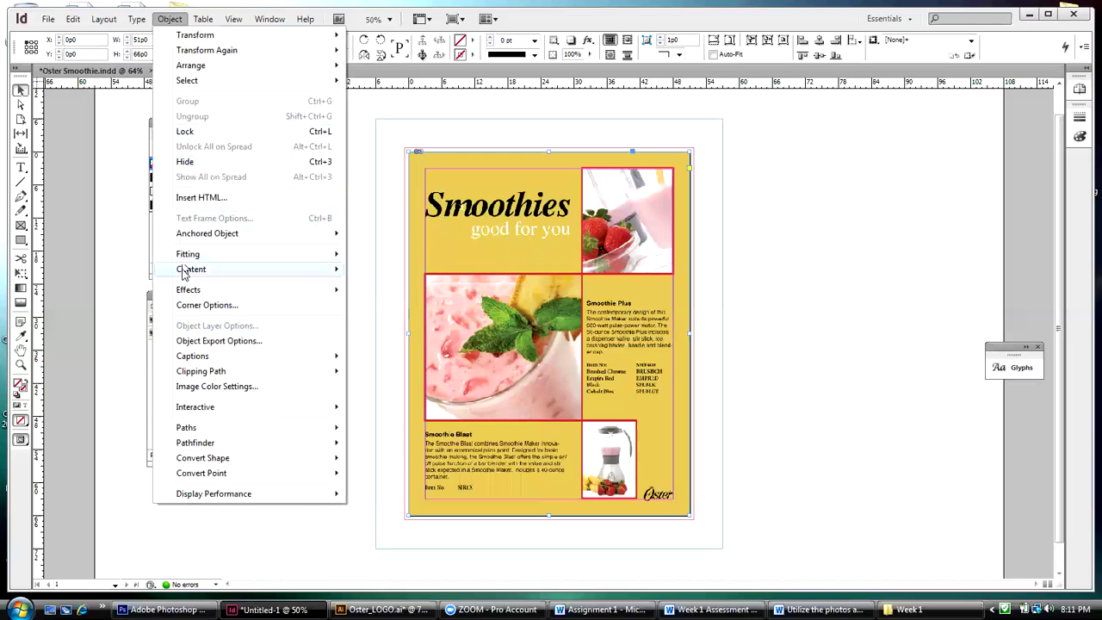
mouse_move(184, 289)
left_click(423, 293)
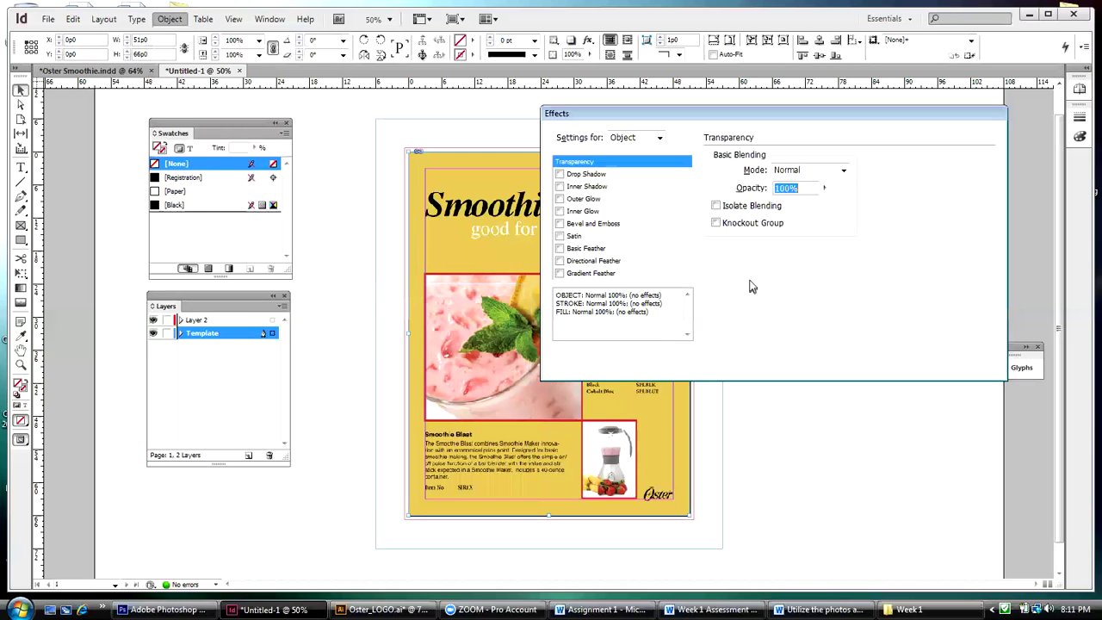
left_click(823, 189)
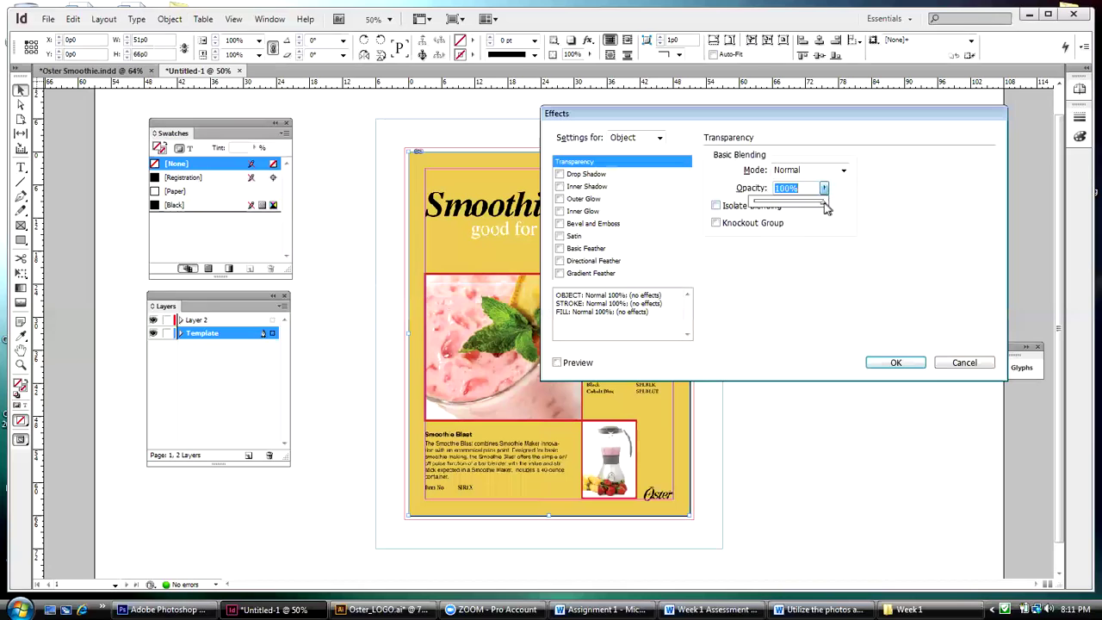
left_click_drag(821, 204, 789, 212)
left_click(889, 362)
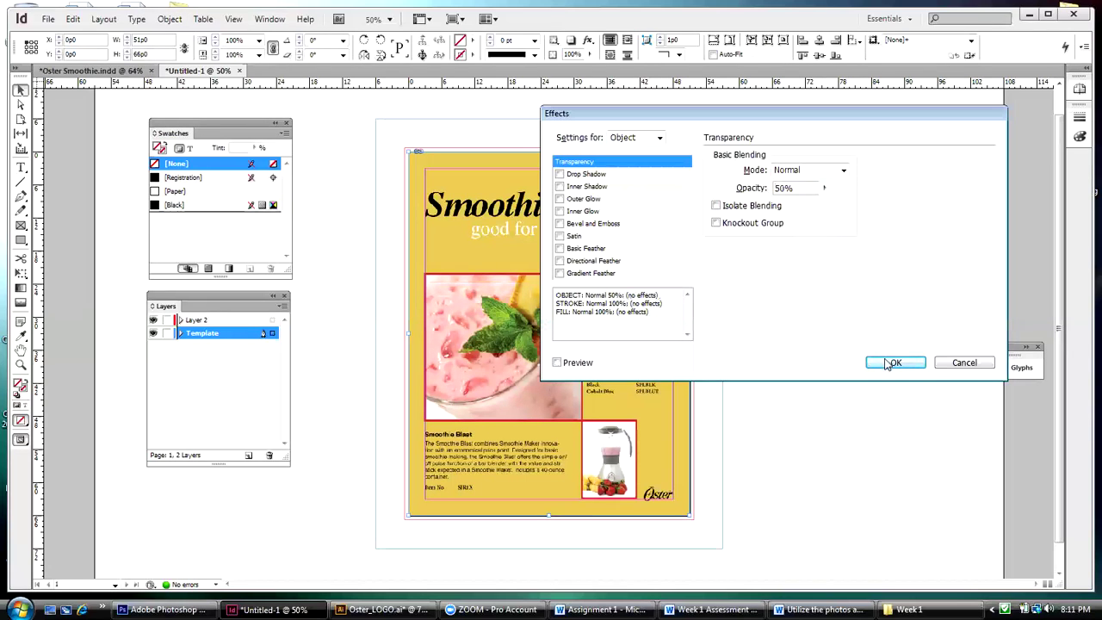
left_click(889, 362)
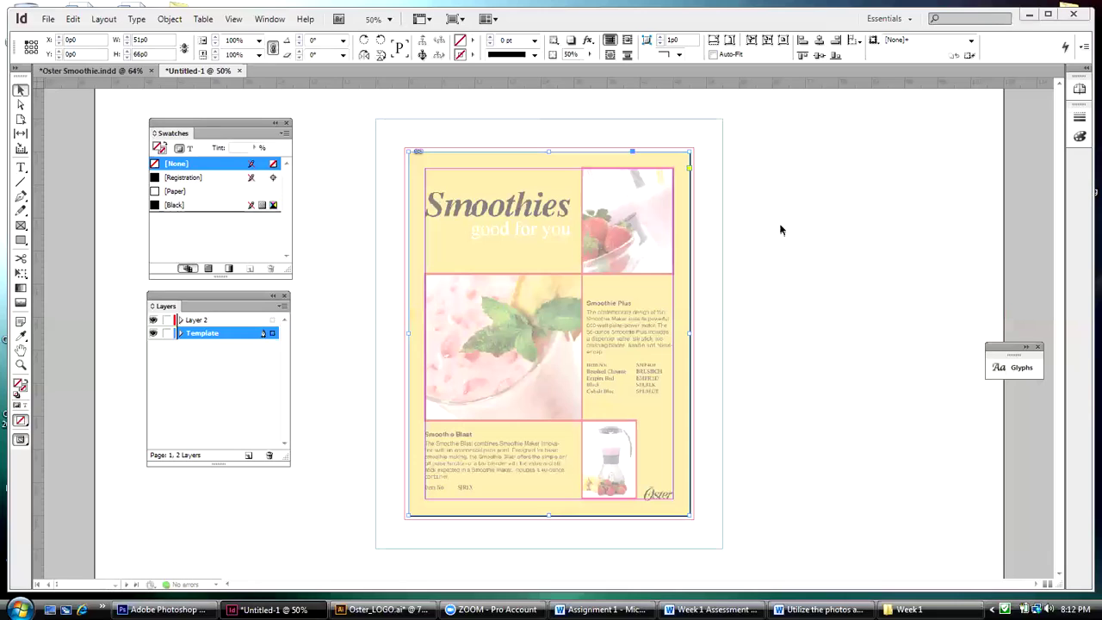
Lock the Template layer and rename Layer 2 as Layout
left_click(167, 334)
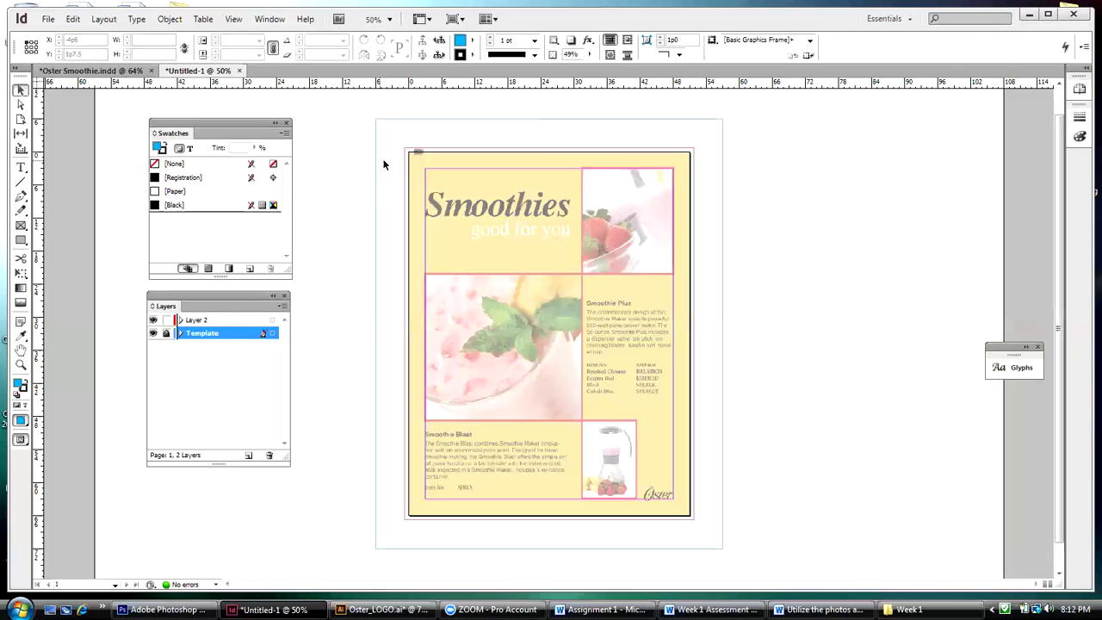
left_click_drag(358, 187, 402, 205)
left_click(210, 322)
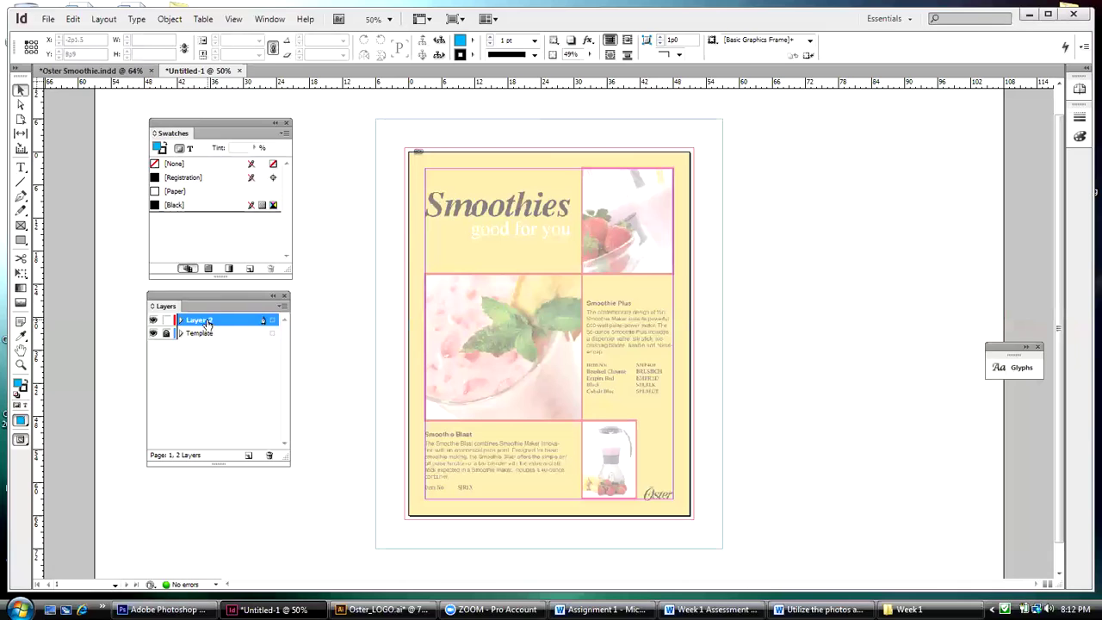
double_click(204, 321)
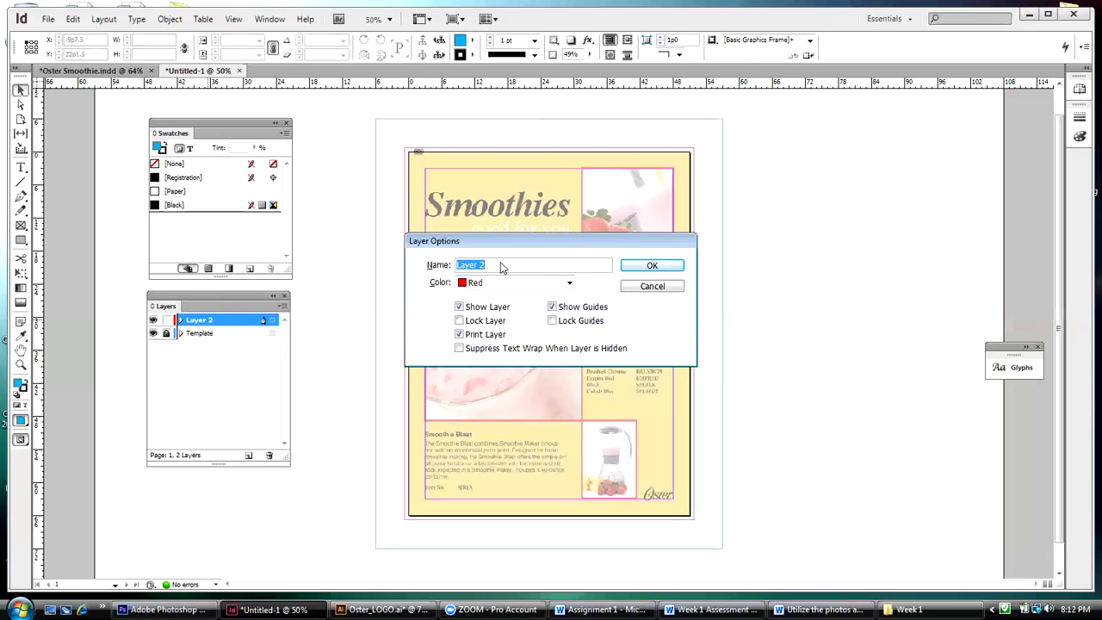
type("Layout")
left_click(635, 265)
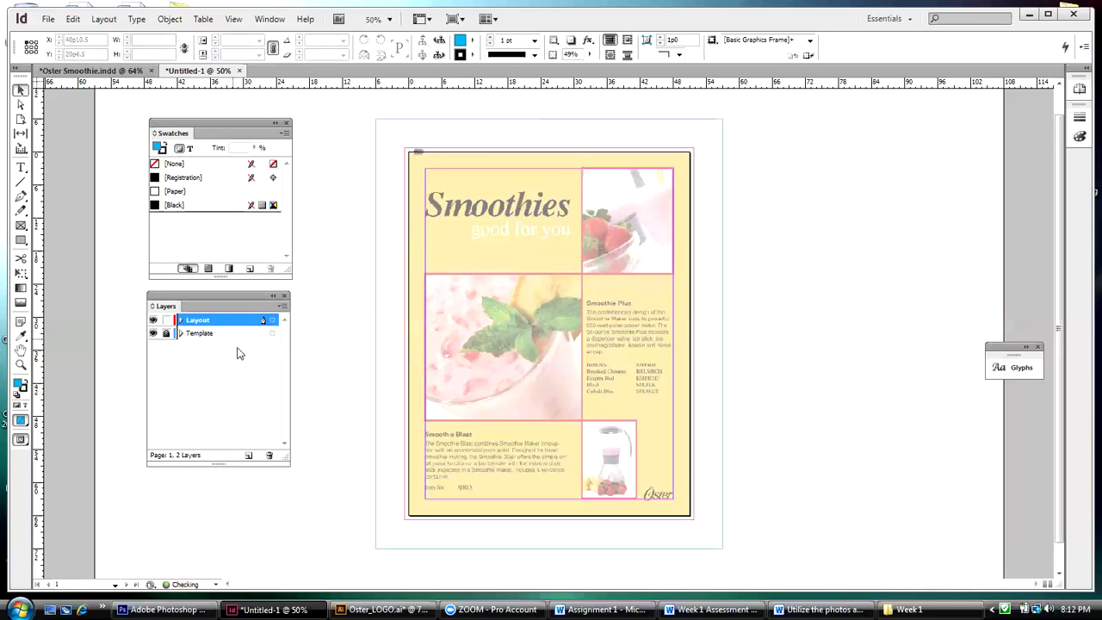
Add a layer named Background and arrange it between the Layout and Template layers
left_click(248, 455)
double_click(204, 320)
type("Backg")
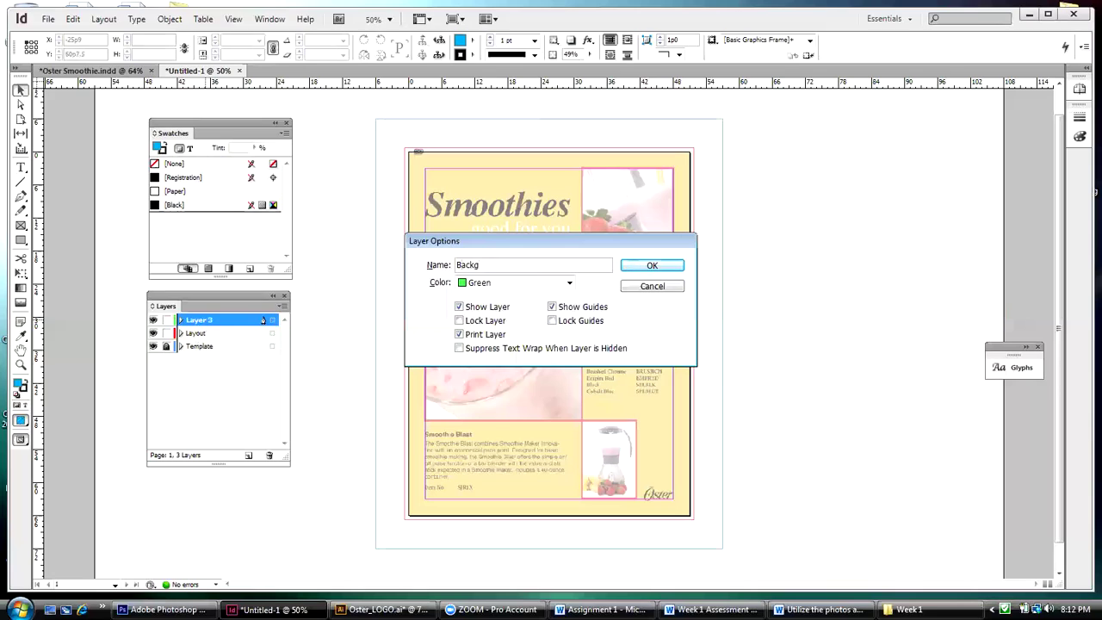
type("roun")
left_click(651, 265)
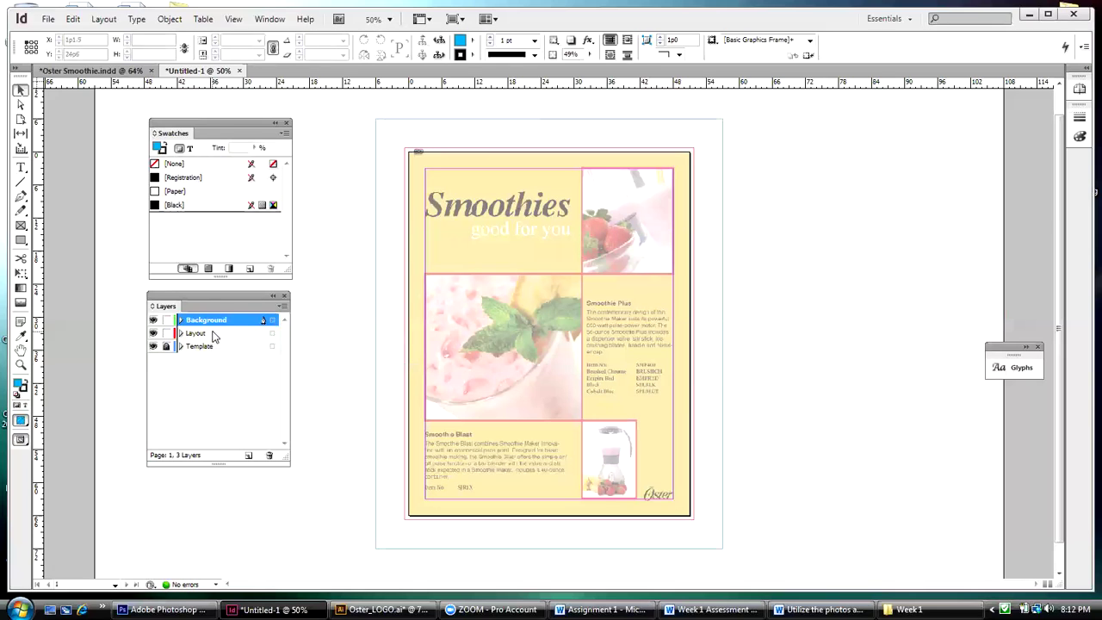
left_click(216, 334)
left_click_drag(213, 322, 215, 320)
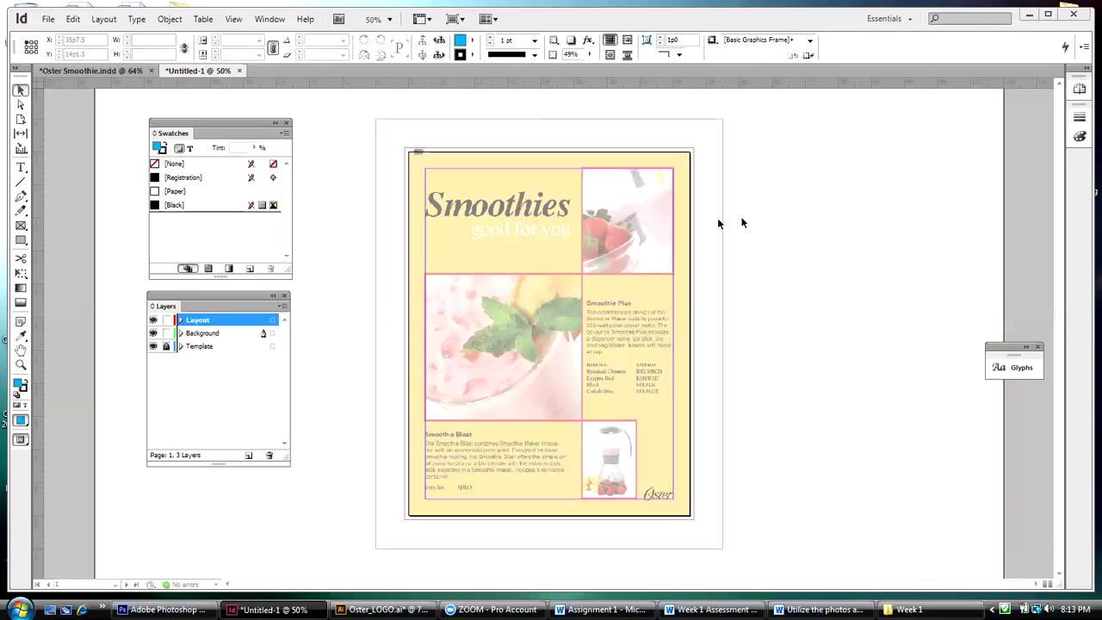
Draw a rectangle frame about 16p8 by 19p2 over the template's strawberry photo in the page's upper right
left_click(21, 227)
key("ctrl+r")
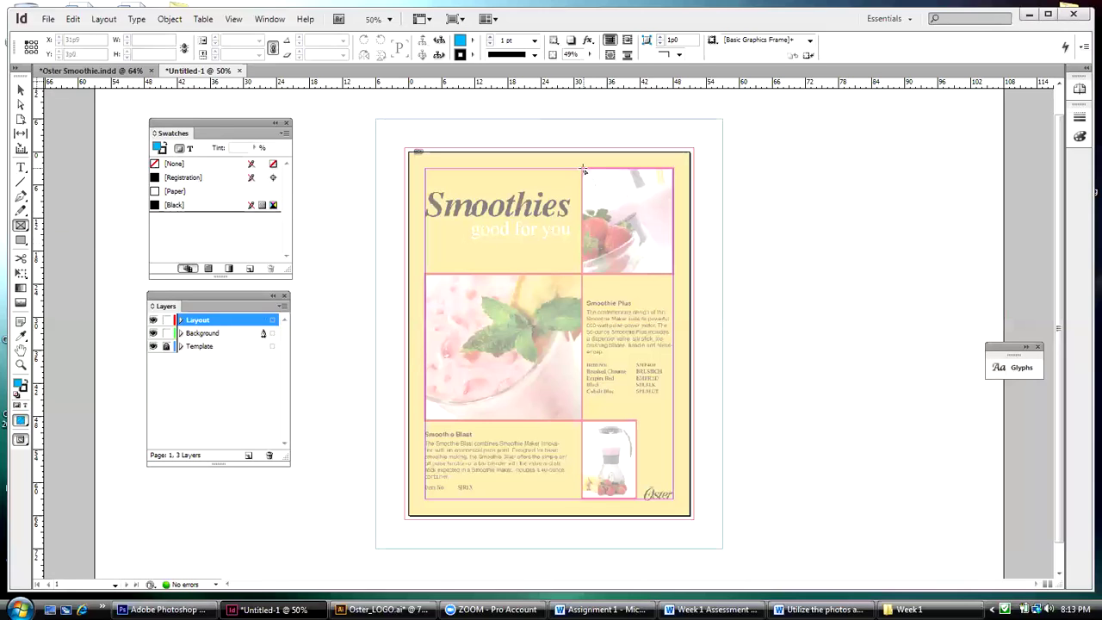
left_click_drag(581, 169, 673, 274)
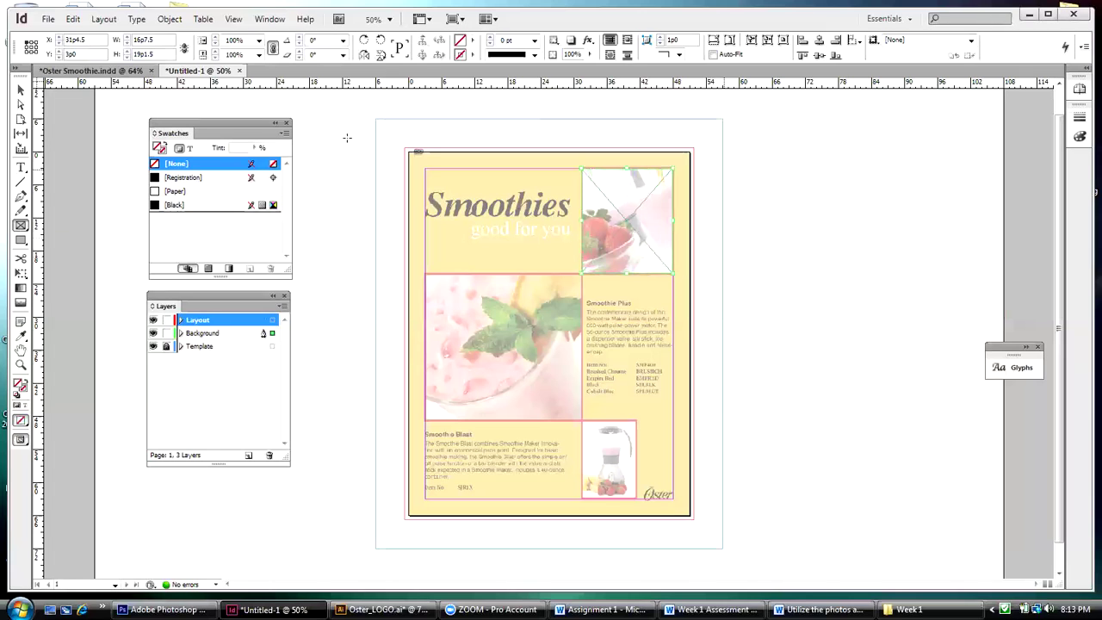
Place the smoothie2 image from the Images folder into the new frame
left_click(49, 19)
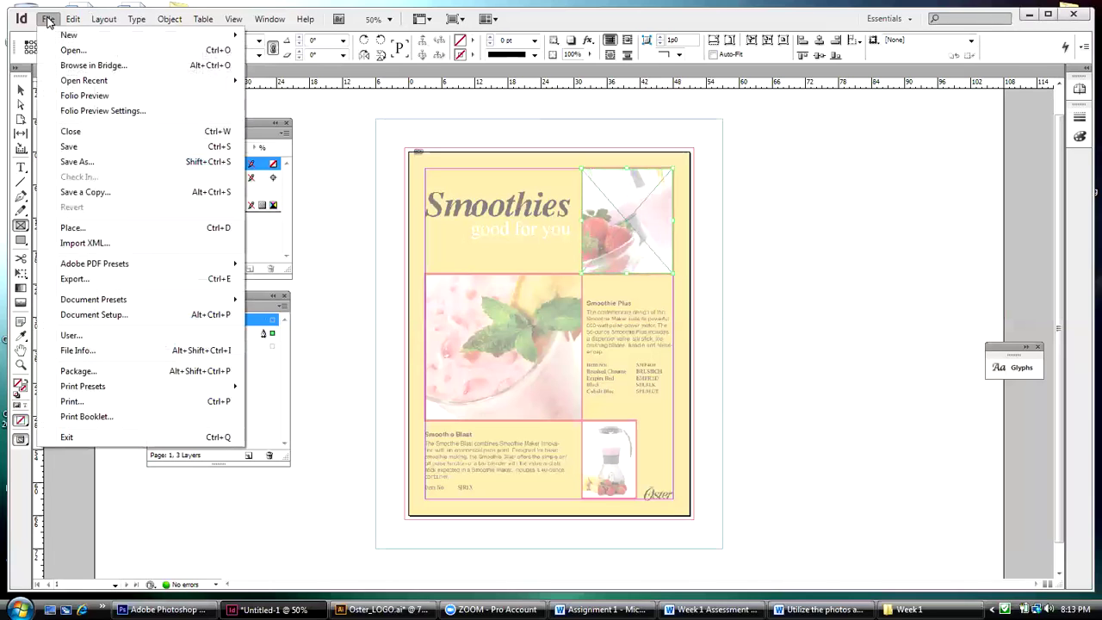
left_click(72, 227)
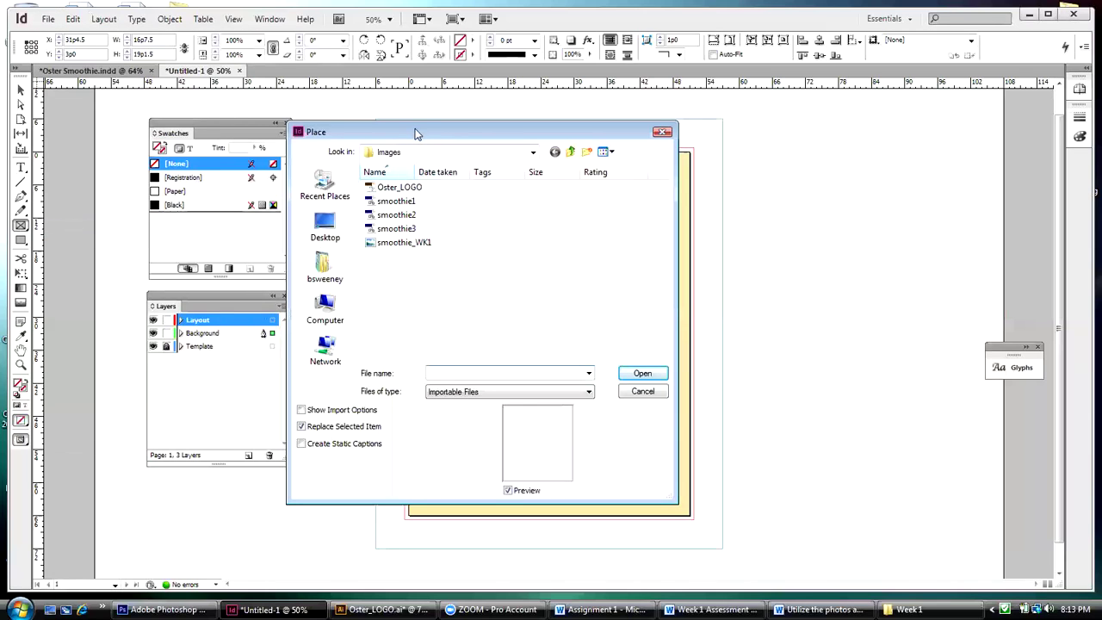
left_click_drag(415, 134, 572, 128)
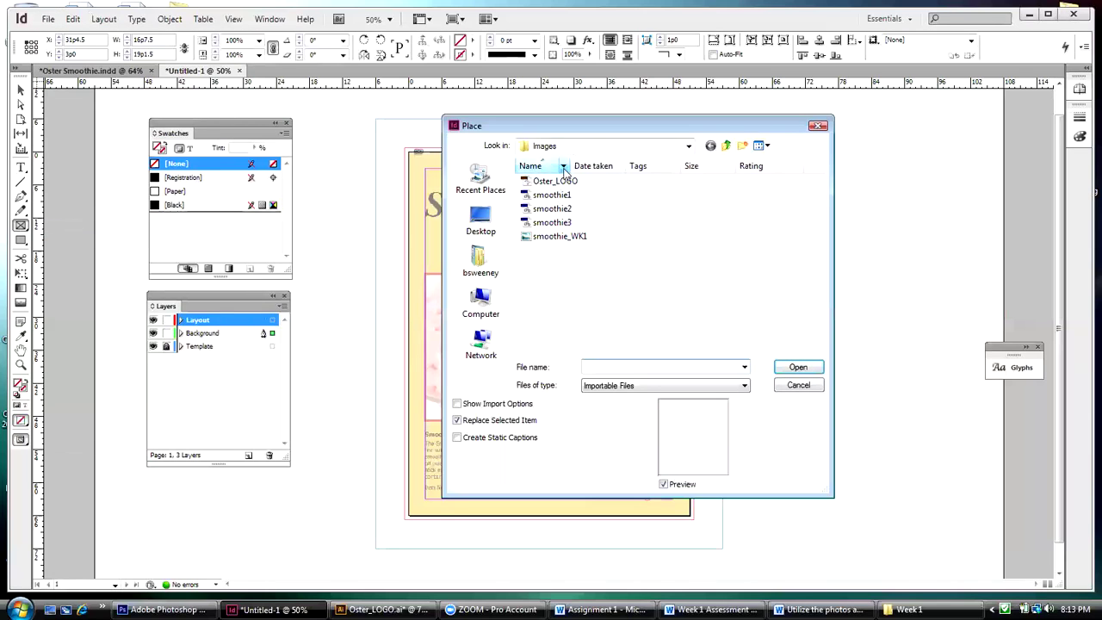
left_click(565, 226)
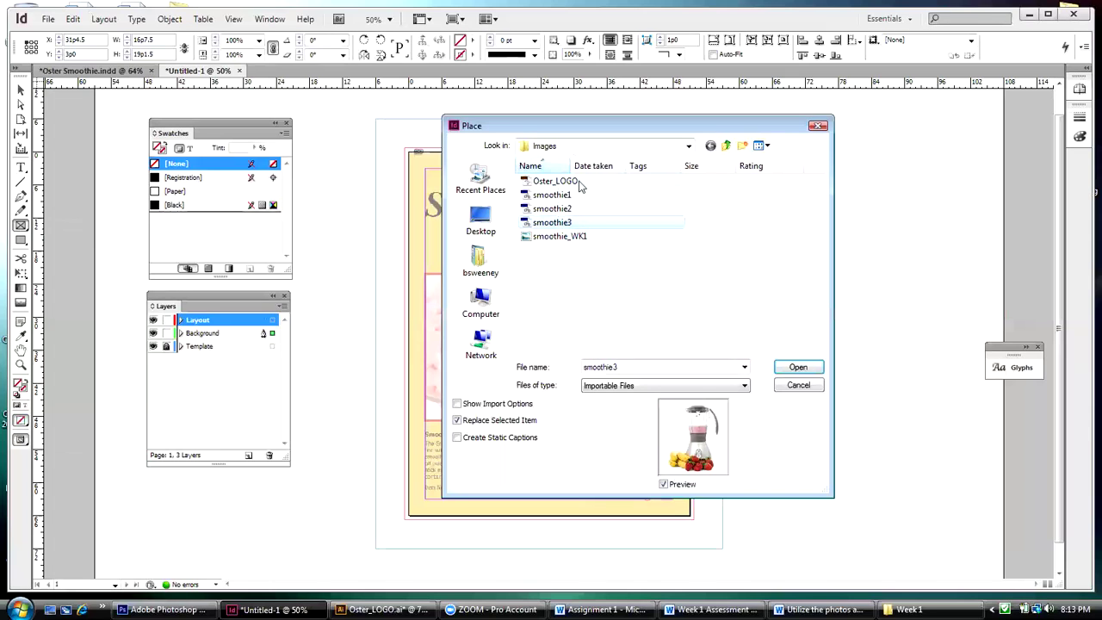
left_click_drag(557, 129, 220, 128)
left_click(215, 208)
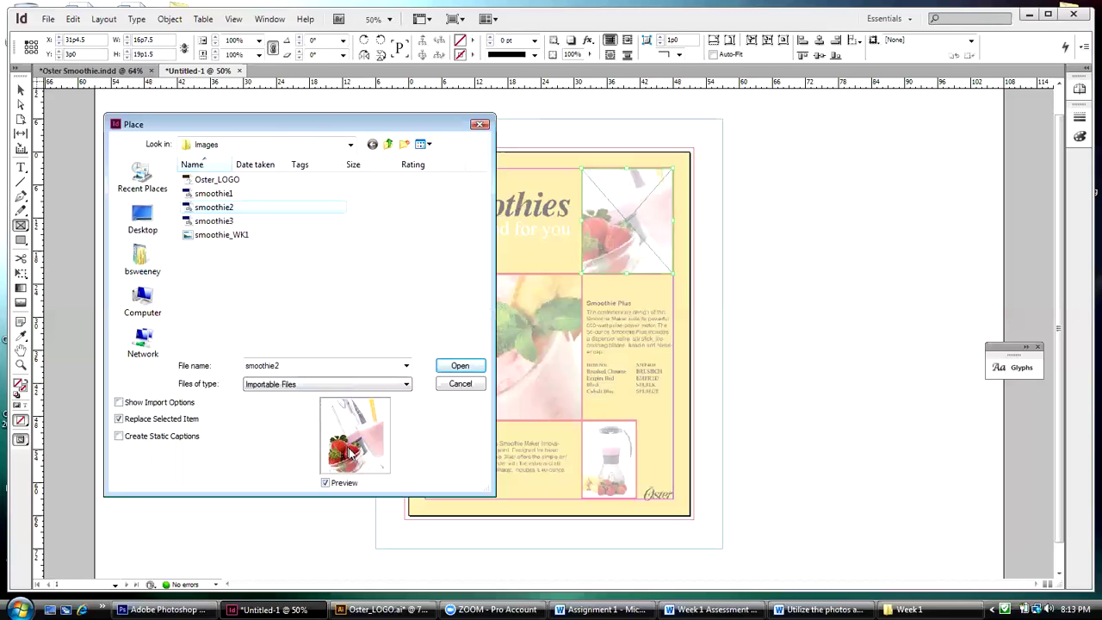
left_click(460, 366)
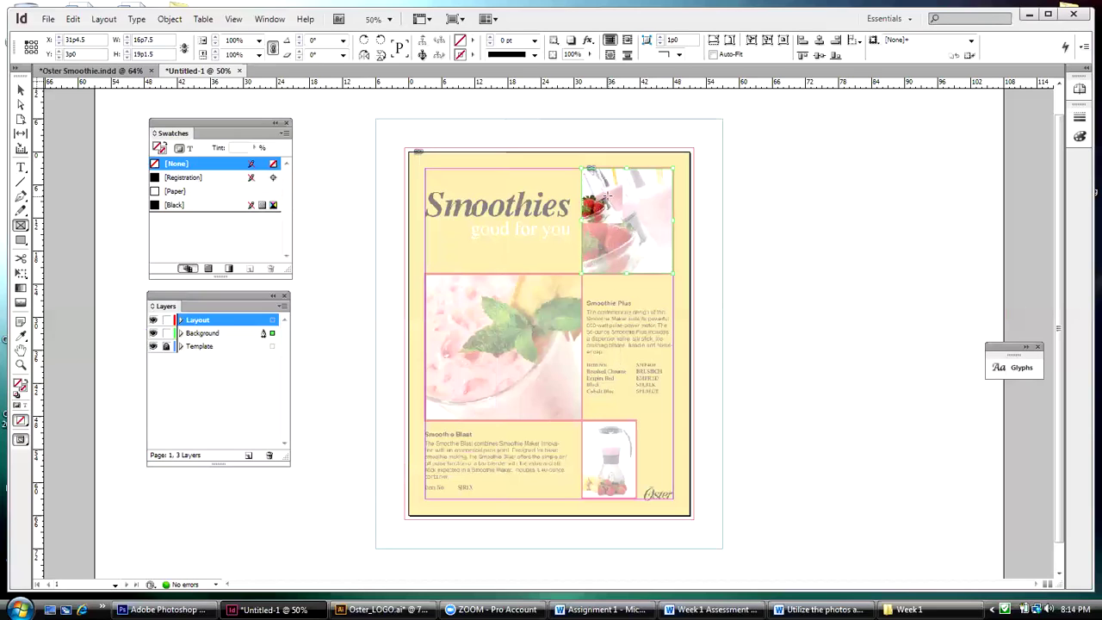
Select the placed smoothie2 image inside its frame to compare its size with the frame, and deselect it
left_click(21, 91)
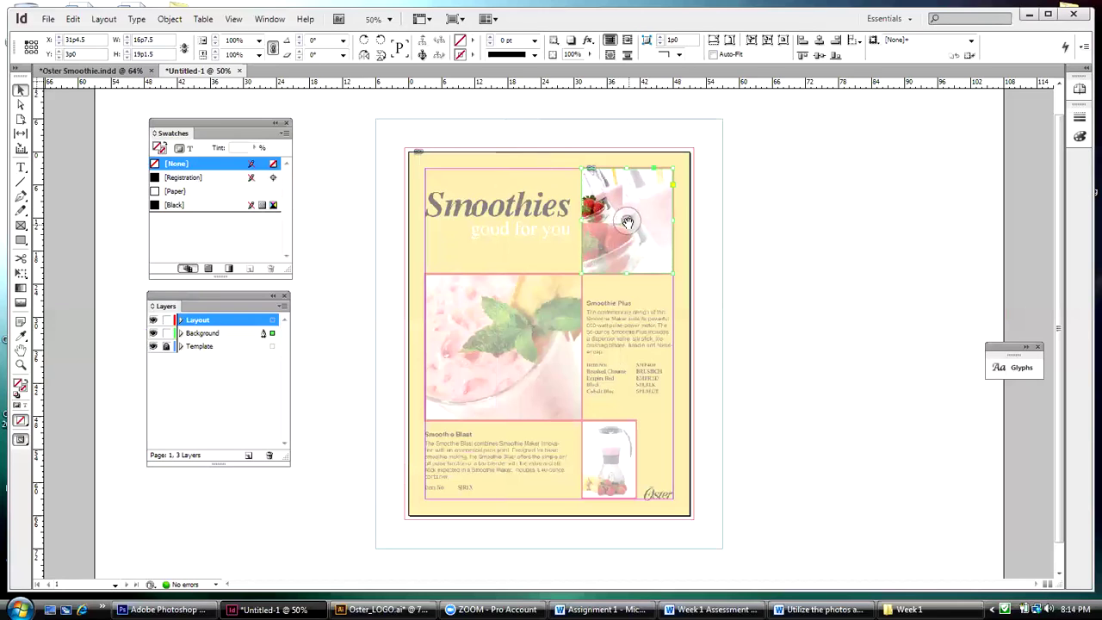
left_click(628, 222)
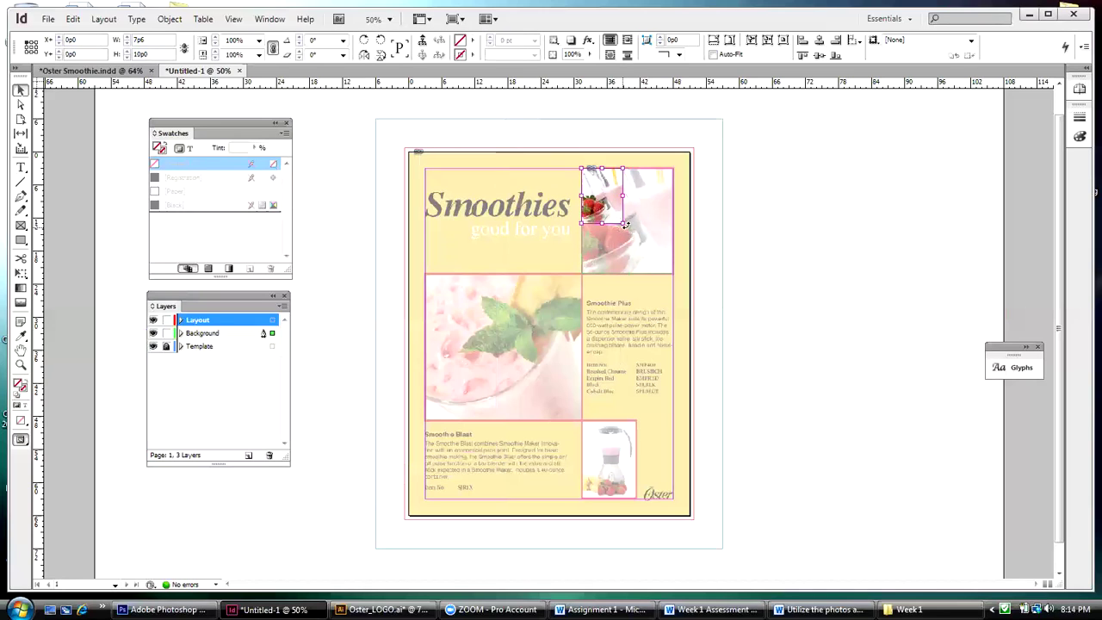
left_click(728, 230)
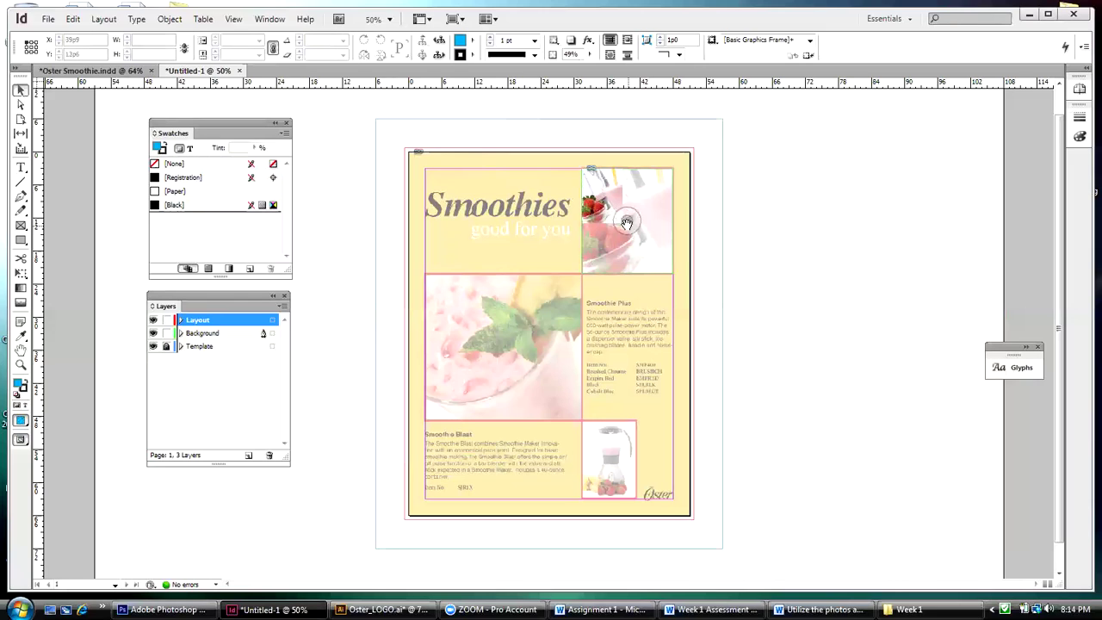
Scale the smoothie2 image proportionally to about 239% and move it up inside its frame to Y -4p7
left_click(622, 222)
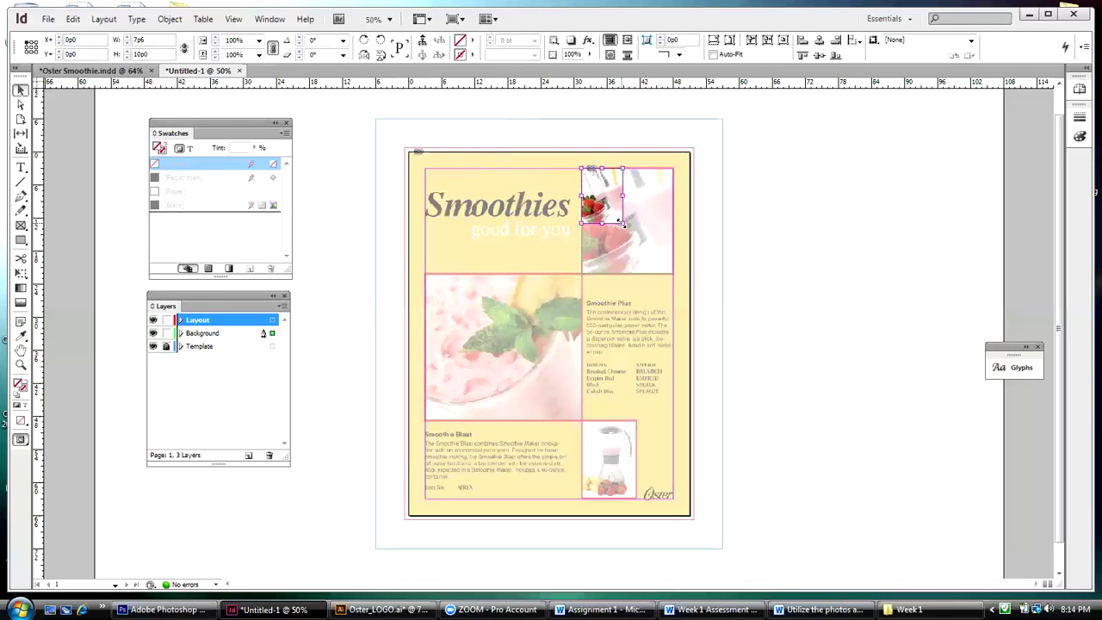
left_click_drag(622, 222, 690, 303)
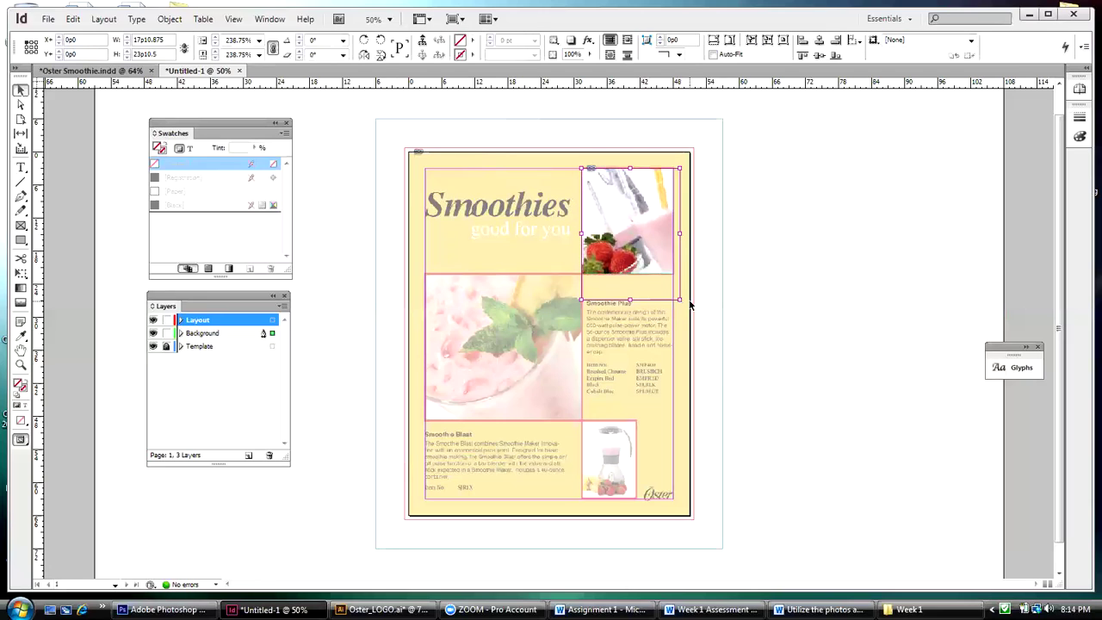
key("Up")
key("Up")
key("Up")
key("Up")
key("Up")
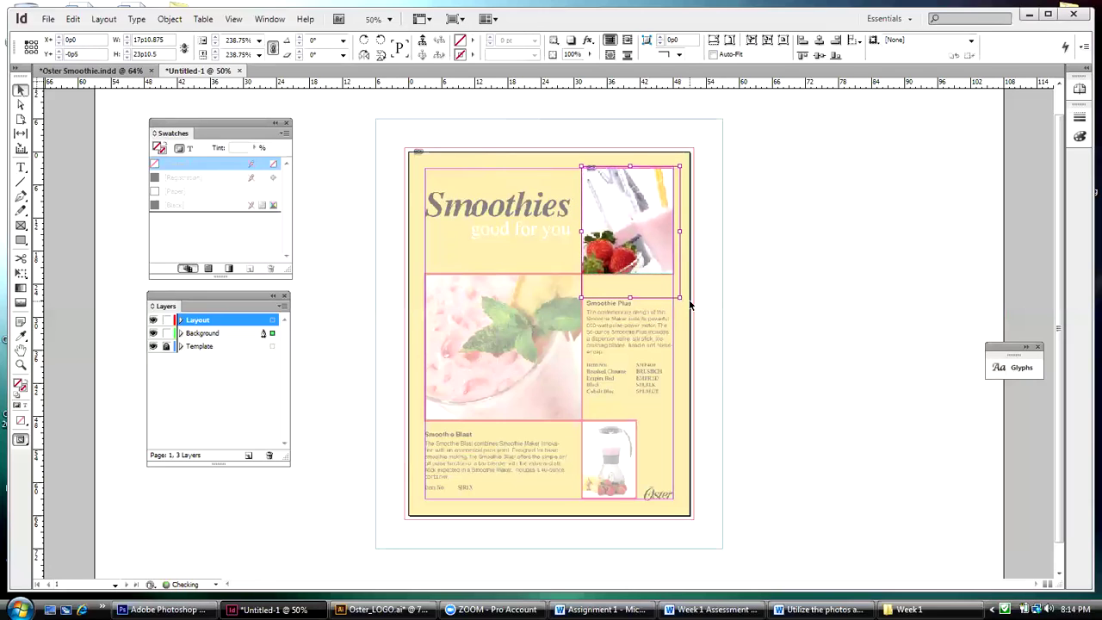
key("shift+Up")
key("shift+Up")
key("shift+Up")
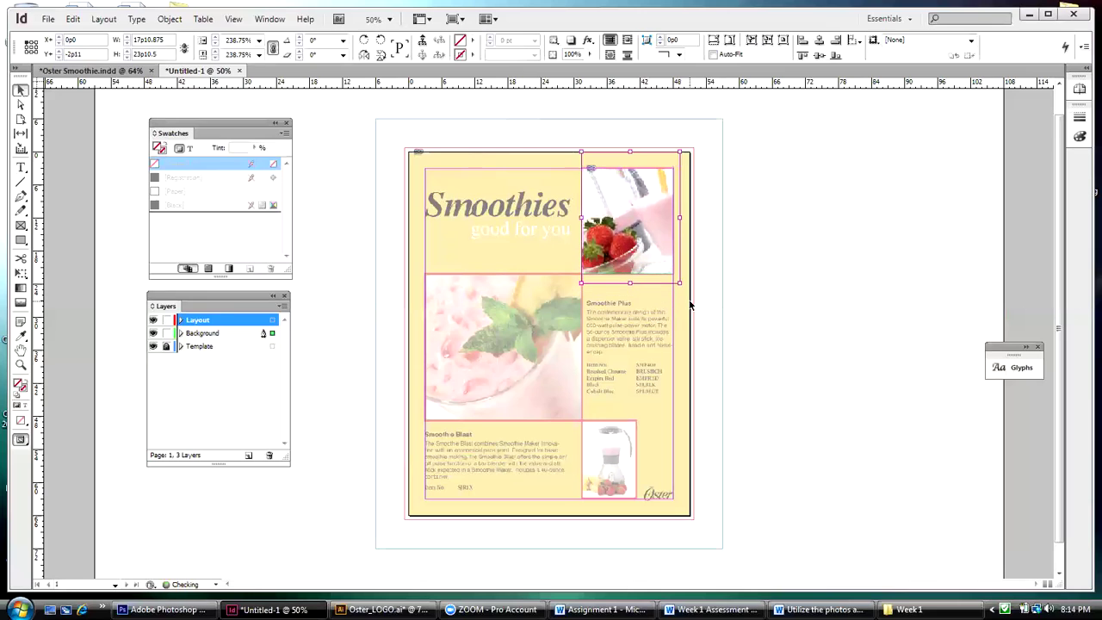
key("shift+Up")
key("shift+Up")
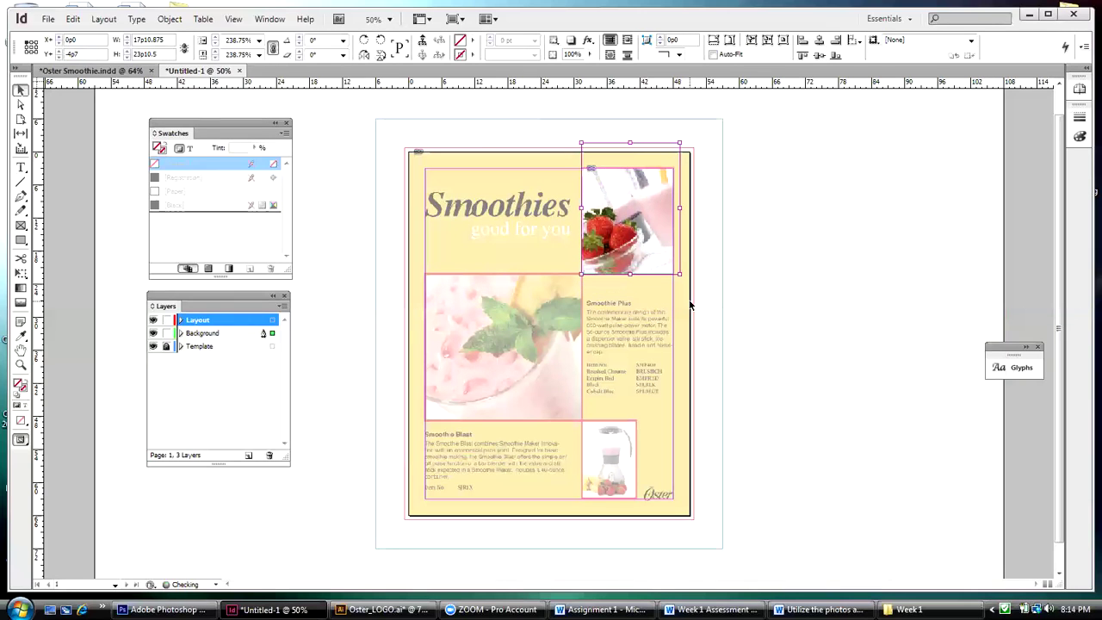
left_click(716, 171)
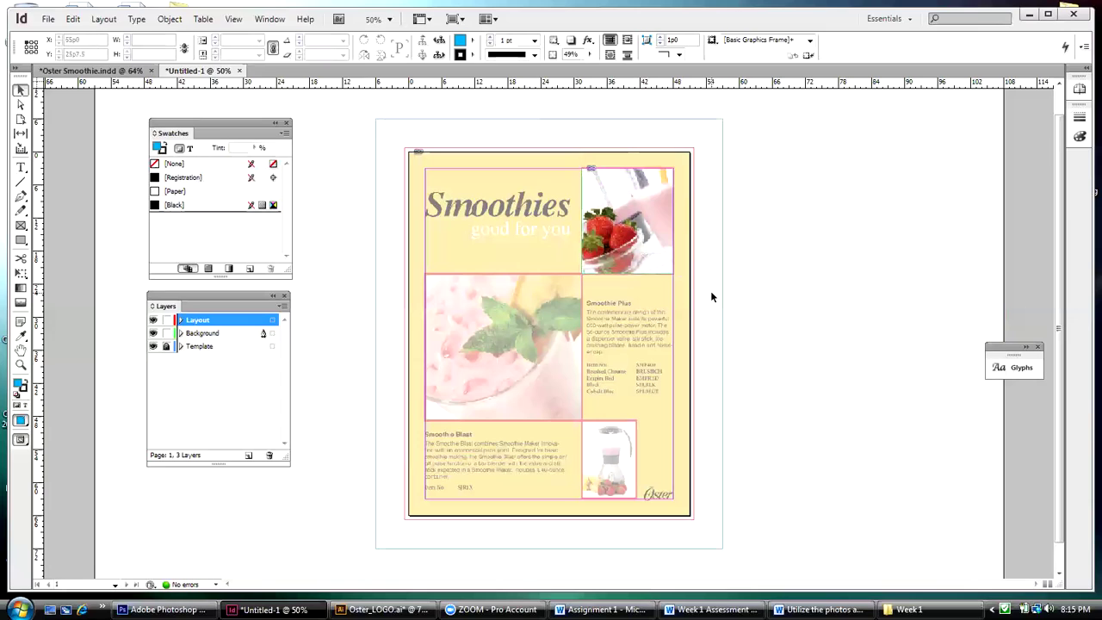
Give the strawberry photo frame a red stroke (R 255, G 4, B 2) and add the color as a CMYK swatch, C=0 M=99 Y=100 K=0
left_click(671, 193)
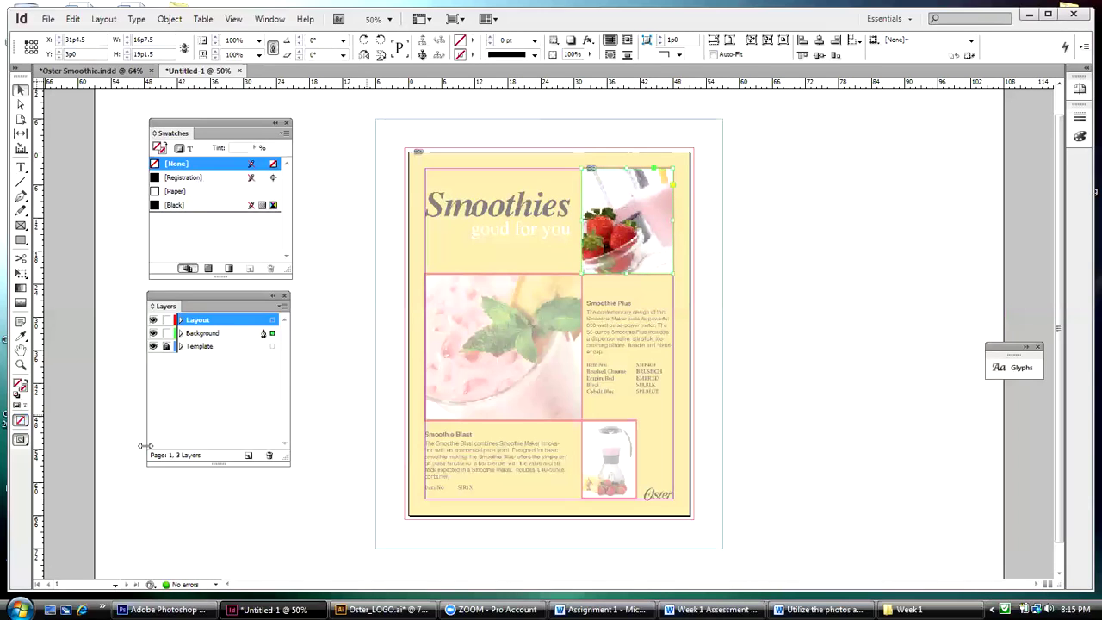
double_click(23, 393)
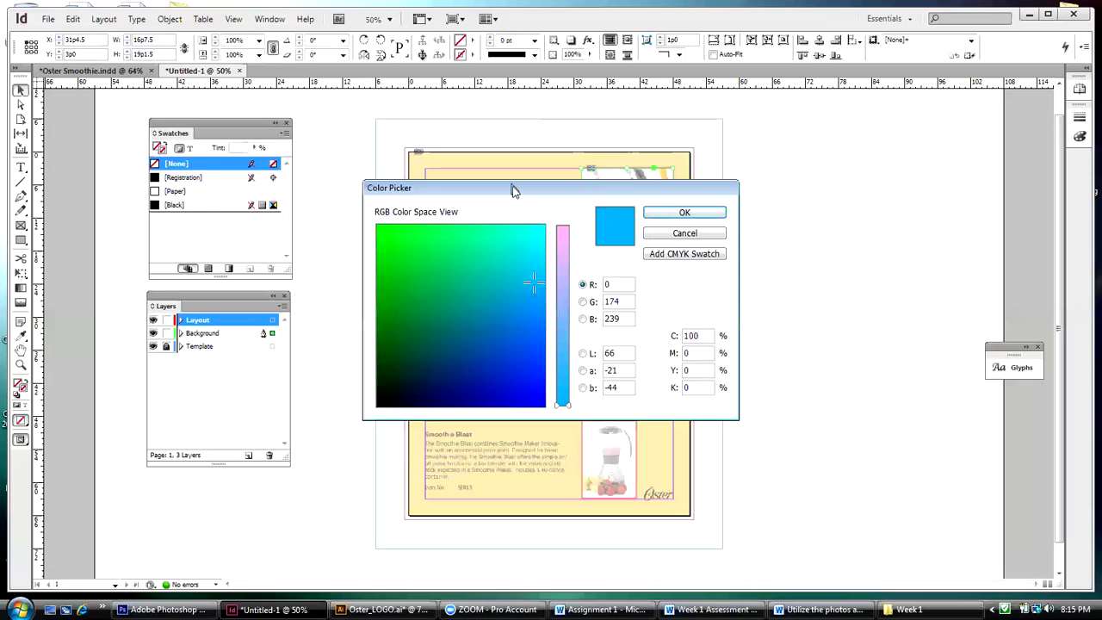
left_click_drag(512, 189, 453, 107)
left_click_drag(508, 325, 509, 144)
mouse_move(475, 200)
left_mouse_down()
mouse_move(447, 246)
mouse_move(349, 316)
mouse_move(324, 320)
left_mouse_up()
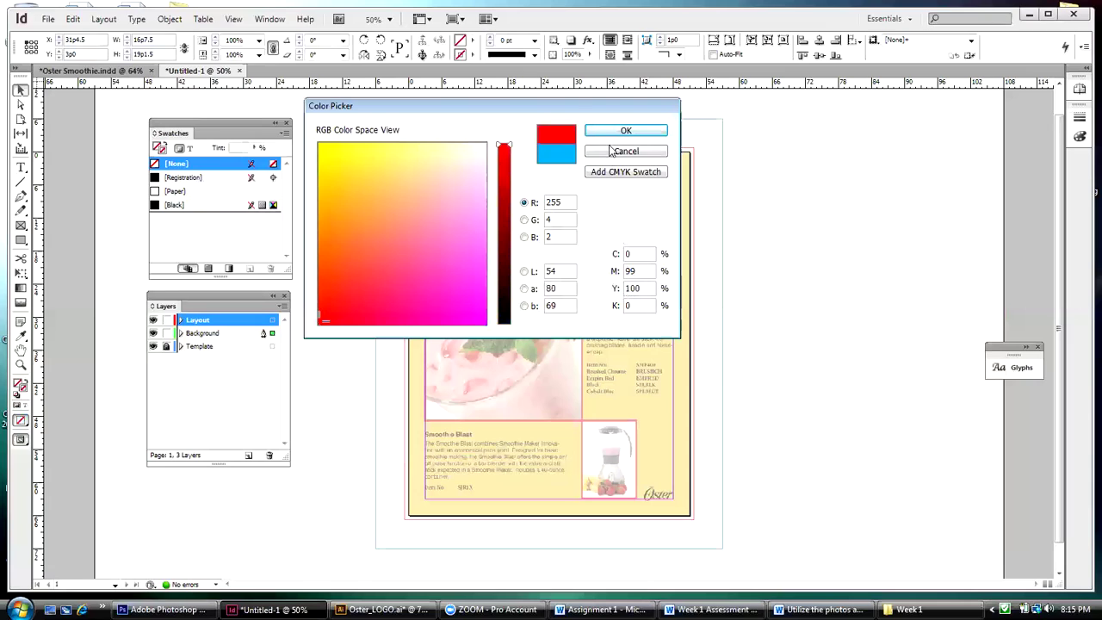
left_click_drag(574, 111, 473, 117)
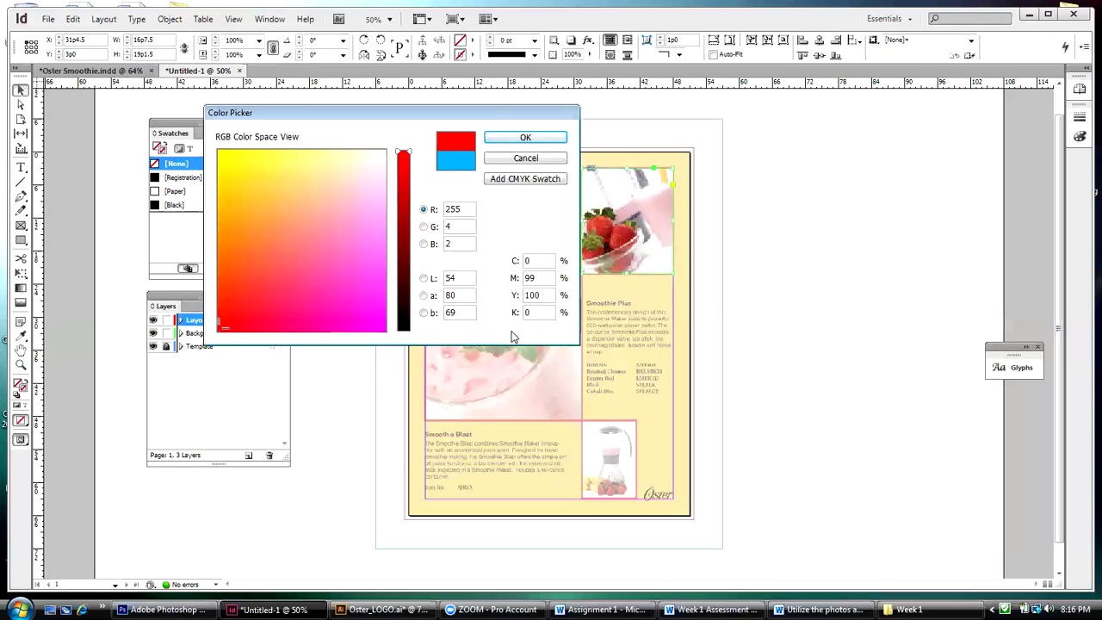
left_click(525, 179)
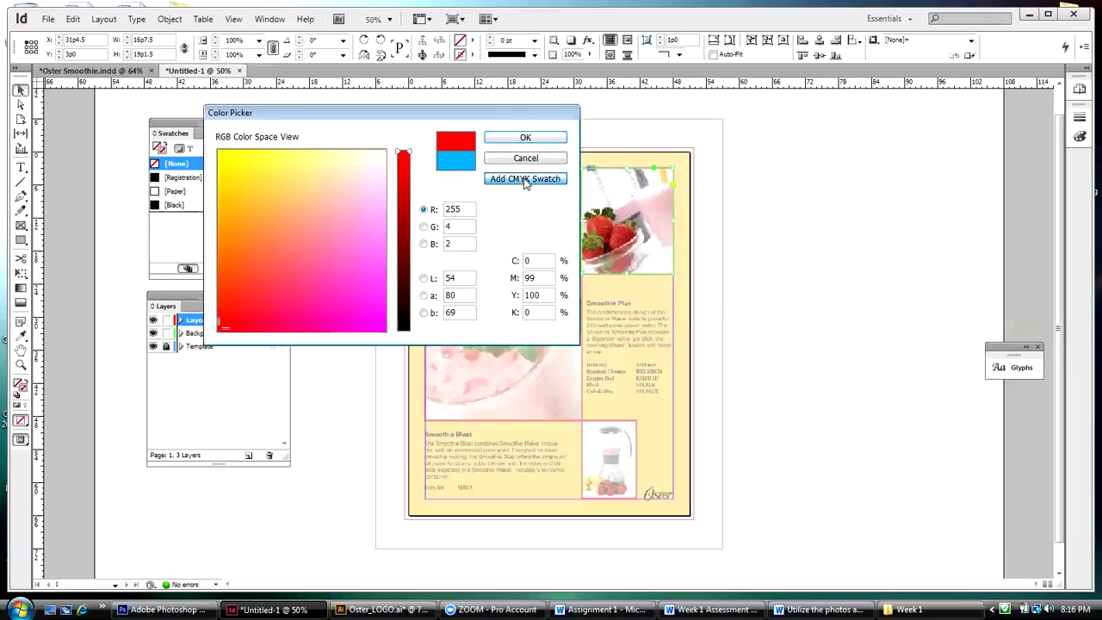
left_click(555, 140)
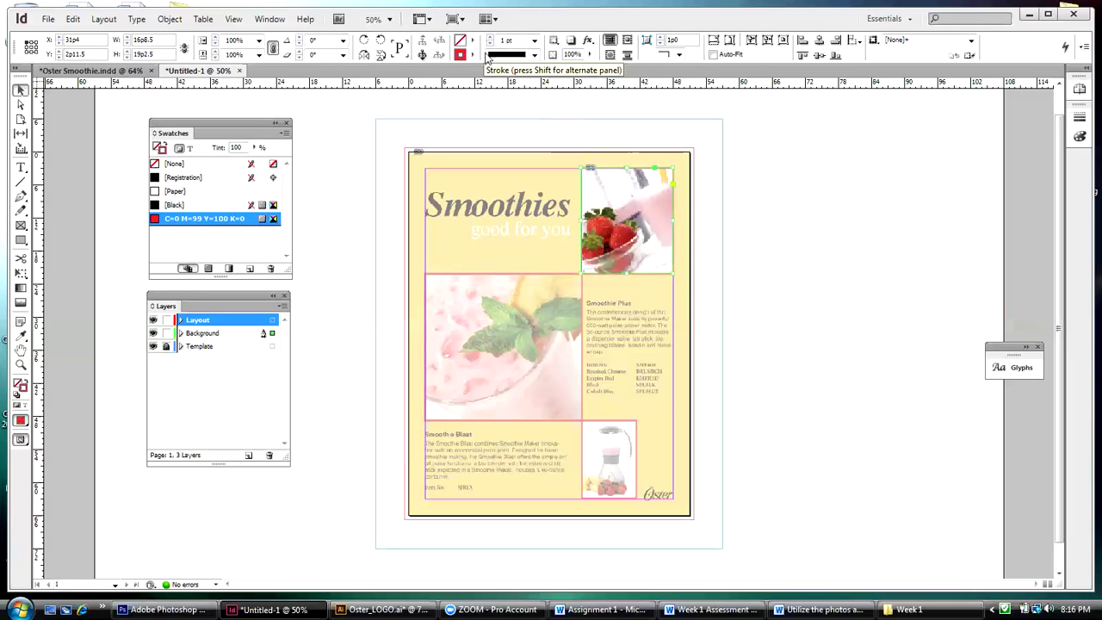
Set the strawberry photo frame's stroke weight to 3 pt
left_click(534, 42)
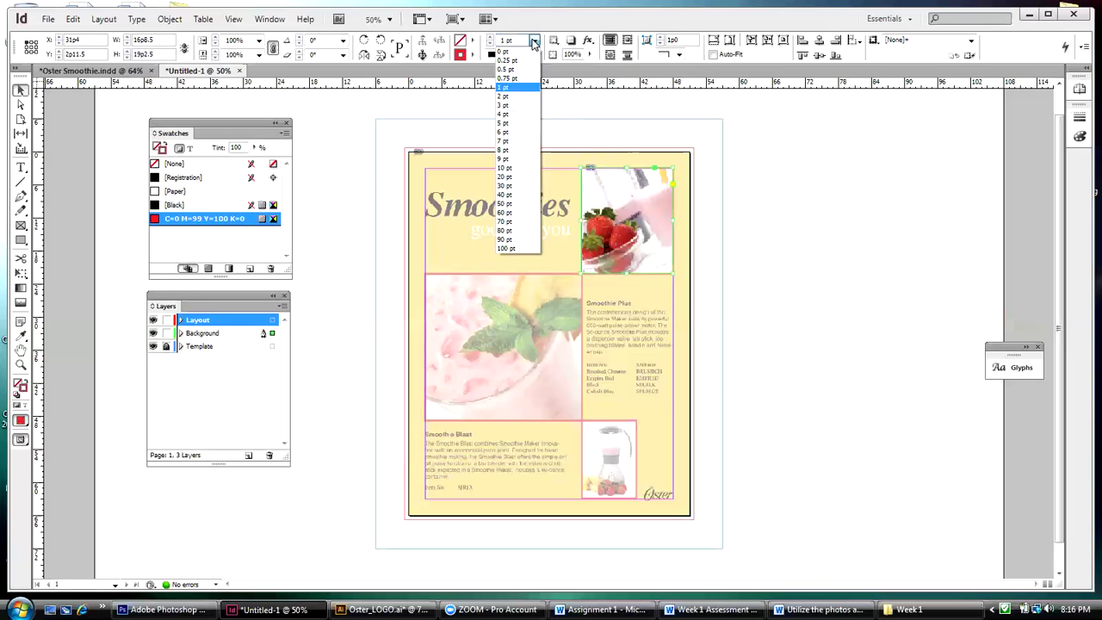
left_click(517, 107)
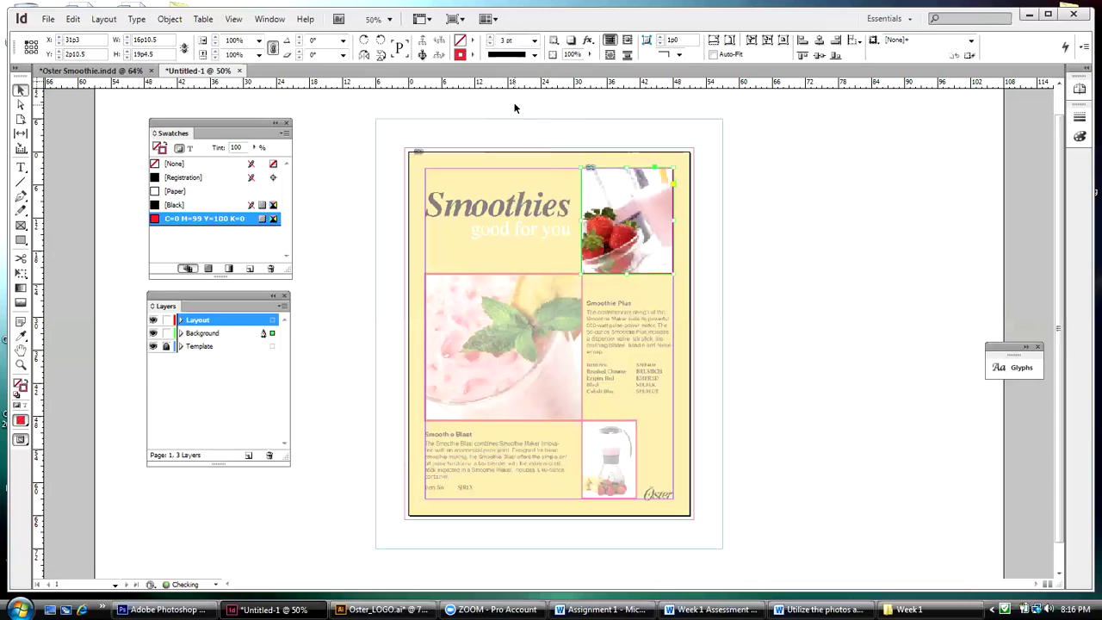
left_click(708, 131)
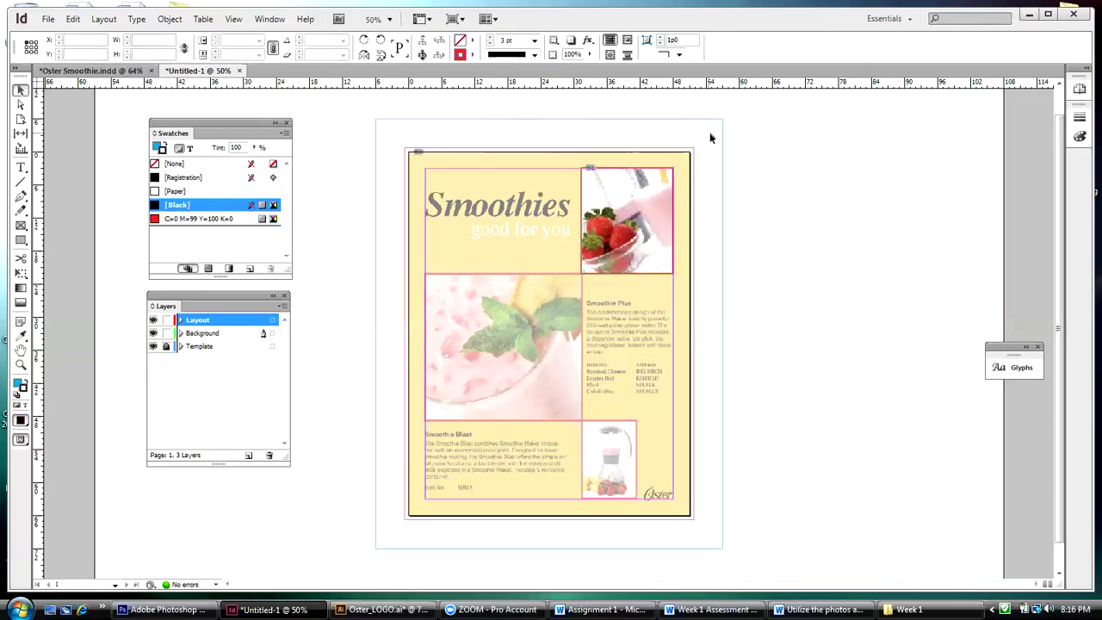
Compare the strawberry photo frame's border with the template's up close and set its stroke weight to 4 pt
left_click(675, 191)
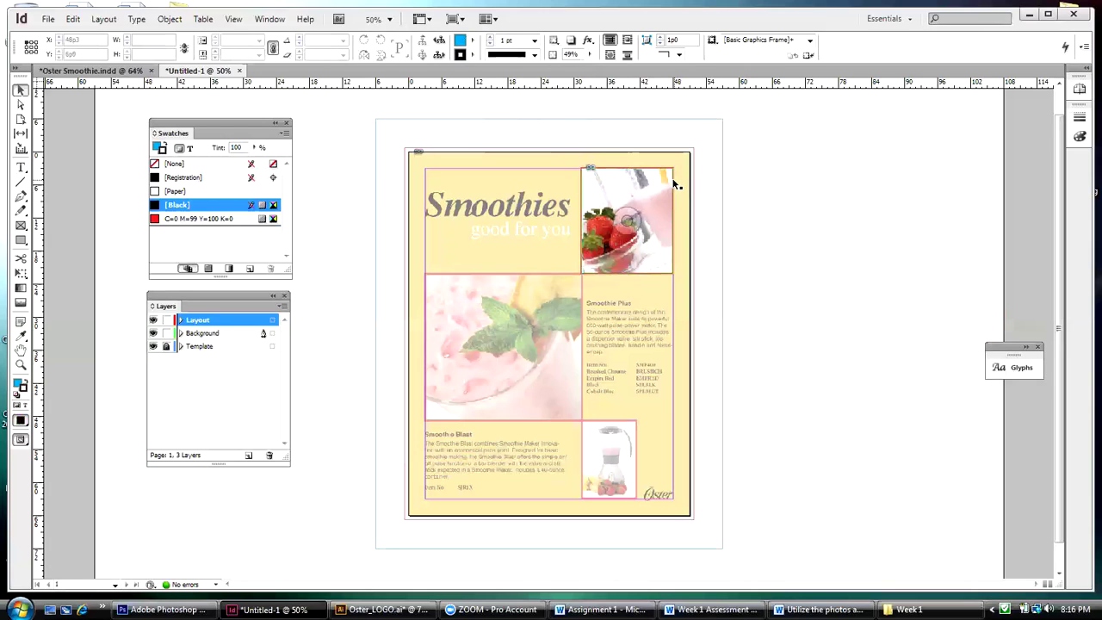
left_click(23, 365)
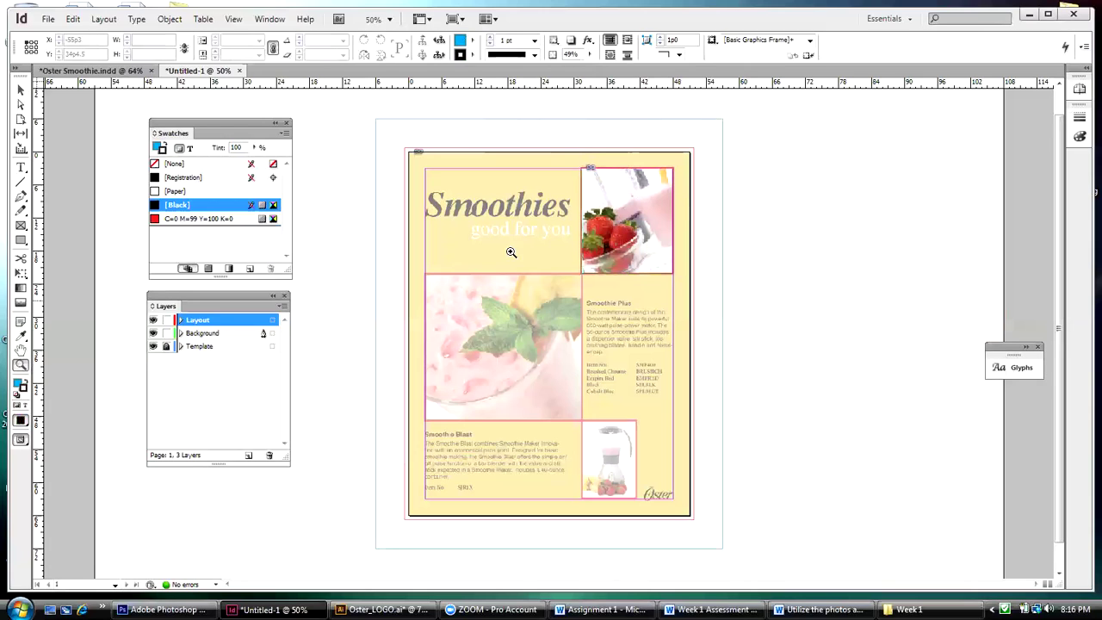
left_click_drag(558, 148, 701, 288)
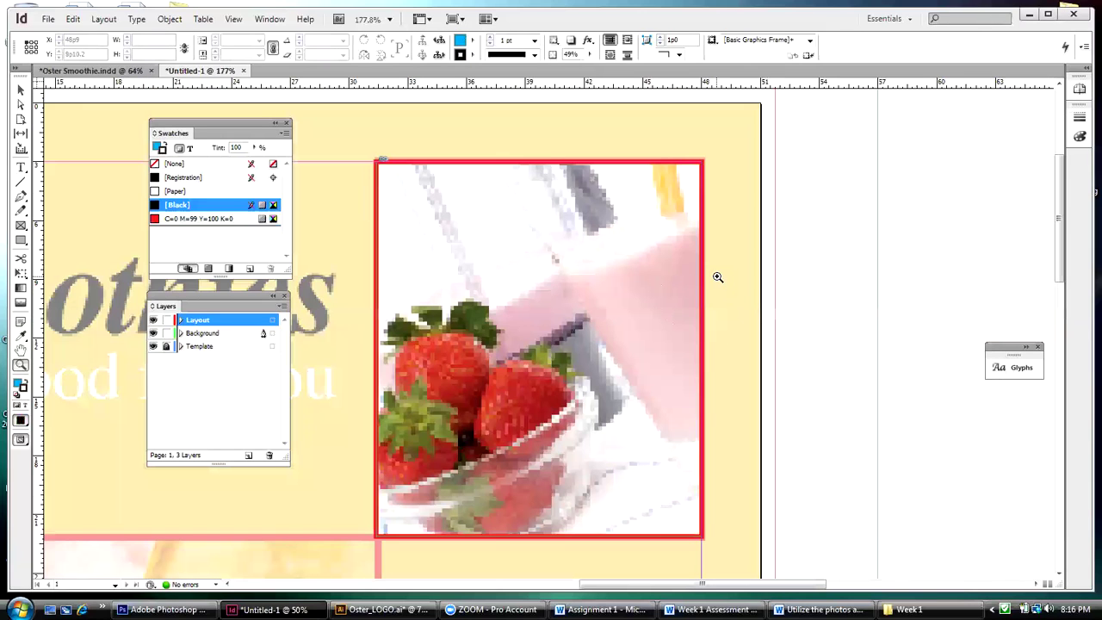
left_click(21, 89)
left_click(477, 161)
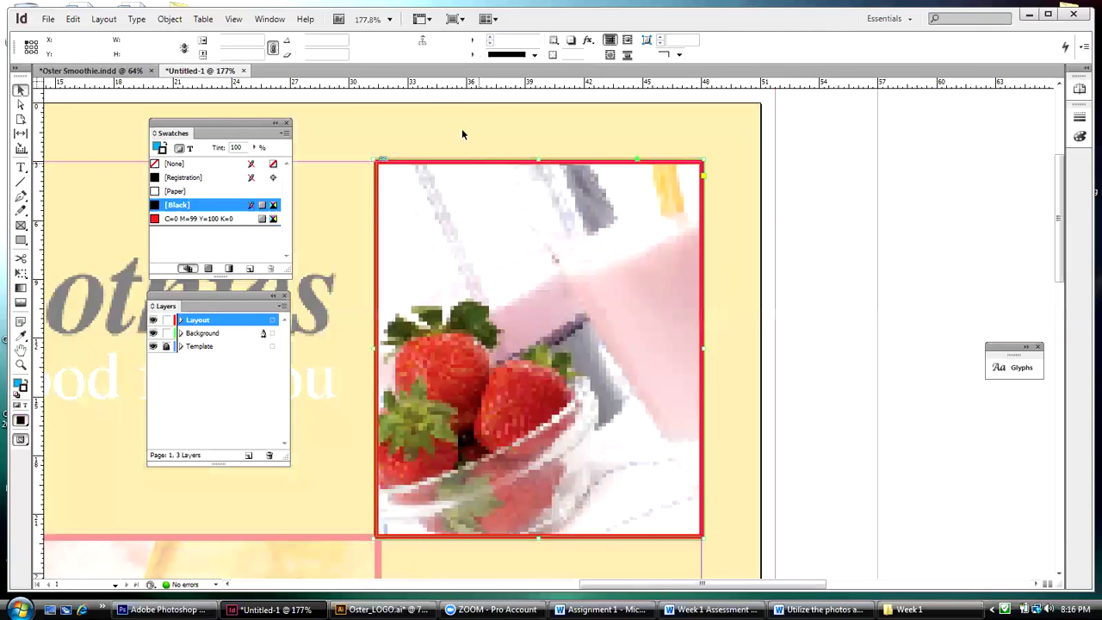
left_click(533, 42)
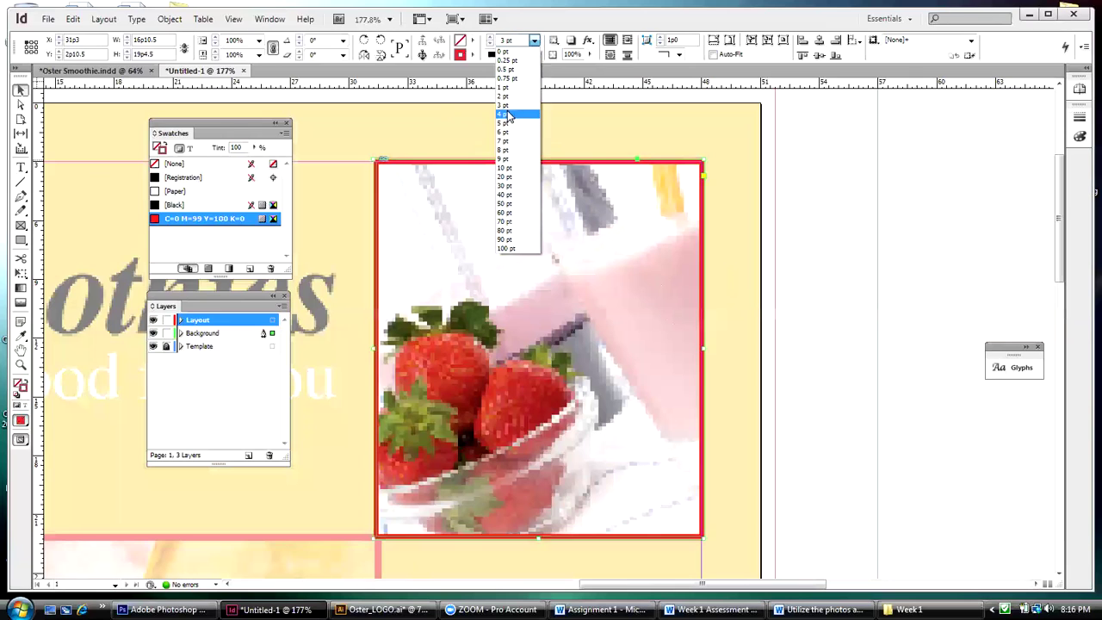
left_click(721, 198)
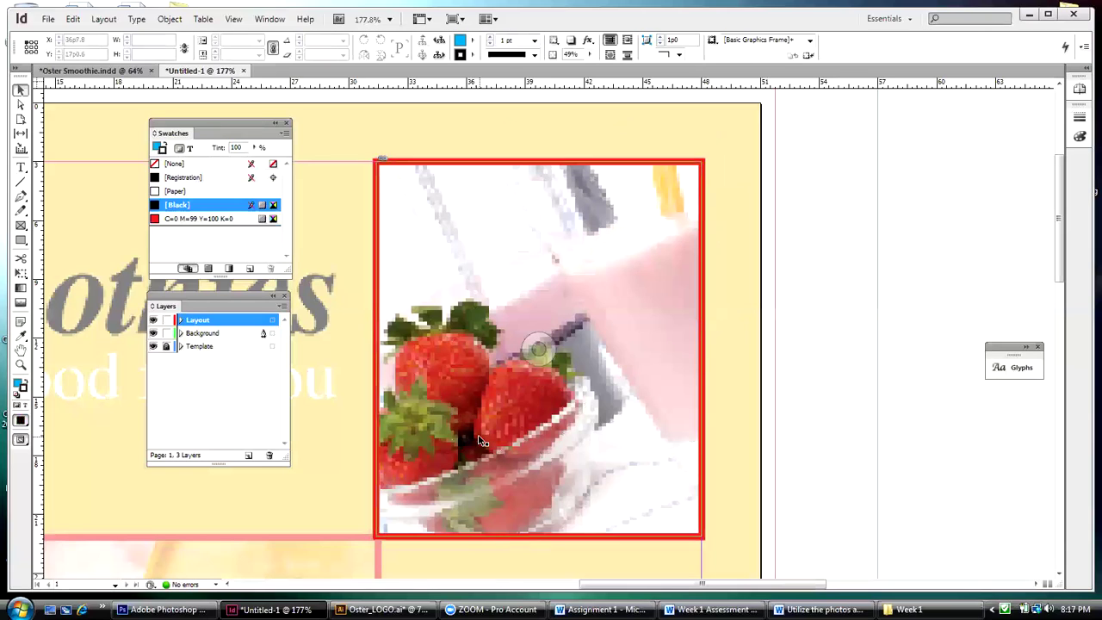
Set the document's display performance to High Quality Display
left_click(233, 19)
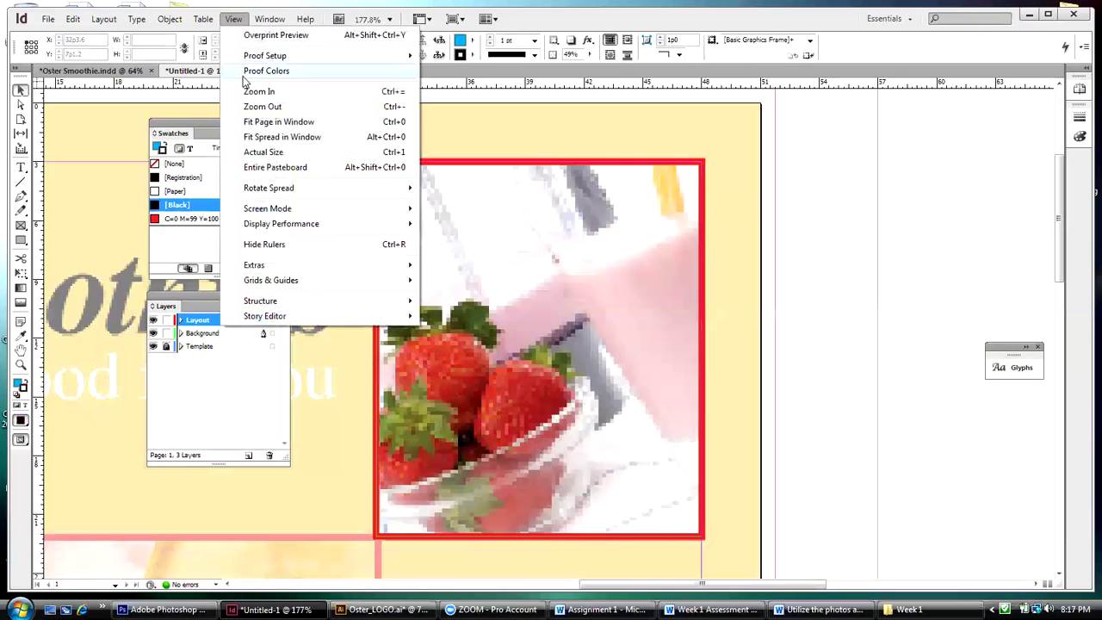
mouse_move(267, 223)
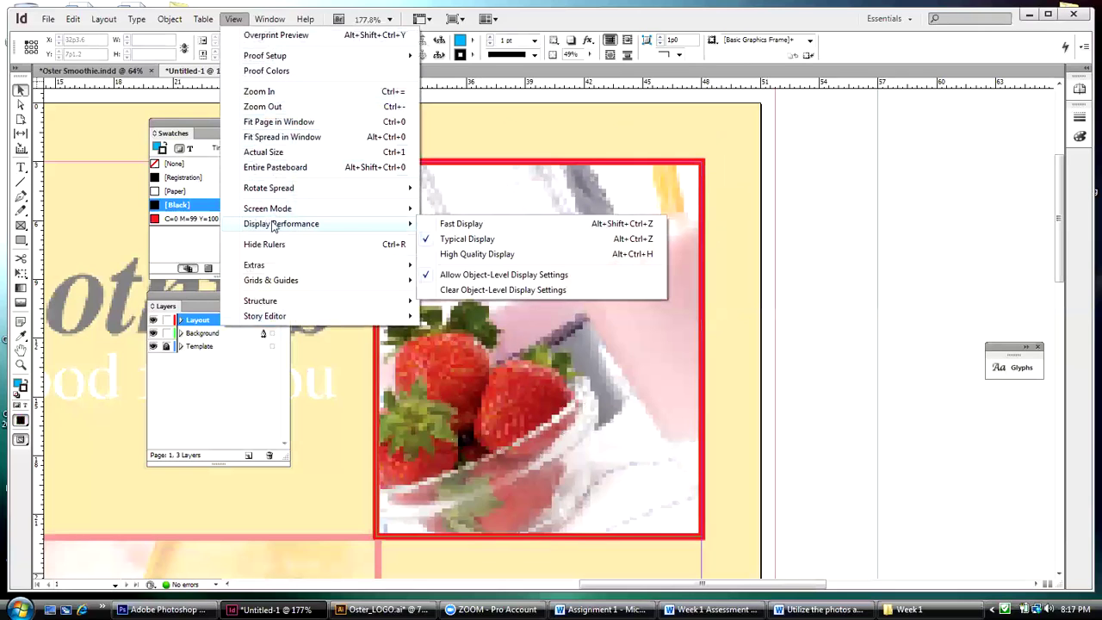
left_click(465, 254)
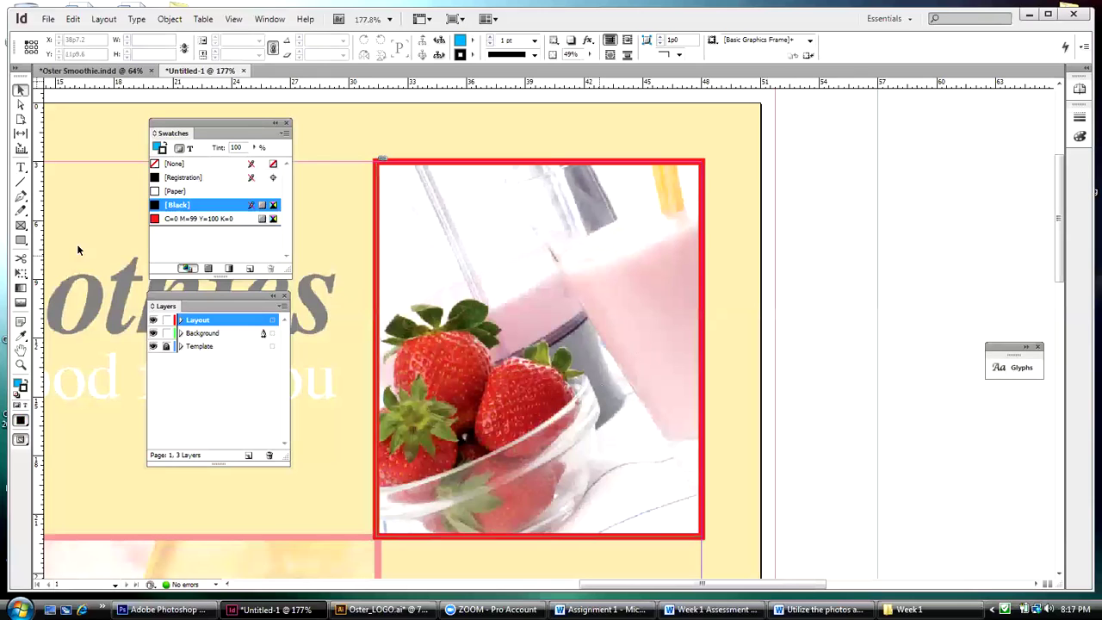
Draw a rectangle frame about 28p2 by 26p5 over the template's large mint smoothie photo
left_click(231, 19)
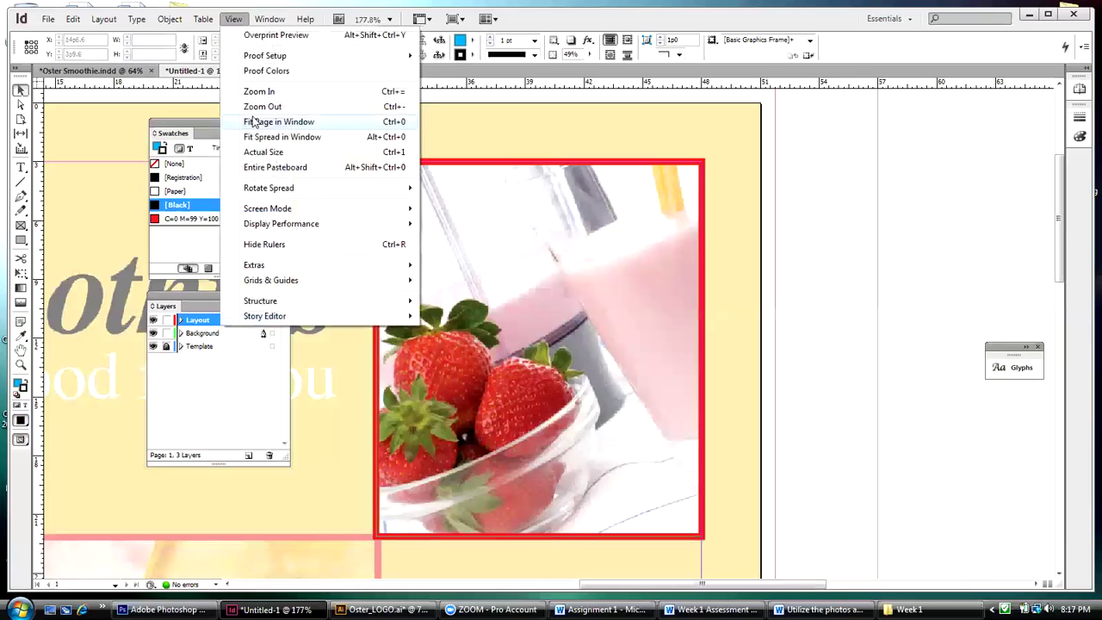
left_click(256, 122)
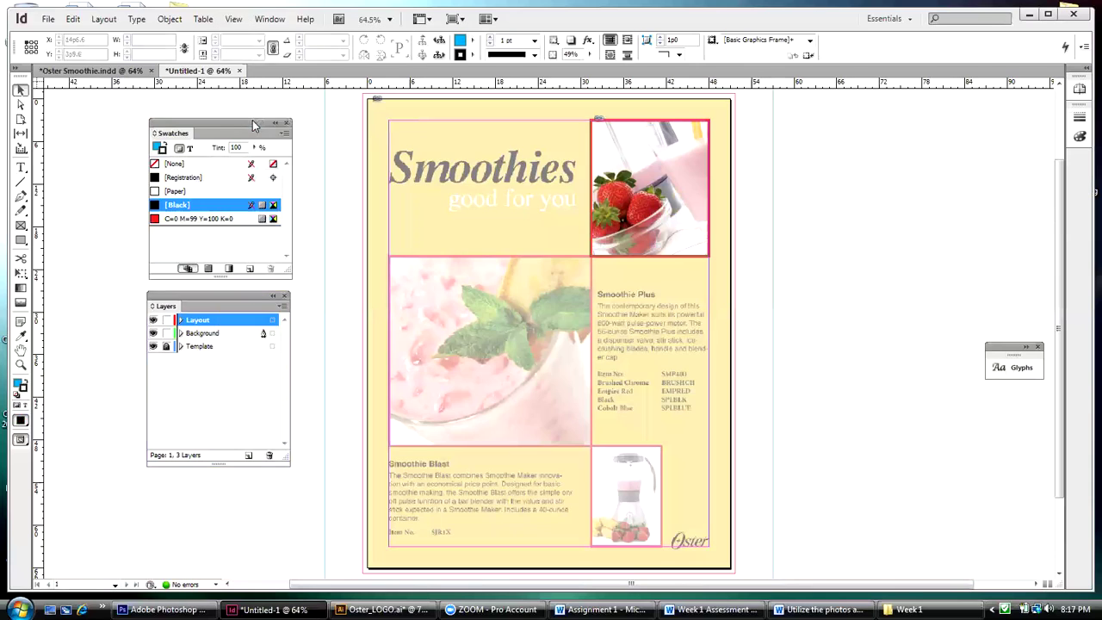
left_click(233, 19)
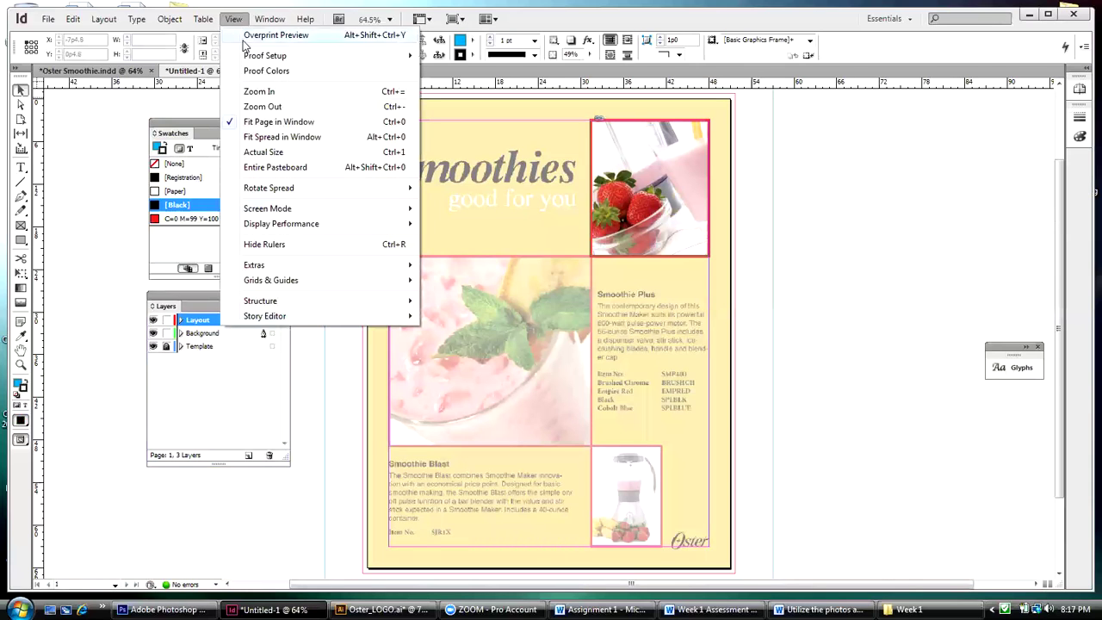
left_click(255, 122)
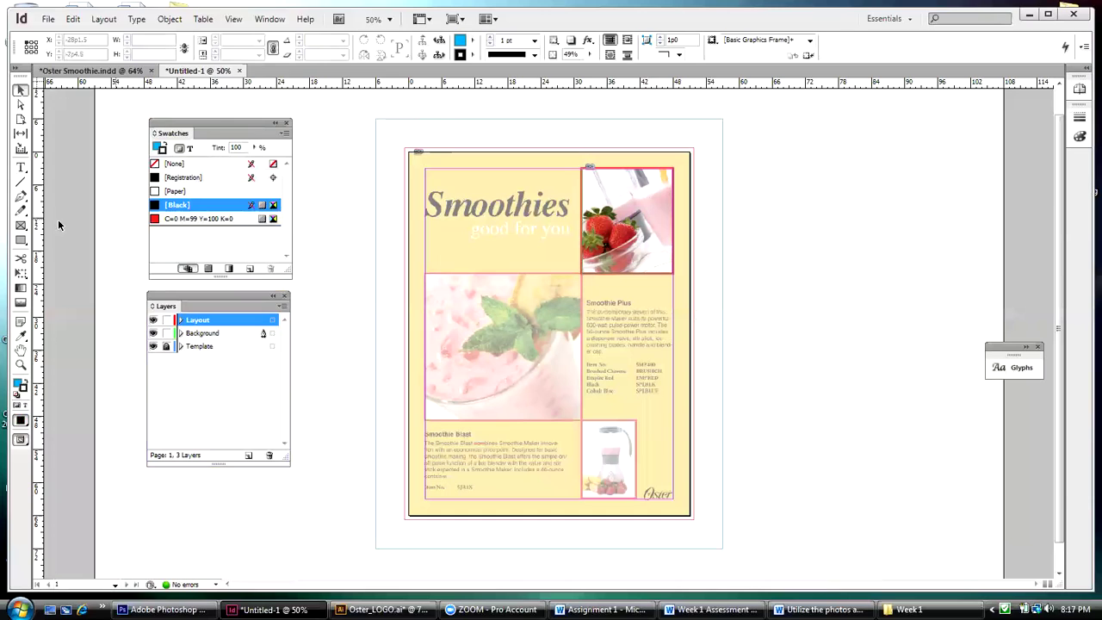
left_click(20, 226)
left_click_drag(424, 274, 582, 420)
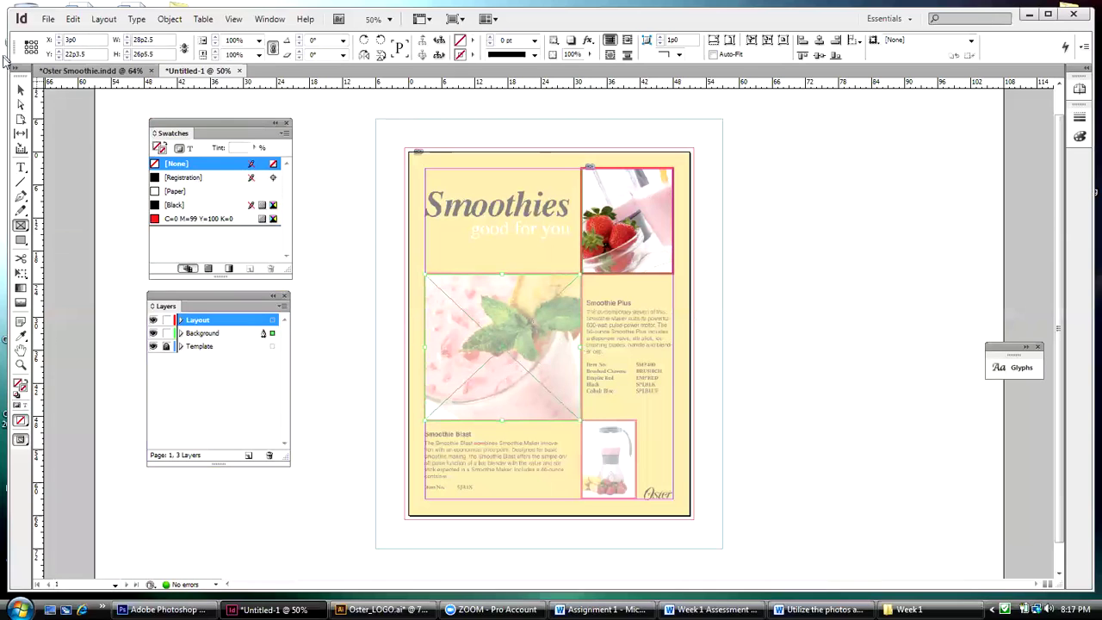
Apply the red C=0 M=99 Y=100 K=0 swatch to the mint smoothie frame's stroke, set its weight to 4 pt, and keep the frame selected
left_click(19, 91)
left_click(580, 347)
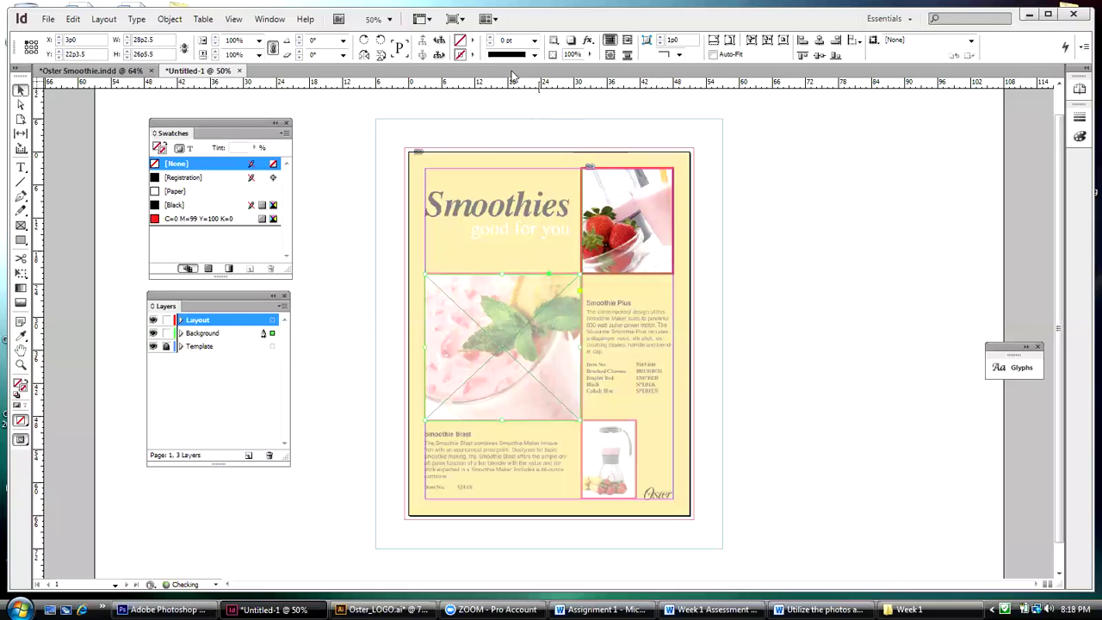
left_click(196, 218)
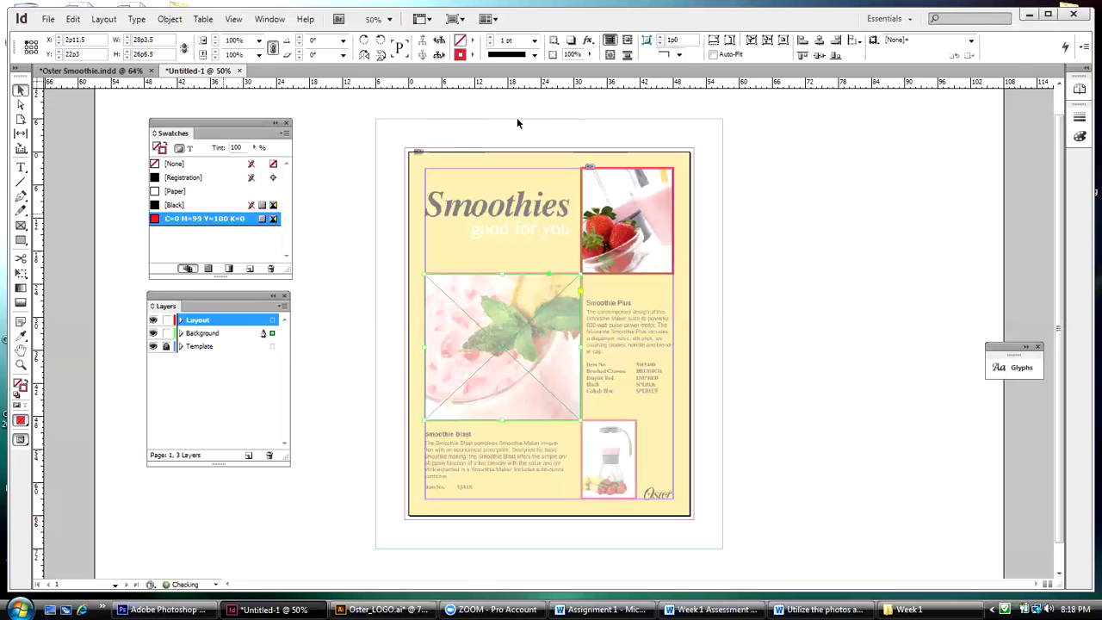
left_click(534, 40)
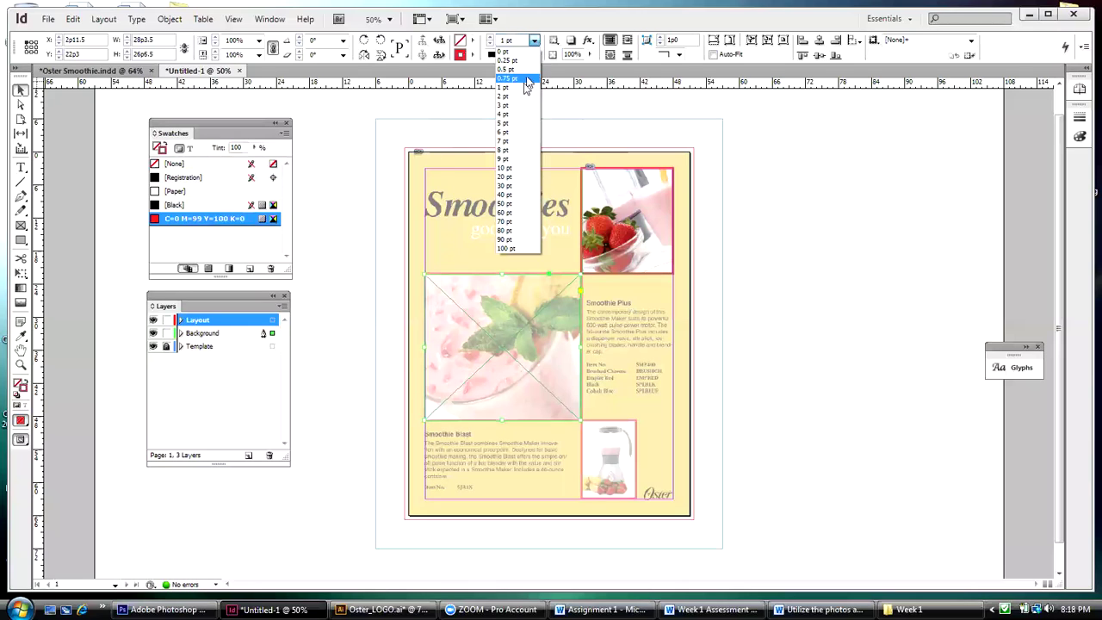
left_click(511, 115)
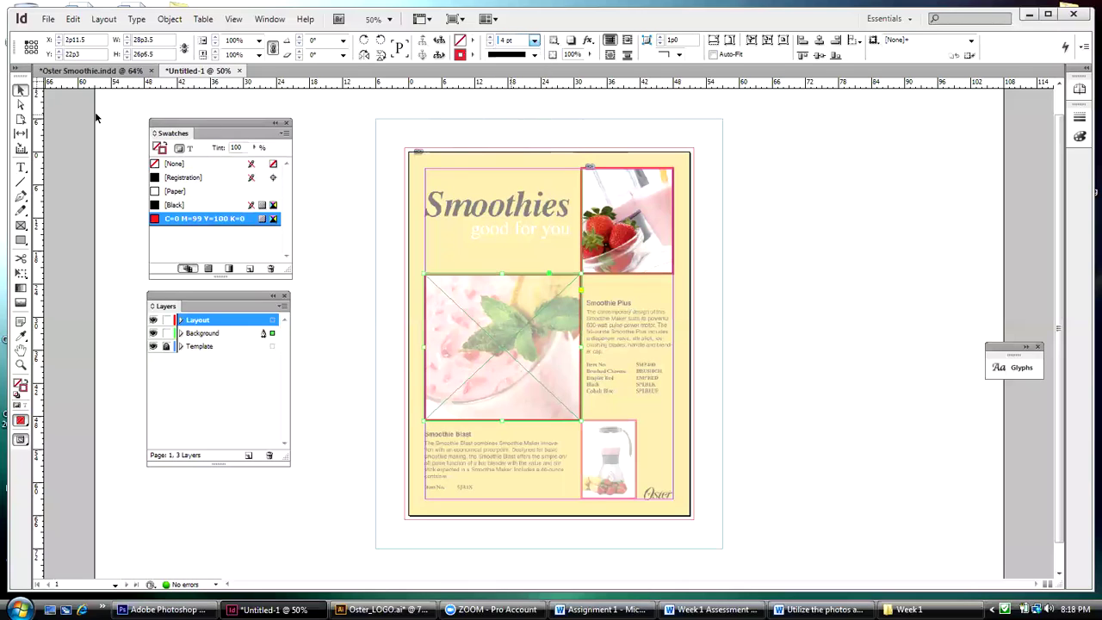
left_click(390, 190)
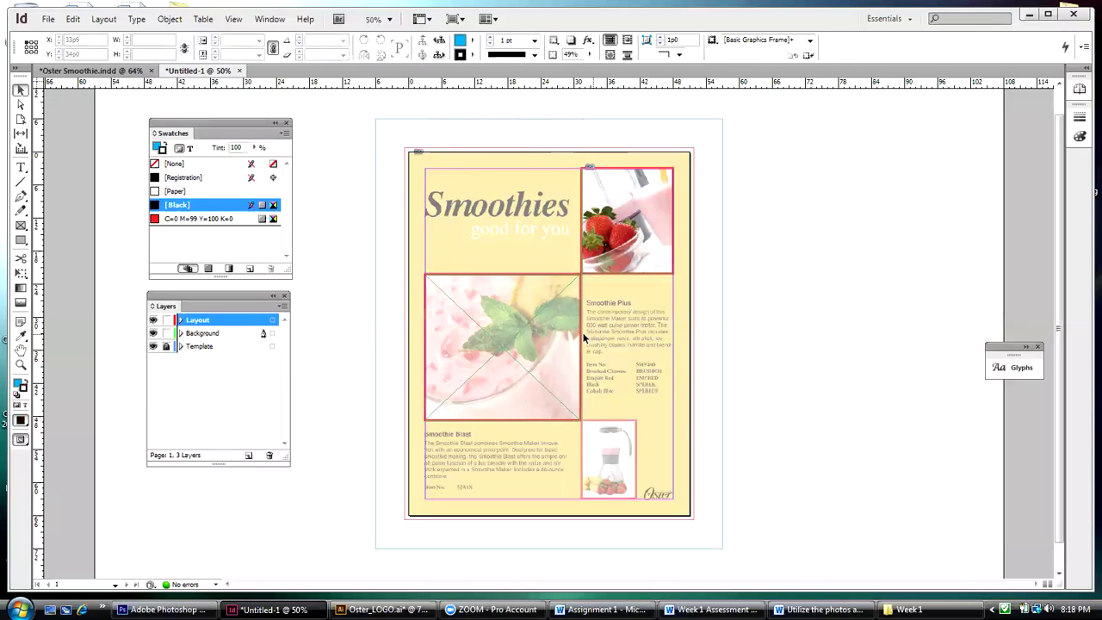
left_click(527, 327)
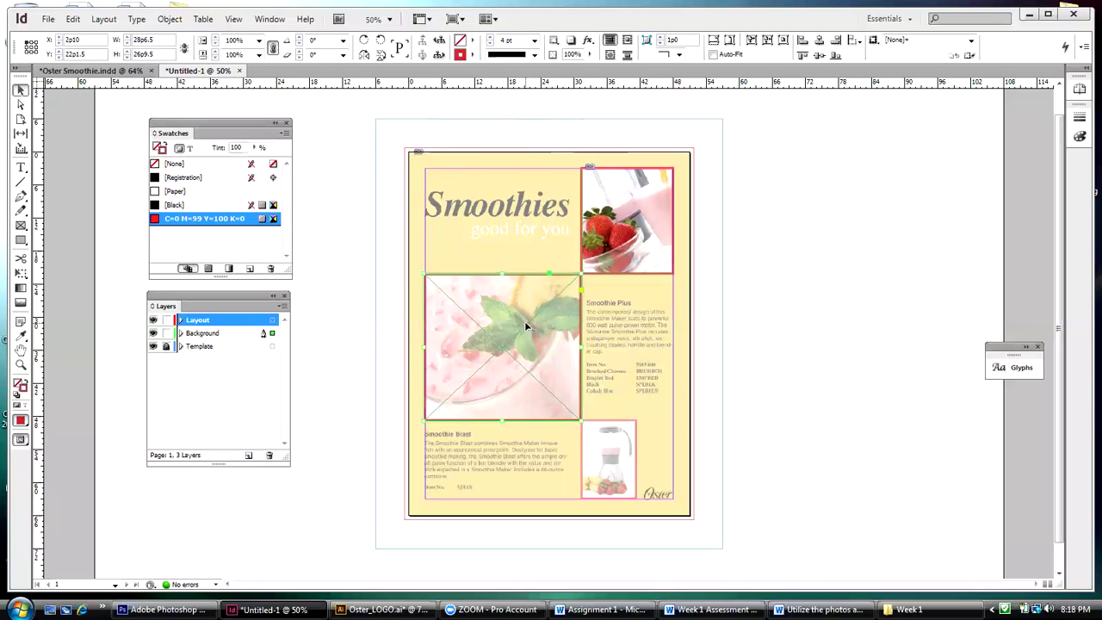
Place the smoothie1 image into the selected mint smoothie frame
left_click(49, 19)
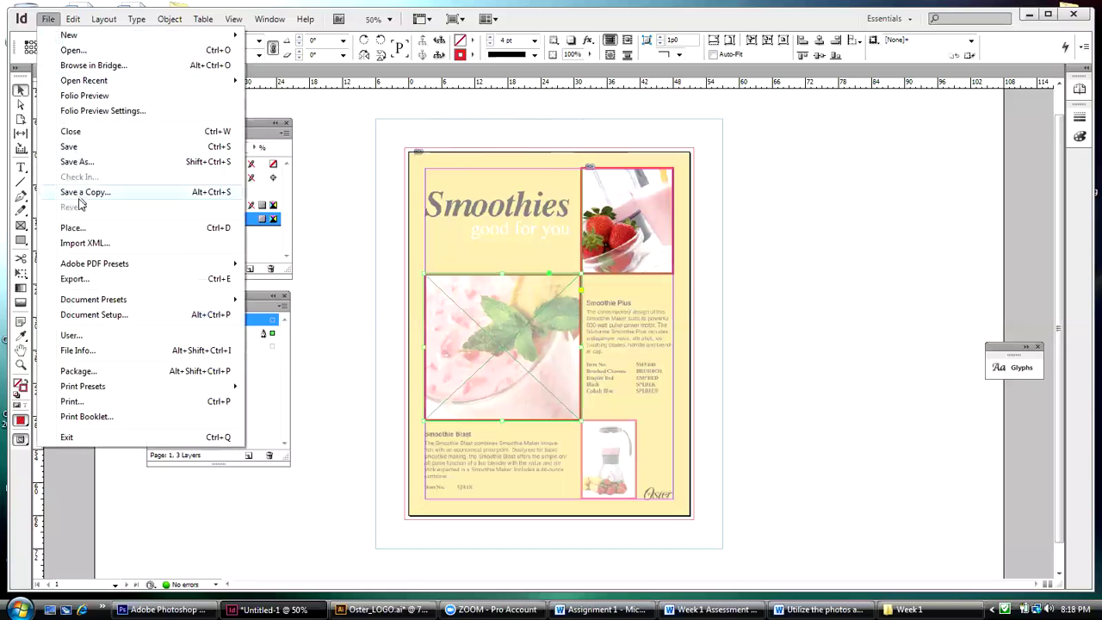
left_click(74, 228)
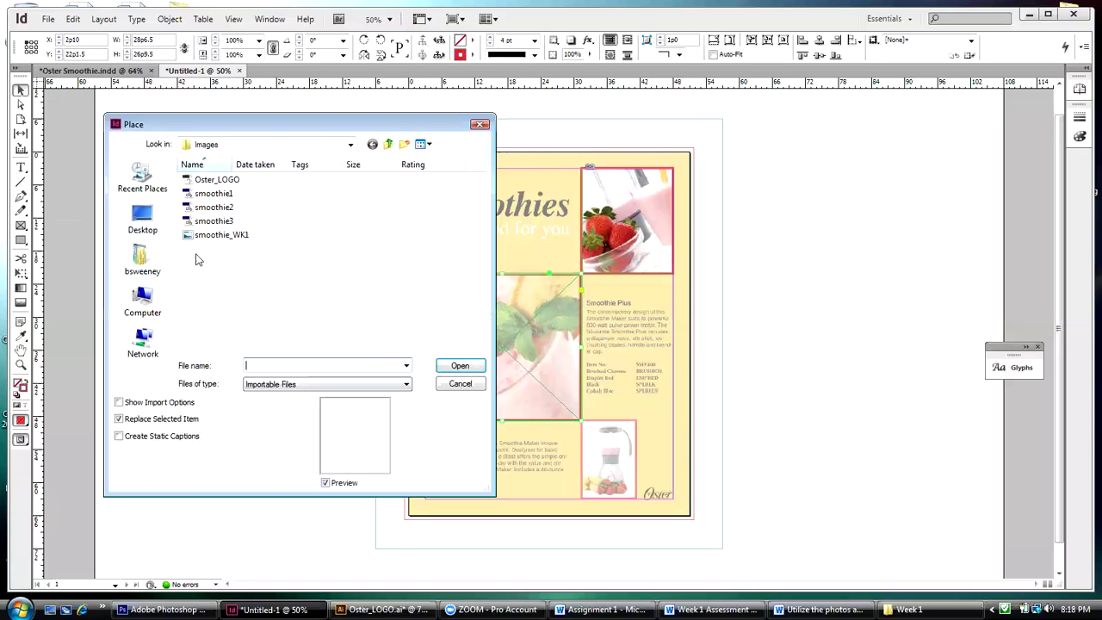
left_click(215, 208)
left_click(215, 222)
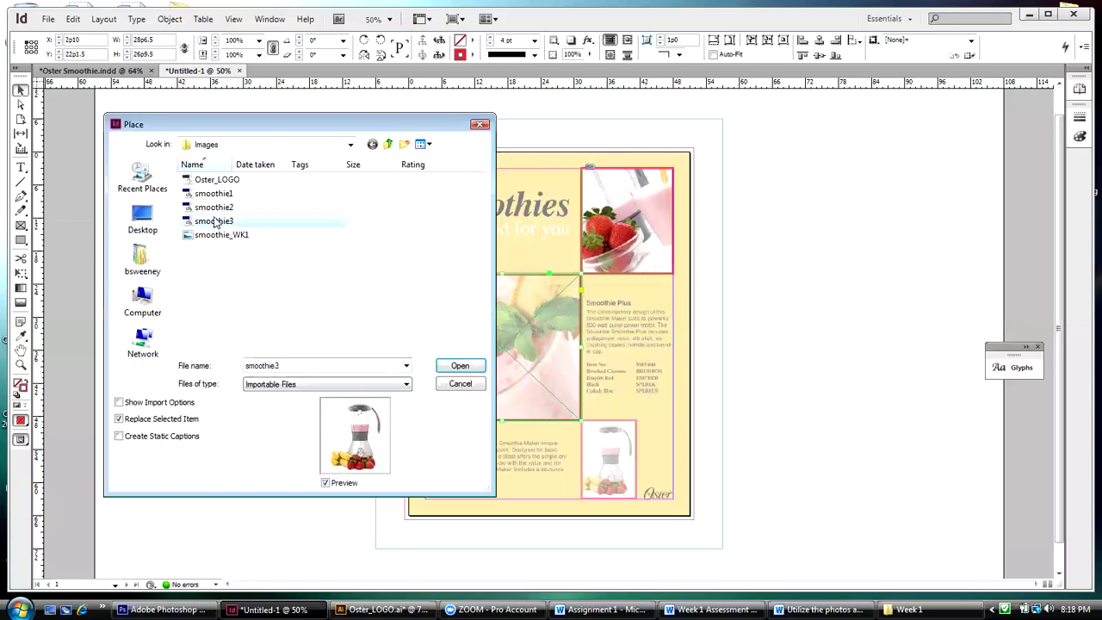
left_click(212, 195)
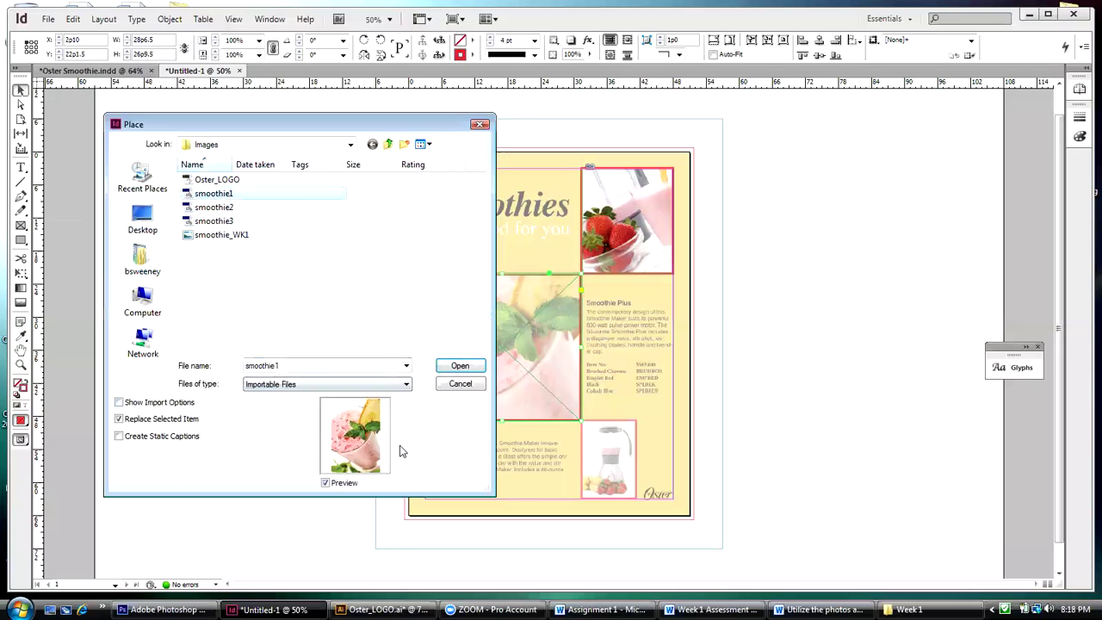
left_click(465, 369)
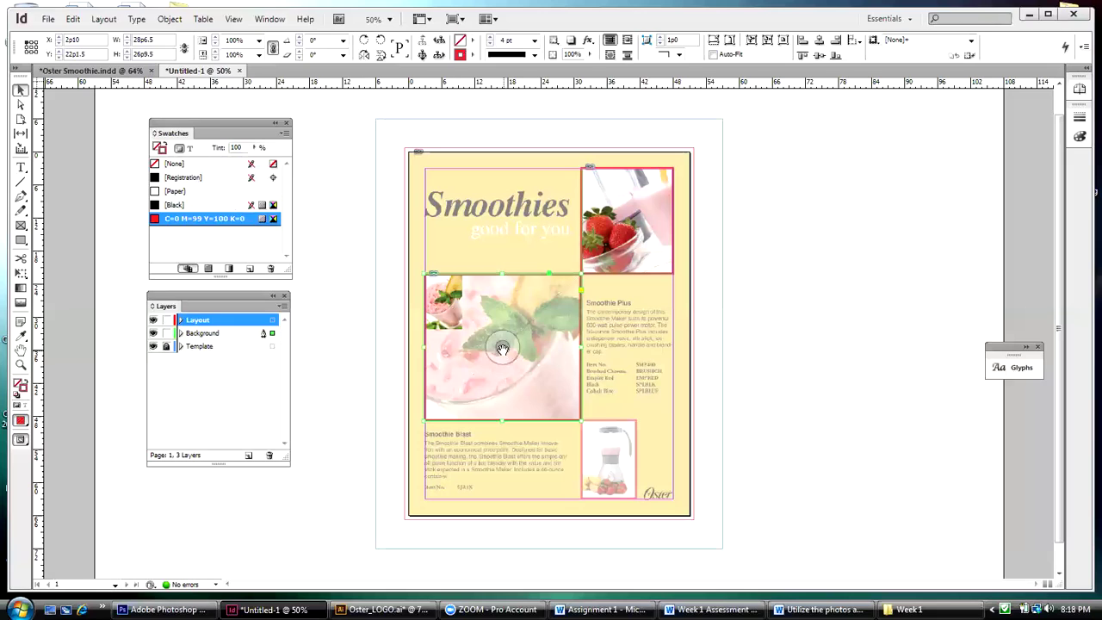
Scale the smoothie1 image proportionally to about 455% within its frame and nudge it upward to a Y offset of about -1p8
left_click(456, 325)
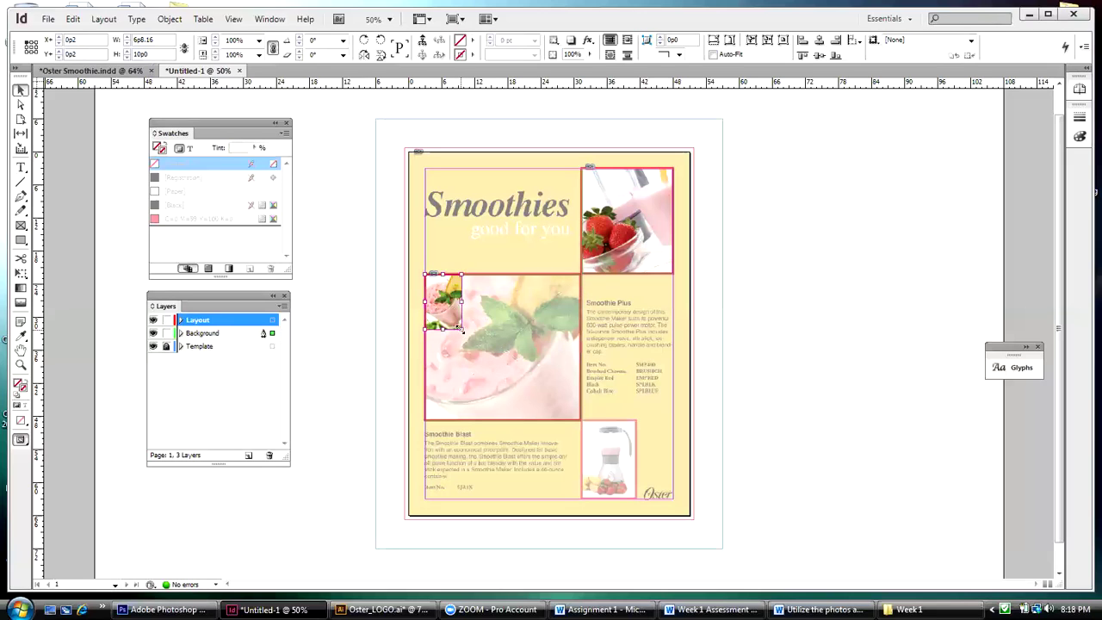
left_click_drag(461, 328, 604, 534)
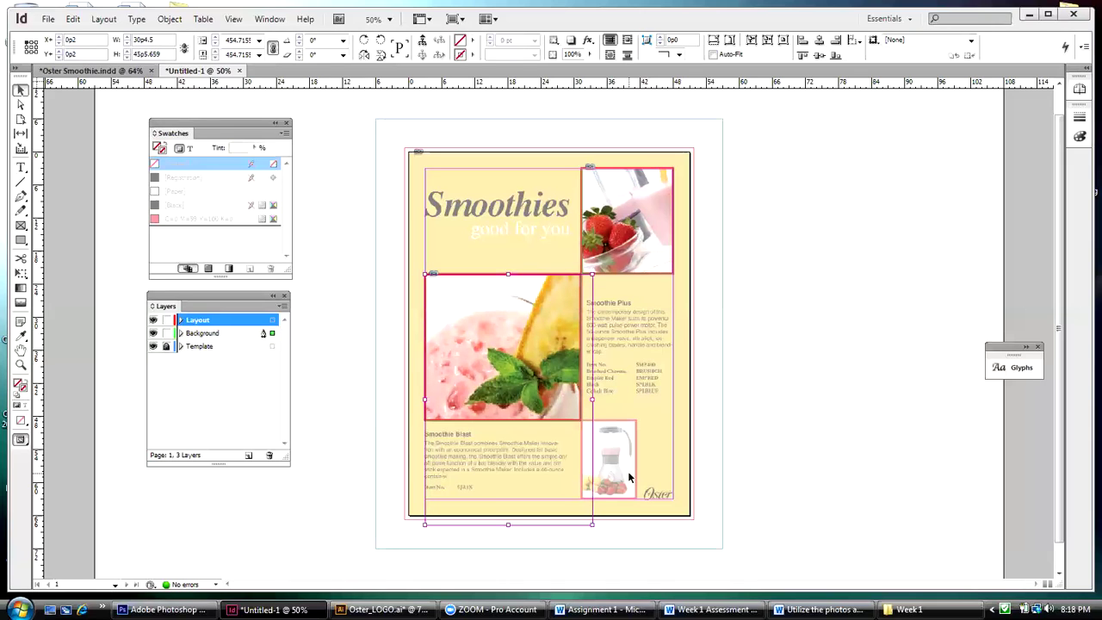
key("Up")
key("shift+Up")
key("shift+Up")
key("shift+Up")
key("shift+Up")
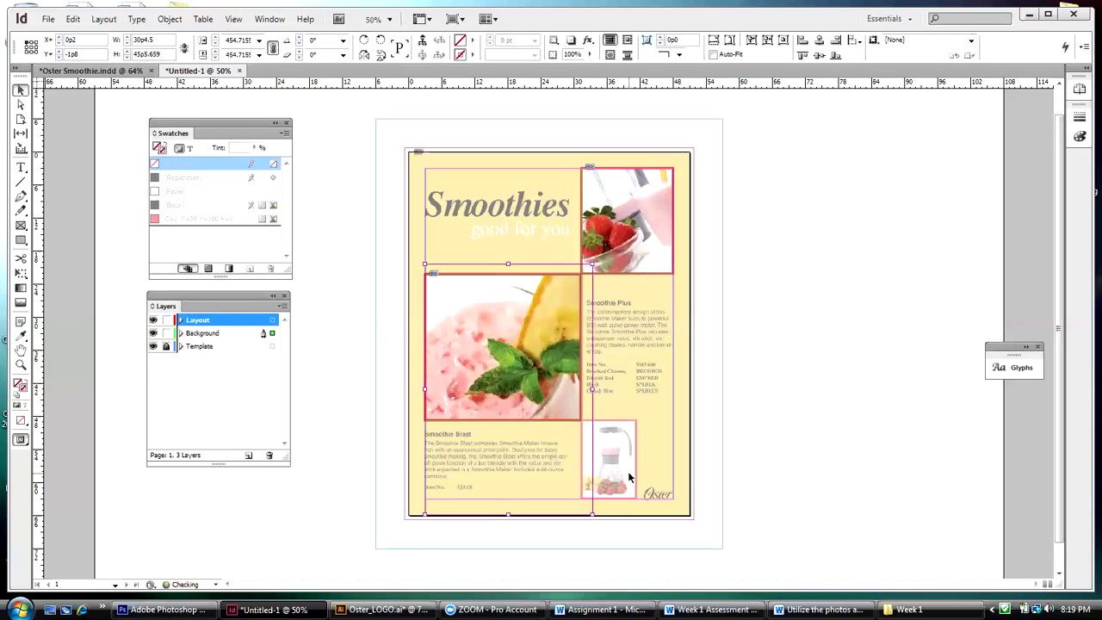
Nudge the large smoothie photo up inside its frame to a Y position of -8p4 and deselect it
key("shift+Up")
key("shift+Up")
key("shift+Up")
key("shift+Up")
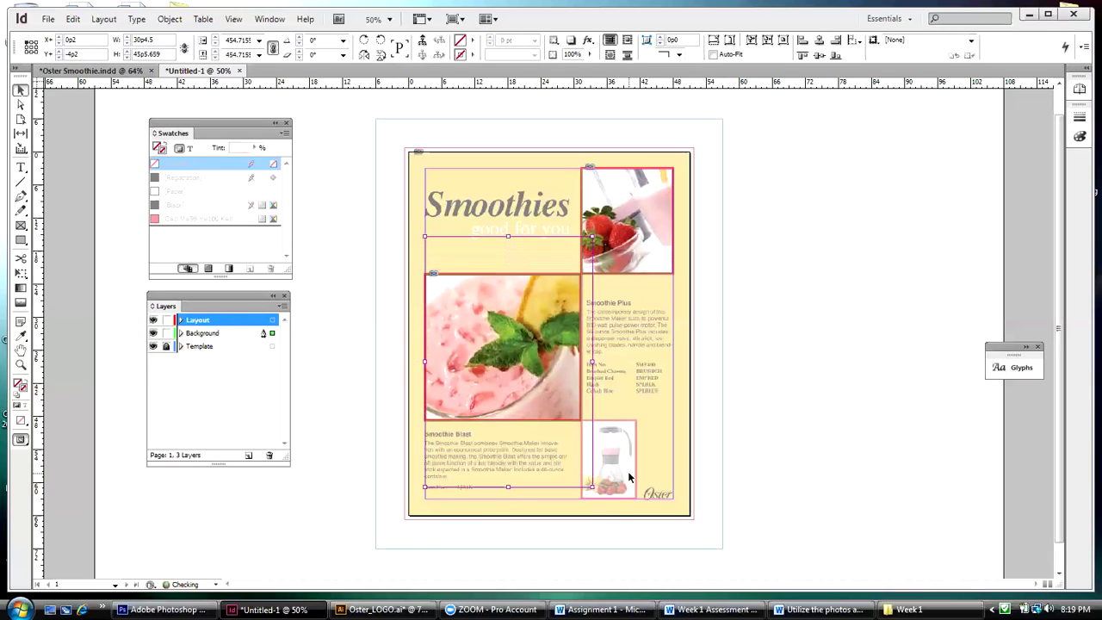
key("shift+Up")
key("shift+Up")
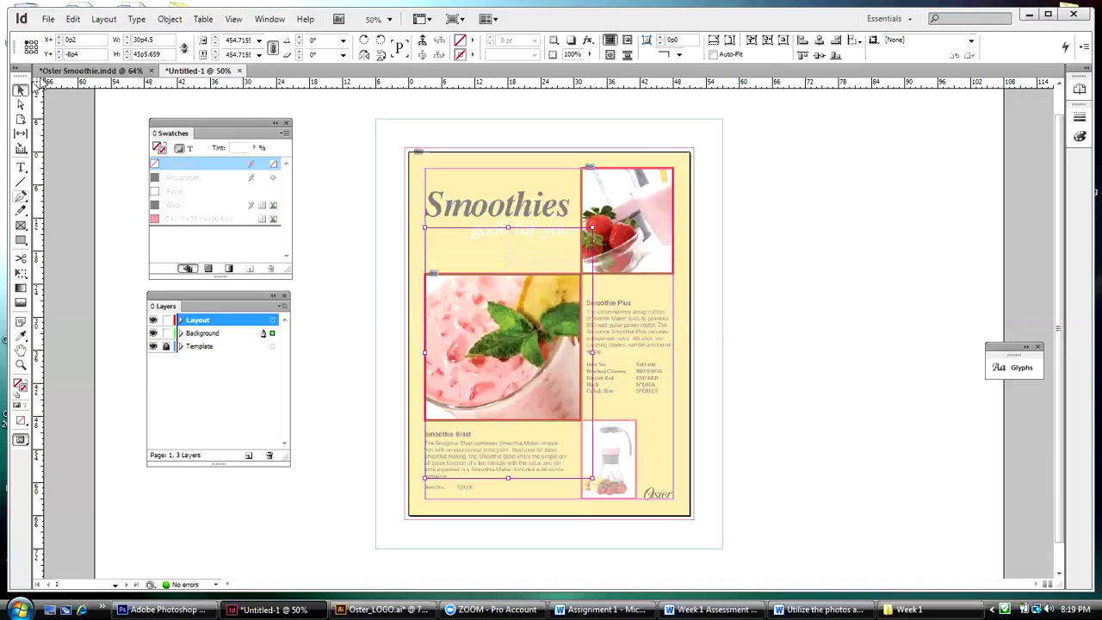
left_click(401, 179)
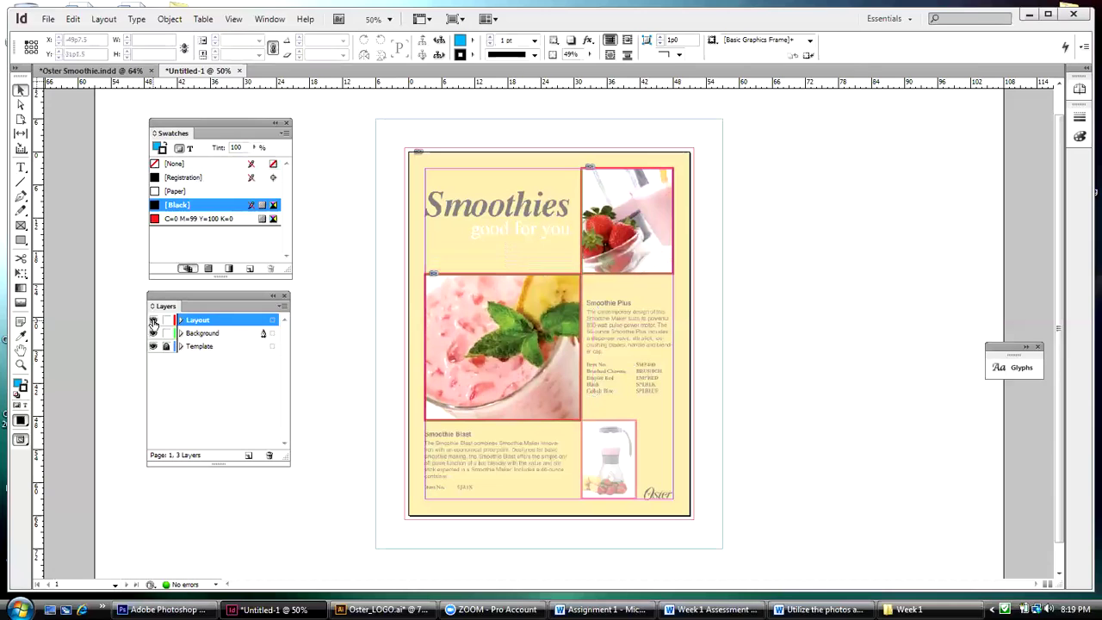
Hide the Template layer and move the two framed photos from the Background layer to the Layout layer
left_click(153, 346)
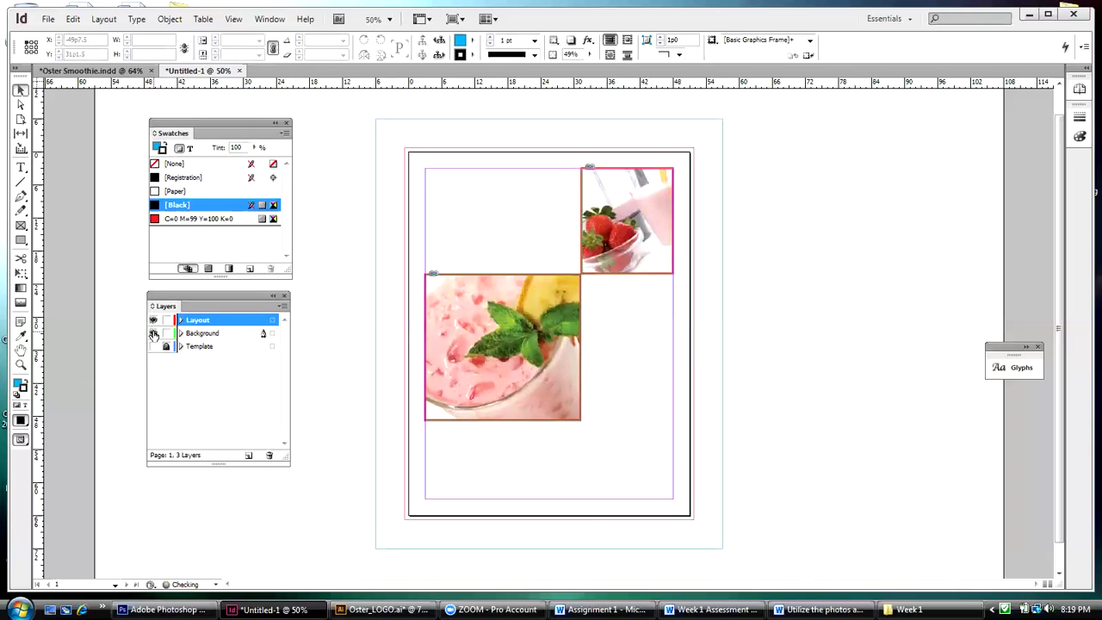
left_click(153, 333)
left_click(153, 333)
left_click(270, 334)
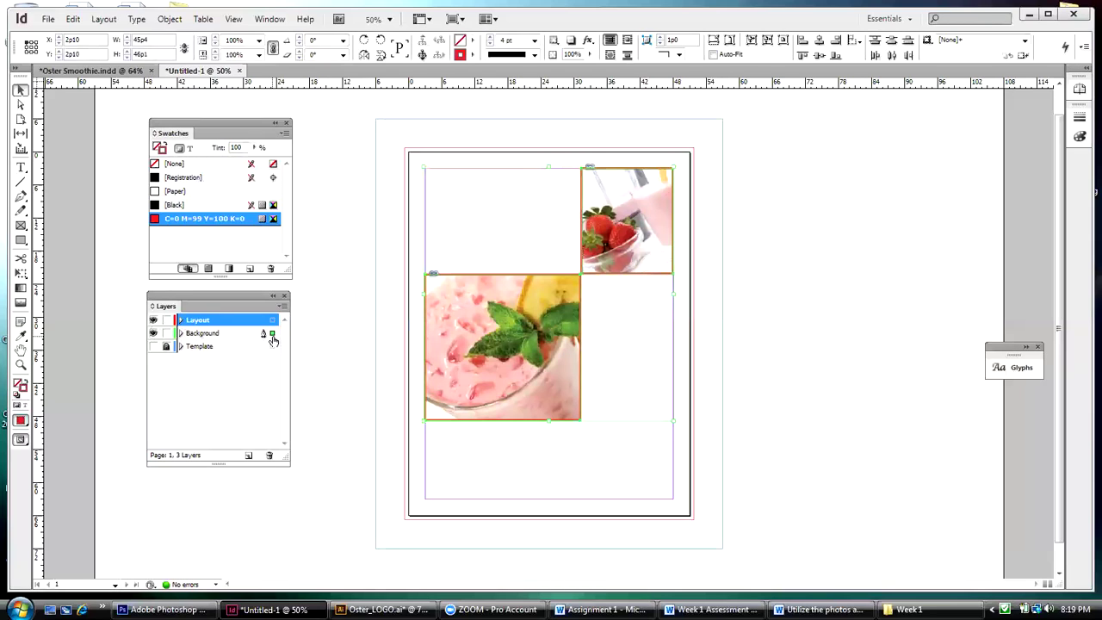
left_click_drag(271, 334, 270, 320)
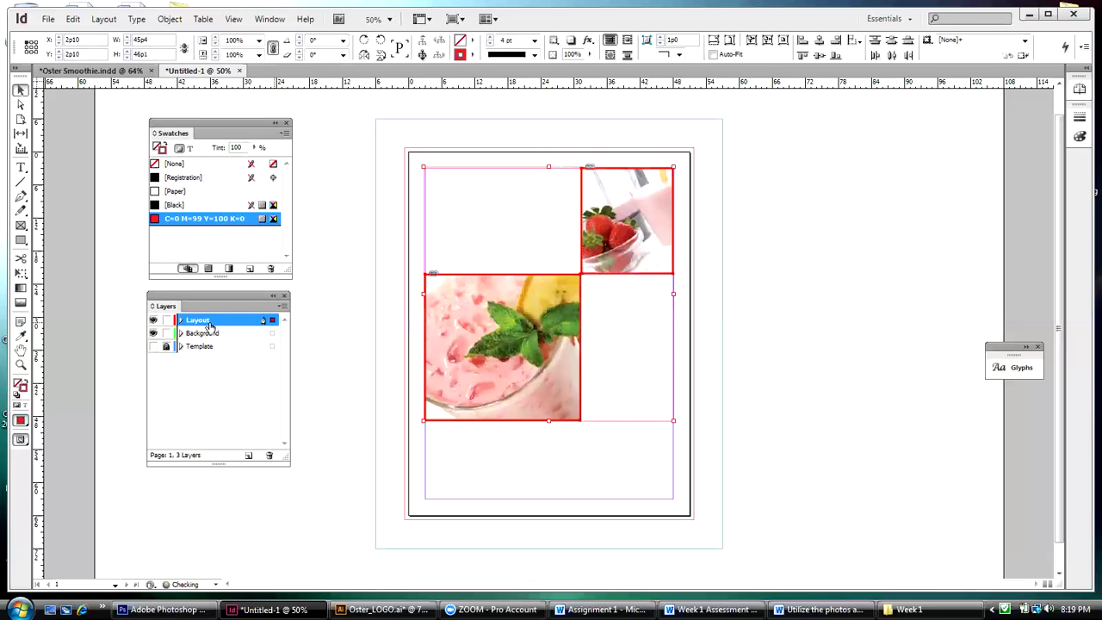
Toggle the Layout layer's visibility off and on to check which objects sit on it
left_click(152, 322)
left_click(152, 322)
left_click(151, 322)
left_click(153, 322)
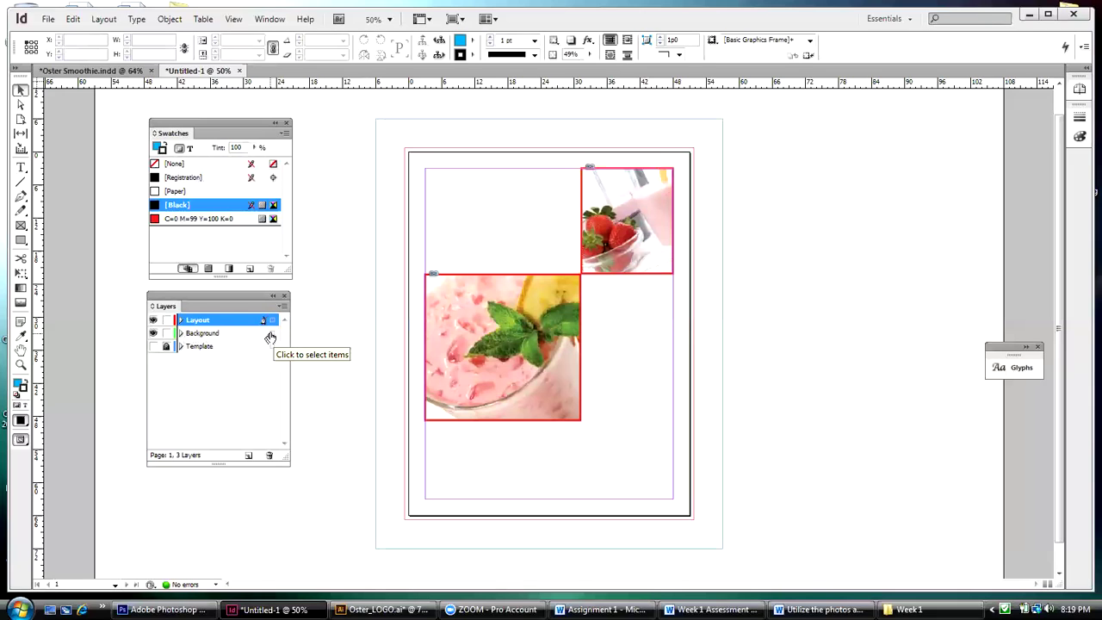
left_click(153, 320)
left_click(153, 321)
left_click(153, 320)
left_click(154, 321)
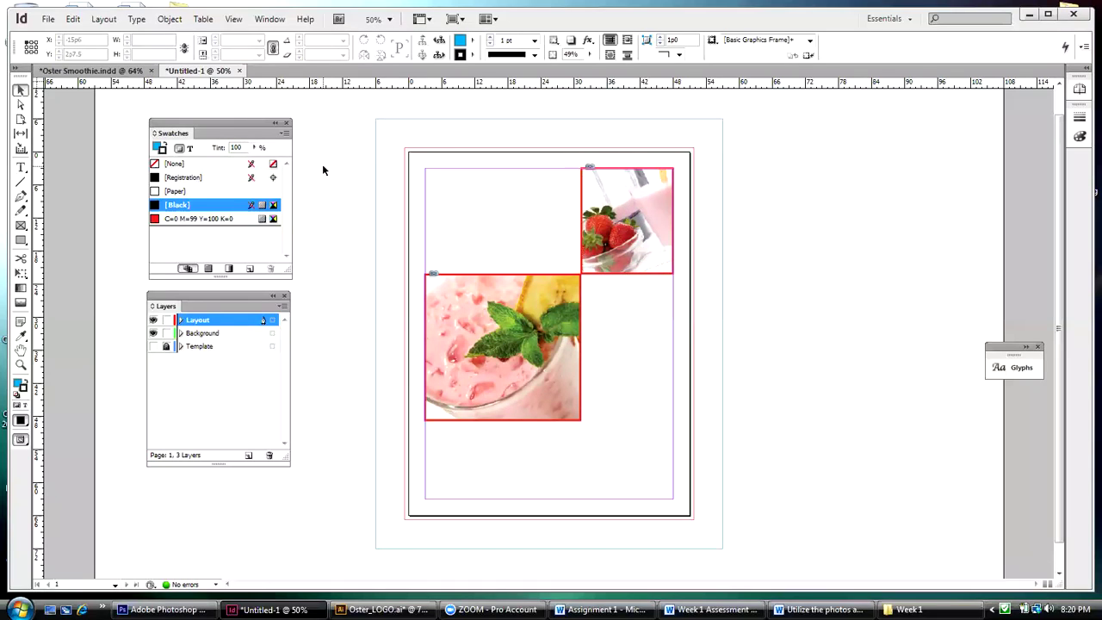
Nudge the large smoothie photo frame right to an X position of about 3p2
left_click(580, 351)
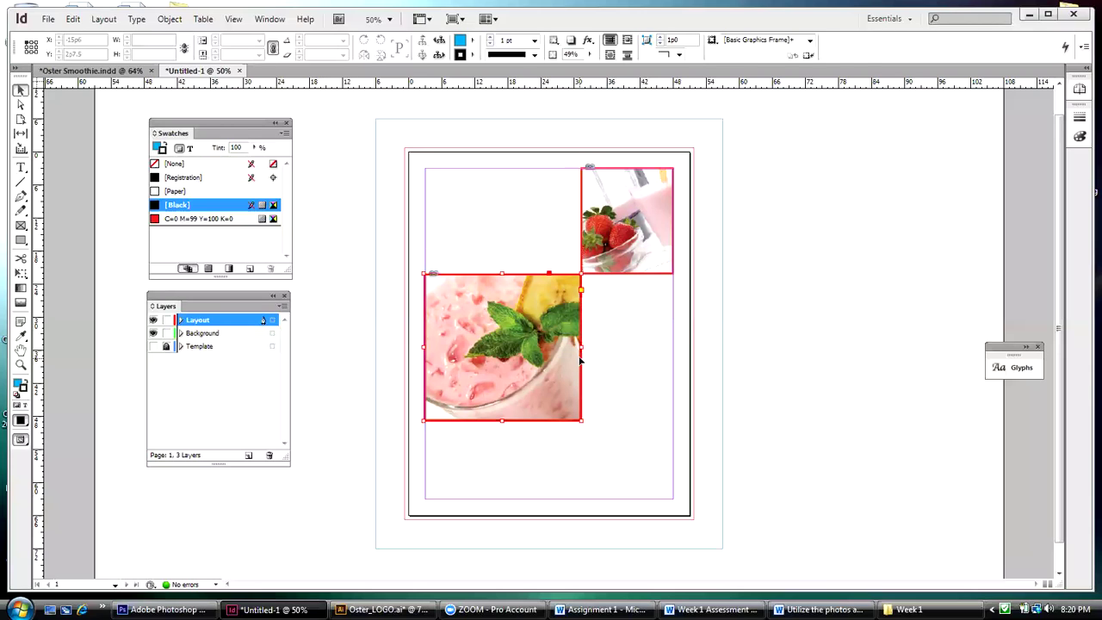
left_click_drag(580, 349, 580, 350)
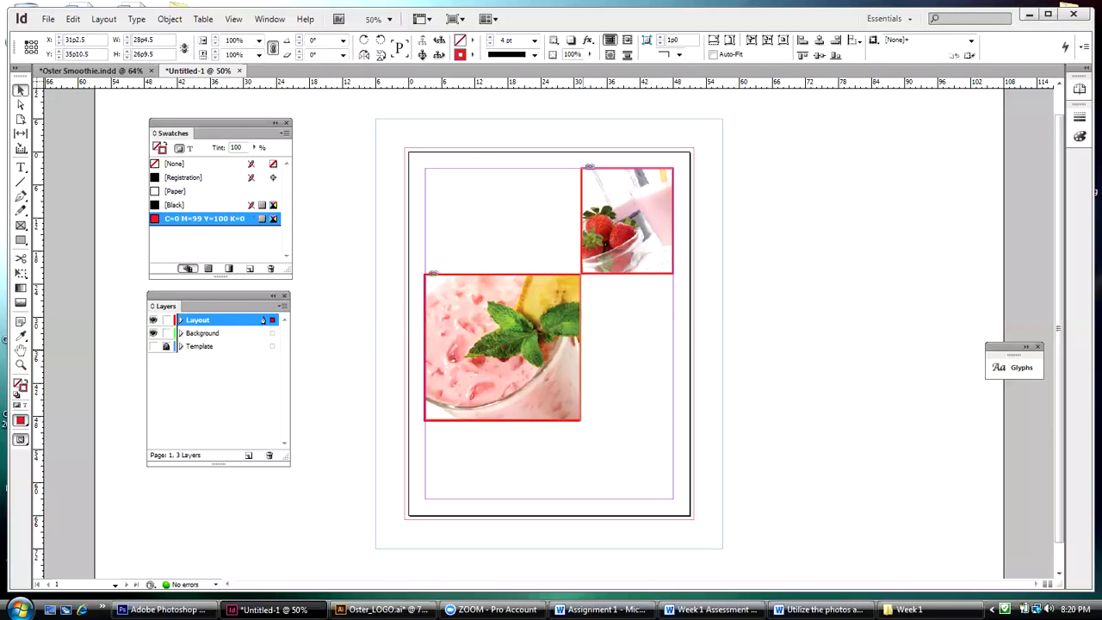
left_click(501, 334)
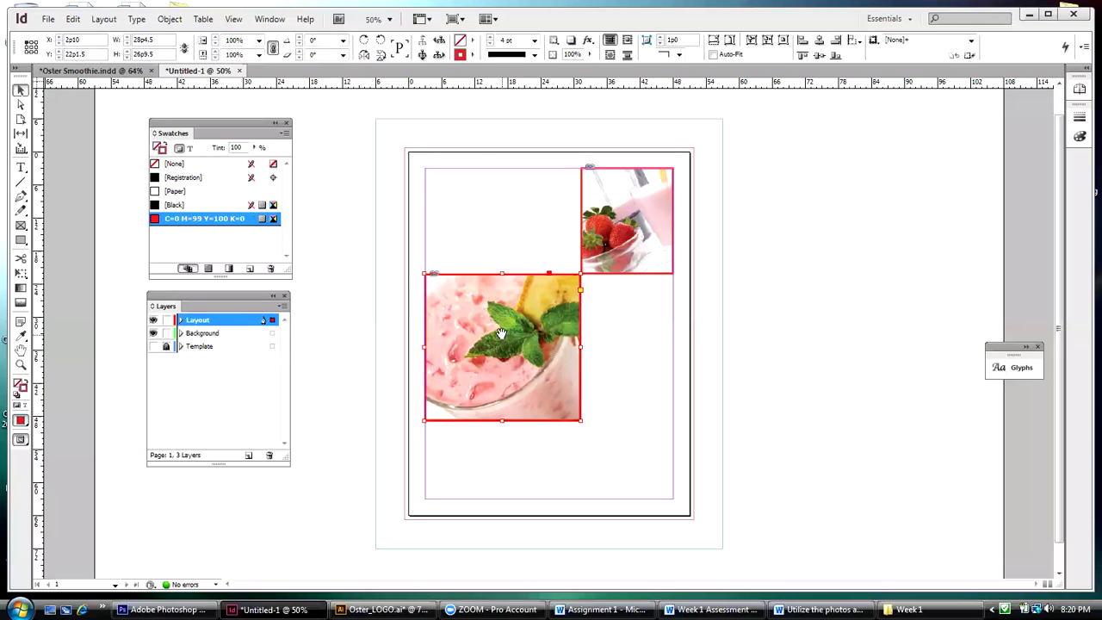
key("Right")
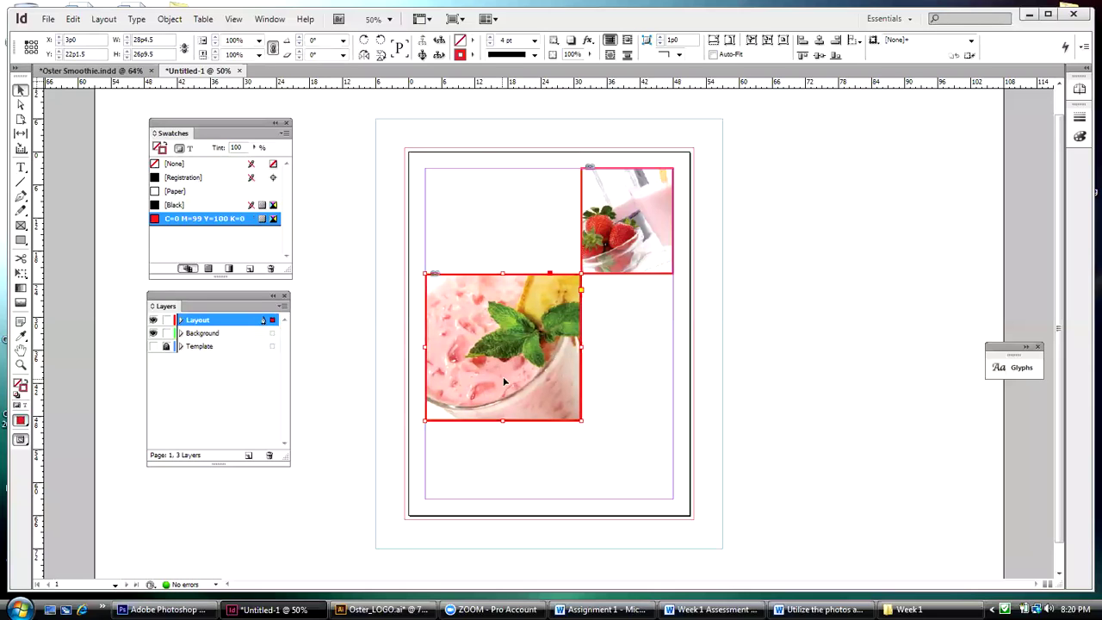
left_click(625, 388)
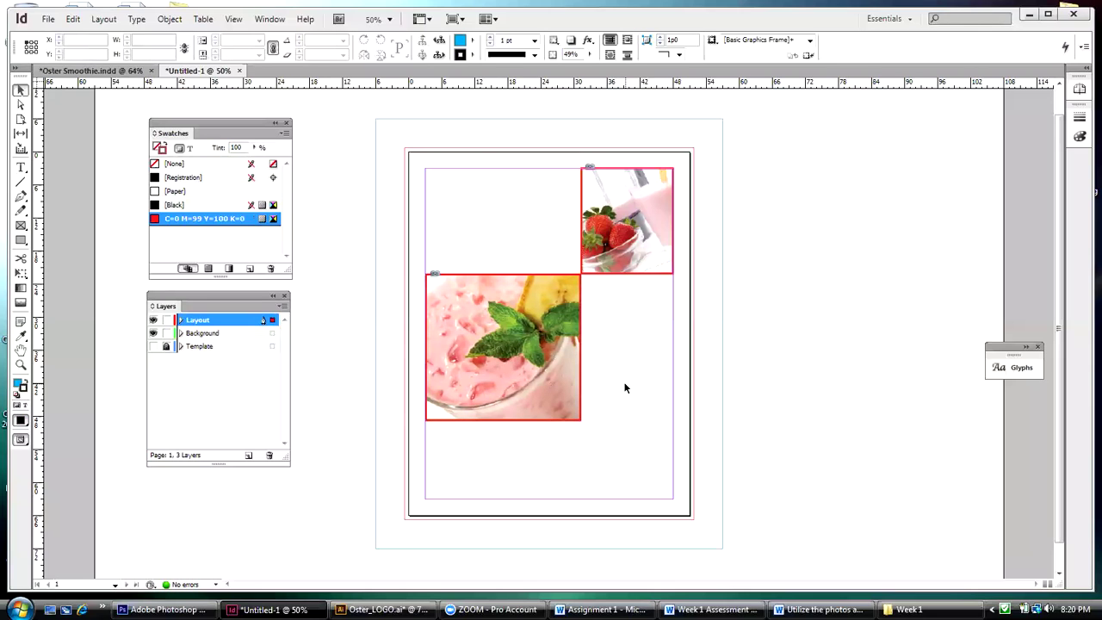
left_click(564, 300)
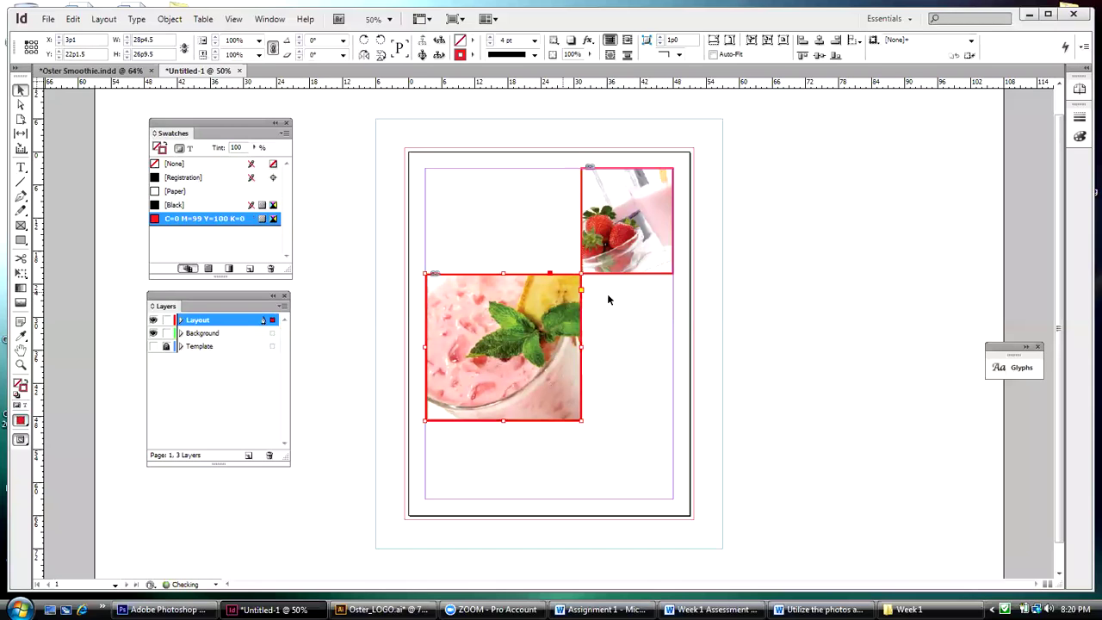
left_click(621, 328)
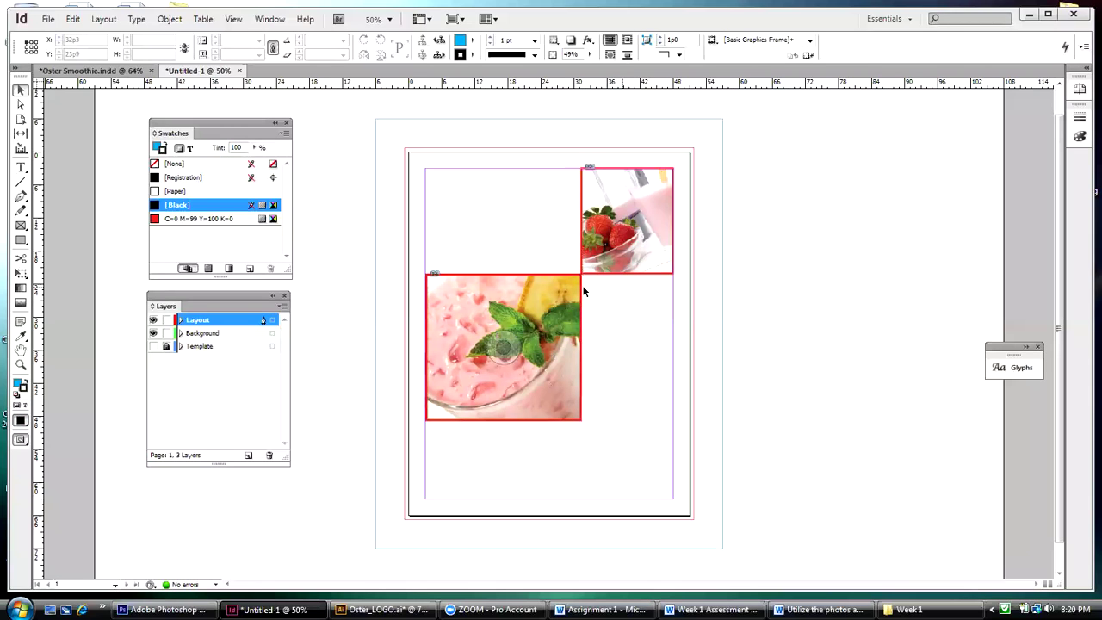
Fine-tune the large photo frame further right so its right border lines up with the strawberry frame's left border
left_click(20, 364)
left_click_drag(559, 249, 594, 320)
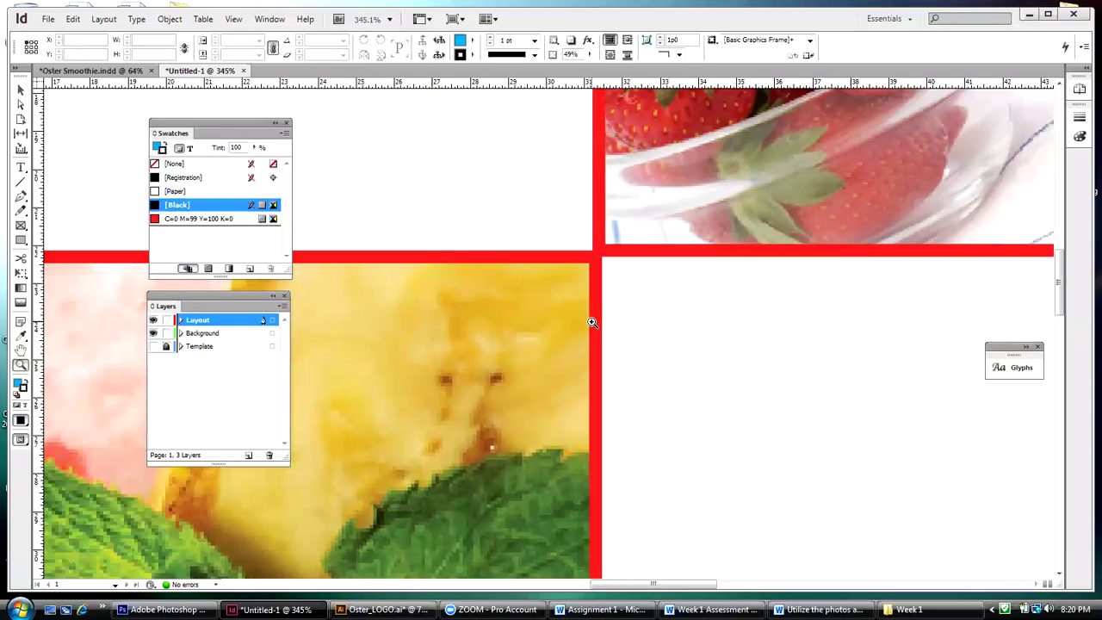
left_click(20, 89)
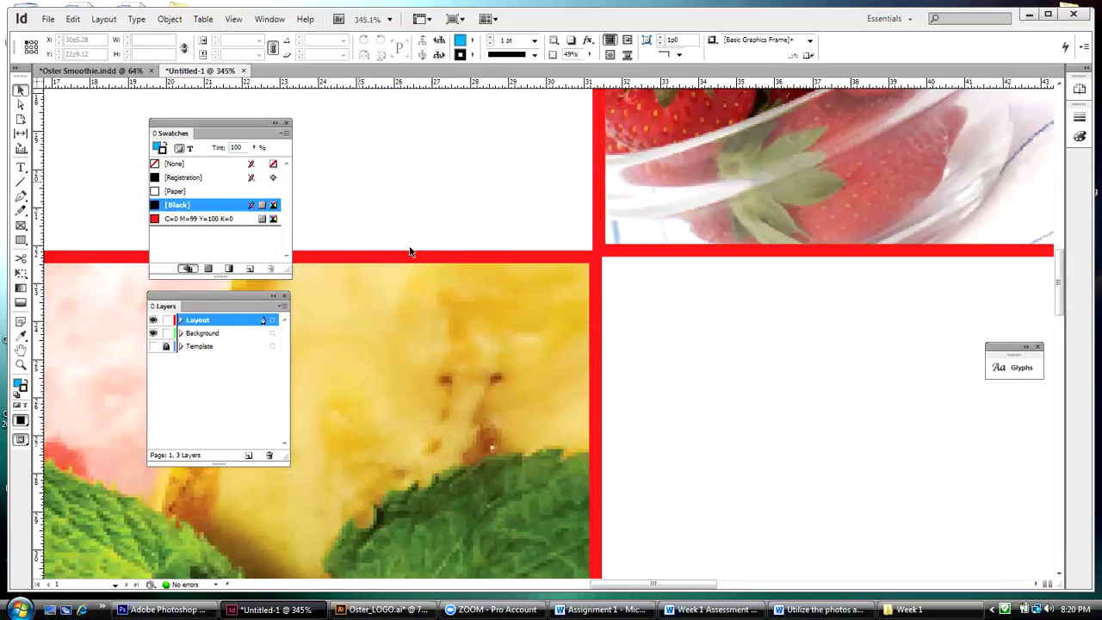
left_click(557, 259)
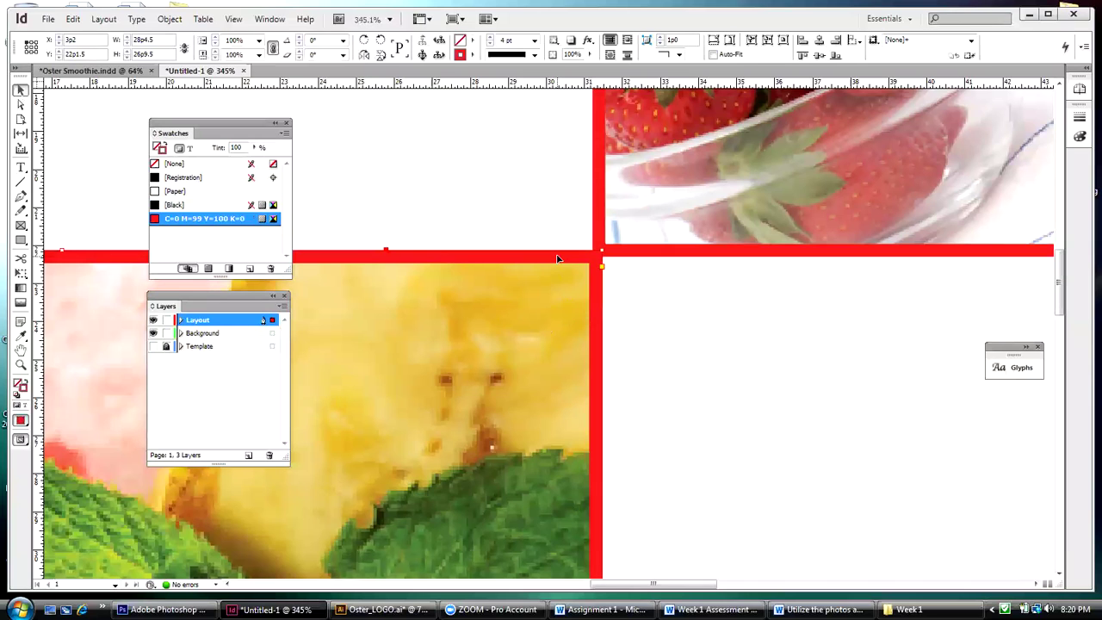
left_click(585, 199)
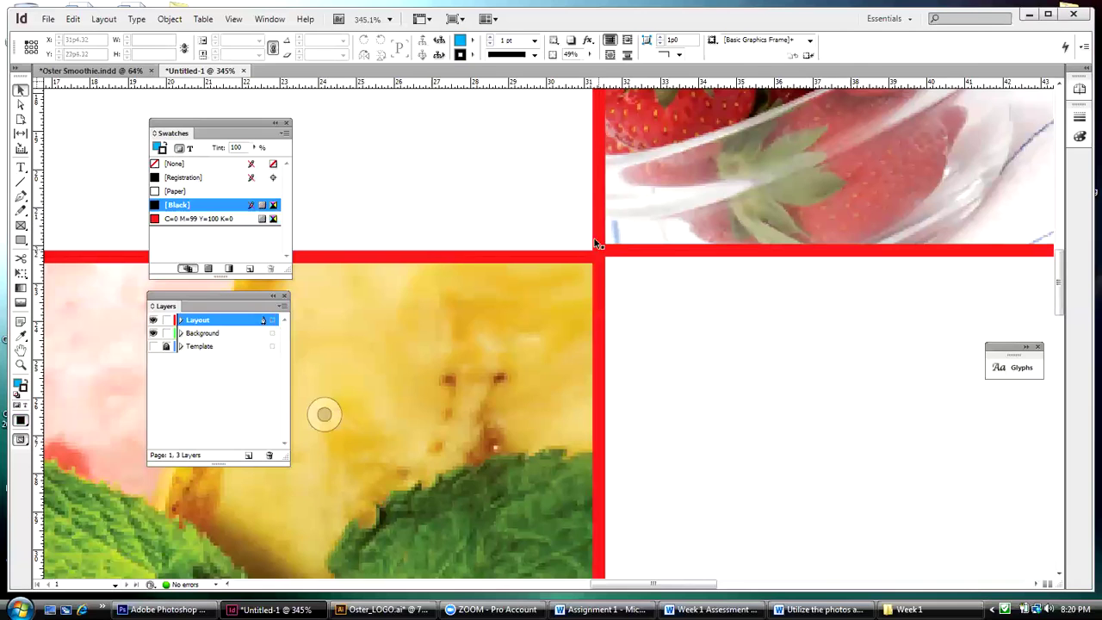
Show the Template layer and draw a rectangular picture frame about 10p0.5 by 14p1 over the template's blender picture
left_click(233, 19)
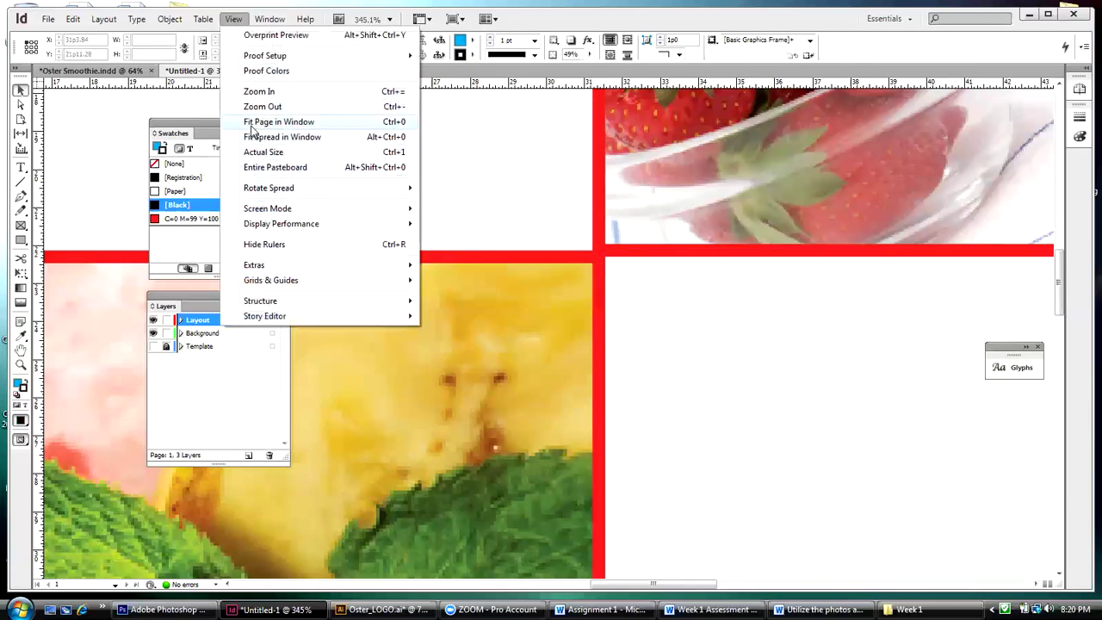
left_click(252, 125)
left_click(233, 19)
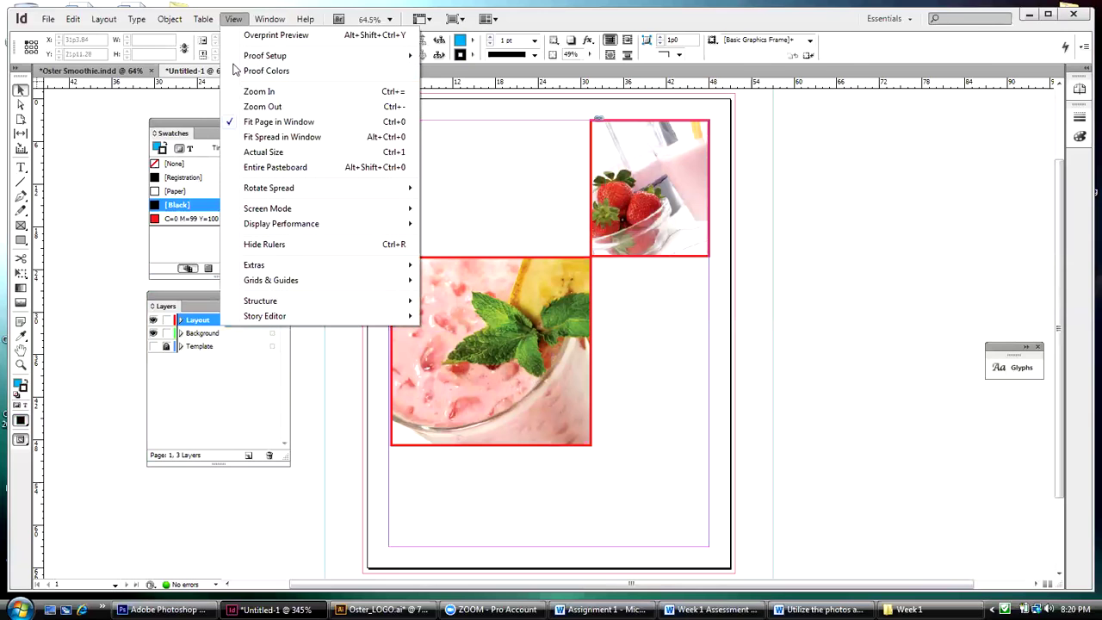
left_click(237, 92)
left_click(234, 19)
left_click(245, 103)
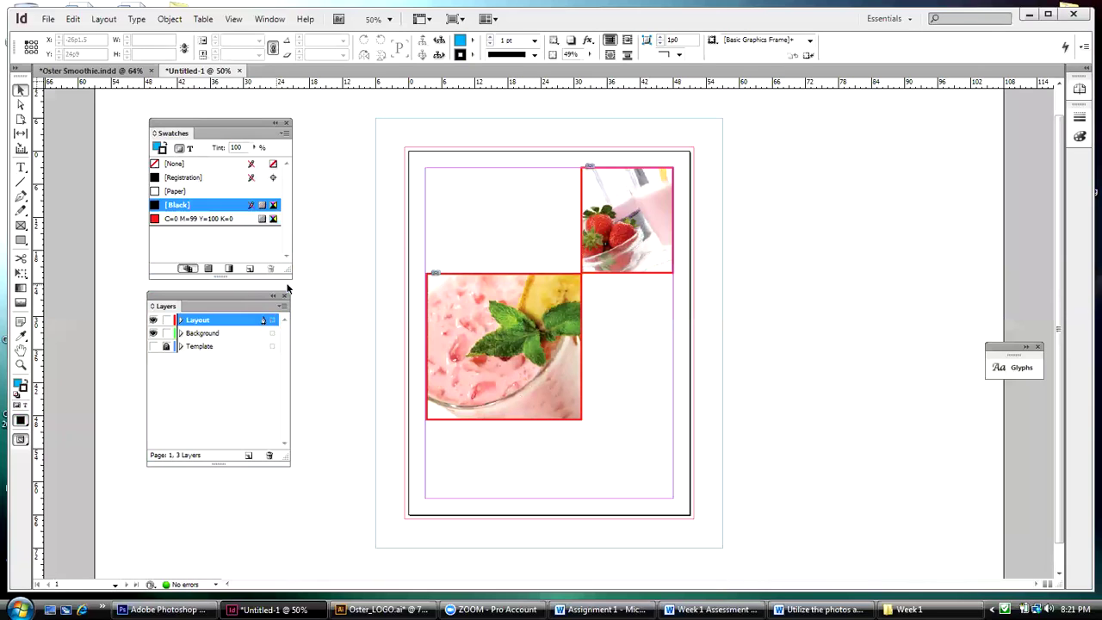
left_click(153, 346)
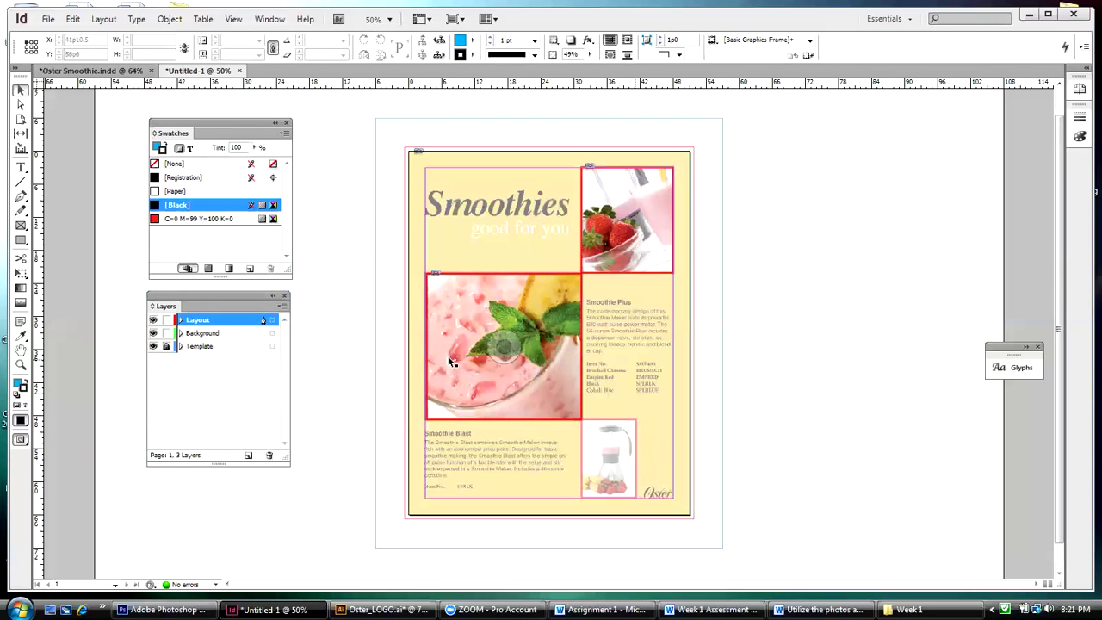
left_click(20, 224)
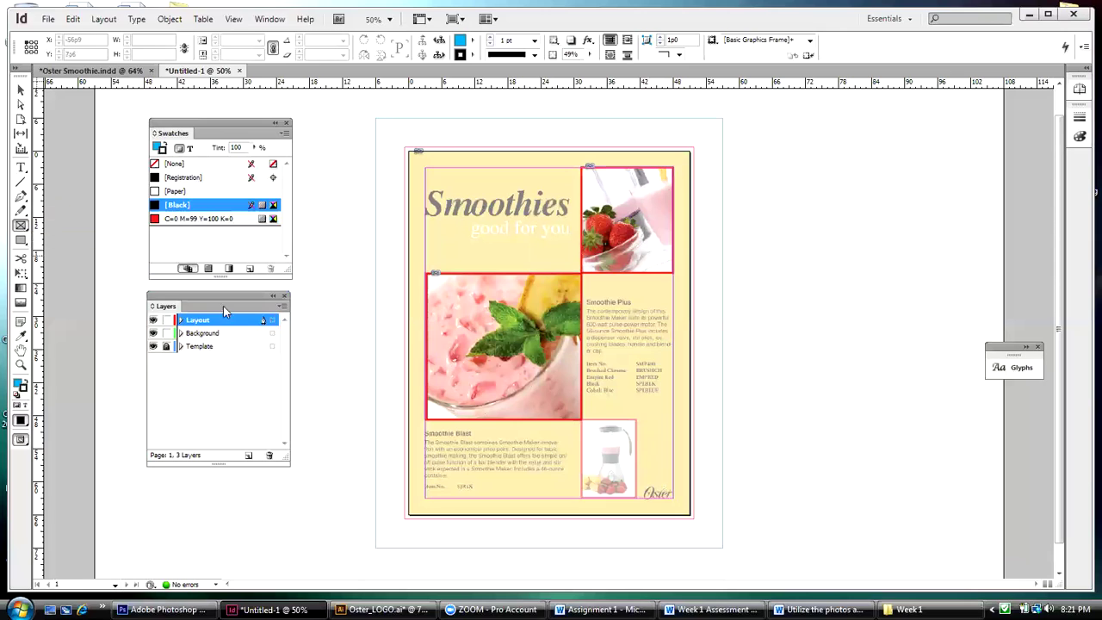
left_click_drag(581, 420, 637, 497)
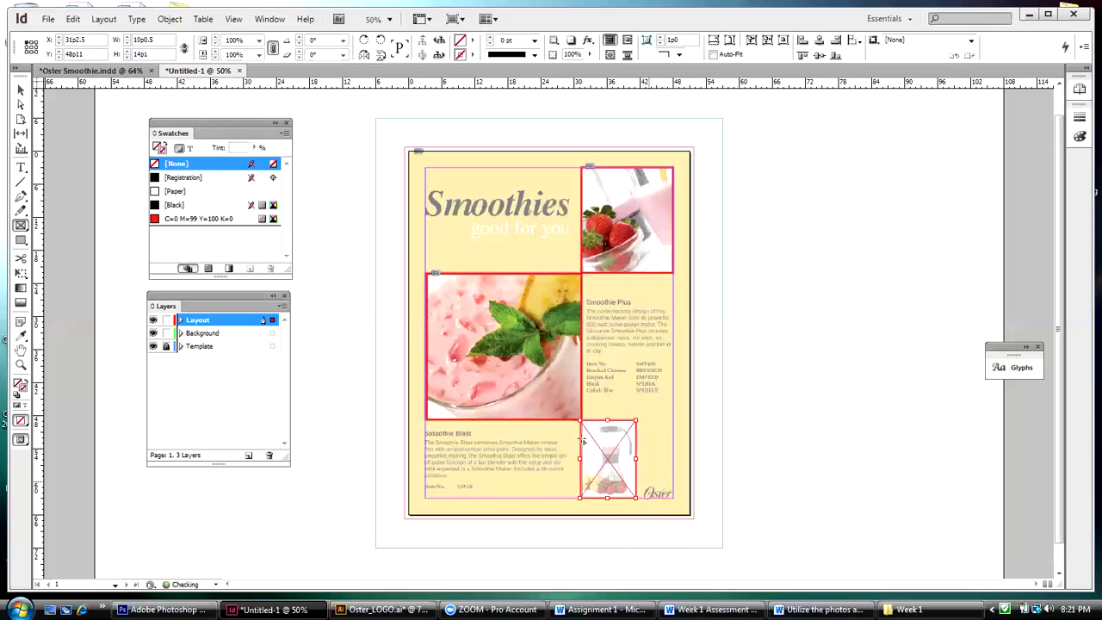
Give the blender picture frame a 4 pt stroke in the red swatch C=0 M=99 Y=100 K=0
left_click(158, 220)
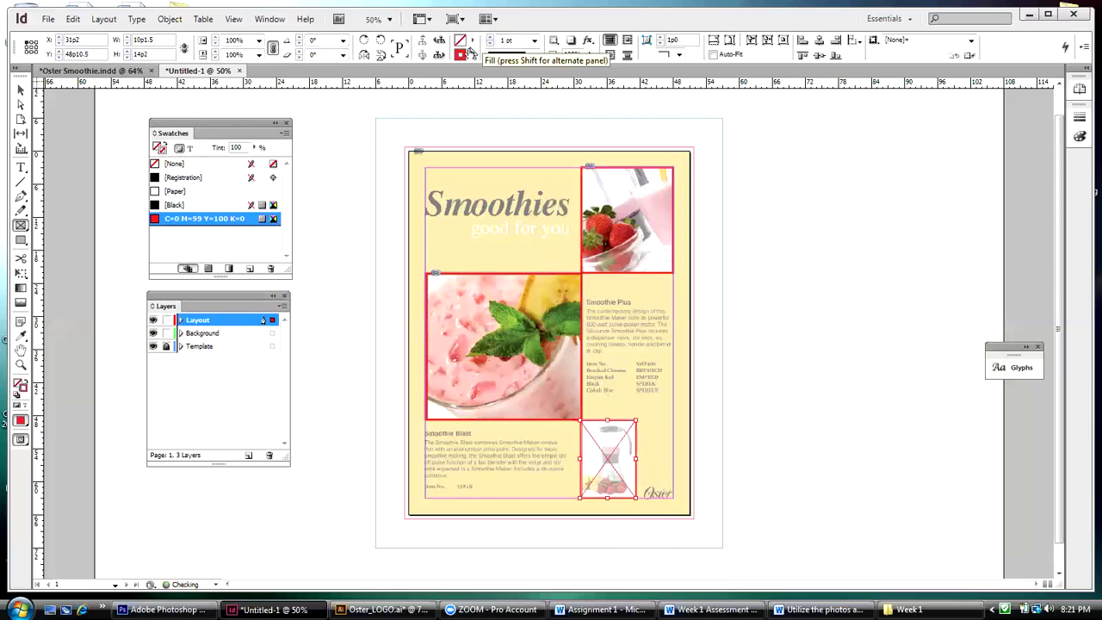
left_click(534, 41)
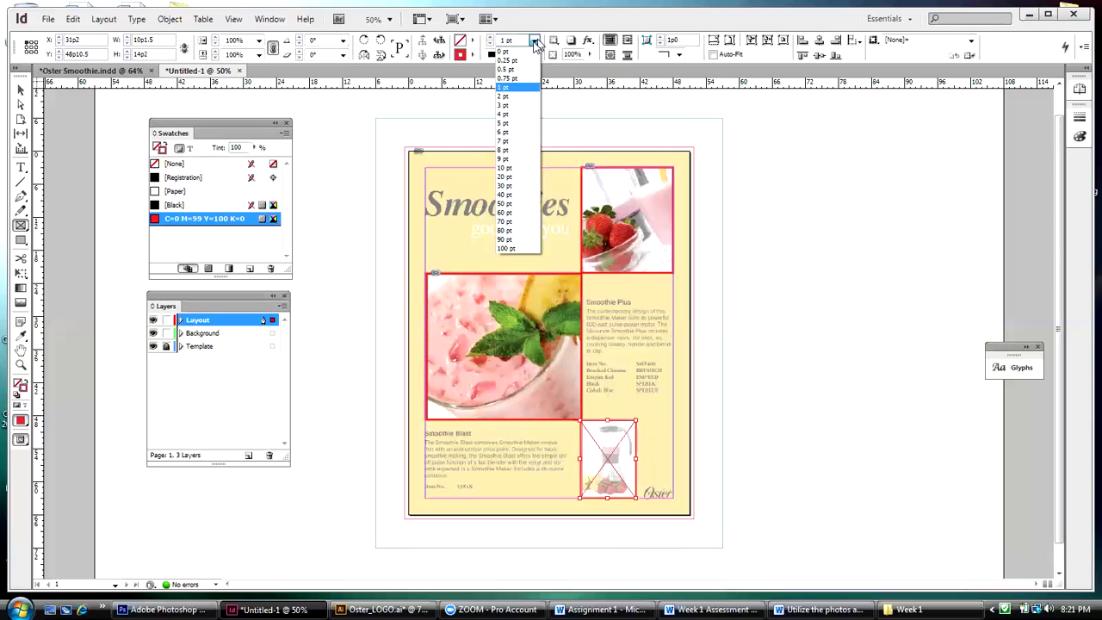
left_click(506, 113)
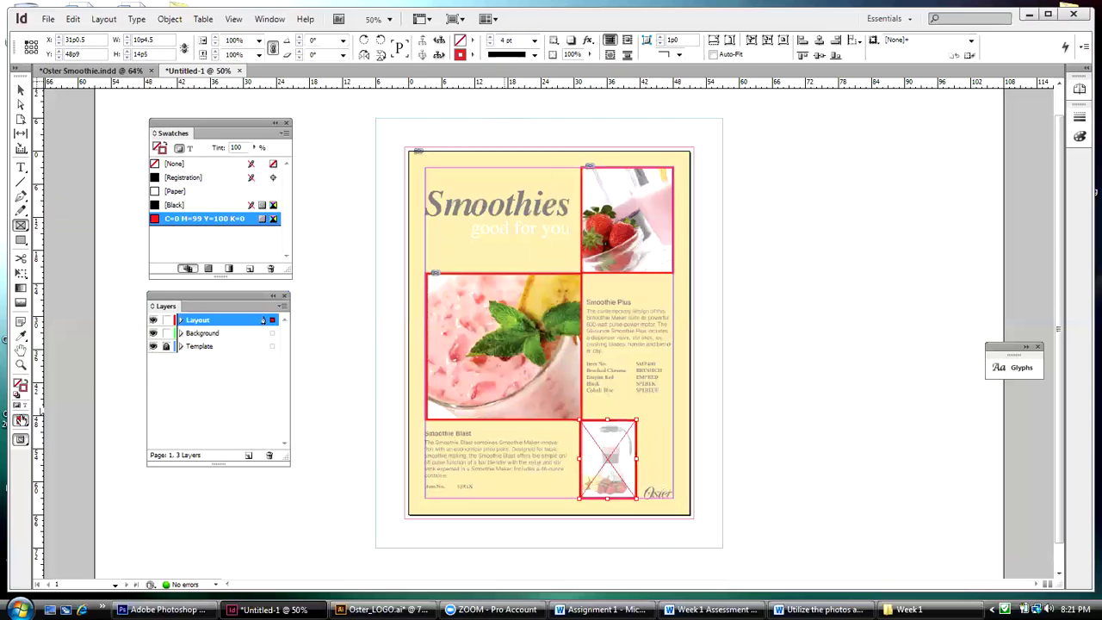
Nudge the blender frame right to X 31p2.5 so its left border lines up with the large photo frame's right border
left_click(23, 366)
left_click_drag(534, 400, 642, 510)
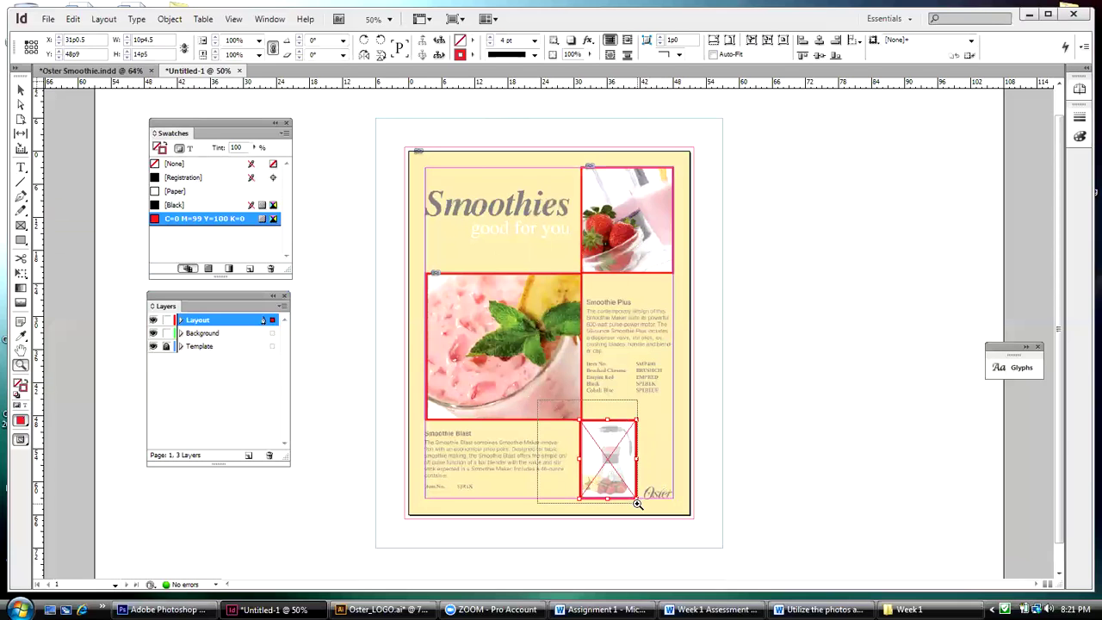
left_click(20, 91)
key("Right")
key("Right")
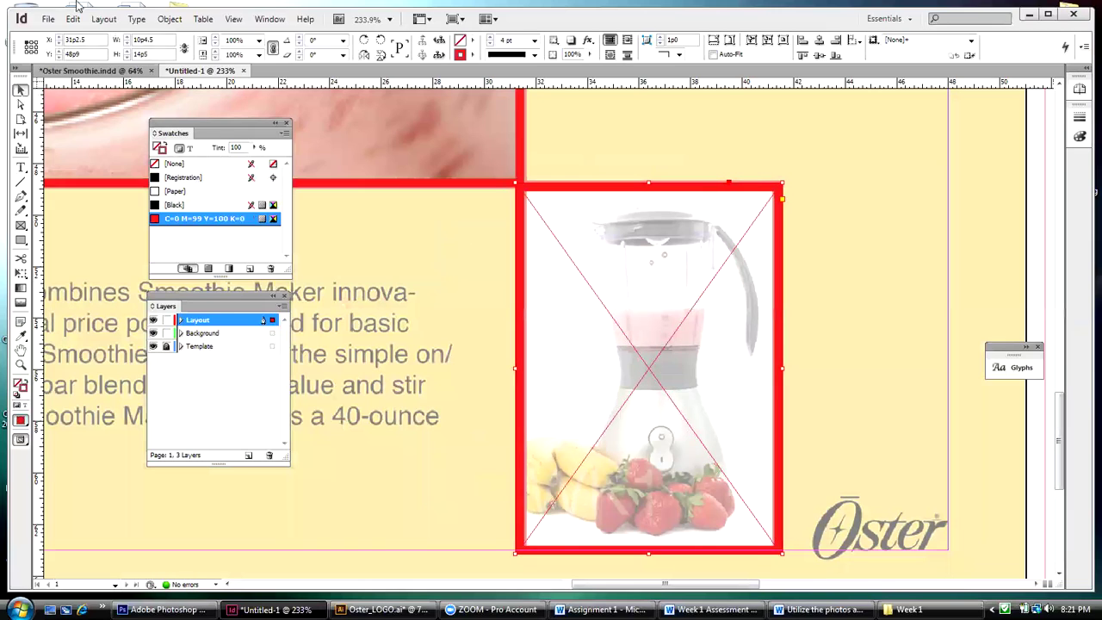
Place the smoothie3 image from the Images folder into the selected blender frame
left_click(235, 19)
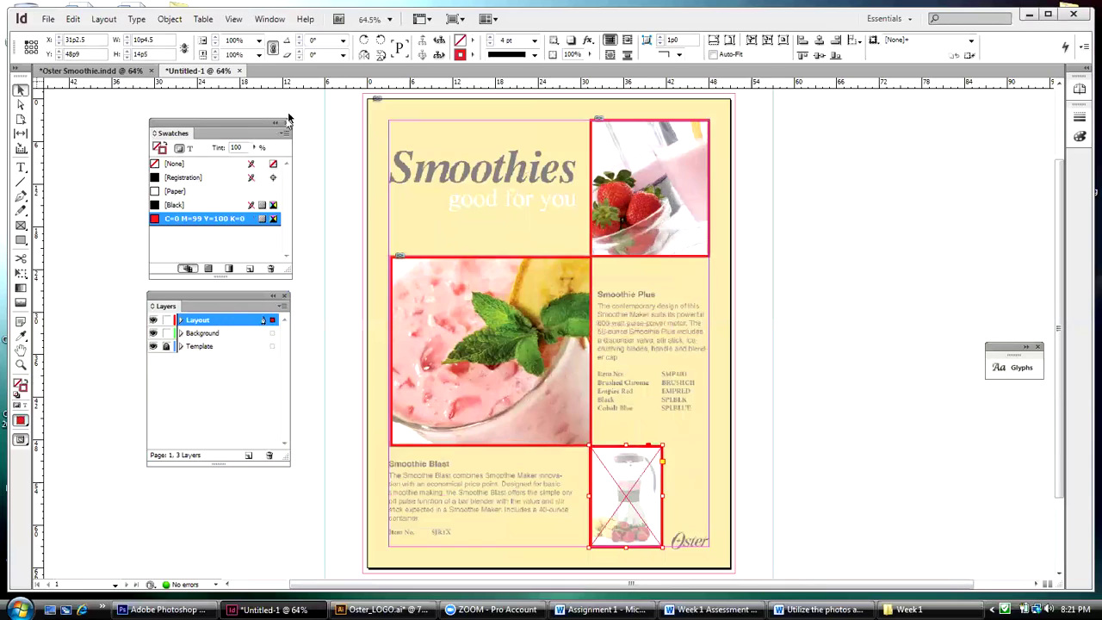
left_click(233, 18)
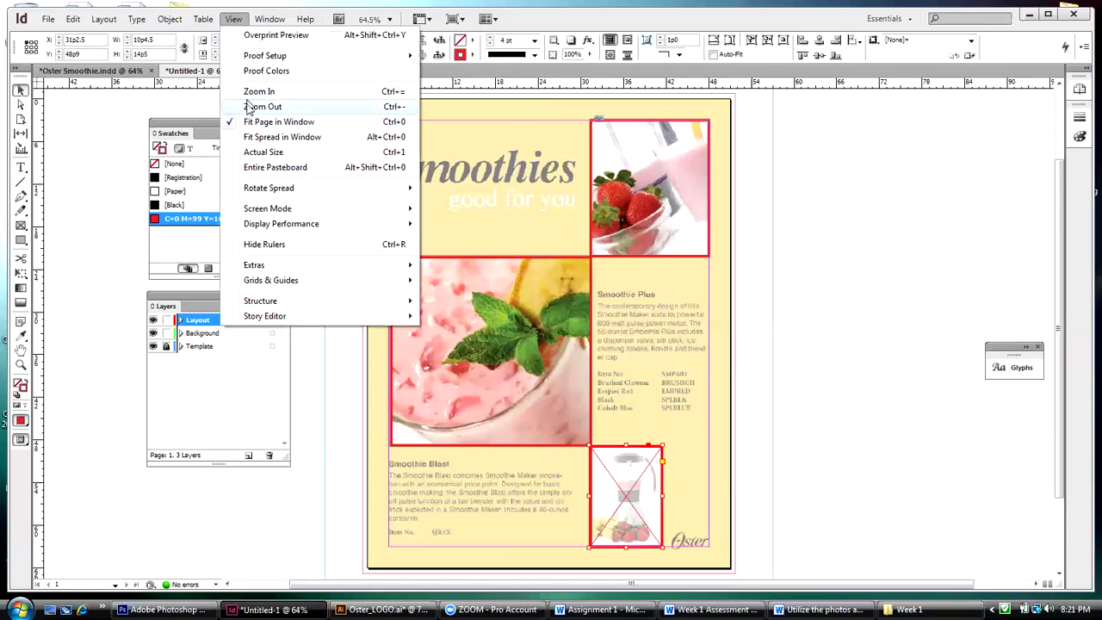
left_click(250, 106)
left_click(48, 18)
left_click(60, 227)
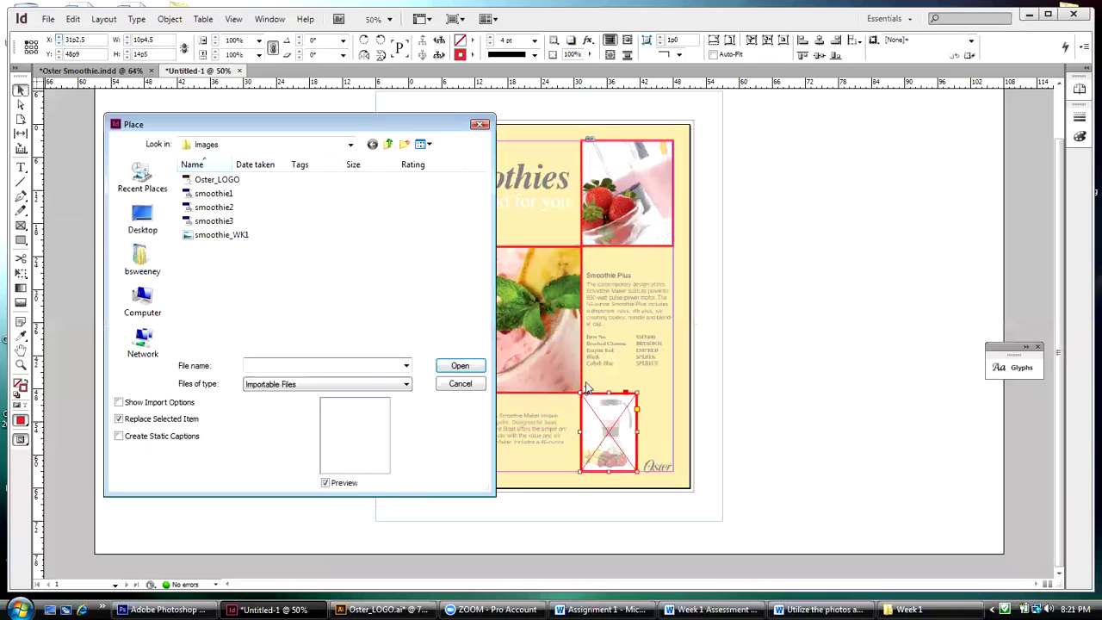
left_click(225, 224)
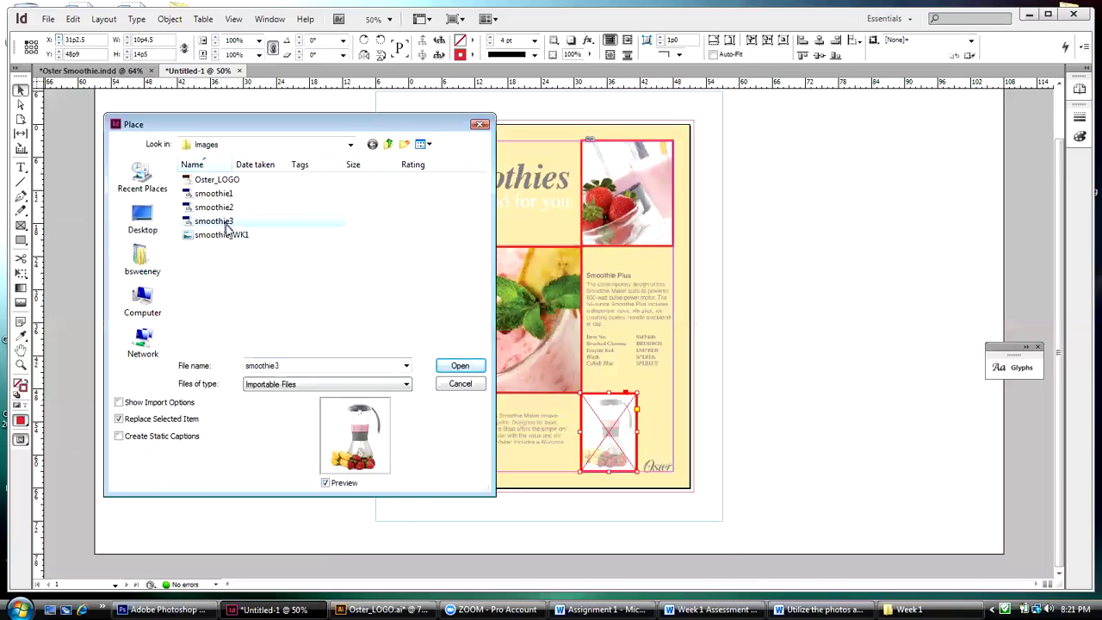
left_click(459, 365)
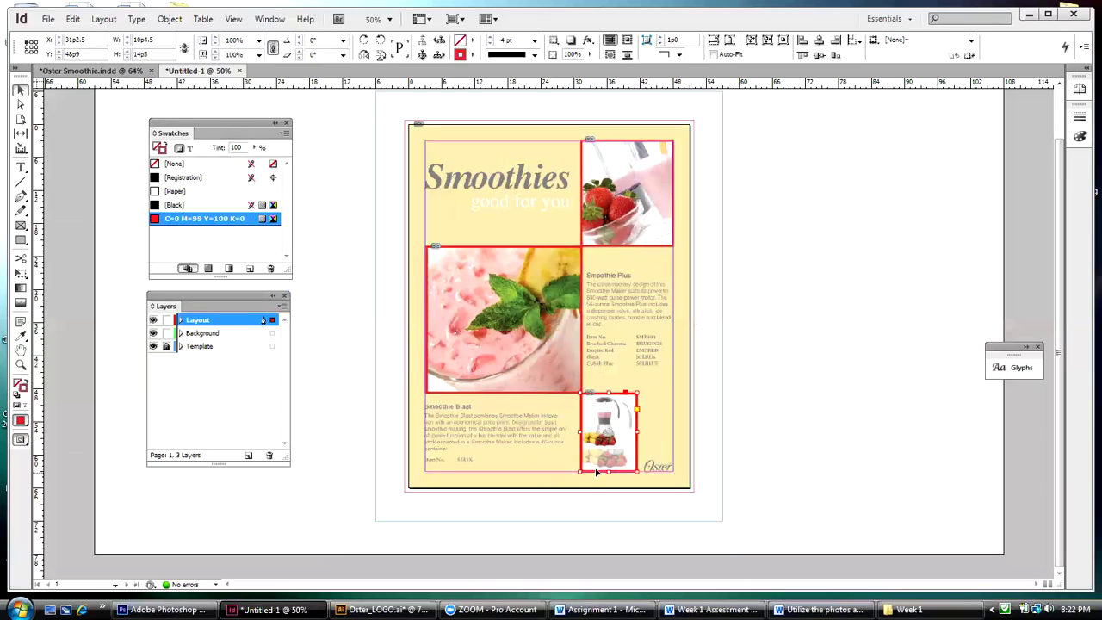
Fit the blender image proportionally and enlarge it within its frame to about 149.6%, roughly 11p2.6 by 14p11.5
left_click(608, 435)
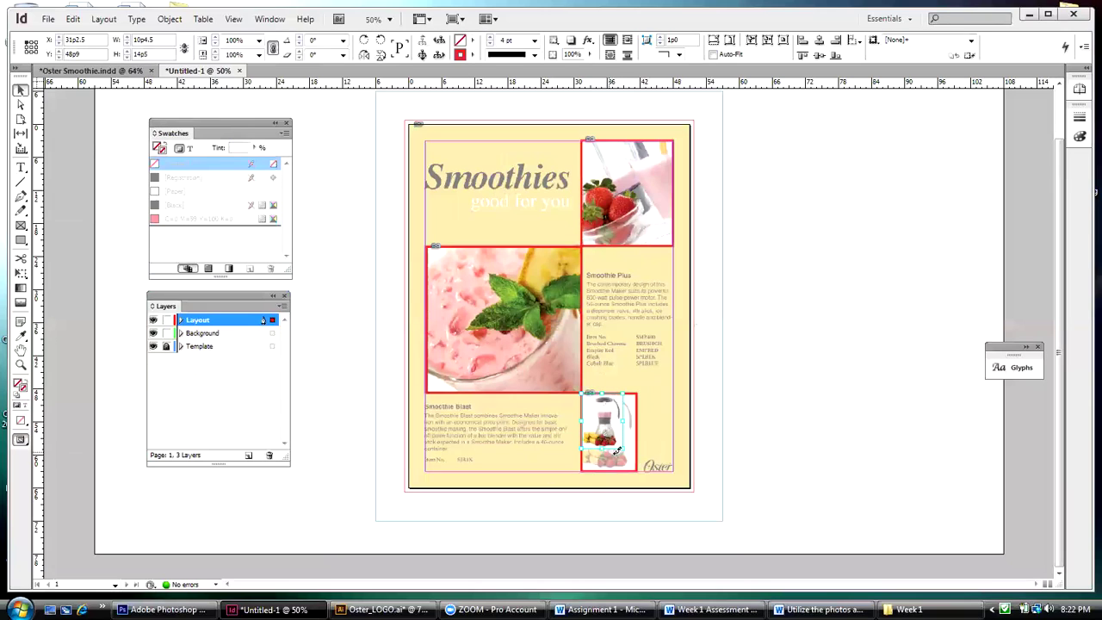
key("ctrl+alt+shift+e")
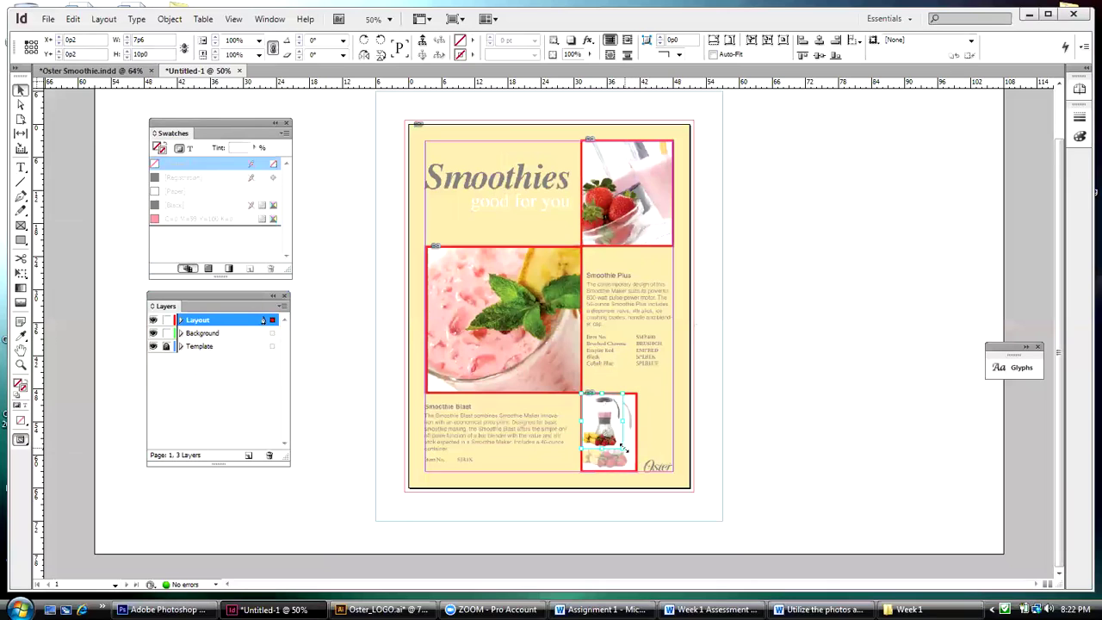
left_click_drag(623, 447, 642, 482)
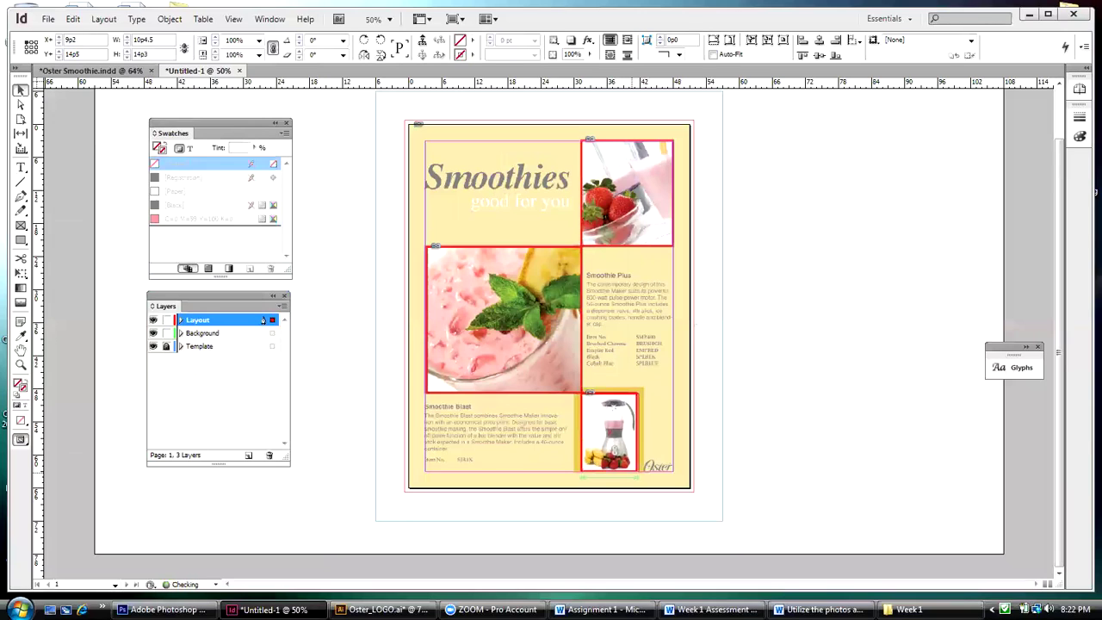
left_click_drag(642, 481, 642, 475)
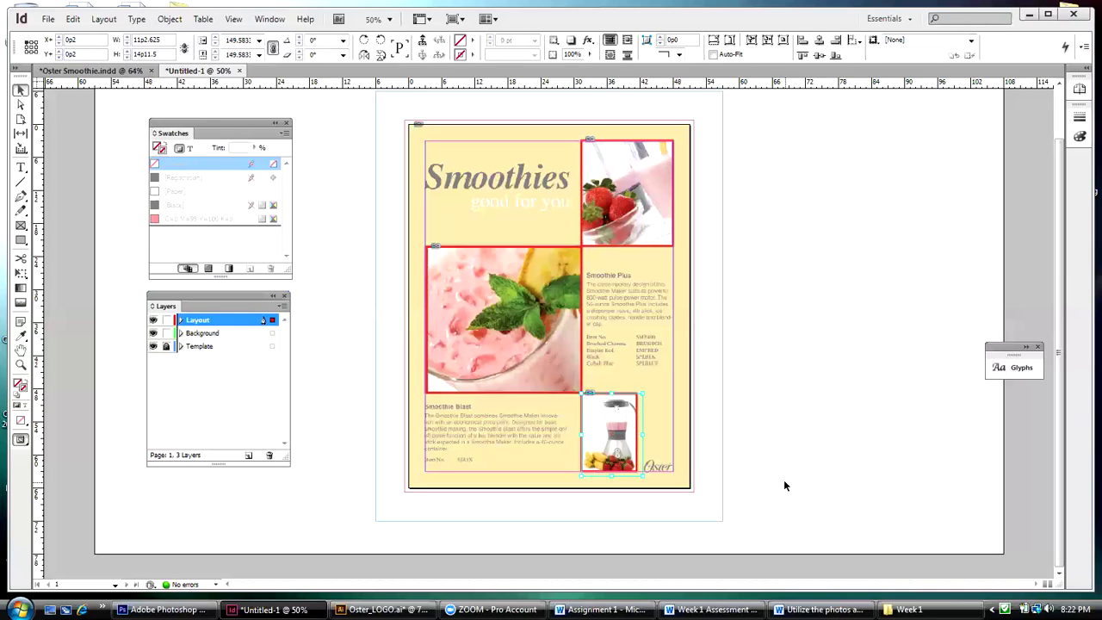
Nudge the blender image within its frame to X -0p10, Y -0p2 and deselect it
key("Down")
key("Up")
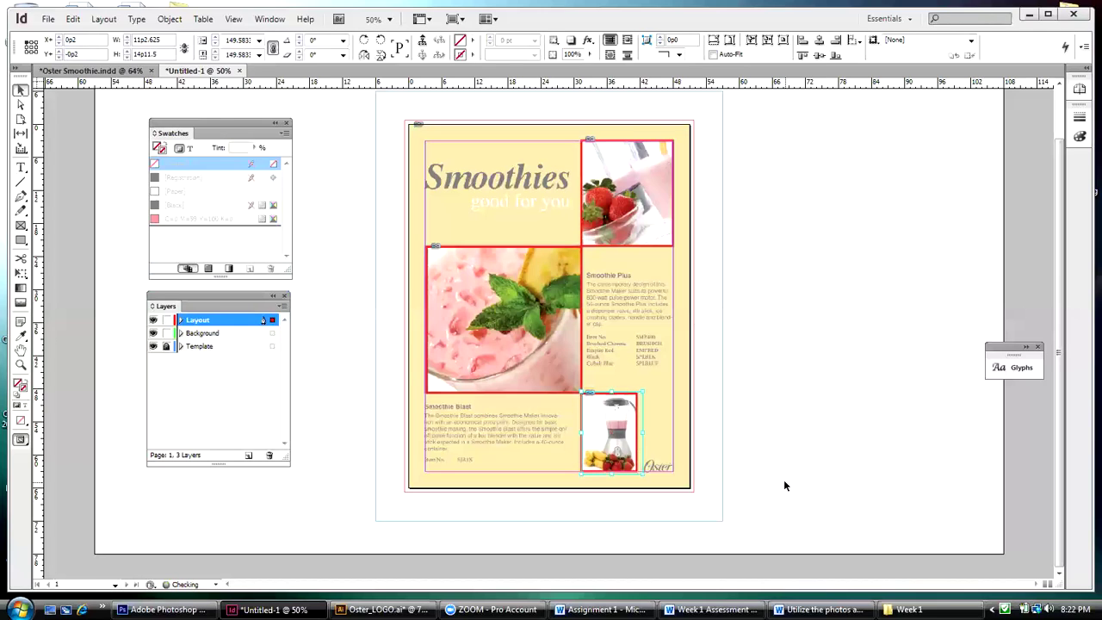
key("Left")
key("Left")
key("Left")
key("Left")
key("Left")
key("Left")
key("Left")
key("Left")
key("Left")
key("Left")
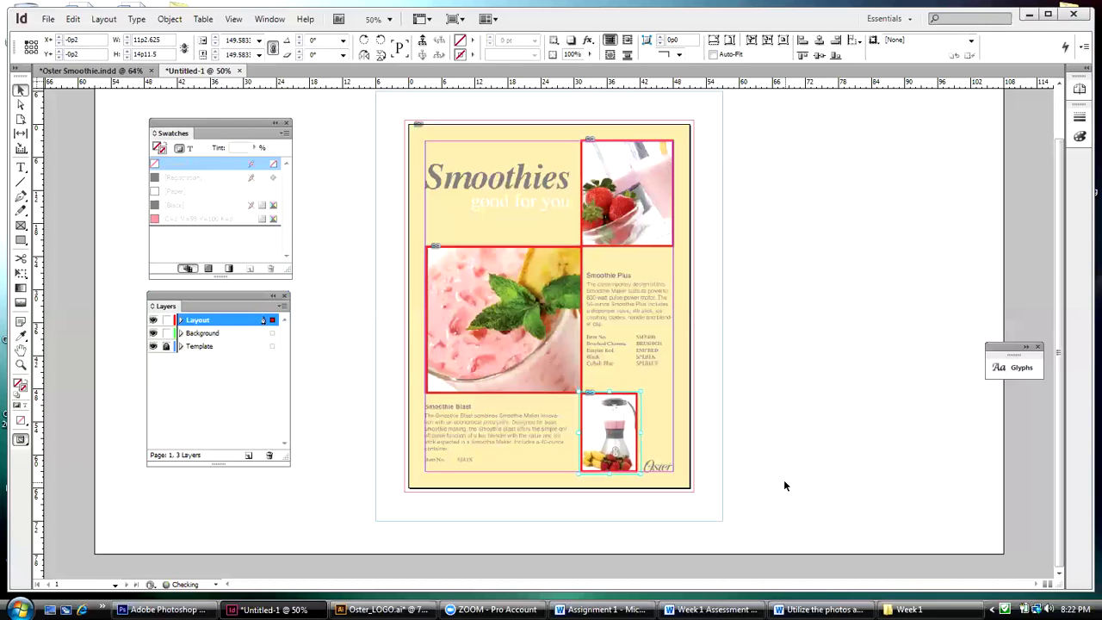
key("Left")
key("Left")
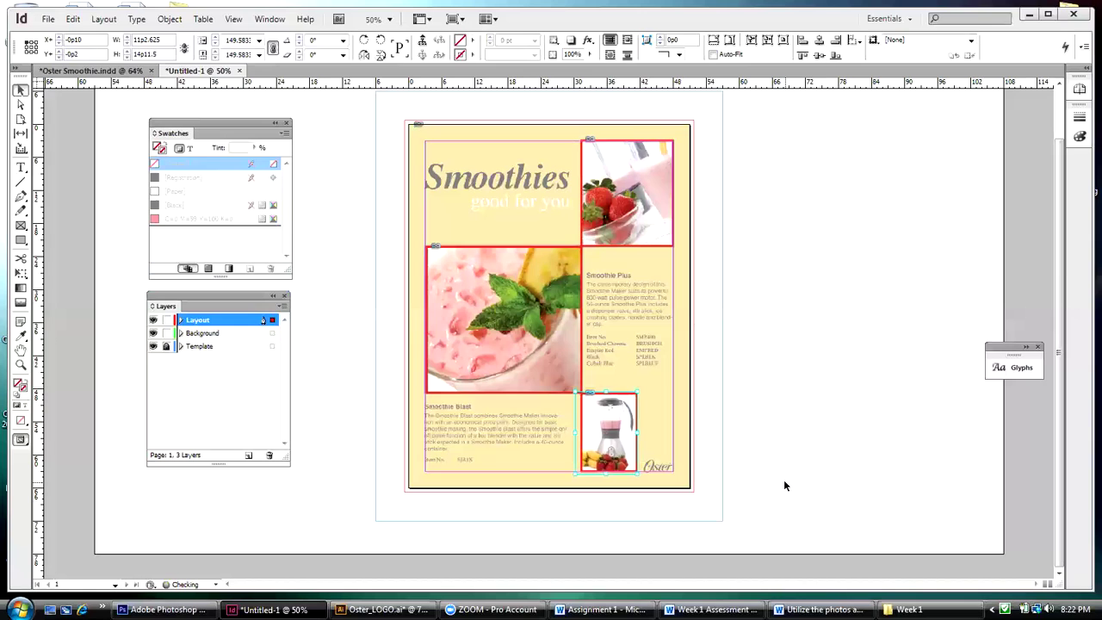
key("Escape")
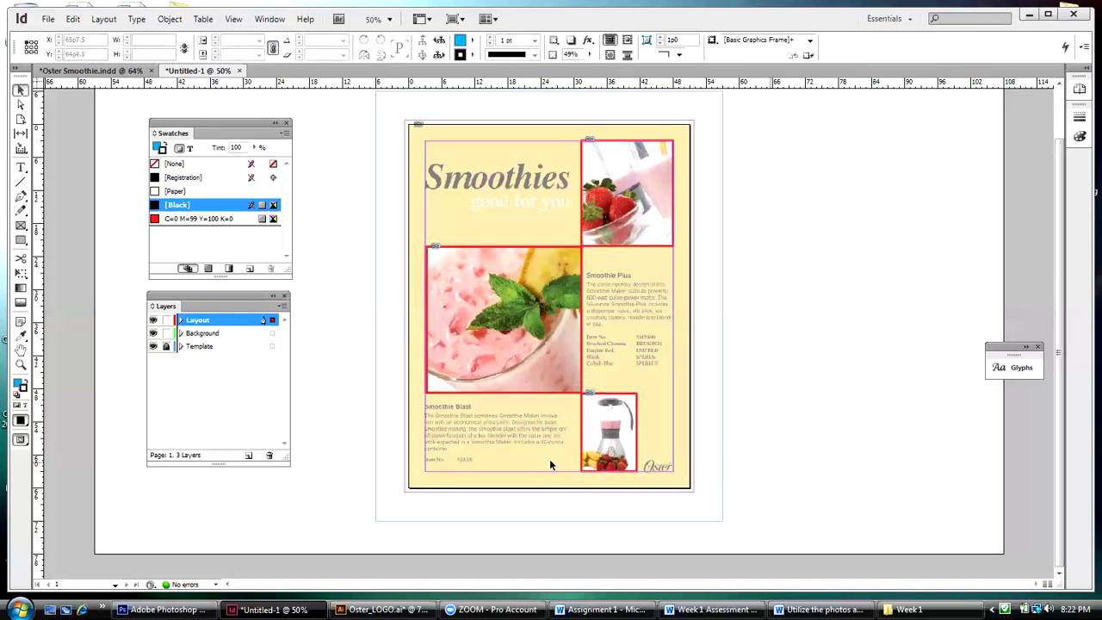
key("ctrl+shift+a")
Draw a rectangular picture frame about 5p11 by 3p7.5 over the template's Oster logo, with no fill or stroke
left_click(21, 227)
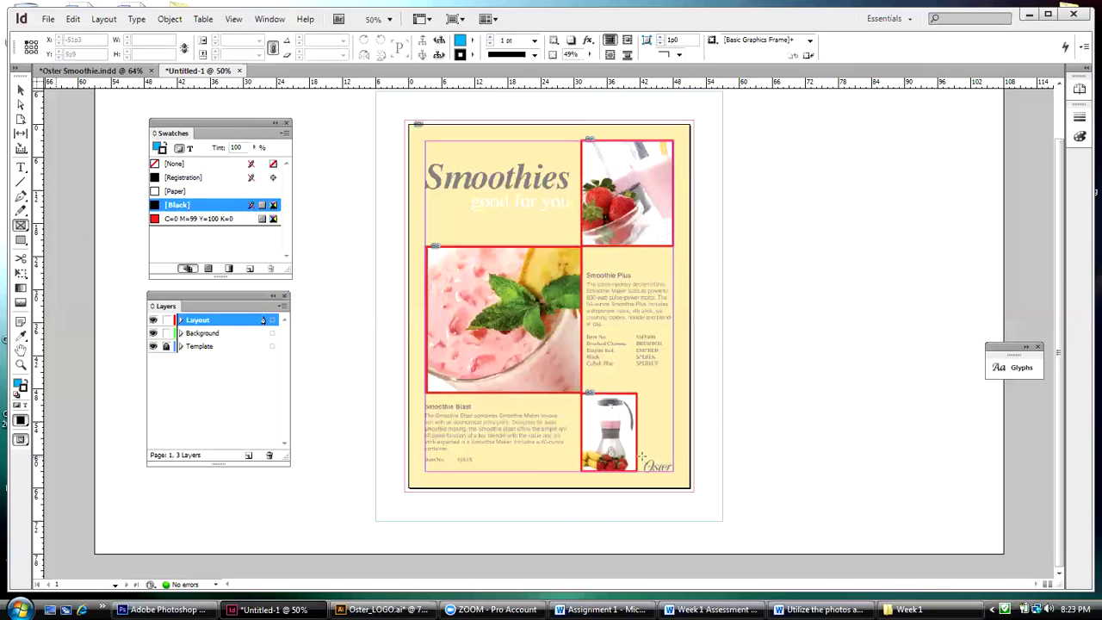
left_click_drag(641, 456, 675, 480)
key("/")
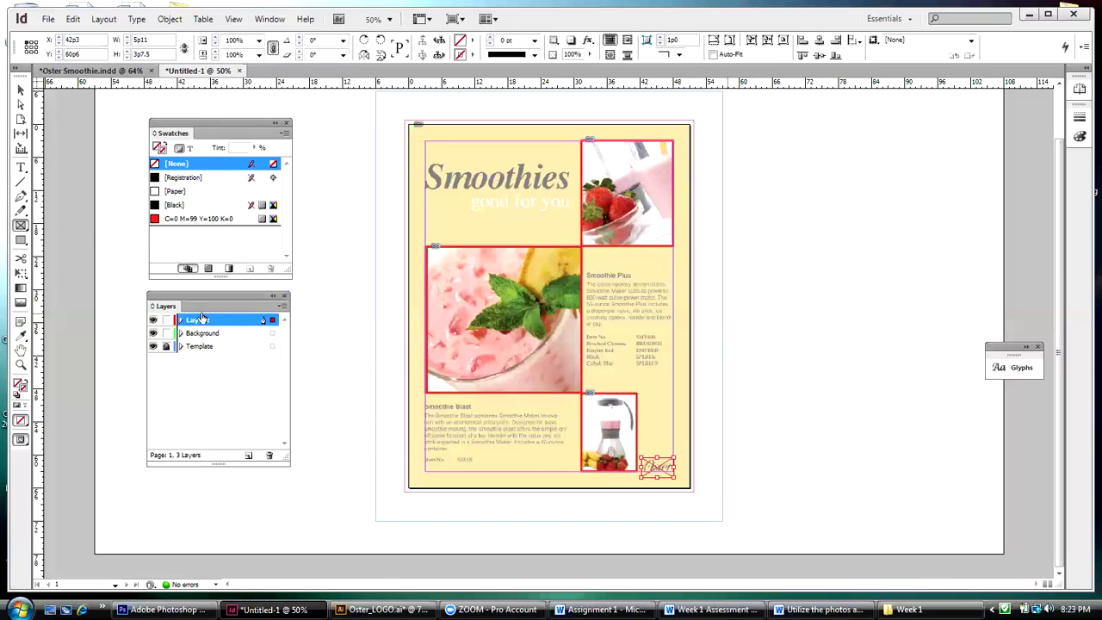
Place Oster_LOGO from the Images folder into the logo frame and fit the content proportionally
left_click(49, 20)
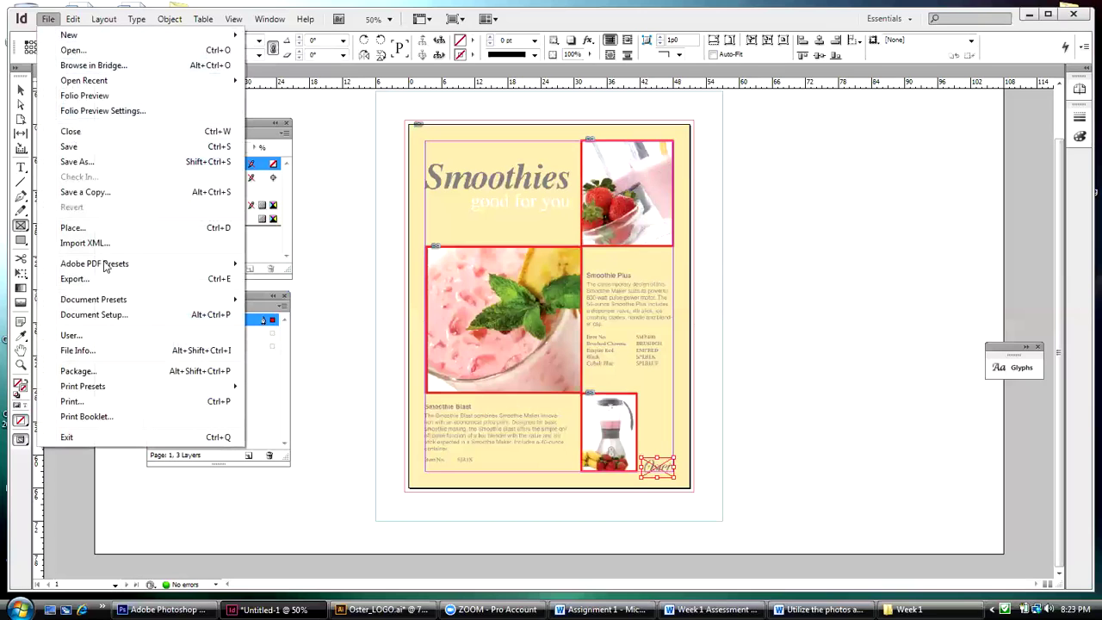
left_click(84, 228)
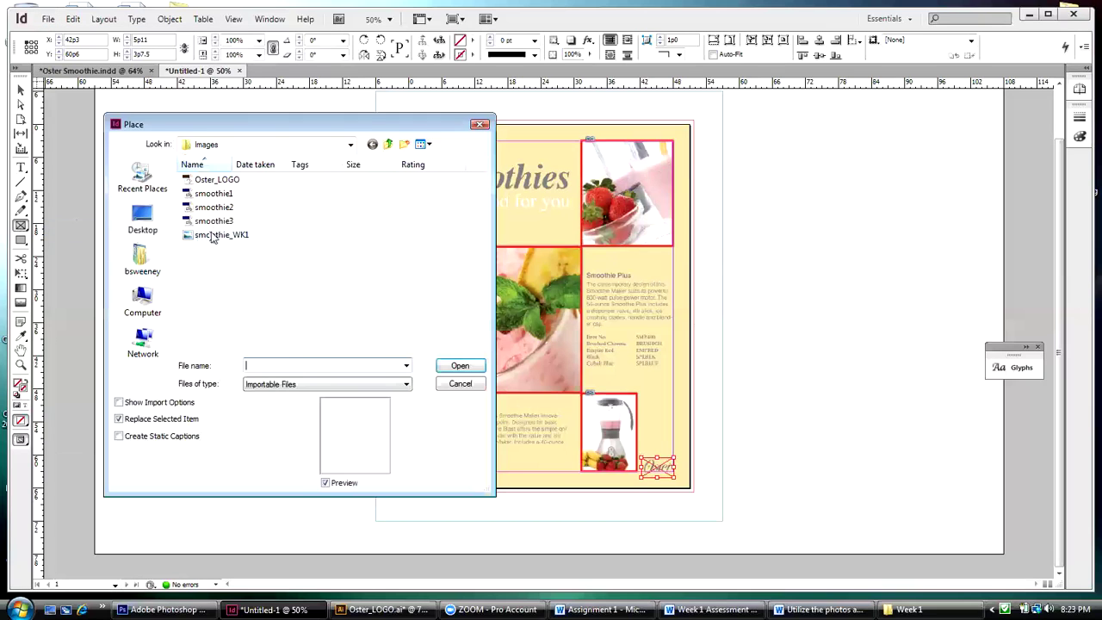
left_click(216, 182)
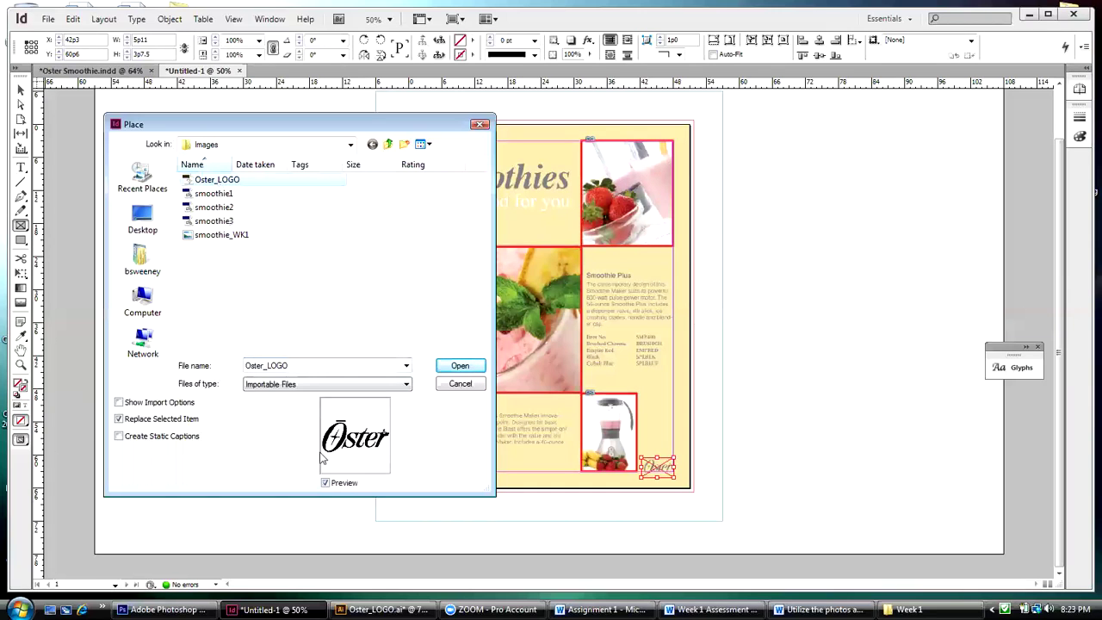
left_click(456, 366)
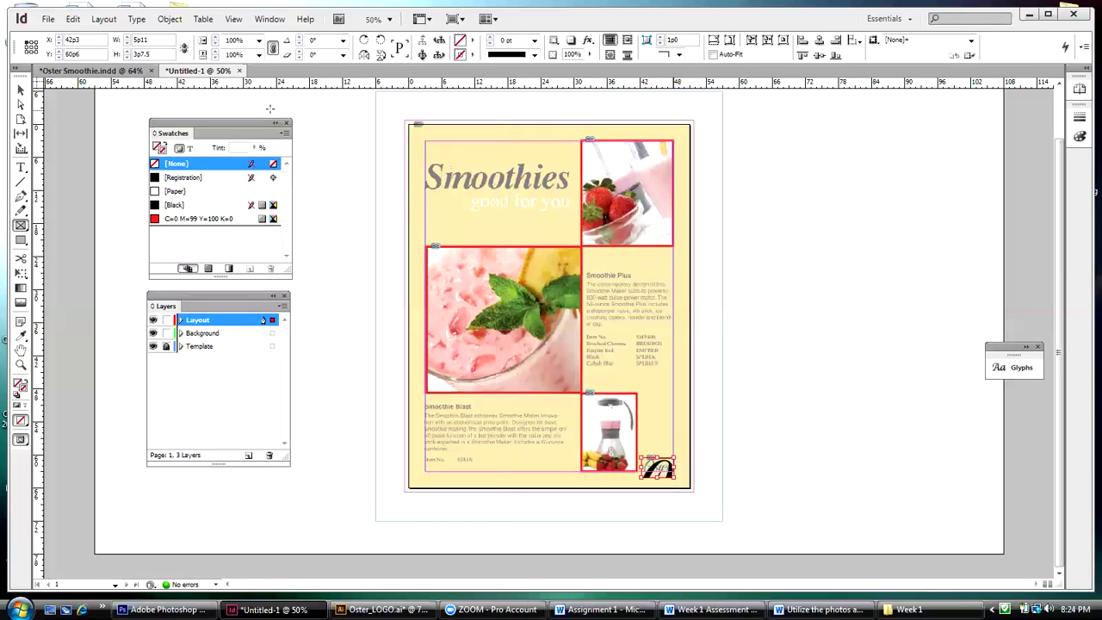
left_click(169, 20)
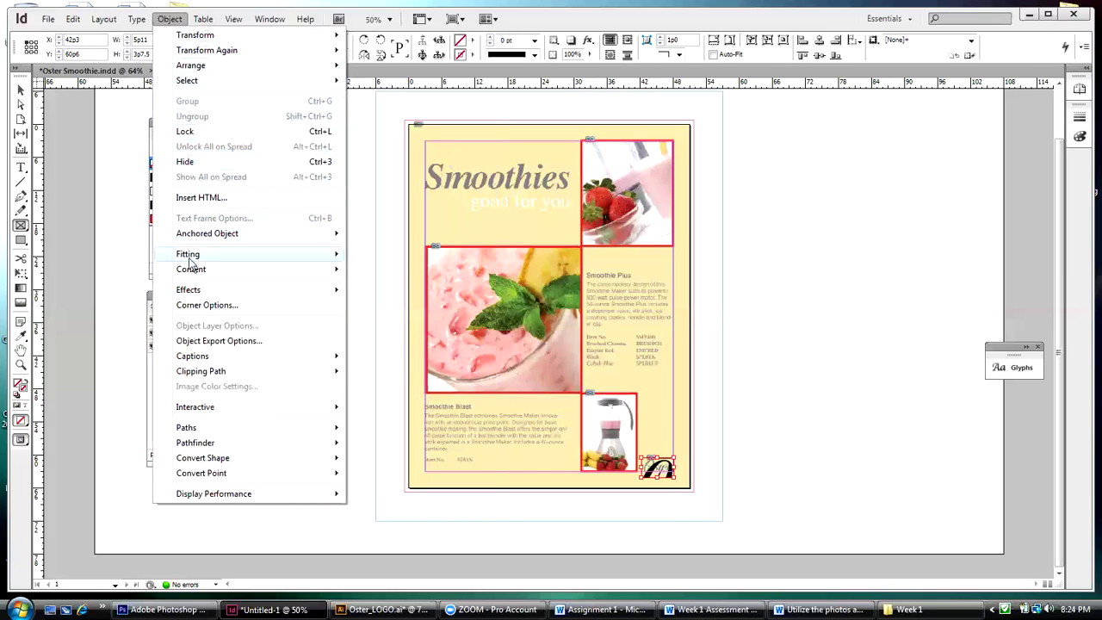
mouse_move(191, 260)
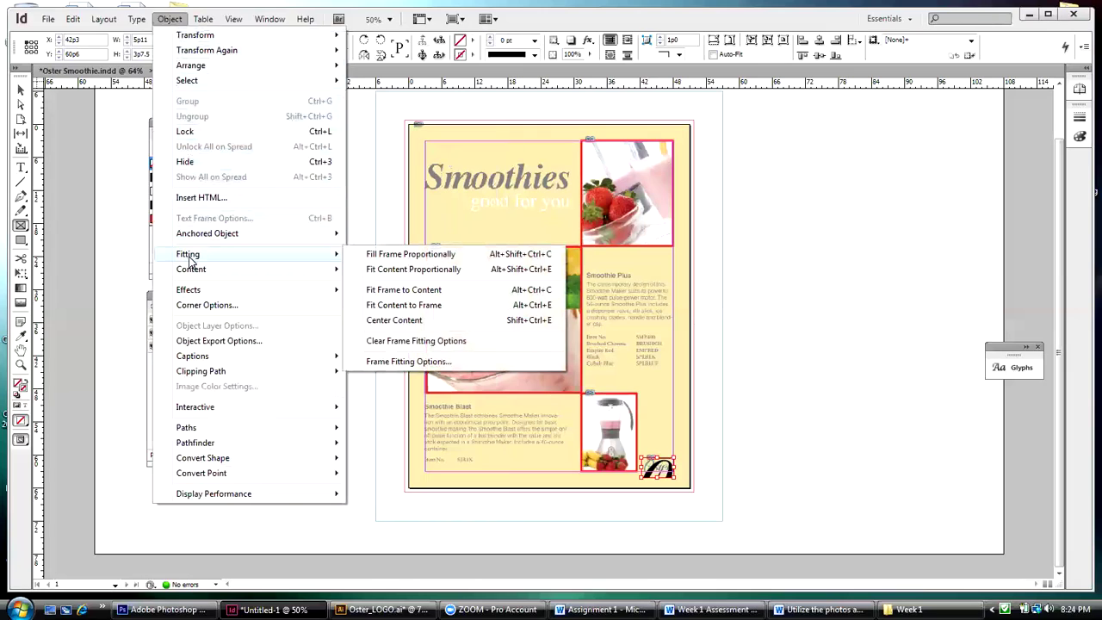
left_click(383, 273)
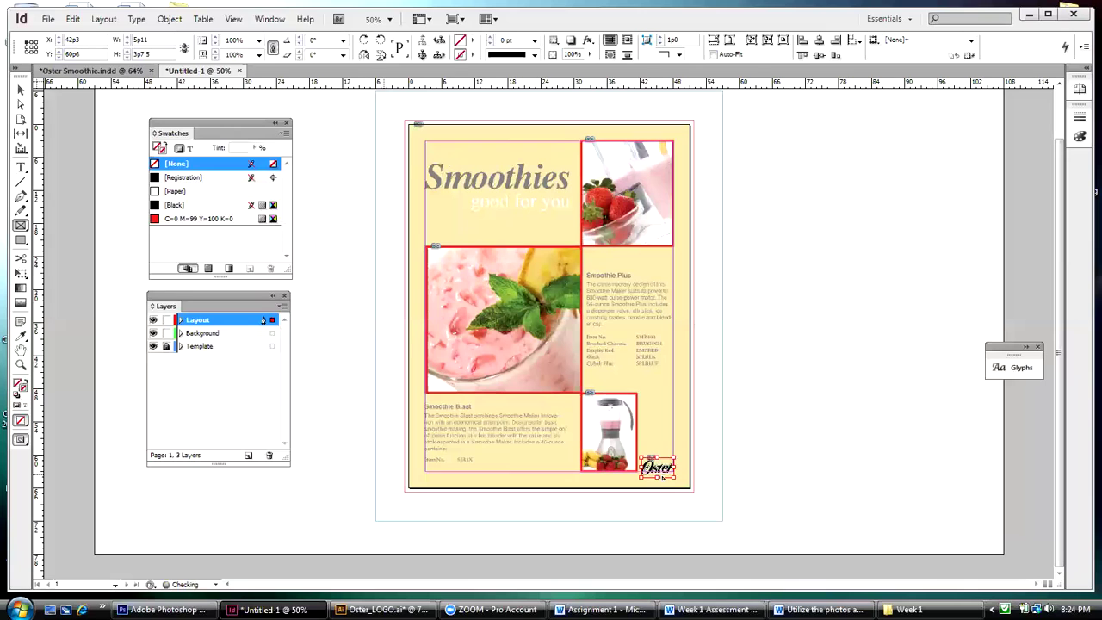
Nudge the logo artwork up and right inside its frame to X 0p3, Y 0p3.177, towards the template's logo
left_click(21, 365)
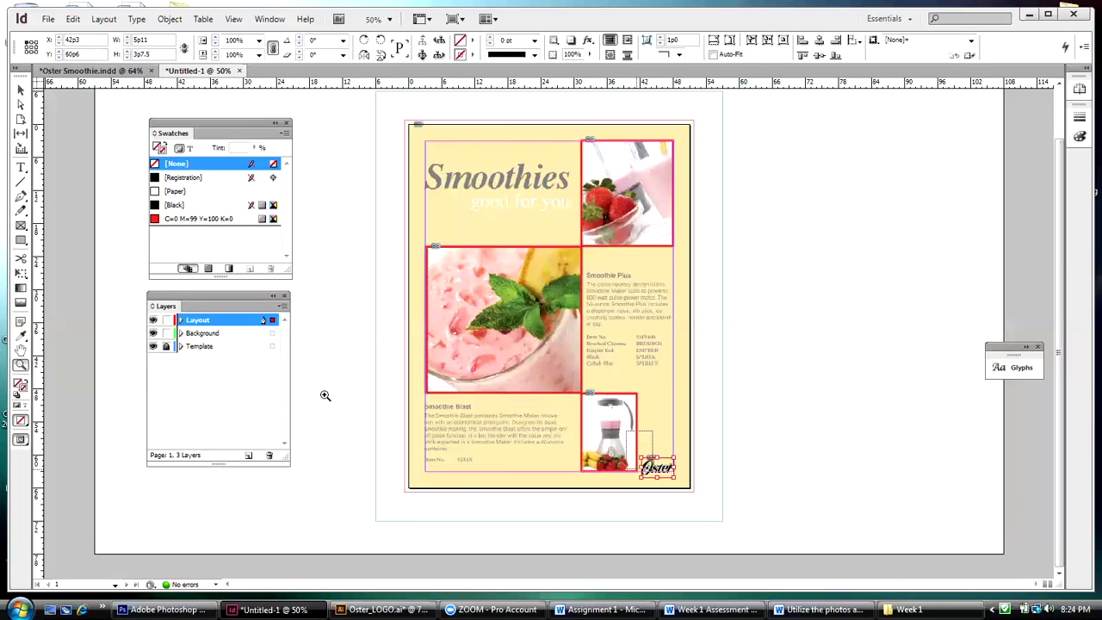
left_click_drag(686, 491, 621, 423)
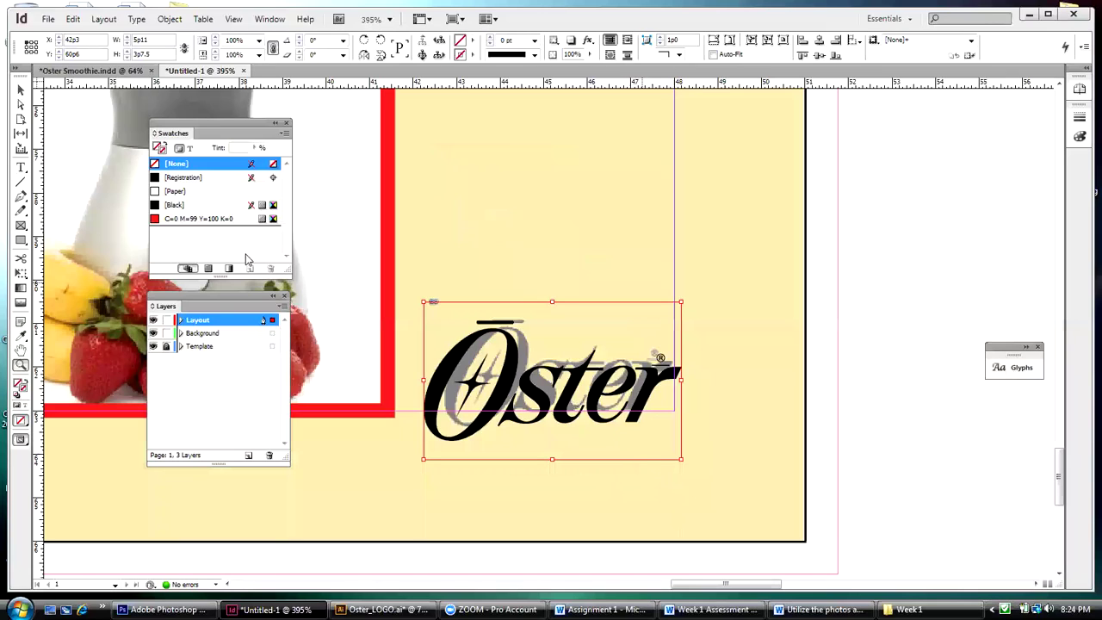
left_click(20, 89)
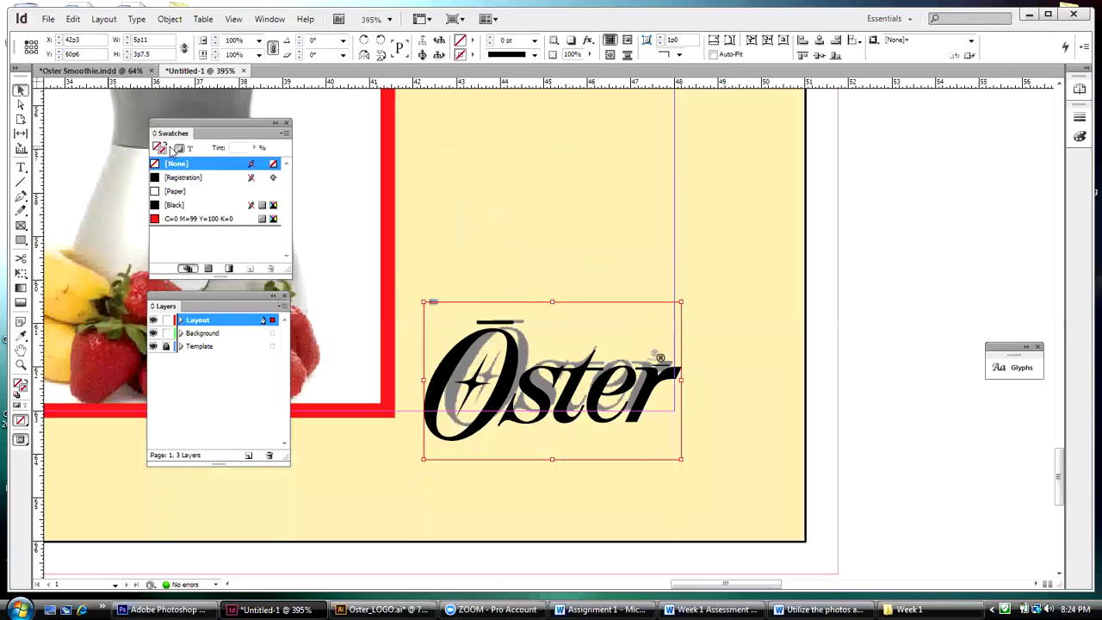
left_click(555, 379)
key("Up")
key("Up")
key("Right")
key("Right")
key("Right")
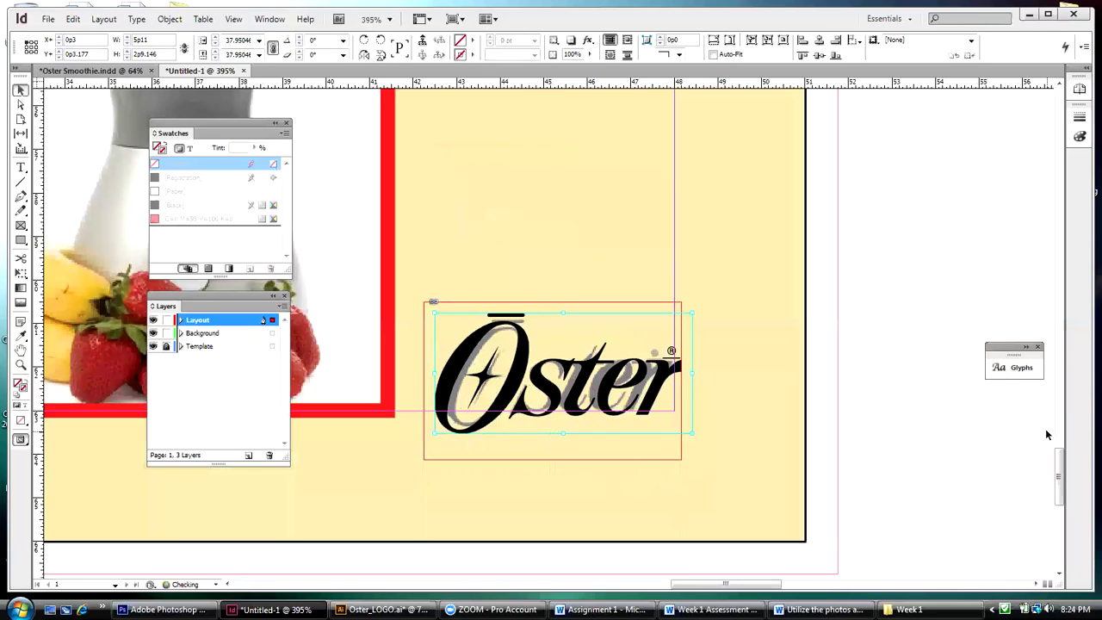
Scale the logo artwork down to about 35.1% and nudge it to X 0p4, Y 0p4.177 over the template's logo
mouse_move(691, 434)
left_mouse_down()
mouse_move(673, 423)
mouse_move(681, 432)
left_mouse_up()
key("Right")
key("Down")
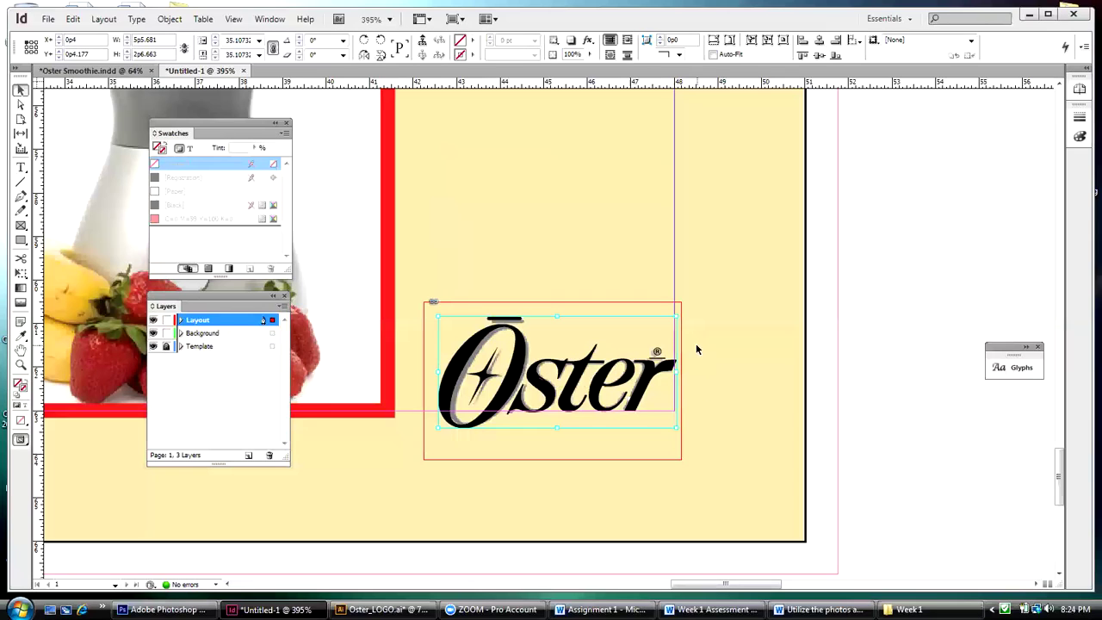
Select the logo frame and fit the frame to its content
left_click(19, 90)
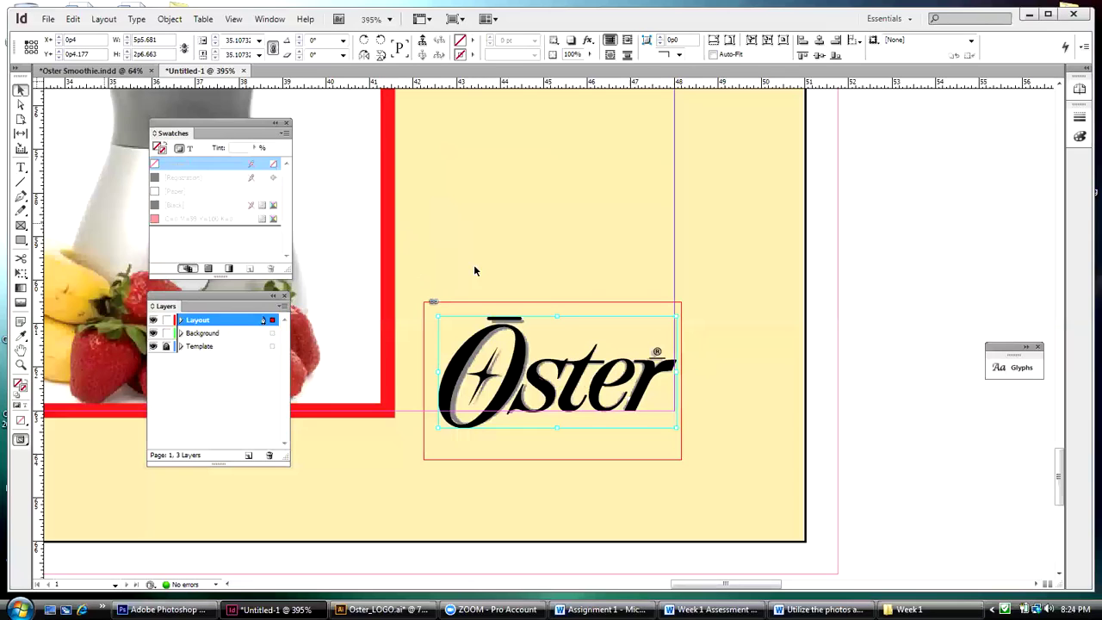
left_click(567, 303)
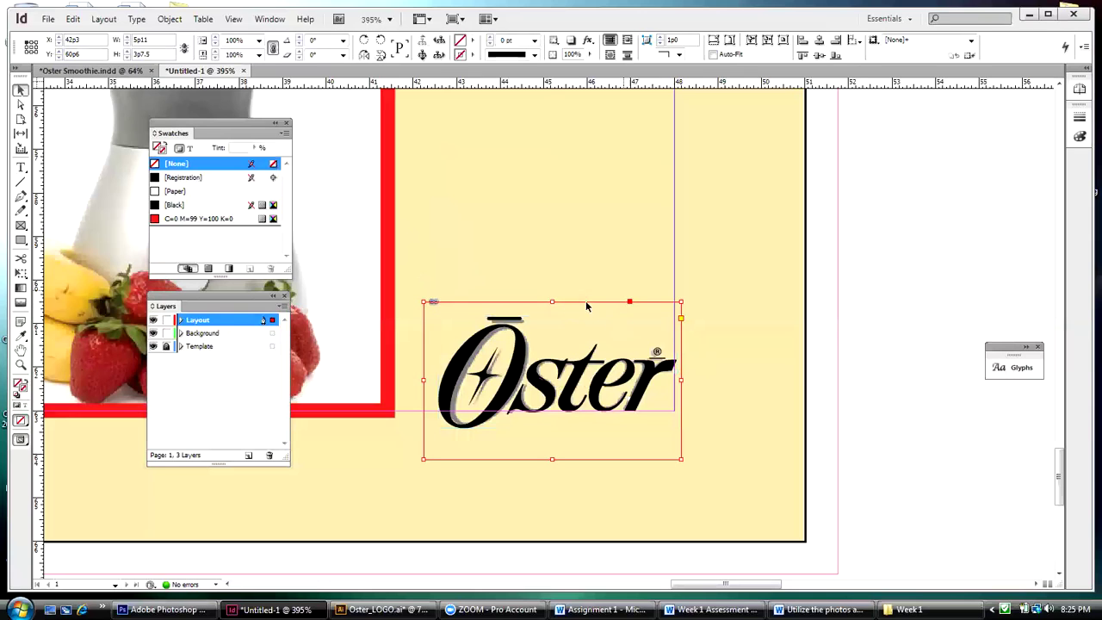
left_click(170, 19)
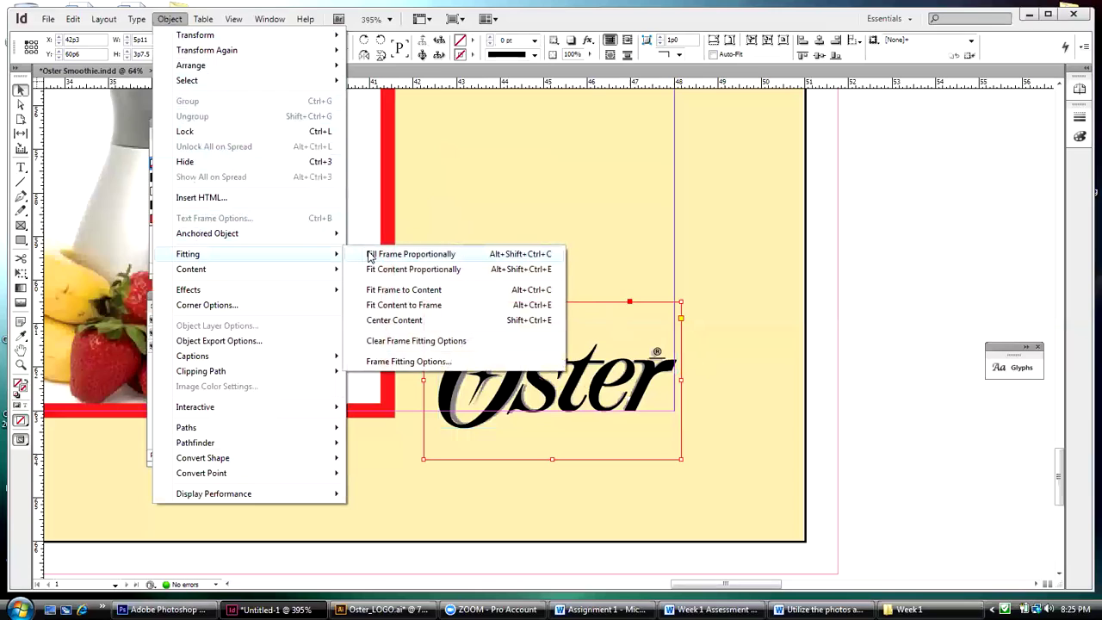
left_click(387, 293)
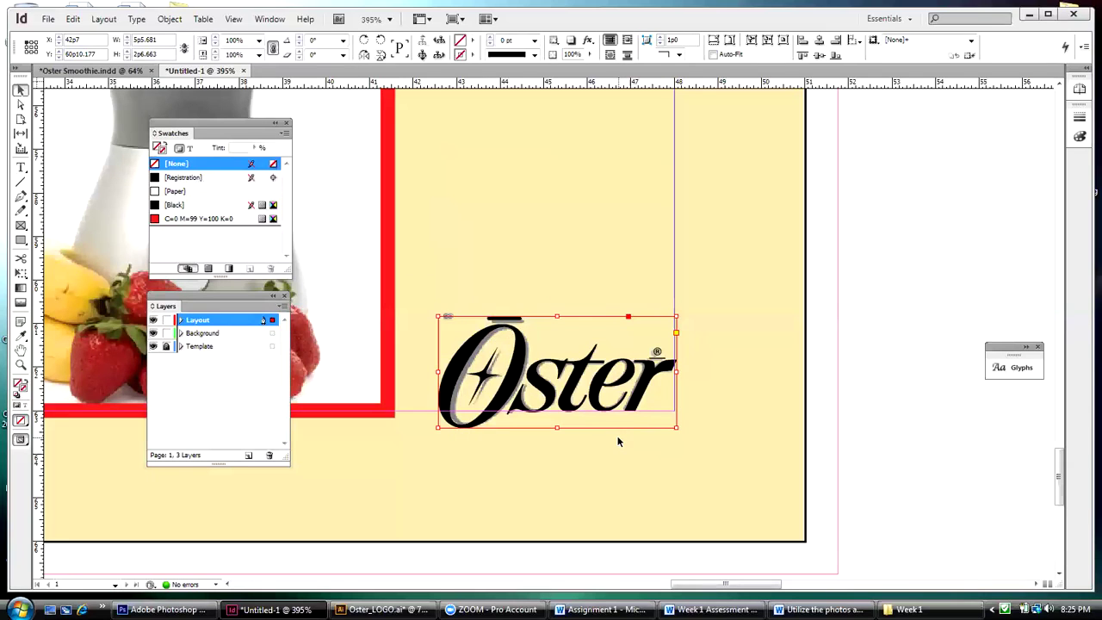
Fit the page in the window, hide the Template layer to review the placed images, and show it again
left_click(233, 18)
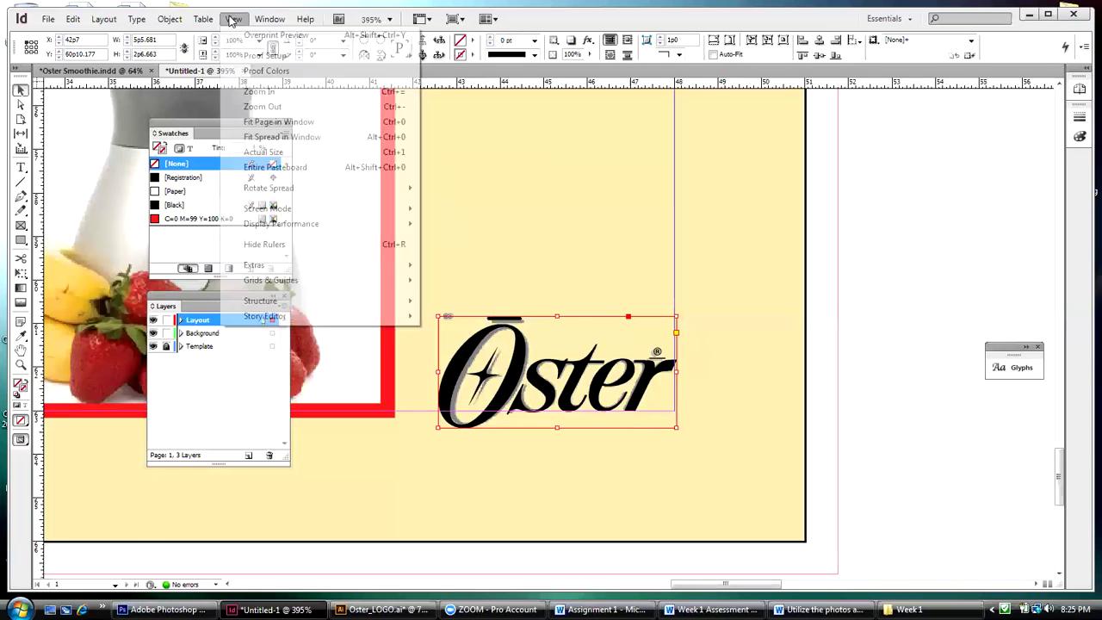
left_click(251, 122)
left_click(338, 140)
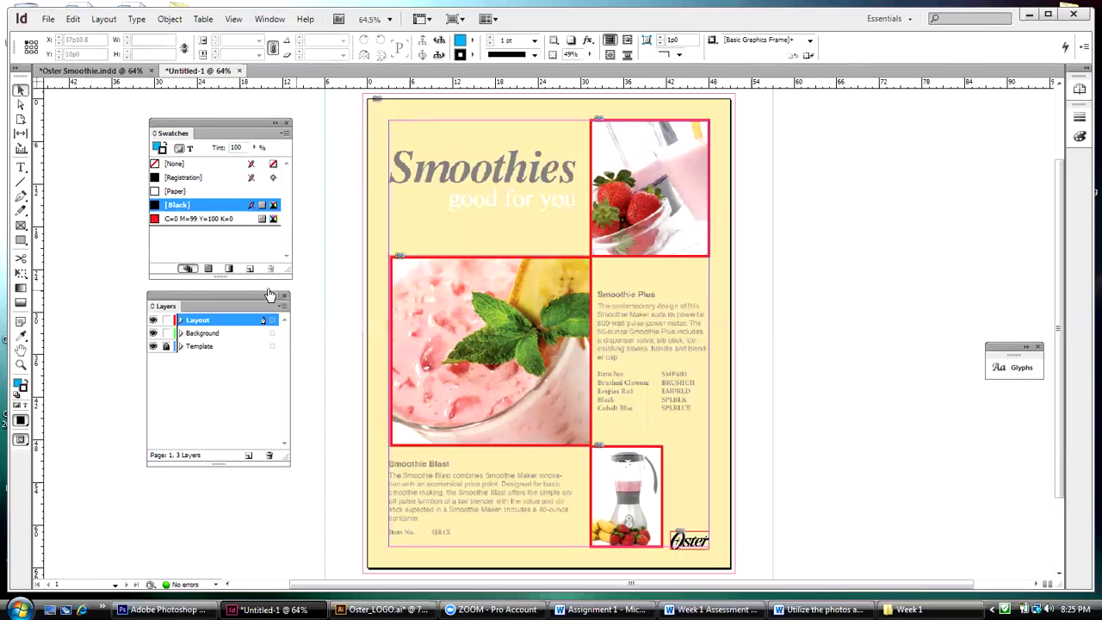
left_click(153, 345)
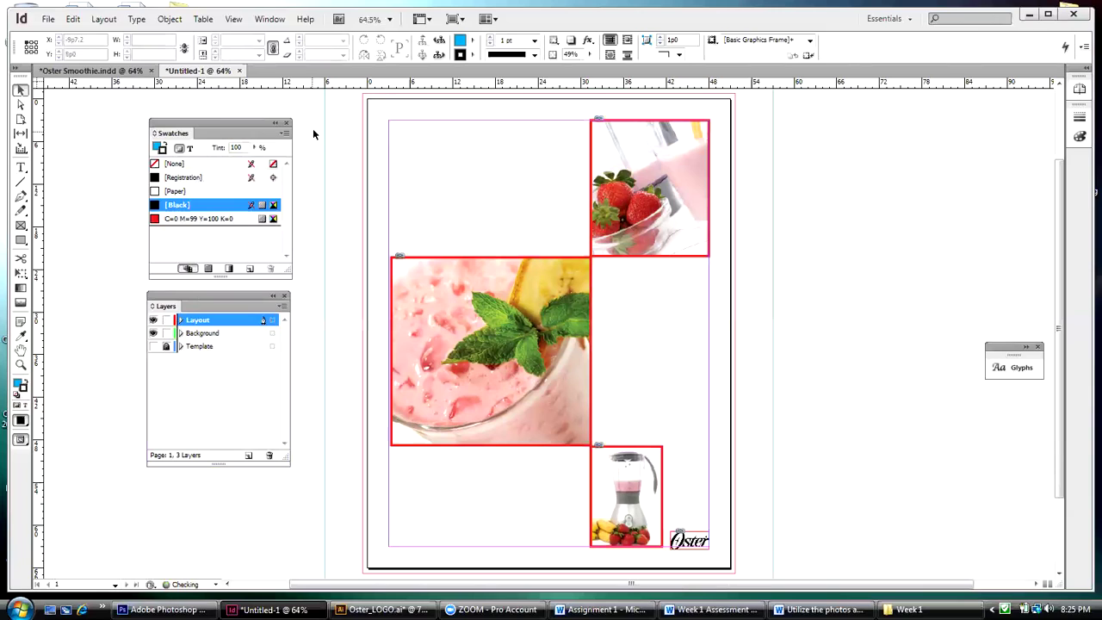
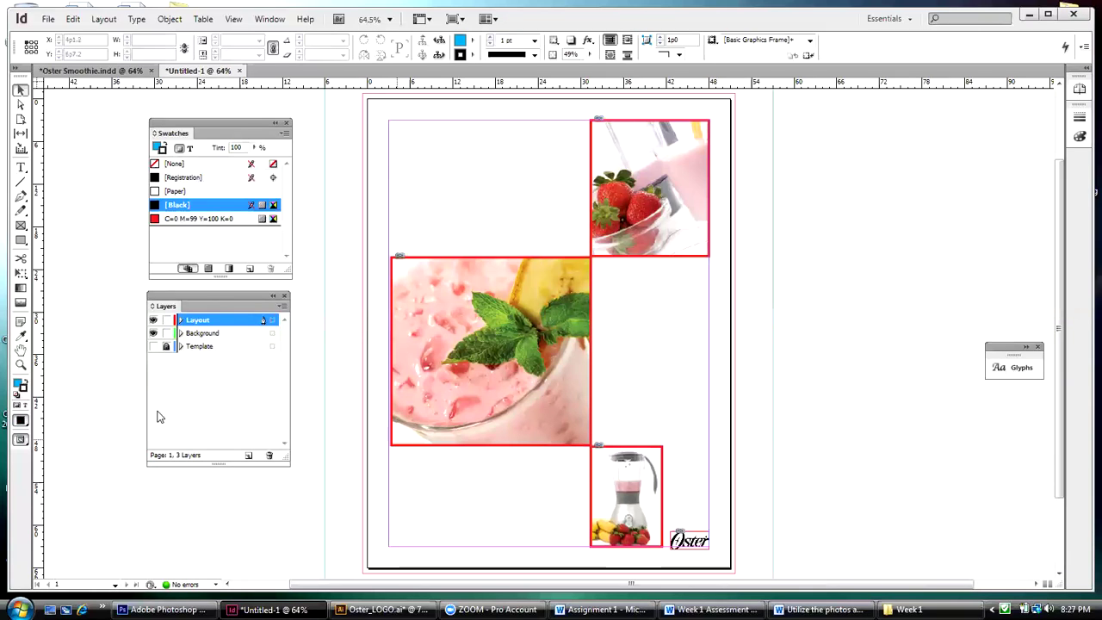
left_click(153, 346)
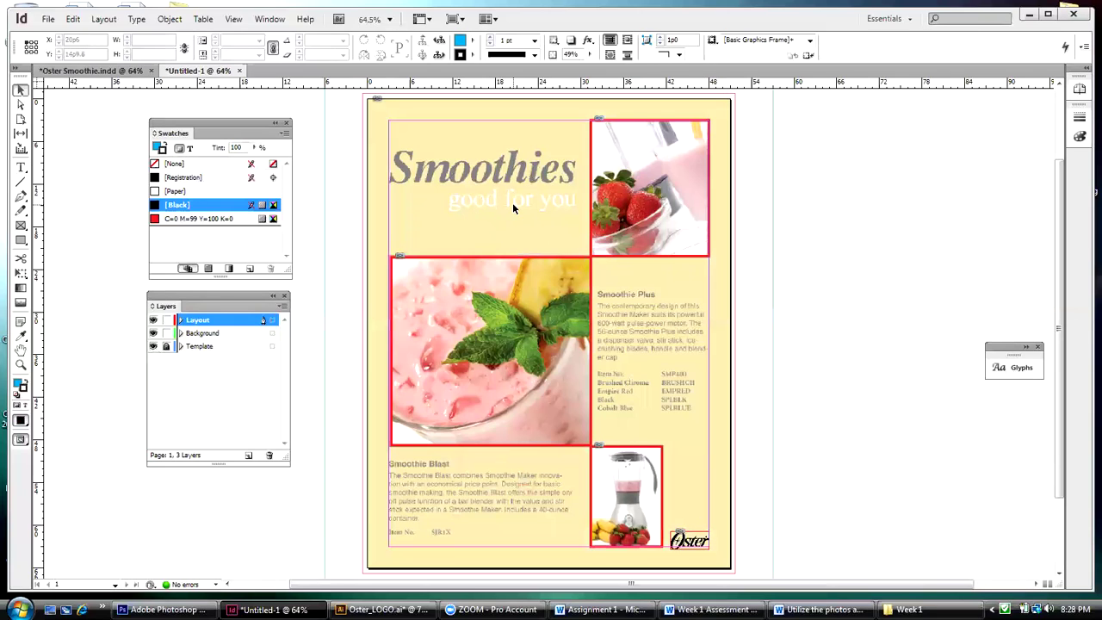
Compare the control options for the Type tool, for no selection and for the selected strawberry photo frame
left_click(22, 168)
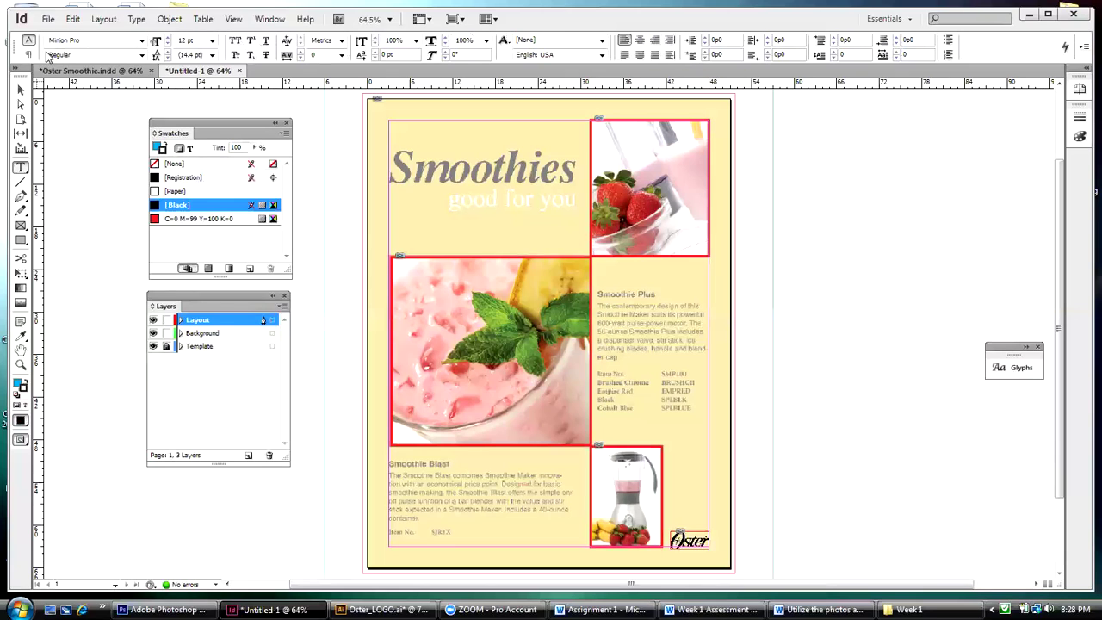
left_click(21, 91)
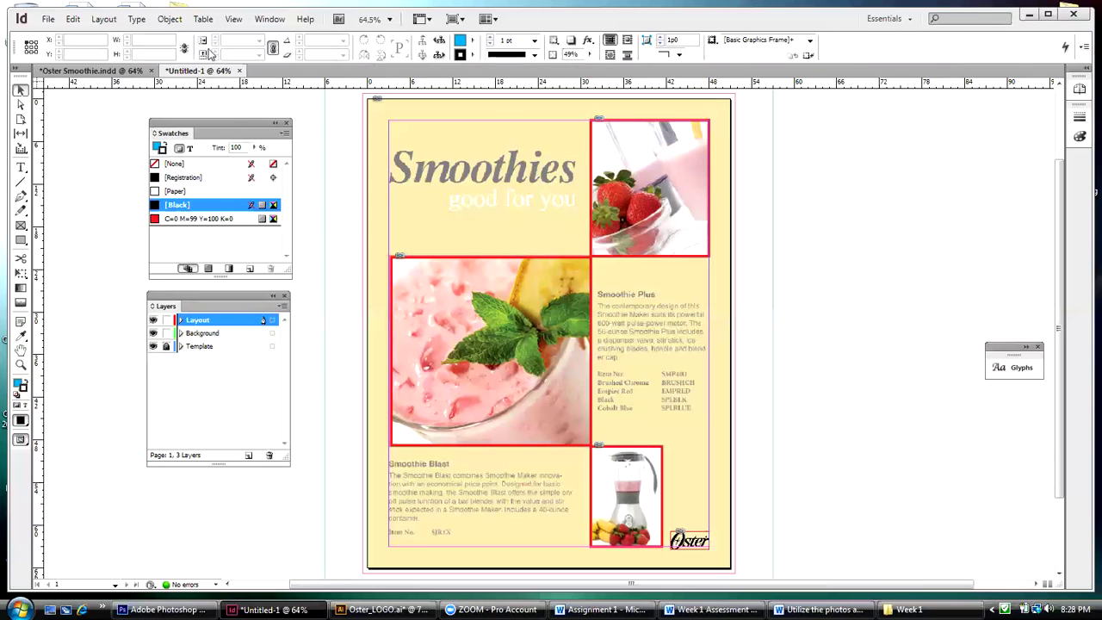
left_click(433, 59)
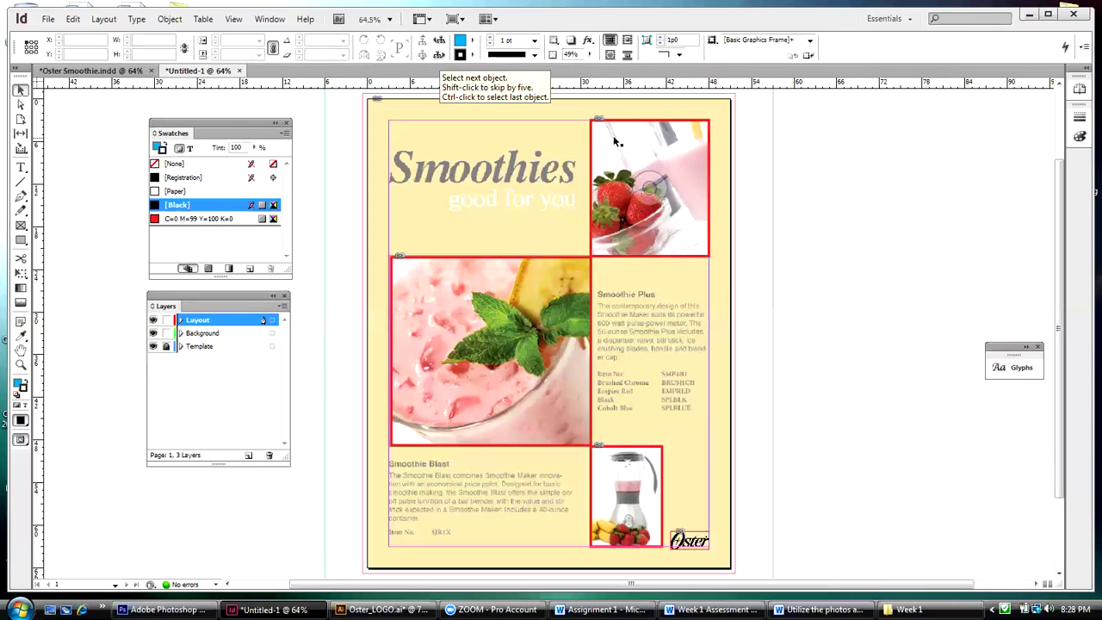
left_click(616, 143)
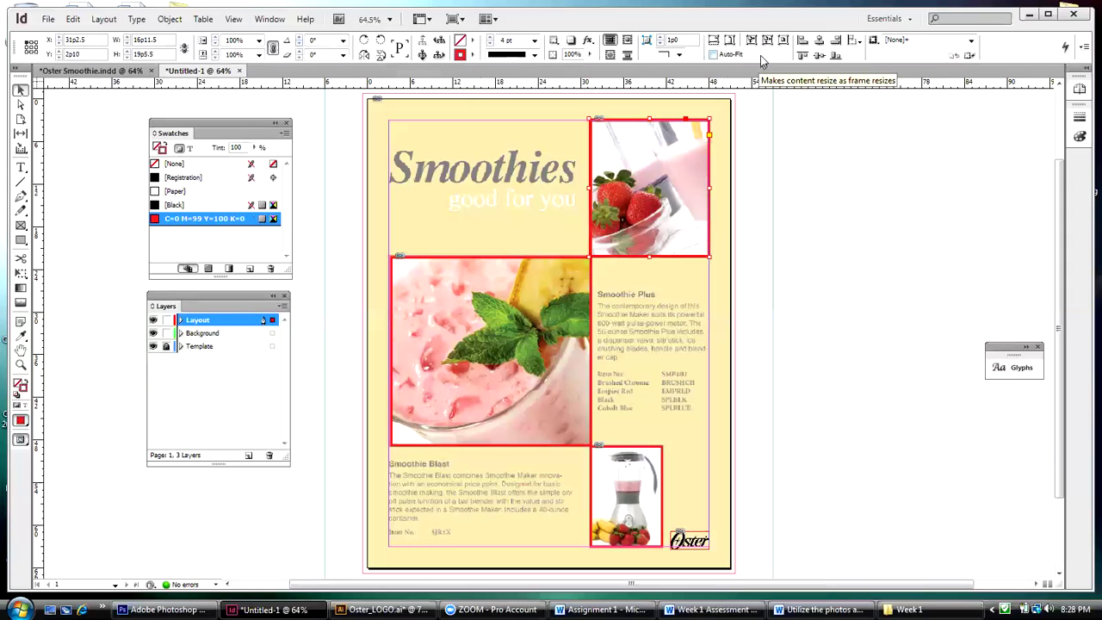
Draw a text frame over the template's headline and enter "Smoothies" and "good for you" on two lines
left_click(739, 124)
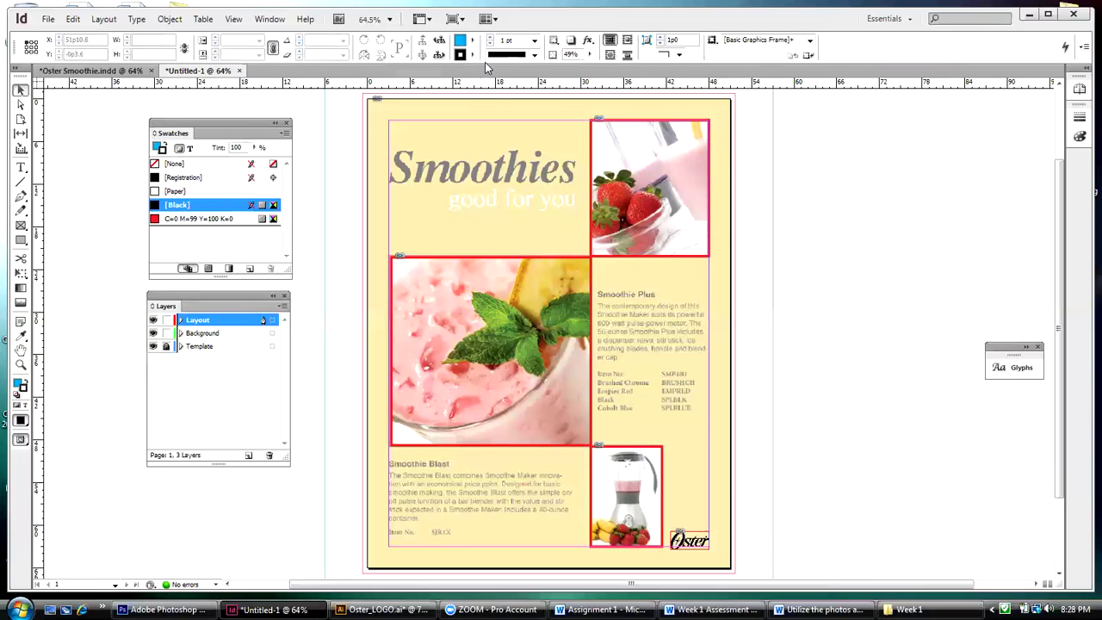
left_click(21, 167)
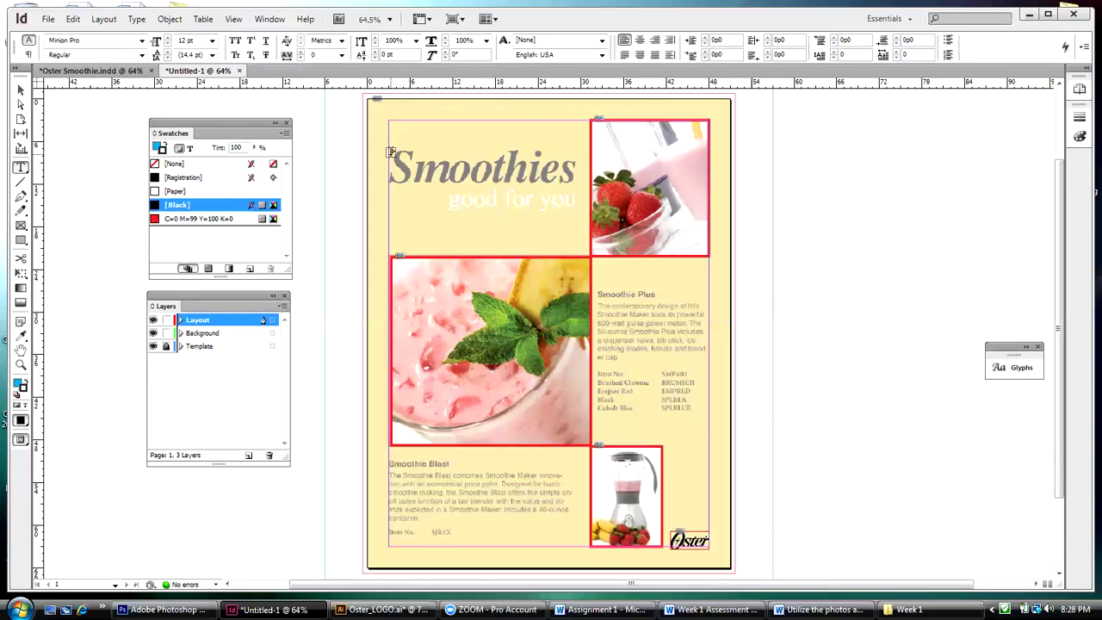
left_click_drag(390, 152, 571, 216)
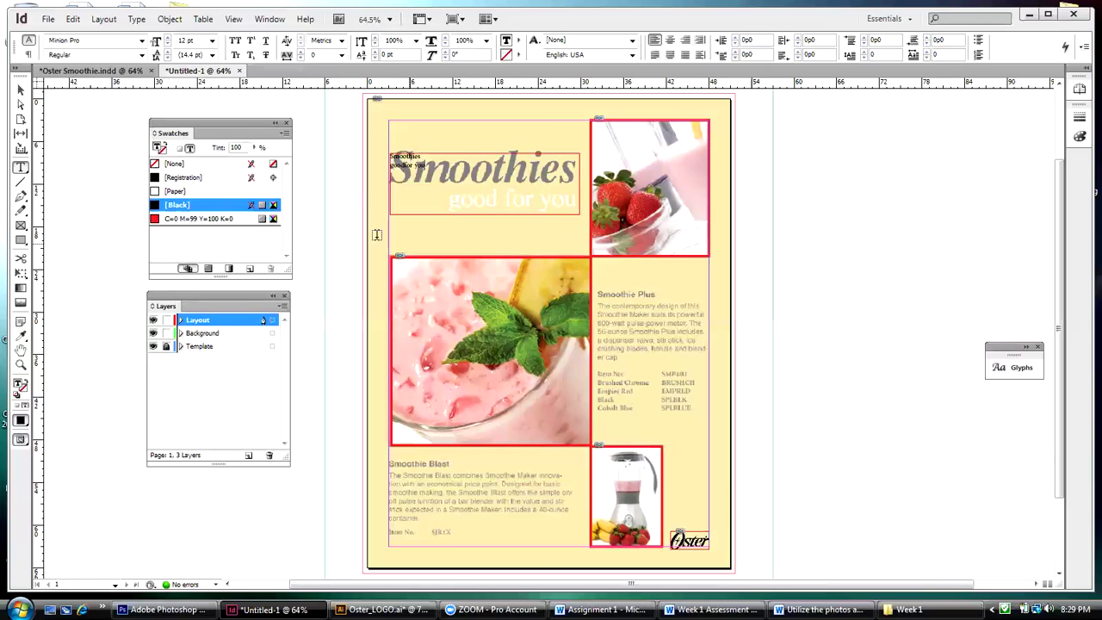
Format both headline lines in Times New Roman at 72 pt
left_click_drag(430, 165, 389, 155)
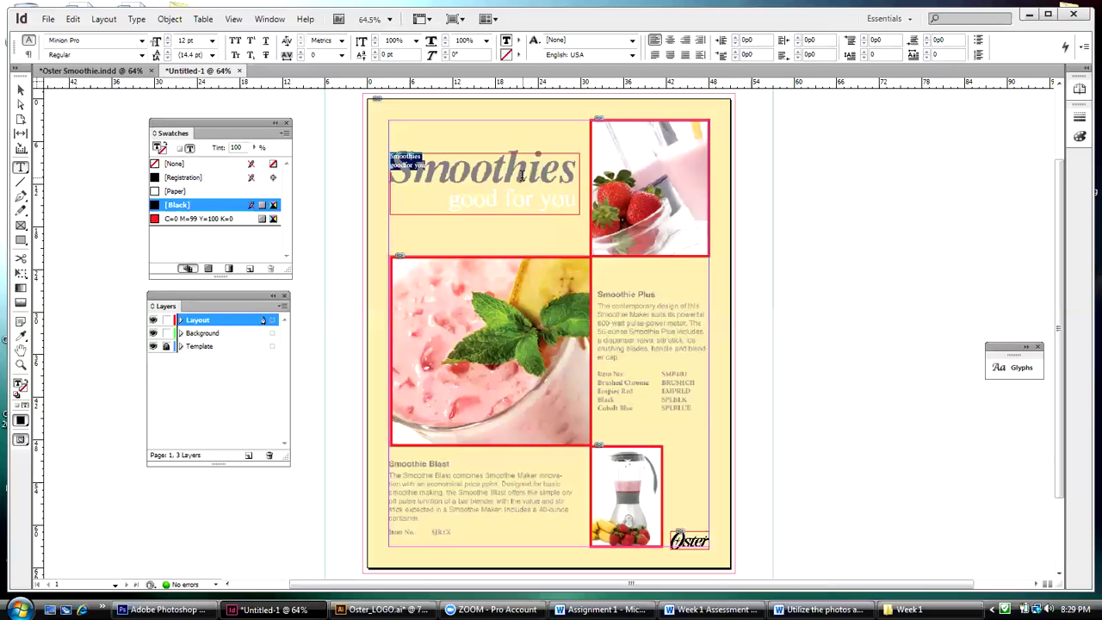
left_click(142, 40)
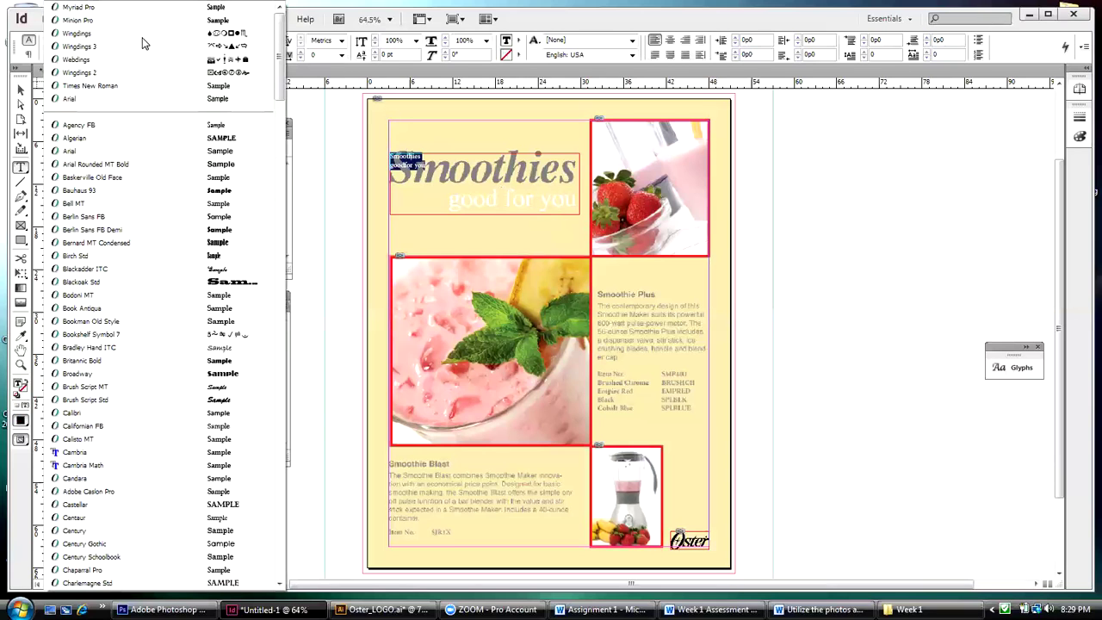
left_click(127, 88)
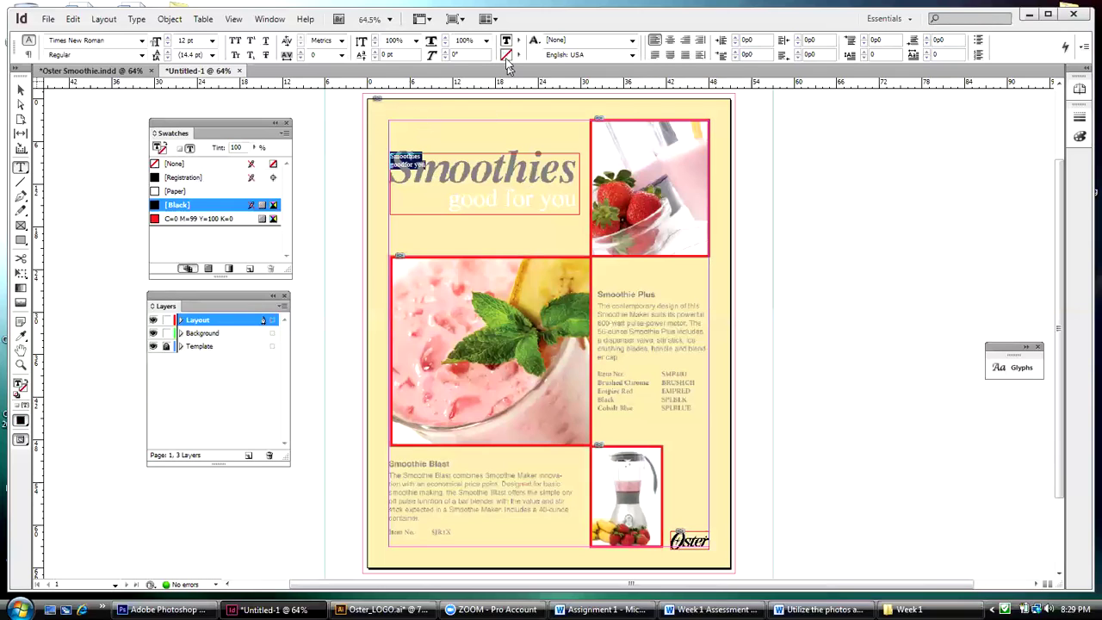
left_click(211, 45)
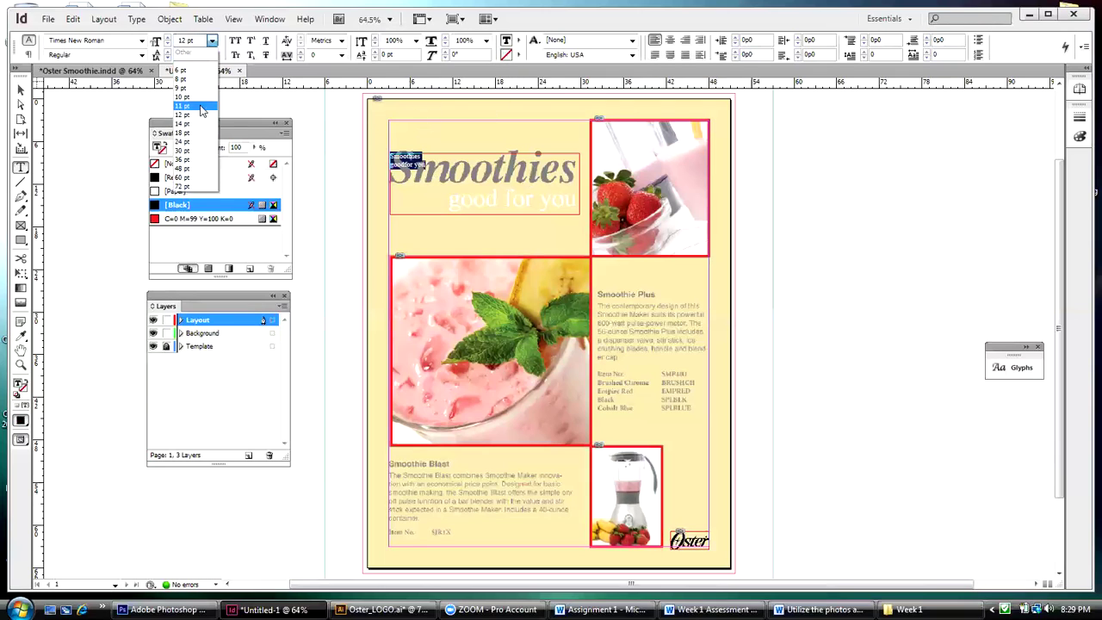
left_click(195, 188)
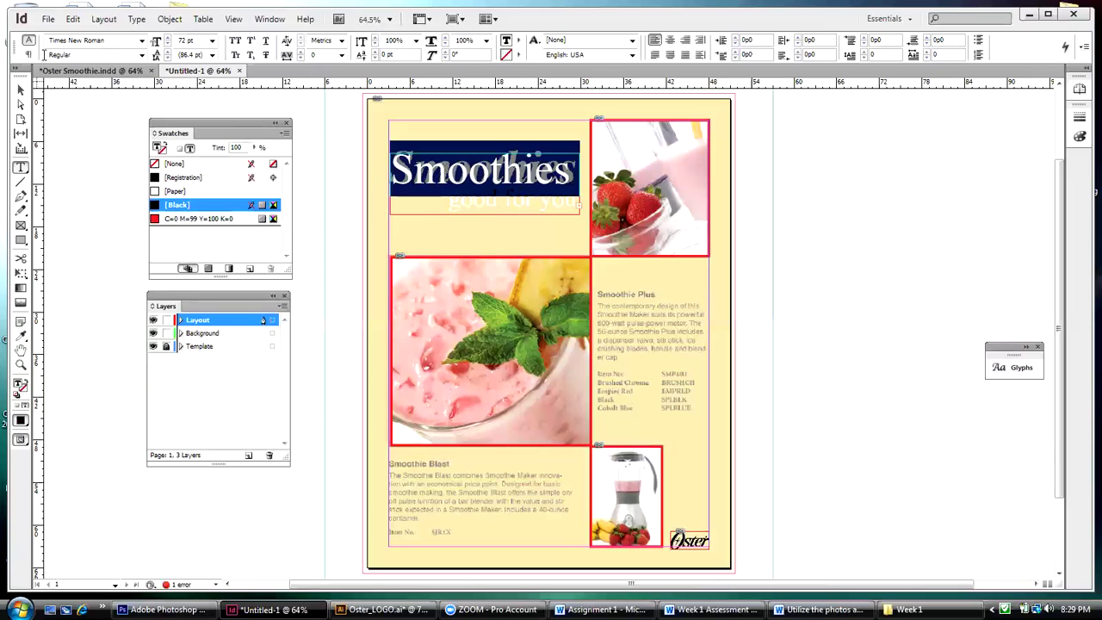
Enlarge the headline text frame to about 36p6 wide and 11p10 high so all its text fits
left_click(21, 90)
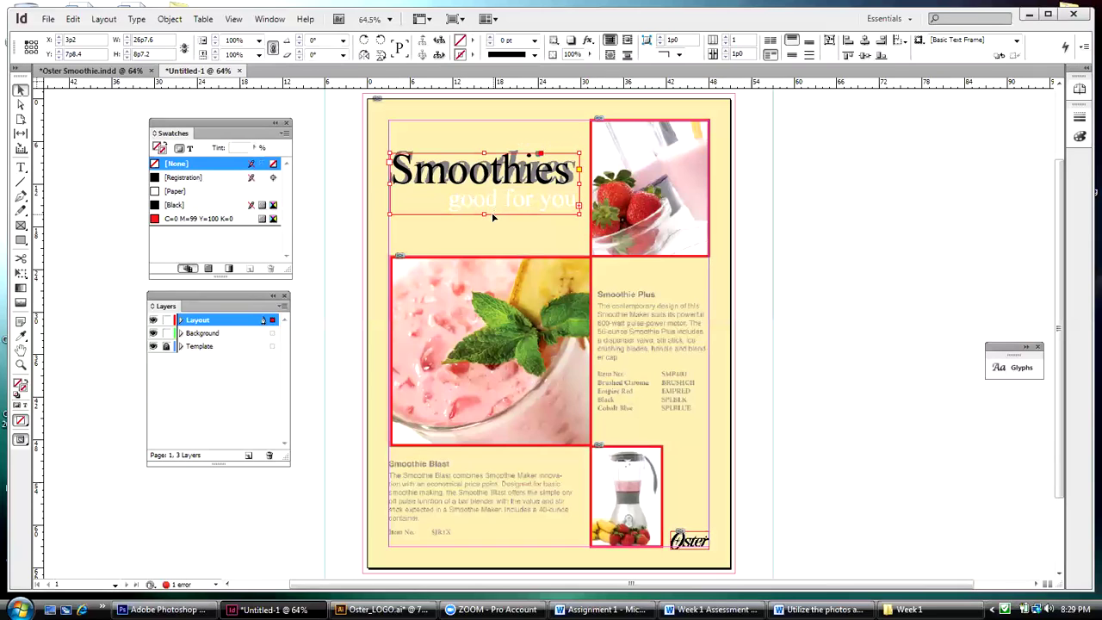
left_click_drag(485, 214, 482, 237)
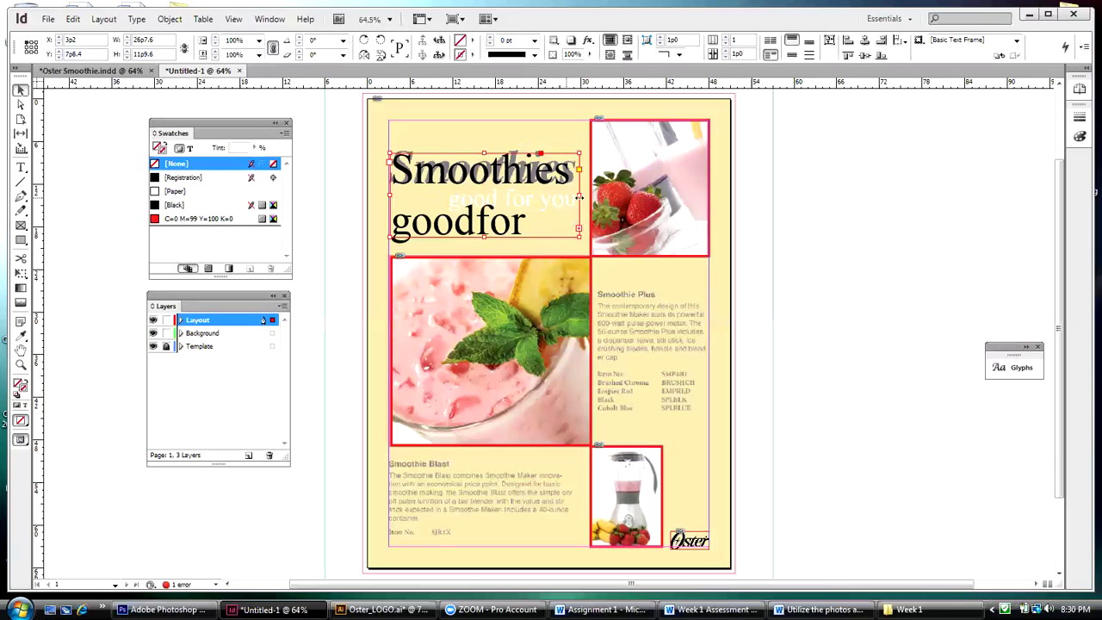
left_click_drag(581, 196, 650, 214)
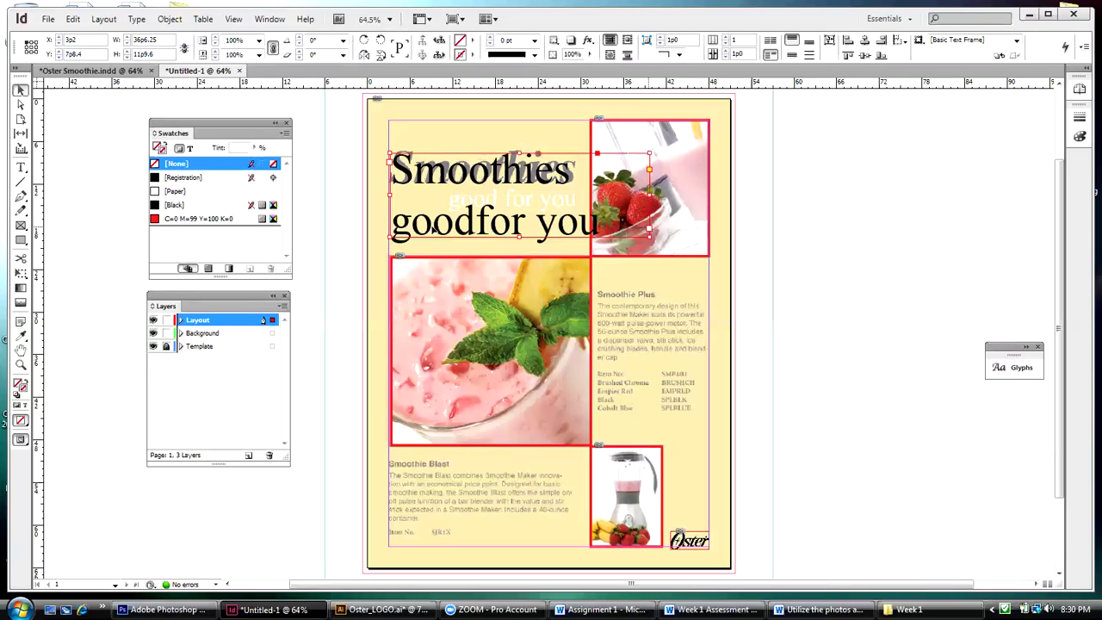
Correct the word spacing in the headline's second line to read "good for you"
double_click(476, 225)
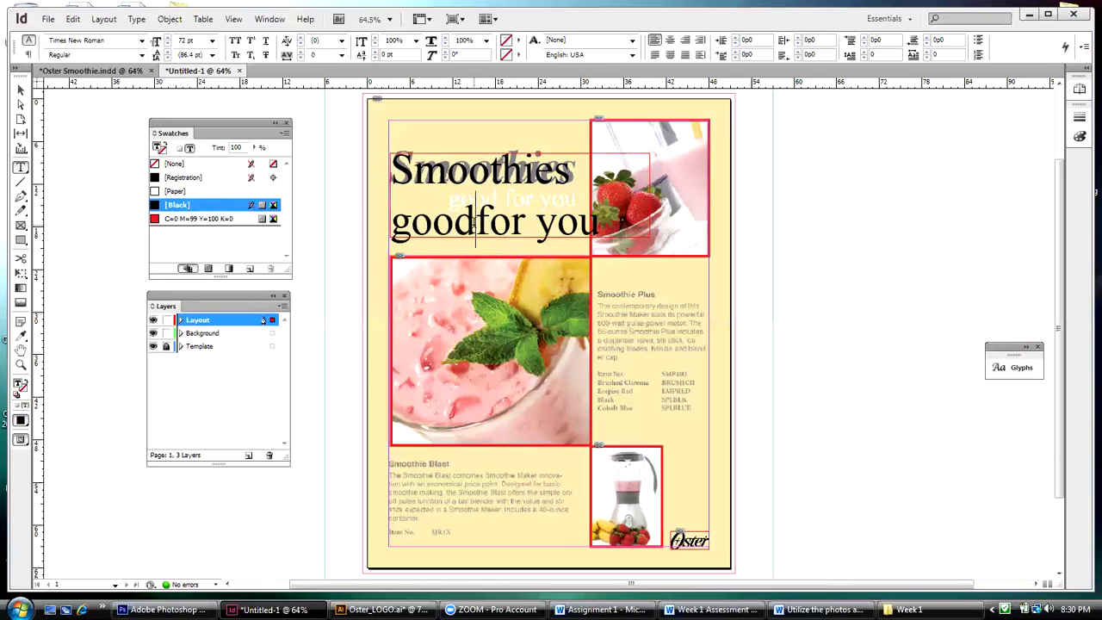
left_click(547, 229)
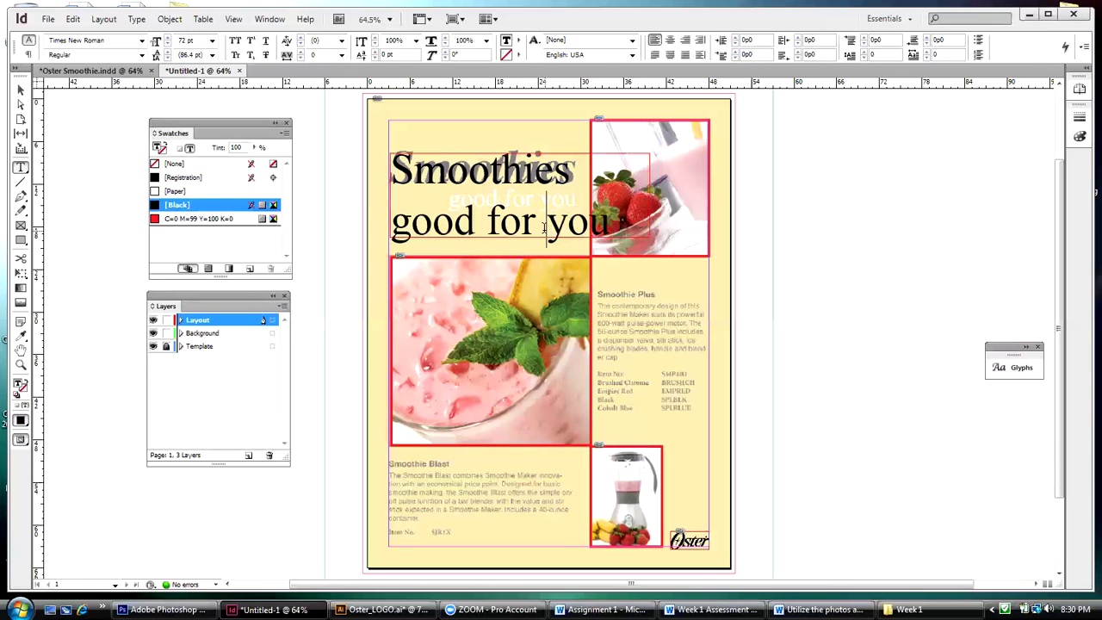
key("BackSpace")
Reduce "good for you" to 36 pt and right-align both headline lines
left_click_drag(392, 222, 607, 228)
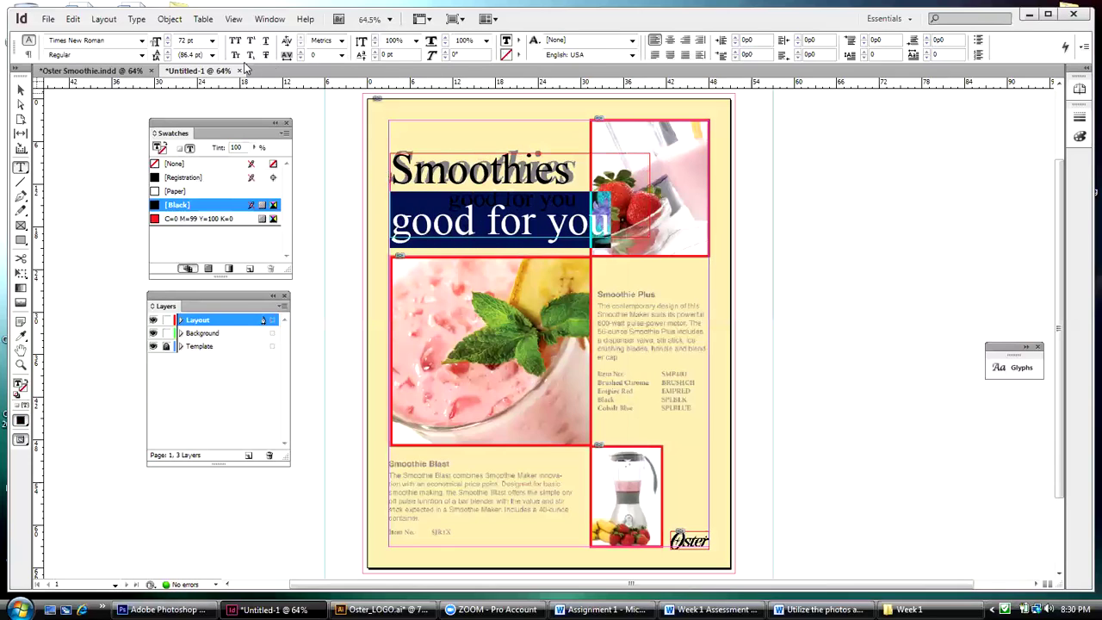
left_click(211, 41)
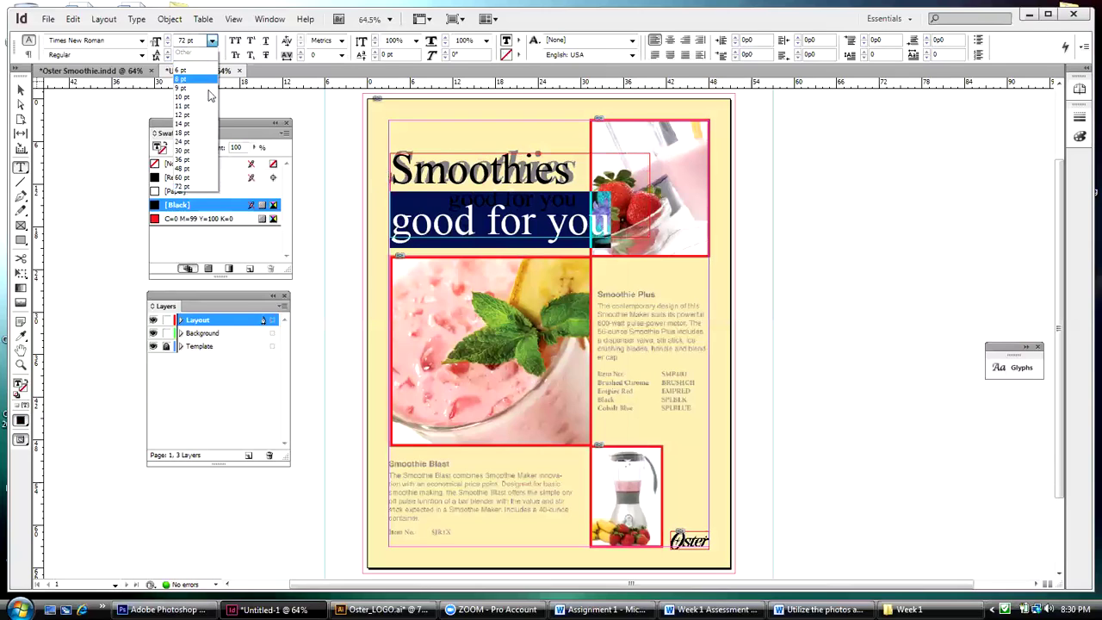
left_click(186, 170)
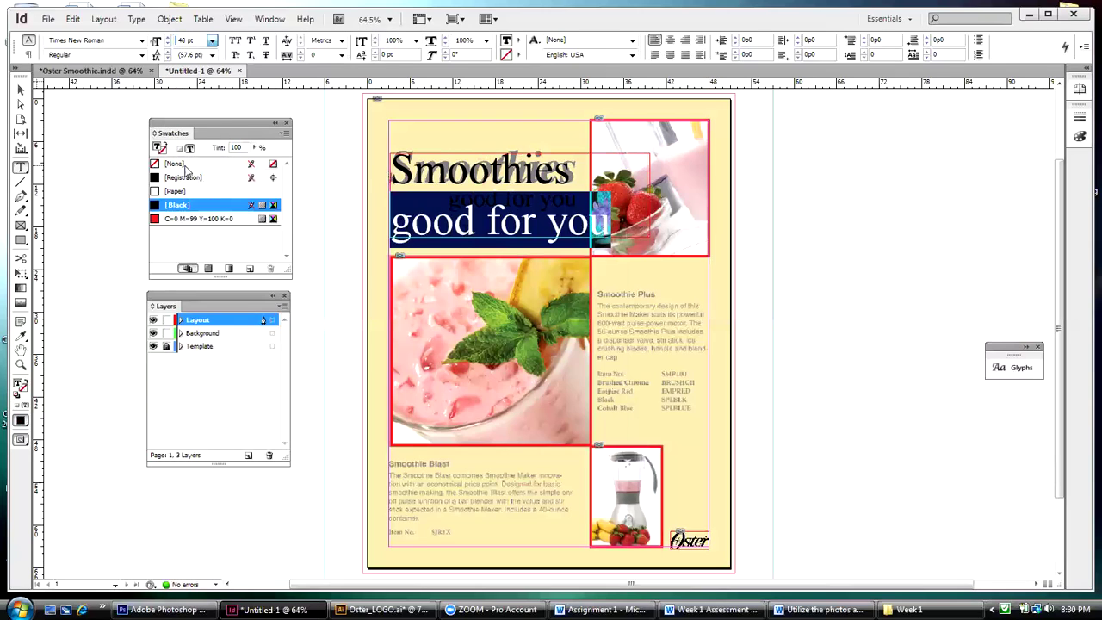
left_click(211, 41)
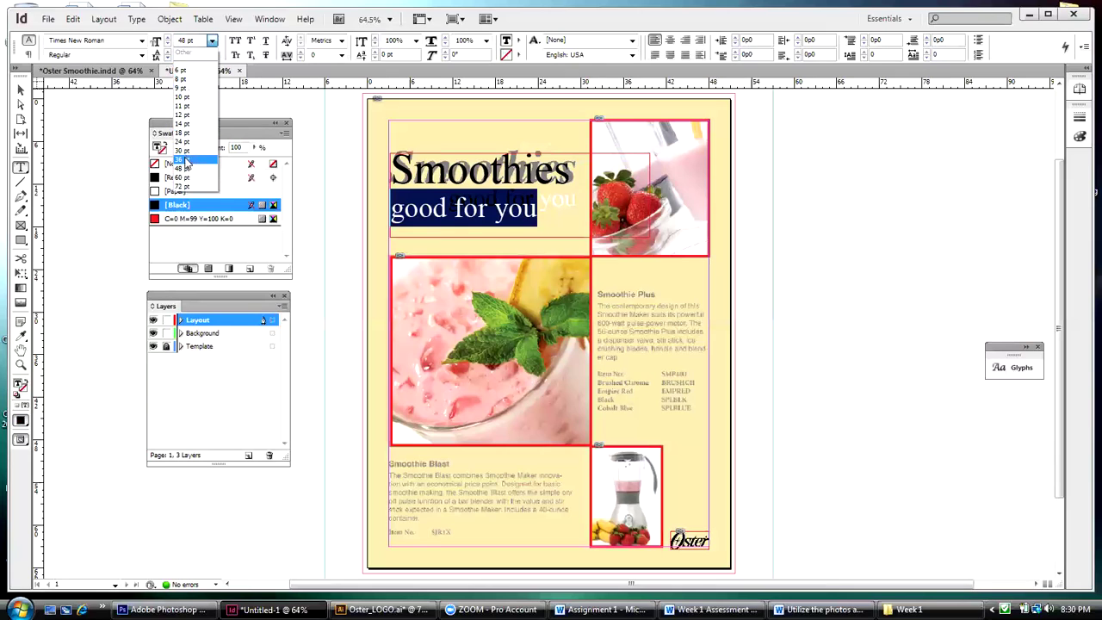
left_click(187, 160)
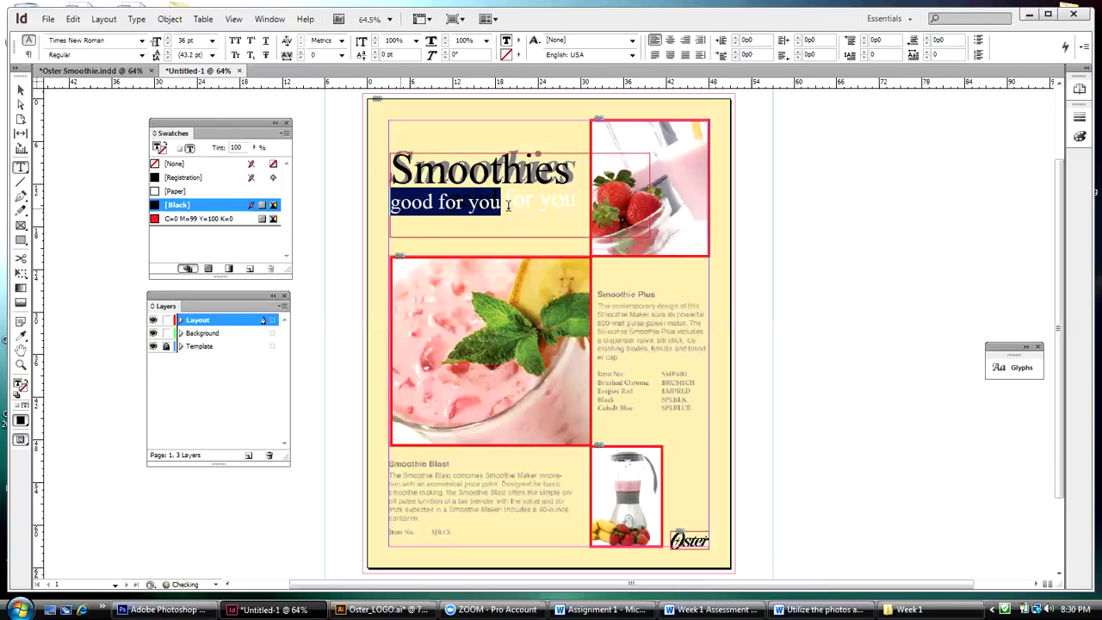
left_click_drag(508, 205, 390, 175)
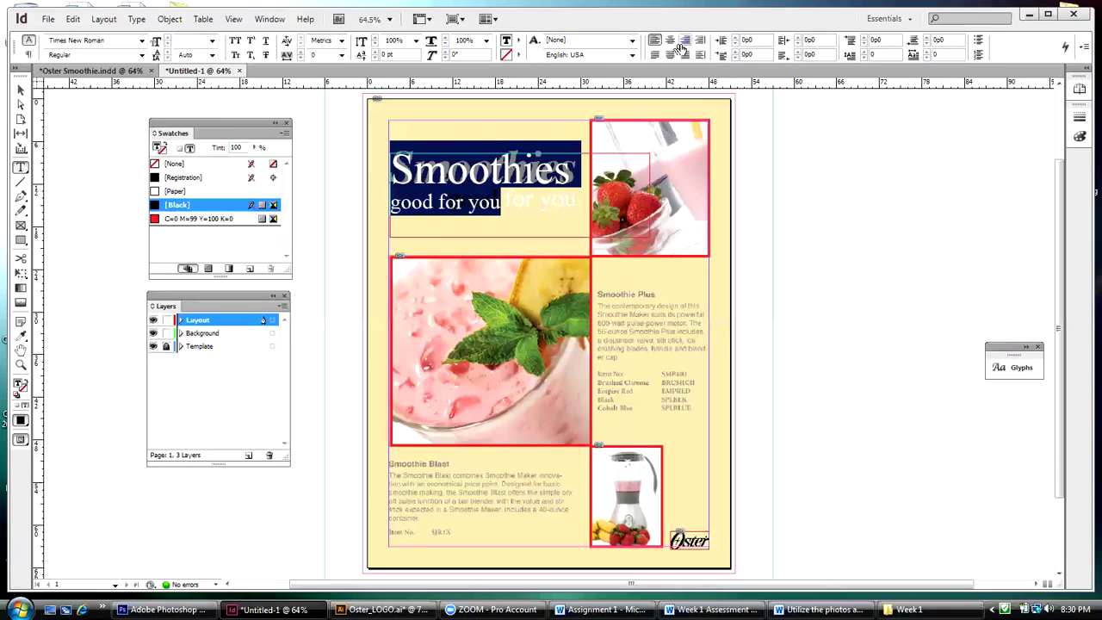
left_click(685, 42)
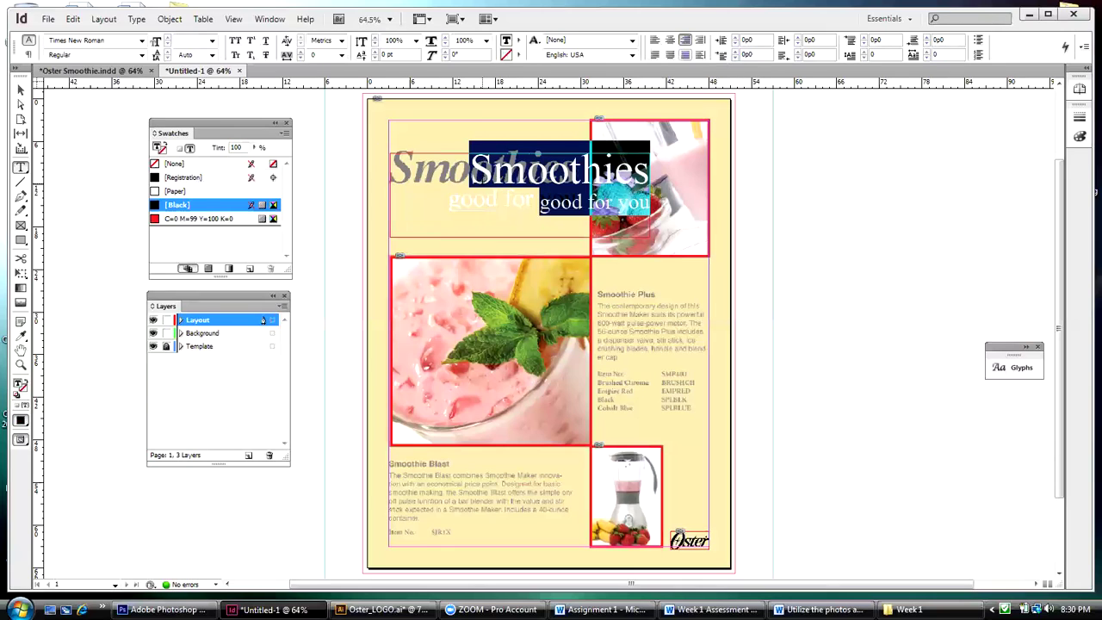
Nudge the headline text frame to X -7p2, Y 7p6.4 so its right edge lines up with the template's headline
left_click(20, 91)
left_click(545, 177)
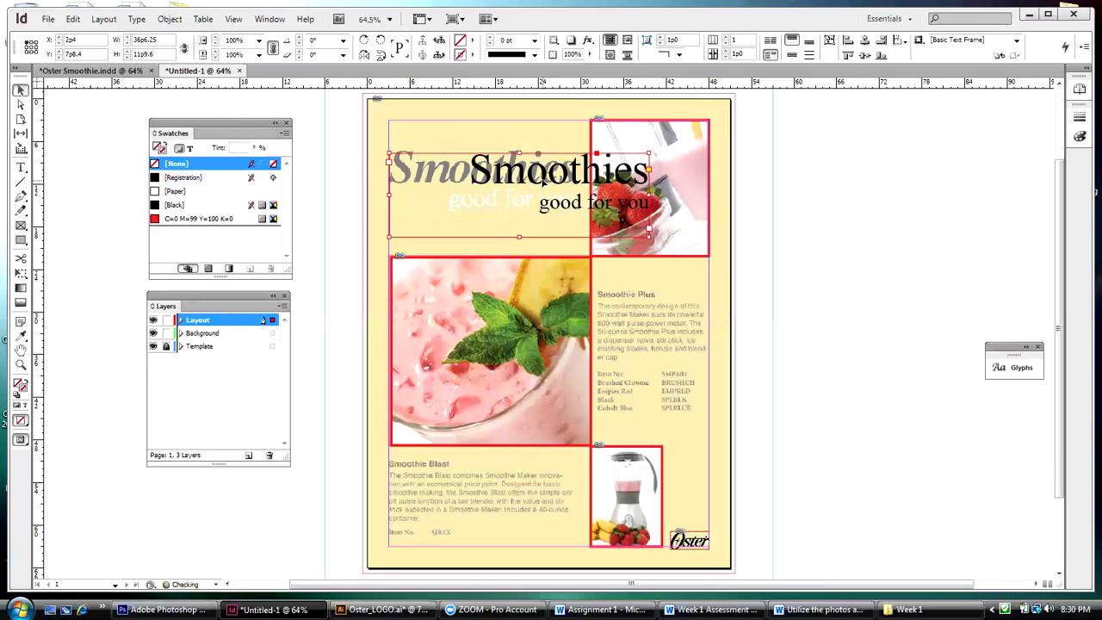
key("shift+Left")
key("shift+Left")
key("shift+Left")
key("shift+Left")
key("shift+Left")
key("shift+Left")
key("shift+Left")
key("shift+Left")
key("shift+Left")
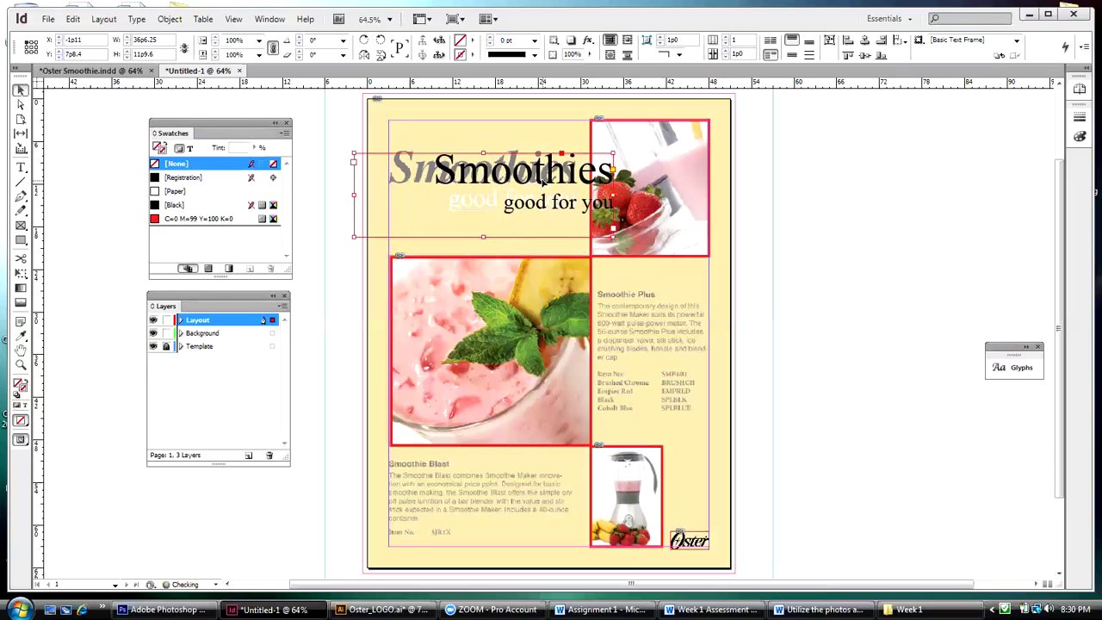
key("shift+Left")
key("shift+Left")
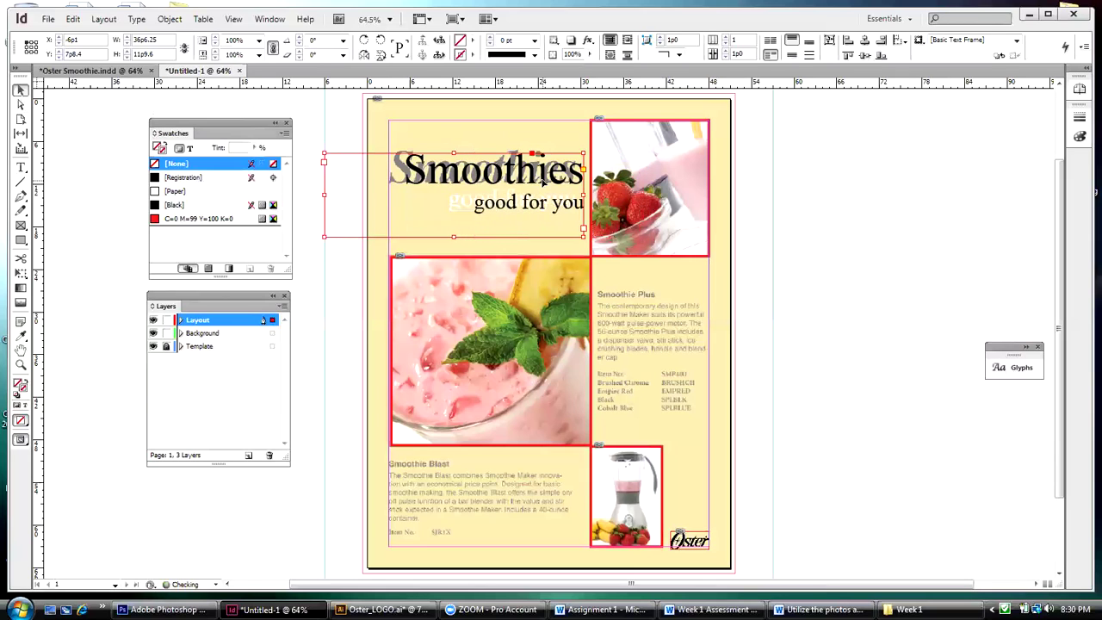
key("shift+Left")
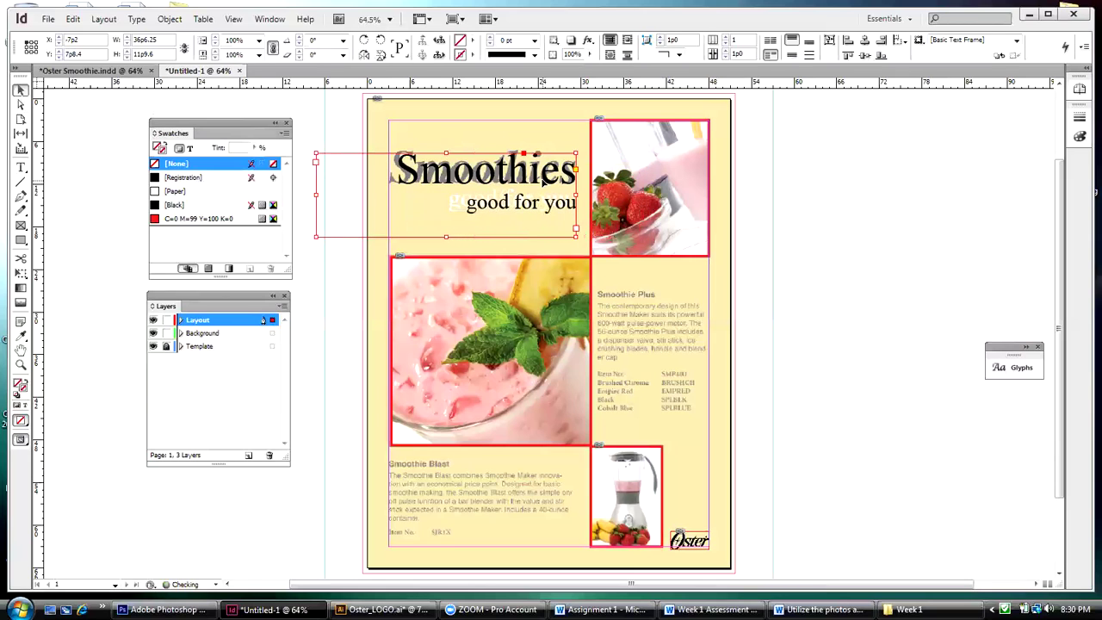
key("Up")
key("Up")
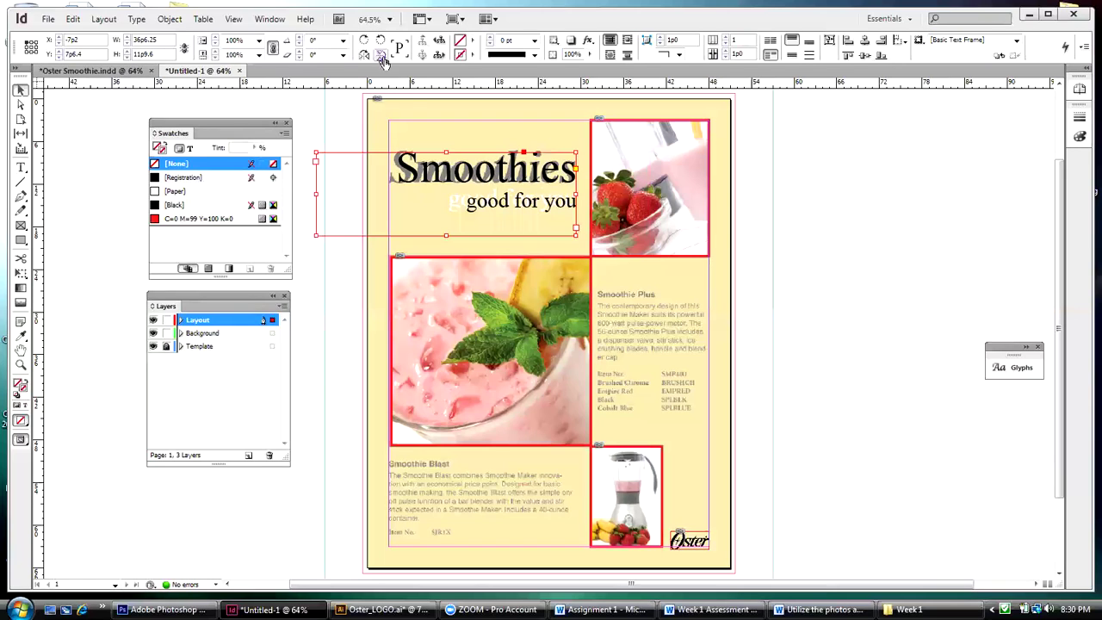
Set the word "Smoothies" in Bold Italic
double_click(532, 183)
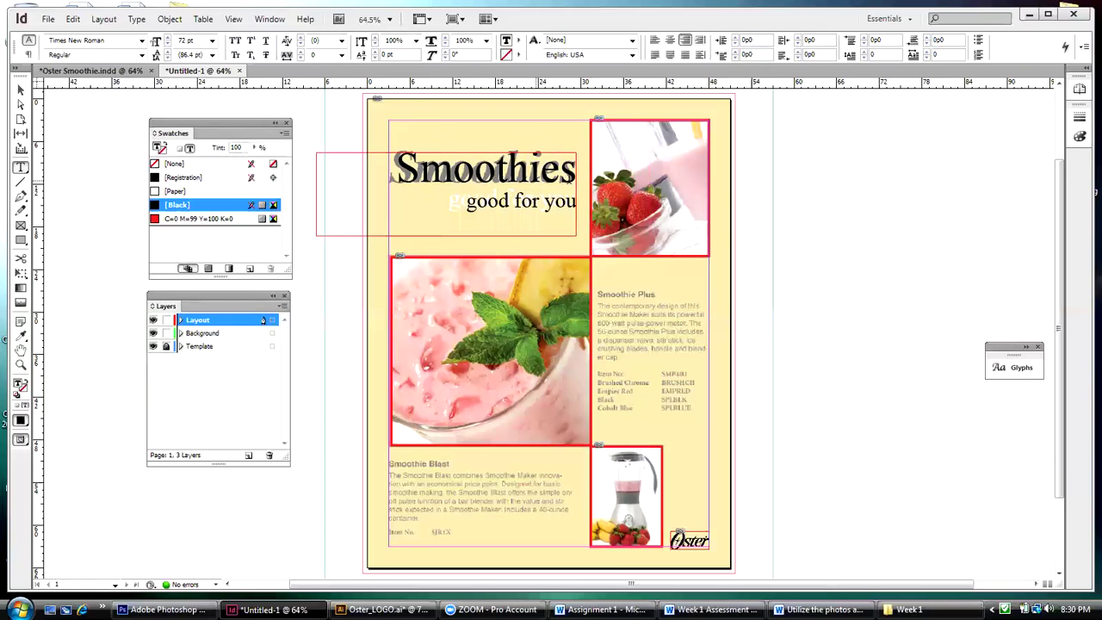
left_click_drag(575, 172, 395, 175)
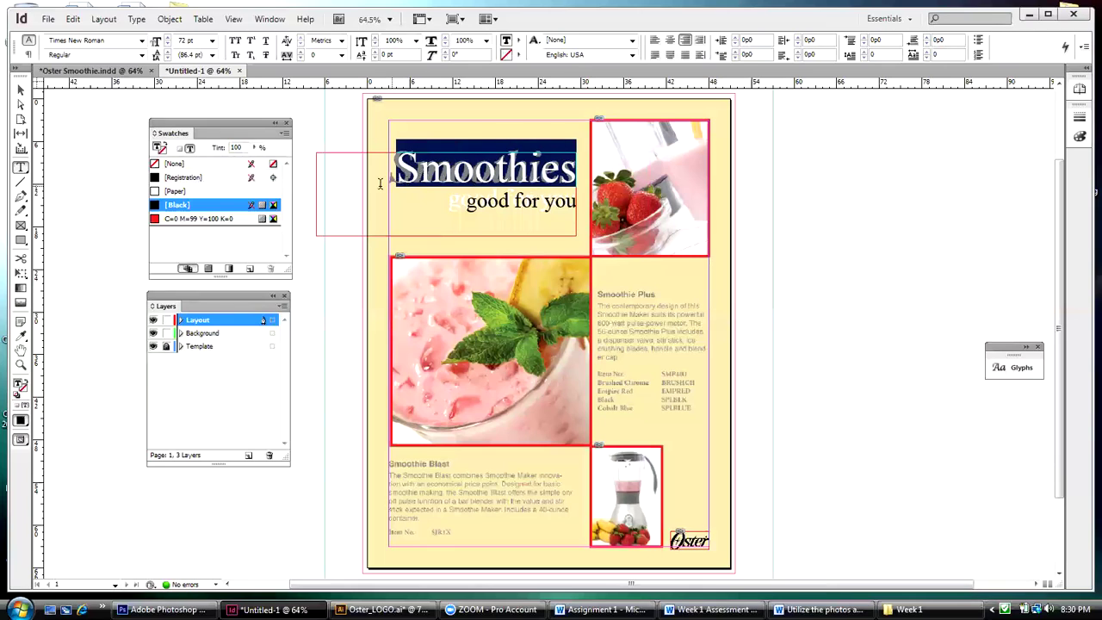
left_click(141, 56)
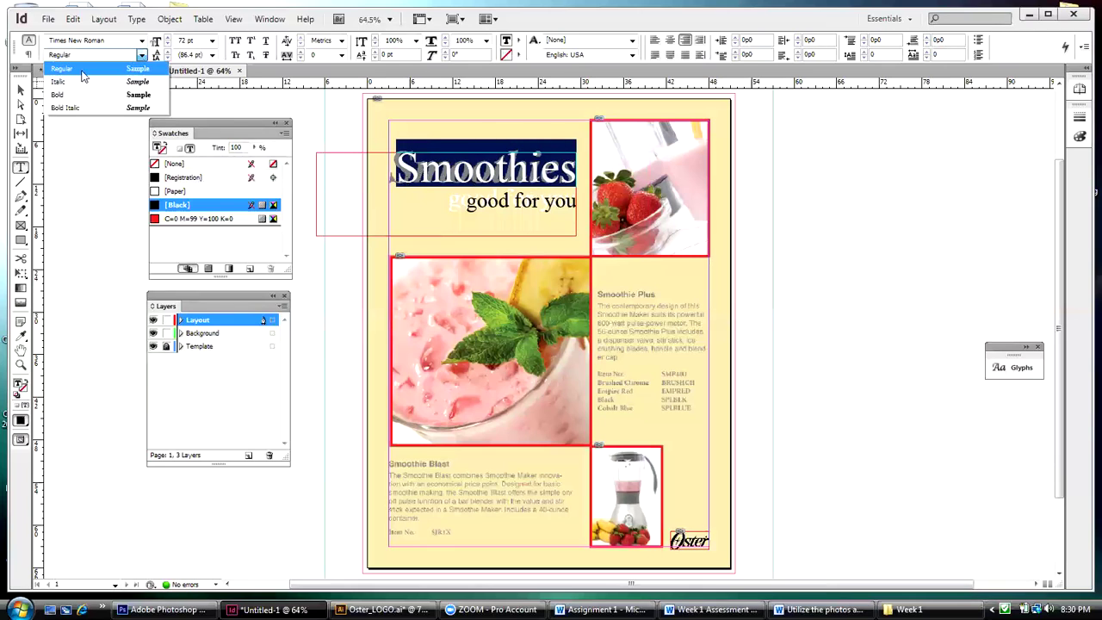
left_click(62, 108)
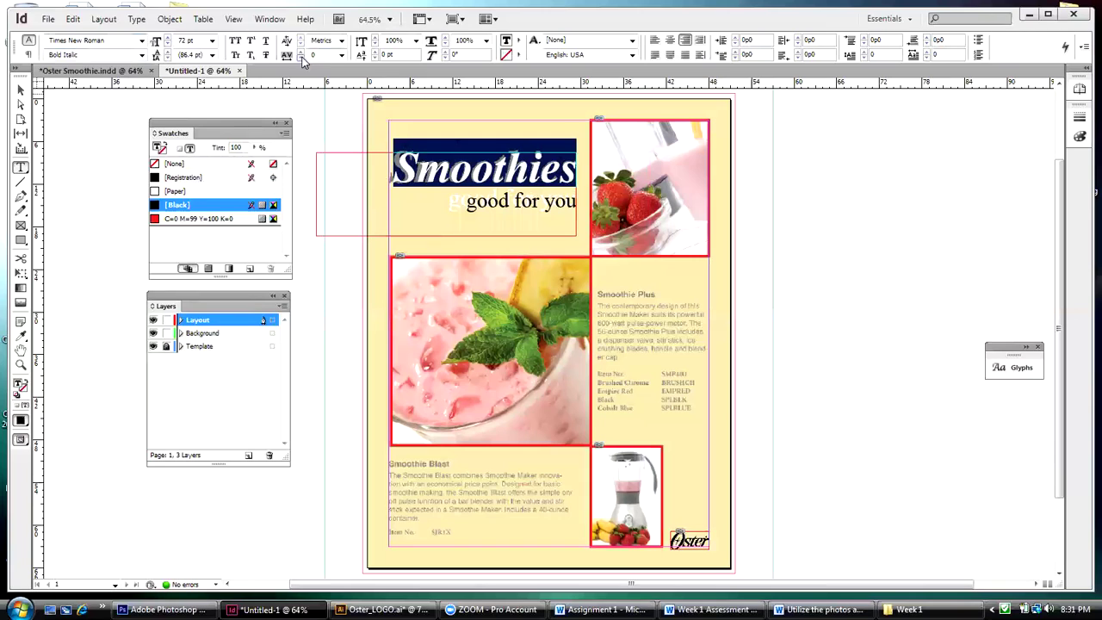
Set the tracking of "Smoothies" to 10 to match the template's headline width, and deselect the text
left_click(342, 57)
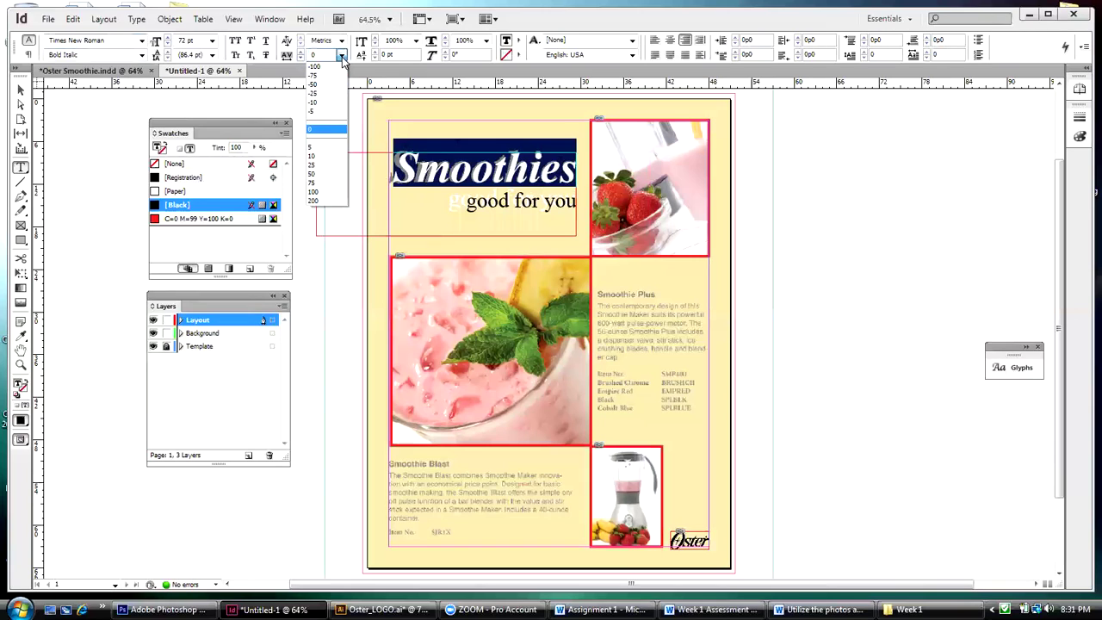
left_click(317, 150)
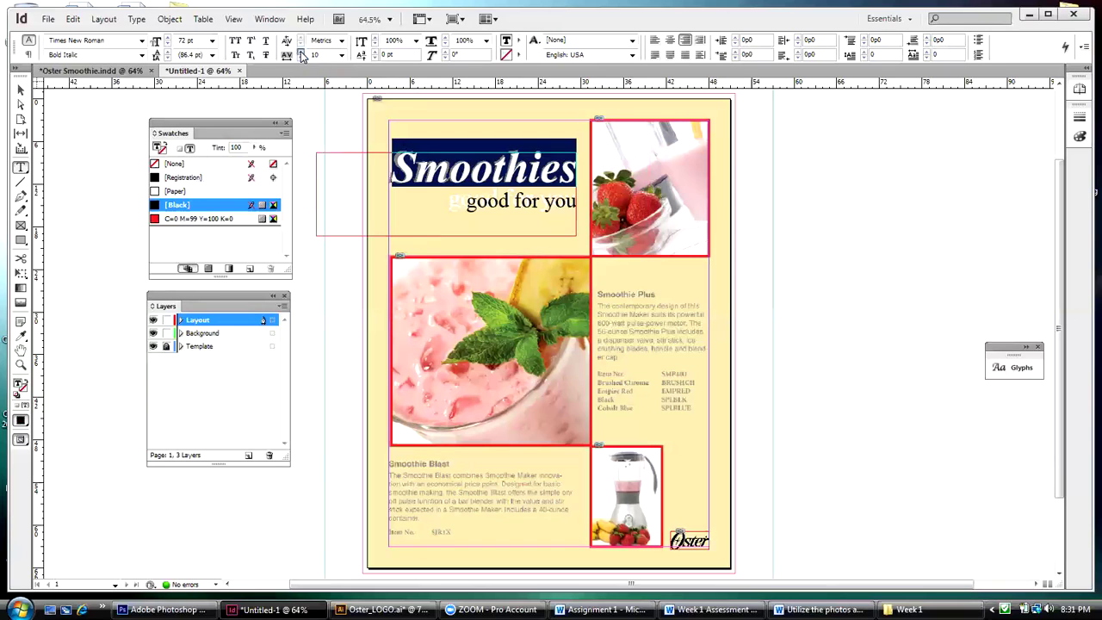
left_click(301, 53)
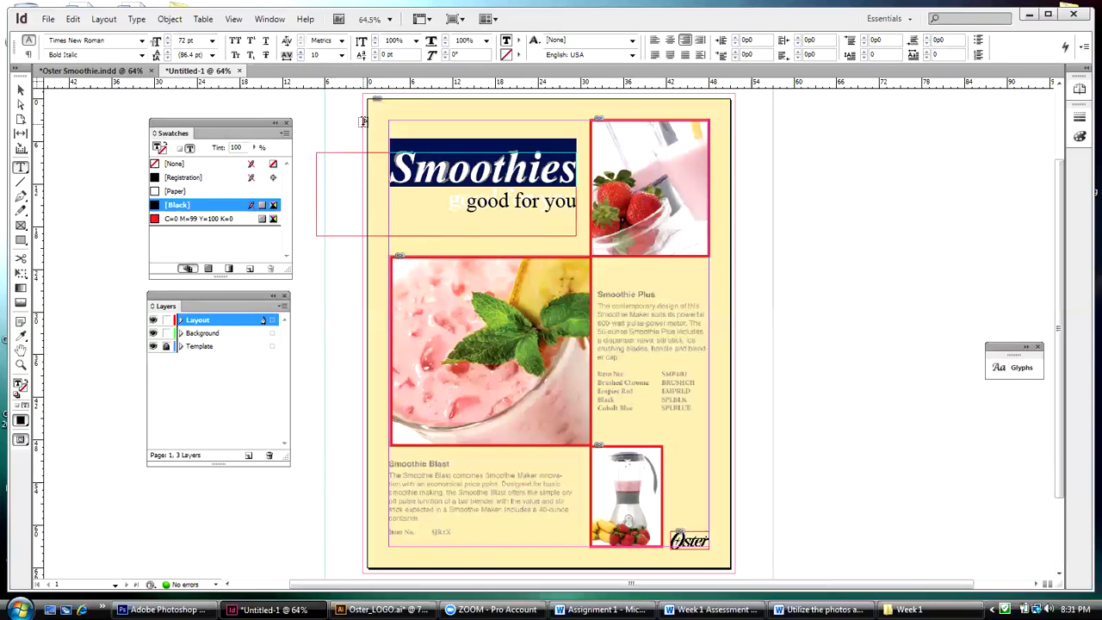
left_click(21, 89)
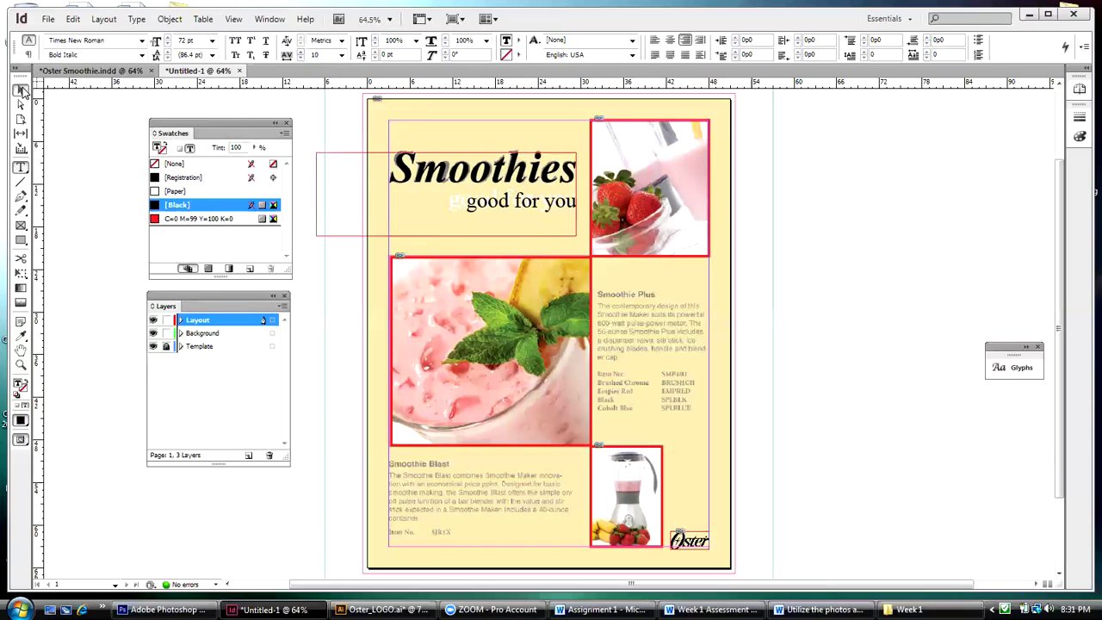
left_click(344, 112)
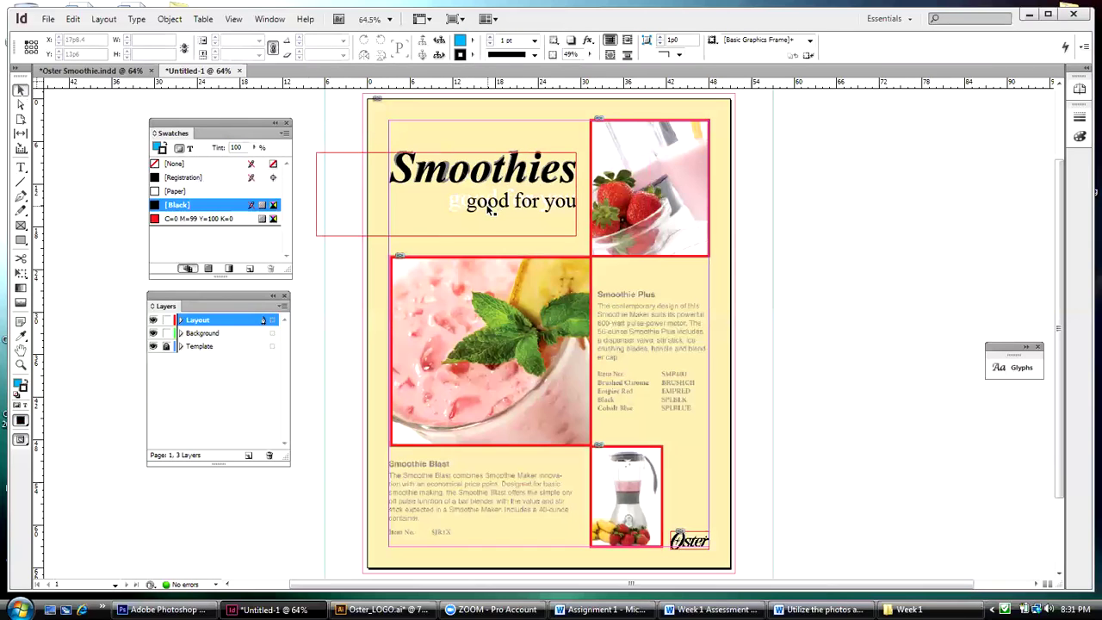
Set the font size of the "good for you" line to 40 pt
double_click(487, 202)
left_click_drag(465, 202, 577, 202)
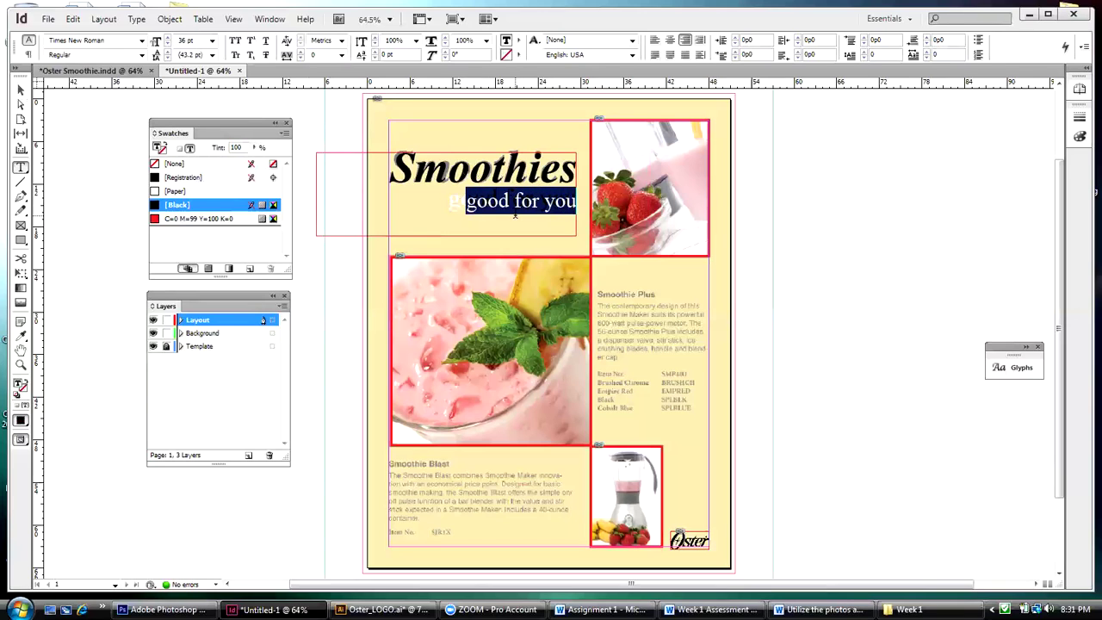
left_click(169, 39)
left_click(169, 39)
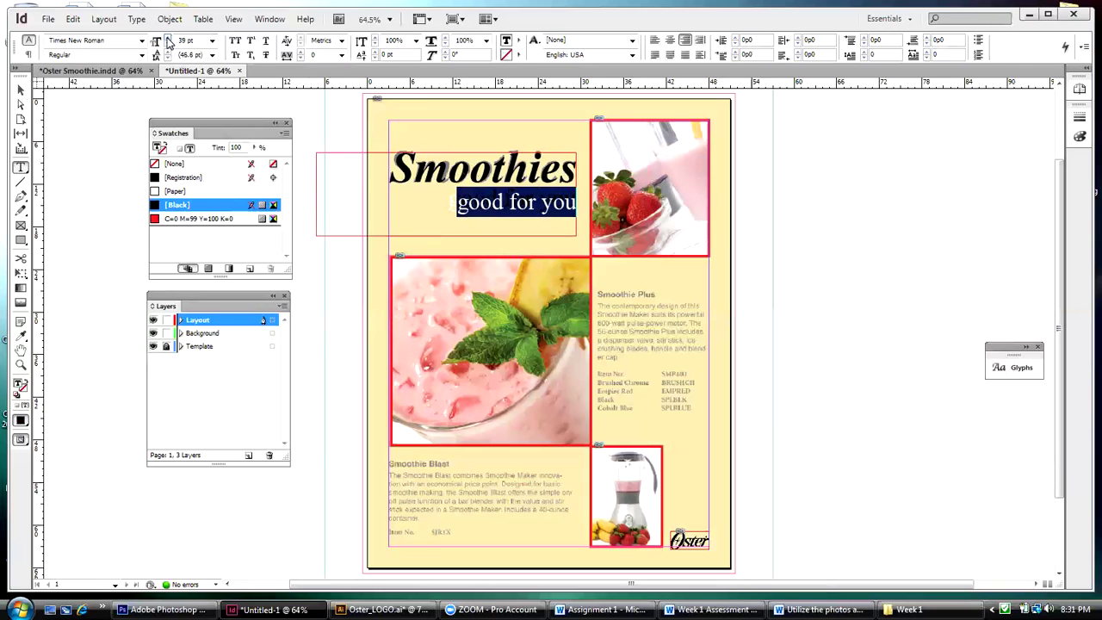
left_click(169, 38)
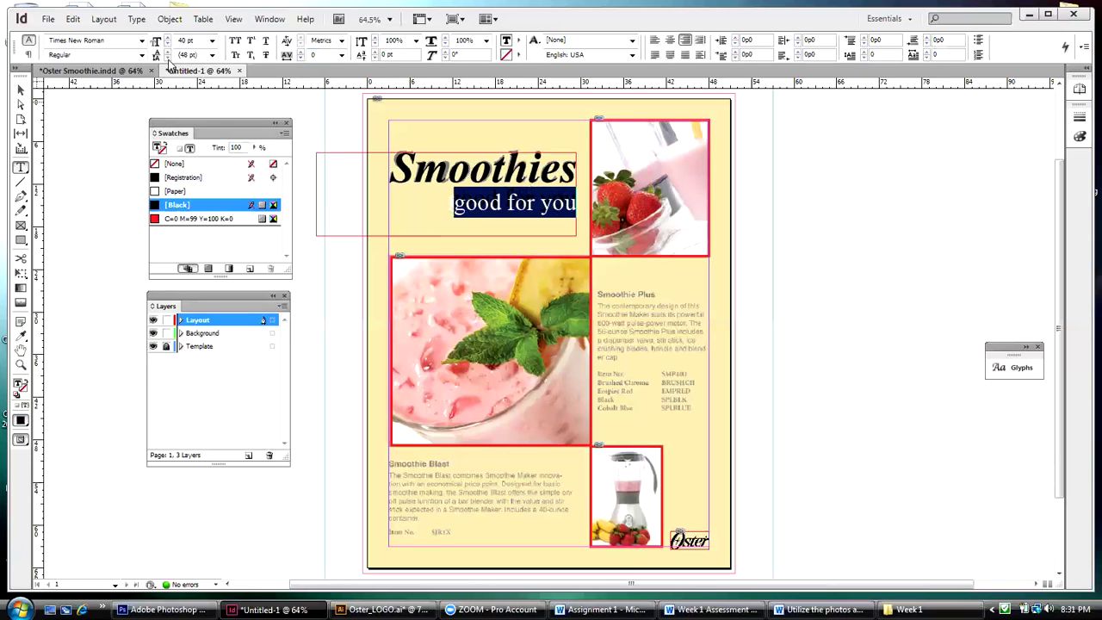
Set the leading of "good for you" to 41 pt and its tracking to 20 to match the template
left_click(168, 58)
left_click(168, 58)
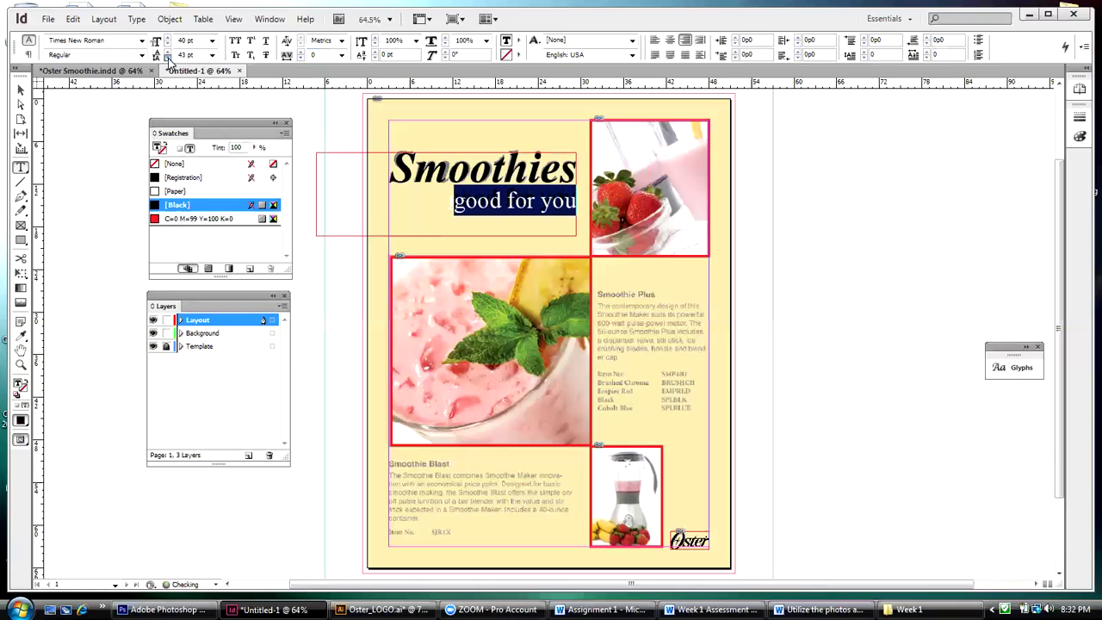
left_click(168, 57)
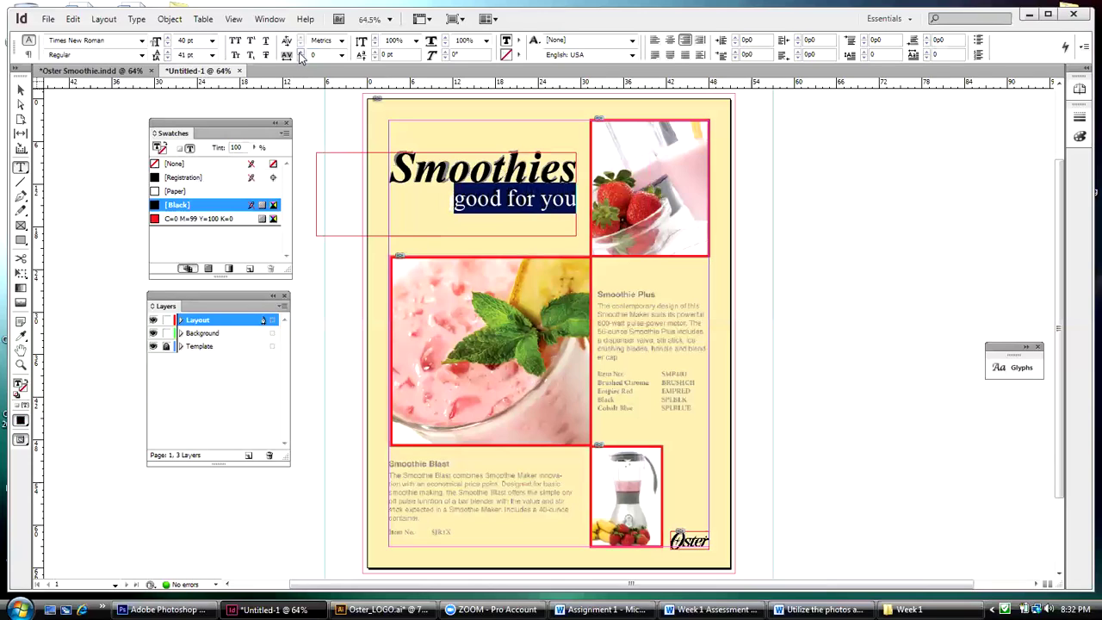
left_click(300, 51)
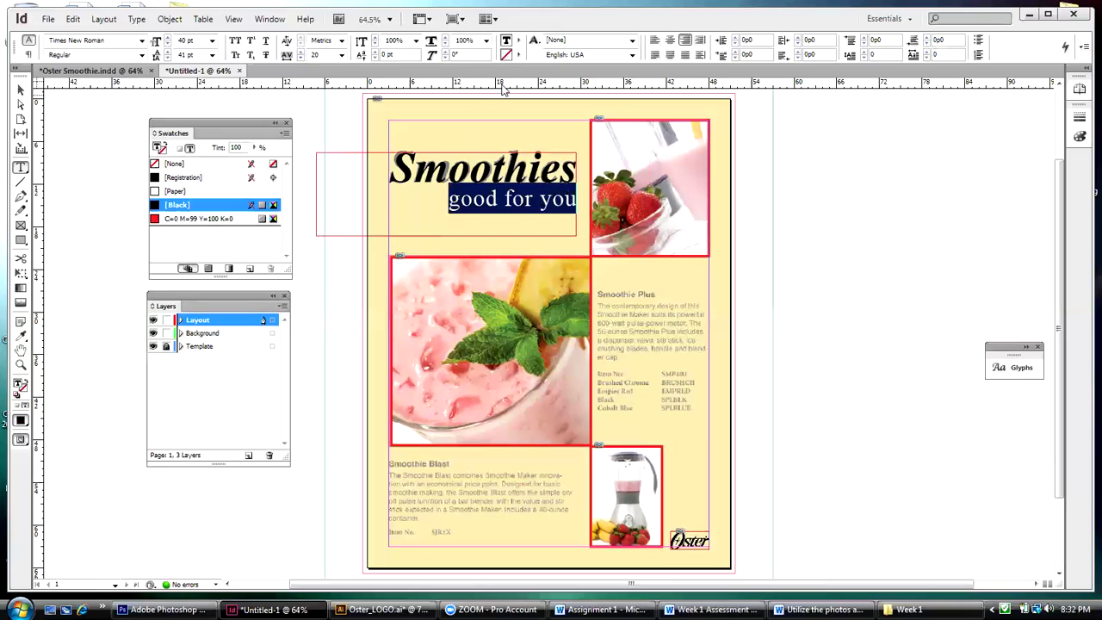
Try the [Paper] swatch as the text colour of "good for you" and leave text editing
left_click(518, 40)
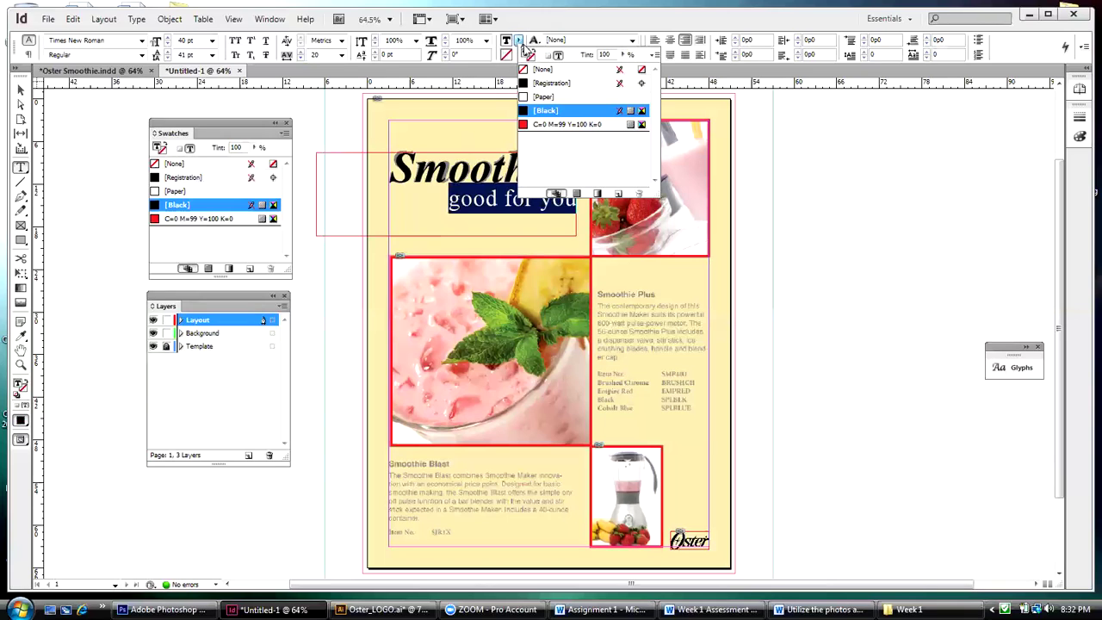
left_click(526, 97)
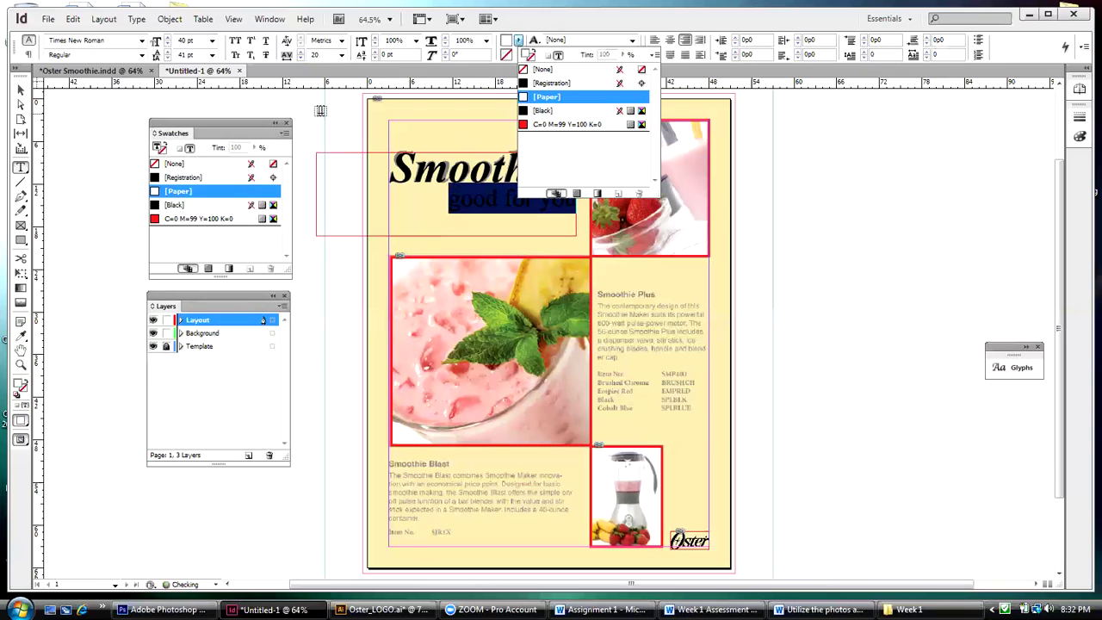
left_click(20, 89)
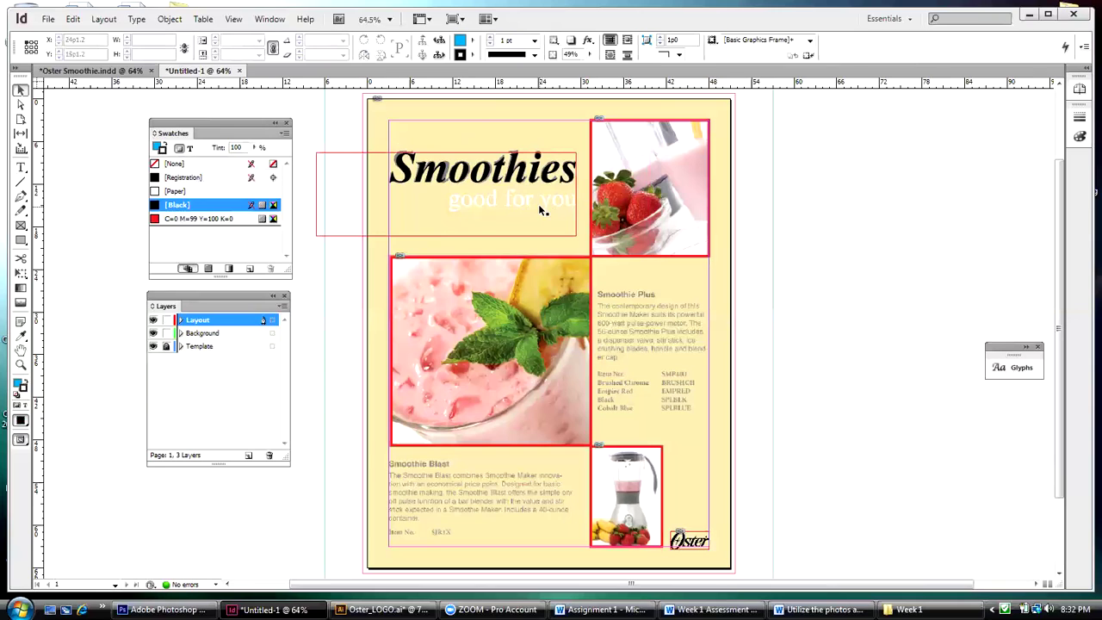
Hide the Template layer and undo the stray move of the headline frame
left_click(153, 346)
left_click_drag(434, 201, 455, 205)
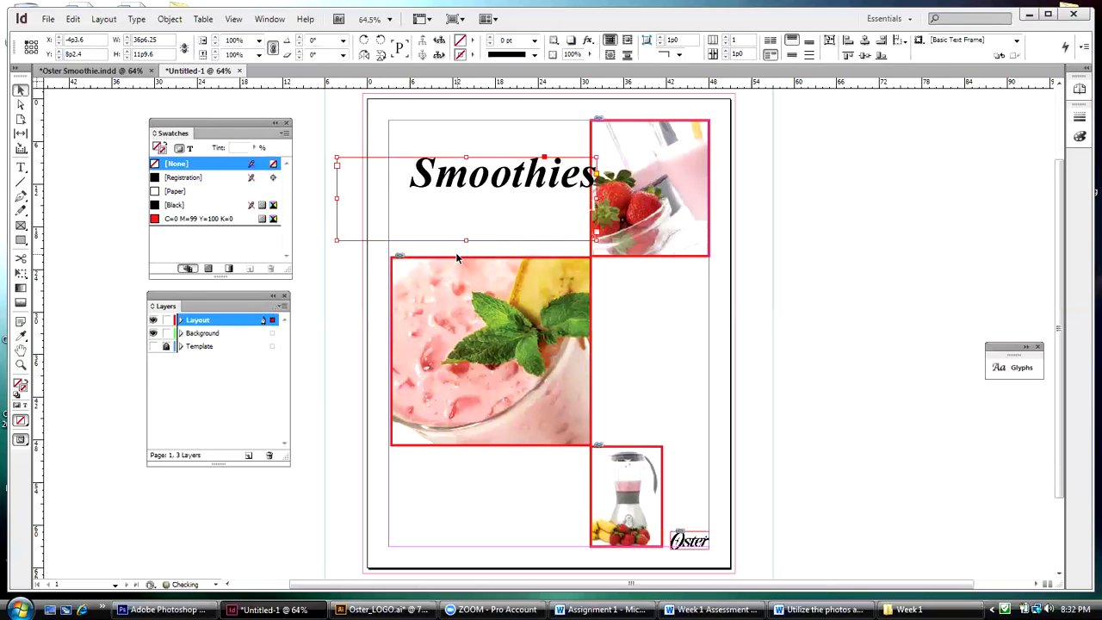
key("ctrl+z")
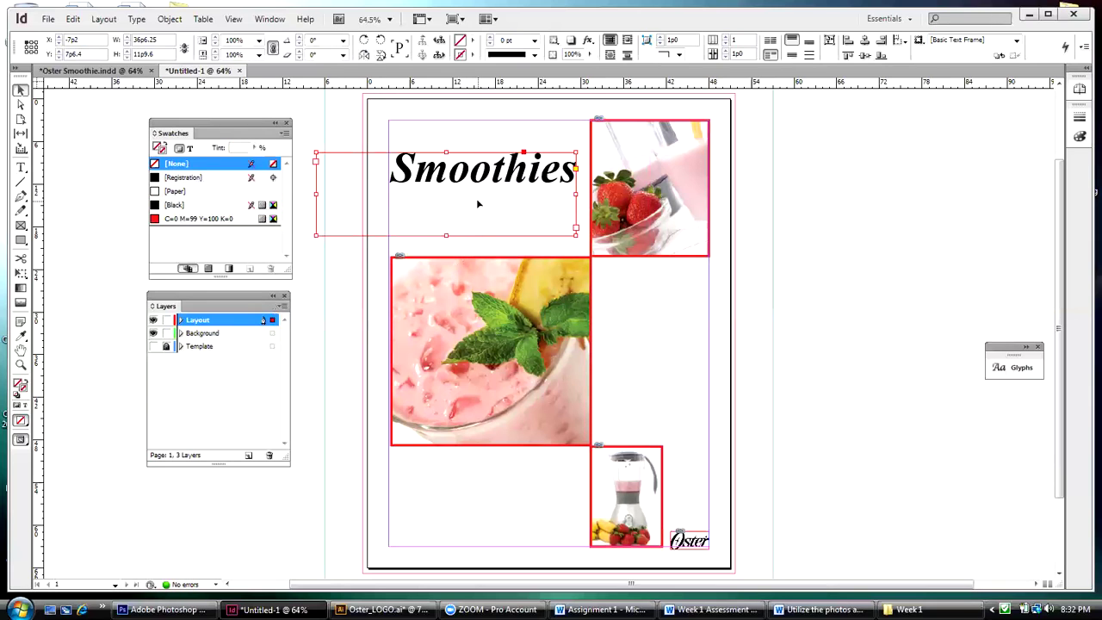
Set the text colour of "good for you" to [Black] and deselect the text
key("t")
left_click(477, 199)
left_click_drag(416, 199, 591, 209)
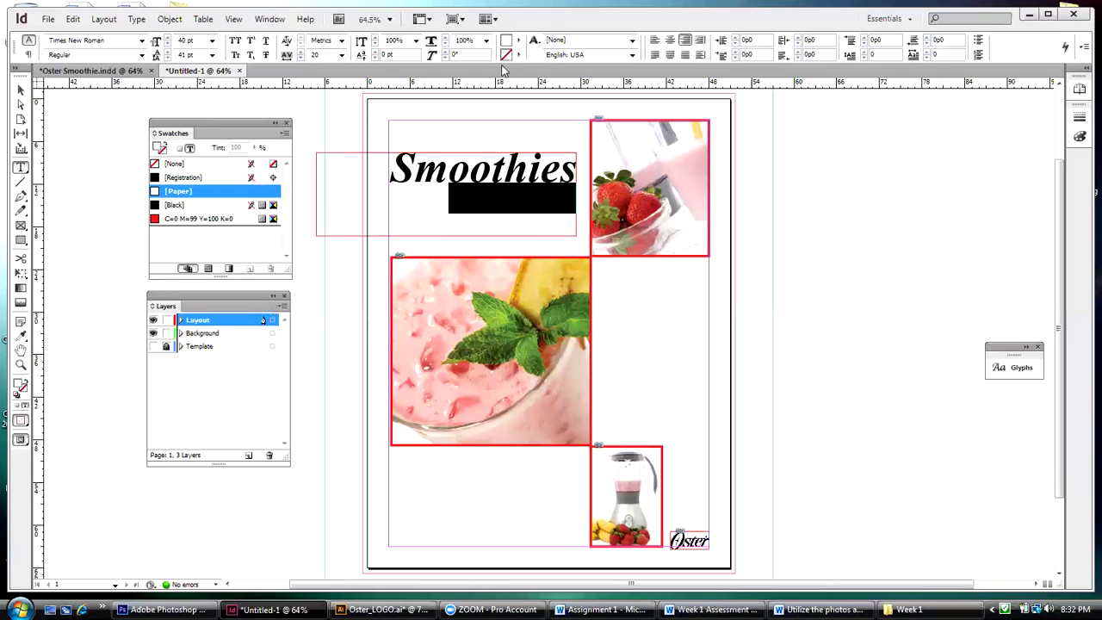
left_click(516, 43)
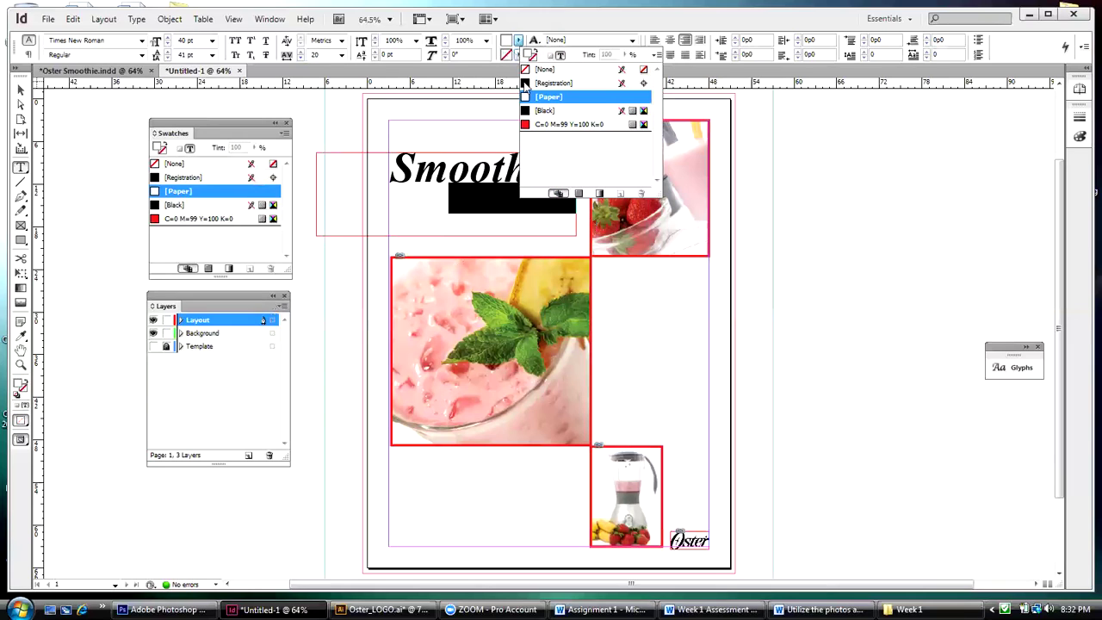
left_click(525, 110)
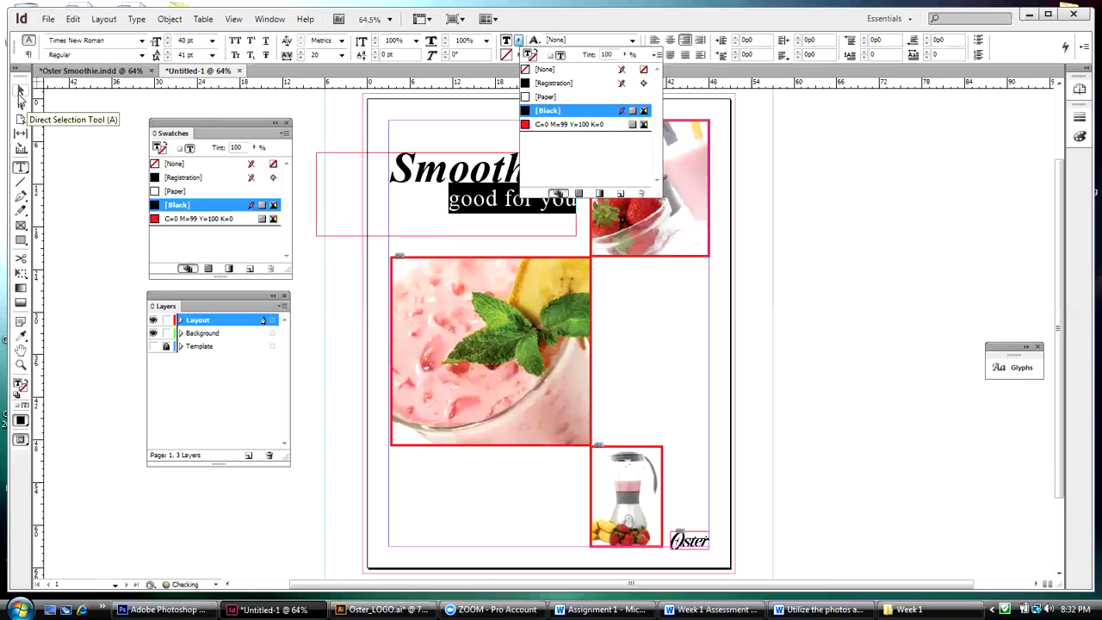
left_click(21, 89)
left_click(310, 114)
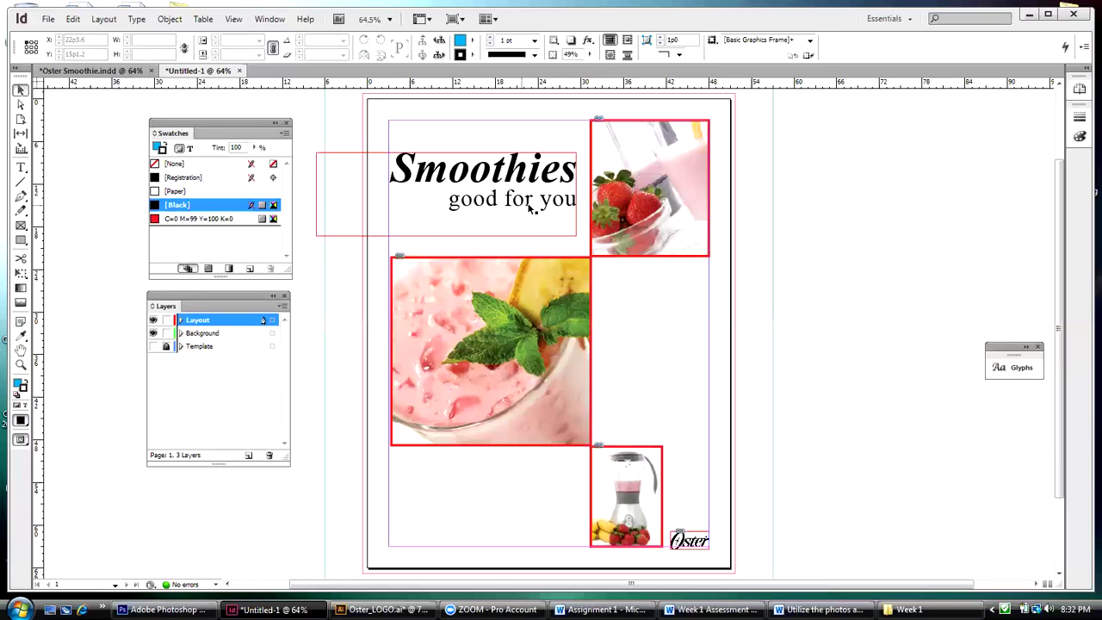
Set the kerning just before the word "you" in "good for you" to -25 and leave text editing
double_click(542, 202)
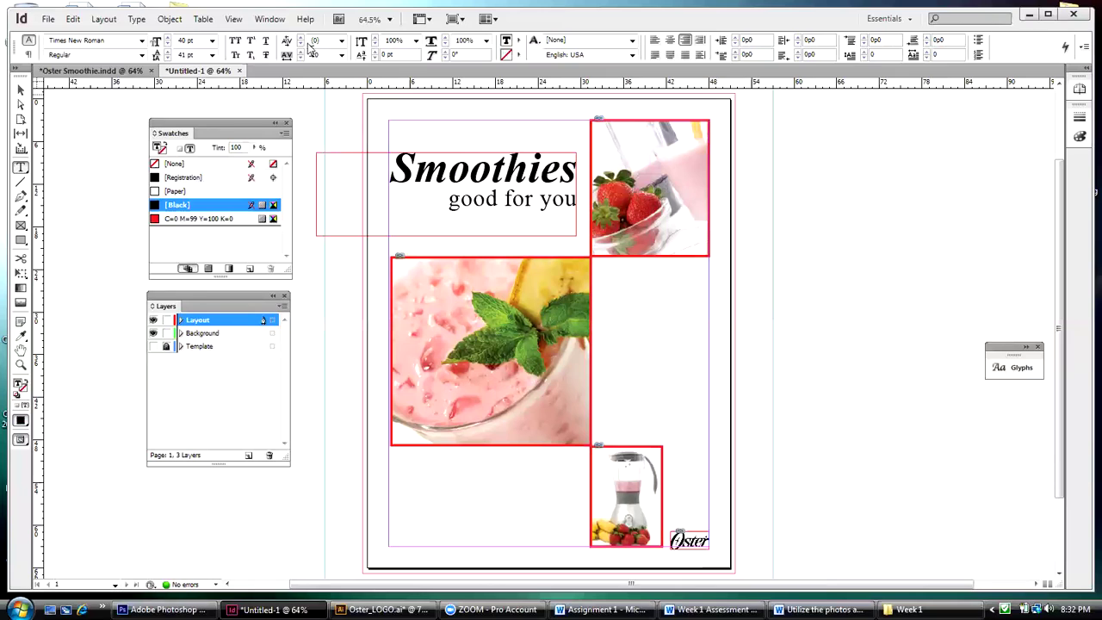
left_click(341, 41)
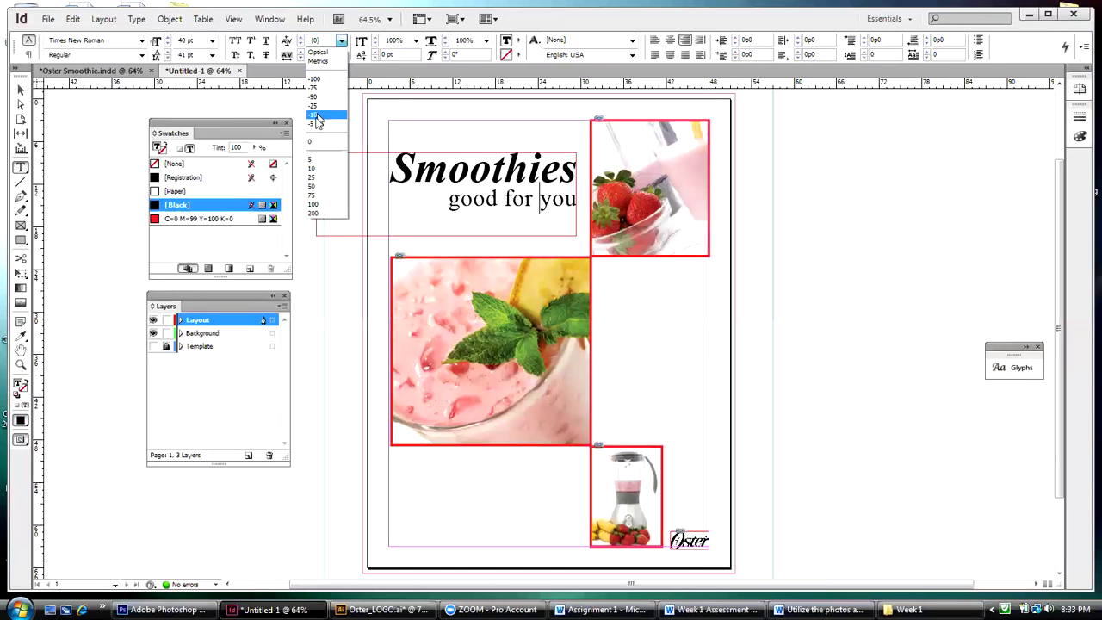
left_click(316, 124)
left_click(341, 41)
left_click(366, 69)
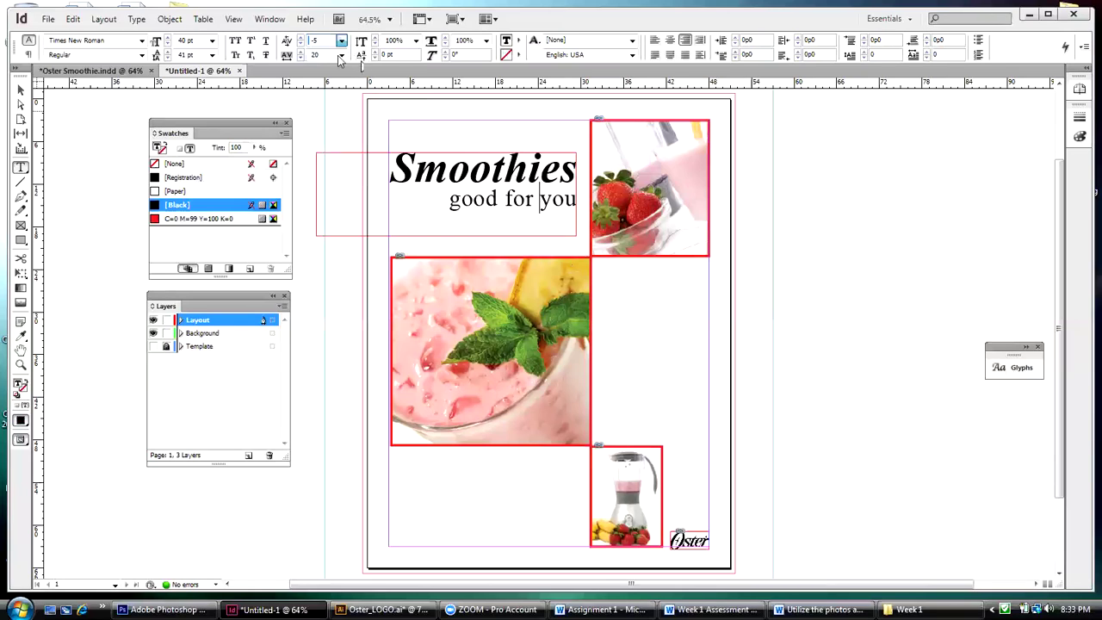
key("alt+Left")
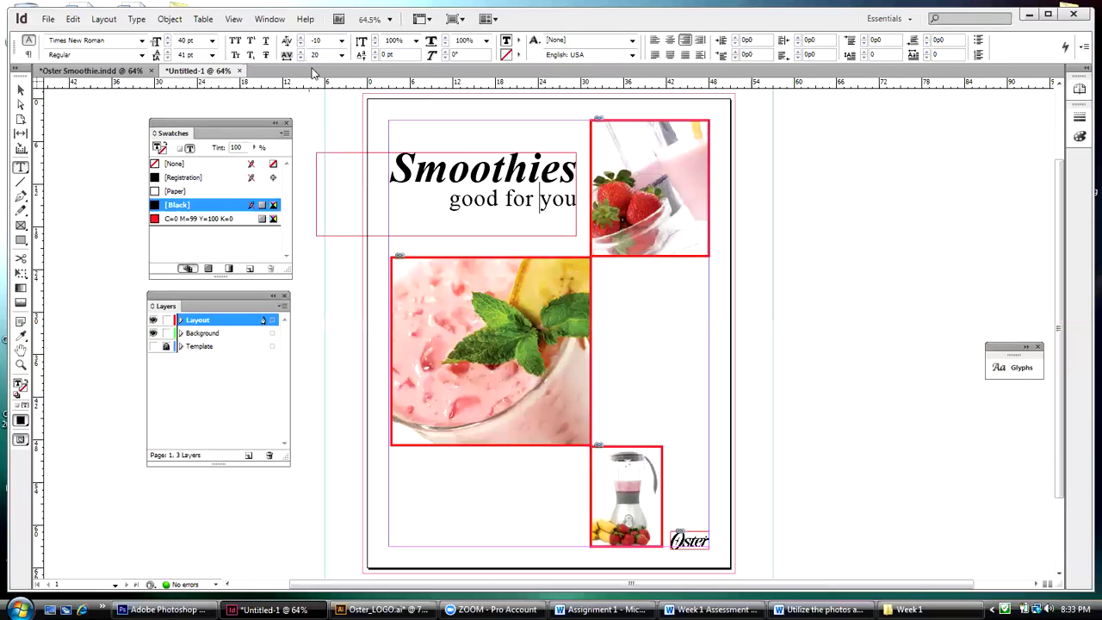
left_click(341, 41)
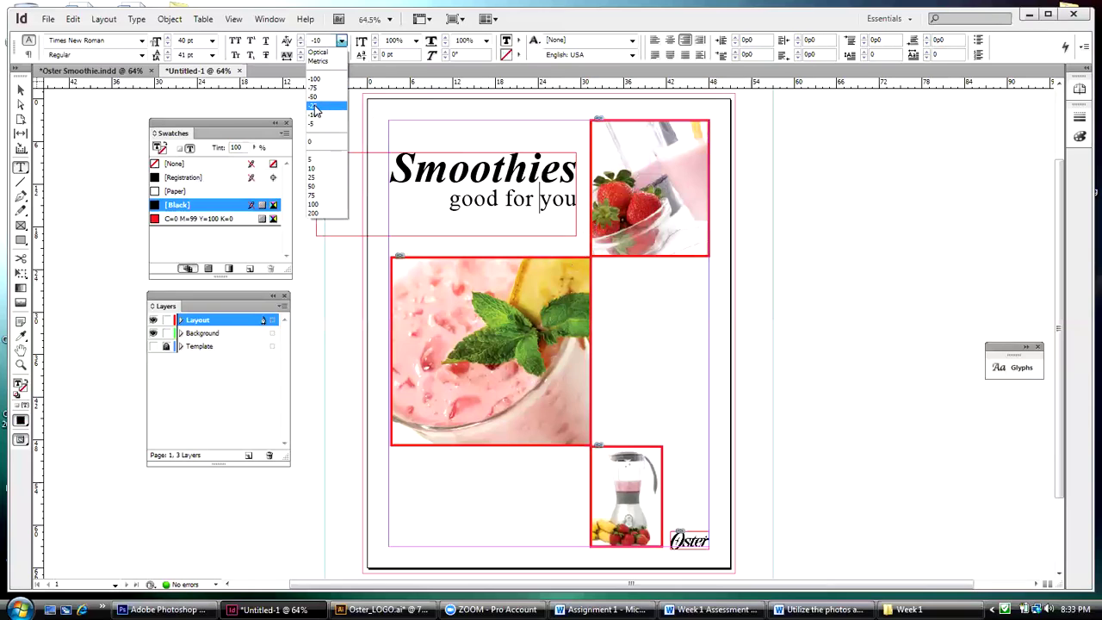
left_click(315, 105)
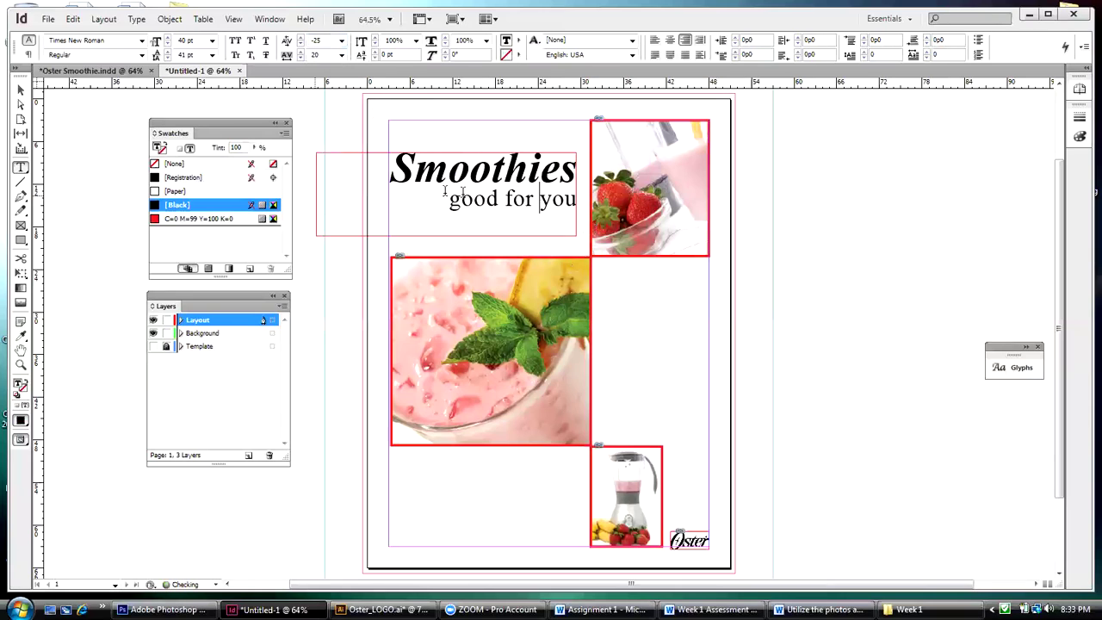
left_click(20, 90)
left_click(436, 144)
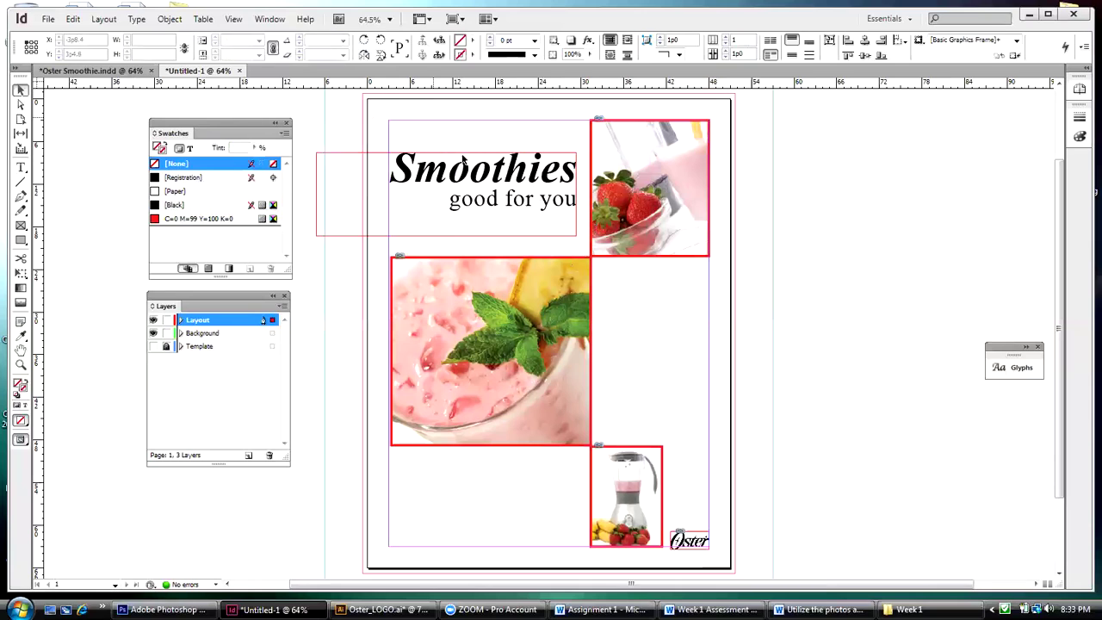
Fit the headline frame to its content, then pull its left edge in to the page's left margin
left_click(531, 155)
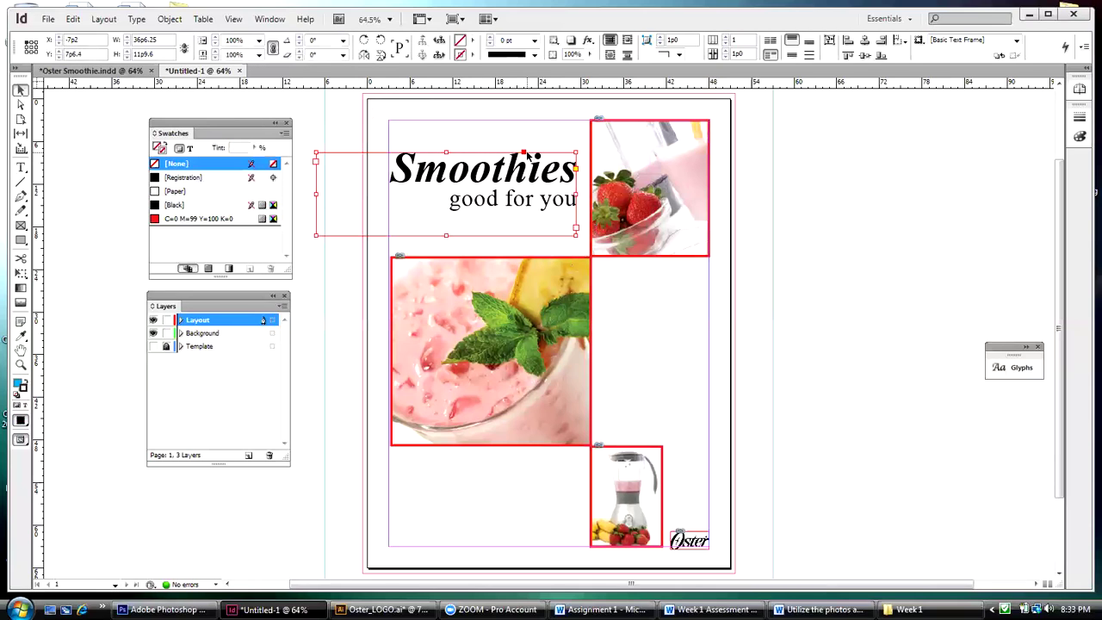
left_click(168, 19)
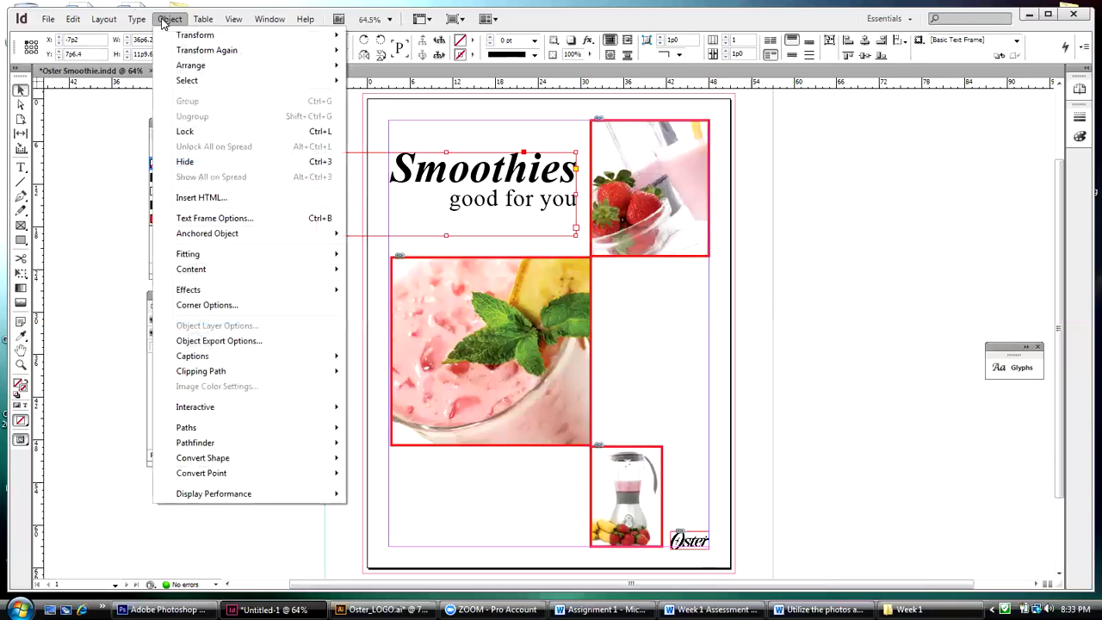
mouse_move(259, 254)
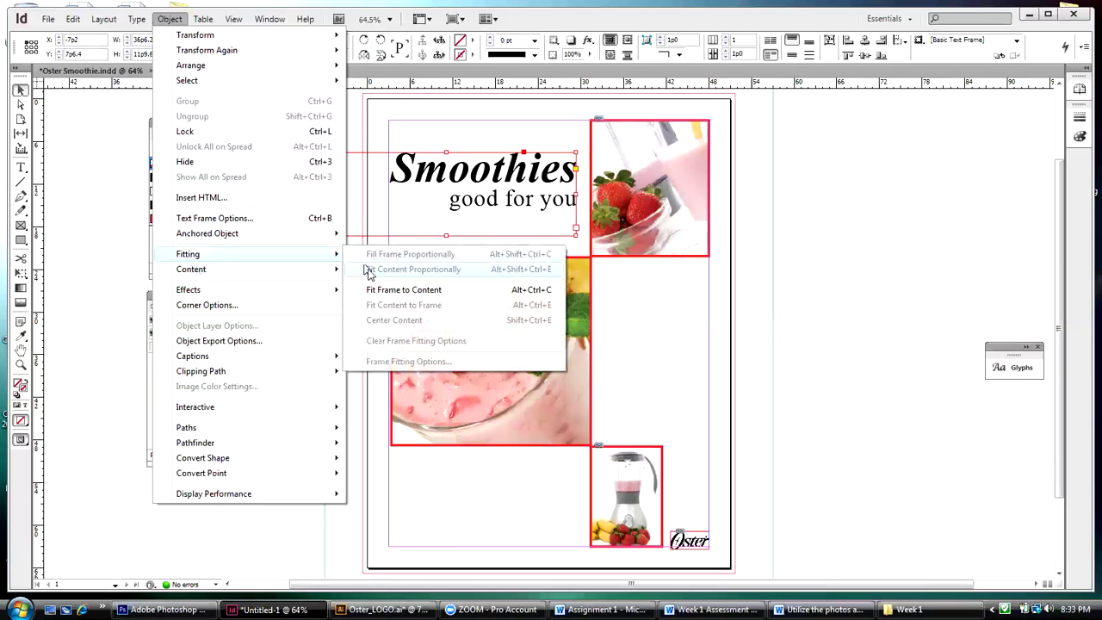
left_click(376, 290)
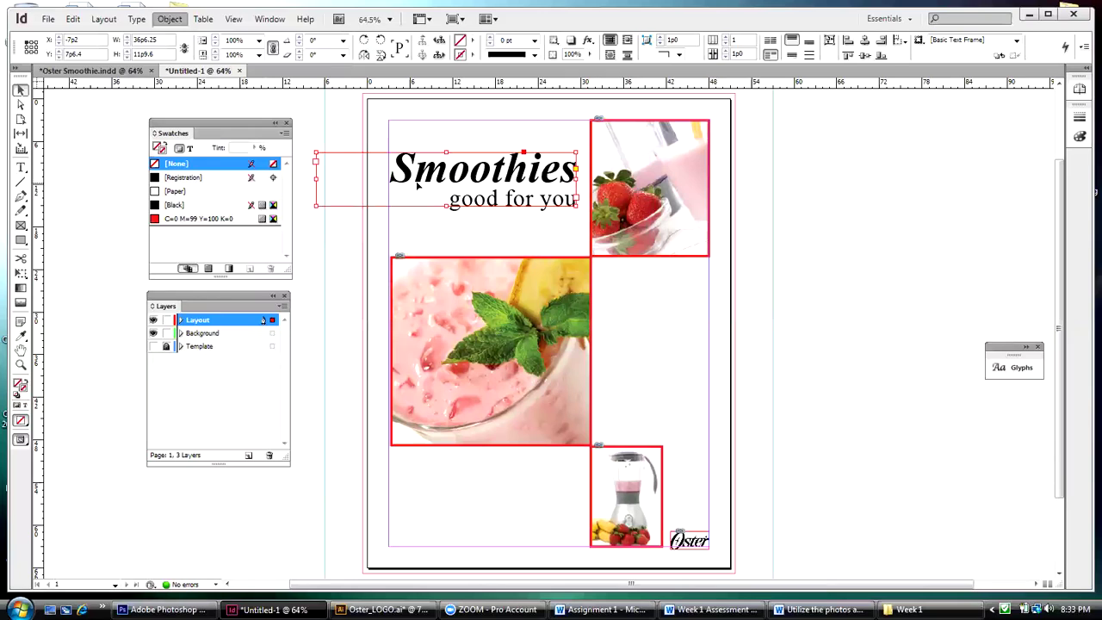
left_click_drag(316, 178, 388, 178)
left_click(343, 106)
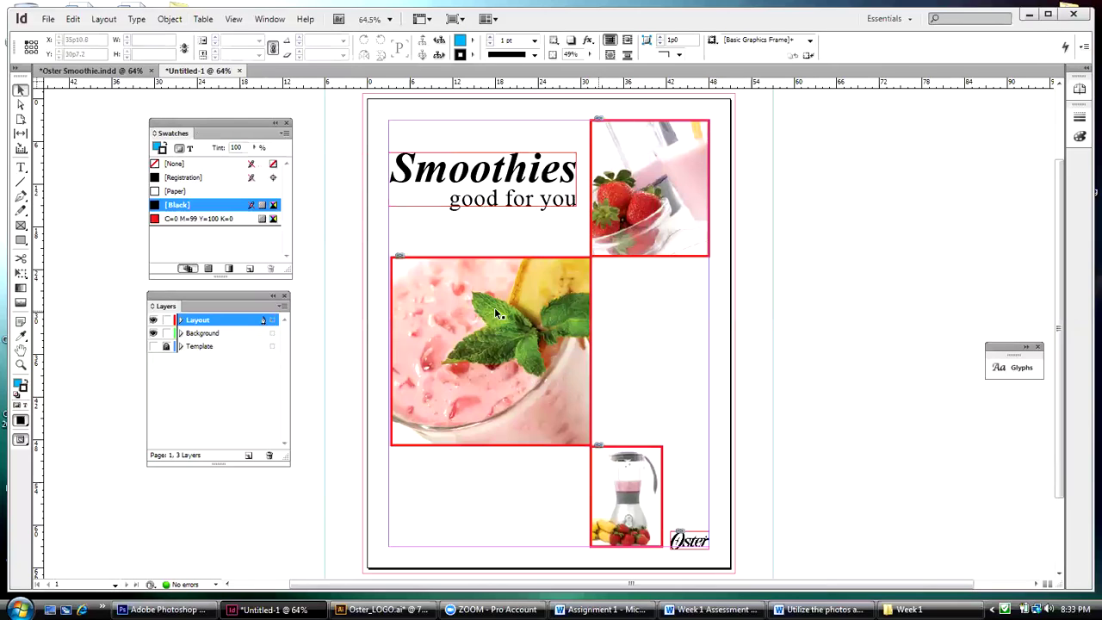
Show the Template layer again and draw a text frame about 15p8 by 18p7 over the Smoothie Plus copy
left_click(154, 346)
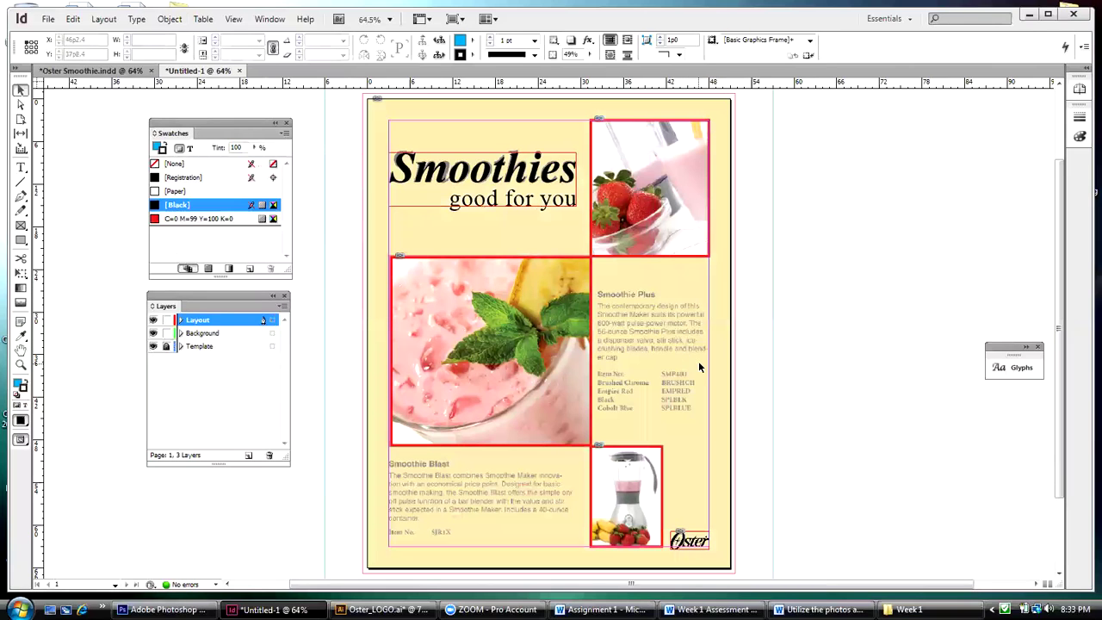
left_click(21, 225)
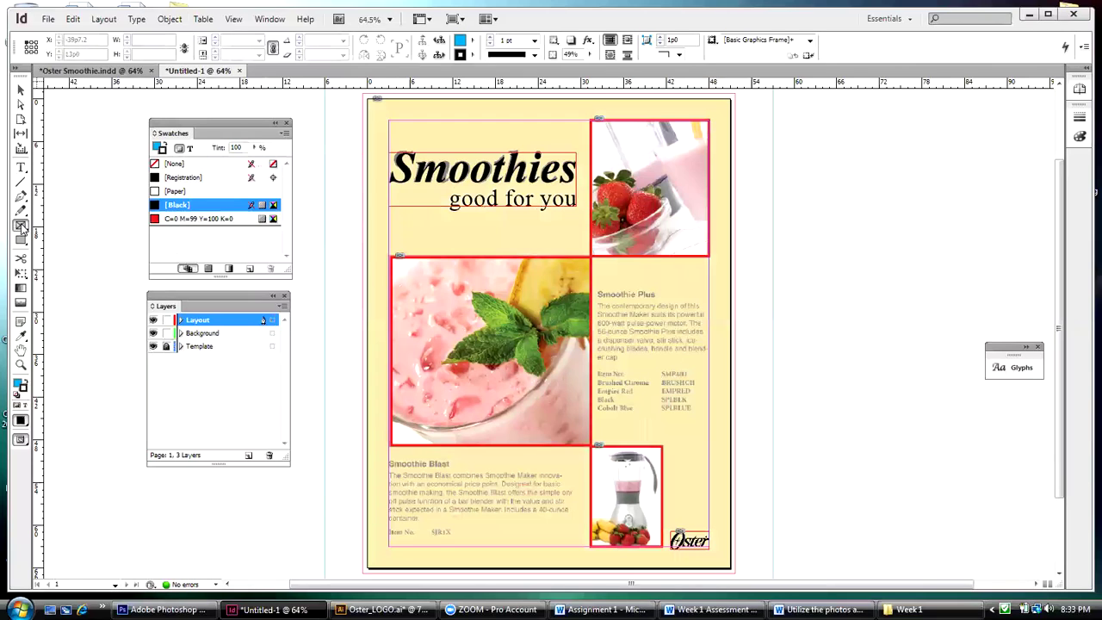
left_click(21, 167)
left_click_drag(596, 294, 708, 426)
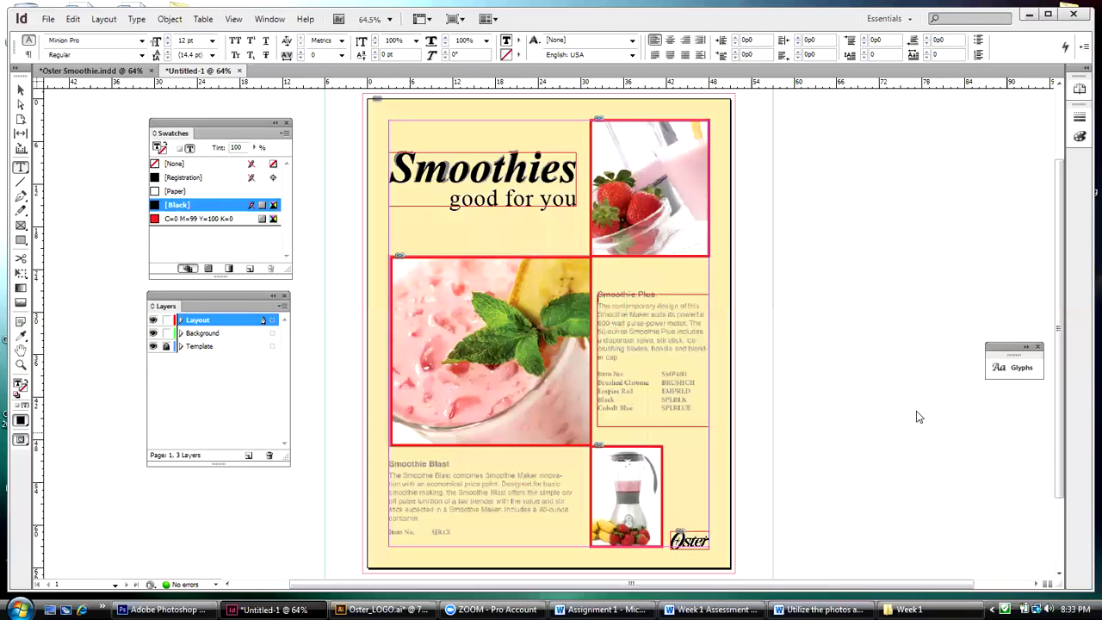
Nudge the Smoothie Plus text frame up to Y 26p10
left_click(22, 90)
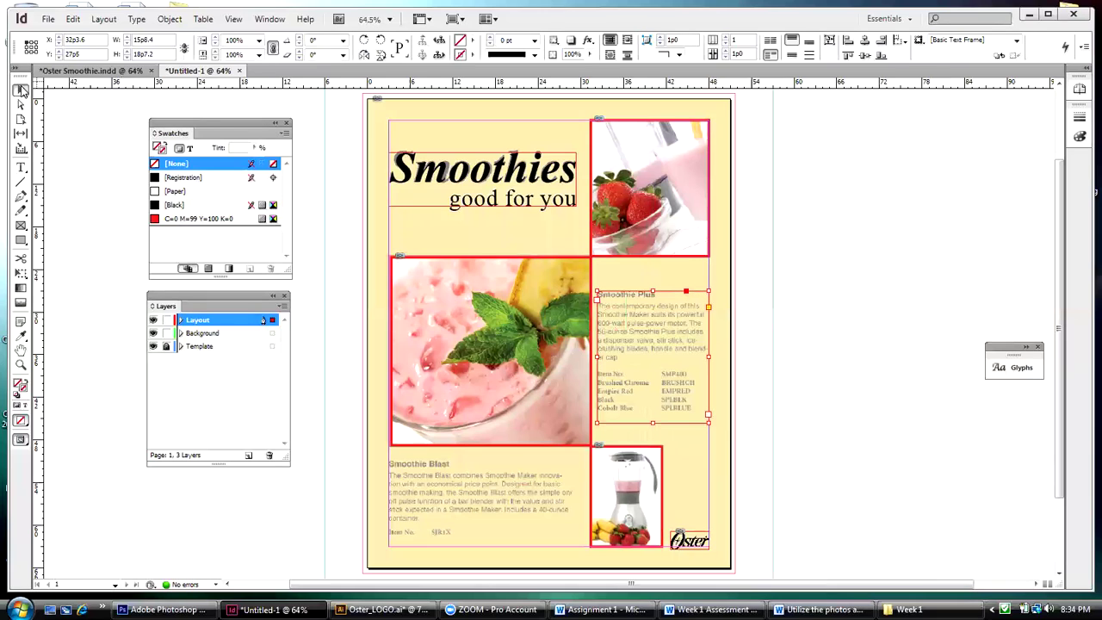
key("Up")
key("Up")
key("Up")
key("Up")
key("Up")
key("Up")
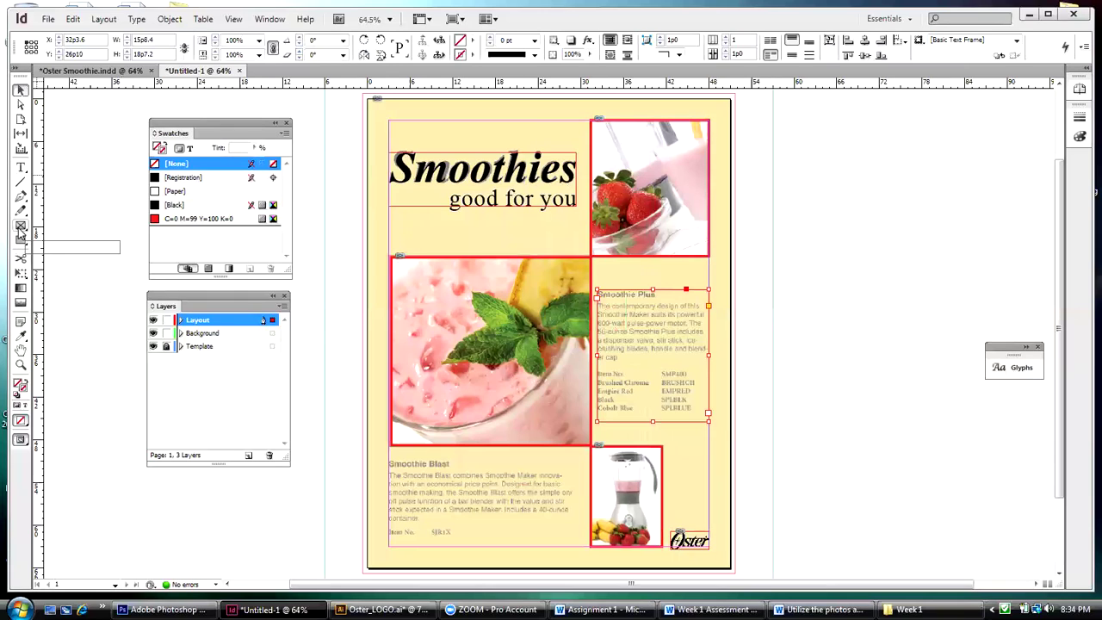
Copy the Smoothie Blast copy from the Word document and paste it into the Smoothie Plus text frame in InDesign
double_click(614, 362)
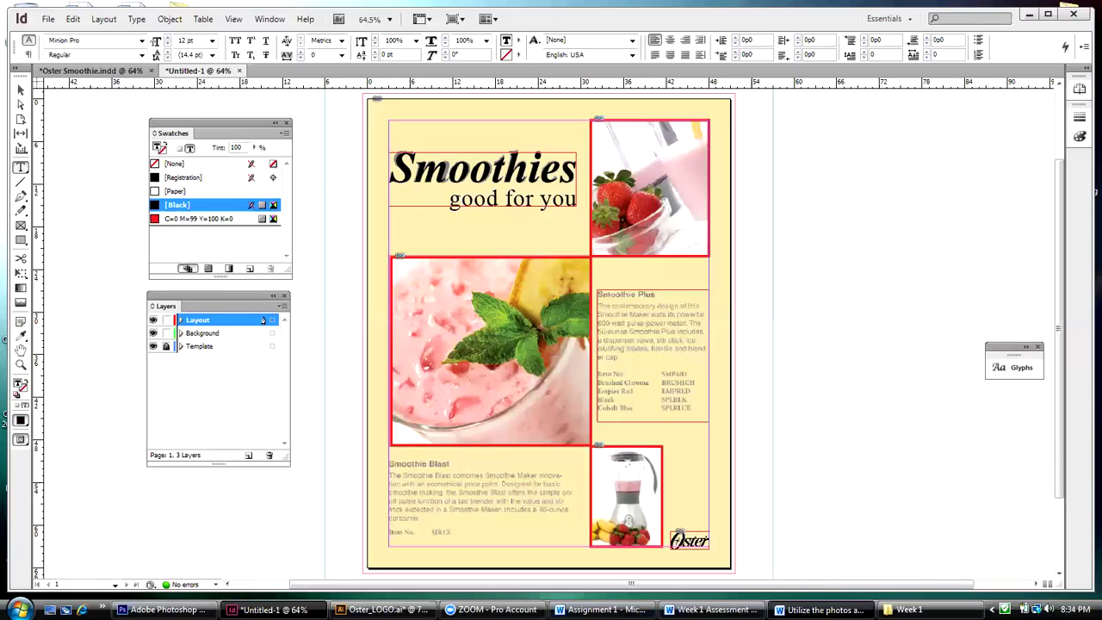
left_click(822, 609)
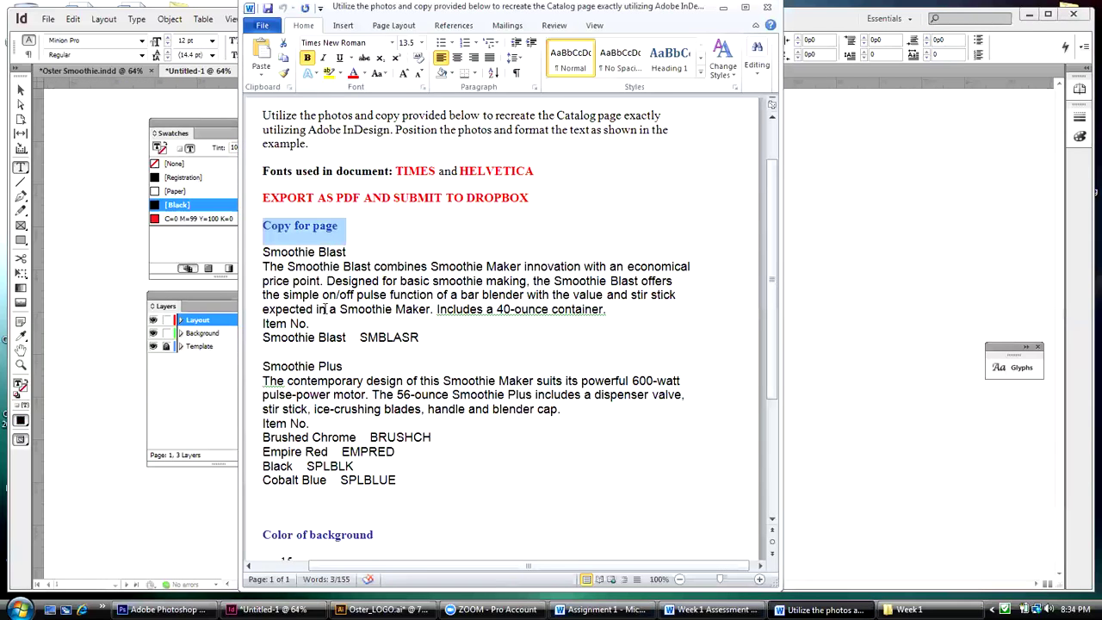
left_click(424, 336)
left_click_drag(424, 336, 285, 253)
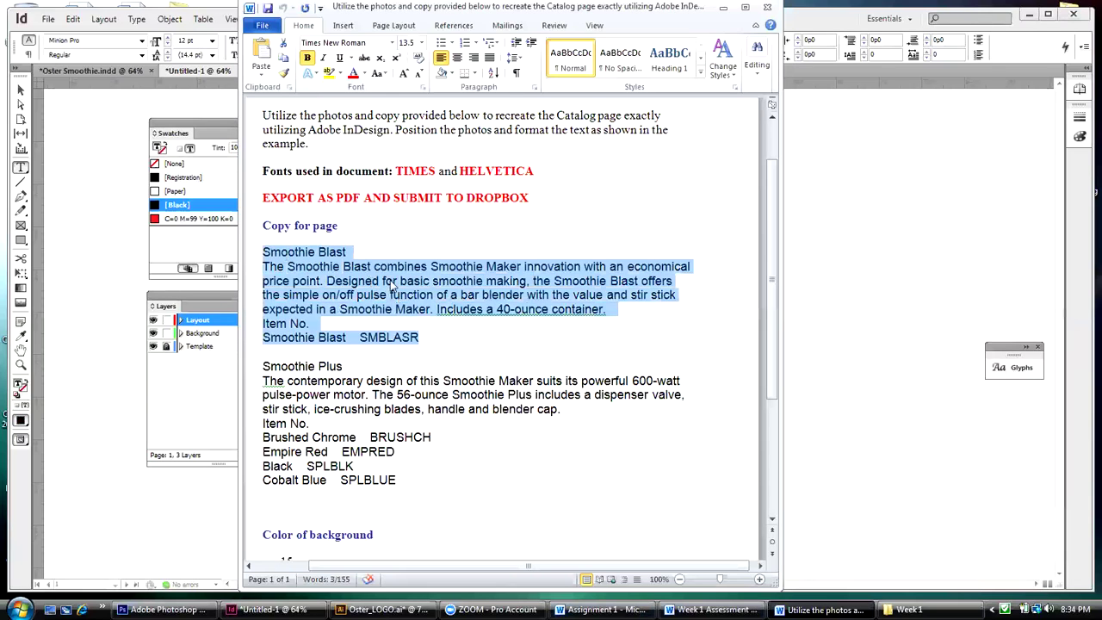
right_click(339, 253)
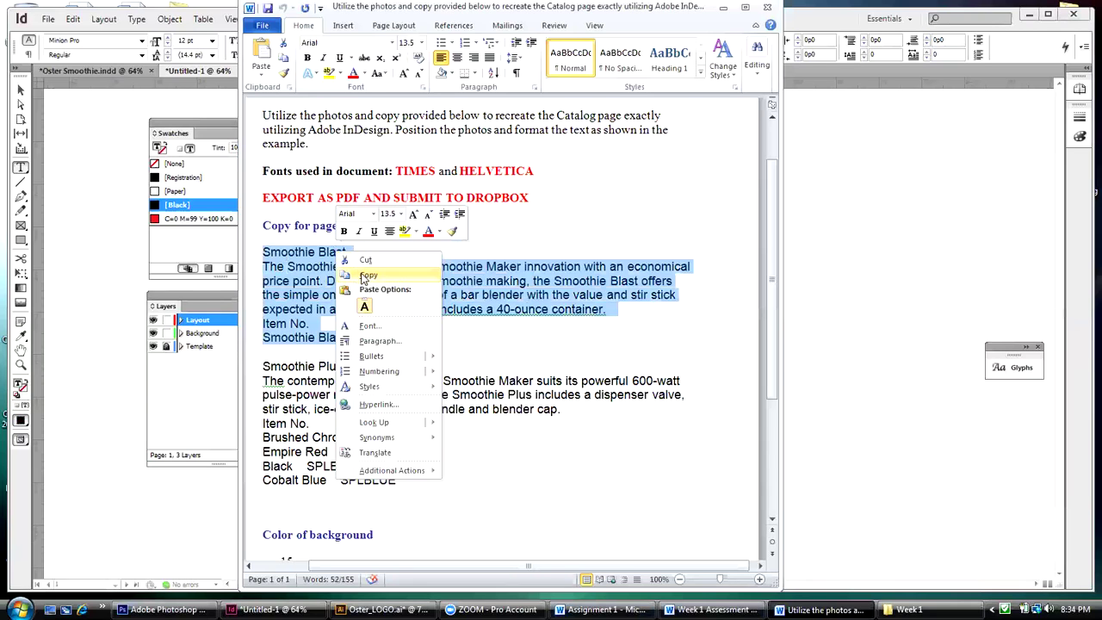
left_click(368, 275)
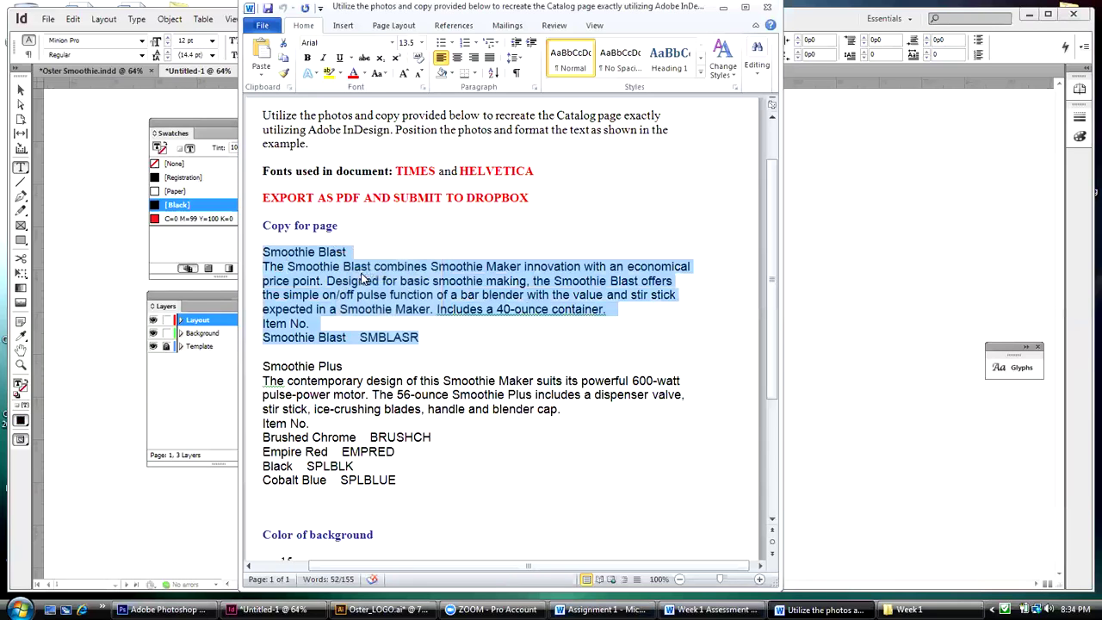
left_click(726, 9)
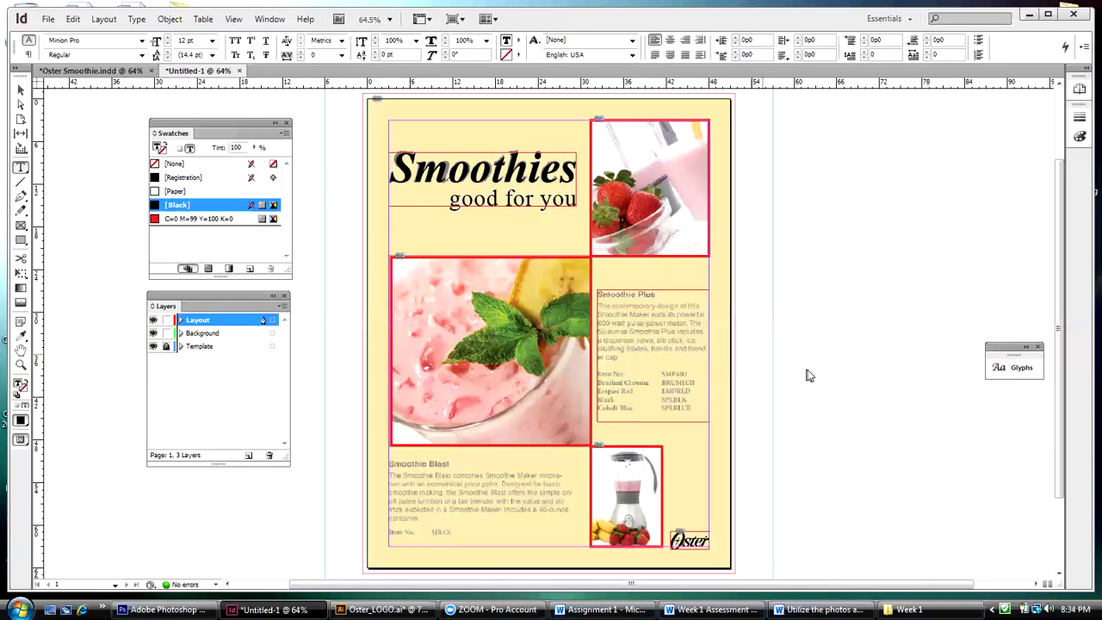
key("ctrl+v")
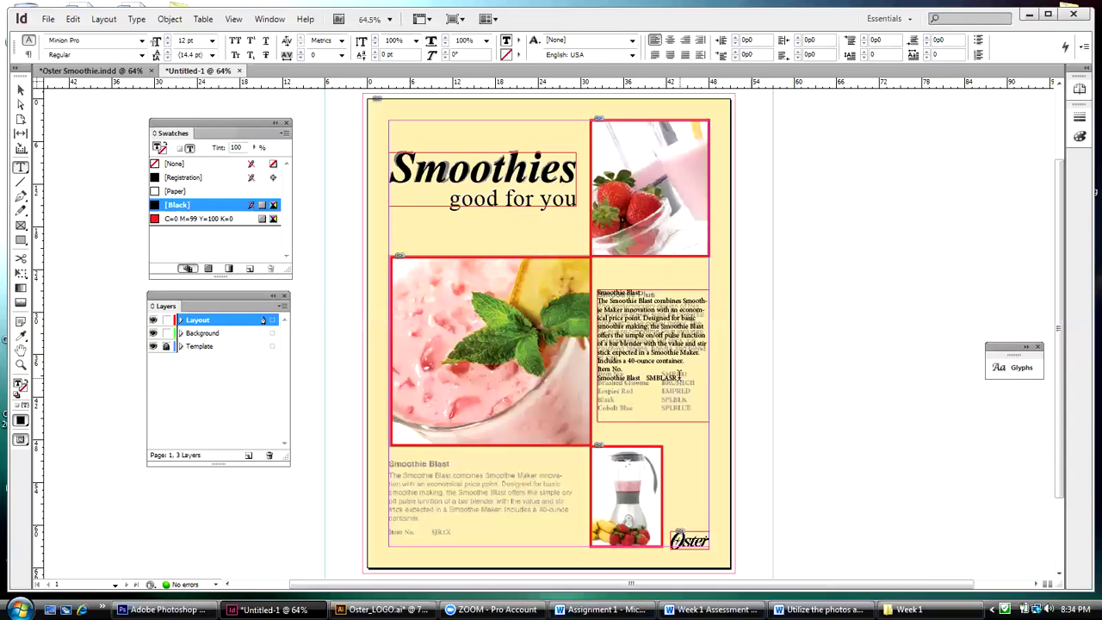
Undo the paste of the Smoothie Blast copy in the Smoothie Plus text frame
left_click_drag(685, 377, 597, 289)
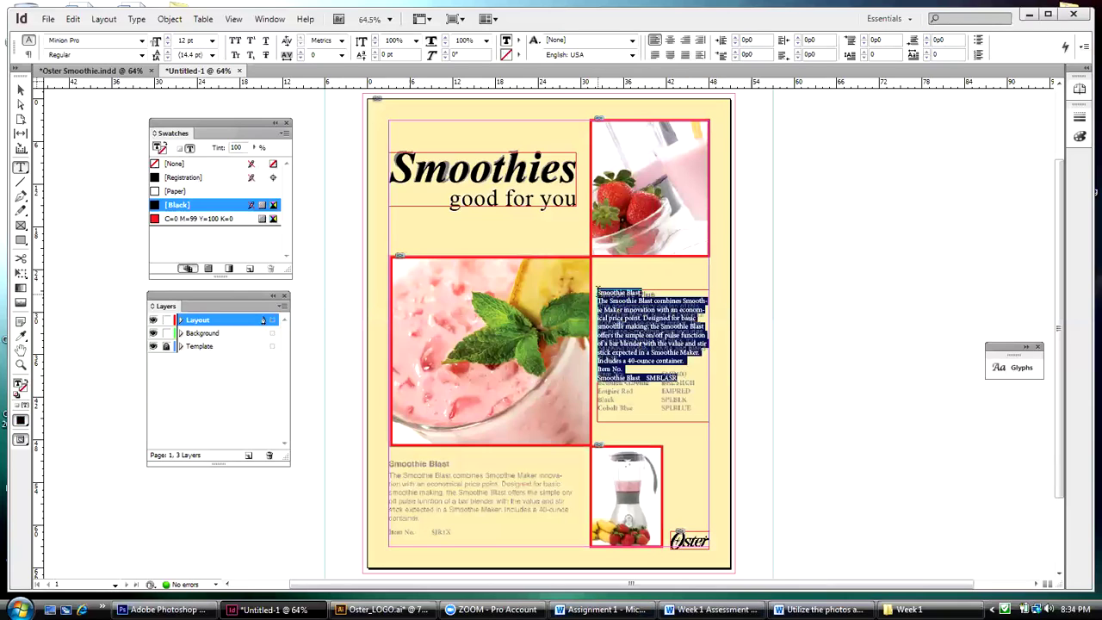
left_click(21, 364)
left_click_drag(585, 277, 718, 434)
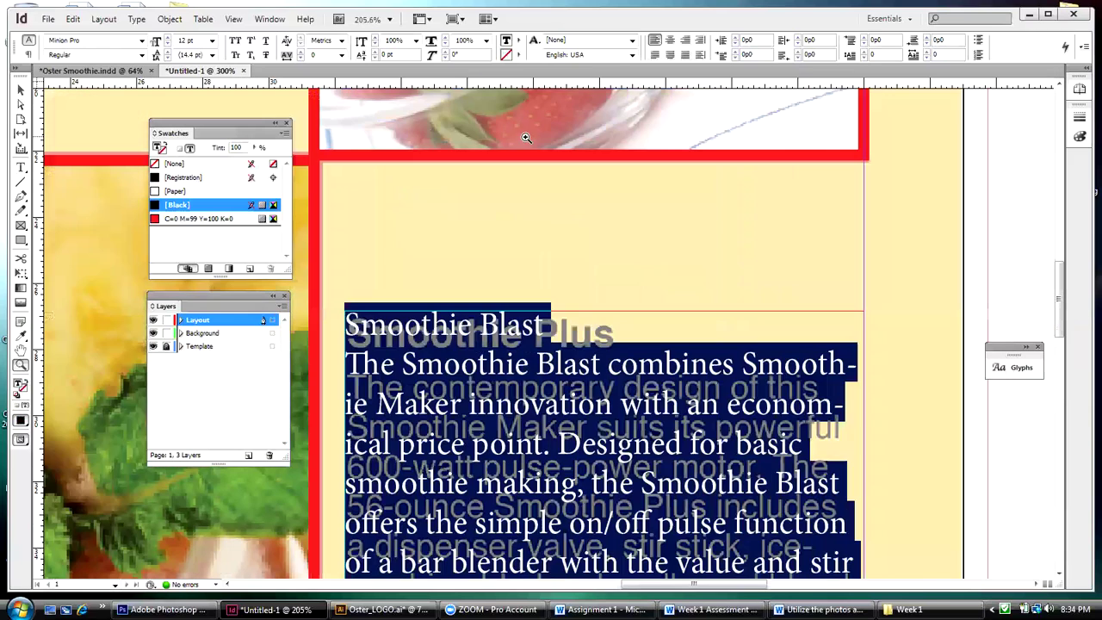
left_click(518, 142)
left_click(21, 89)
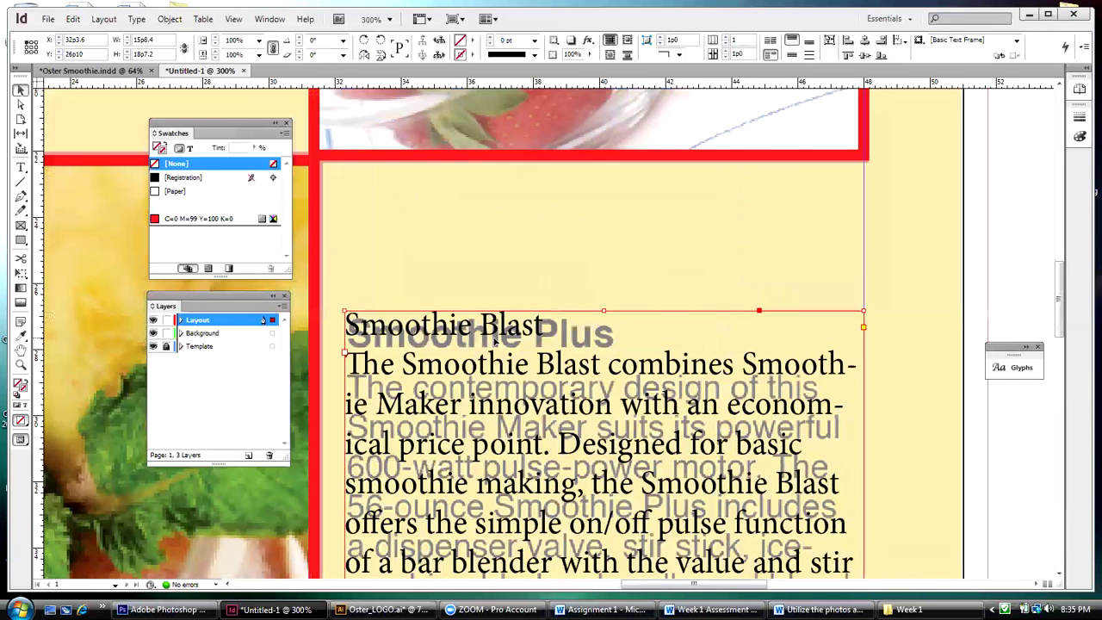
double_click(516, 335)
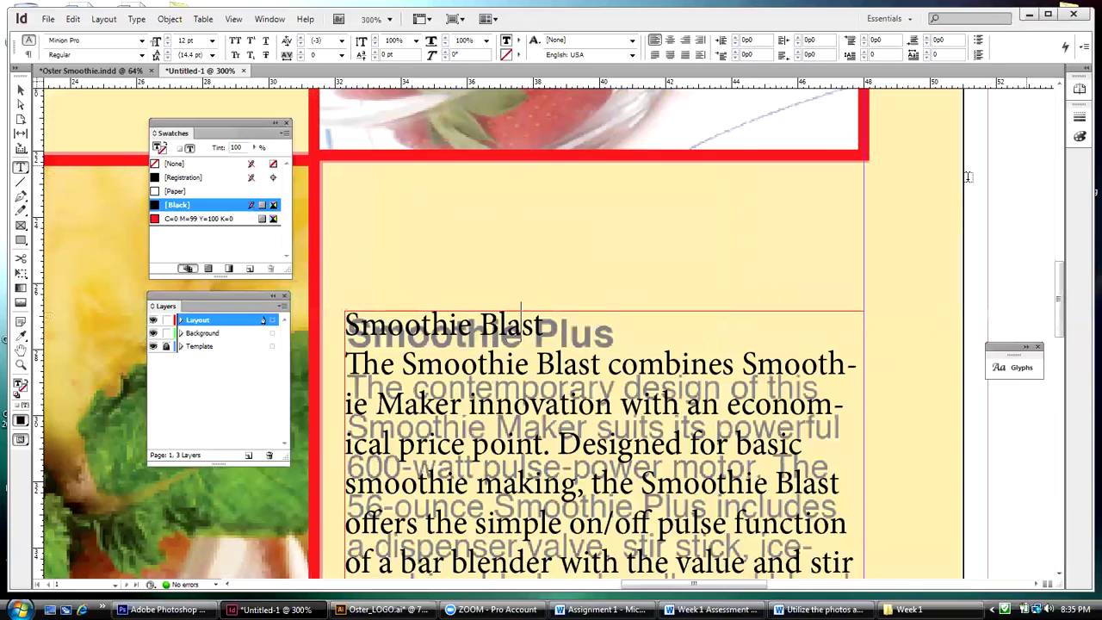
left_click(855, 343)
key("ctrl+z")
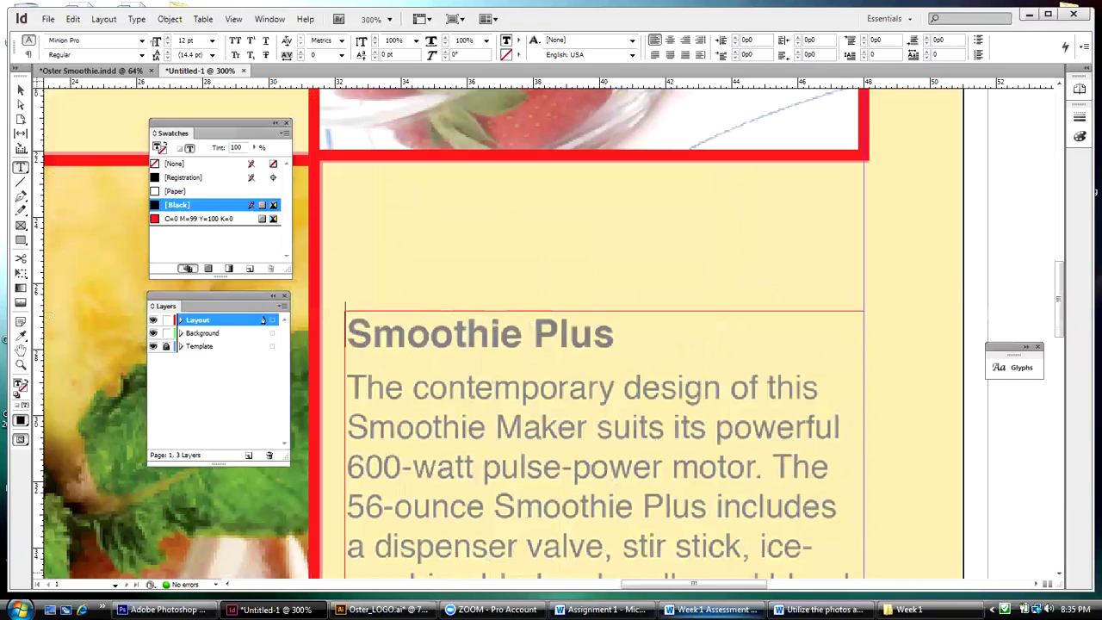
Copy the Smoothie Plus copy, from its heading through the Cobalt Blue line, in Word and paste it into the InDesign text frame
left_click(822, 608)
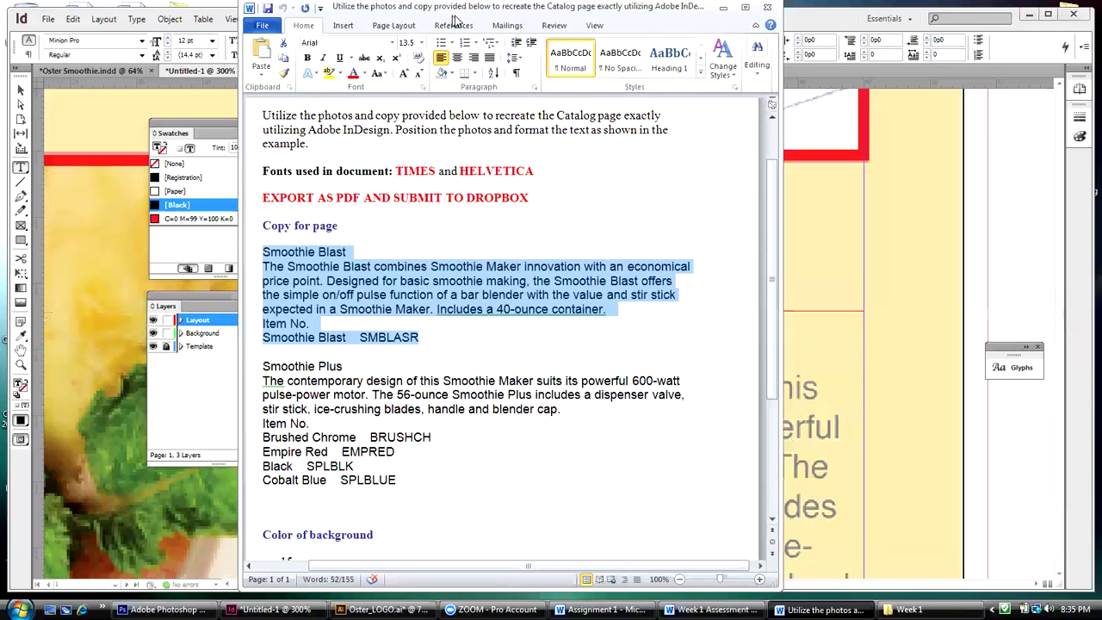
left_click_drag(457, 15, 580, 41)
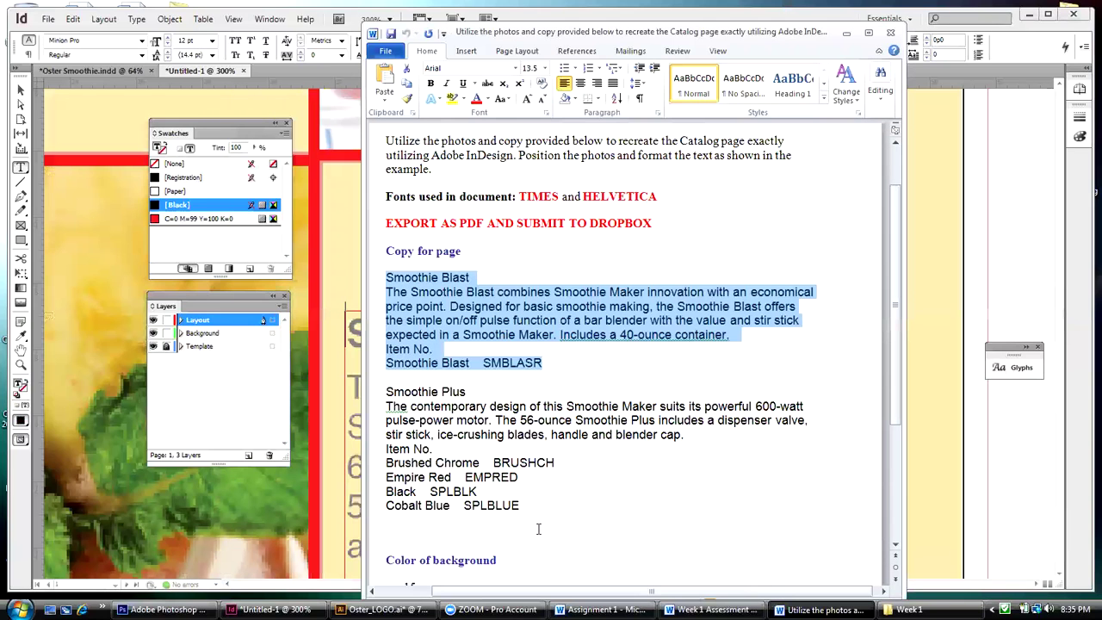
left_click_drag(527, 506, 392, 398)
right_click(396, 402)
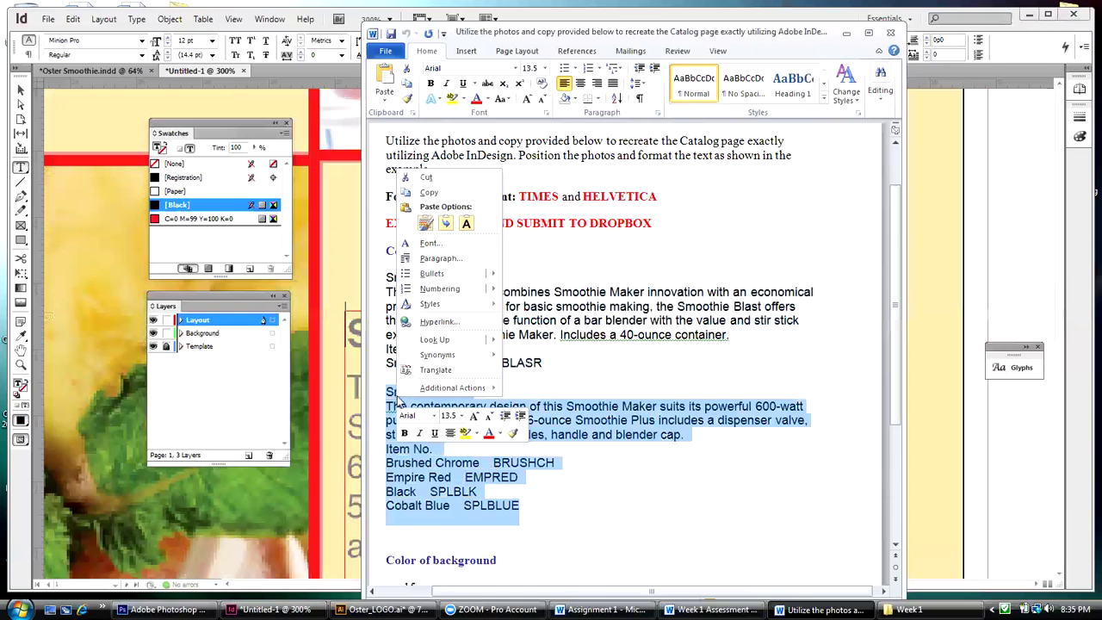
left_click(429, 192)
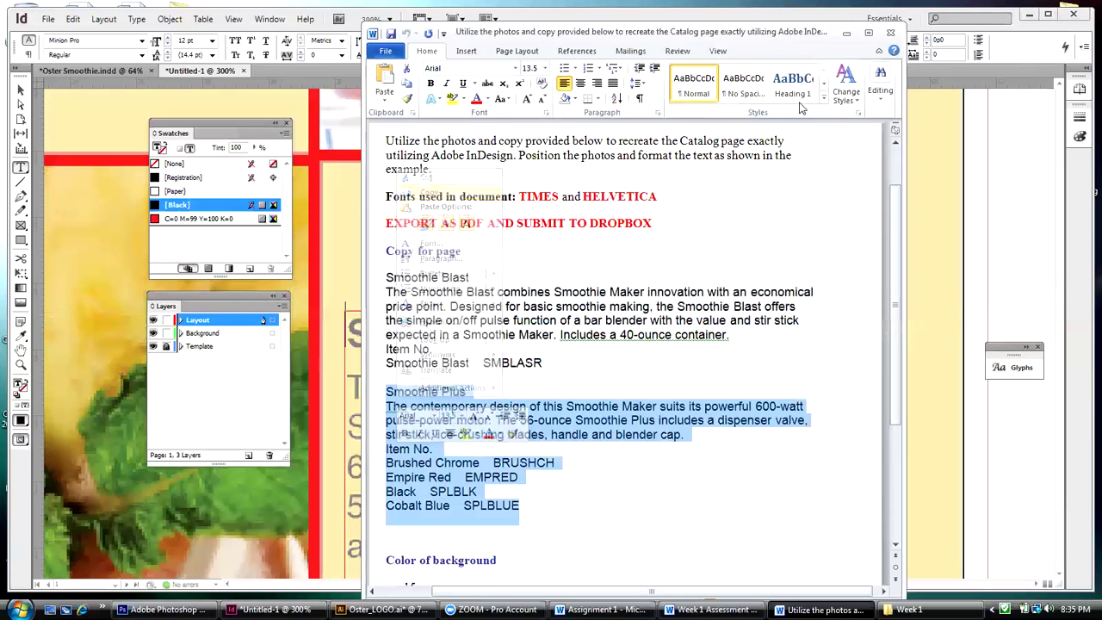
left_click(848, 35)
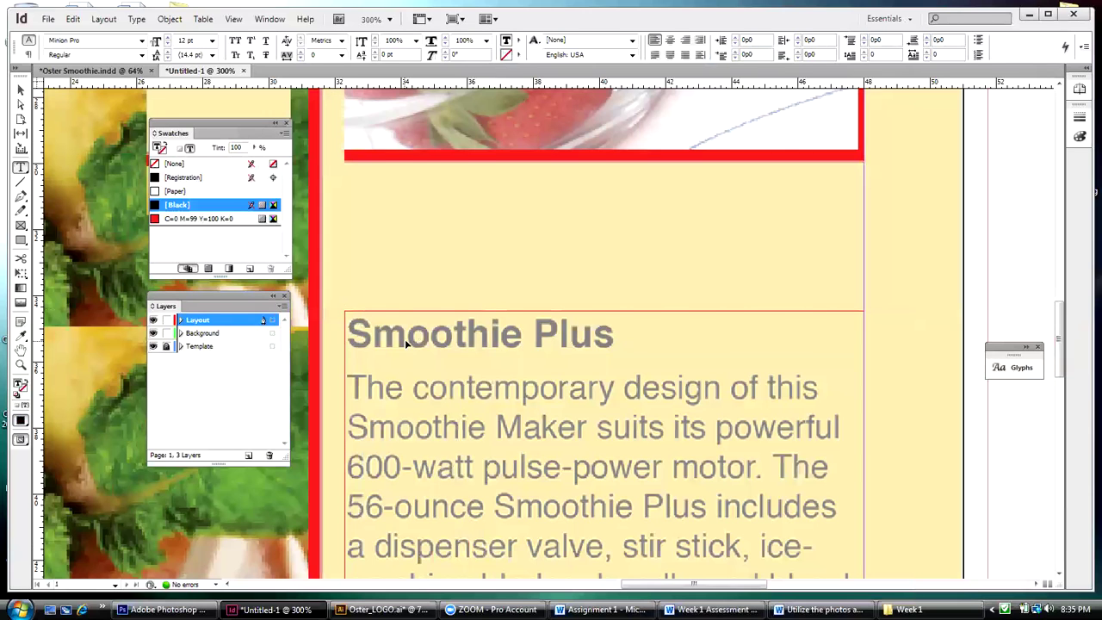
key("ctrl+v")
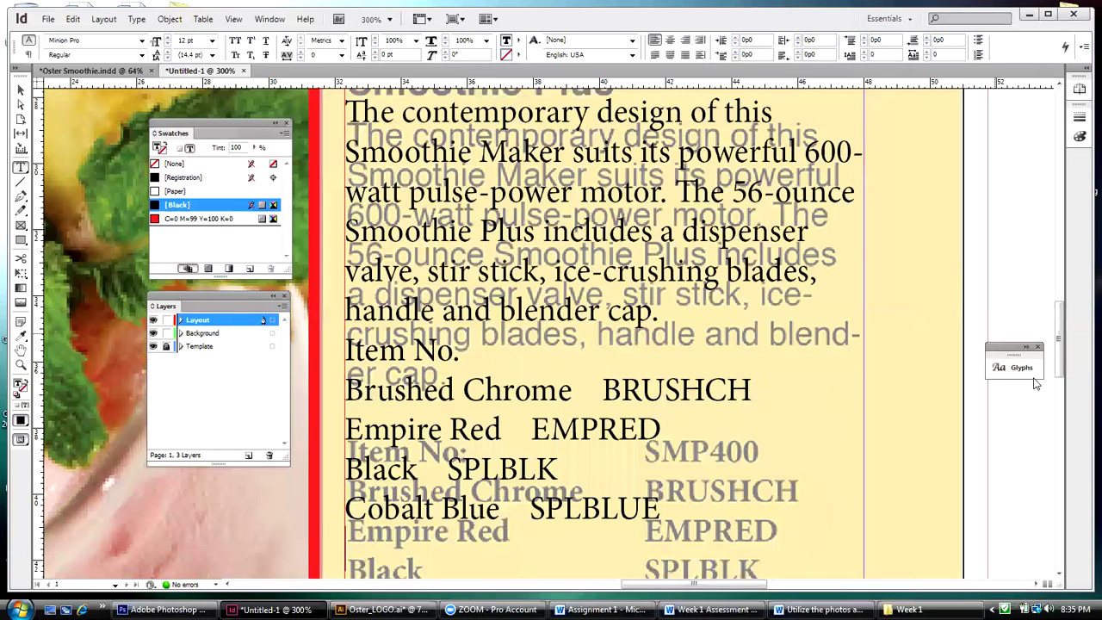
Set the "Smoothie Plus" heading in Myriad Pro Bold
left_click_drag(1059, 348, 1059, 336)
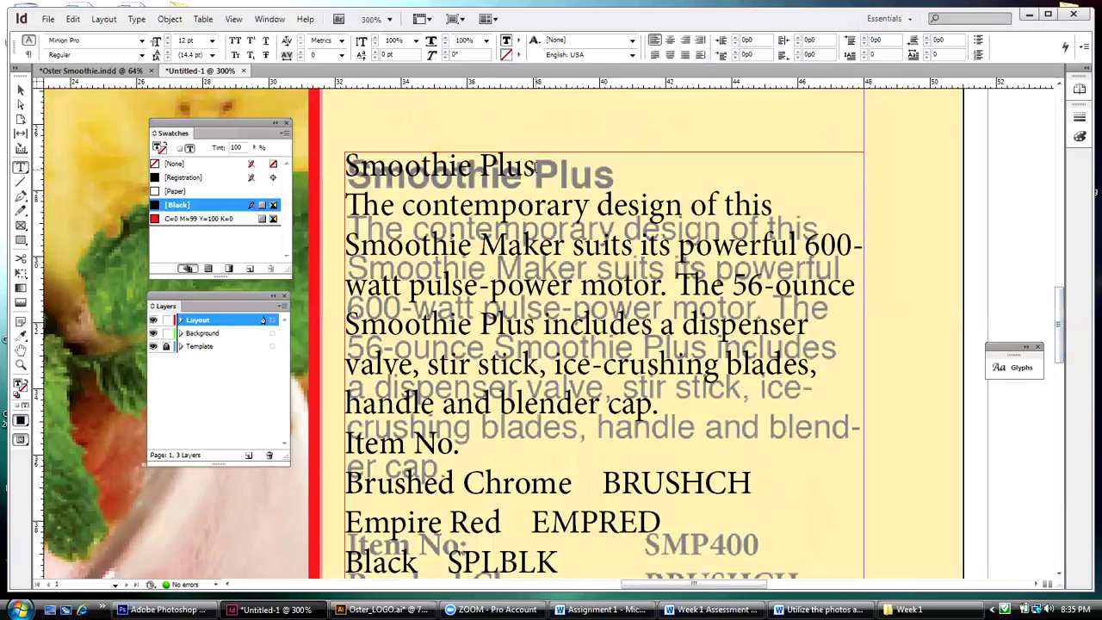
left_click_drag(537, 166, 346, 166)
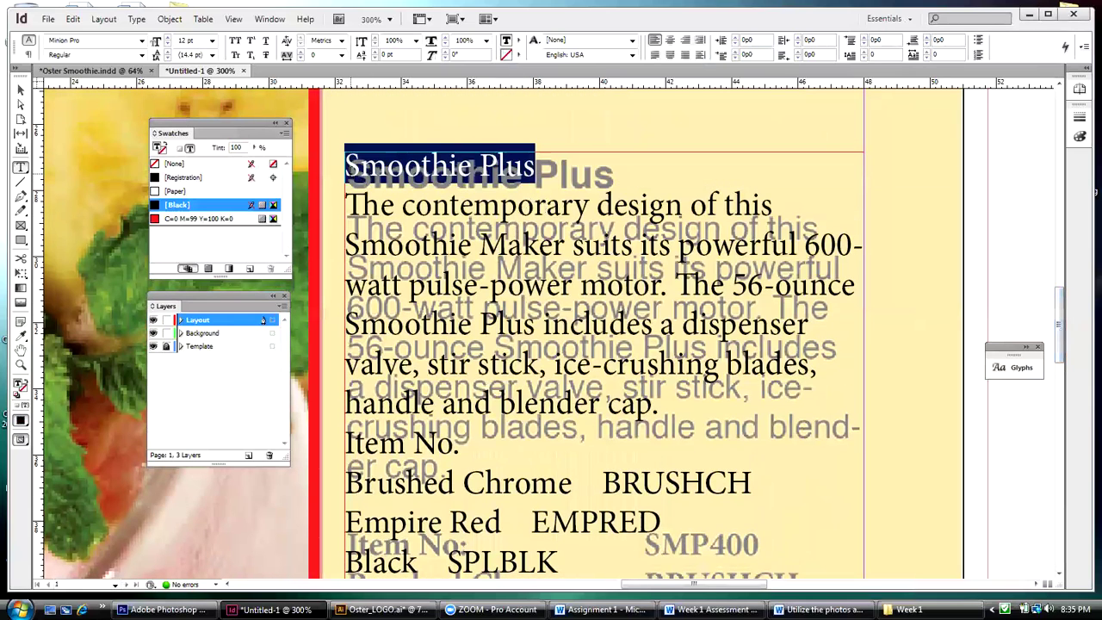
left_click(102, 40)
type("Myriad Pro")
left_click(142, 54)
left_click(141, 55)
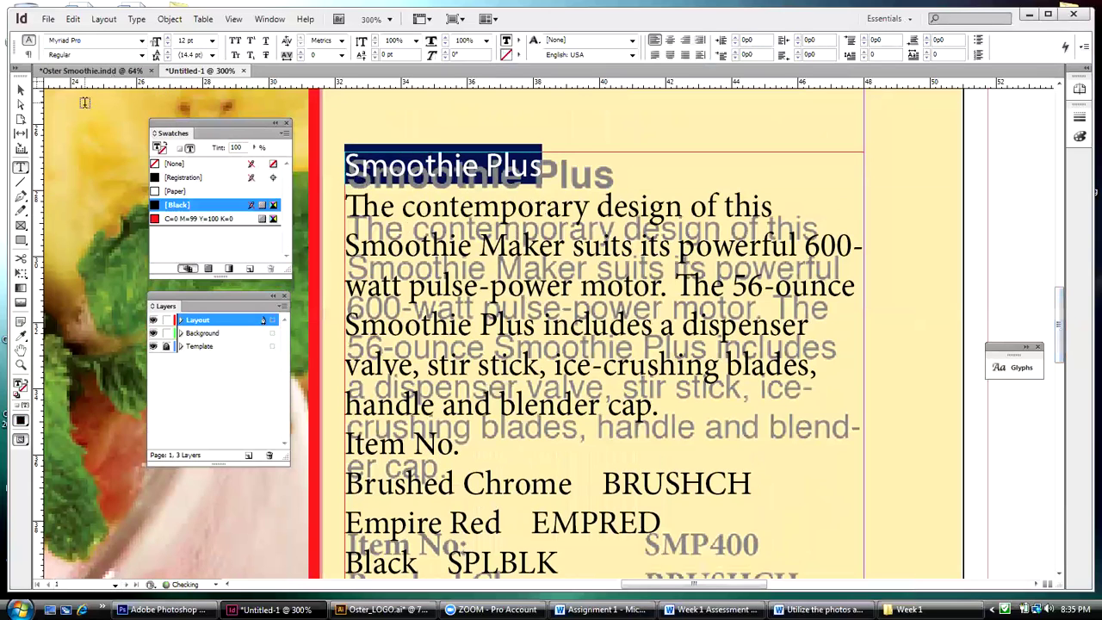
left_click(142, 55)
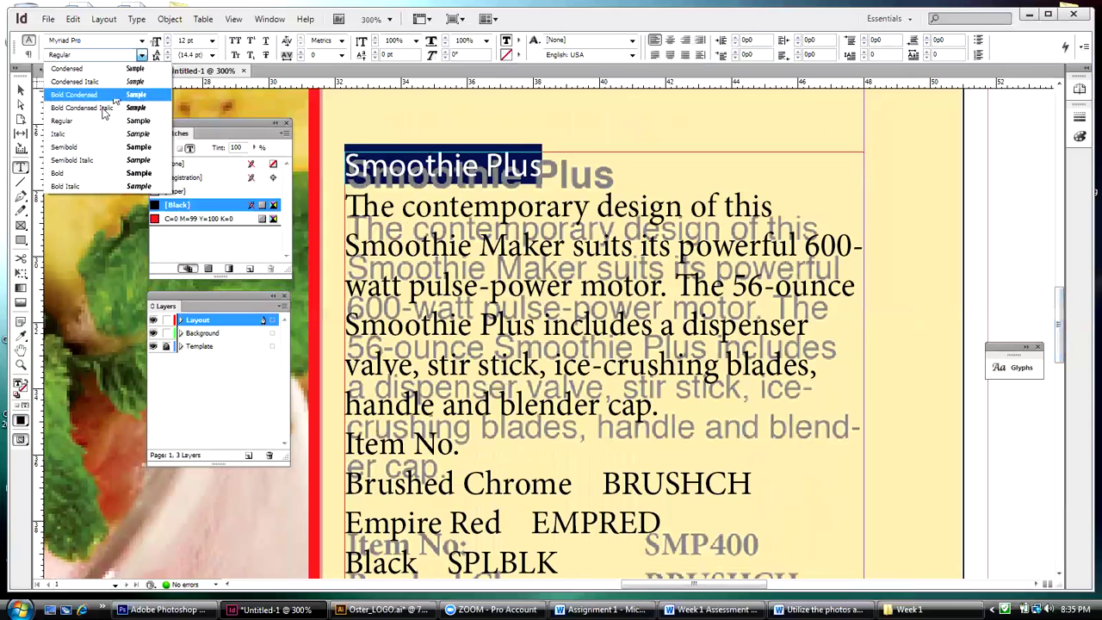
left_click(78, 173)
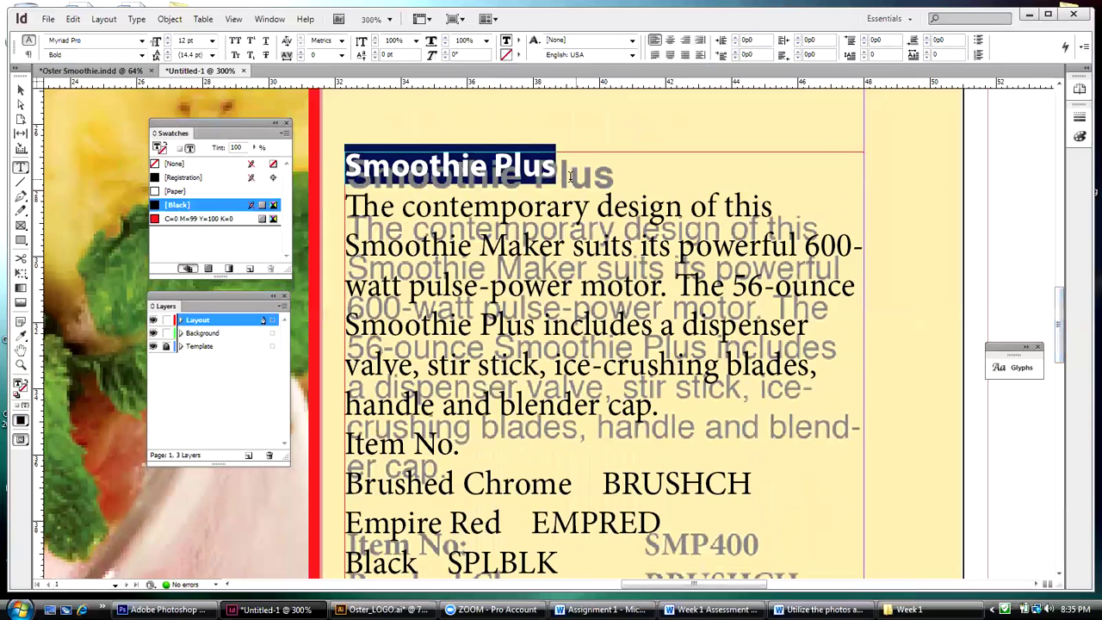
Increase the "Smoothie Plus" heading's font size to 16 pt
left_click(168, 40)
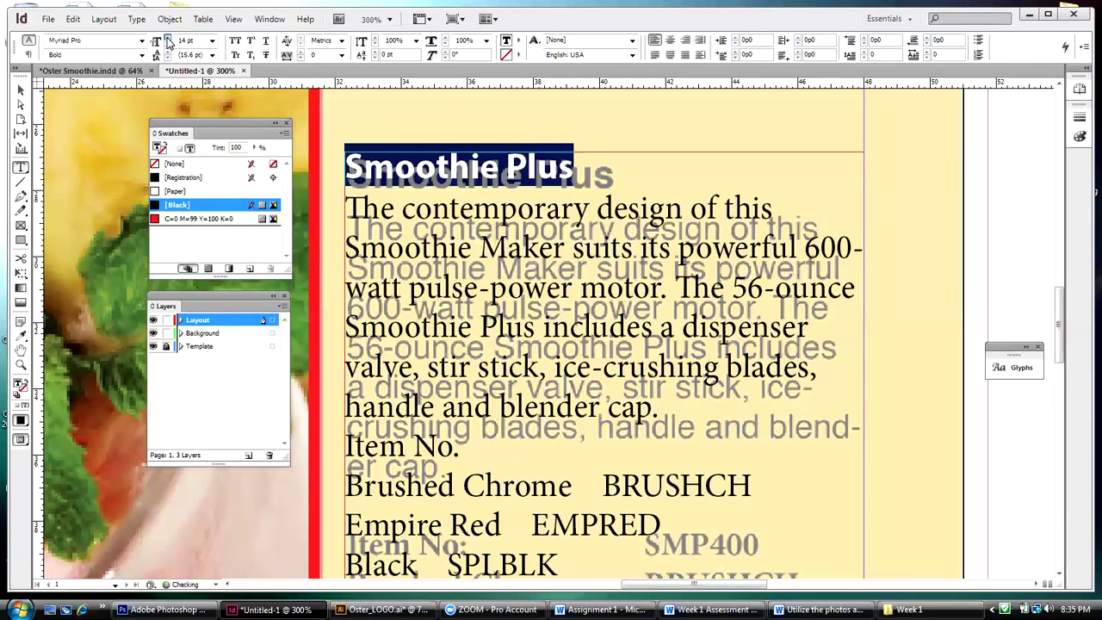
left_click(168, 39)
left_click(167, 39)
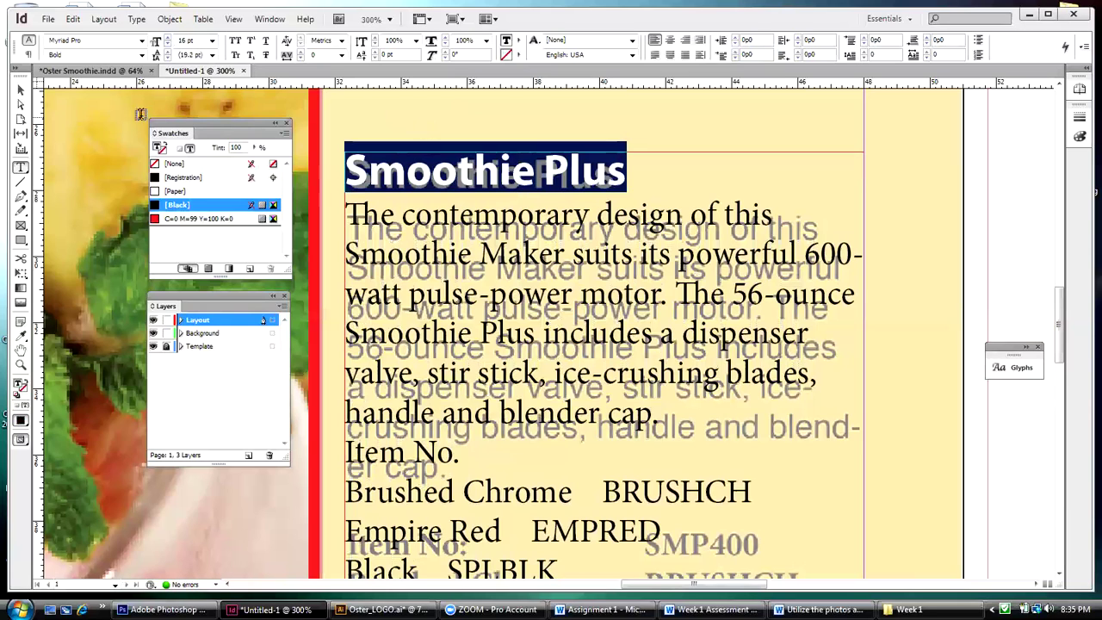
Nudge the Smoothie Plus text frame to X 32p4.6 and Y 27p0 so its heading lines up with the template
left_click(21, 89)
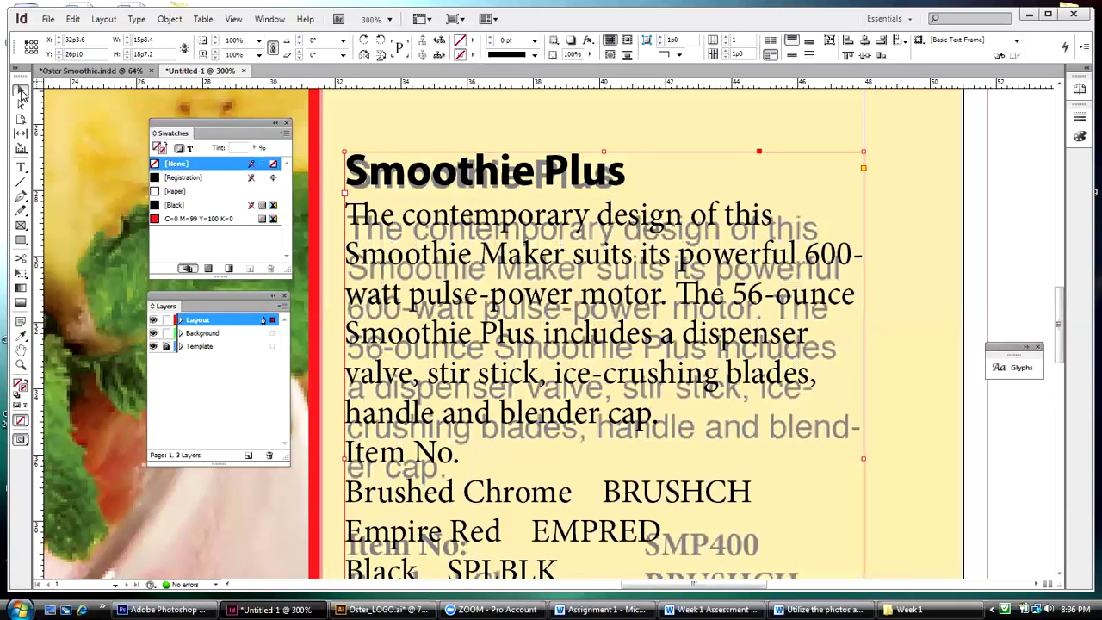
key("Down")
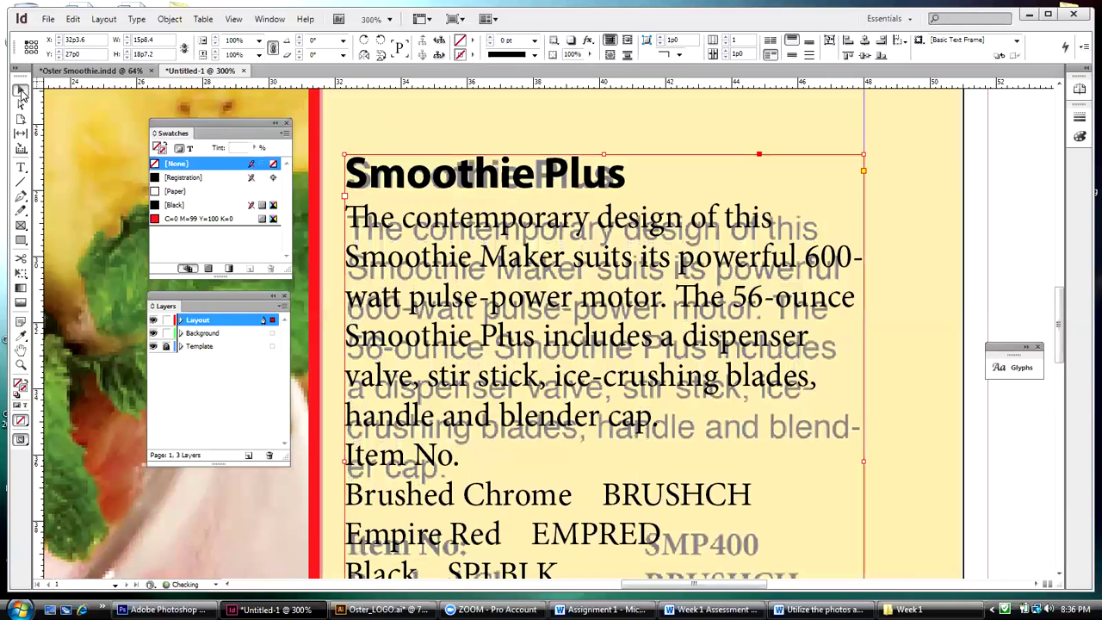
key("Right")
key("Down")
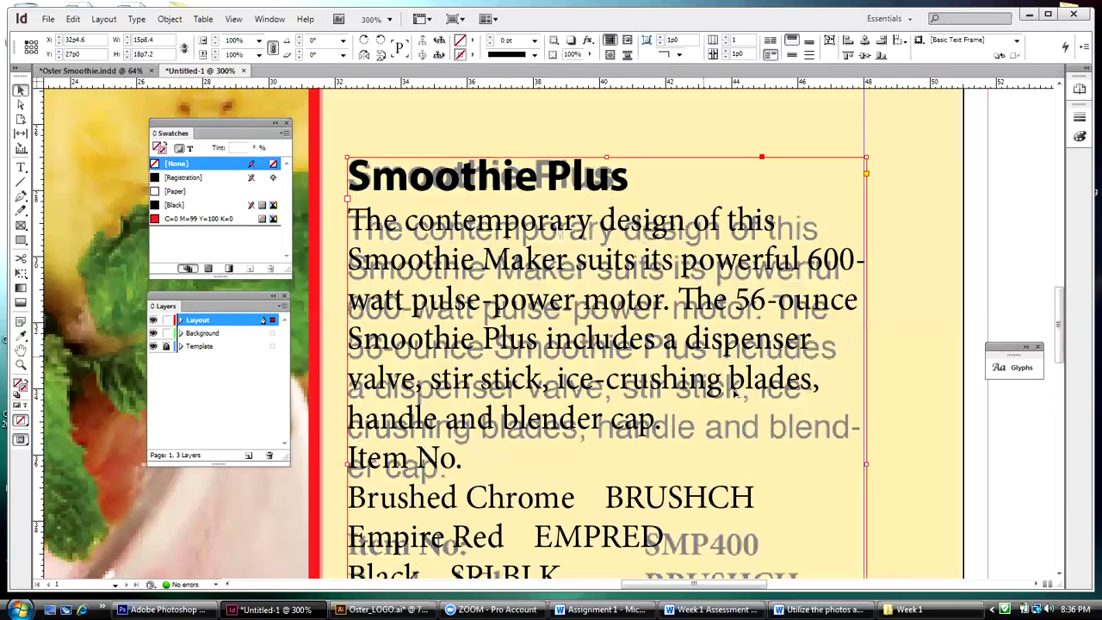
Set the Smoothie Plus description paragraph in Myriad Pro Regular with 16 pt leading
left_click_drag(1064, 311, 1063, 362)
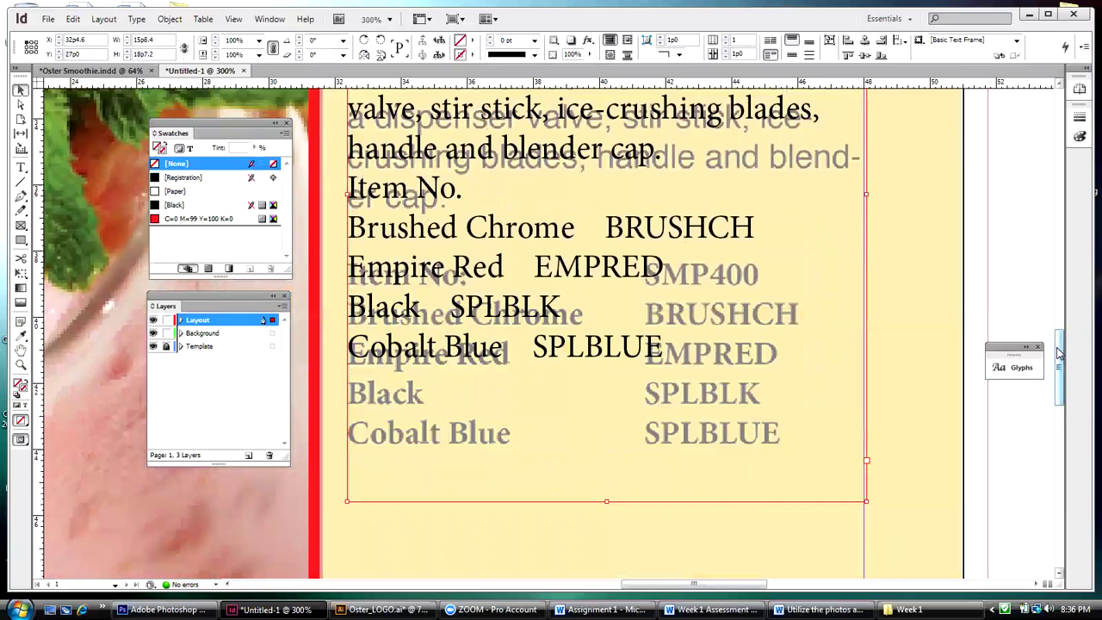
left_click_drag(1058, 351, 1060, 344)
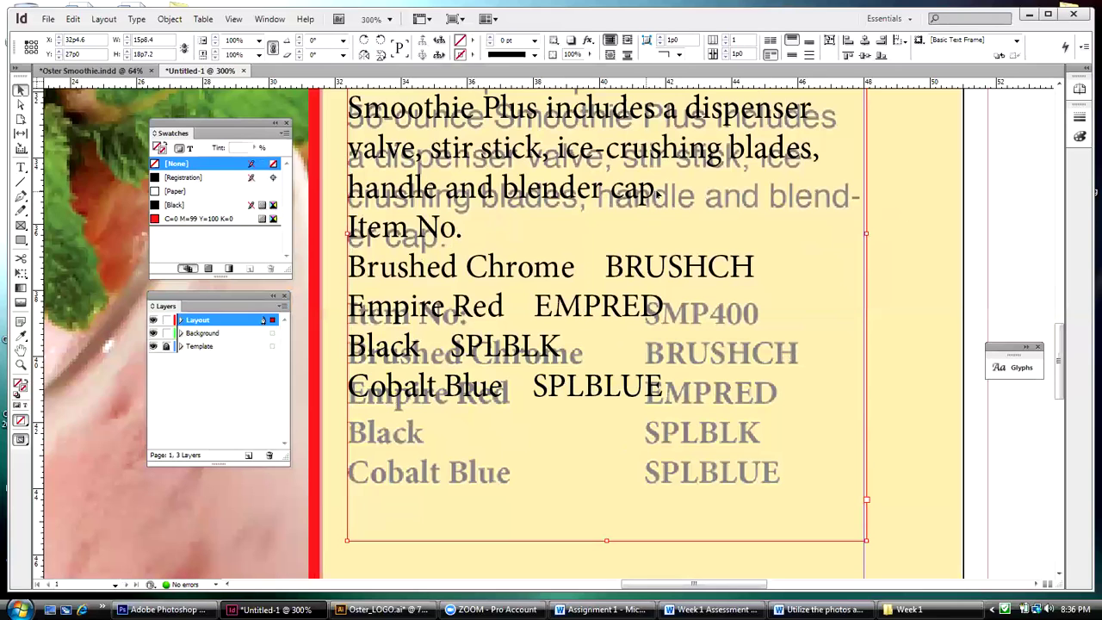
double_click(663, 194)
left_click_drag(663, 194, 346, 288)
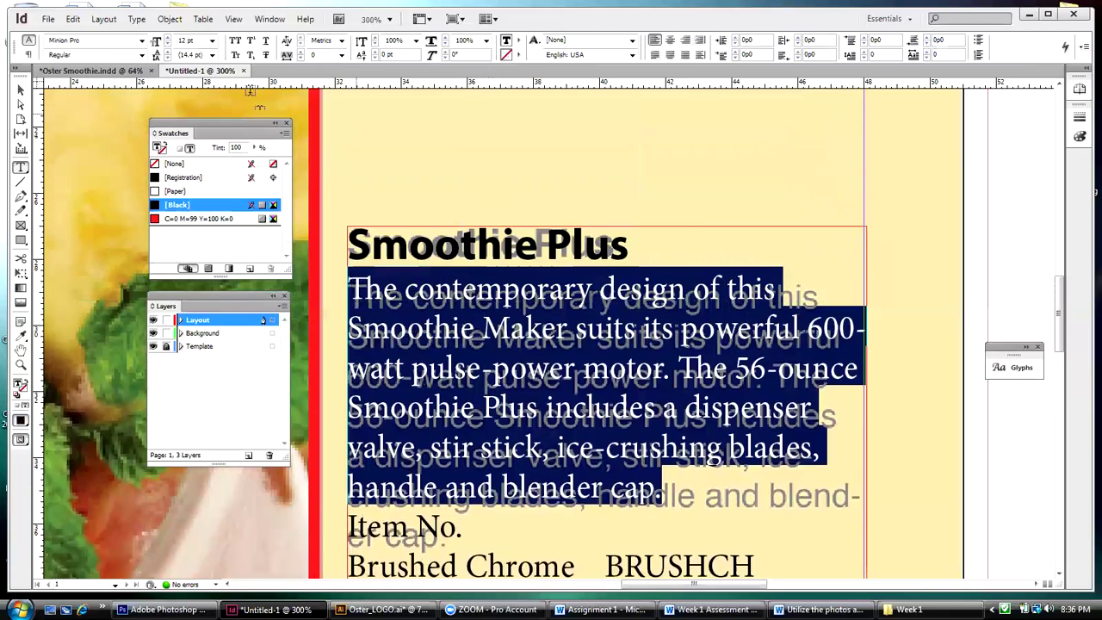
left_click(108, 41)
left_click_drag(76, 40, 31, 55)
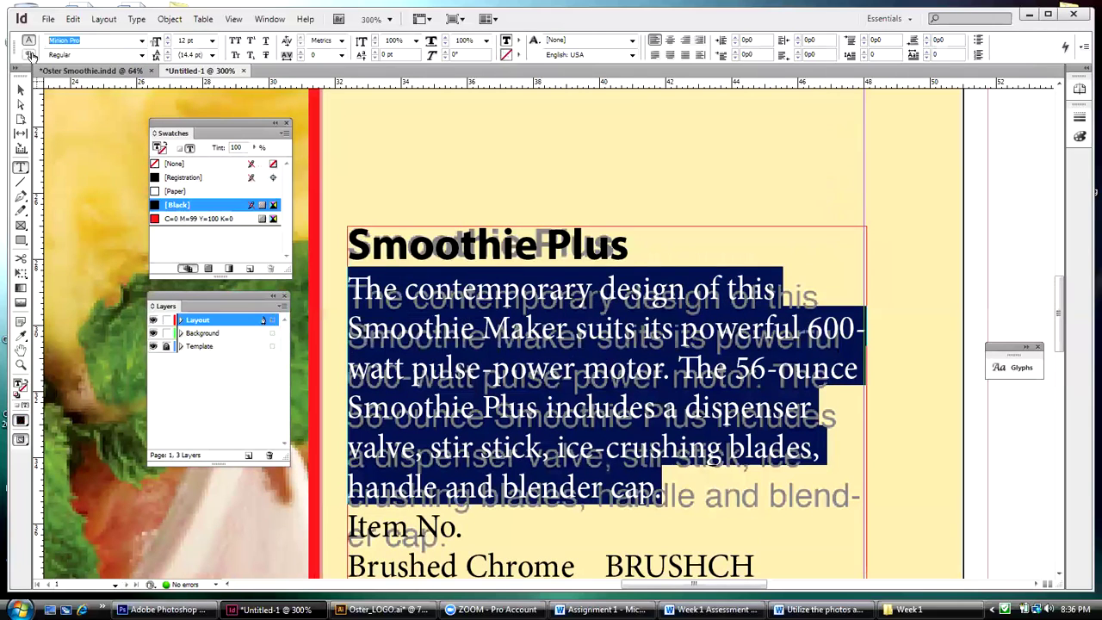
left_click(142, 41)
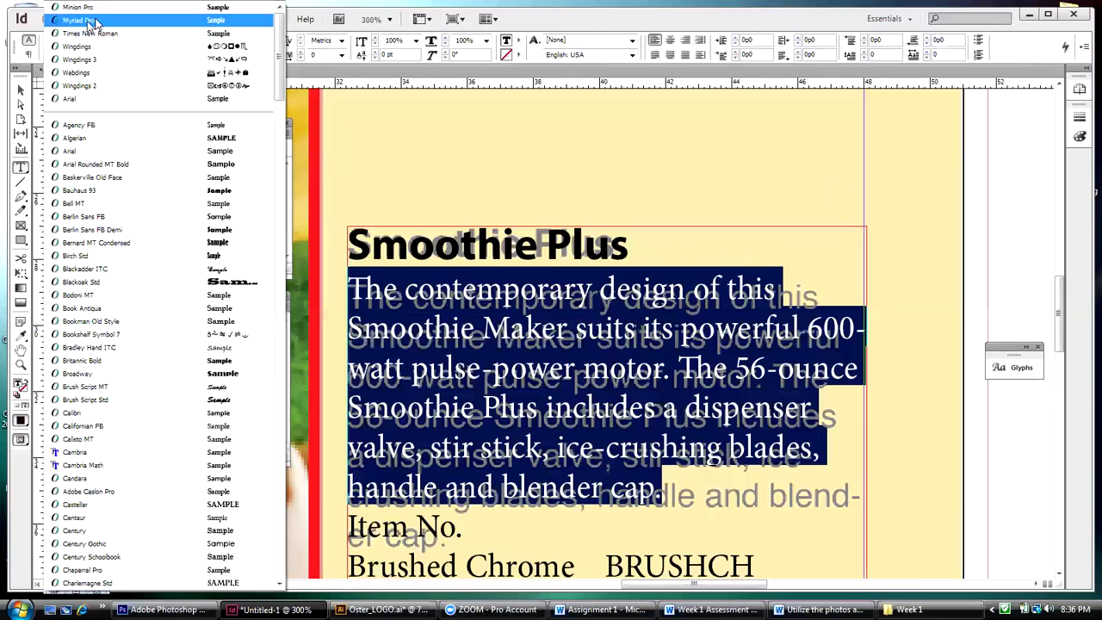
left_click(81, 20)
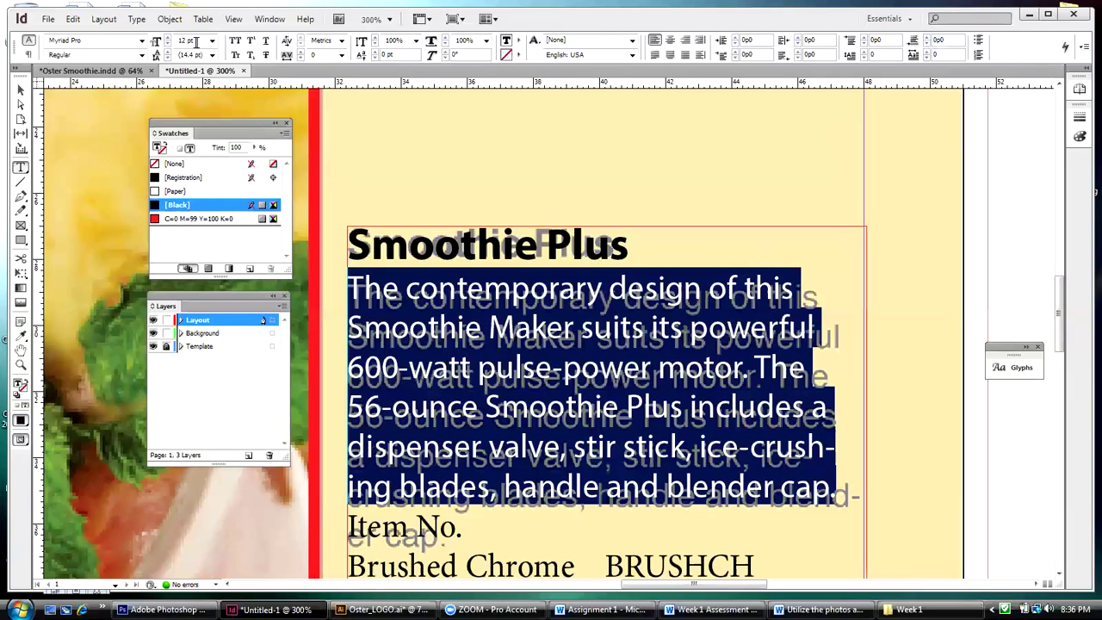
left_click(168, 52)
left_click(168, 51)
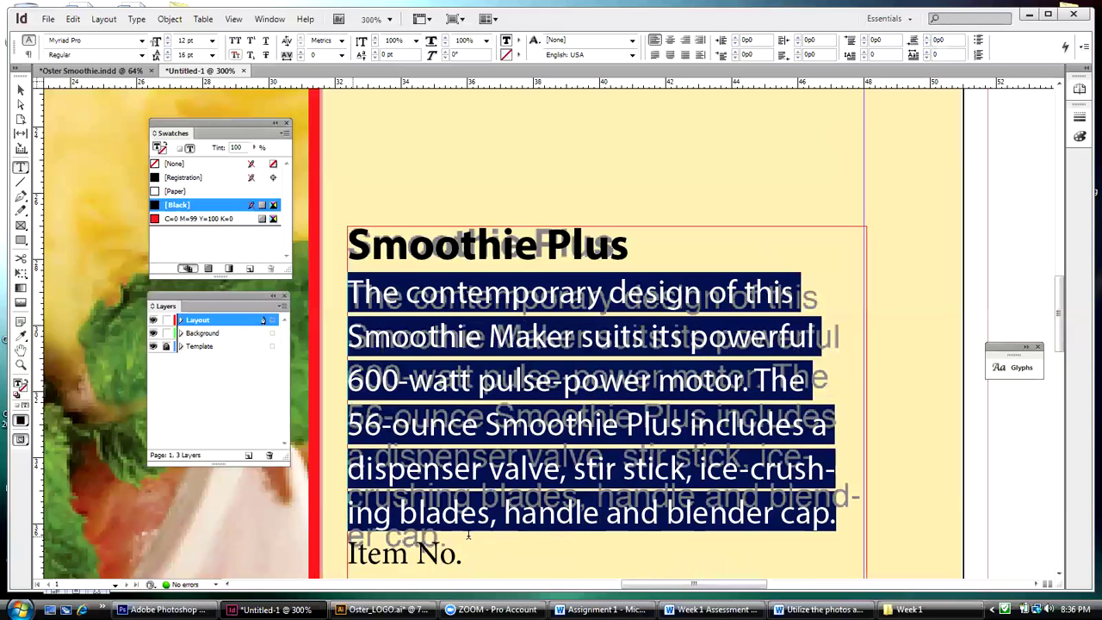
Set the item number and colour code lines below the Smoothie Plus description in Times New Roman
left_click_drag(1059, 334, 1058, 366)
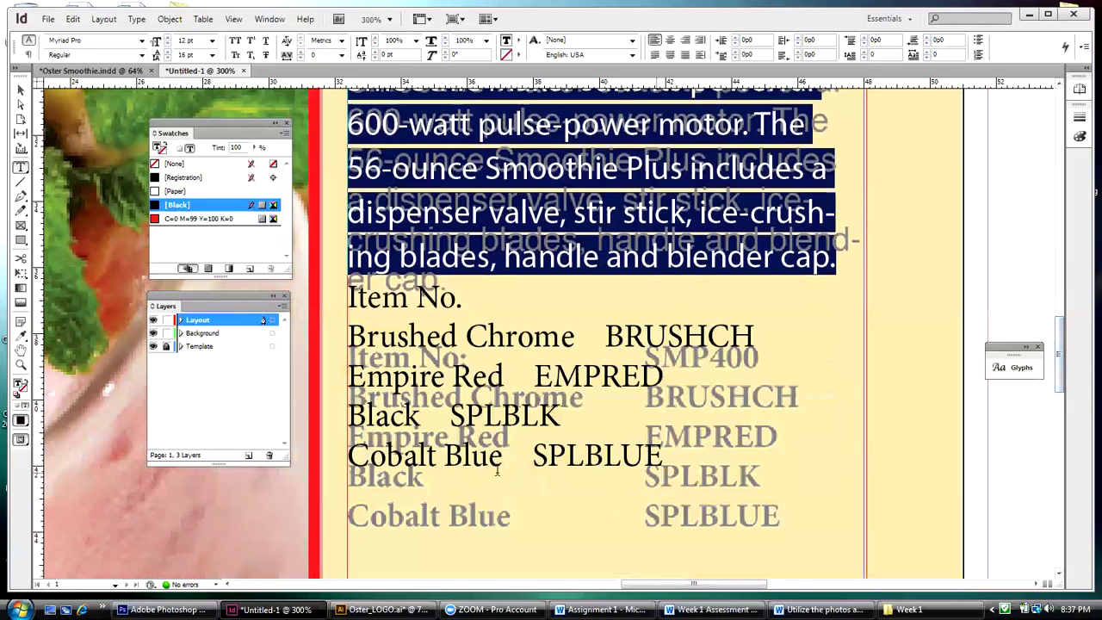
triple_click(674, 456)
left_click_drag(539, 390, 353, 296)
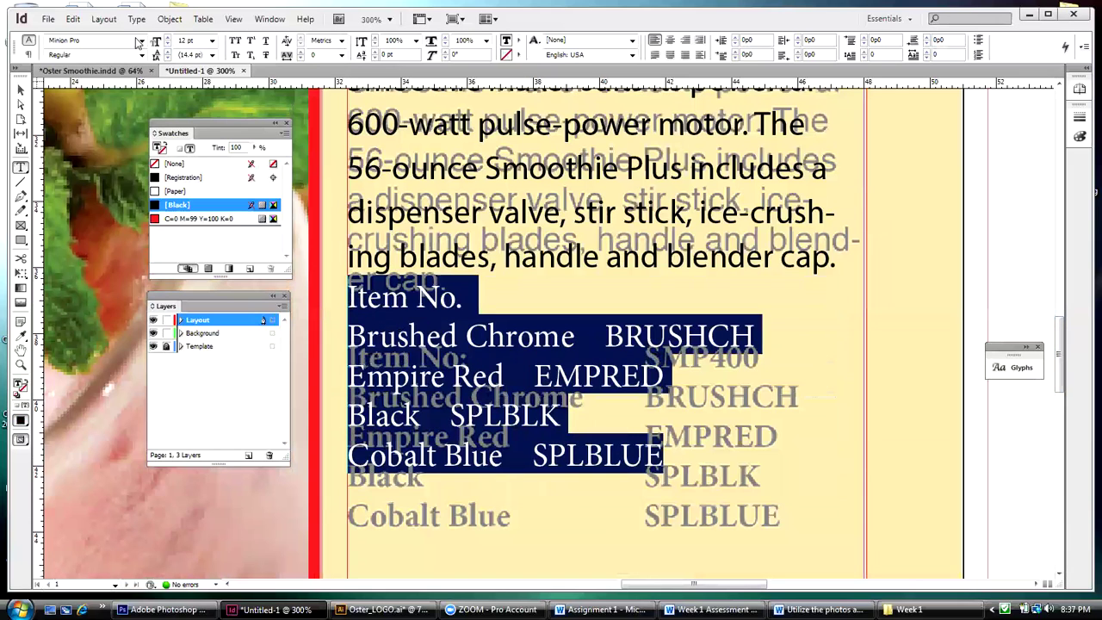
left_click_drag(80, 41, 57, 39)
type("Times New Roman")
left_click(506, 287)
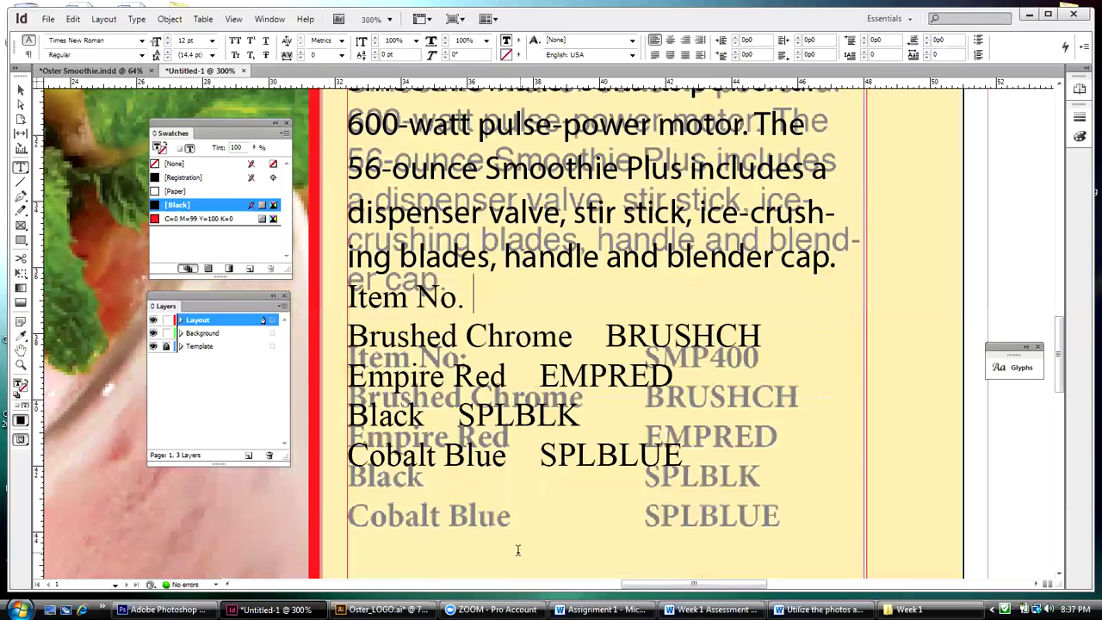
Set the space before the "Item No." line to 1p4 to separate it from the description paragraph
left_click_drag(456, 298, 347, 297)
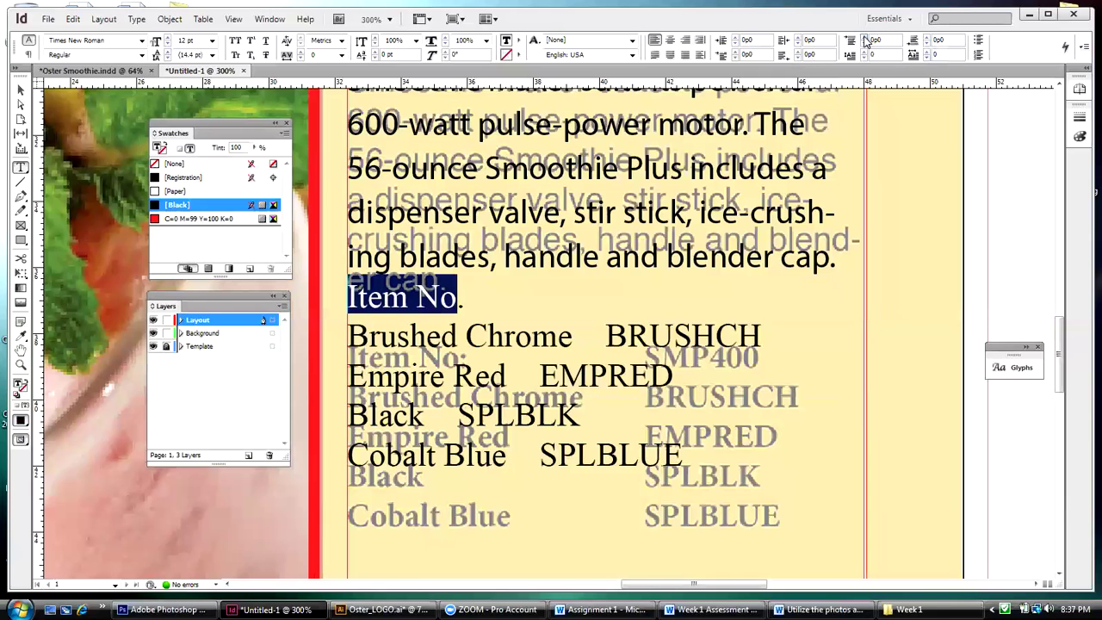
left_click(865, 41)
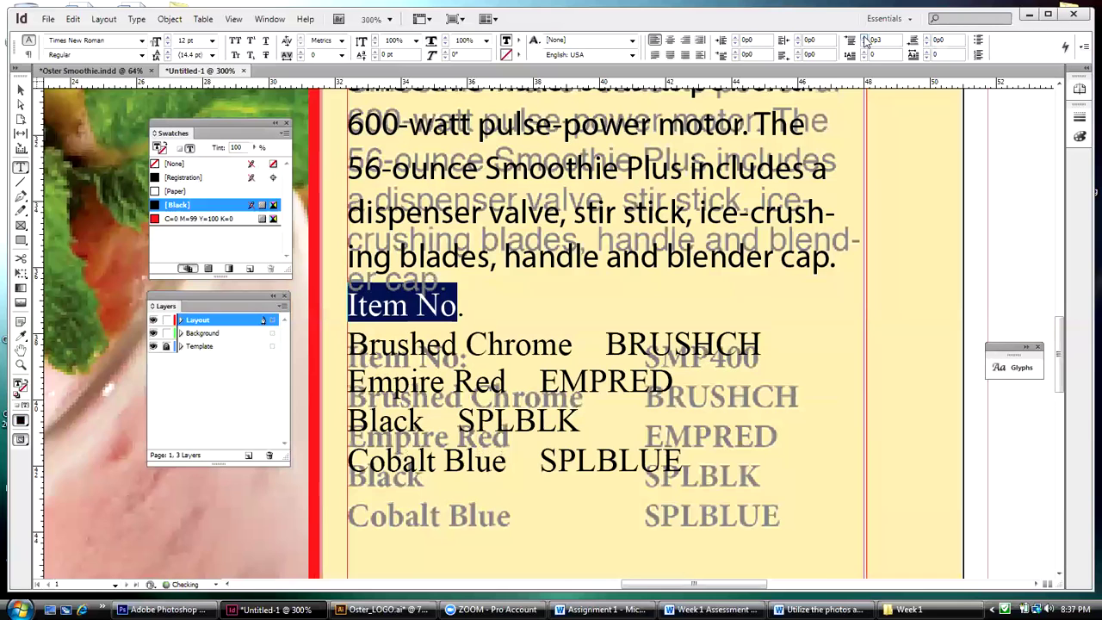
left_click(865, 40)
left_click(865, 40)
left_click(865, 40)
left_click(865, 40)
left_click(865, 41)
left_click(865, 41)
left_click(865, 41)
left_click(865, 41)
left_click(865, 41)
left_click(865, 41)
left_click(865, 40)
left_click(865, 41)
left_click(865, 40)
left_click(865, 40)
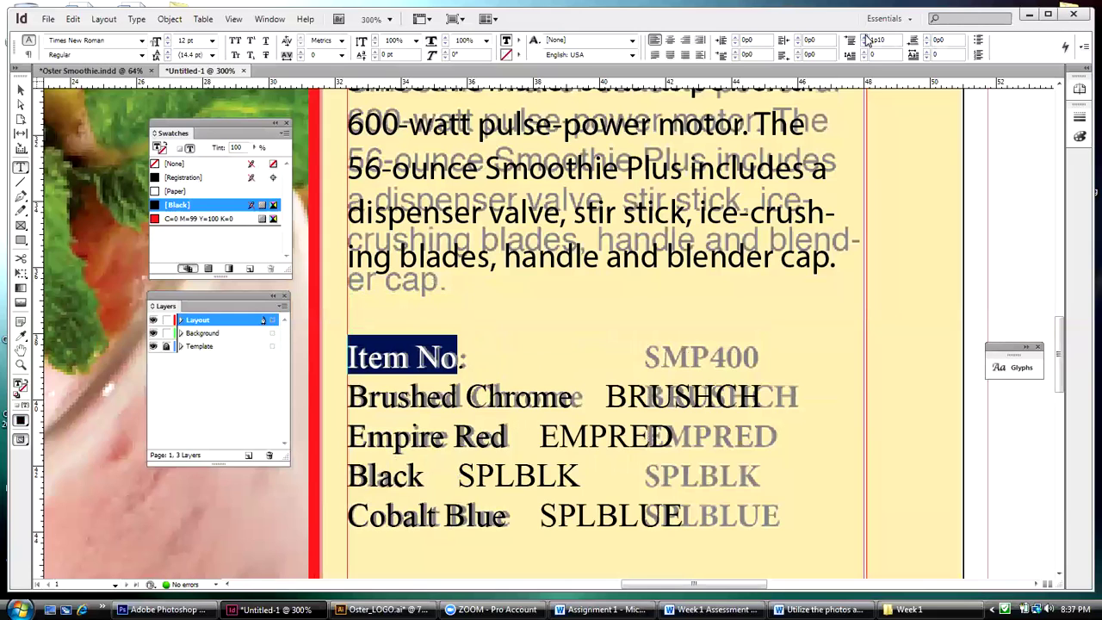
left_click(865, 45)
left_click(865, 44)
left_click(865, 45)
left_click(865, 45)
left_click(865, 45)
left_click(866, 46)
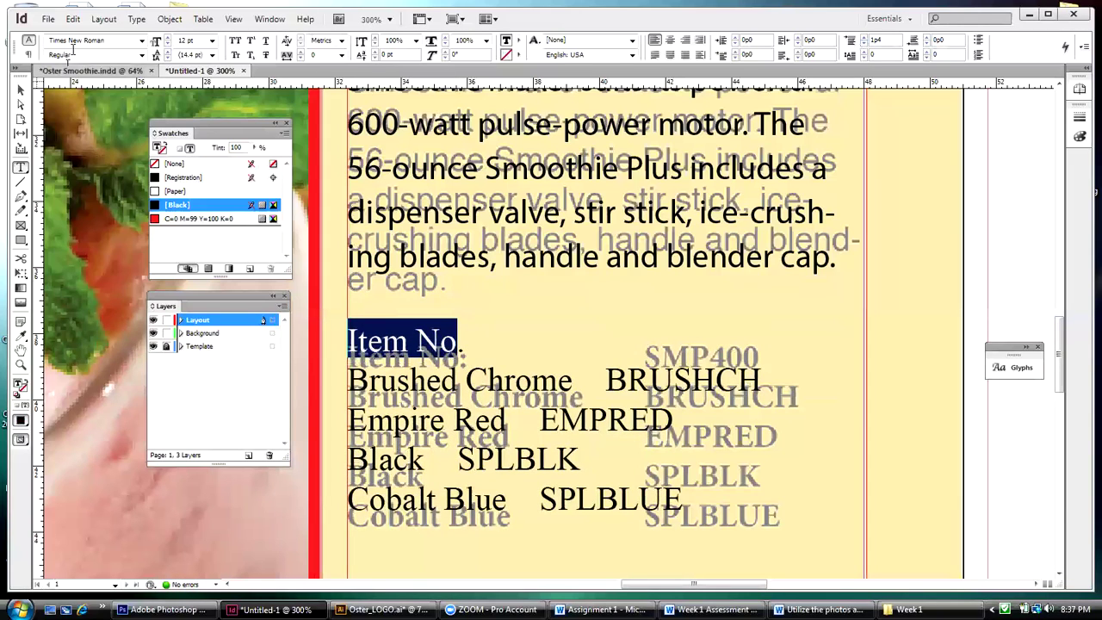
Set the "Item No" text in Bold and deselect the text frame
left_click(142, 54)
left_click(86, 95)
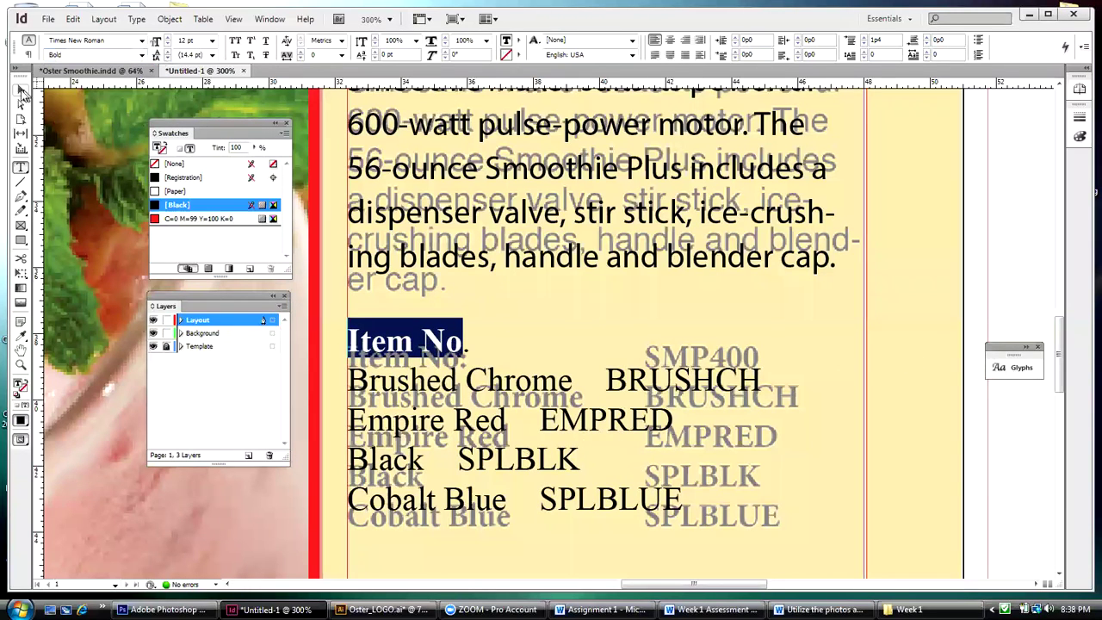
left_click(22, 89)
left_click(877, 319)
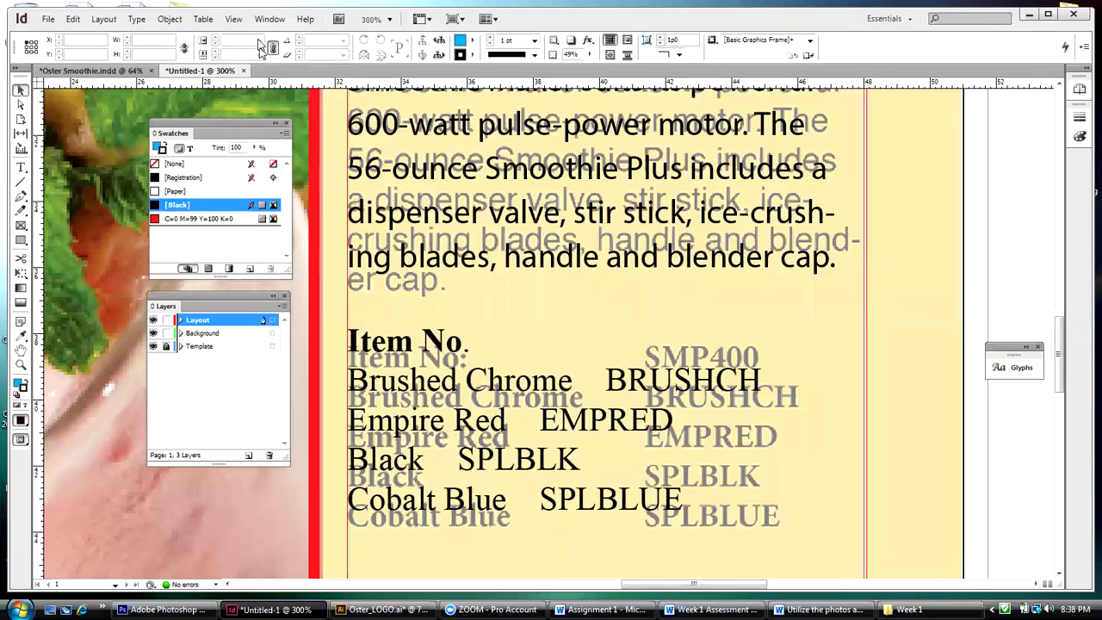
Fit the whole page in view and hide the Template layer and the frame edges
left_click(233, 19)
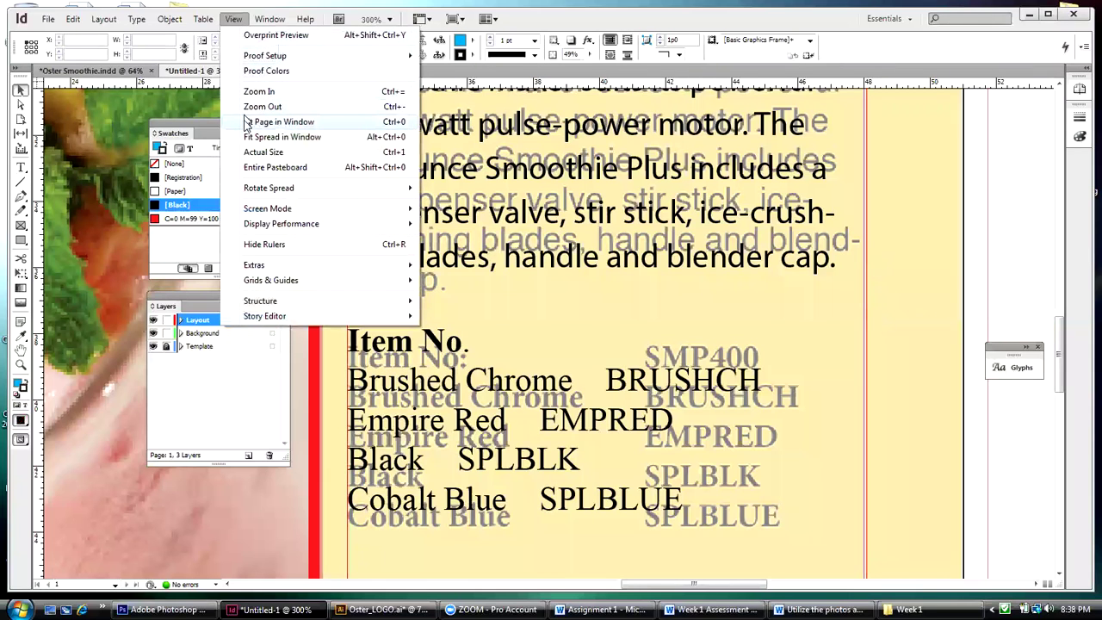
left_click(280, 122)
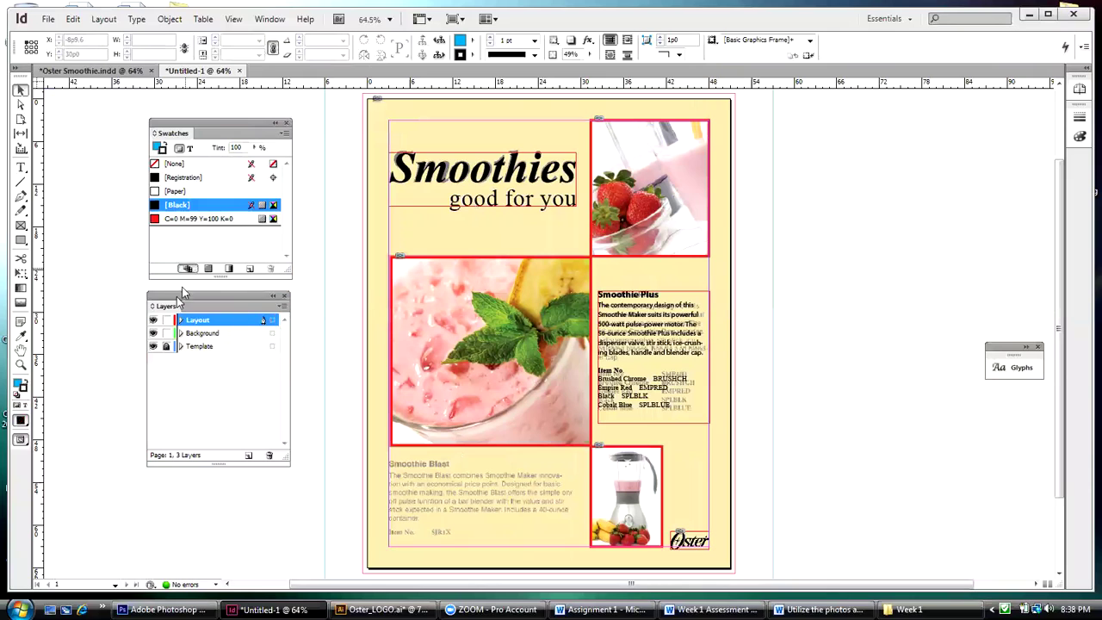
left_click(154, 346)
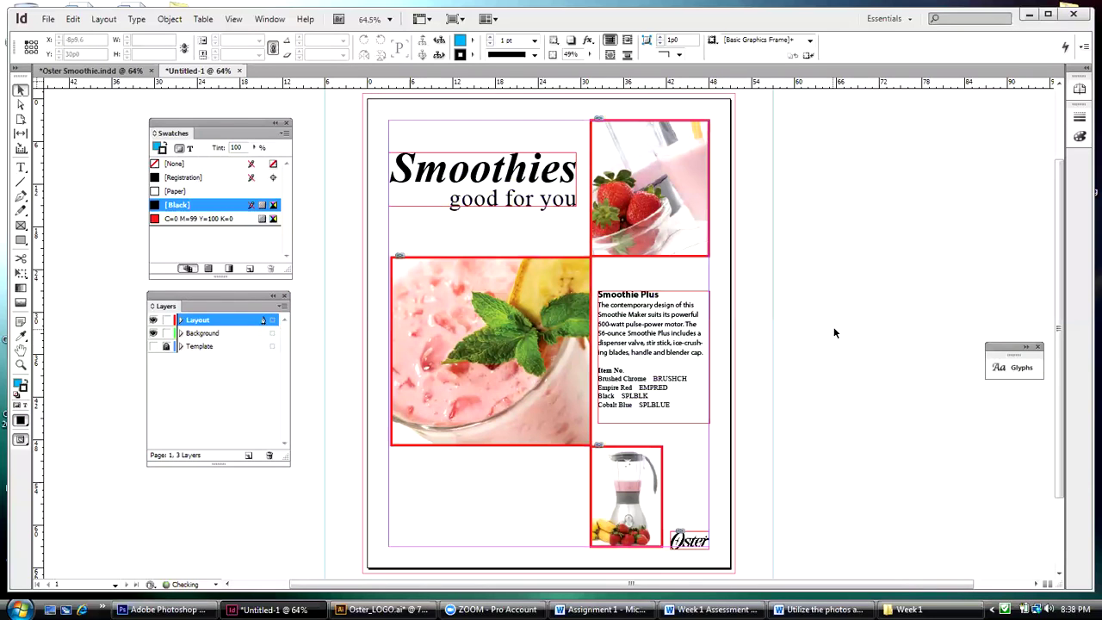
left_click(234, 18)
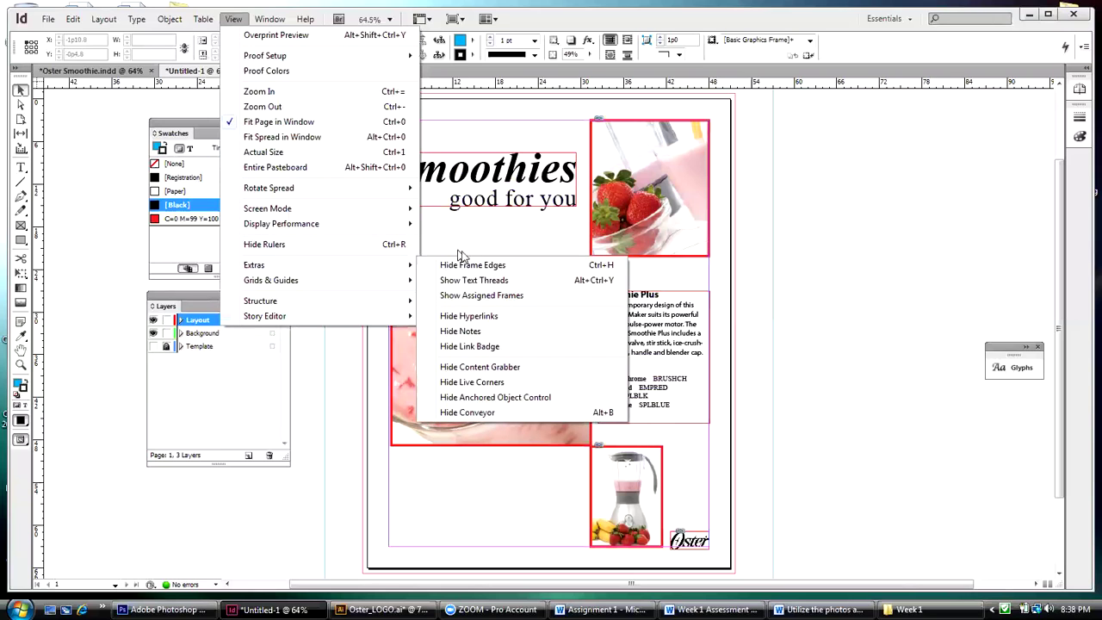
left_click(428, 266)
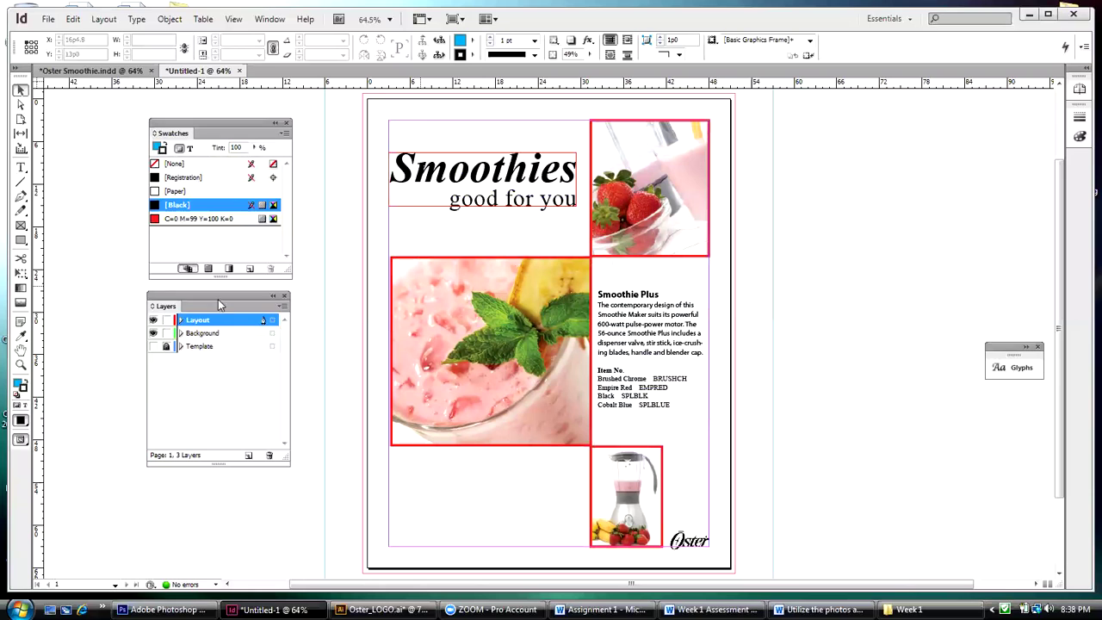
Toggle the Template layer to compare the page with and without it, leaving the layer shown
left_click(152, 346)
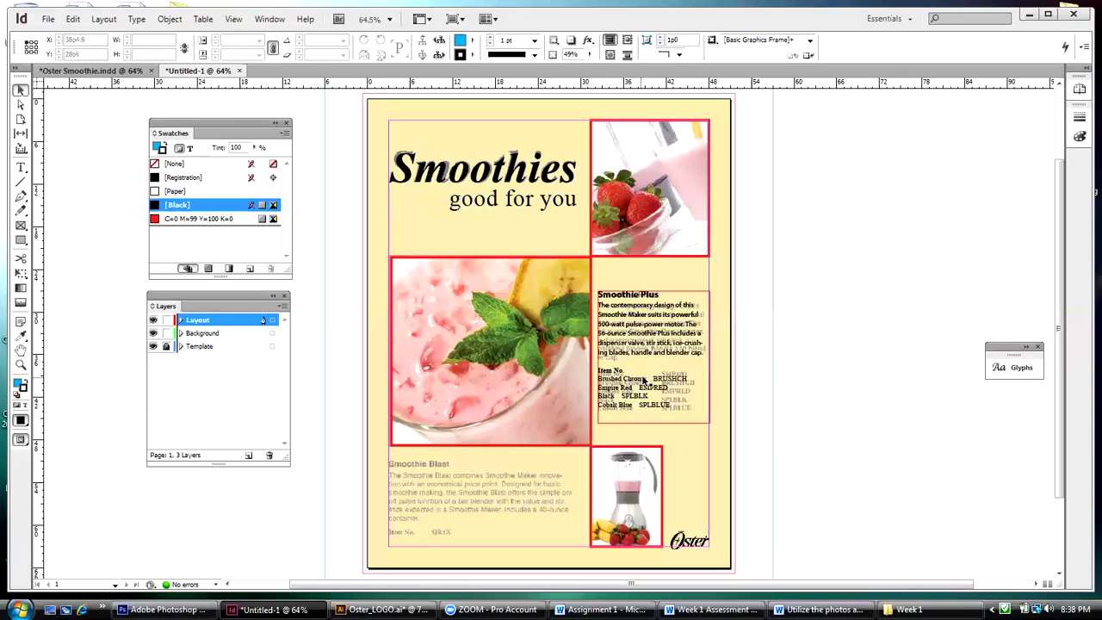
left_click(153, 346)
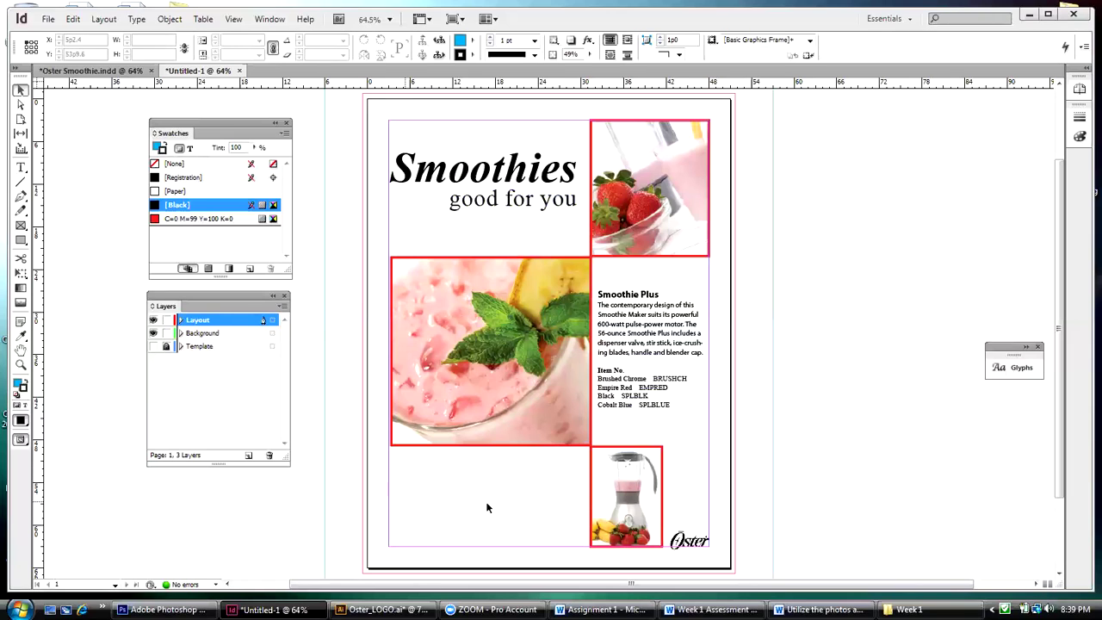
left_click(153, 346)
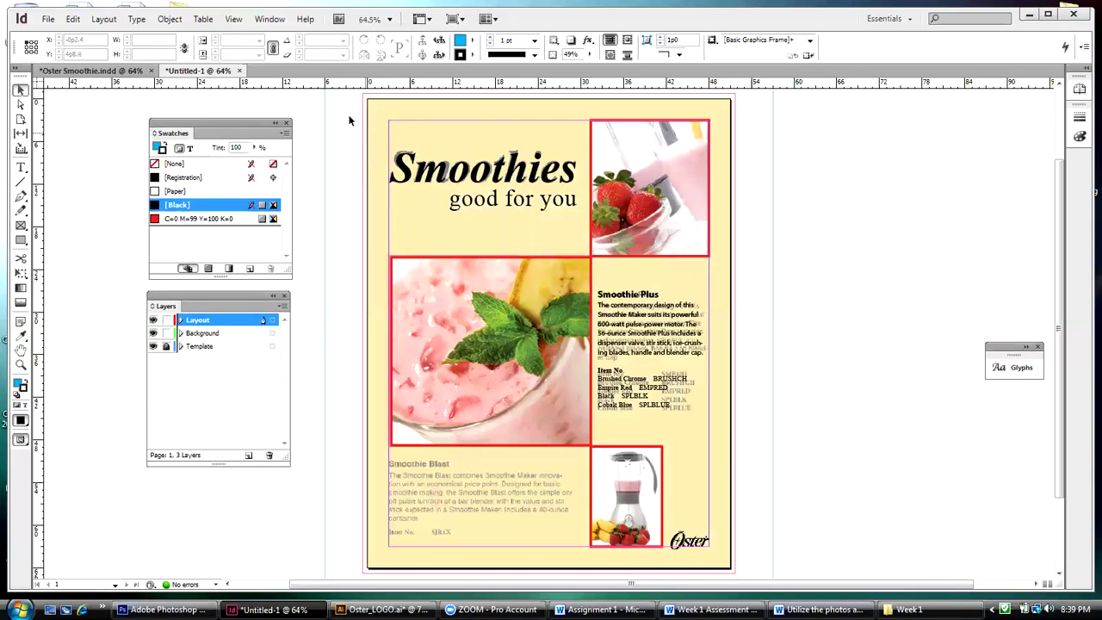
Zoom to the Smoothie Blast area and move the Swatches and Layers panels off the page, grouping Layers with Glyphs
left_click(234, 20)
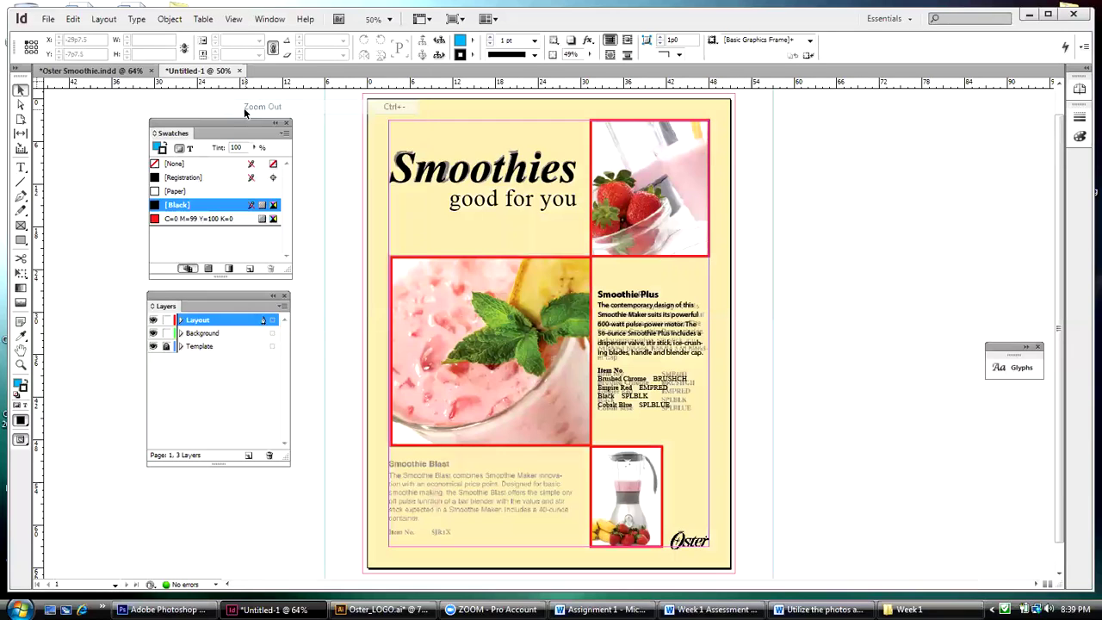
left_click(248, 108)
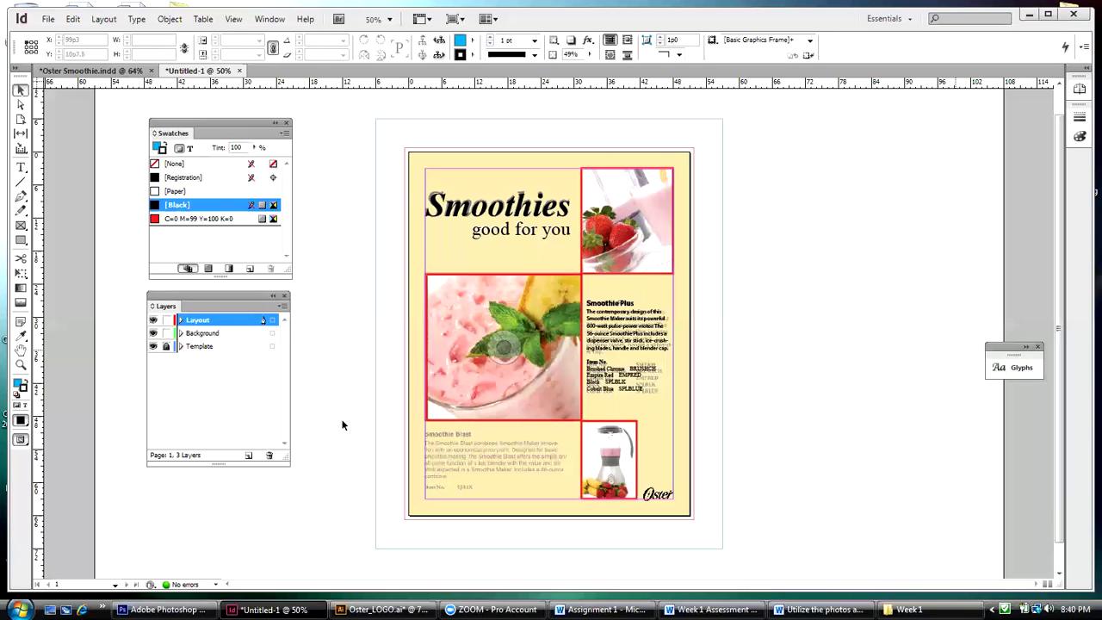
left_click(20, 364)
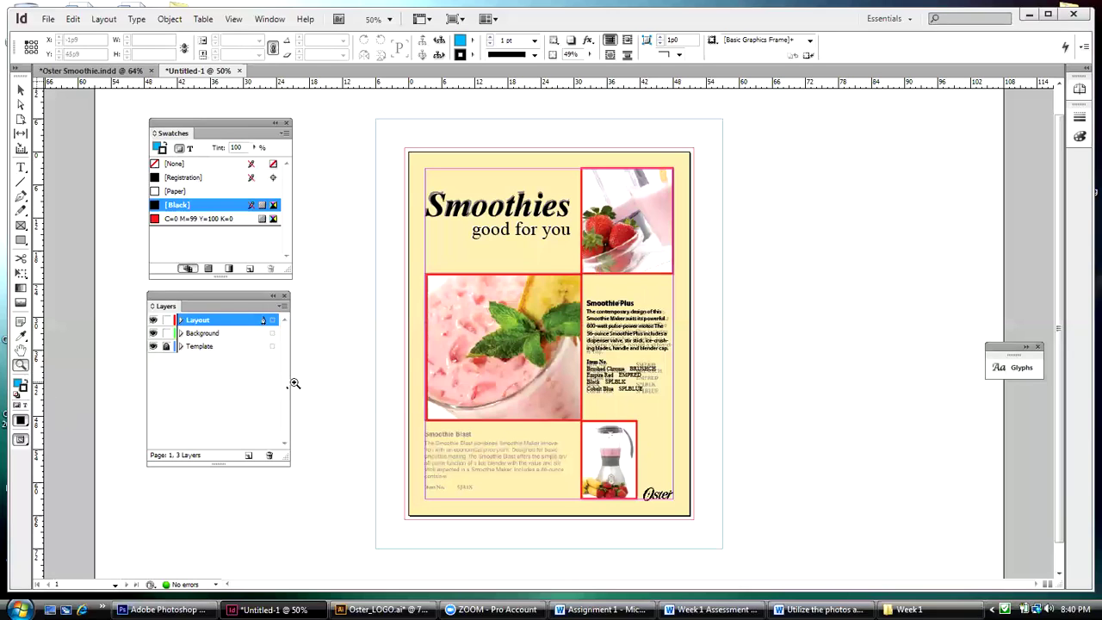
left_click_drag(377, 399, 735, 511)
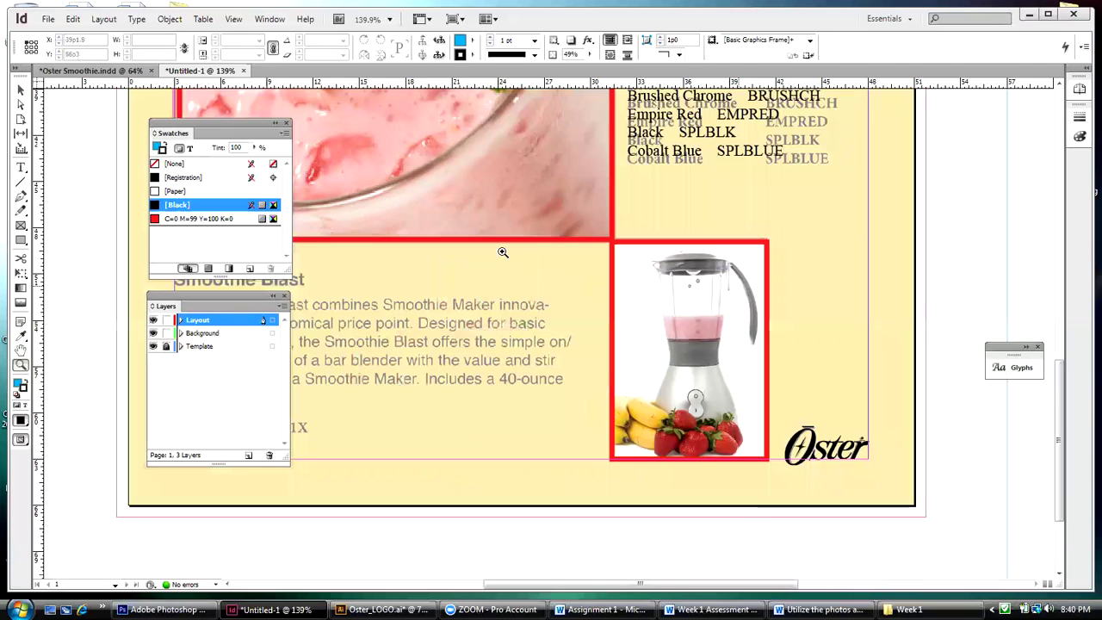
left_click_drag(207, 127, 998, 188)
left_click_drag(220, 296, 1011, 396)
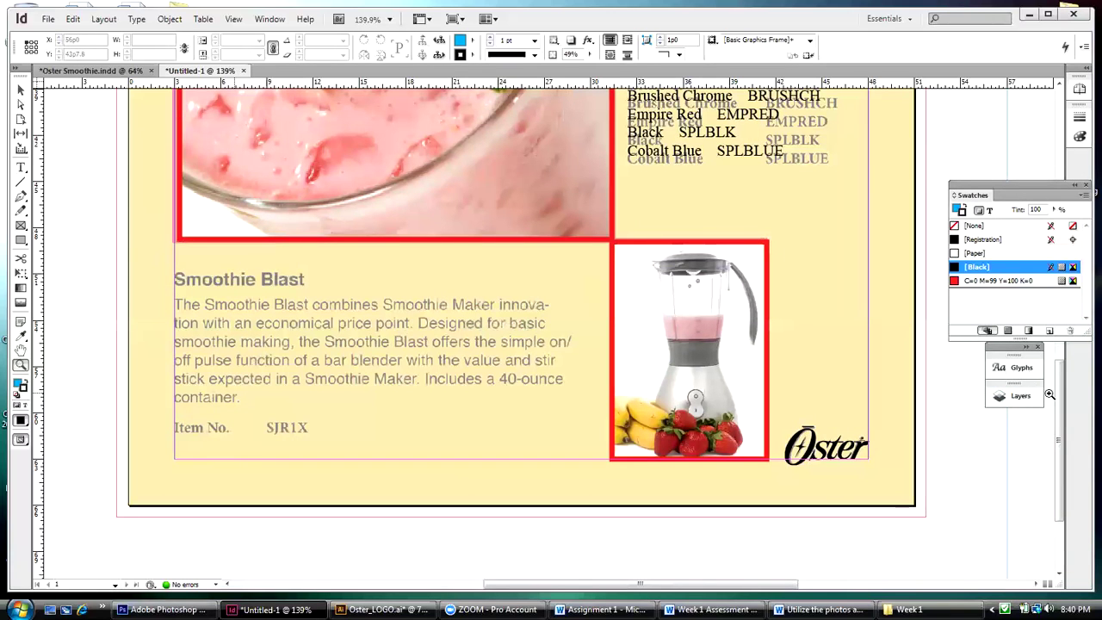
Copy the Smoothie Plus text frame and paste the duplicate in place
left_click_drag(1059, 406, 1060, 401)
scroll(1060, 401, "up", 4)
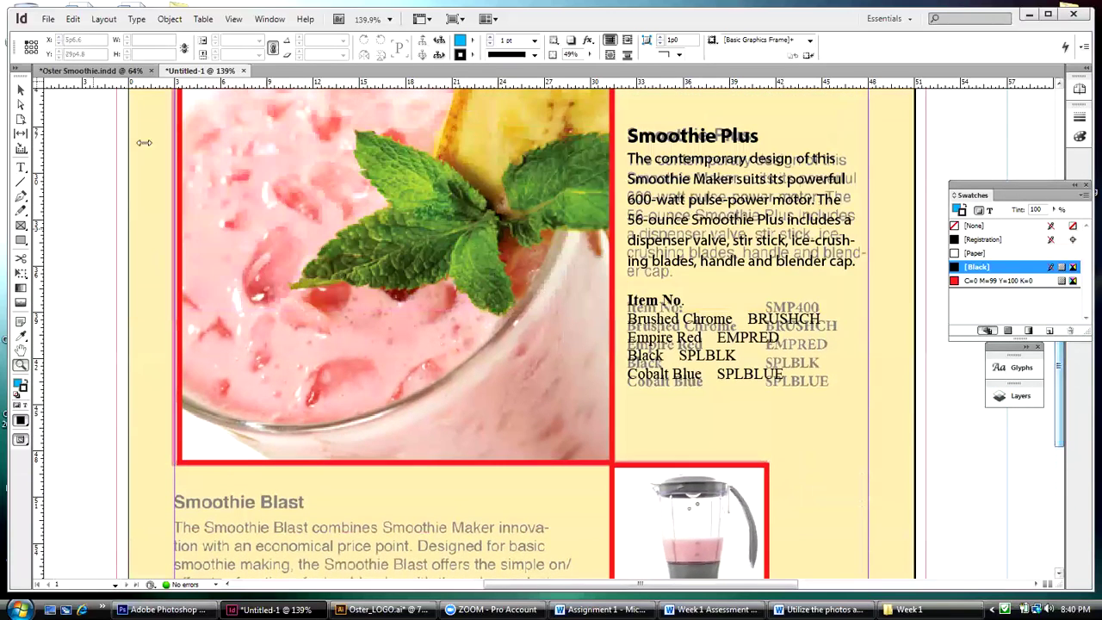
left_click(21, 89)
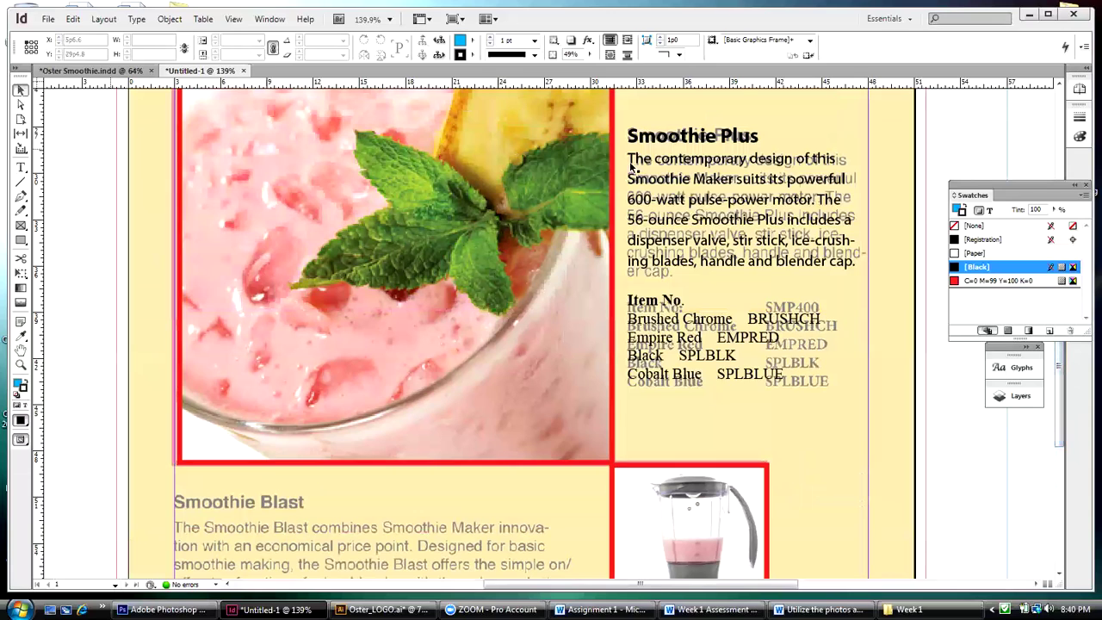
left_click(654, 284)
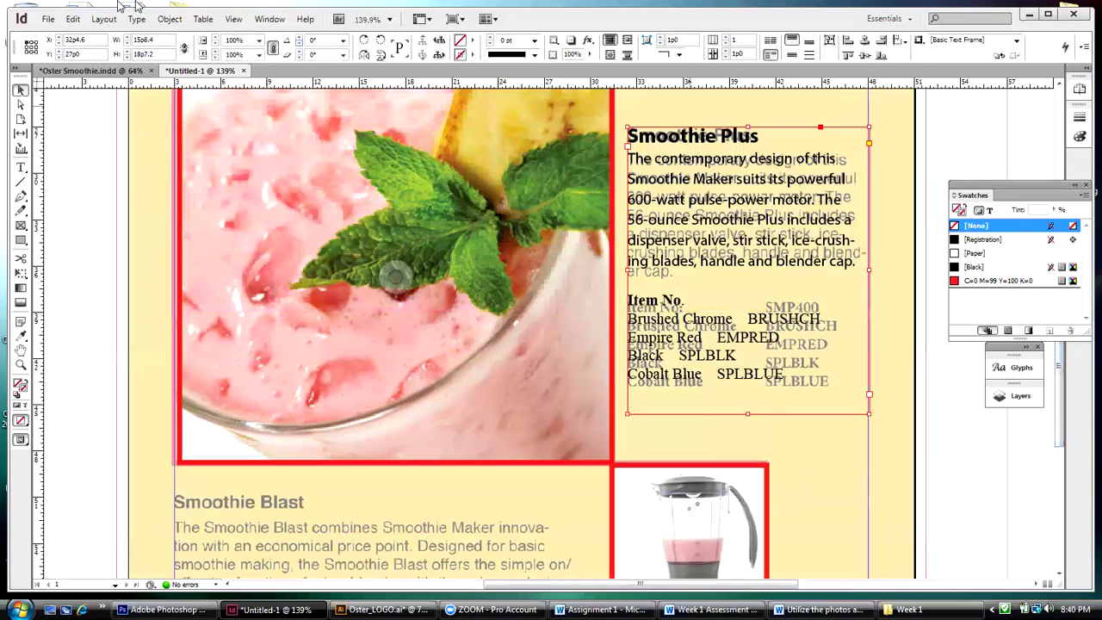
left_click(73, 19)
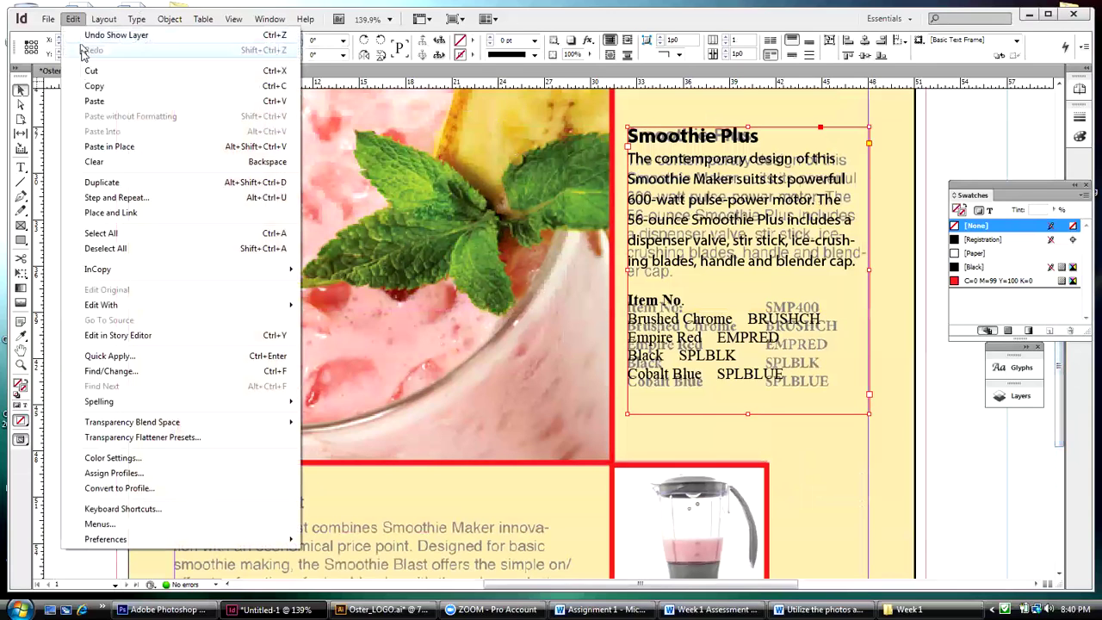
left_click(89, 88)
left_click(76, 19)
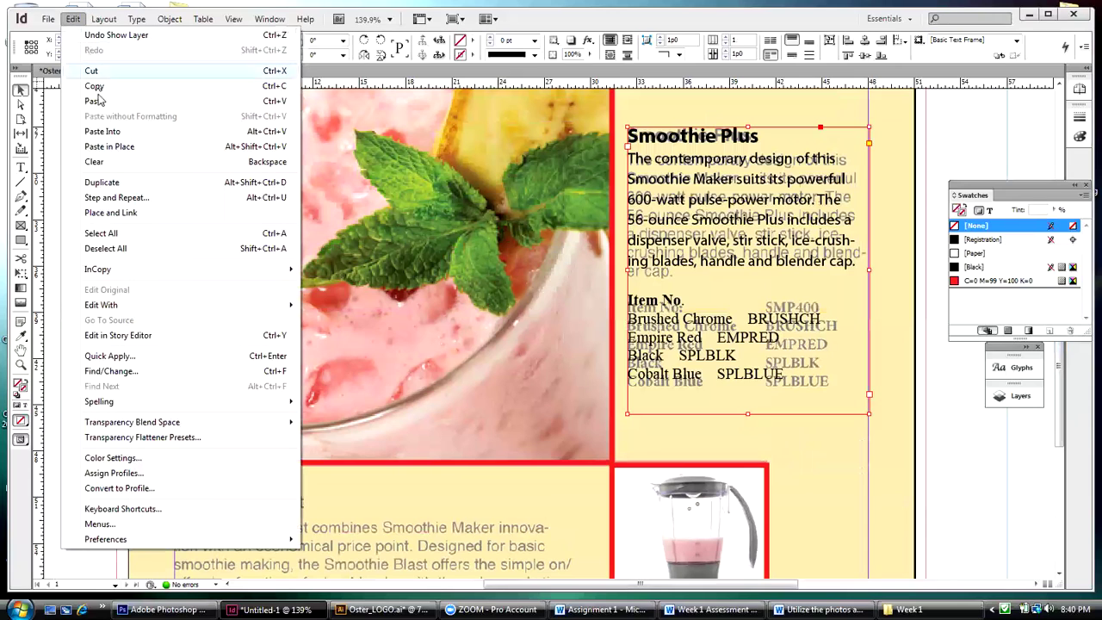
left_click(108, 146)
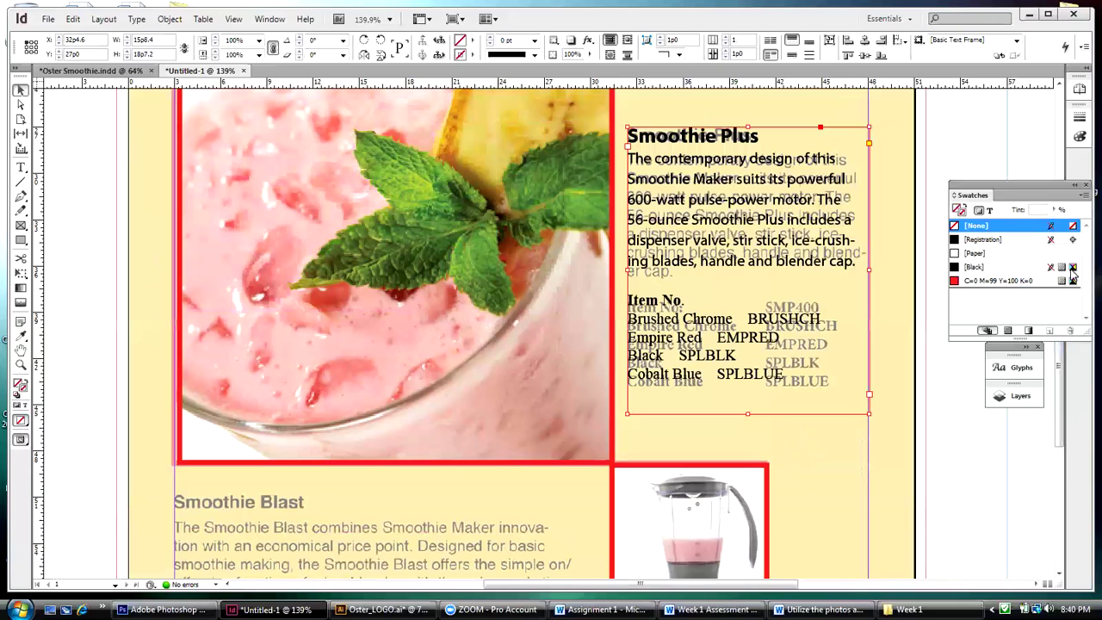
Move the duplicated text frame over the template's Smoothie Blast heading, aligned with the page's left margin at about X 2p11.6, Y 50p8
key("shift+Left")
key("shift+Left")
key("shift+Left")
key("shift+Left")
key("shift+Left")
key("shift+Left")
key("shift+Left")
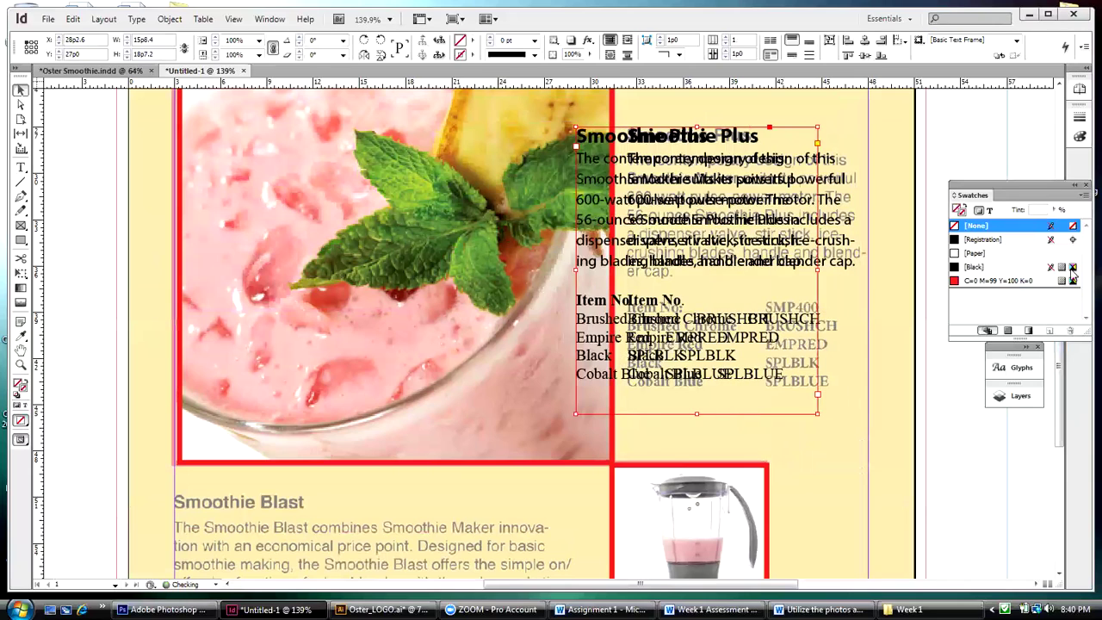
key("shift+Left")
key("shift+Left")
key("shift+Left")
key("shift+Left")
key("shift+Left")
key("shift+Left")
key("shift+Left")
key("shift+Left")
key("shift+Left")
key("shift+Left")
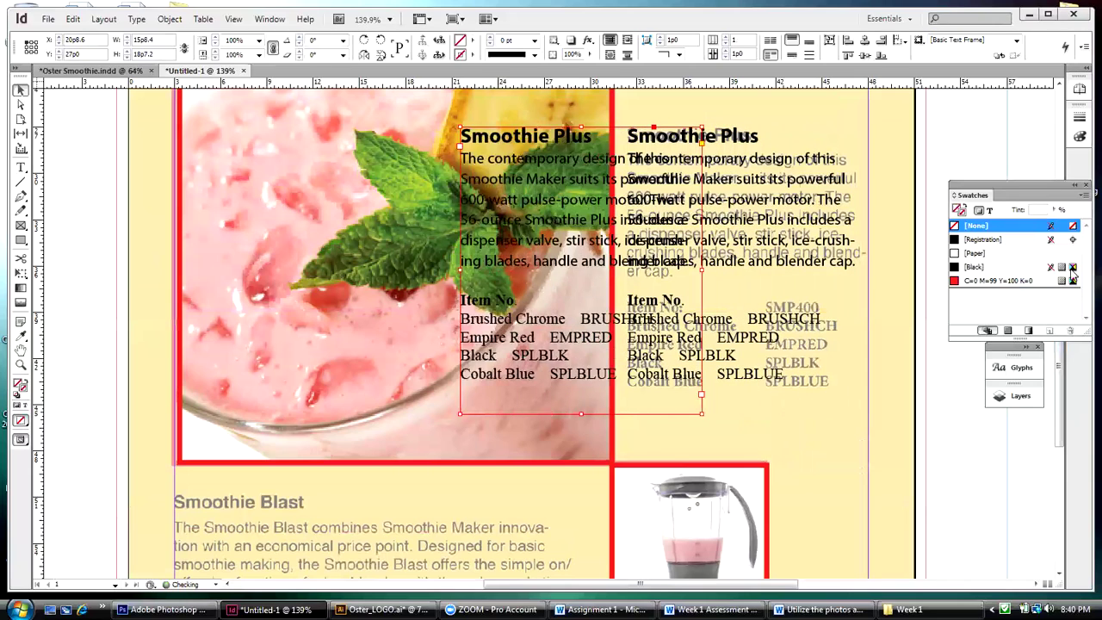
key("shift+Left")
key("shift+Left")
key("shift+Left")
key("shift+Left")
key("shift+Left")
key("shift+Left")
key("shift+Left")
key("shift+Left")
key("shift+Left")
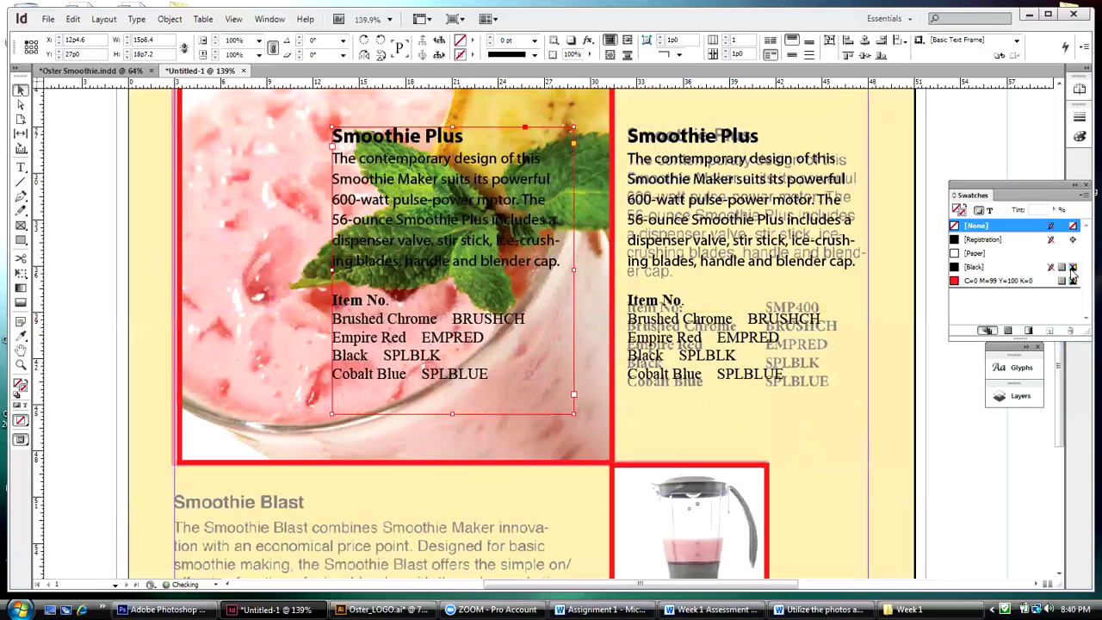
key("shift+Left")
key("shift+Left")
key("shift+Left")
key("shift+Left")
key("shift+Left")
key("shift+Left")
key("shift+Left")
key("shift+Left")
key("shift+Left")
key("shift+Down")
key("shift+Down")
key("shift+Down")
key("shift+Down")
key("shift+Down")
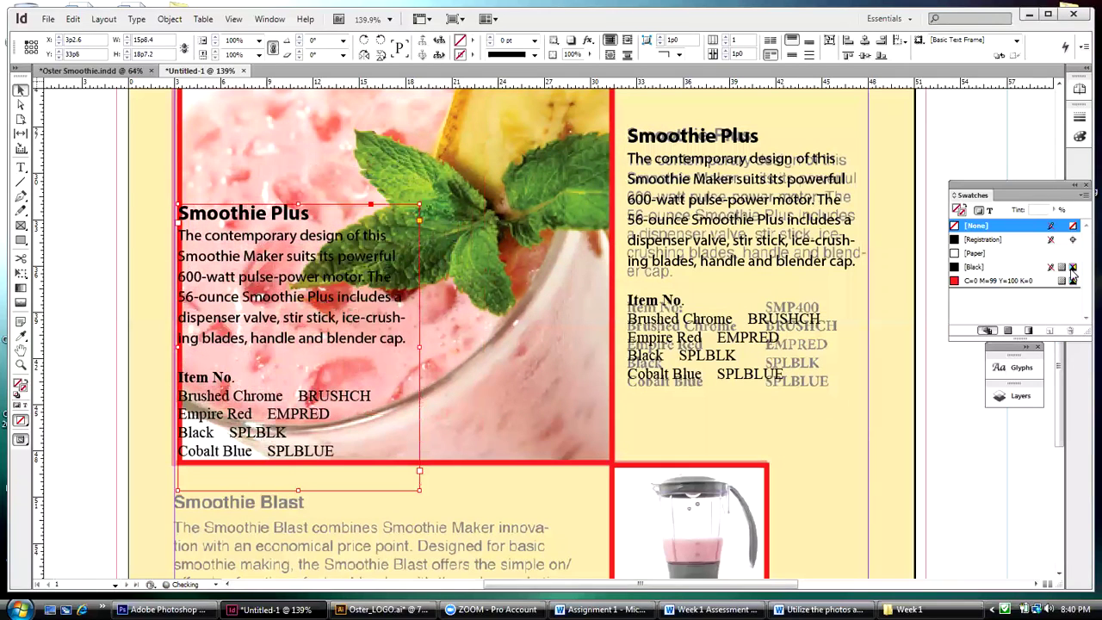
key("shift+Down")
key("shift+Down")
key("shift+Down")
key("shift+Down")
key("shift+Down")
key("shift+Down")
key("shift+Down")
key("shift+Down")
key("shift+Down")
key("shift+Down")
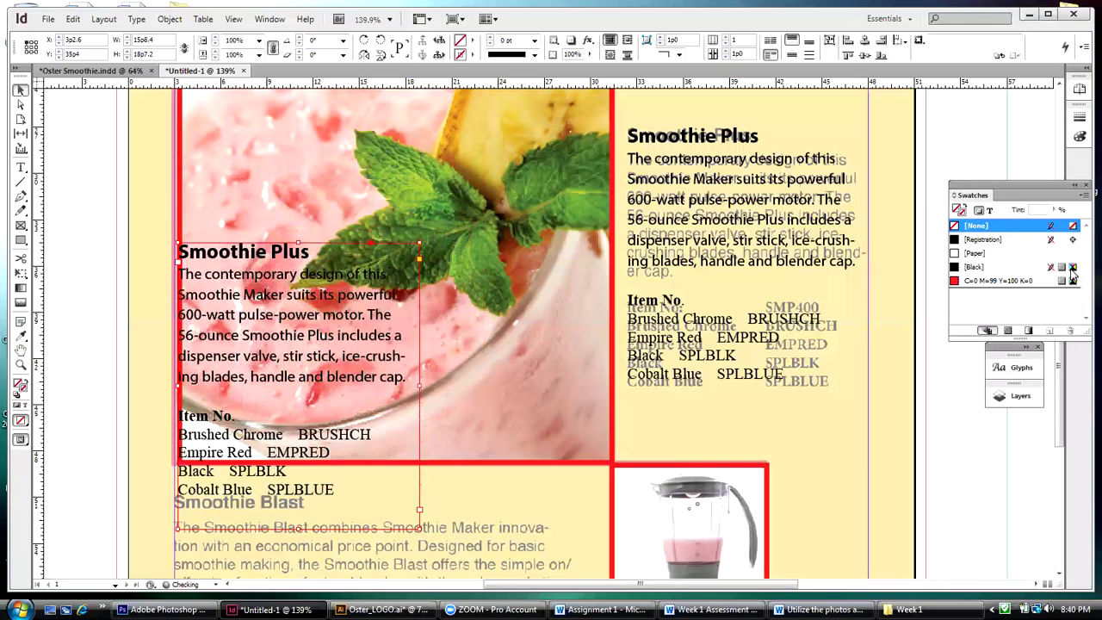
key("shift+Down")
key("shift+Down")
key("shift+Down")
key("shift+Down")
key("shift+Down")
key("shift+Down")
key("shift+Down")
key("shift+Down")
key("shift+Down")
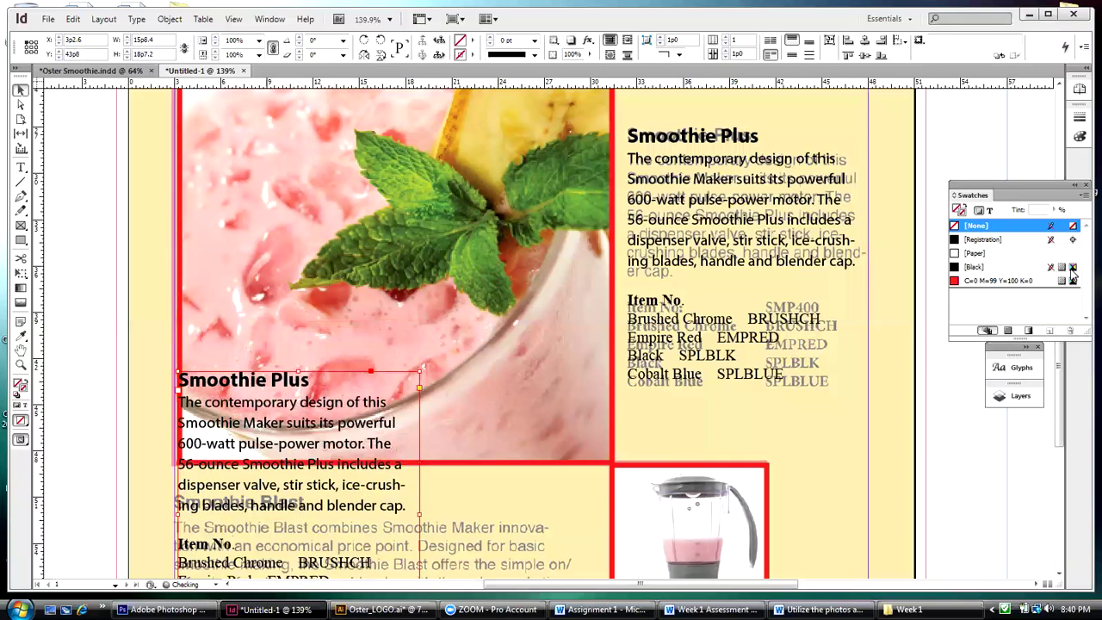
key("shift+Down")
key("shift+Down")
key("shift+Down")
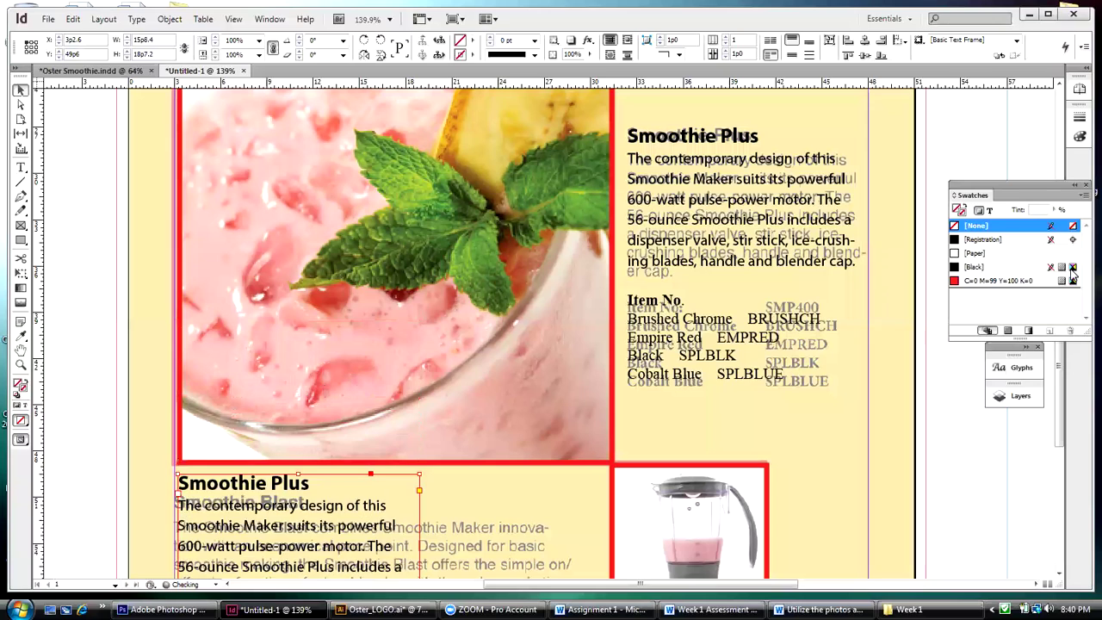
key("Down")
key("Down")
key("Down")
key("Down")
key("Down")
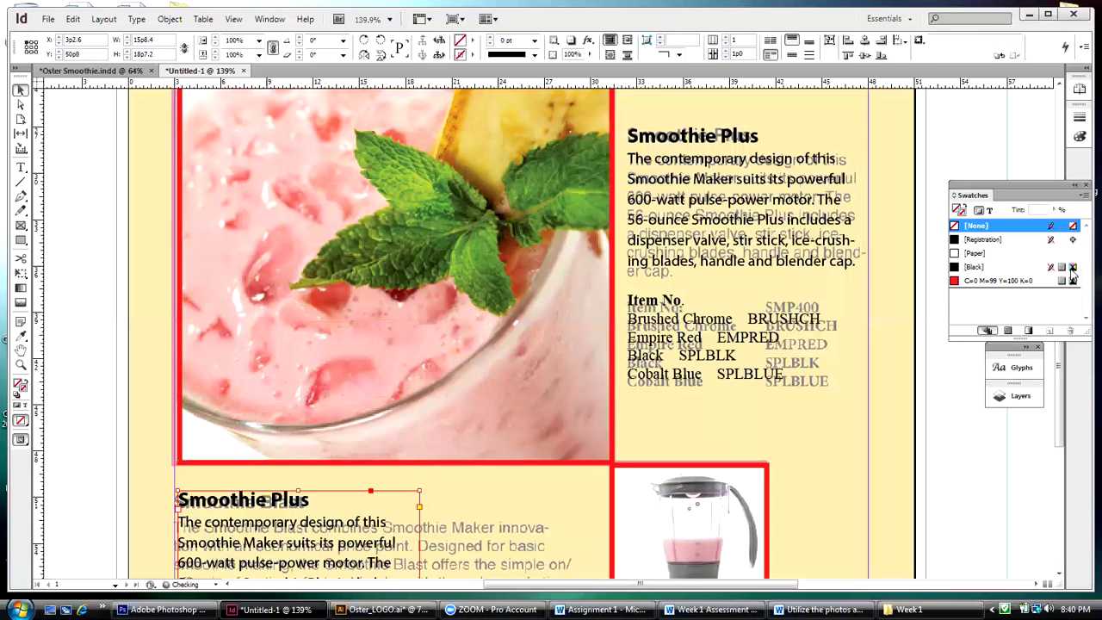
key("Left")
key("Left")
key("Left")
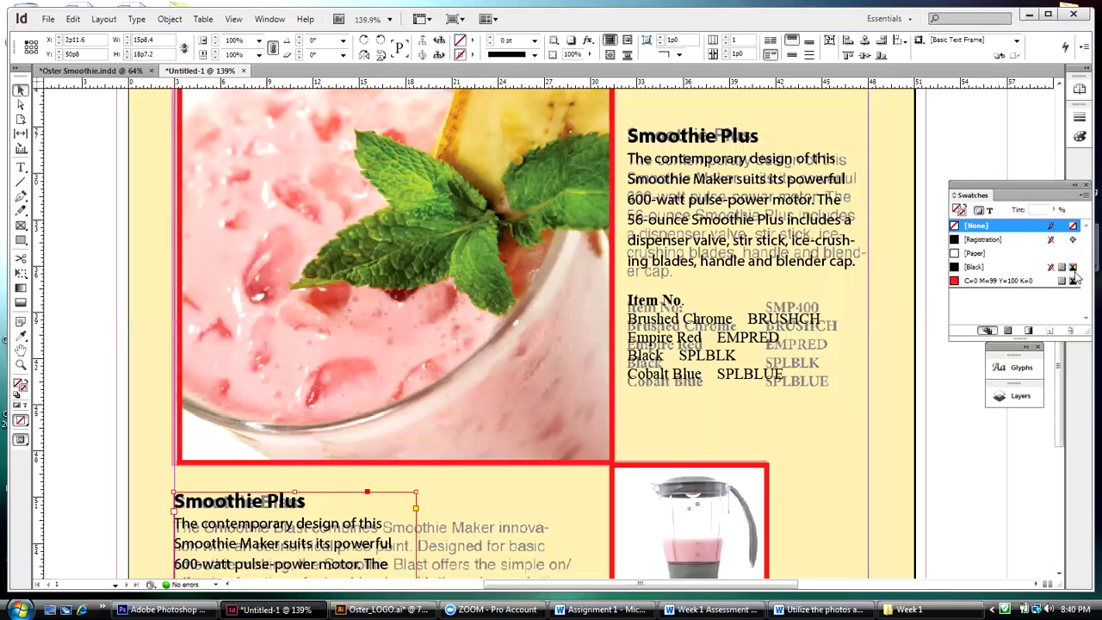
Check the copy in the Word document, return to InDesign and change the duplicated frame's heading to Smoothie Blast
left_click(822, 610)
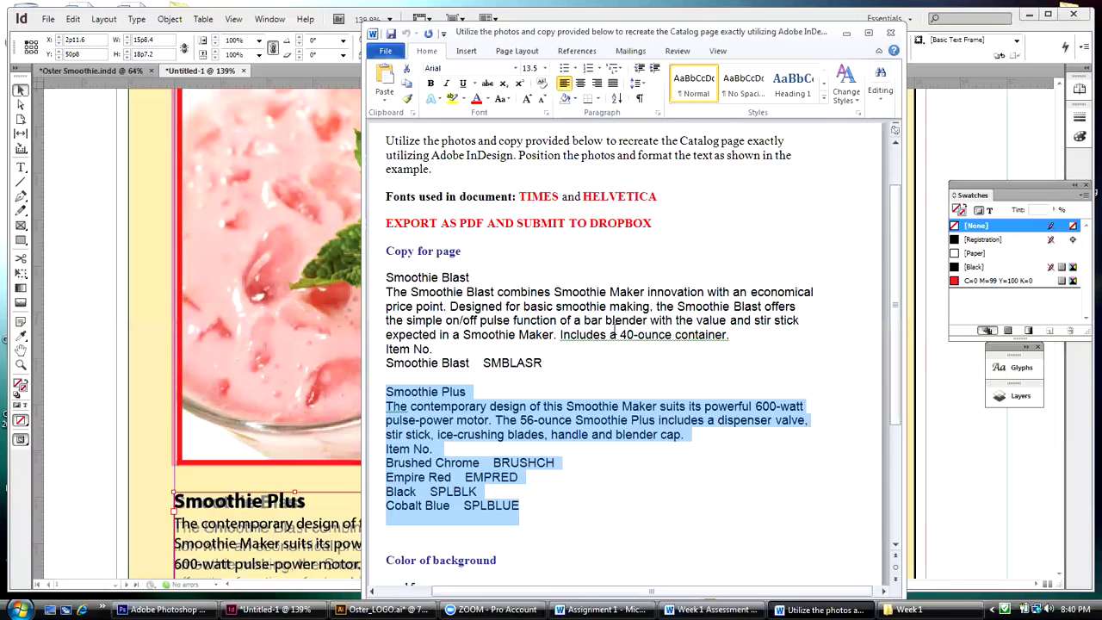
left_click(311, 507)
left_click_drag(307, 502, 267, 503)
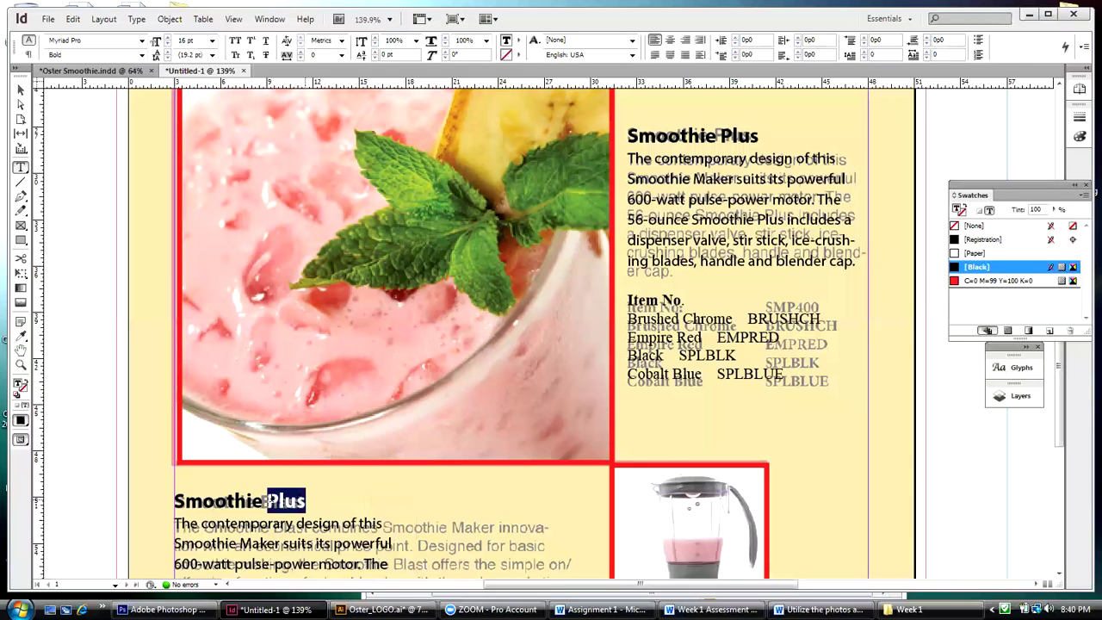
type("Blast")
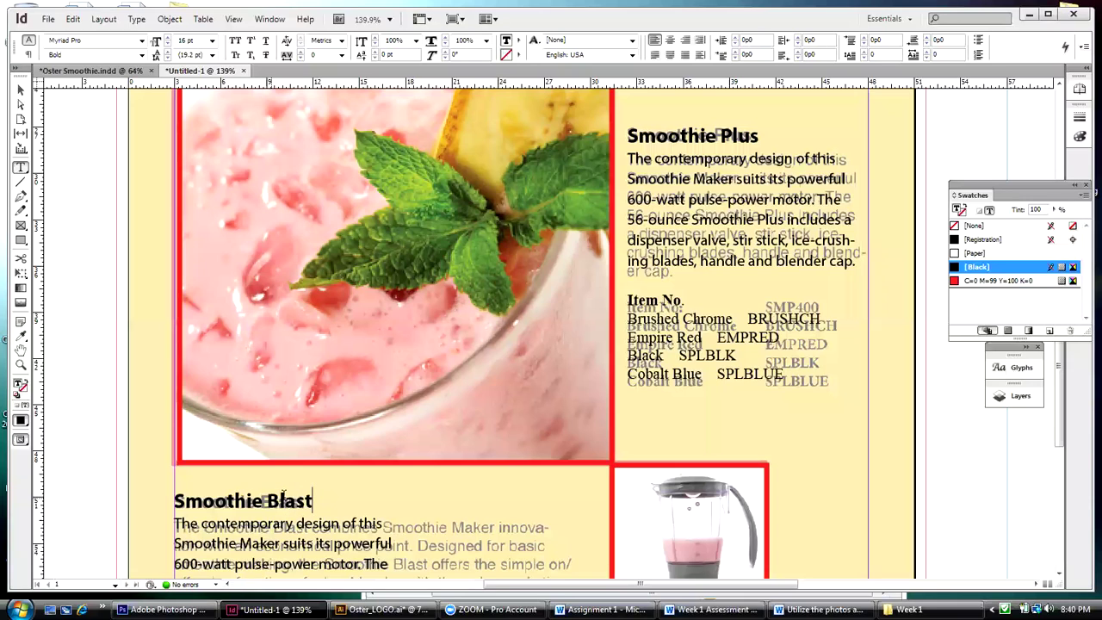
Widen the Smoothie Blast text frame to about 25p7.6 so it spans the template's text column
left_click(21, 89)
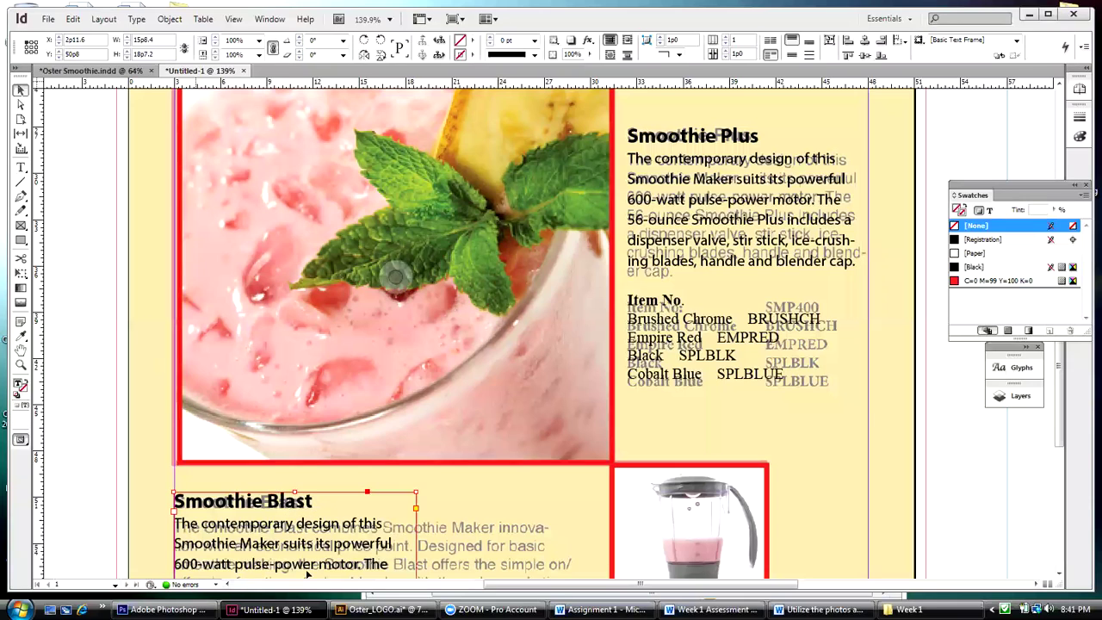
scroll(1061, 377, "down", 5)
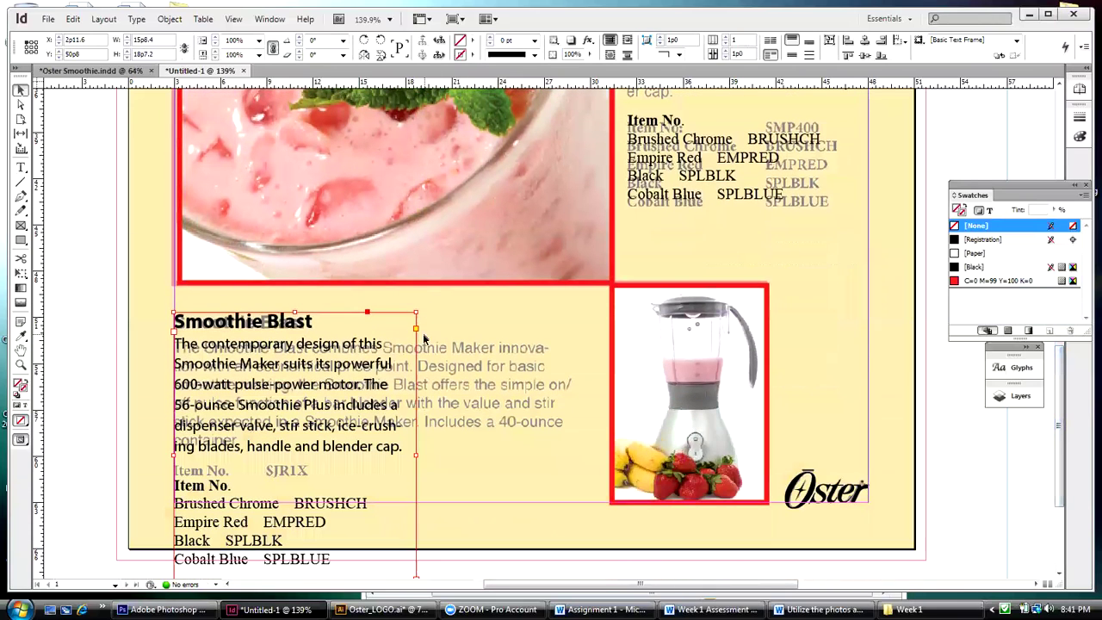
left_click_drag(417, 453, 570, 466)
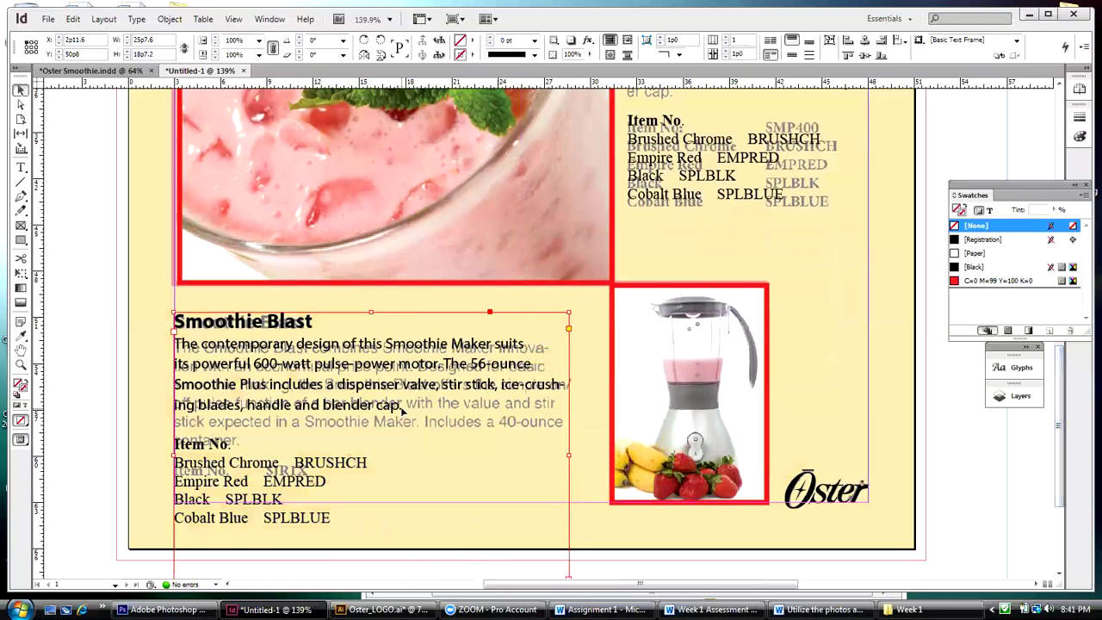
Switch to Word, copy the Smoothie Plus description from "contemporary" through "blender cap.", and minimize the document
left_click(819, 609)
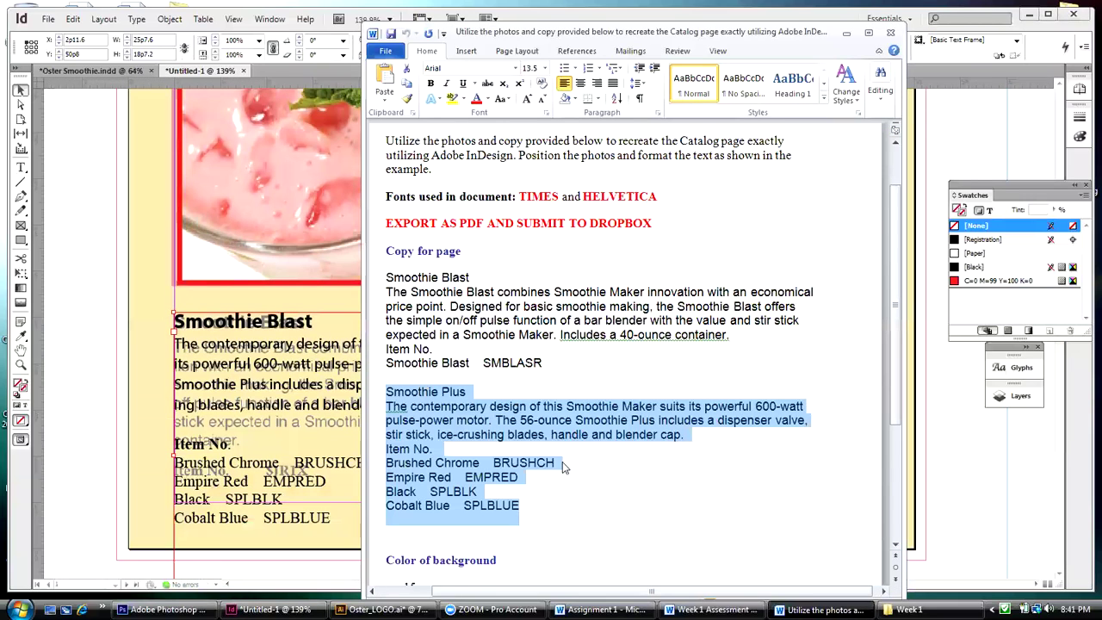
left_click(711, 448)
left_click_drag(689, 436, 392, 410)
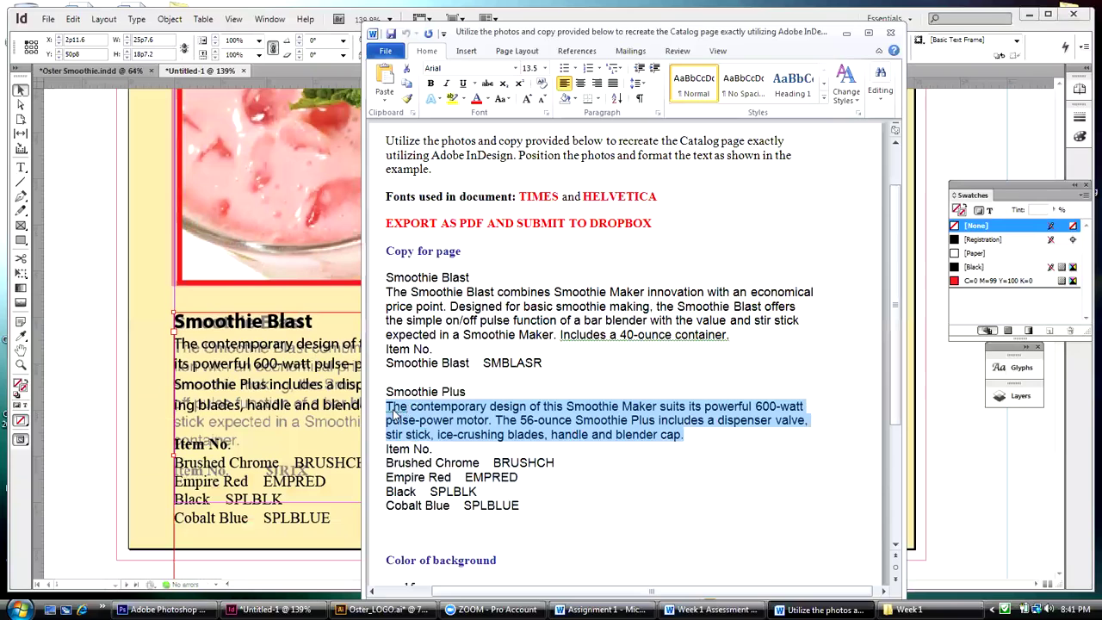
right_click(393, 413)
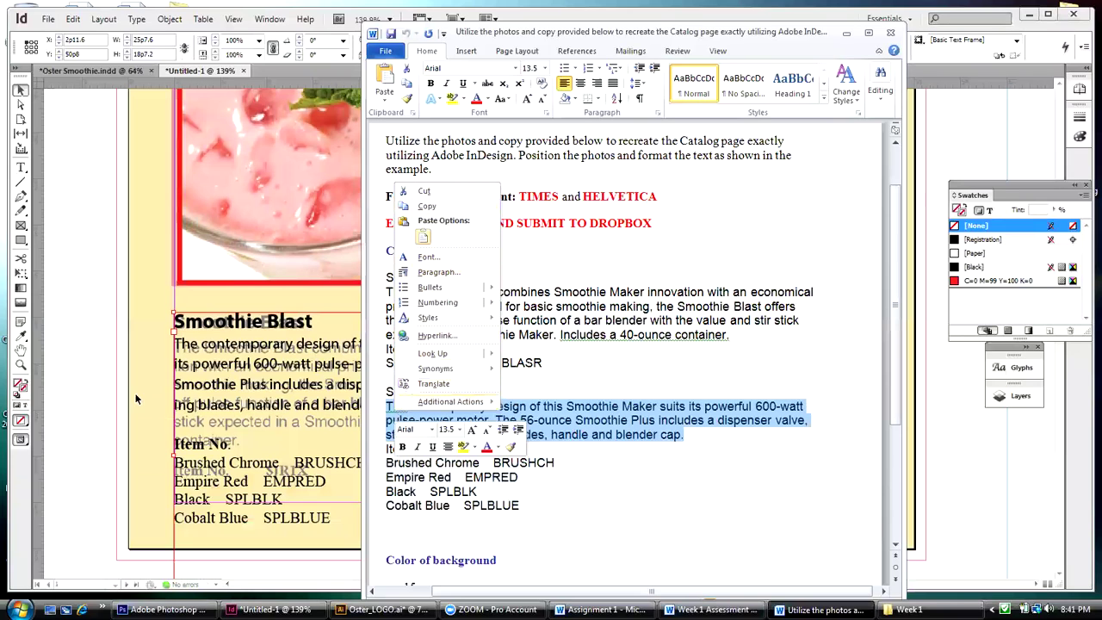
key("Escape")
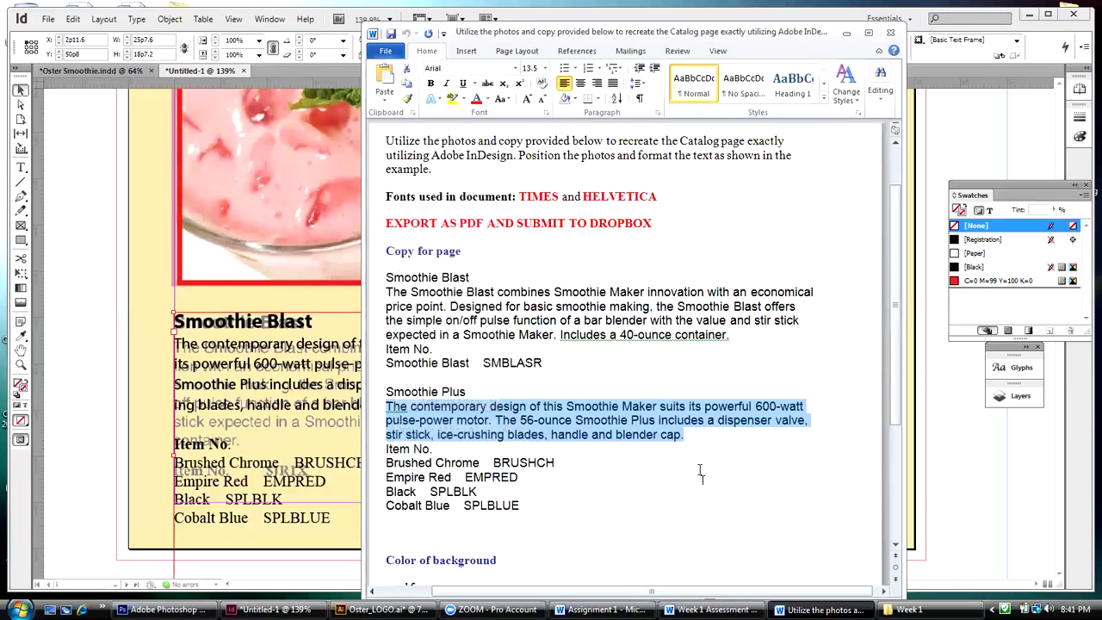
left_click(691, 443)
left_click_drag(683, 434, 422, 408)
right_click(482, 410)
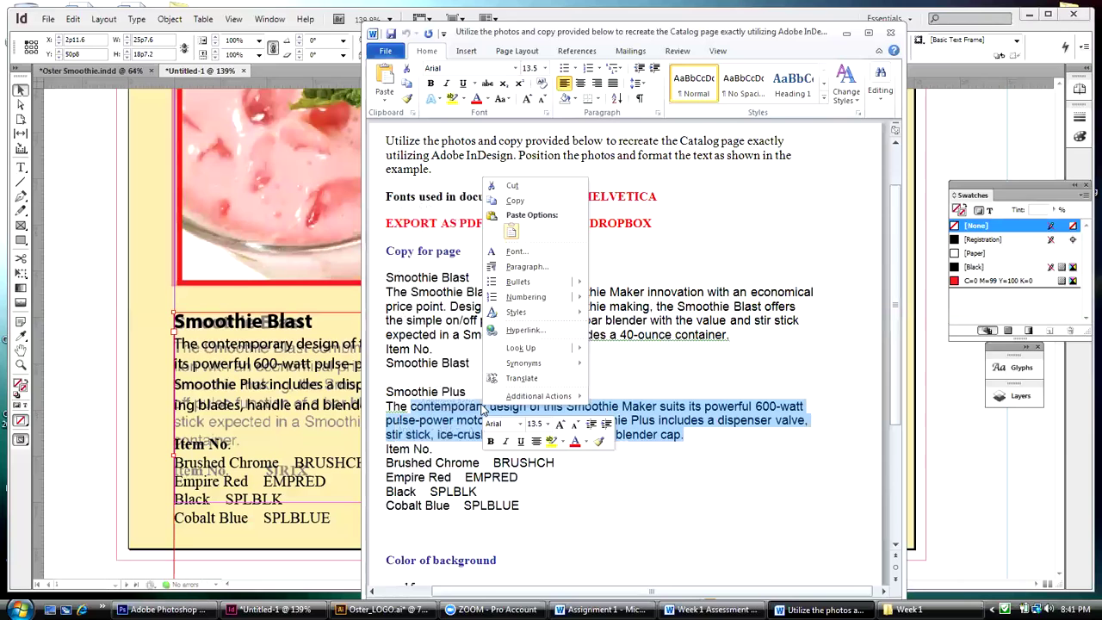
left_click(516, 200)
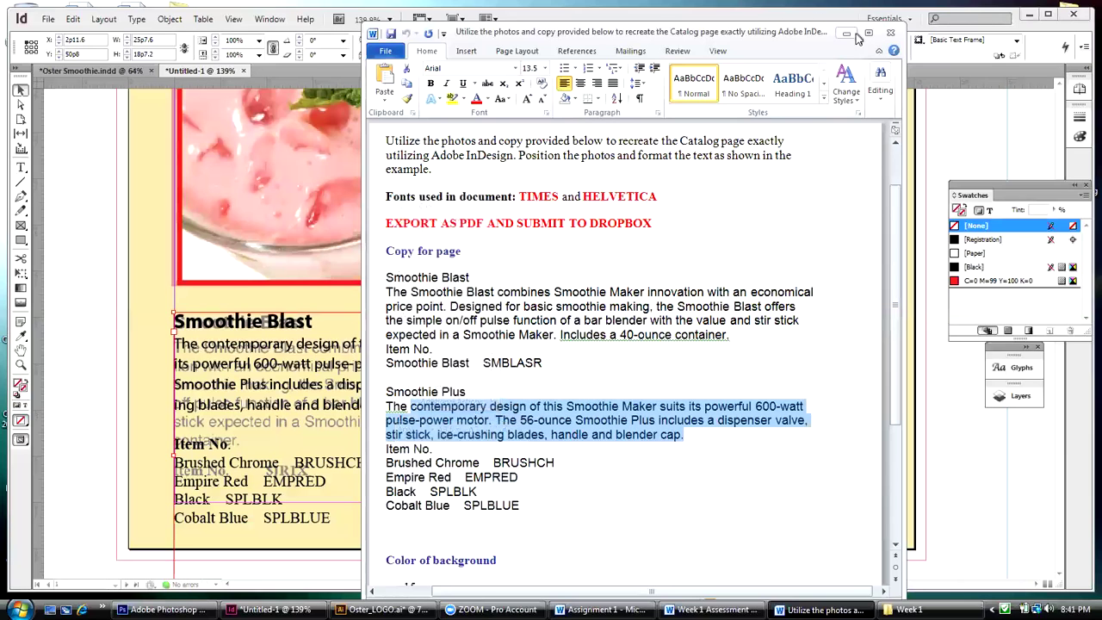
left_click(848, 33)
Zoom in on the Smoothie Blast text frame to 200% and move the Swatches panel clear of the copy
left_click_drag(460, 452, 454, 450)
key("z")
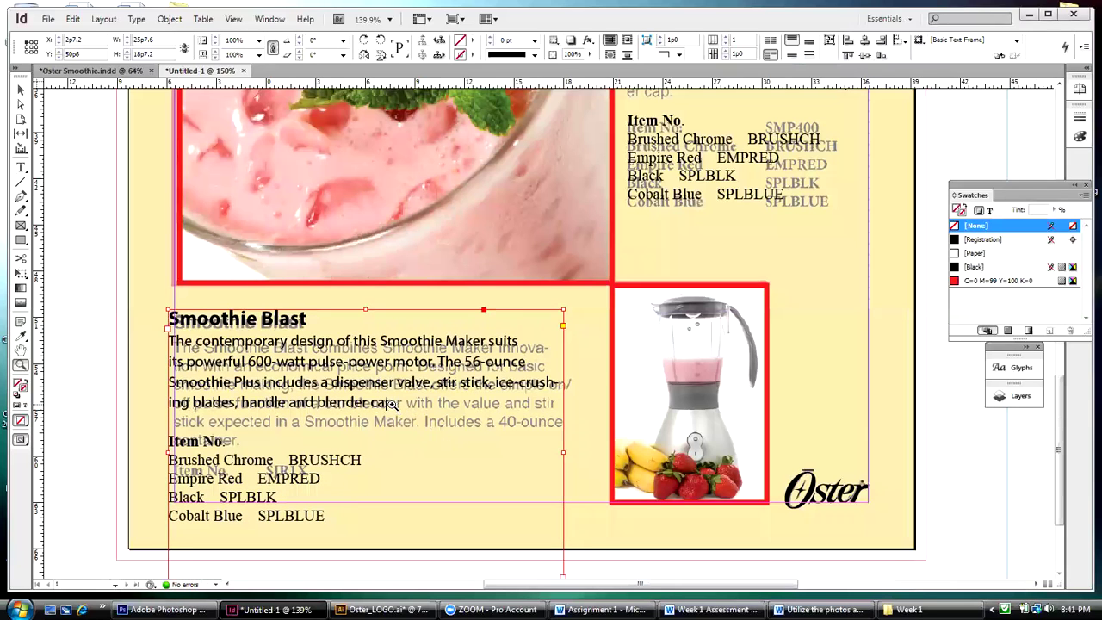
left_click(391, 403)
left_click_drag(1012, 191, 1083, 220)
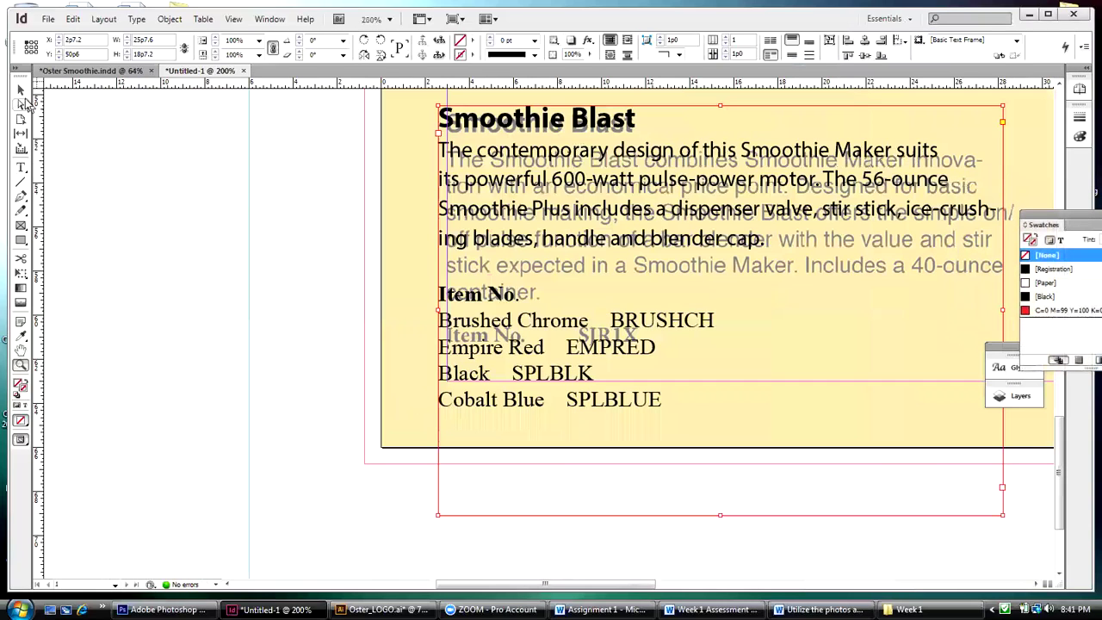
left_click(21, 167)
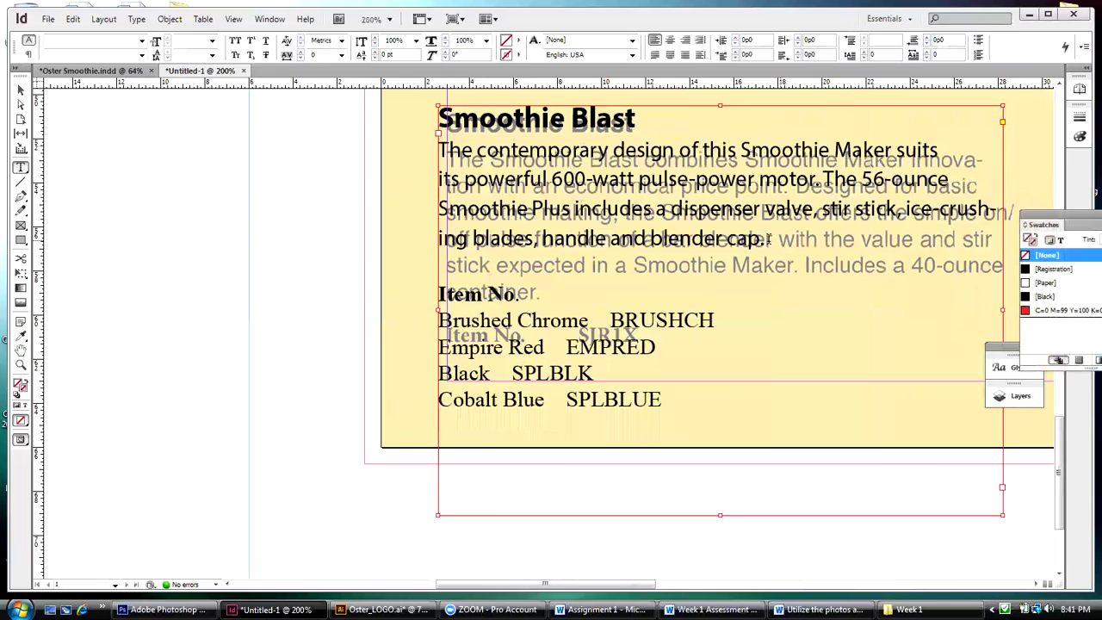
left_click_drag(764, 239, 477, 151)
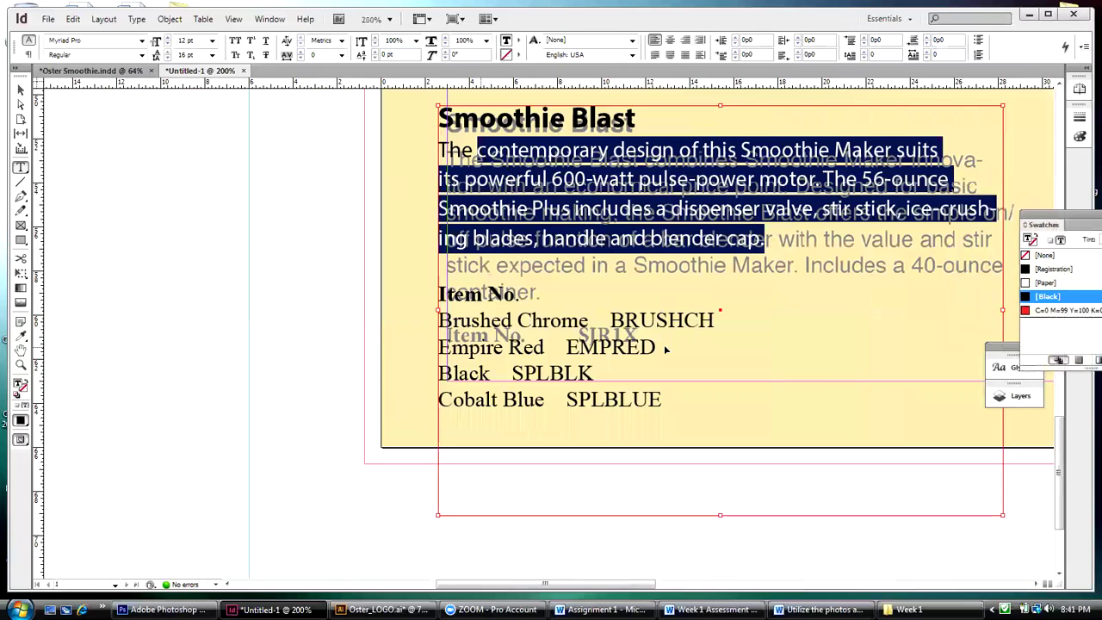
key("Right")
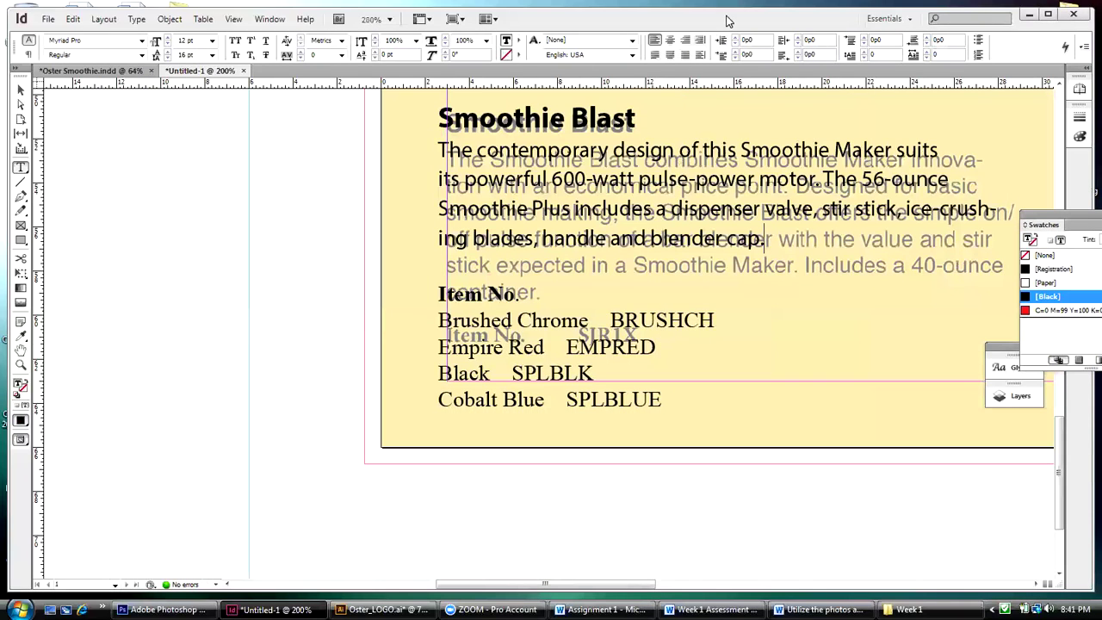
left_click_drag(726, 19, 658, 28)
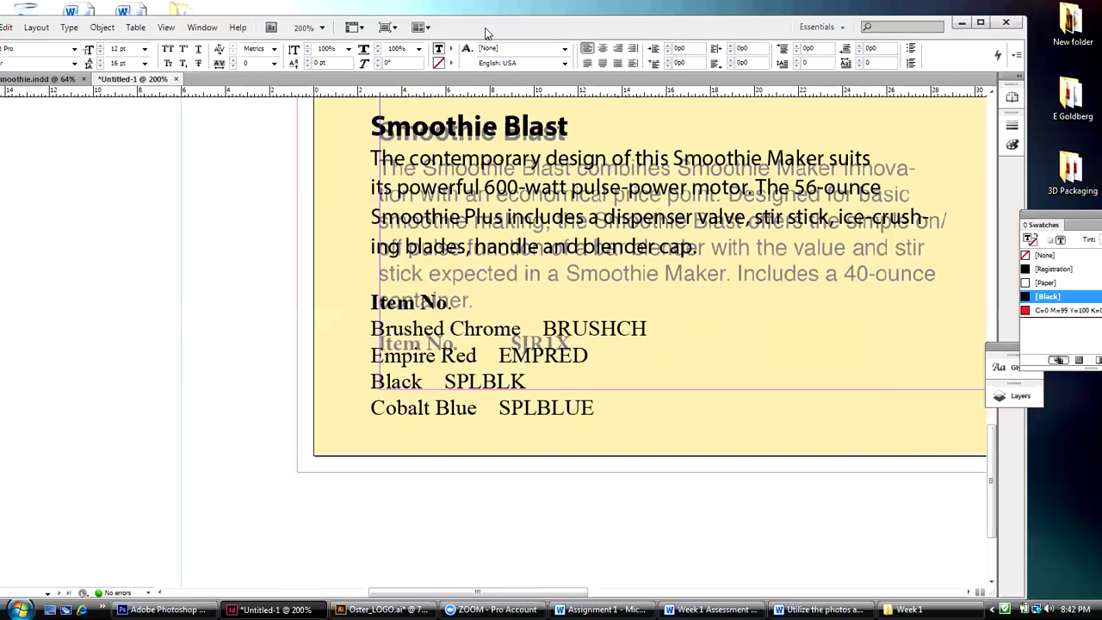
left_click_drag(484, 32, 552, 33)
Nudge the Smoothie Blast text frame to X 3p0.2, Y 50p9 so its heading lines up with the template
key("Escape")
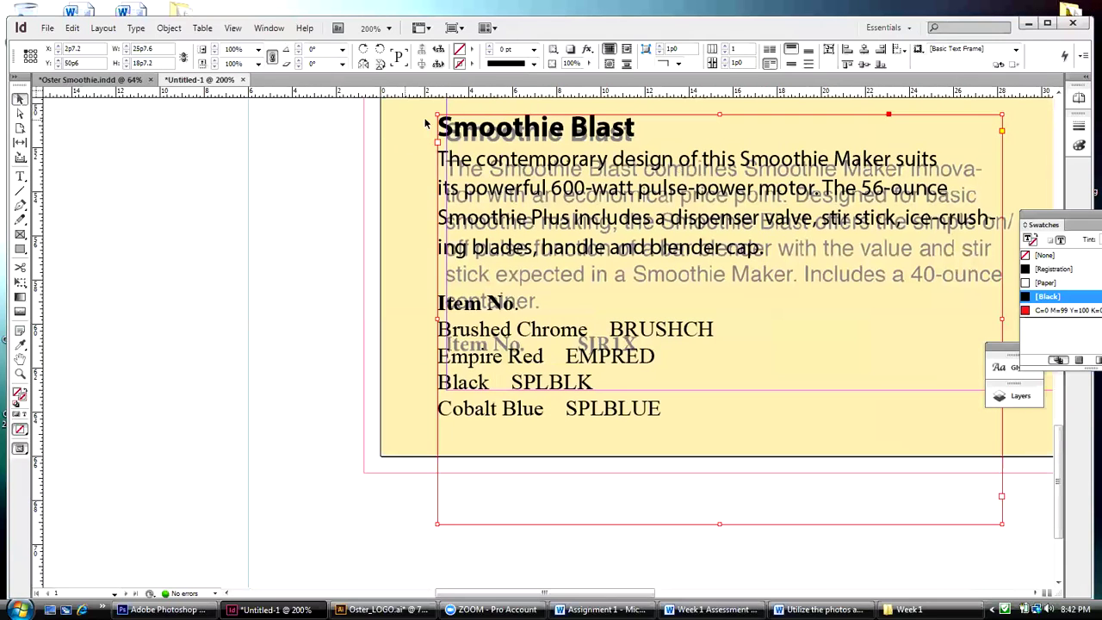
key("Right")
key("Right")
key("Right")
key("Right")
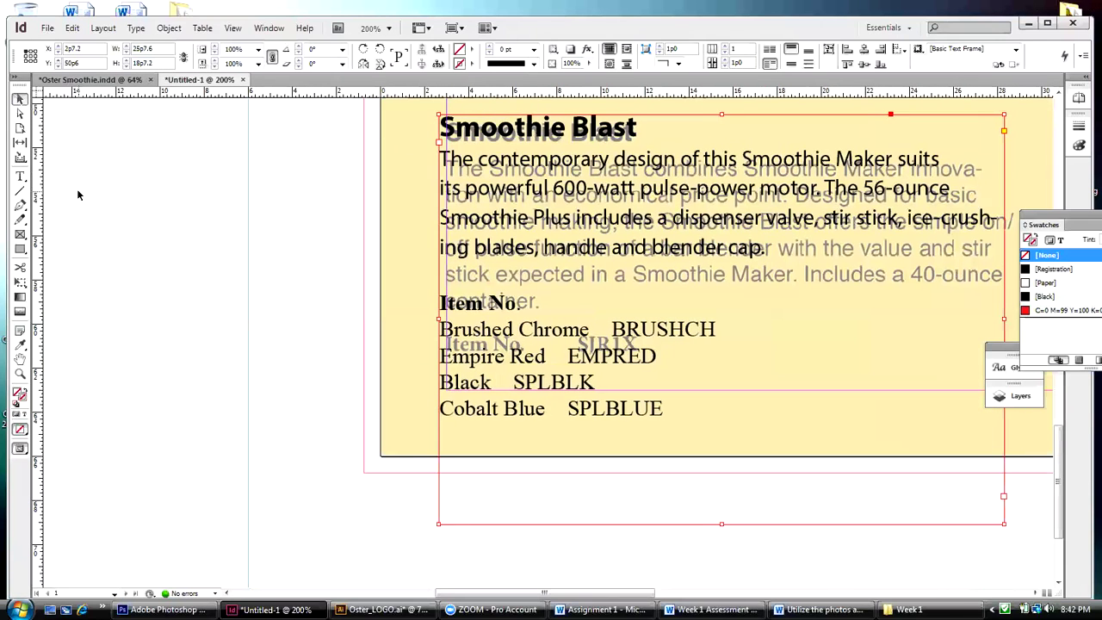
key("Down")
key("Down")
key("Down")
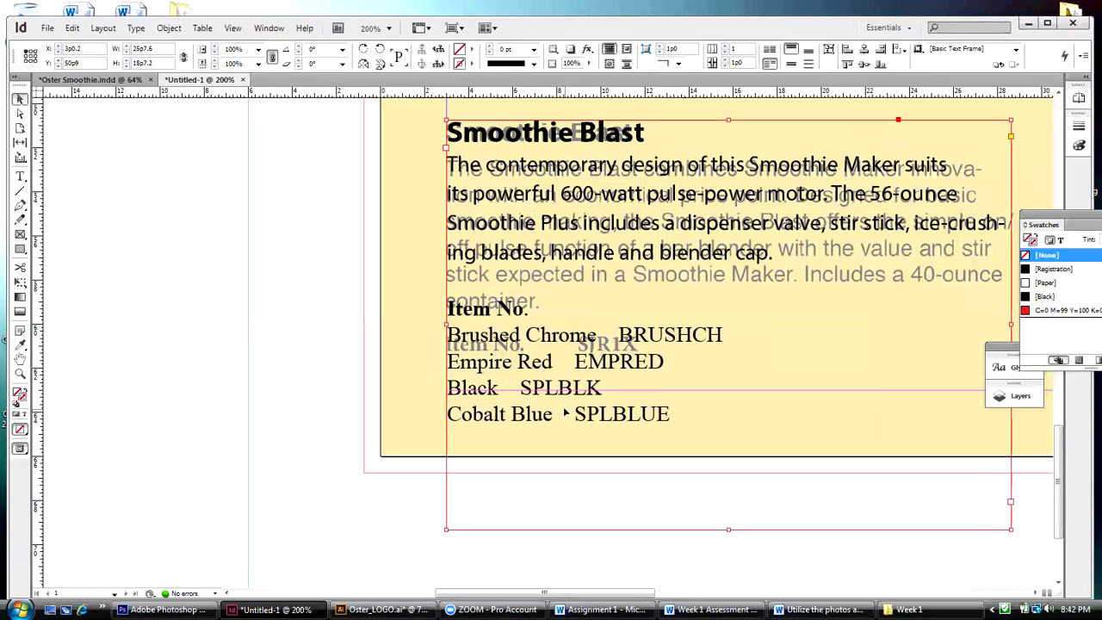
Delete the four color and item code lines below Item No. in the Smoothie Blast frame
double_click(626, 414)
mouse_move(671, 414)
left_mouse_down()
mouse_move(606, 388)
mouse_move(449, 360)
mouse_move(446, 337)
mouse_move(460, 357)
left_mouse_up()
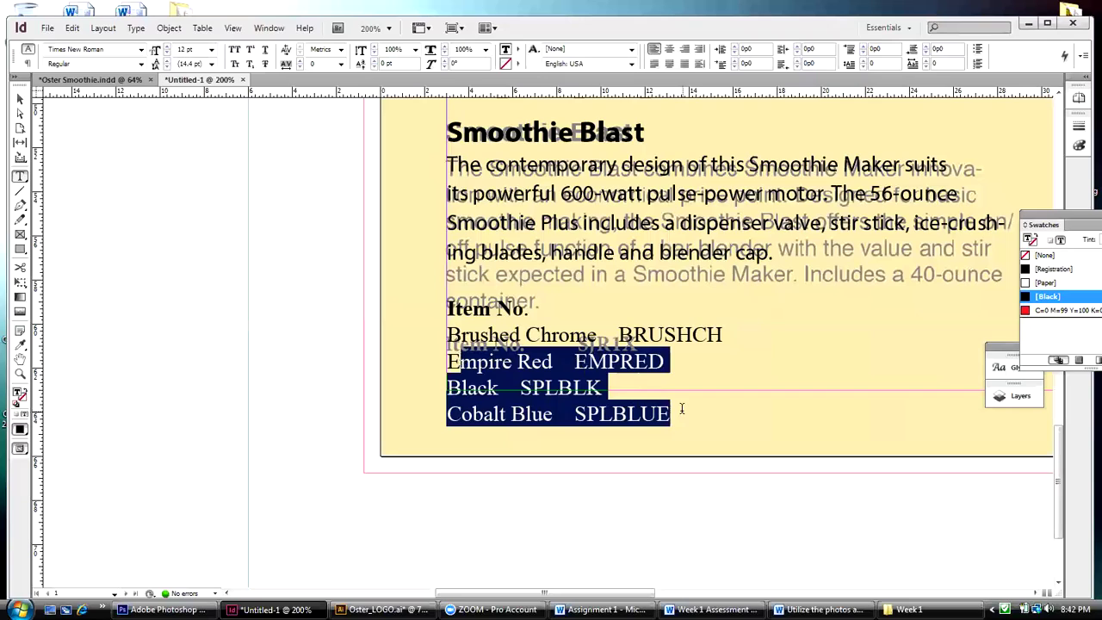
mouse_move(687, 411)
left_mouse_down()
mouse_move(566, 359)
mouse_move(447, 340)
left_mouse_up()
key("BackSpace")
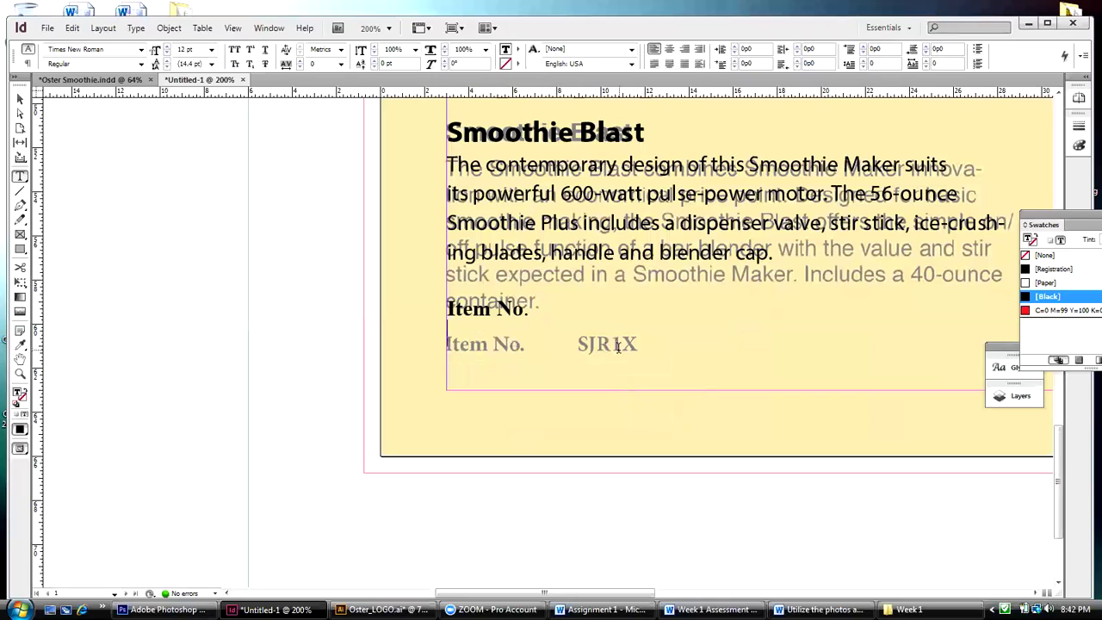
Enter the item code SJR1X after Item No., spaced to line up with the template's code
left_click(525, 316)
type("SR")
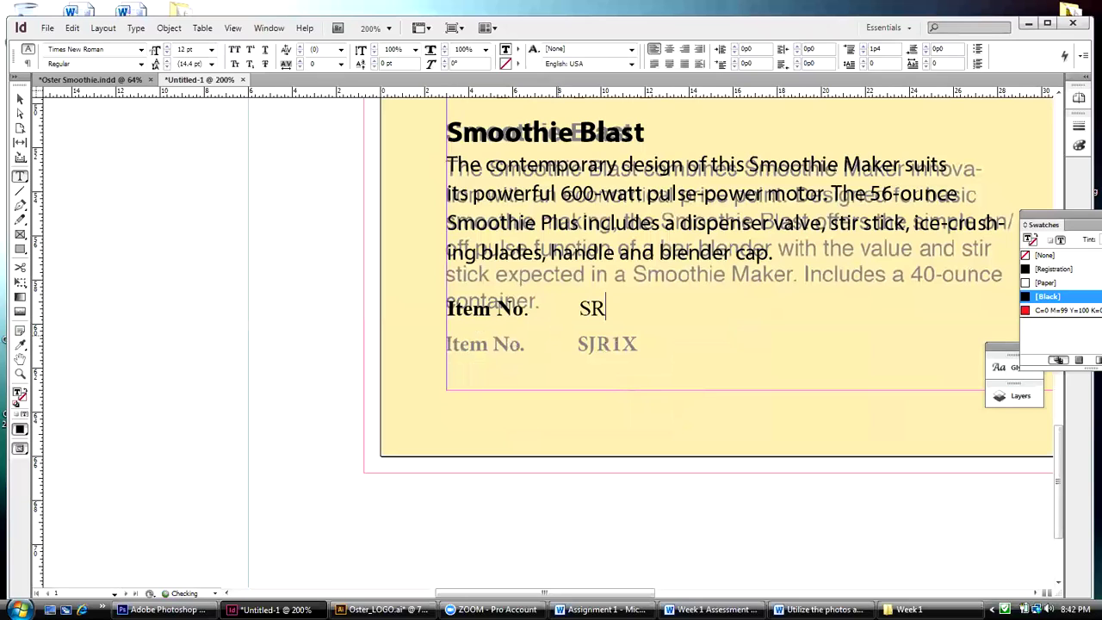
key("BackSpace")
type("JR!X")
key("BackSpace")
key("BackSpace")
type("1X")
Set the SJR1X item code to Bold
left_click_drag(647, 308, 578, 308)
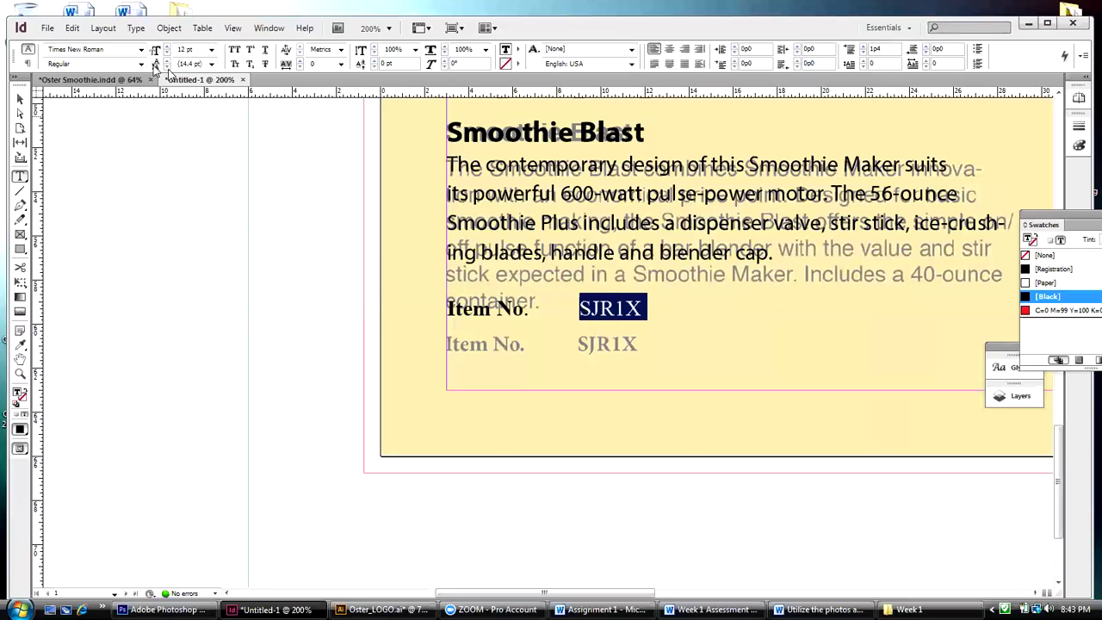
left_click(142, 64)
left_click(52, 101)
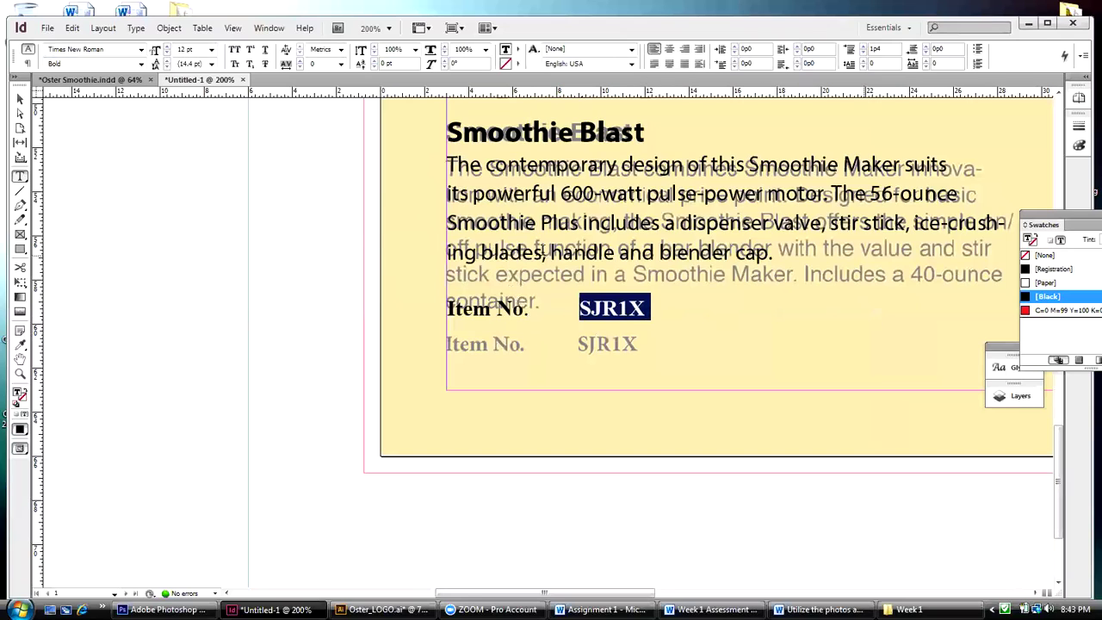
Arrange the Swatches and expanded Layers panels on either side of the full page and hide the Template layer
left_click(233, 27)
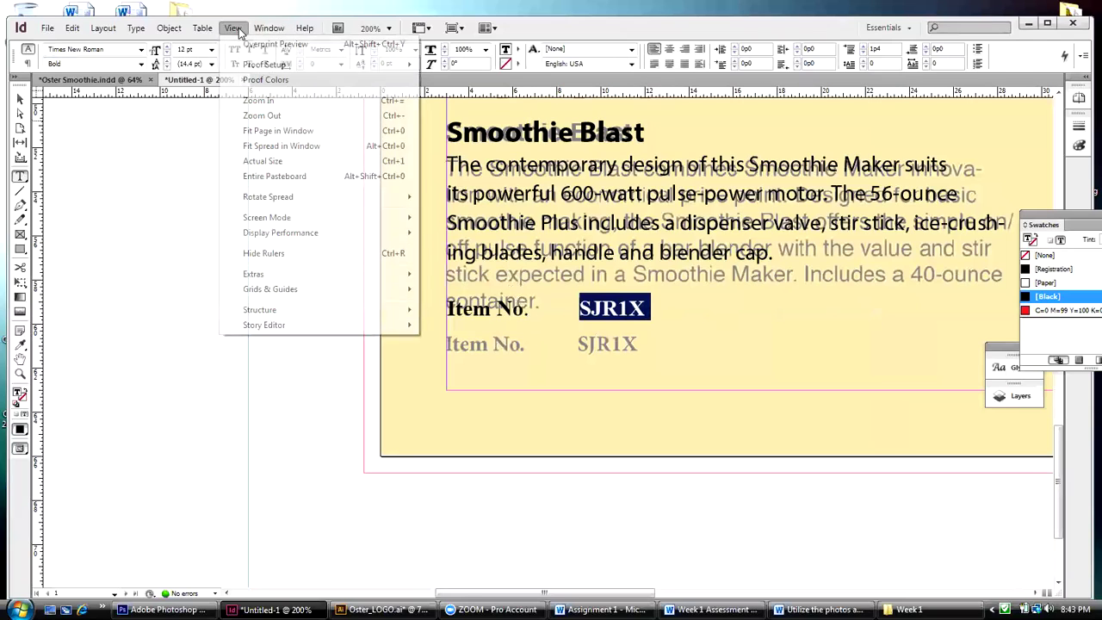
left_click(247, 132)
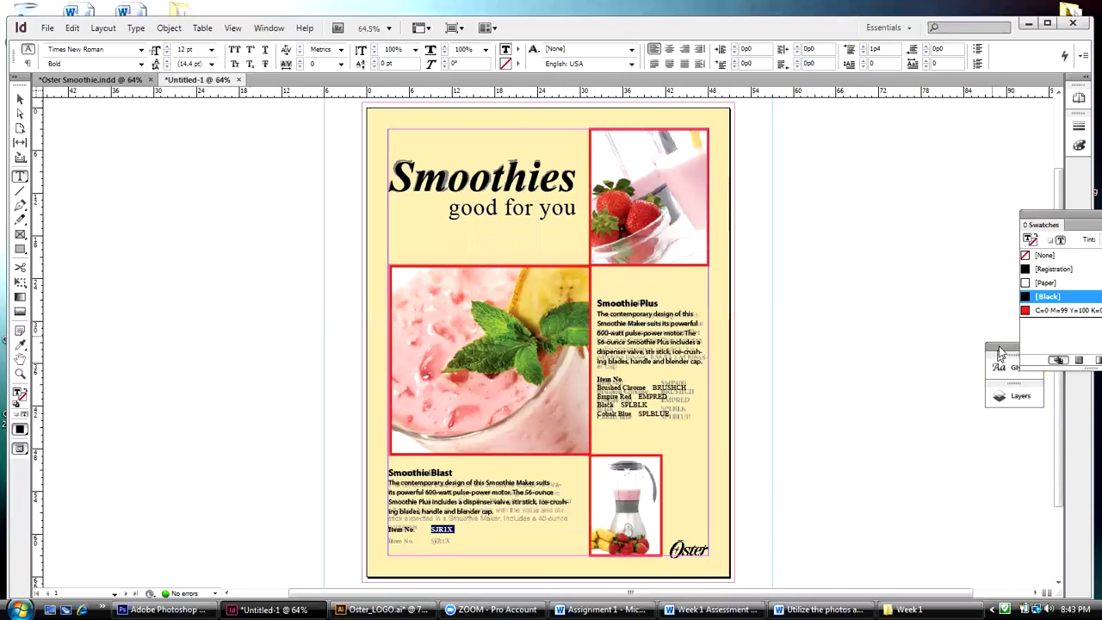
left_click_drag(1040, 219, 839, 152)
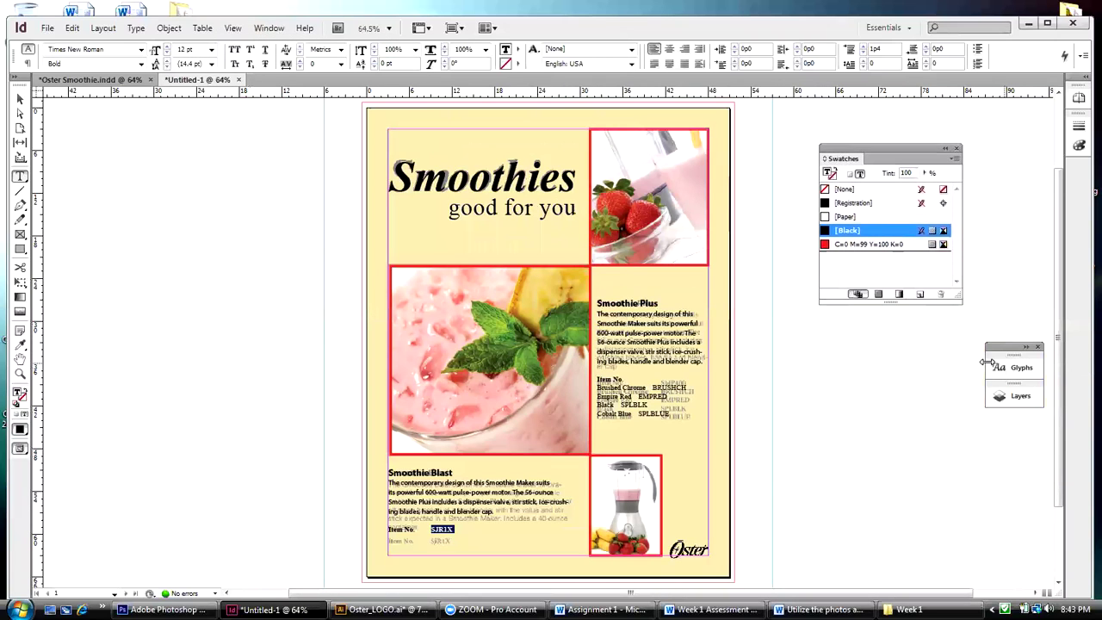
left_click_drag(1004, 391, 86, 164)
left_click(86, 163)
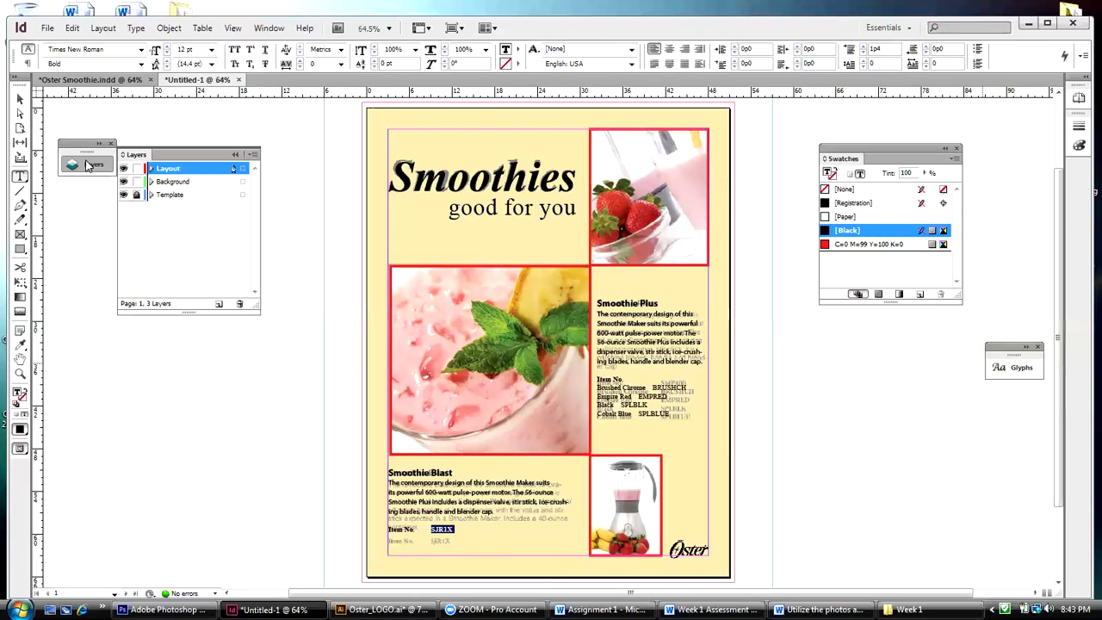
left_click(284, 206)
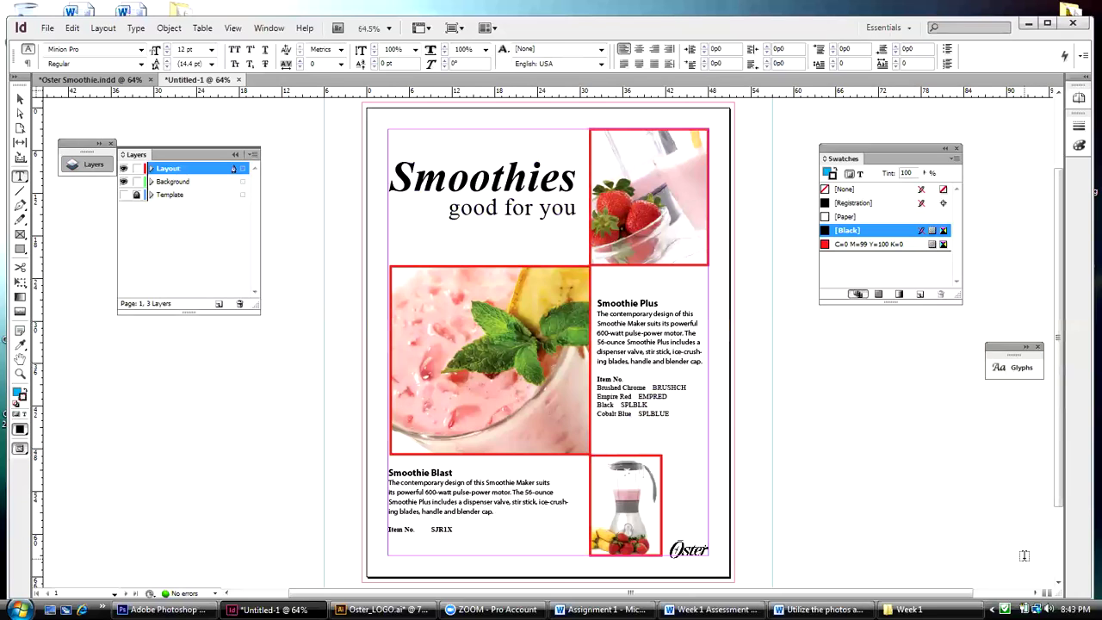
Nudge the Smoothie Blast text frame right to X 3p2.2 and compare the layout with the Template layer, leaving that layer hidden
left_click(421, 475)
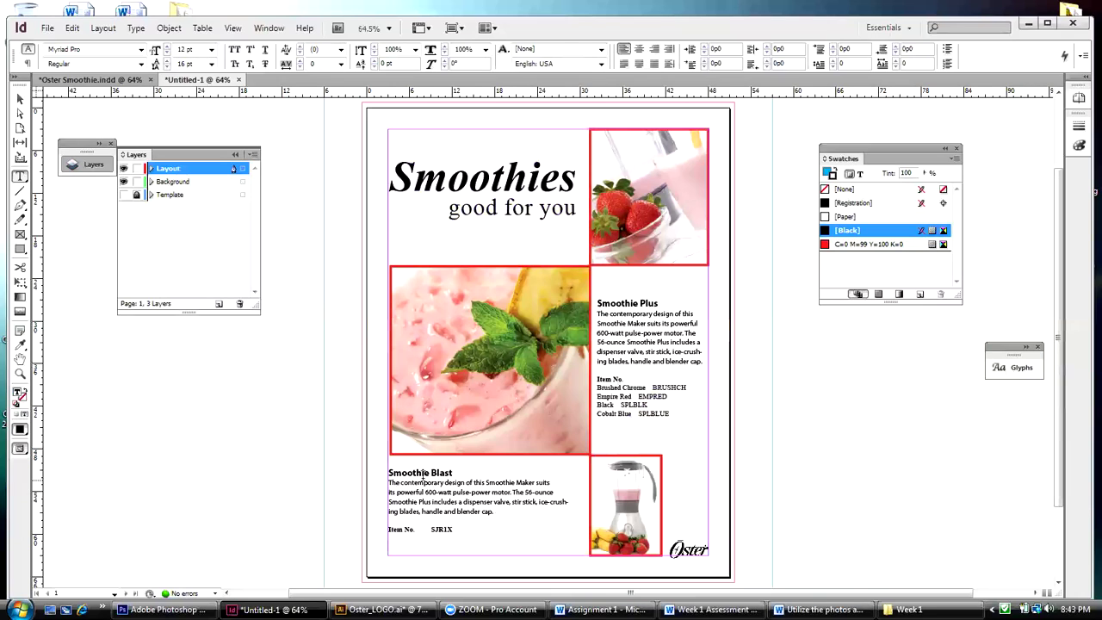
left_click(421, 473)
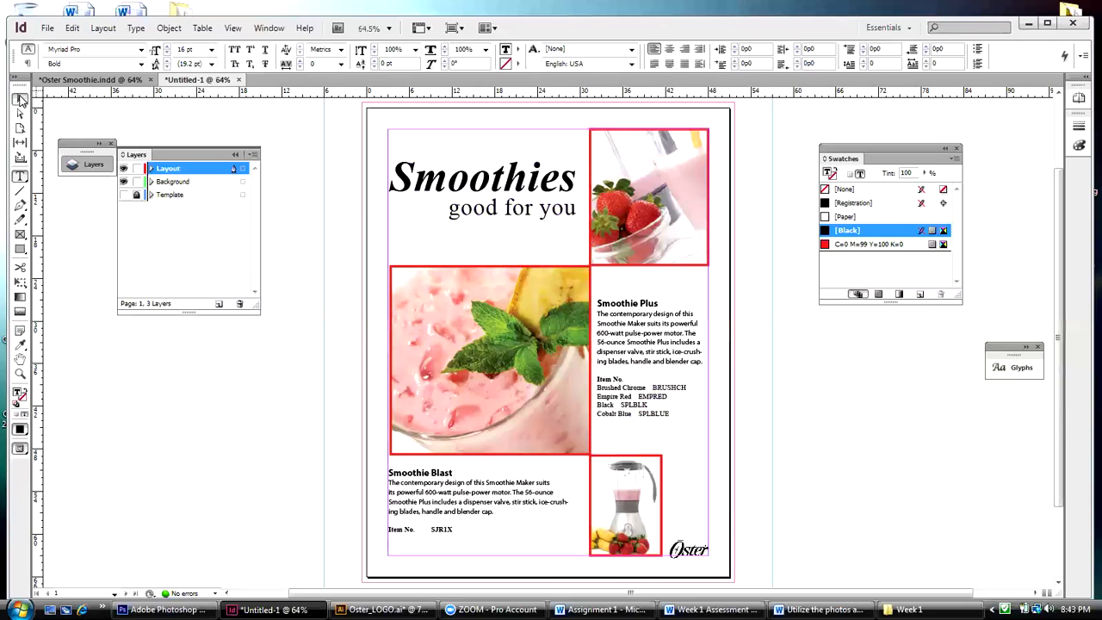
left_click(21, 99)
key("Right")
key("Right")
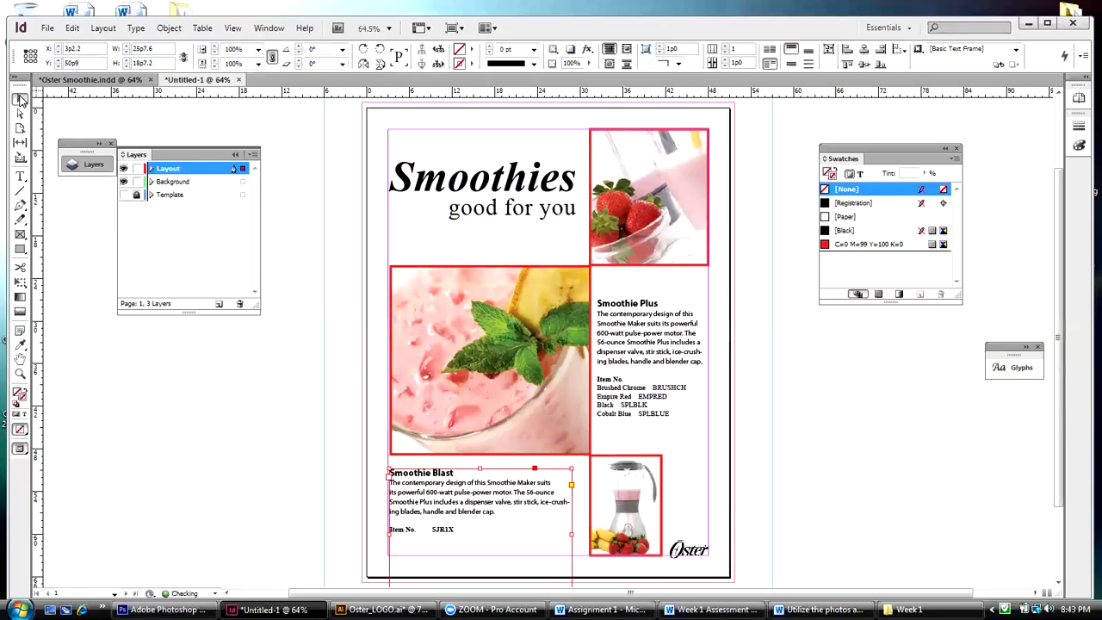
left_click(385, 225)
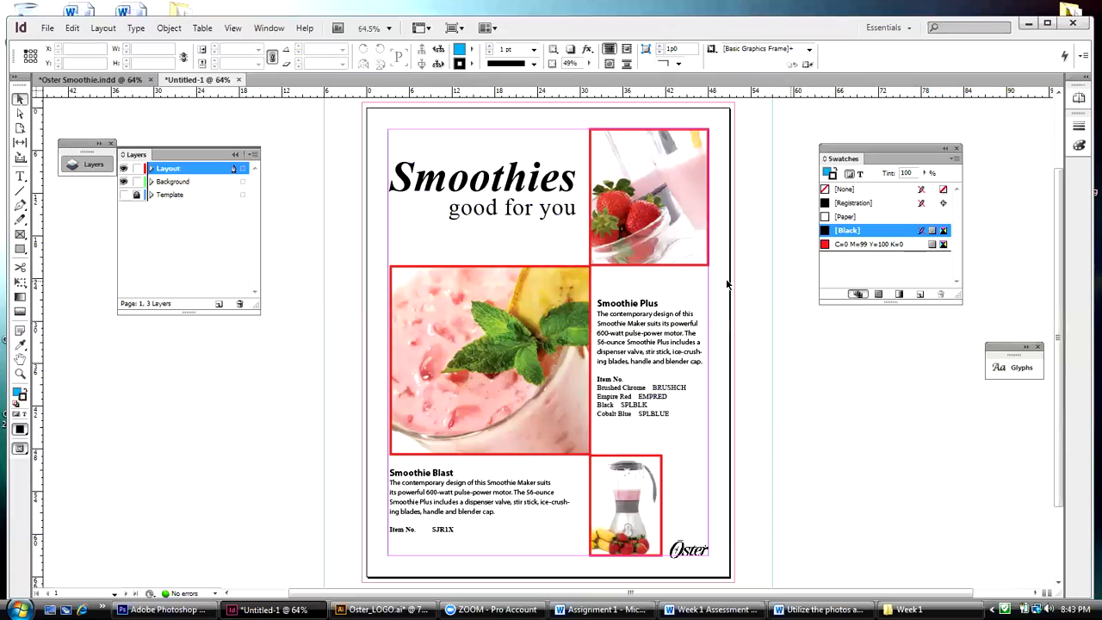
left_click(123, 196)
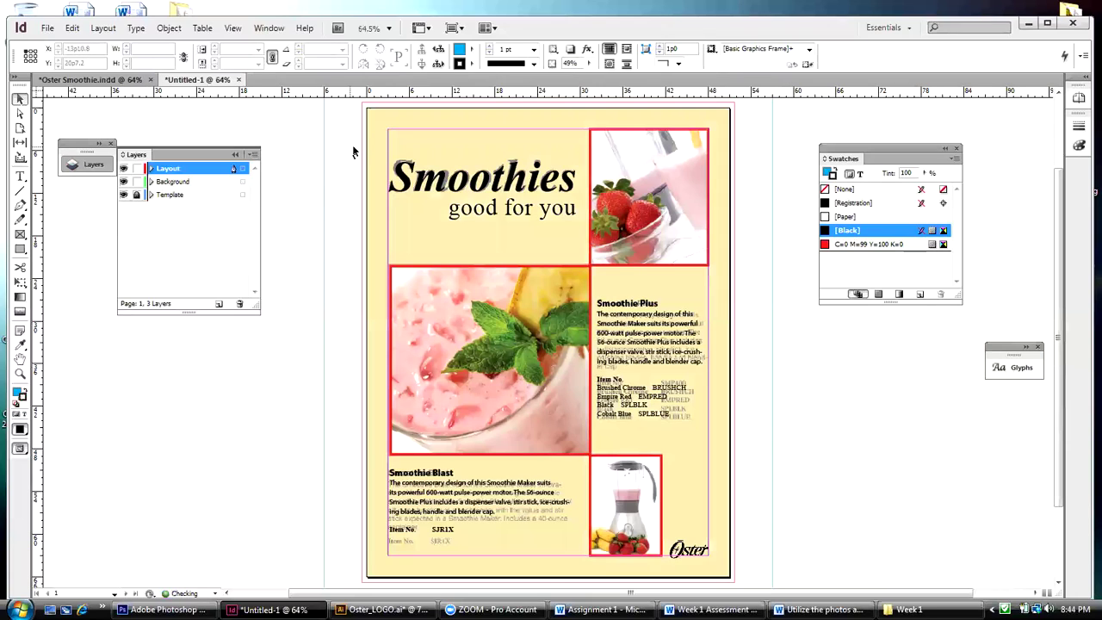
left_click(123, 196)
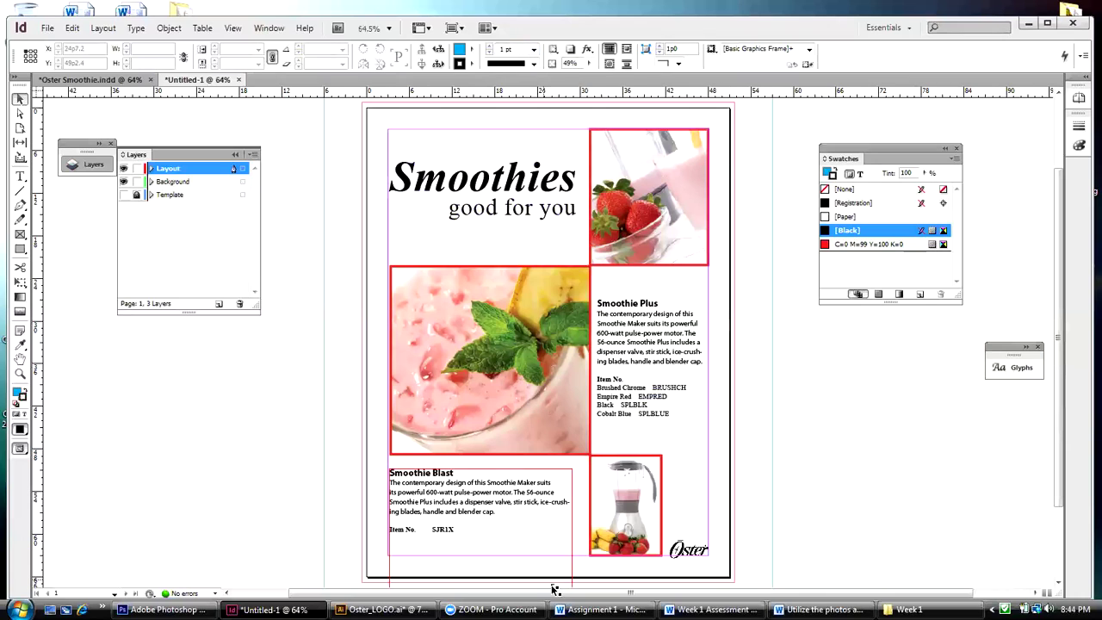
Fit the Smoothie Blast and Smoothie Plus text frames to their content
left_click(510, 482)
left_click(171, 28)
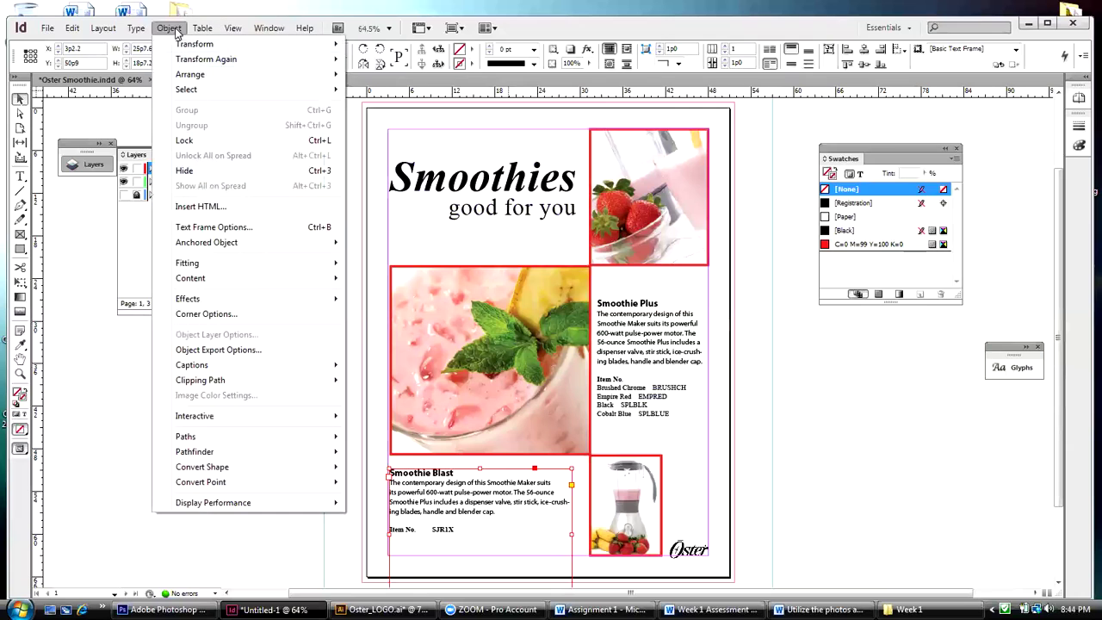
mouse_move(196, 263)
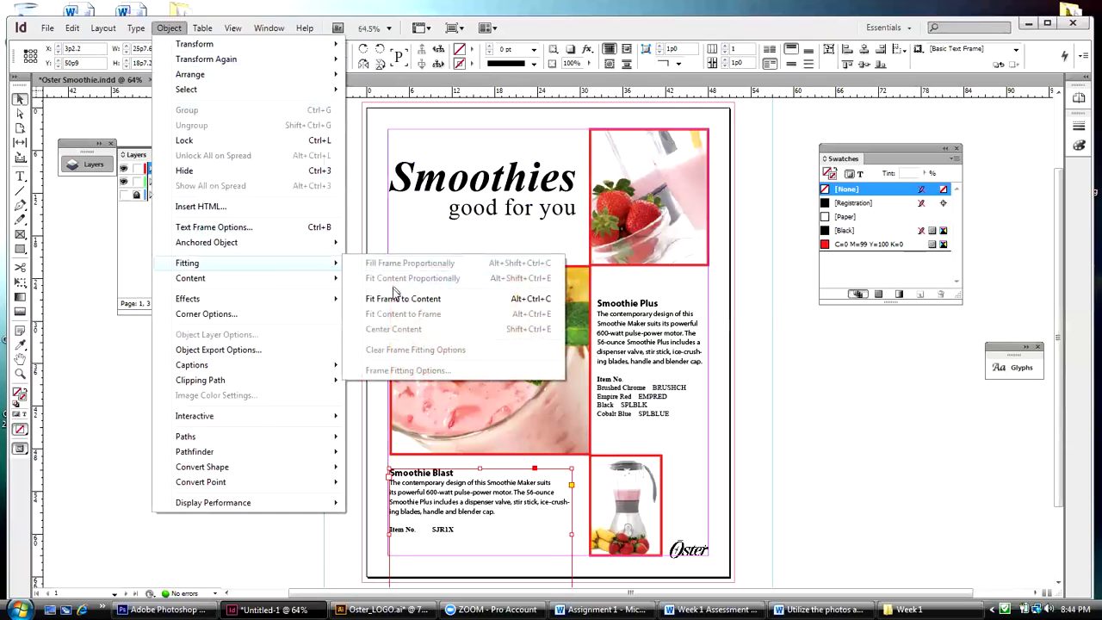
left_click(398, 298)
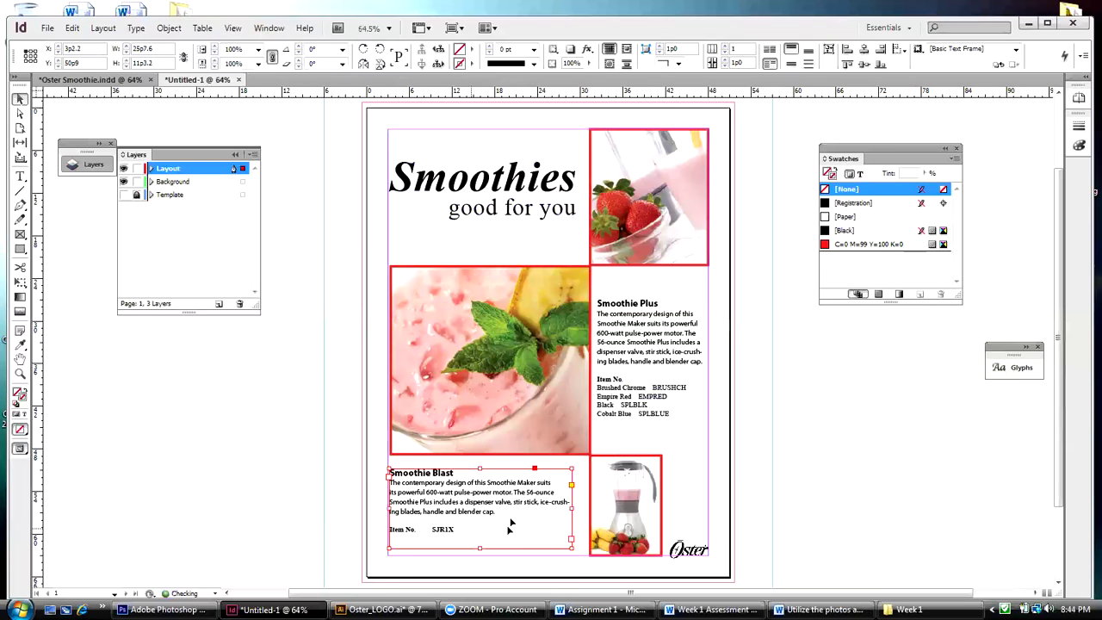
left_click(658, 366)
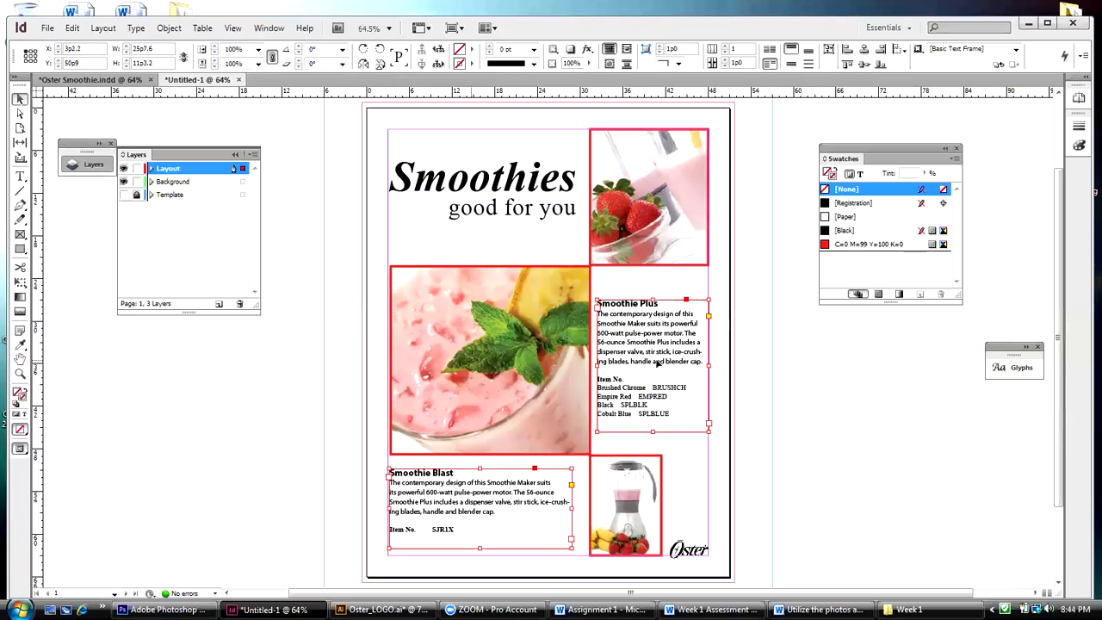
left_click(171, 28)
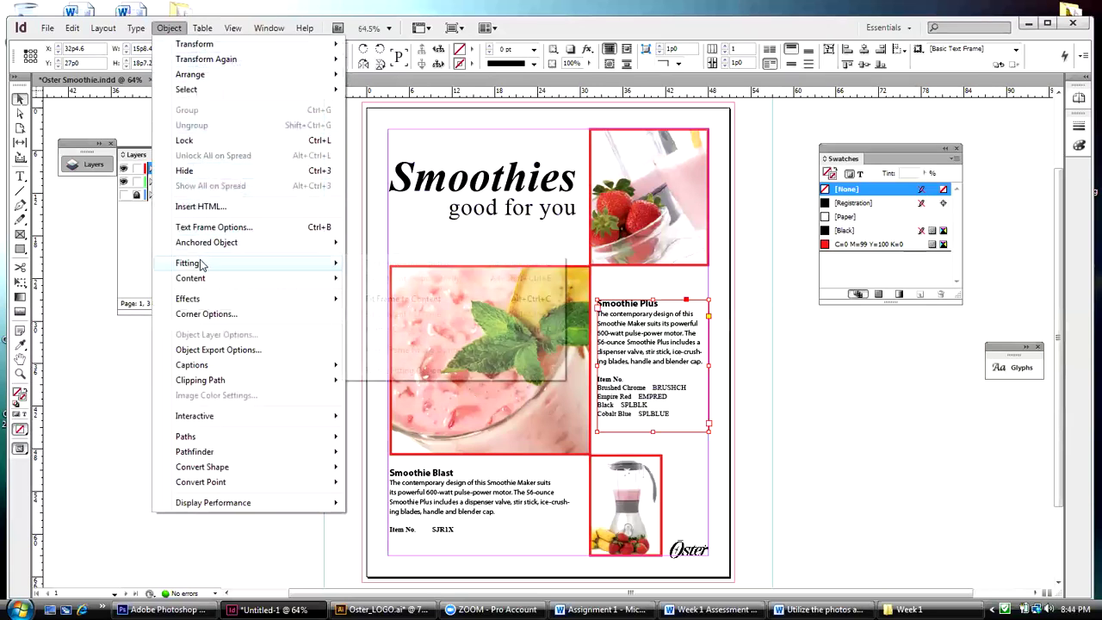
mouse_move(193, 262)
left_click(387, 298)
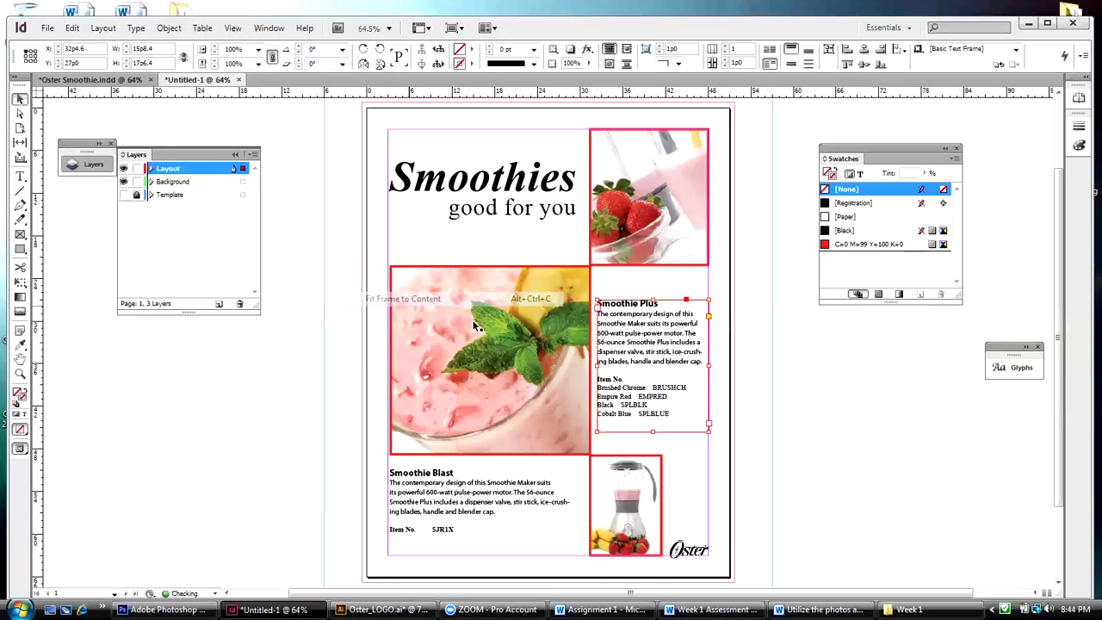
left_click(784, 326)
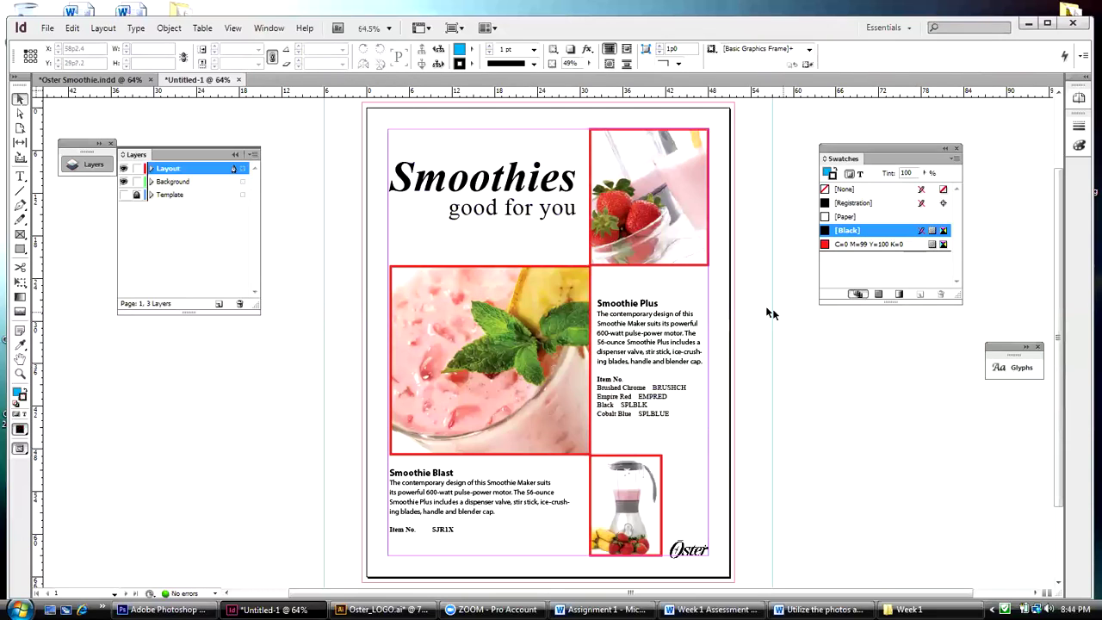
Lock the Layout layer and draw a 52p6 by 67p6 rectangle frame on the Background layer, from bleed corner to bleed corner
left_click(20, 234)
left_click(186, 183)
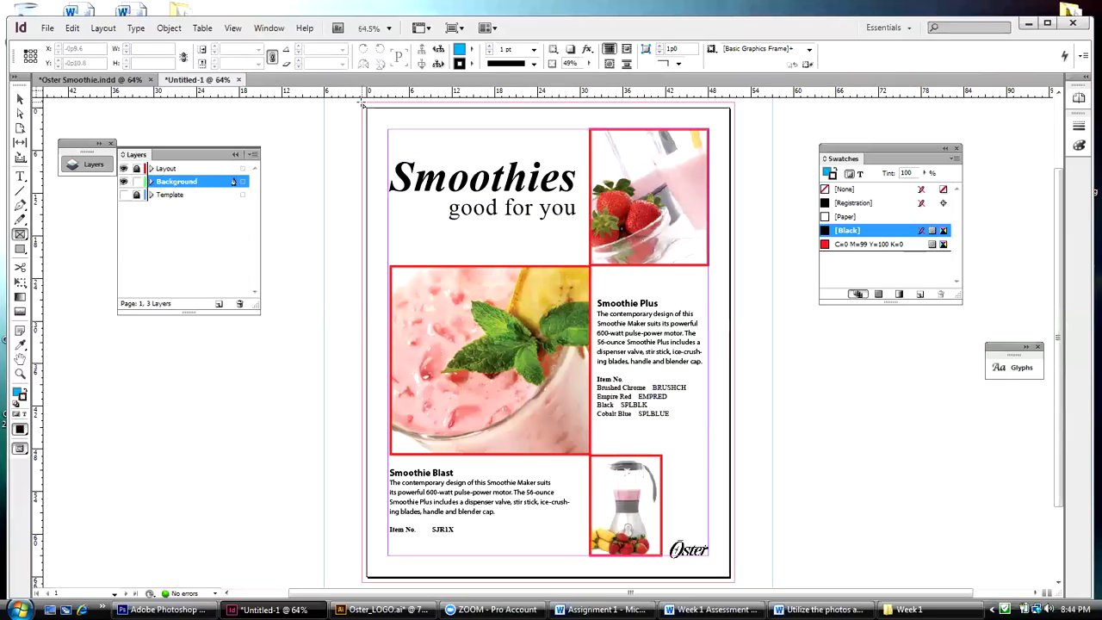
mouse_move(362, 103)
left_mouse_down()
mouse_move(631, 424)
mouse_move(733, 582)
left_mouse_up()
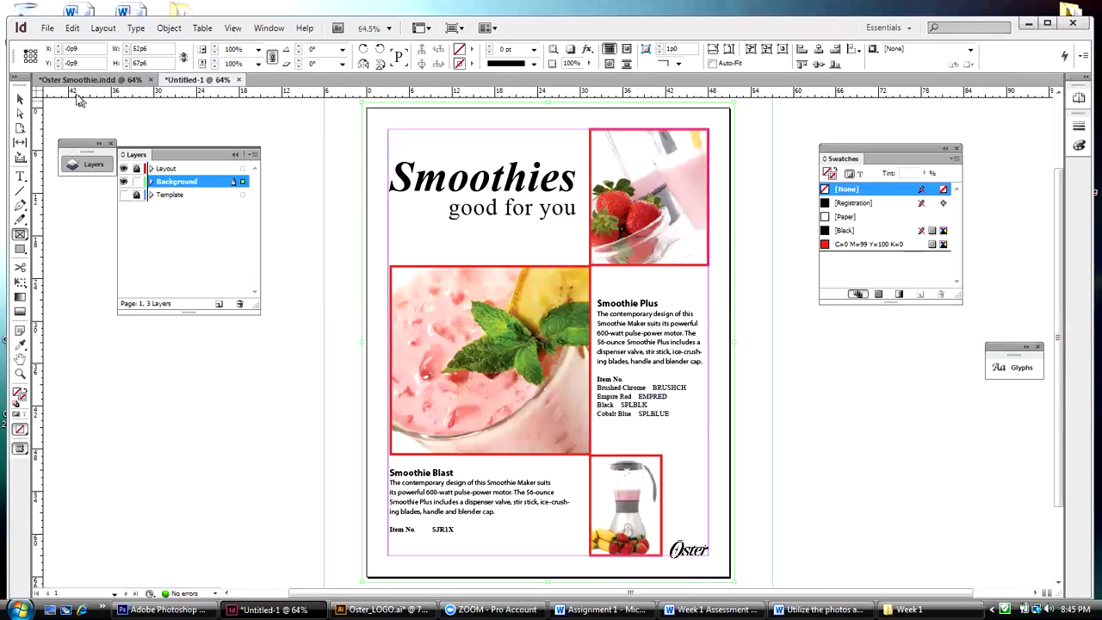
left_click(23, 100)
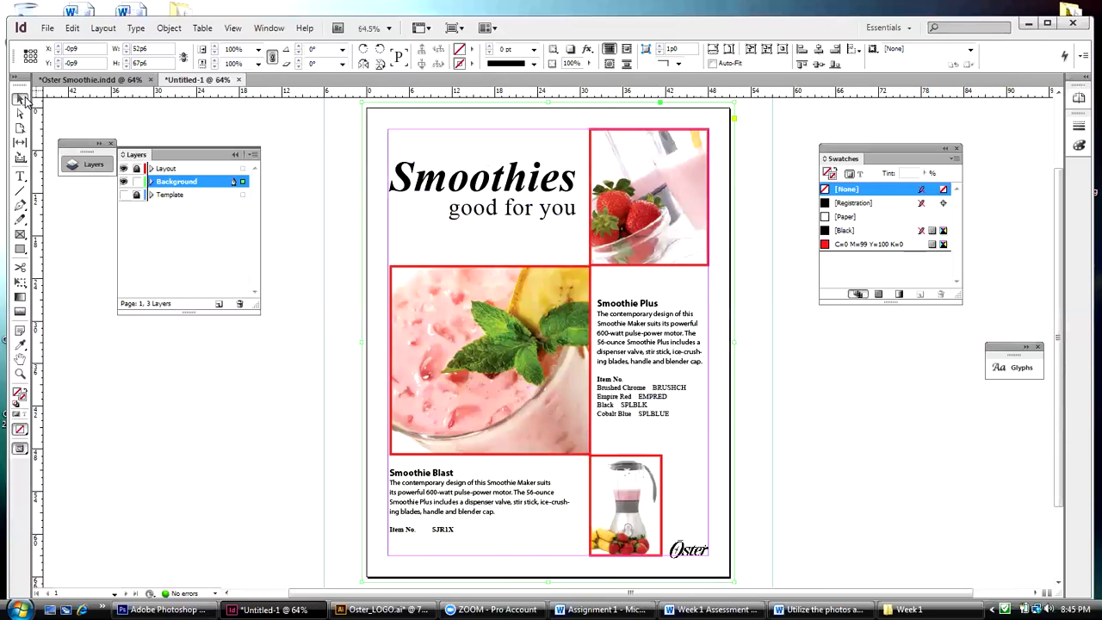
left_click(24, 431)
Start a new CMYK process color swatch and set its Cyan to 15%
left_click(954, 161)
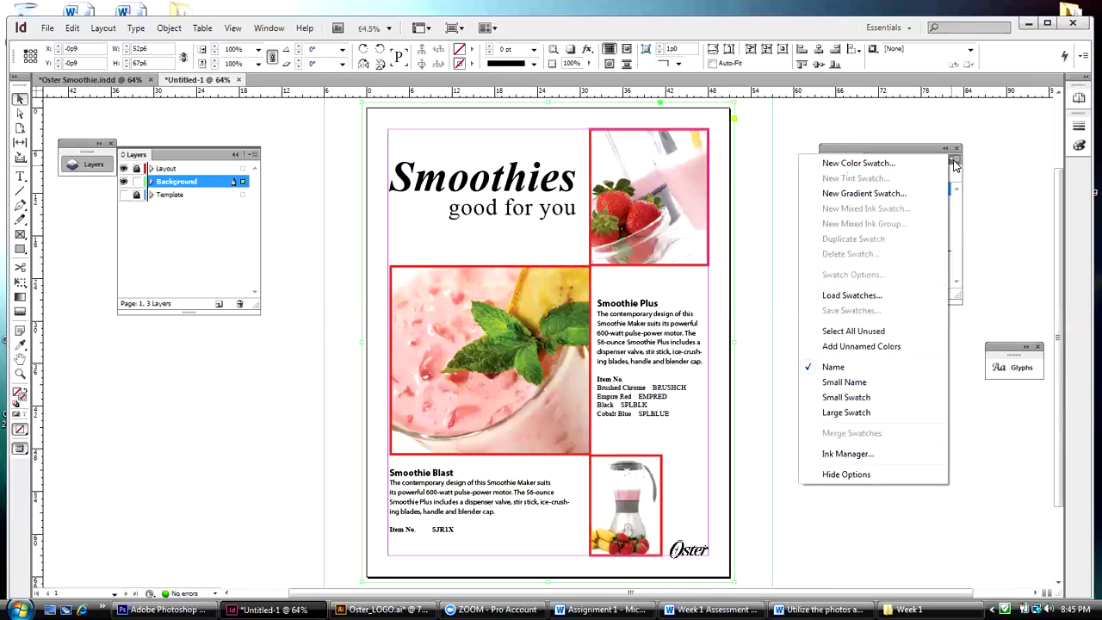
left_click(893, 165)
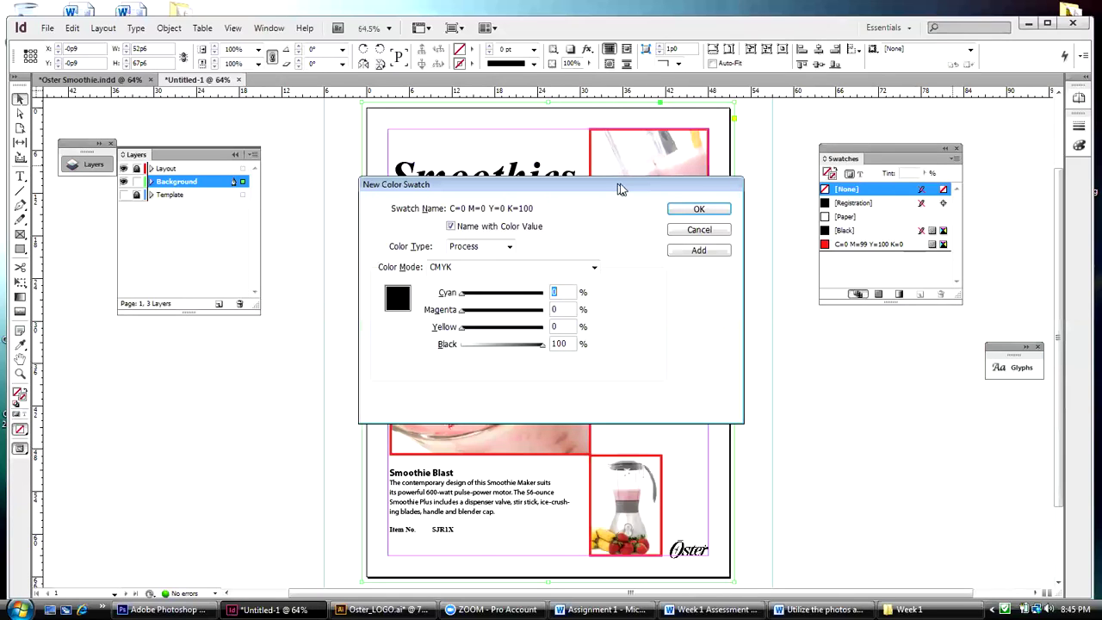
left_click_drag(621, 188, 878, 159)
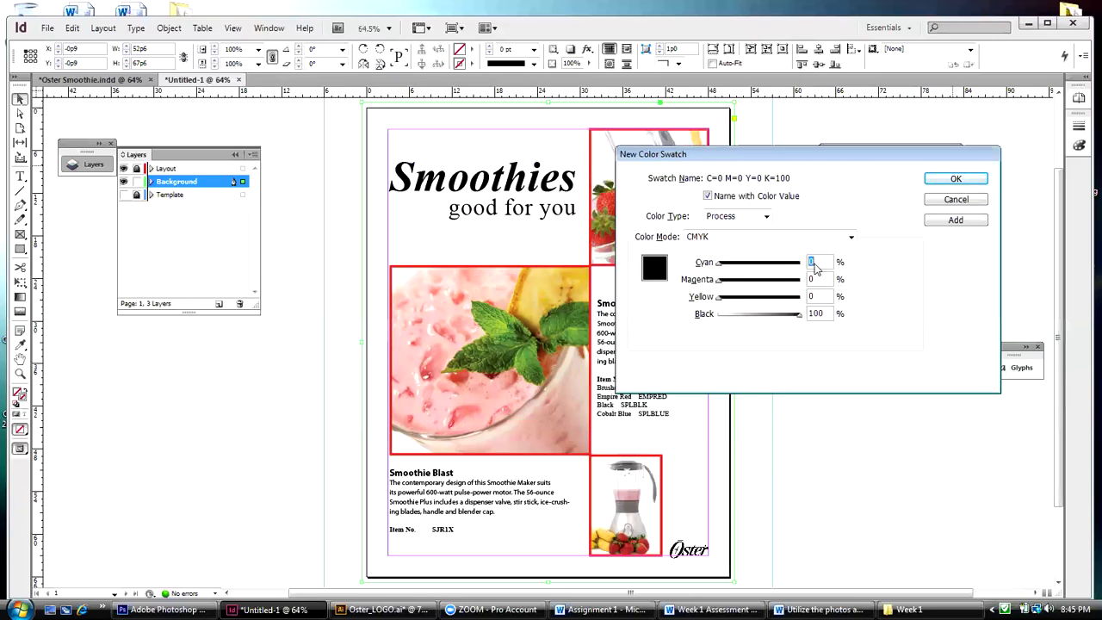
type("15")
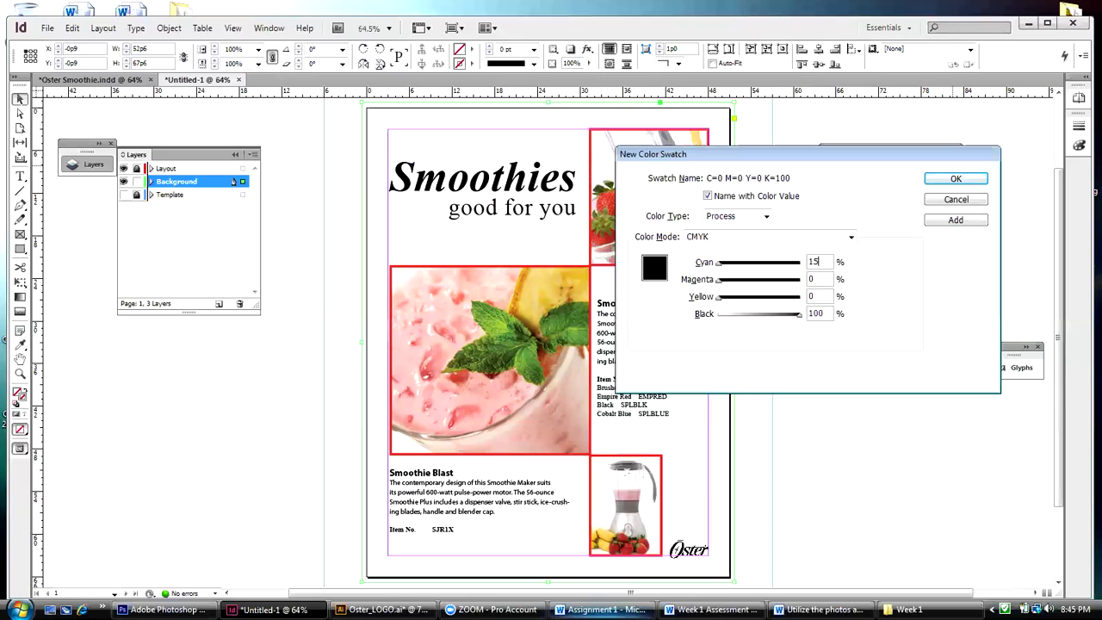
Check the background color values in the Assignment 1 Word document and return to the InDesign layout
left_click(603, 609)
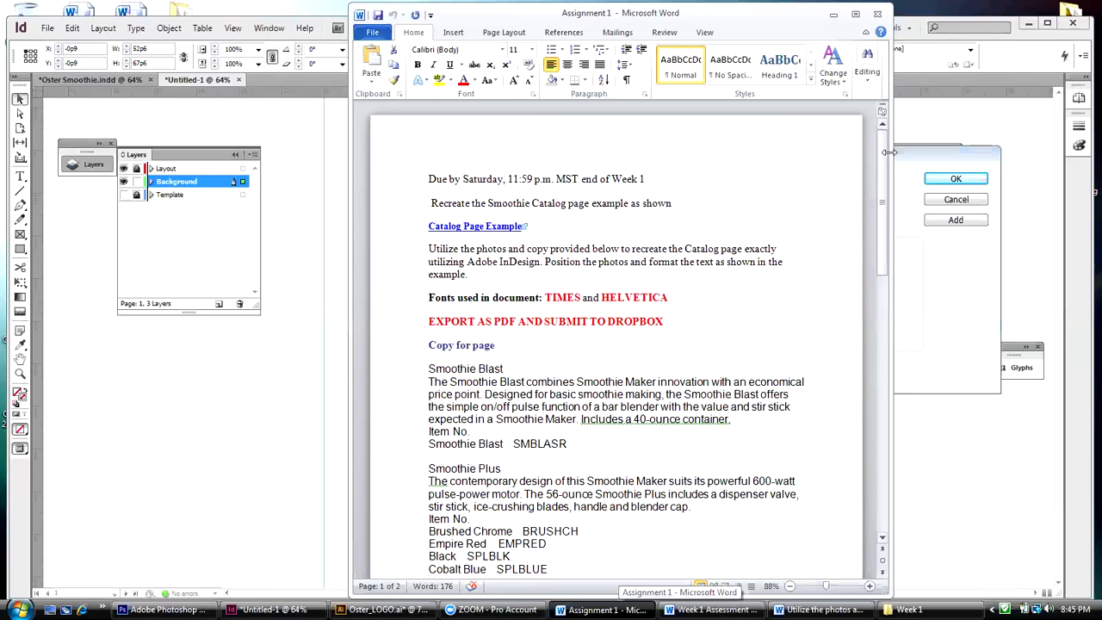
scroll(882, 171, "down", 6)
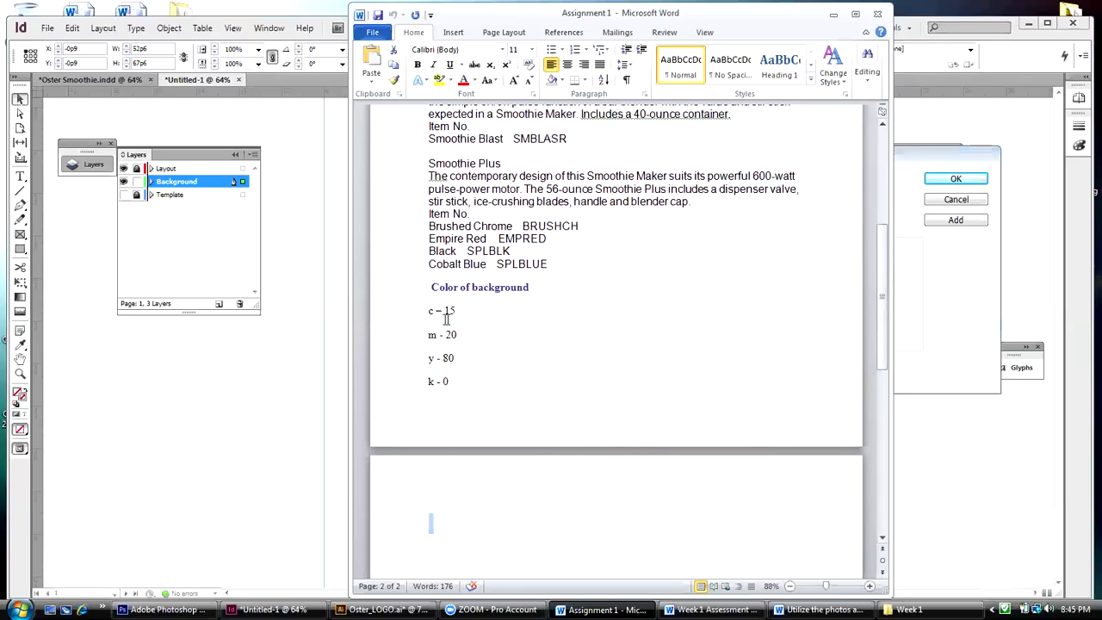
left_click(832, 19)
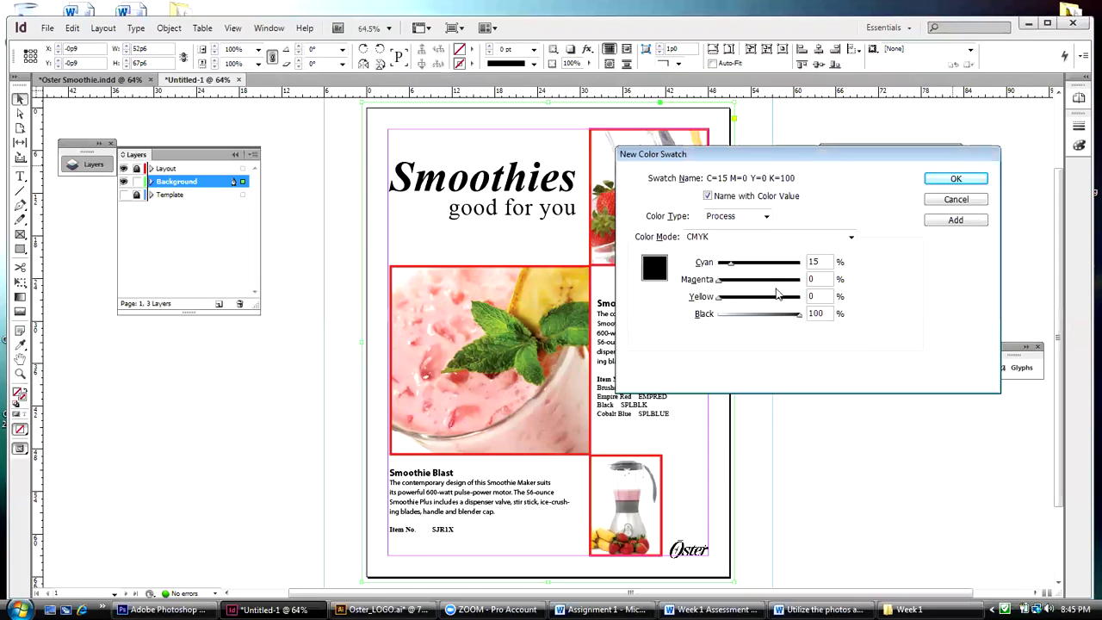
Set the new swatch's Magenta to 20%, Yellow to 80% and Black to 0%, and add it to the swatches
double_click(812, 278)
type("20")
left_click(813, 296)
type("8")
key("Tab")
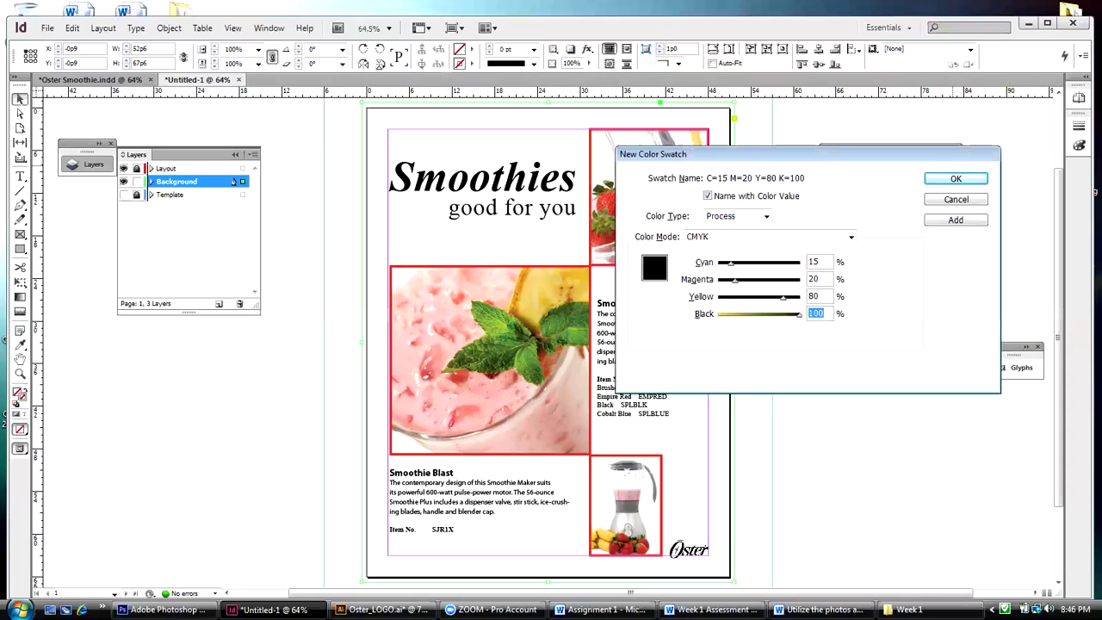
type("0")
left_click(938, 221)
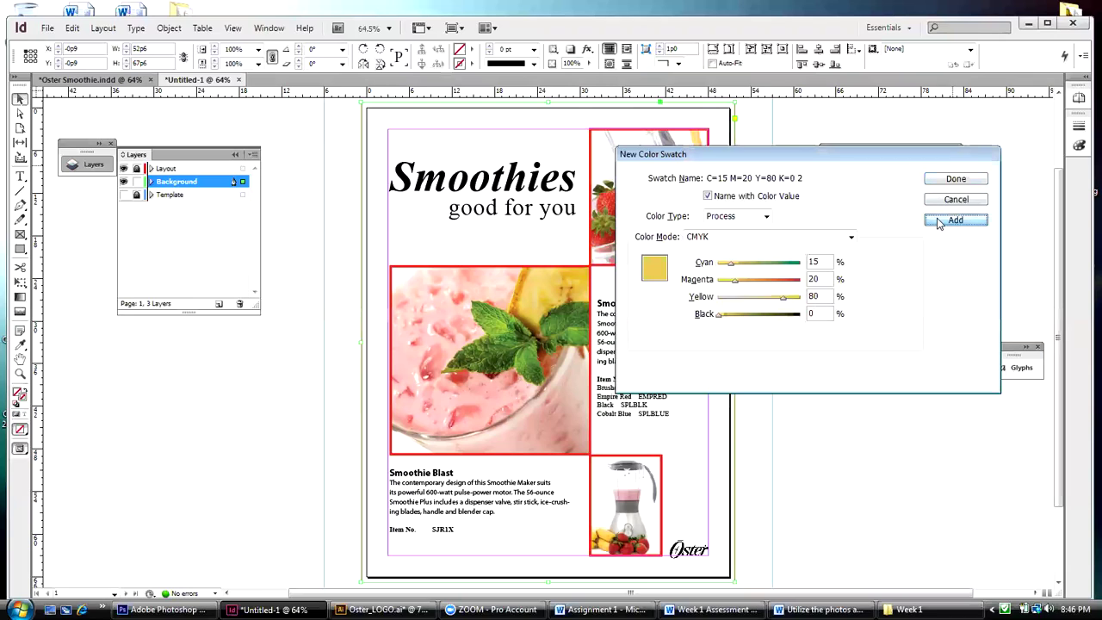
left_click(940, 221)
left_click(946, 182)
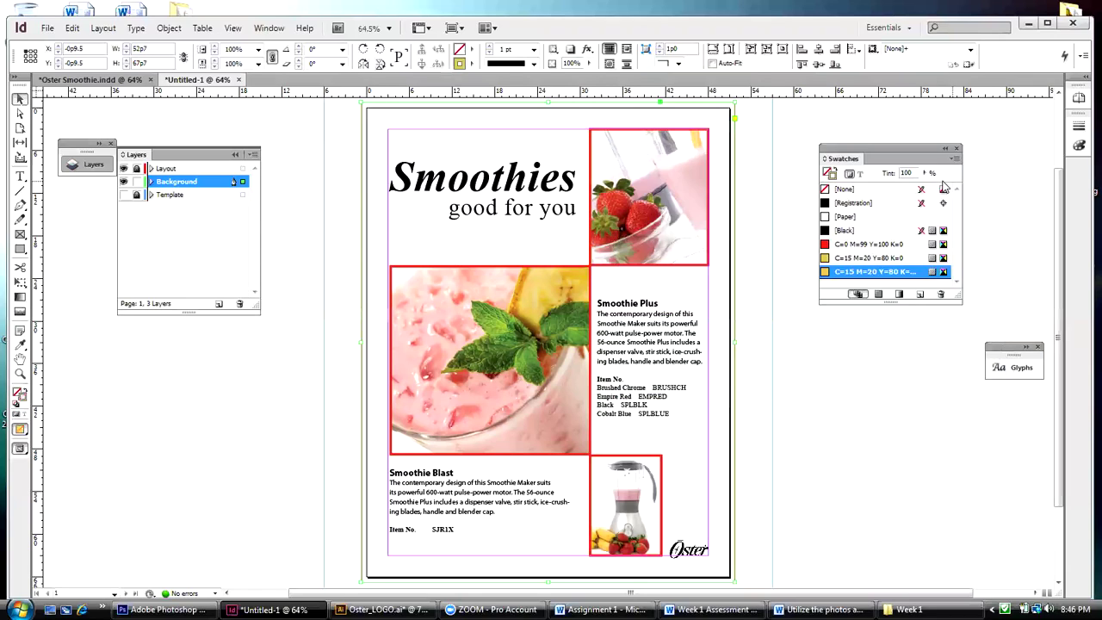
Delete the duplicate C=15 M=20 Y=80 K=0 swatch, replacing it with [Black]
left_click(939, 297)
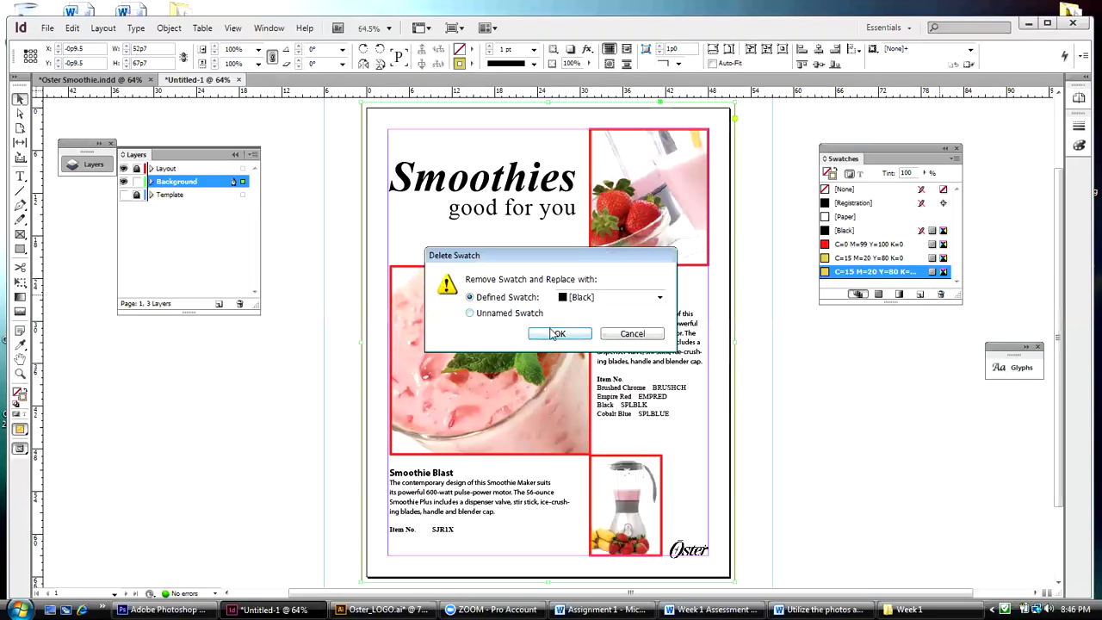
left_click(538, 334)
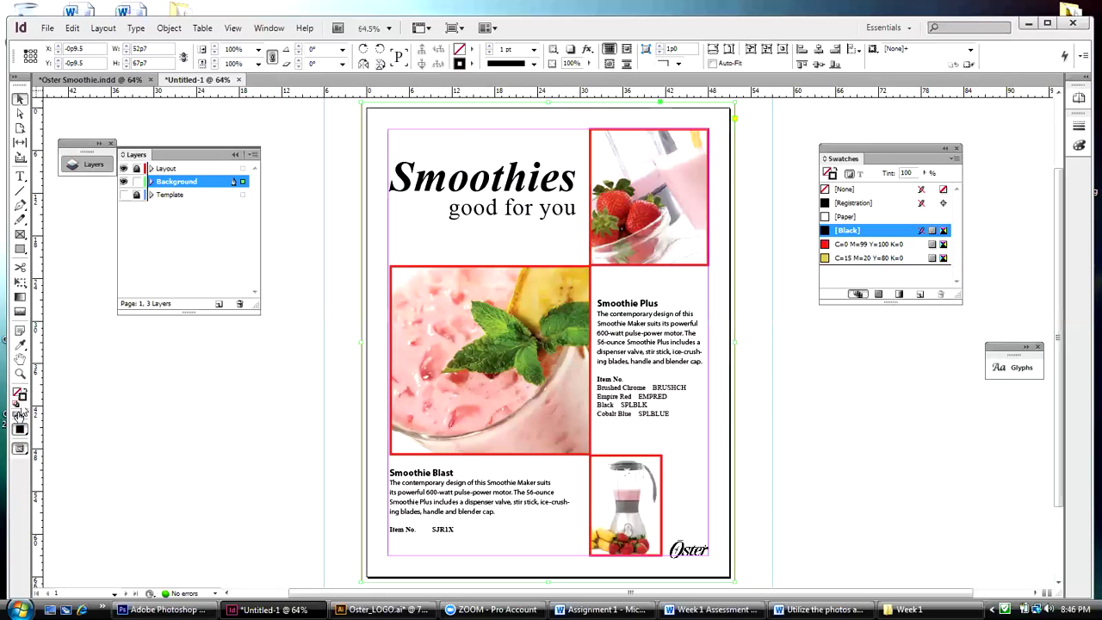
Set the background frame's stroke to [None] and fill the frame with the C=15 M=20 Y=80 K=0 swatch
left_click(835, 189)
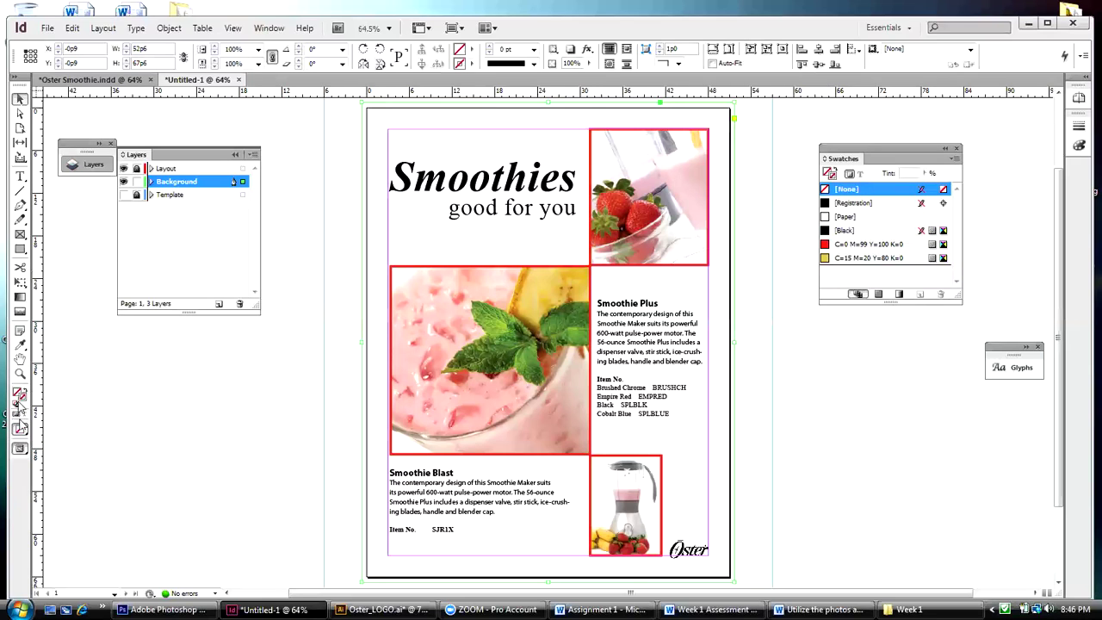
left_click(849, 258)
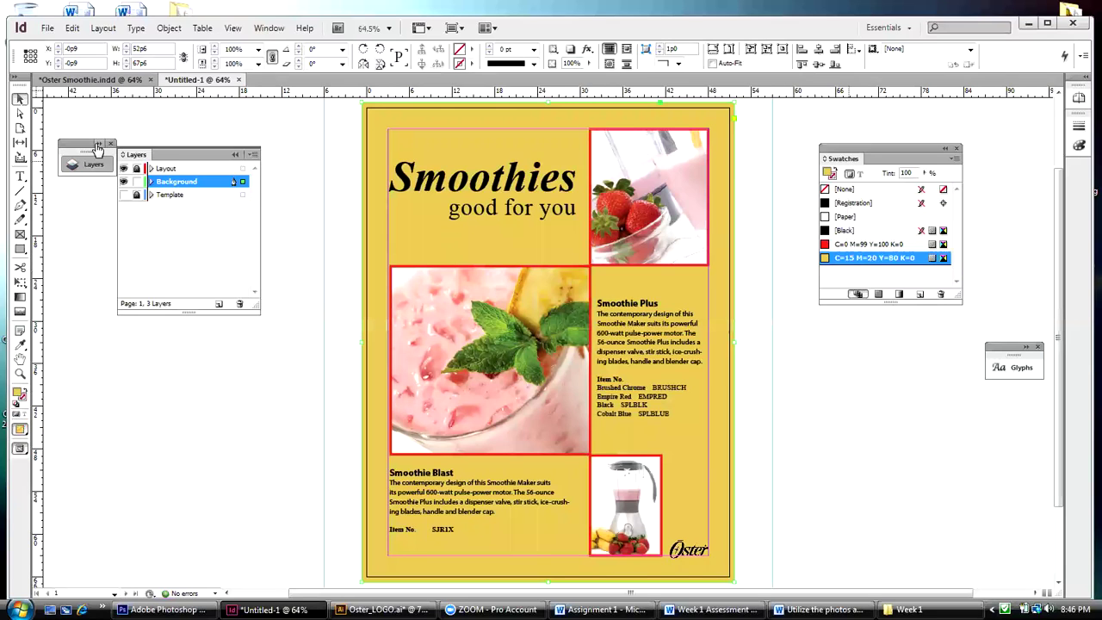
Deselect the background frame and compare the new layout with the finished Oster Smoothie.indd document
left_click(271, 120)
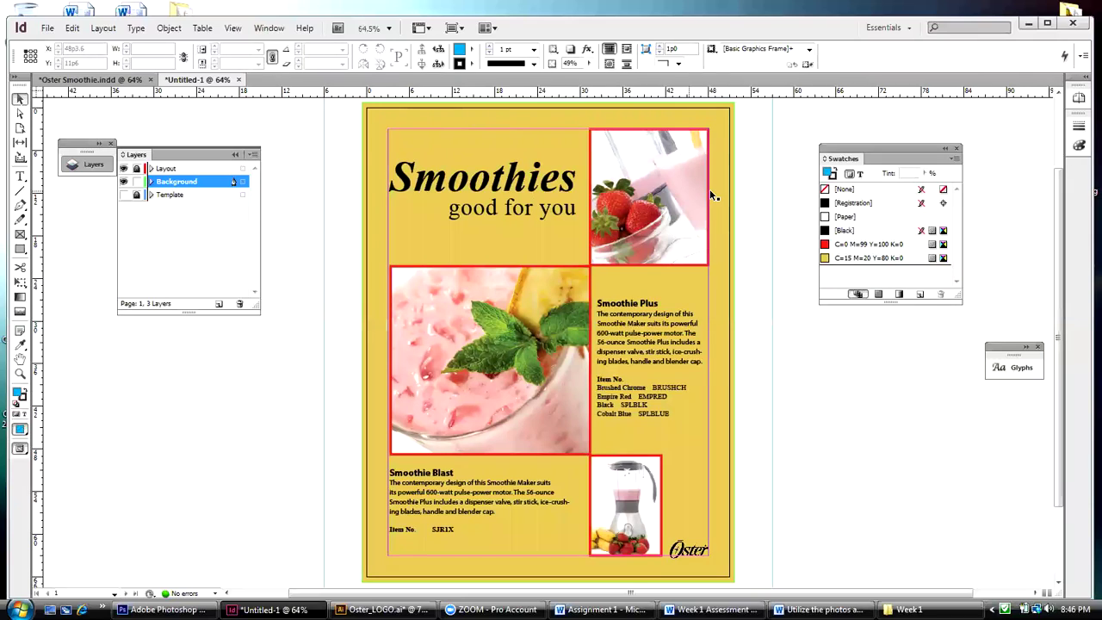
left_click(86, 80)
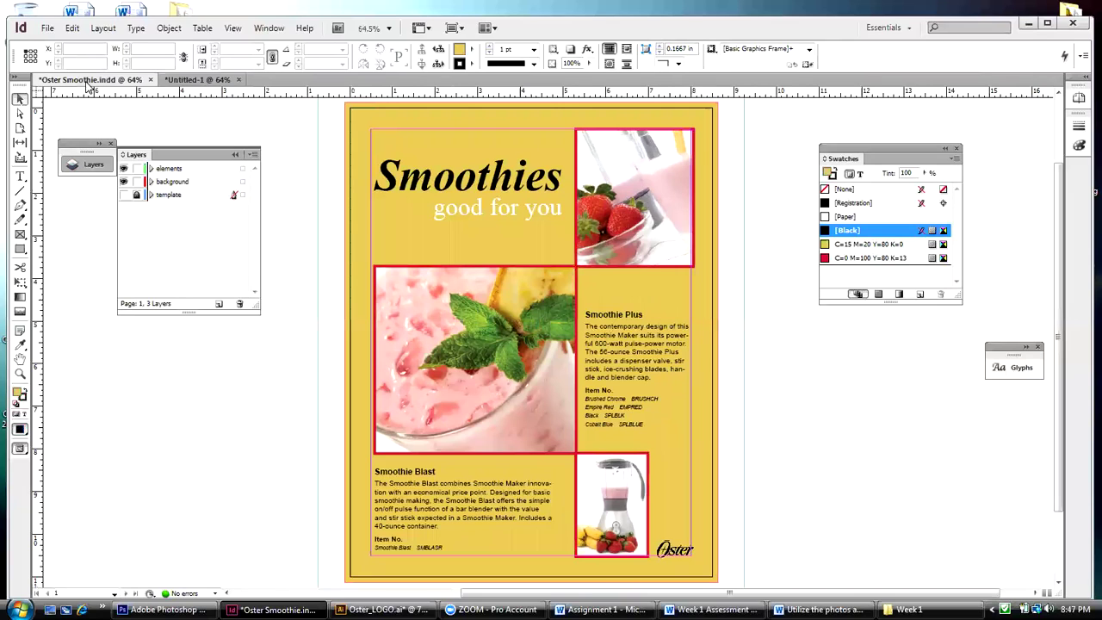
left_click(169, 80)
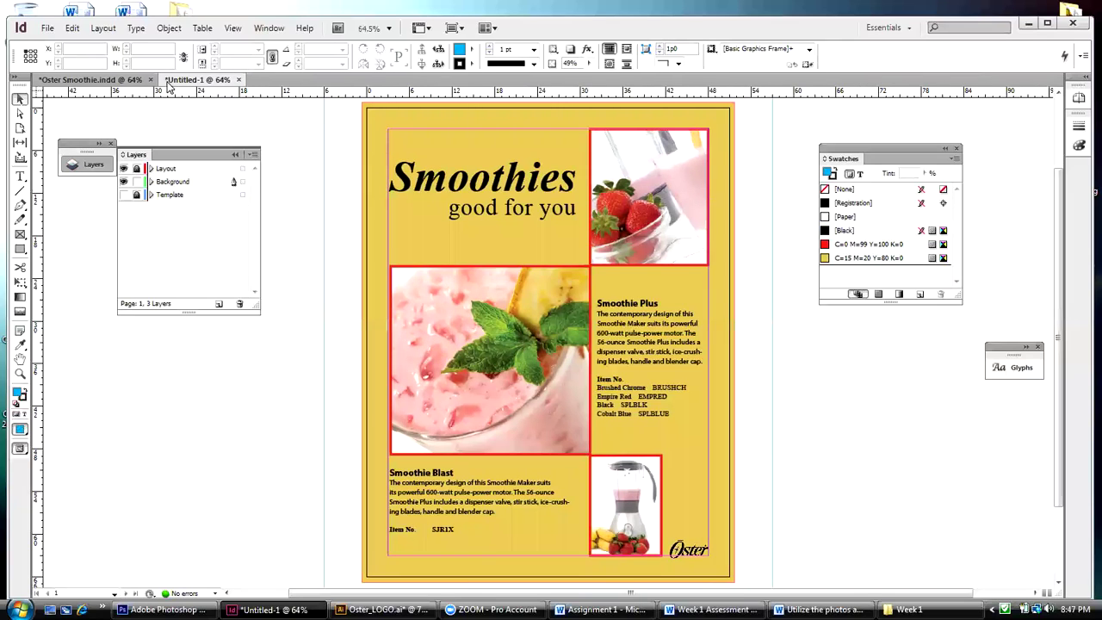
left_click(77, 80)
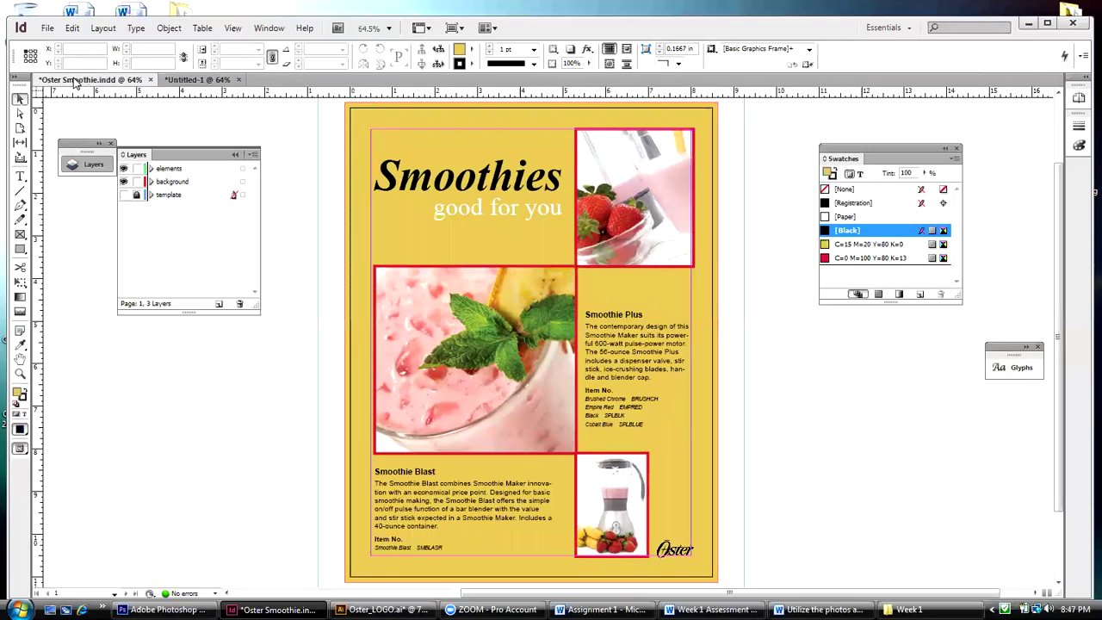
left_click(196, 84)
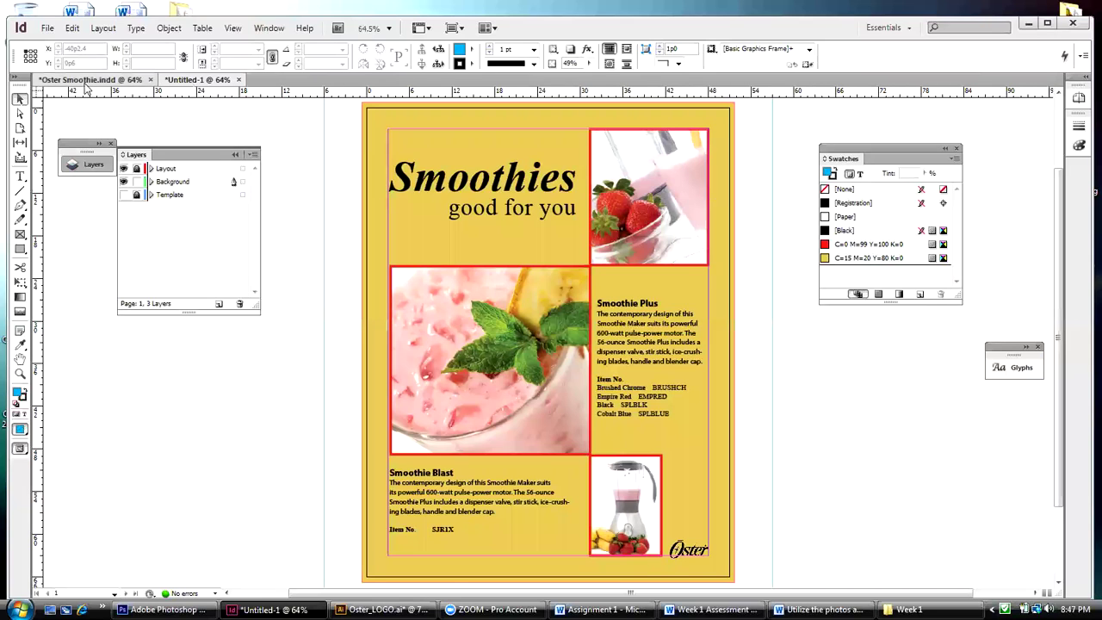
left_click(86, 81)
left_click(196, 80)
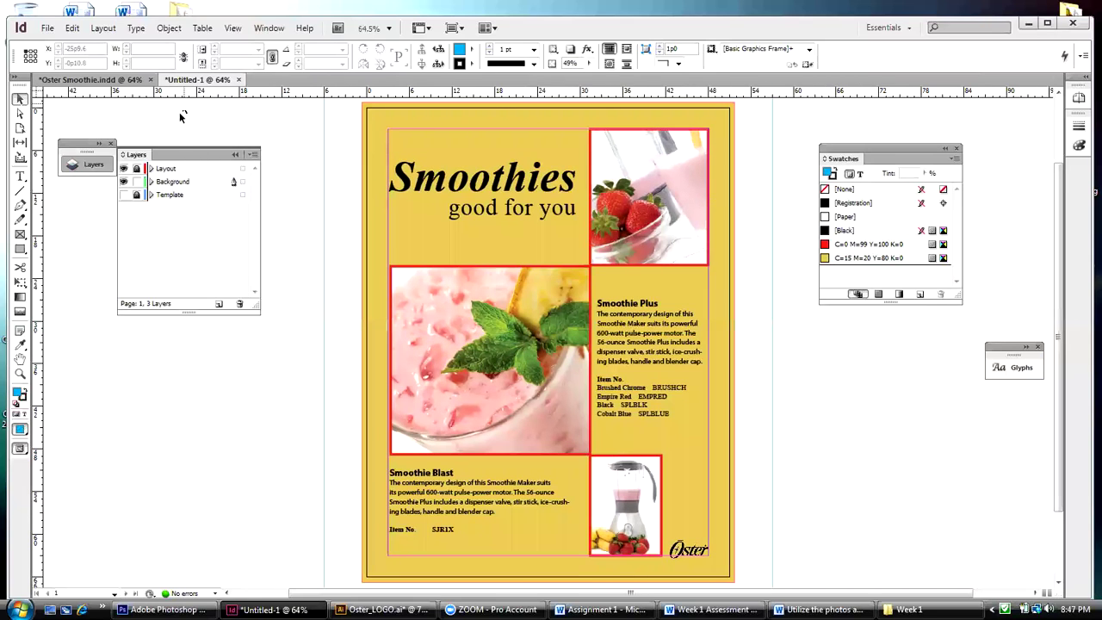
Compare the layout with the template by showing only the Template layer, and restore the Layout and Background layers with the Template hidden
left_click(123, 195)
left_click_drag(123, 168, 123, 181)
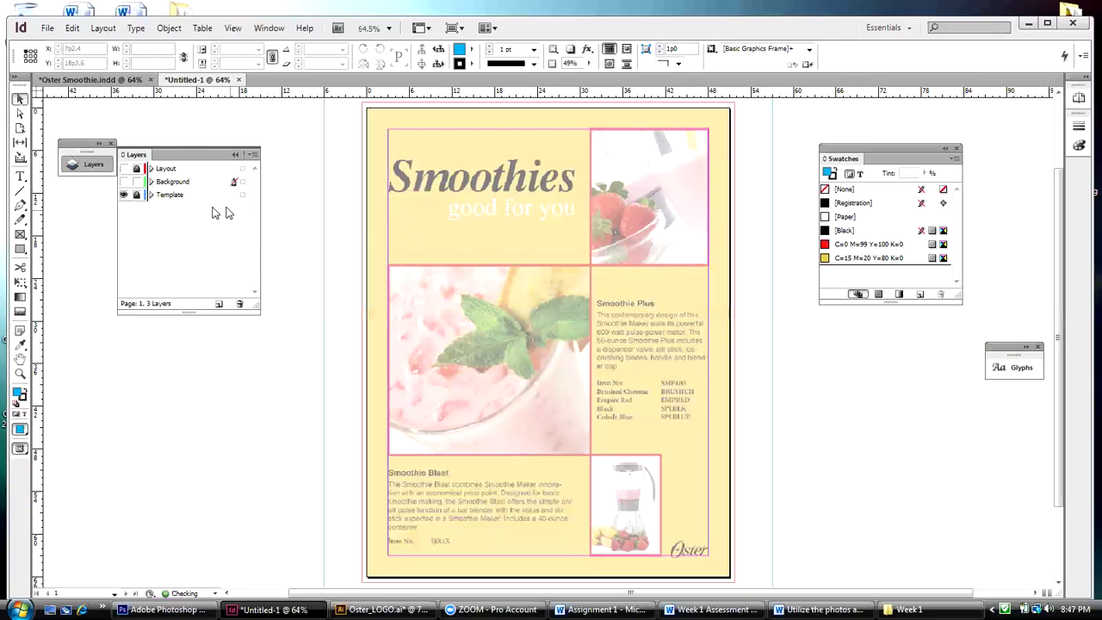
left_click(123, 182)
left_click(123, 168)
left_click(123, 194)
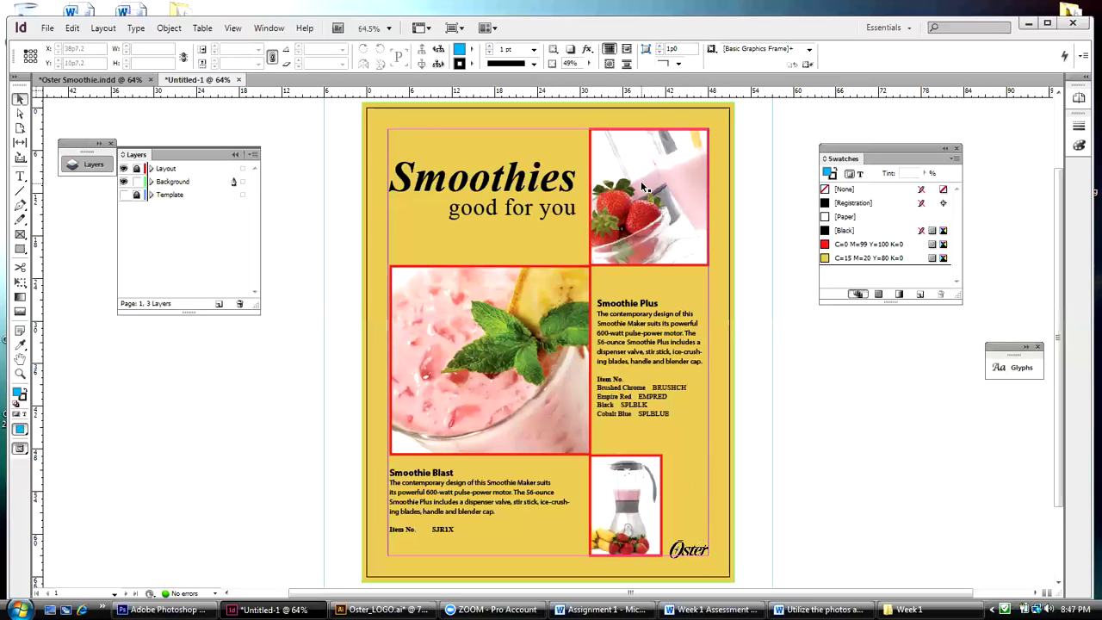
Move the Swatches and Layers panels away from the page and close the Glyphs panel
left_click_drag(860, 156, 916, 126)
left_click_drag(998, 347, 988, 295)
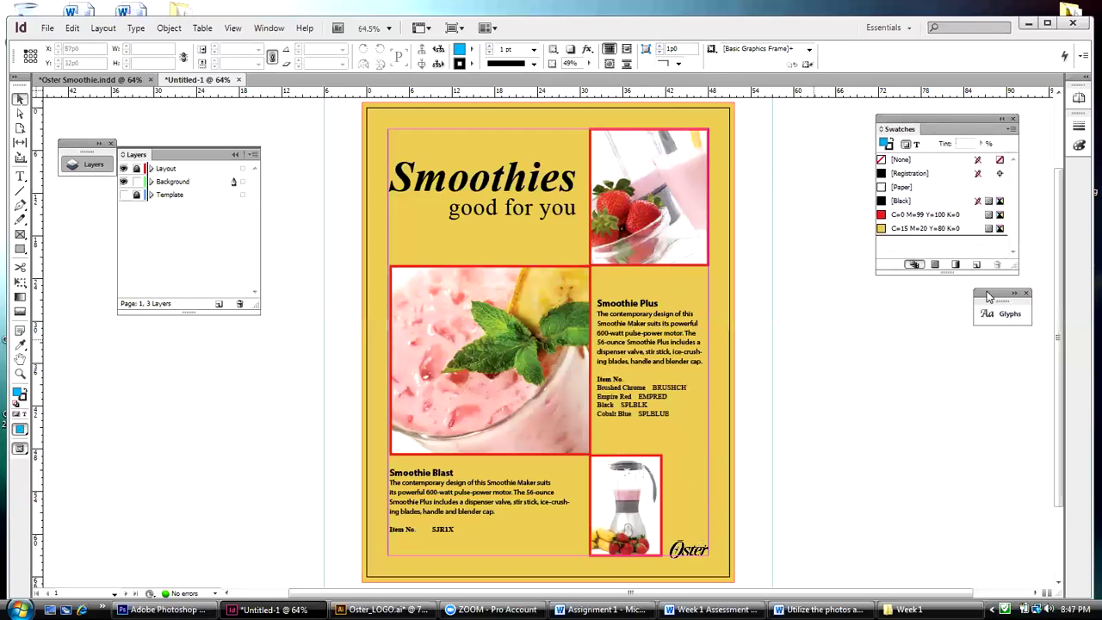
left_click(1024, 293)
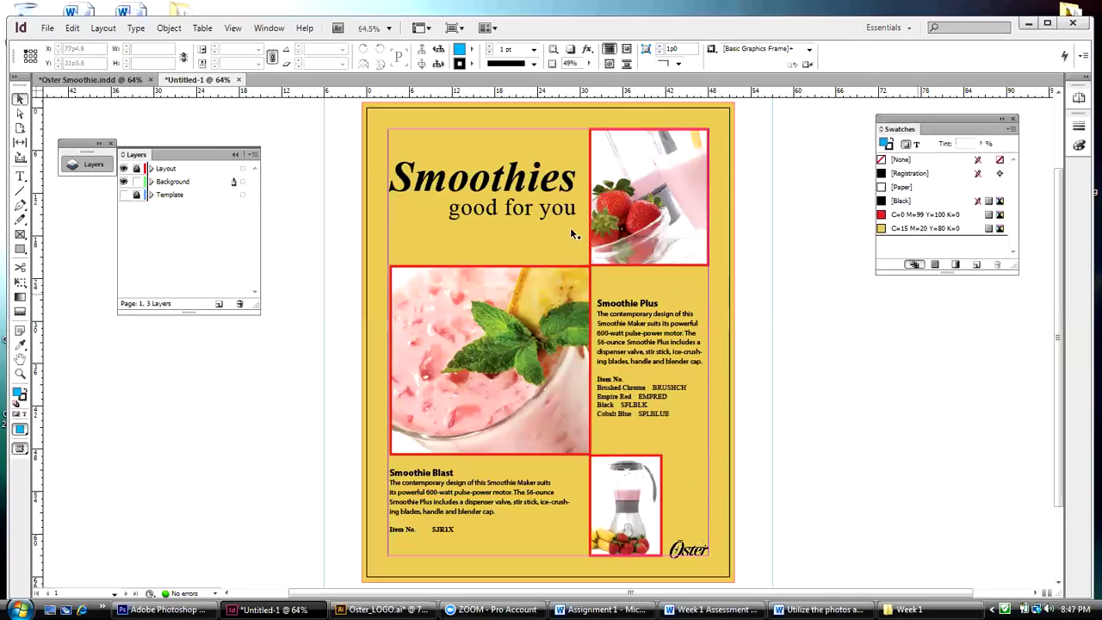
left_click_drag(162, 145, 114, 101)
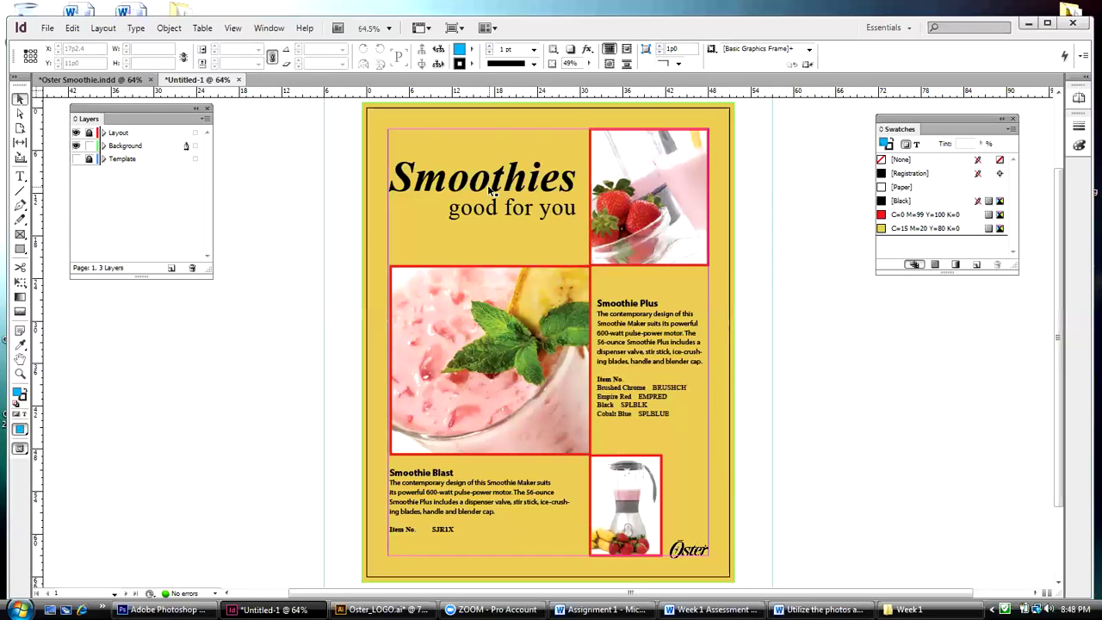
Start exporting the flyer and choose the Desktop as the save location
left_click(45, 28)
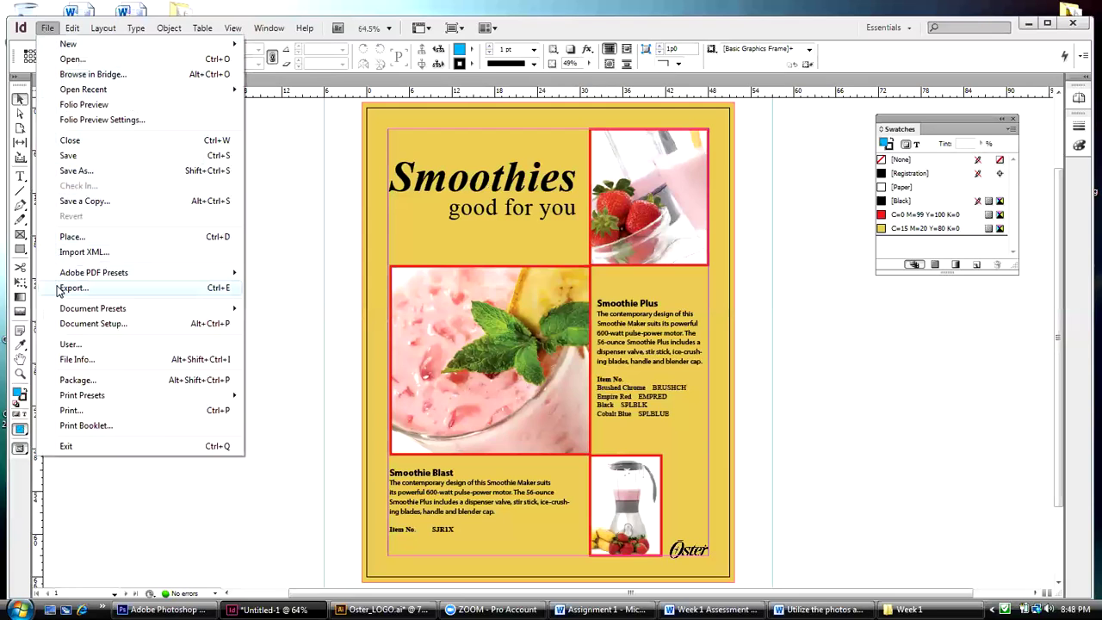
left_click(72, 288)
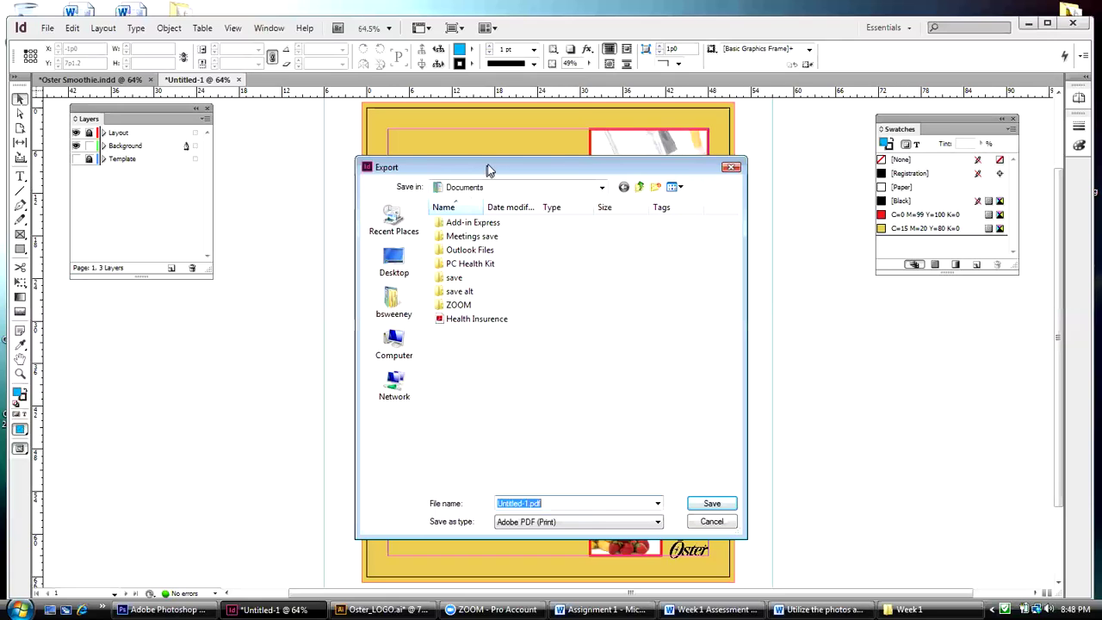
left_click_drag(487, 170, 573, 158)
left_click(479, 249)
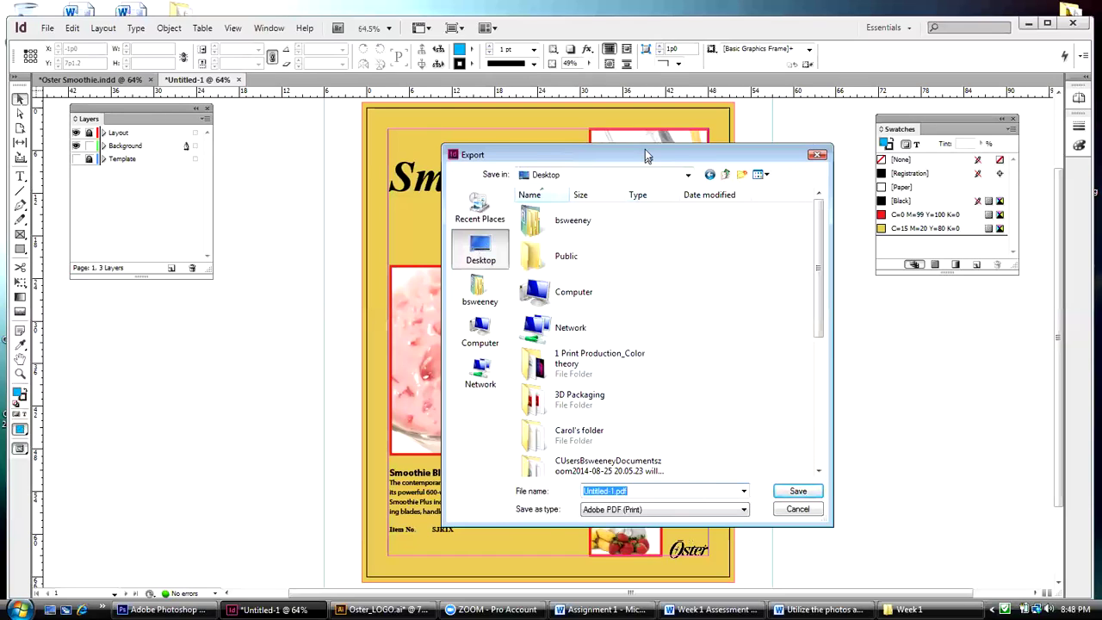
left_click_drag(646, 154, 643, 111)
Name the export with the author's surname followed by _Oster_Sheet, keep the Adobe PDF (Print) format and save it
left_click_drag(609, 446, 579, 449)
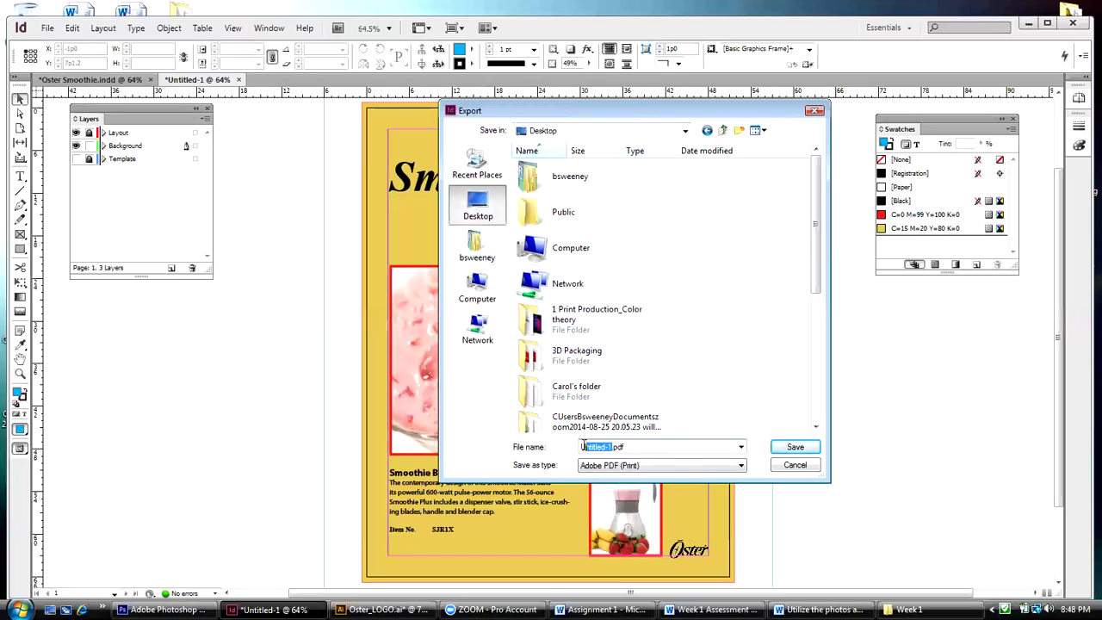
type("Oster")
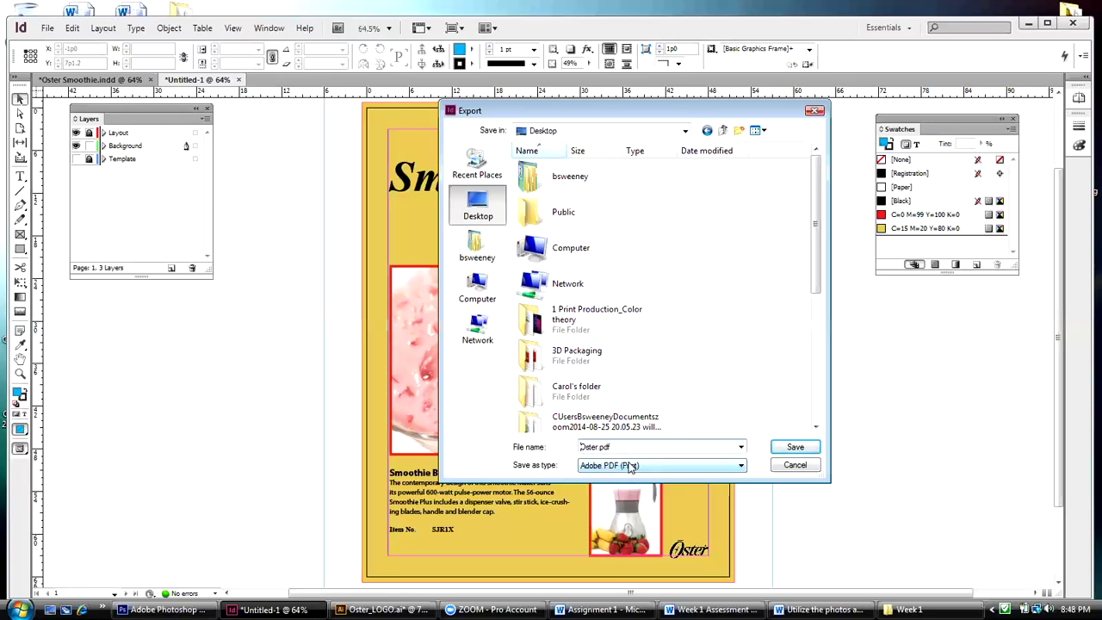
left_click(582, 447)
type("Sweeney_")
left_click(644, 448)
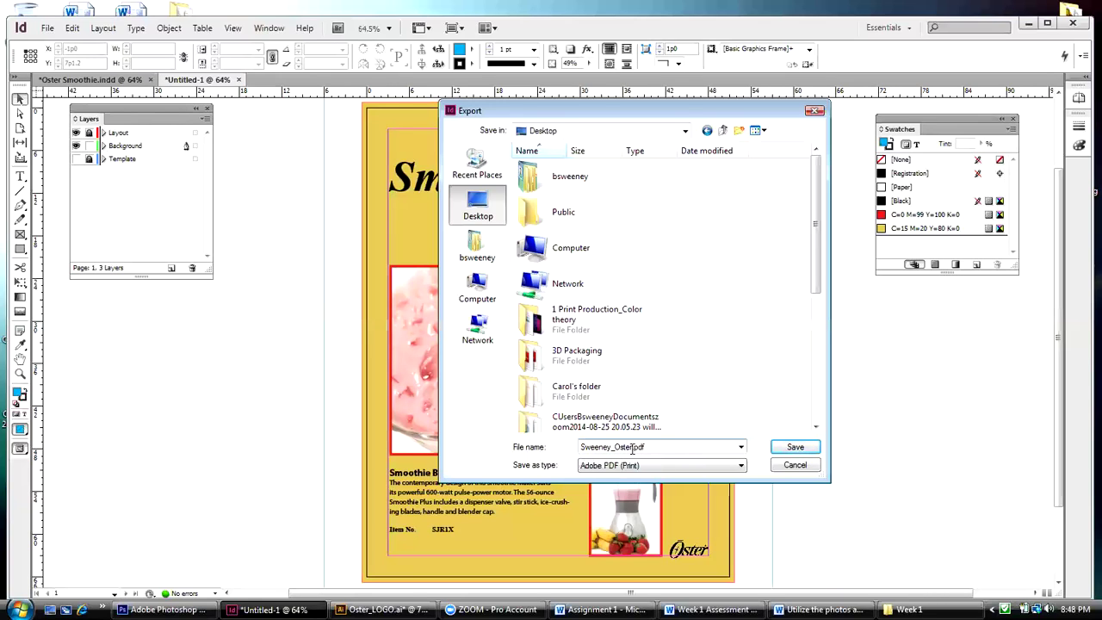
type("_Sheet")
left_click(665, 466)
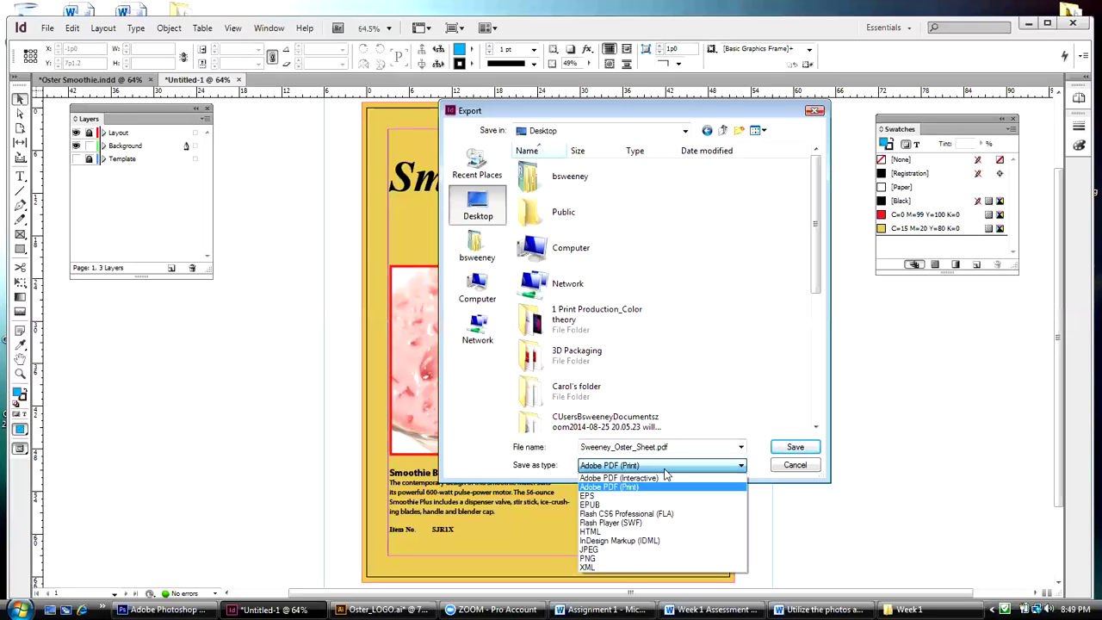
left_click(637, 486)
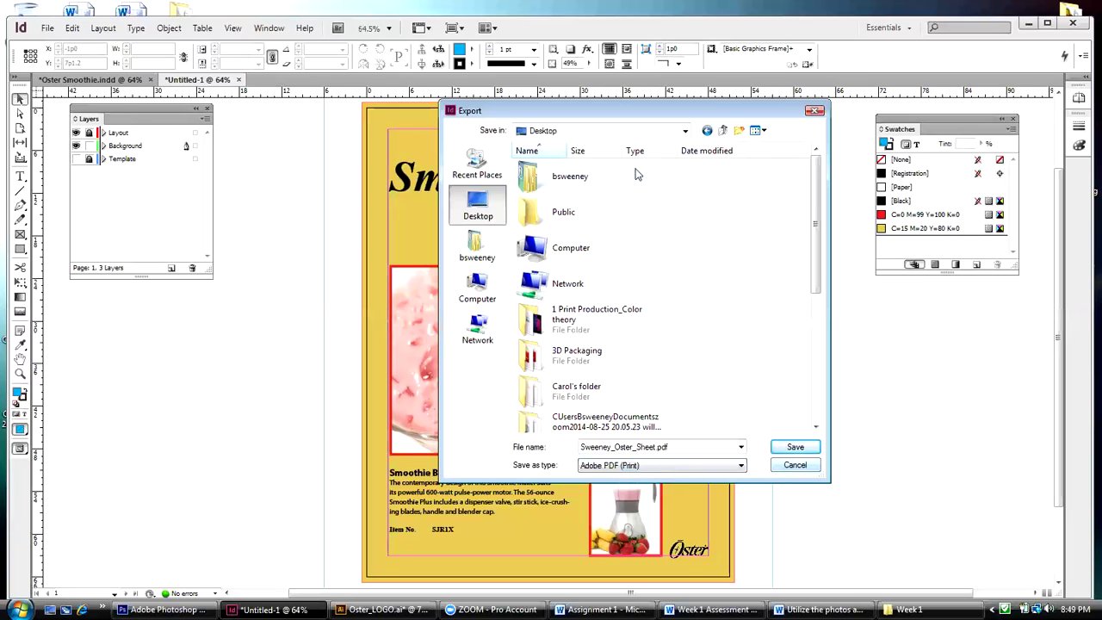
left_click(797, 451)
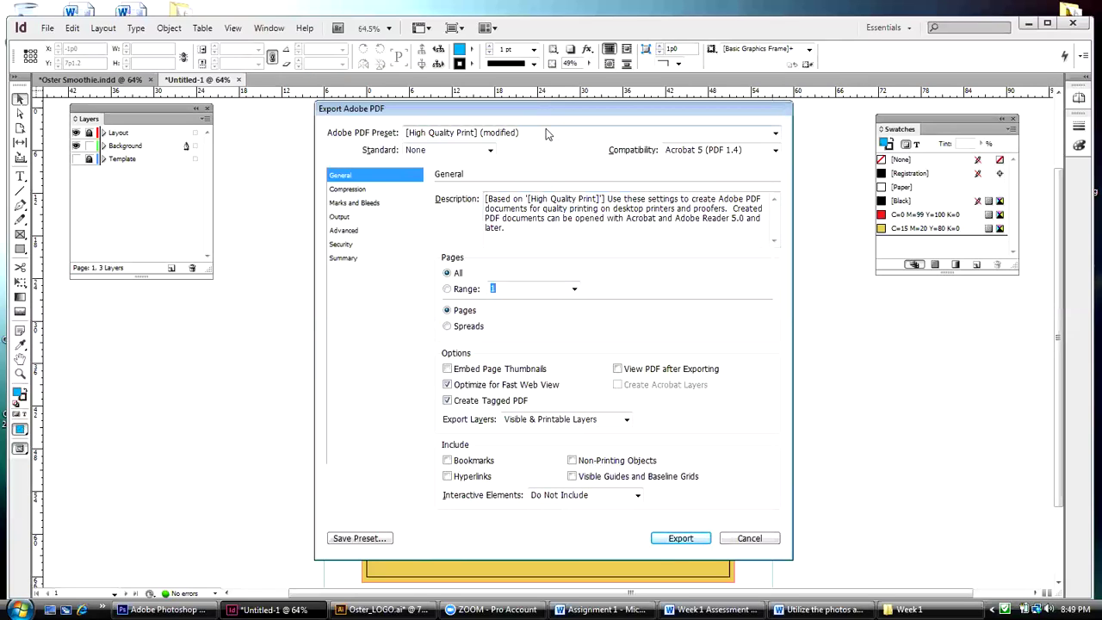
Try the [Press Quality] PDF preset, and set the export preset to [High Quality Print]
left_click(774, 134)
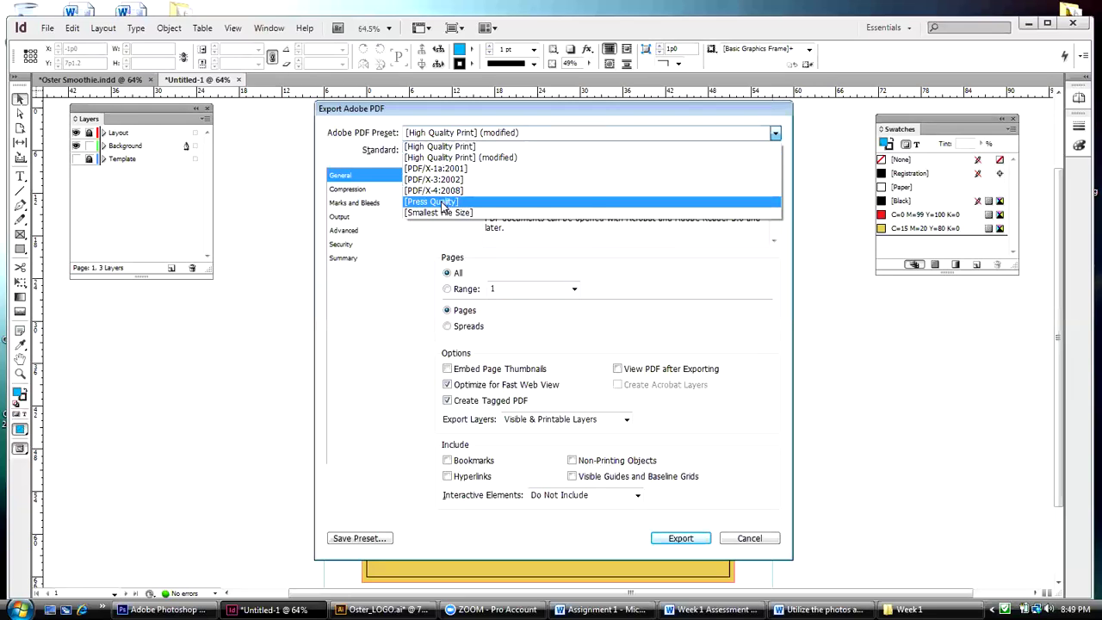
left_click(444, 203)
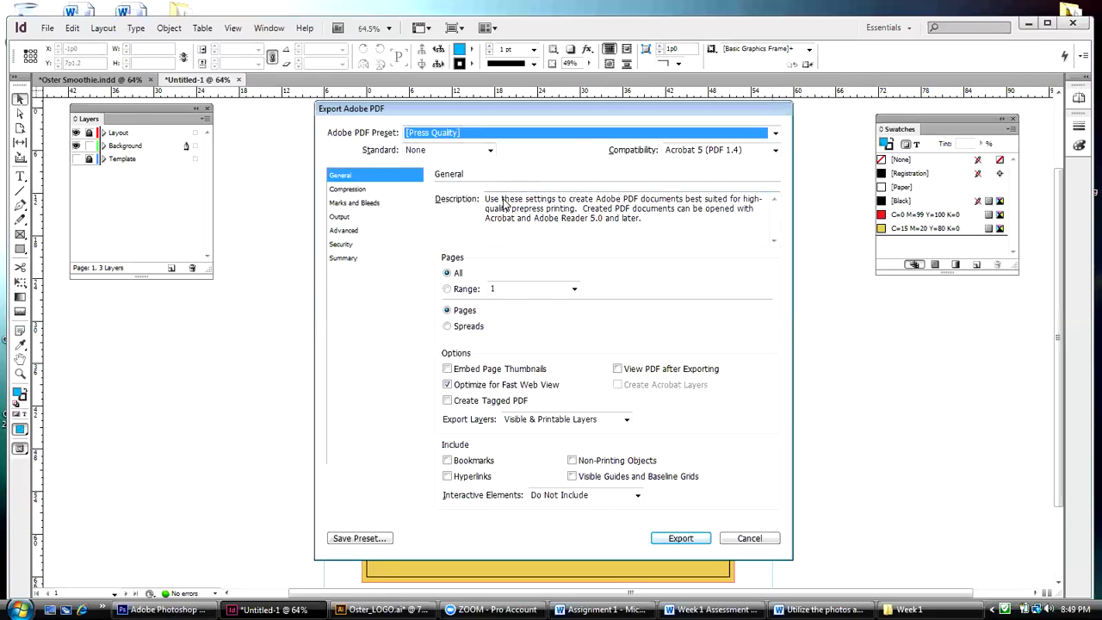
left_click(775, 133)
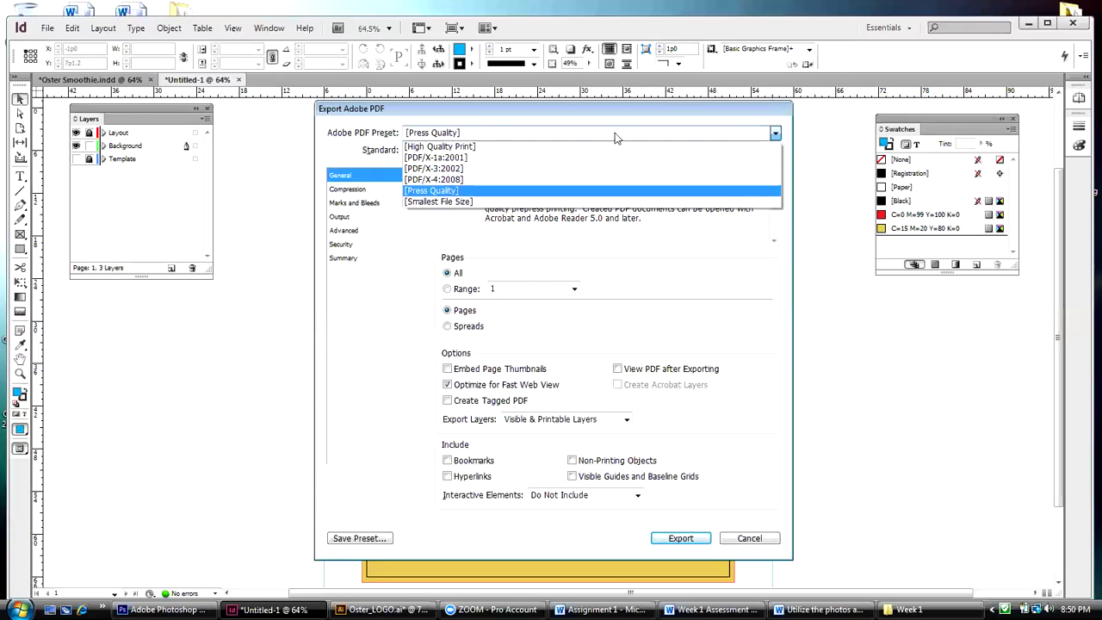
left_click(449, 151)
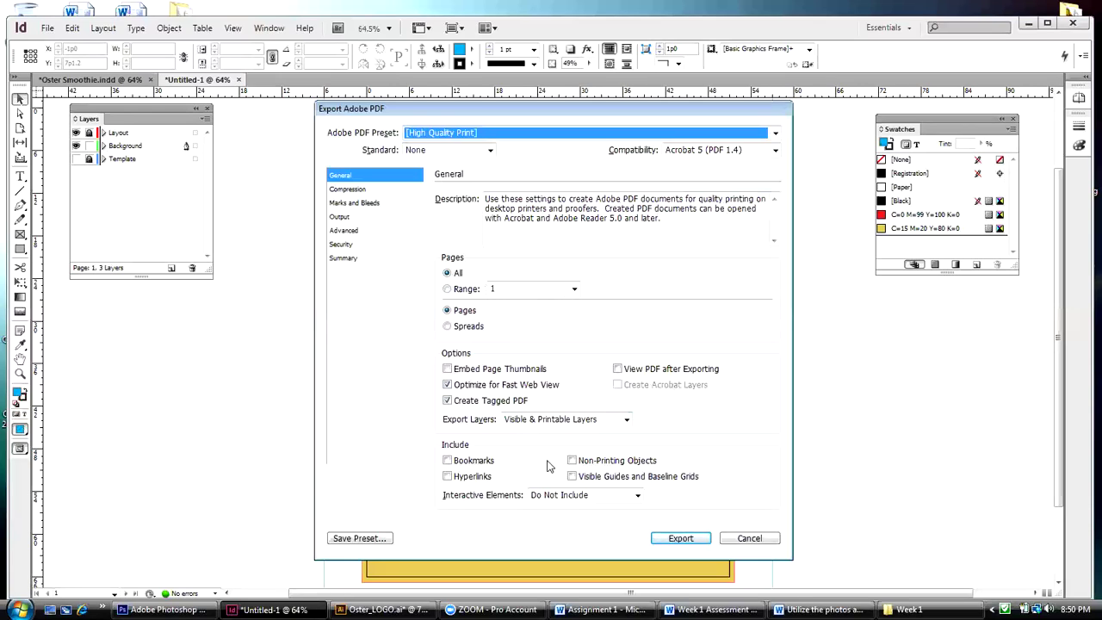
Enable all printer's marks, the document bleed settings and the slug area for the PDF, and export it
left_click(342, 205)
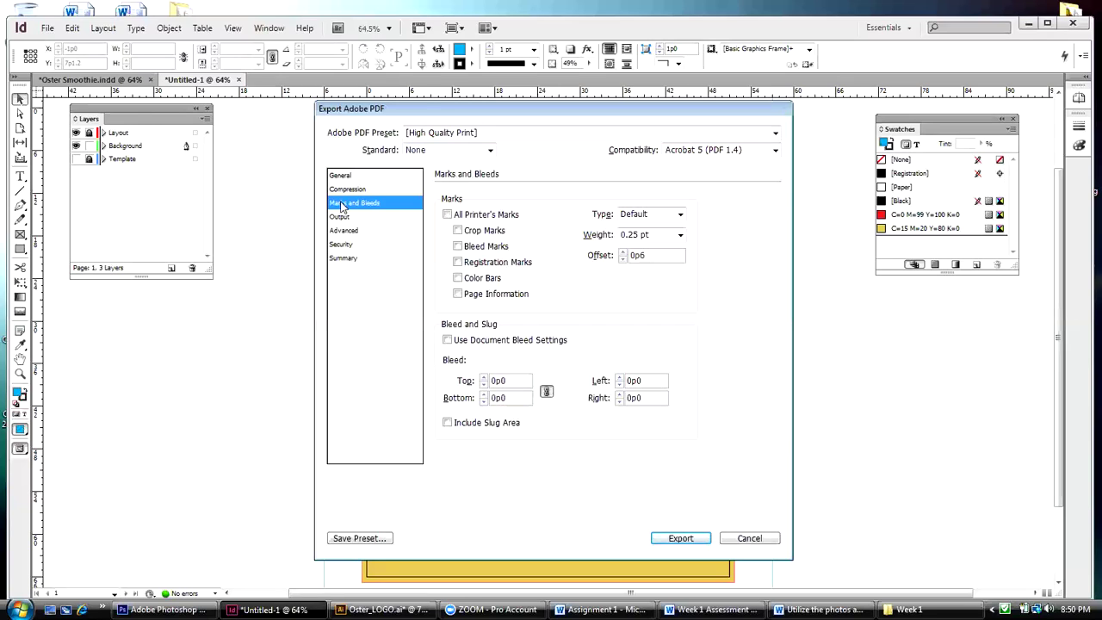
left_click(447, 214)
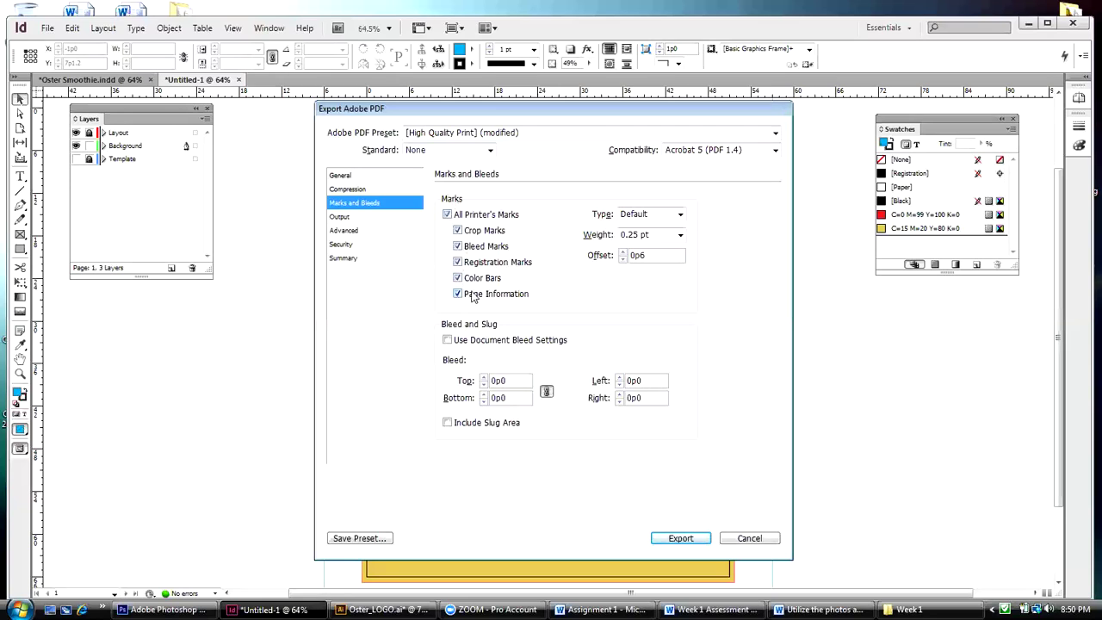
left_click(447, 341)
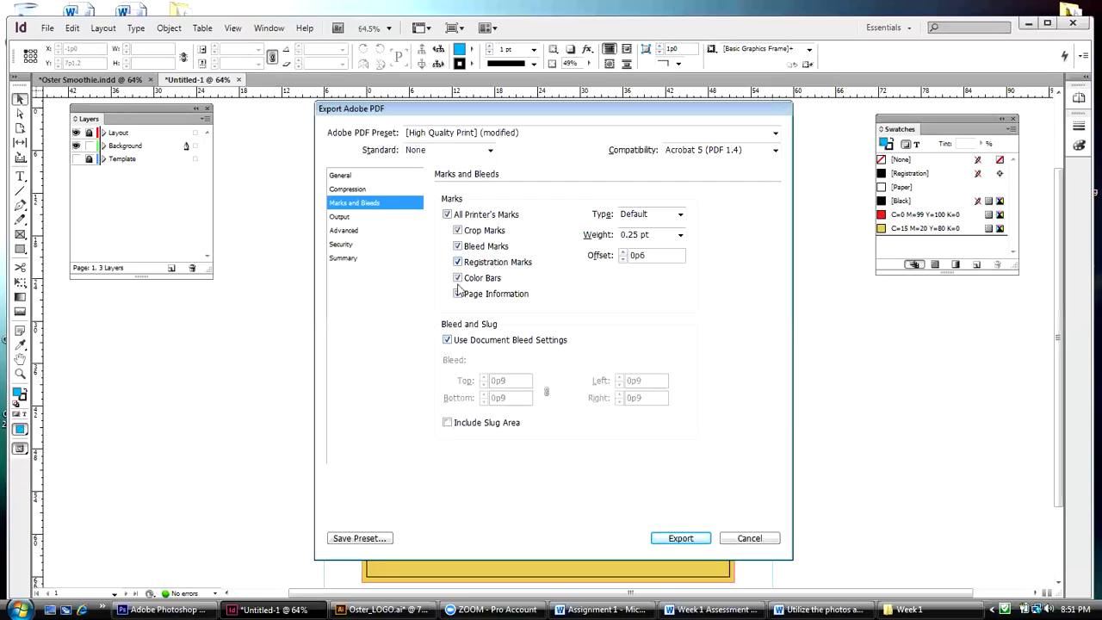
left_click(448, 423)
left_click(677, 540)
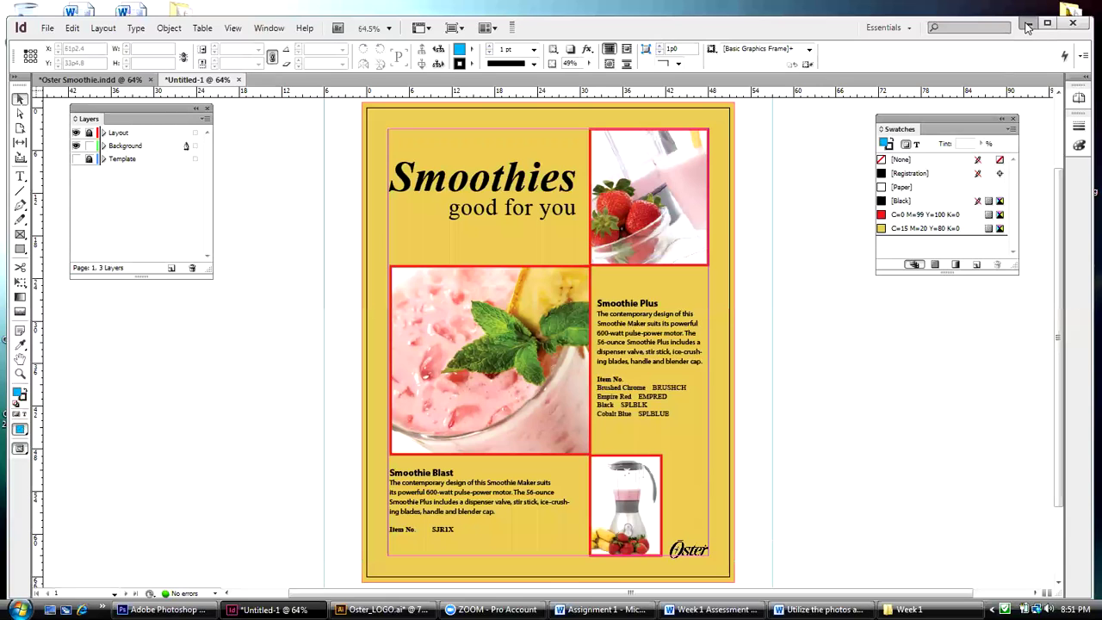
Switch to the desktop and move the Oster_LOGO, Aqua_card and exported PDF icons to free space
left_click(1027, 26)
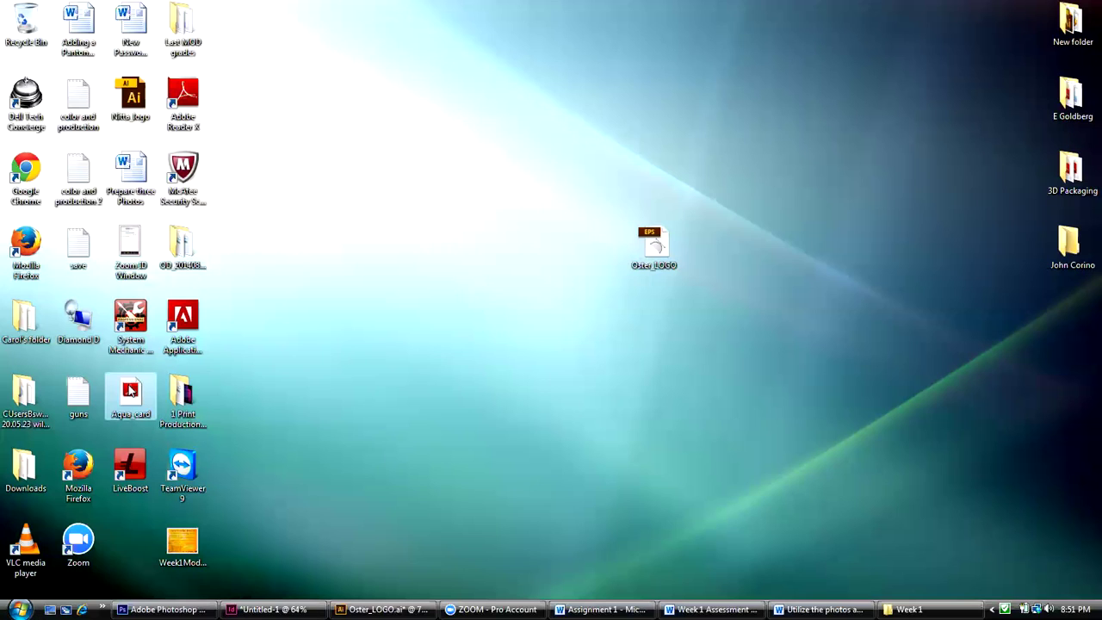
left_click_drag(654, 248, 968, 31)
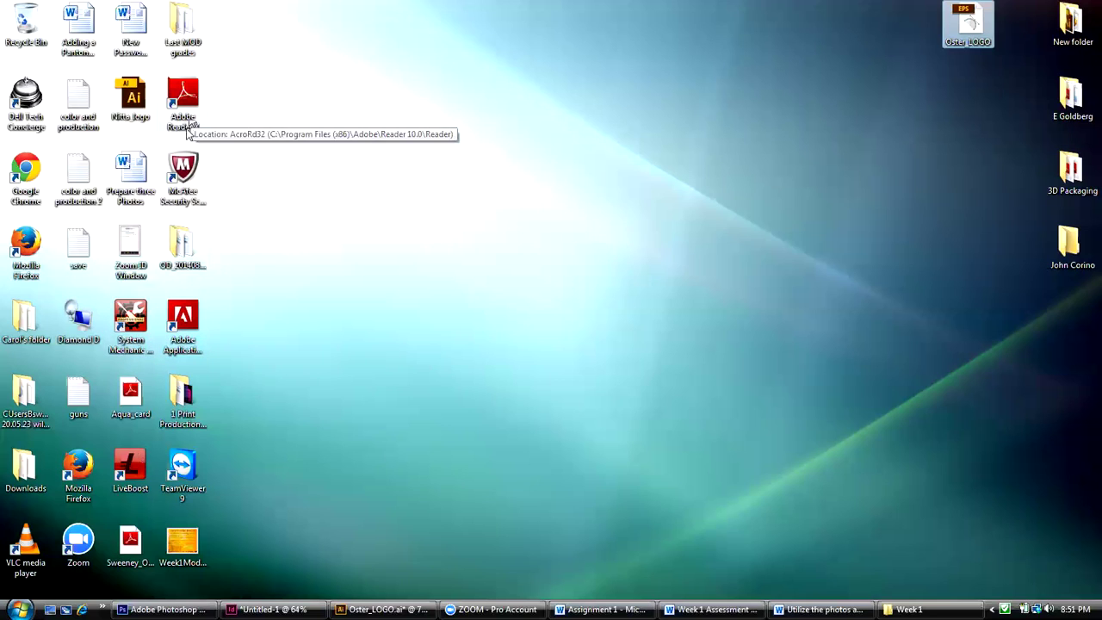
left_click_drag(135, 392, 270, 55)
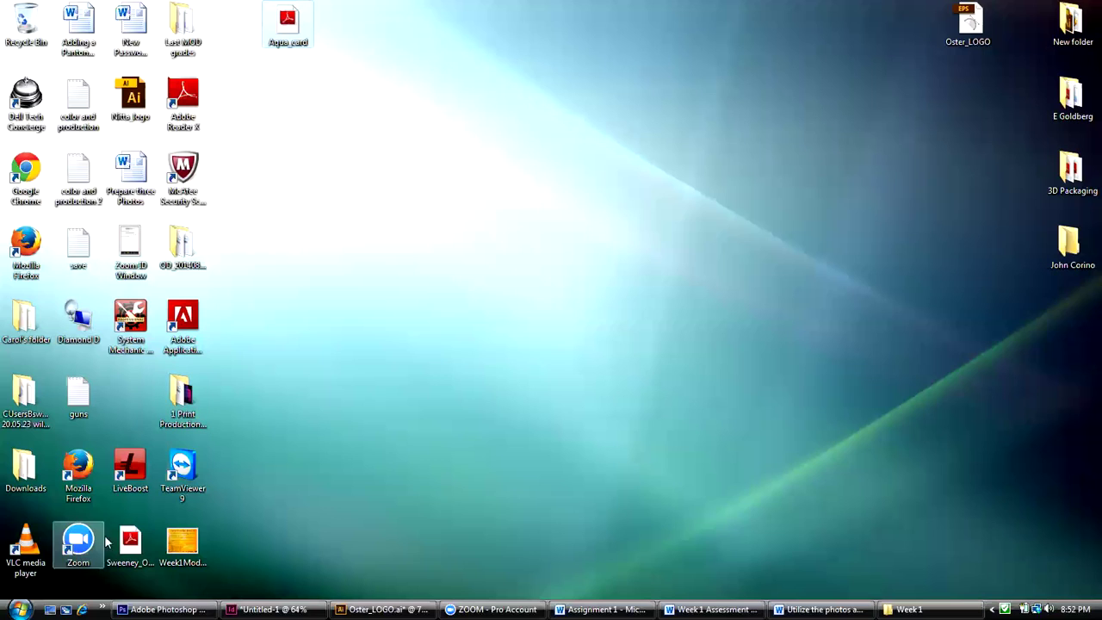
left_click_drag(129, 540, 542, 194)
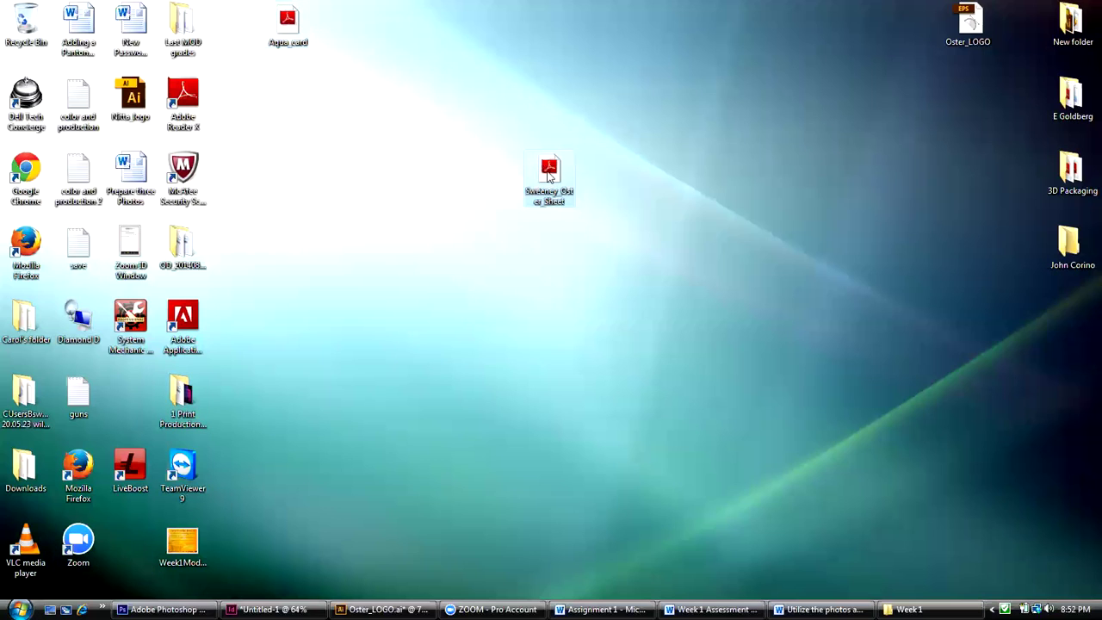
Open the exported PDF in Adobe Reader to examine its printer's marks and bleed, and compare it with the InDesign layout
double_click(550, 176)
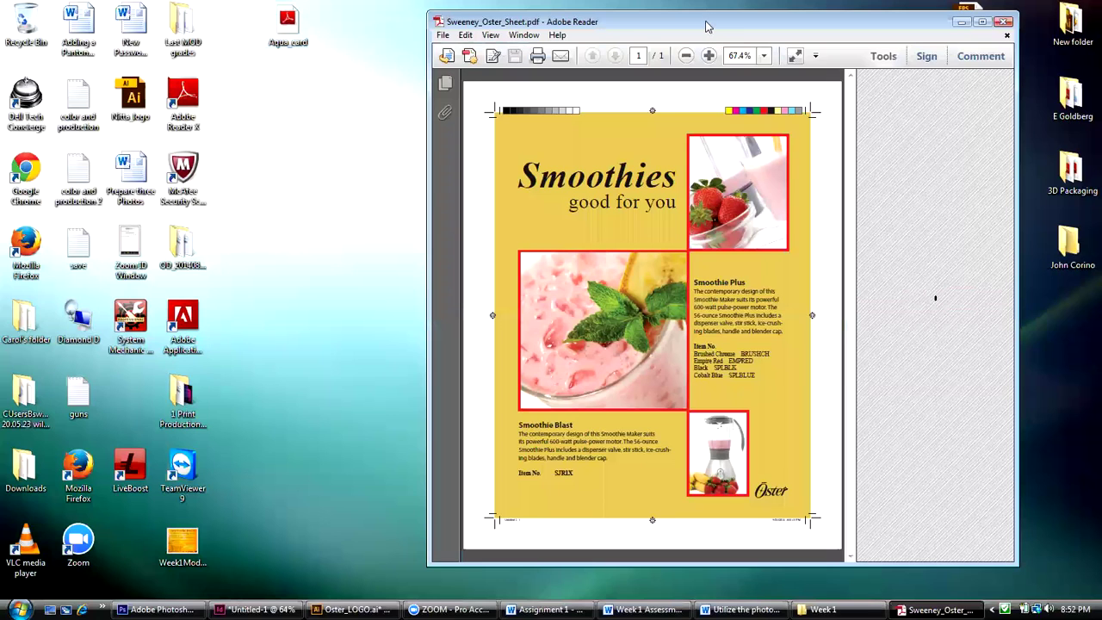
left_click_drag(706, 27, 591, 37)
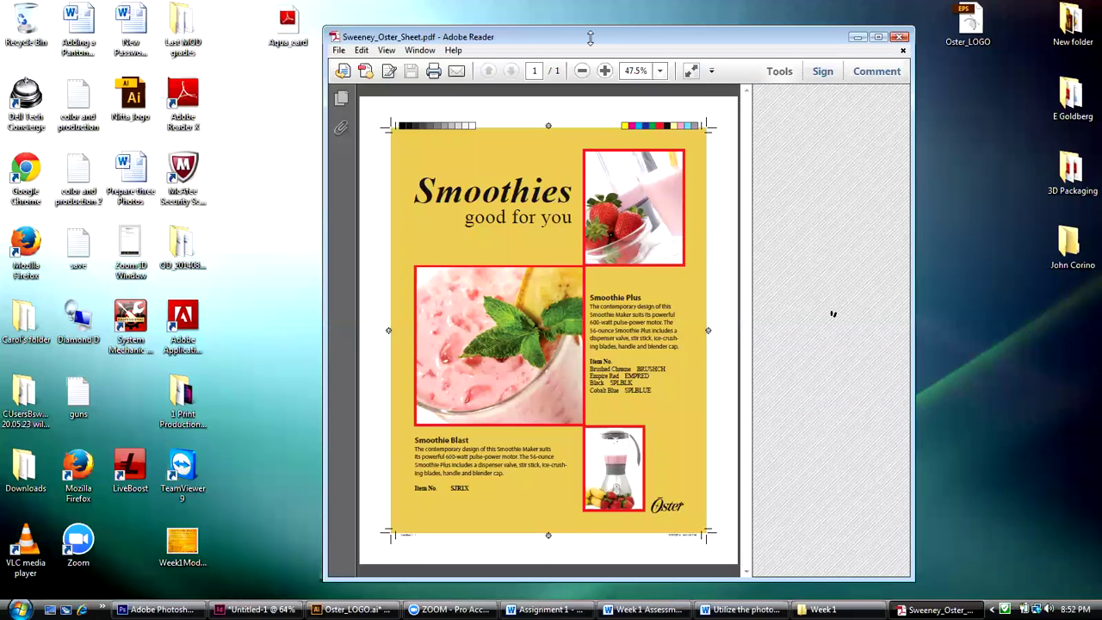
left_click_drag(590, 37, 591, 49)
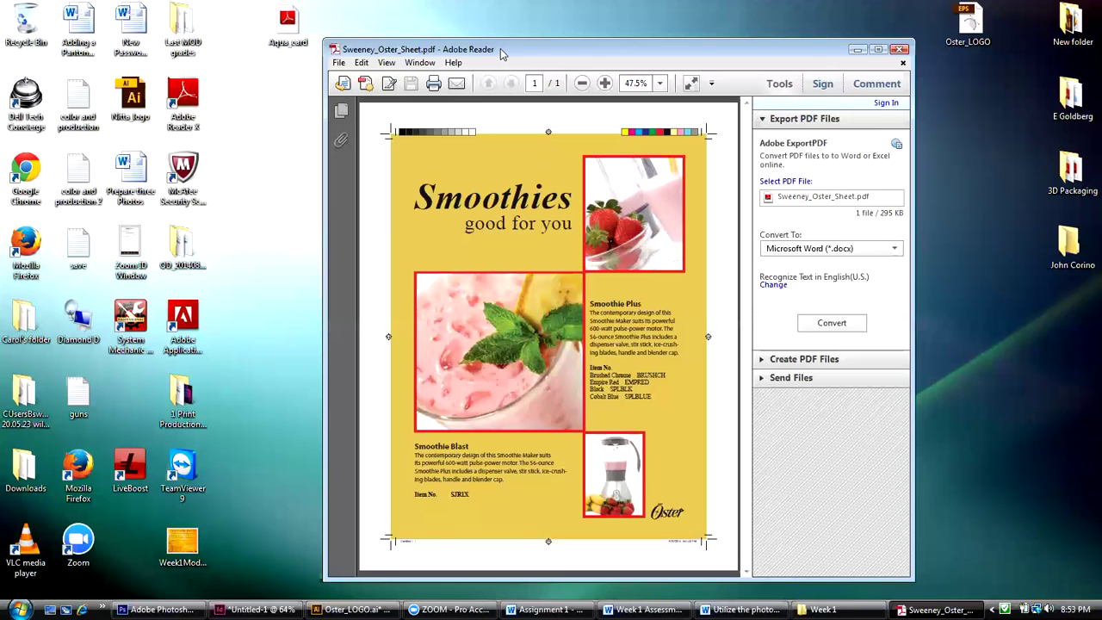
left_click_drag(501, 49, 473, 41)
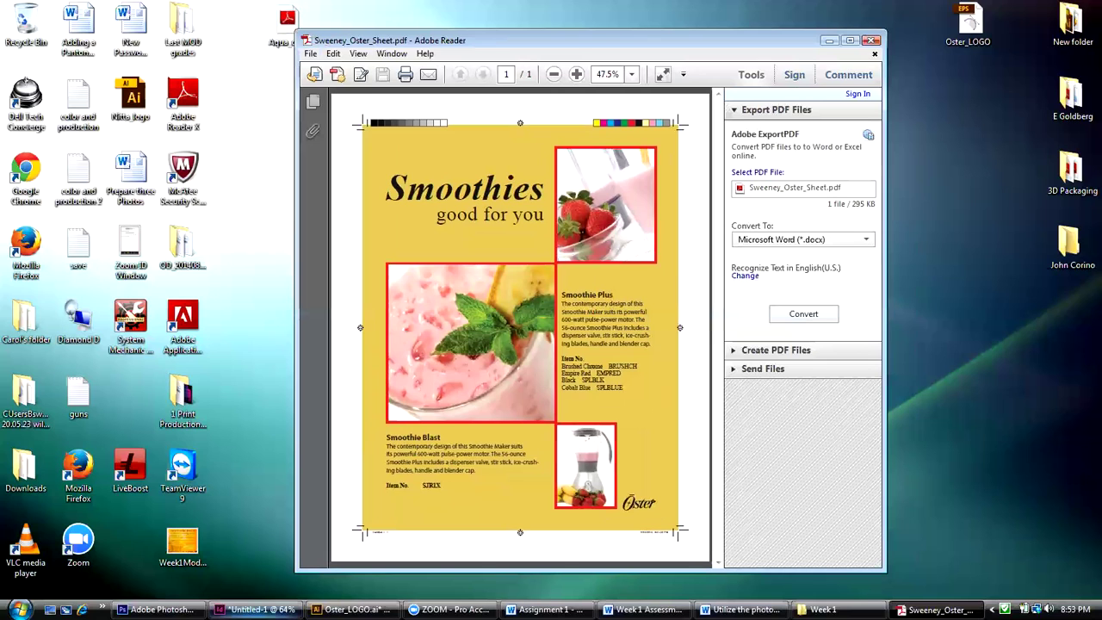
left_click(258, 609)
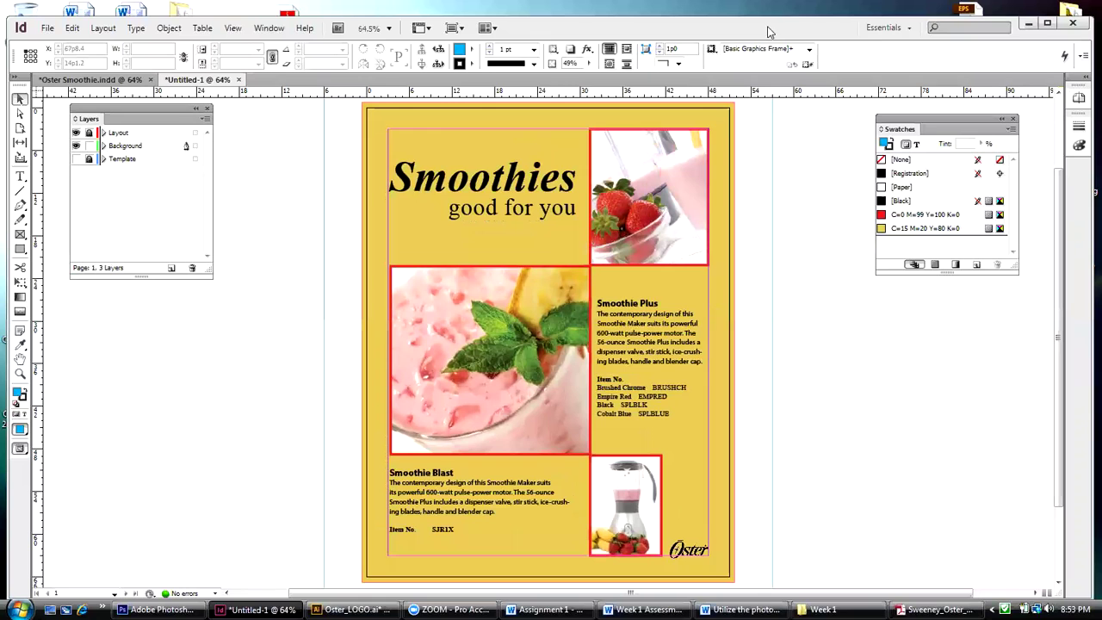
left_click(1030, 23)
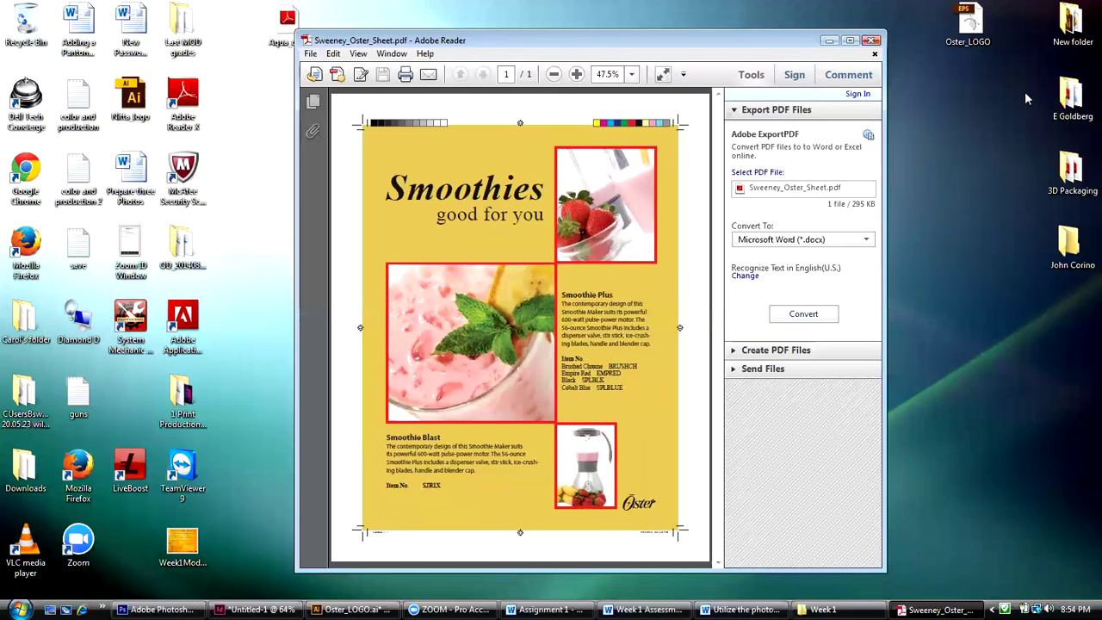